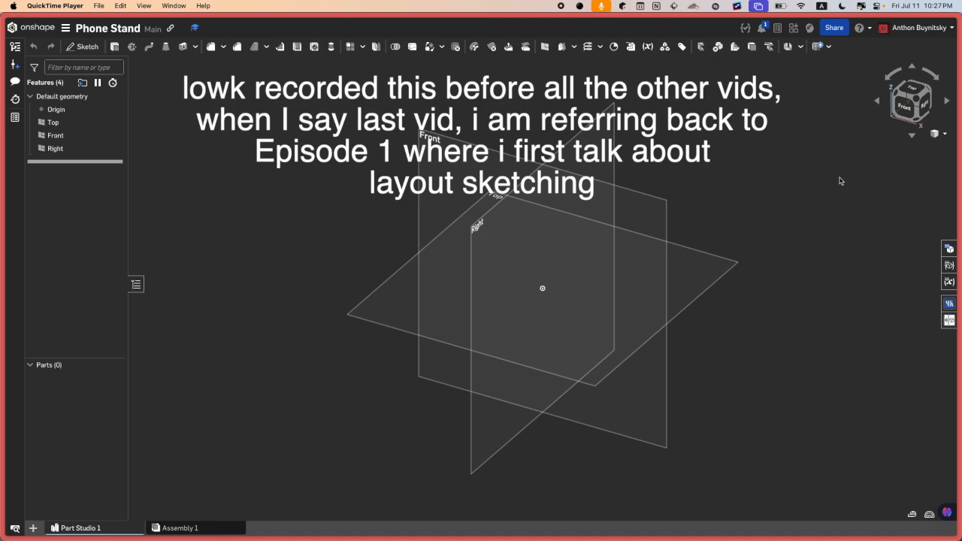
pyautogui.click(916, 102)
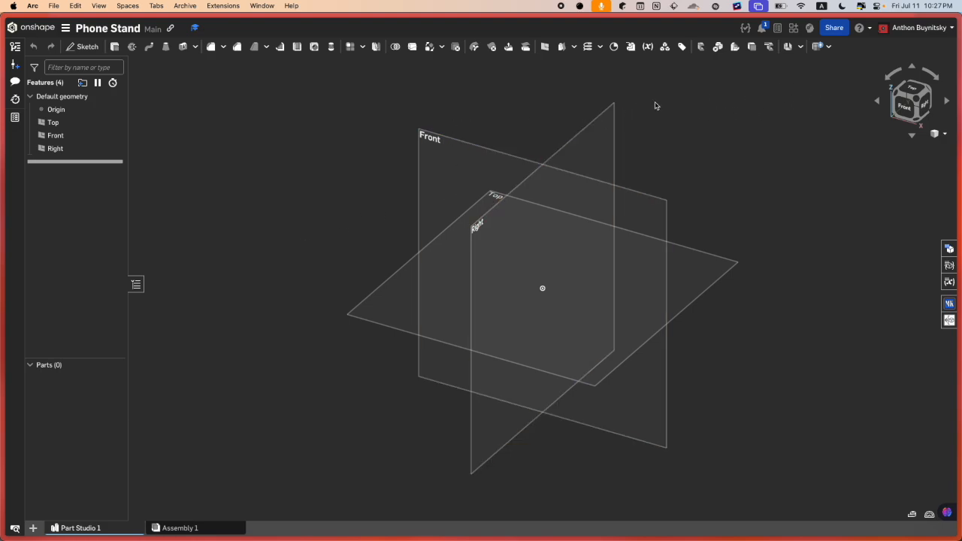
pyautogui.moveTo(733, 156); pyautogui.dragTo(649, 141)
pyautogui.moveTo(705, 147); pyautogui.dragTo(536, 92)
pyautogui.click(609, 128)
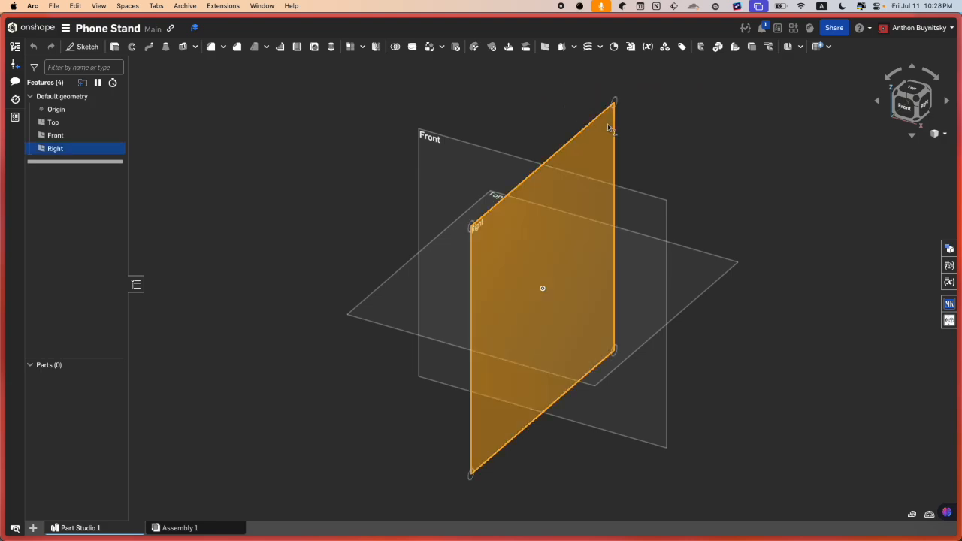
pyautogui.click(715, 161)
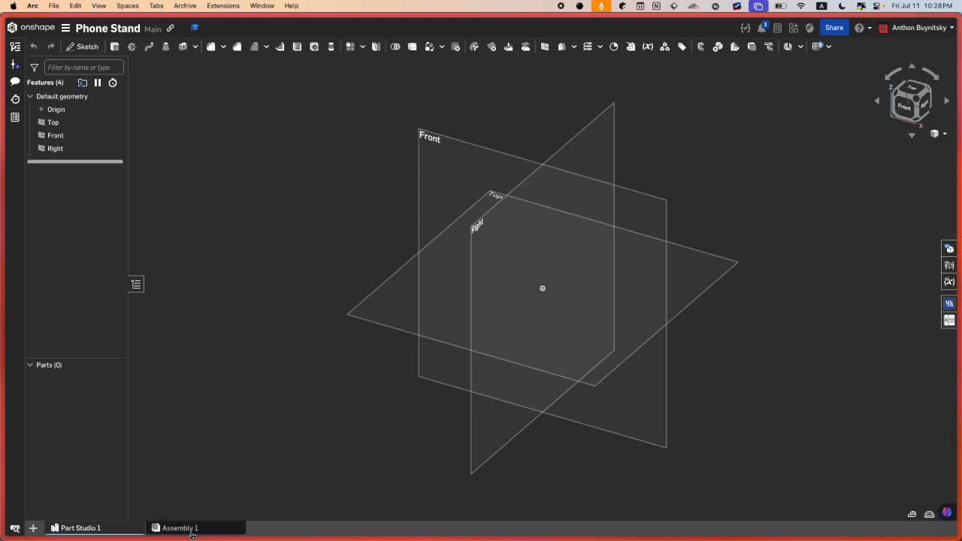
# Step: Rename the Part Studio 1 tab as Phone Stand PS
pyautogui.rightClick(131, 533)
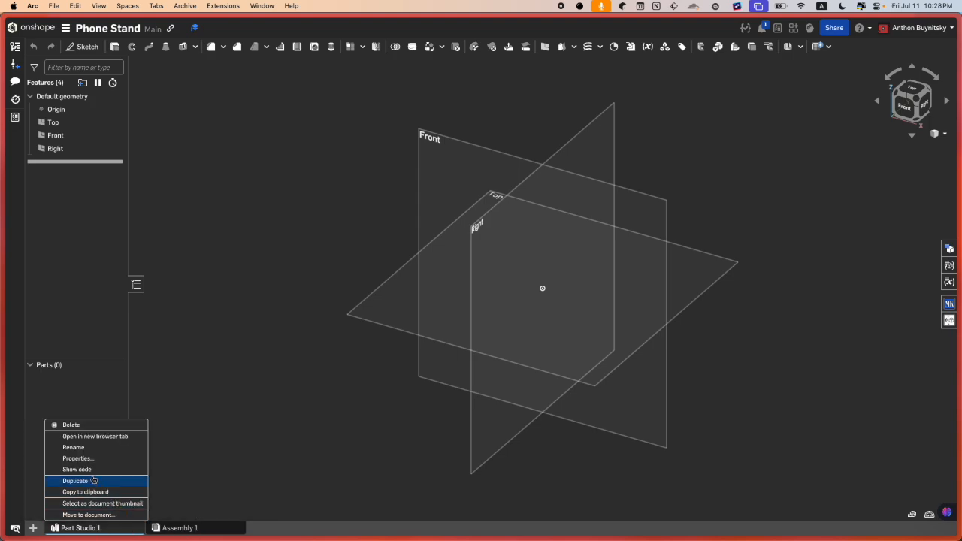
pyautogui.click(91, 453)
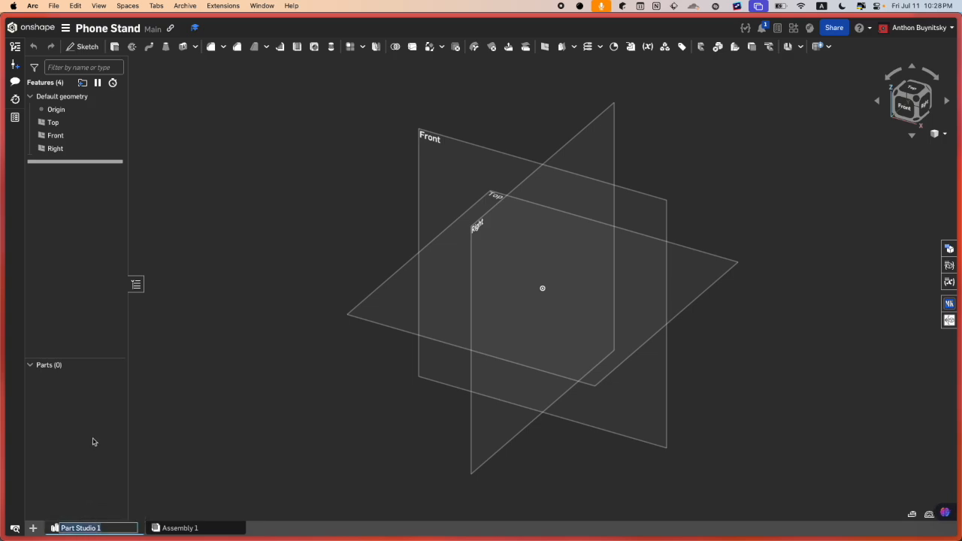
pyautogui.write('0')
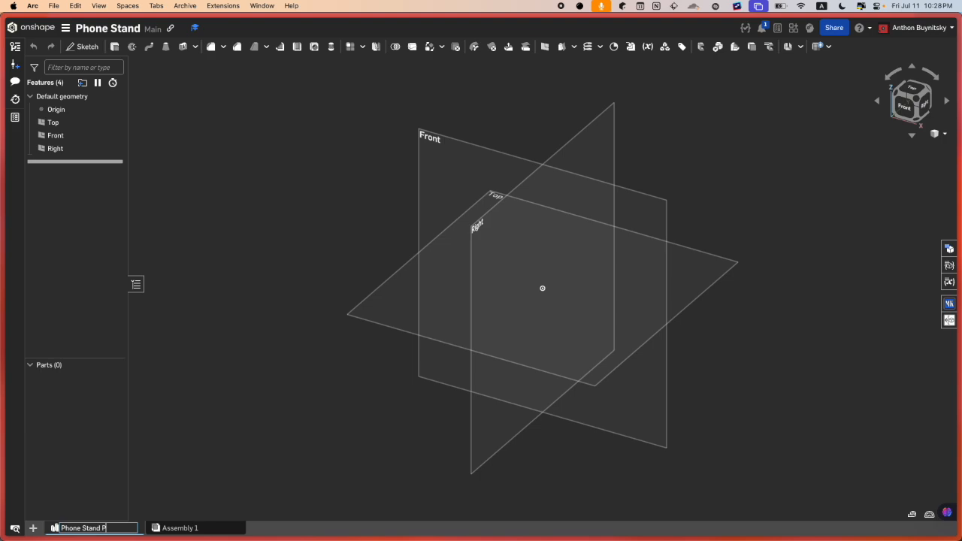
pyautogui.write('hone Stand PS')
pyautogui.press('Return')
# Step: Rename the Assembly 1 tab as Phone Stand Assembly
pyautogui.rightClick(180, 534)
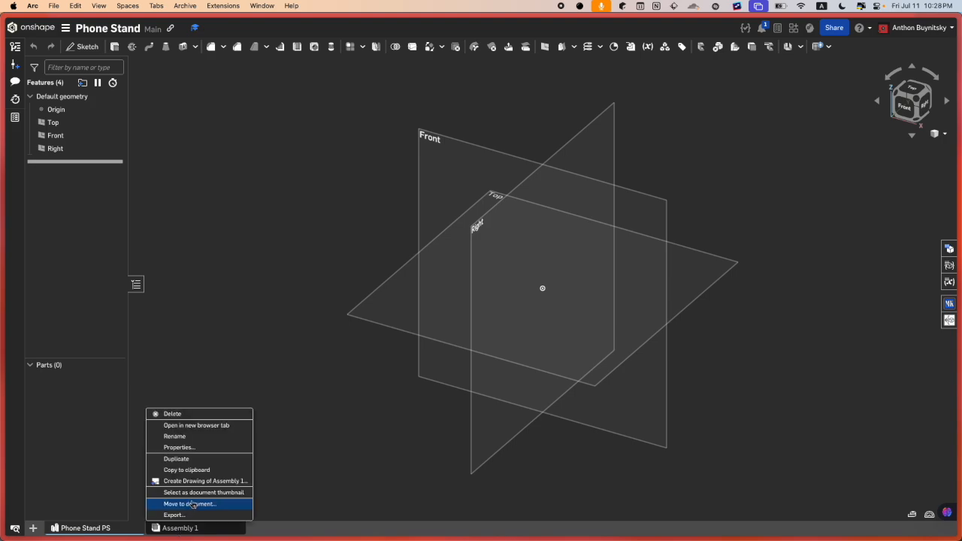
pyautogui.click(208, 438)
pyautogui.write('P')
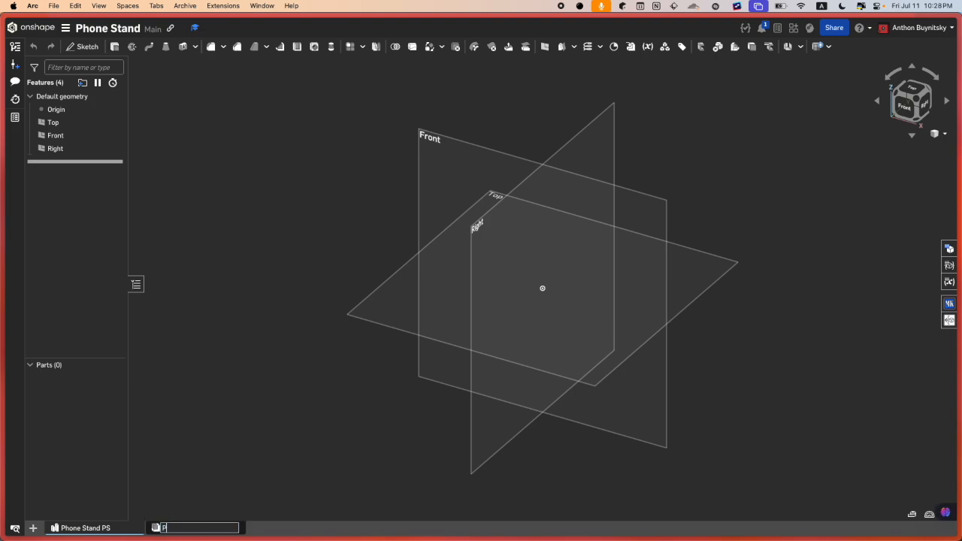
pyautogui.write('hone Stand Assembly')
pyautogui.press('Return')
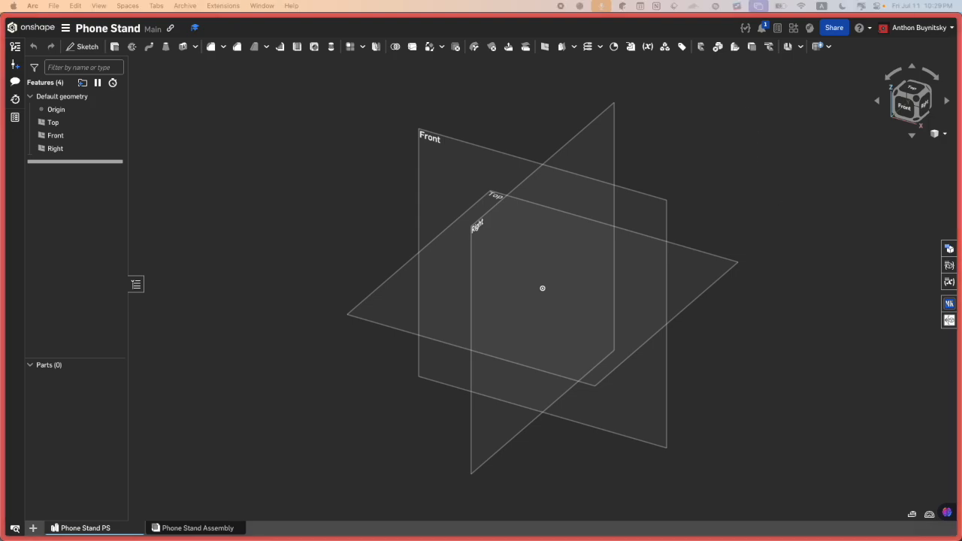
# Step: Switch to Discord and enlarge its window to show the whiteboard drawing of the phone stand
pyautogui.moveTo(421, 540); pyautogui.dragTo(397, 83)
pyautogui.doubleClick(397, 82)
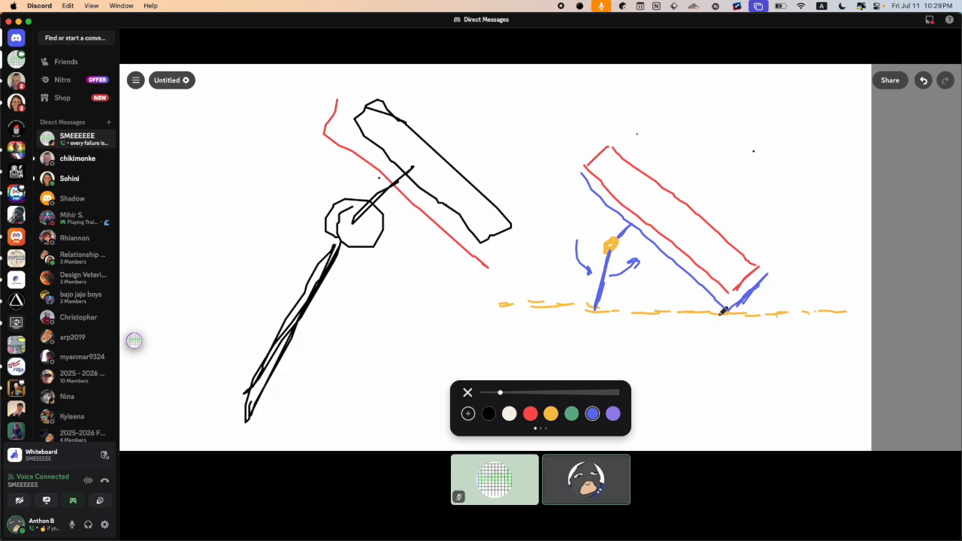
pyautogui.scroll(2, 647, 228)
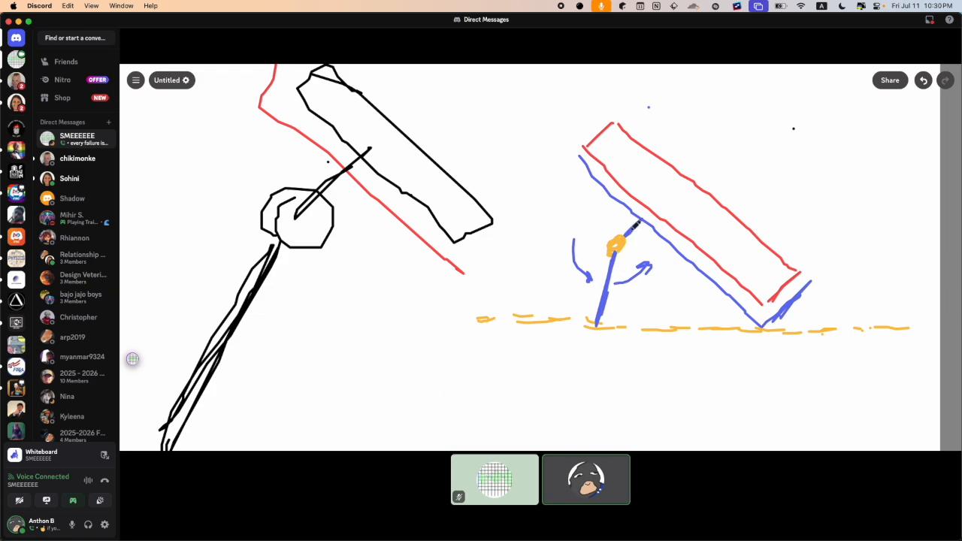
# Step: Examine the whiteboard drawing of the tilted red phone, its blue hinged support and the dashed orange ground line
pyautogui.moveTo(640, 223)
pyautogui.mouseDown()
pyautogui.moveTo(607, 254)
pyautogui.moveTo(648, 216)
pyautogui.mouseUp()
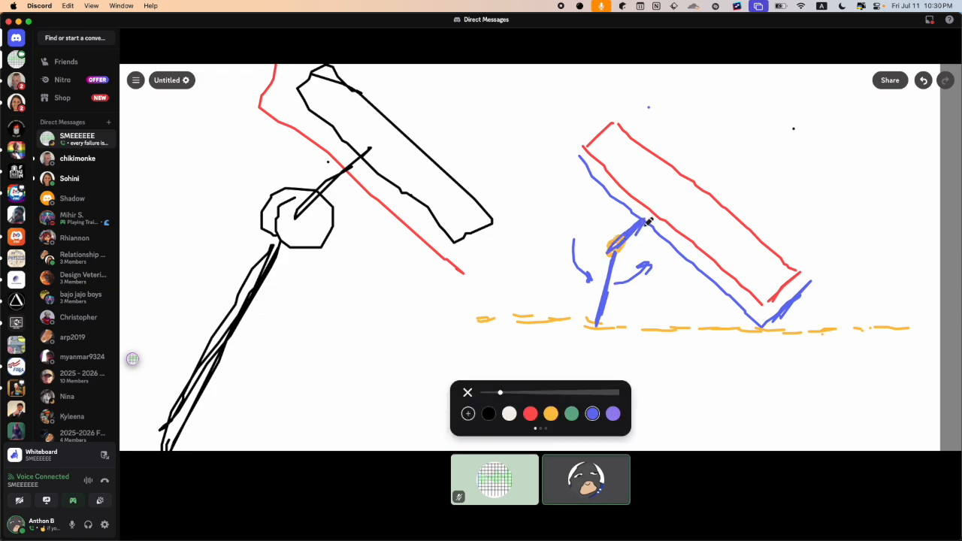
pyautogui.press('super+z')
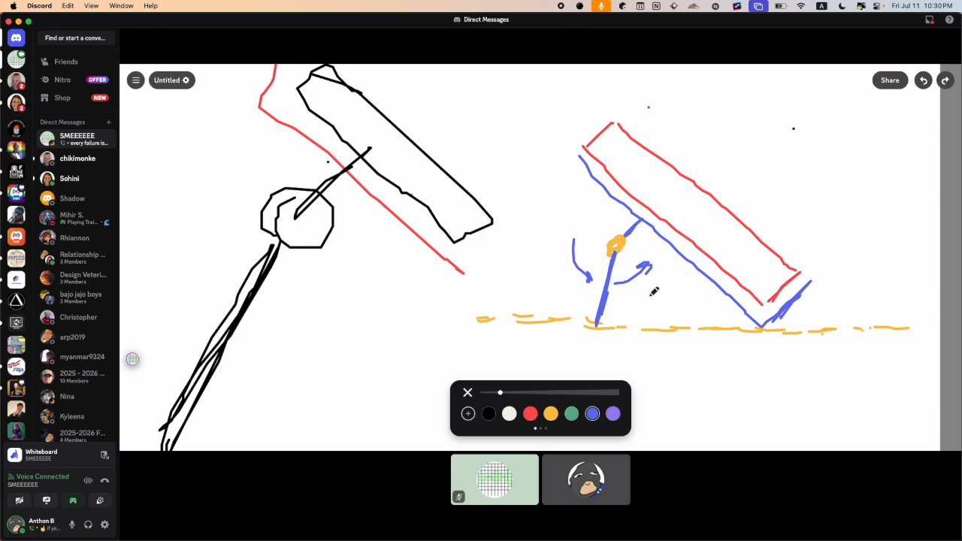
pyautogui.scroll(1, 653, 281)
pyautogui.scroll(-5, 653, 283)
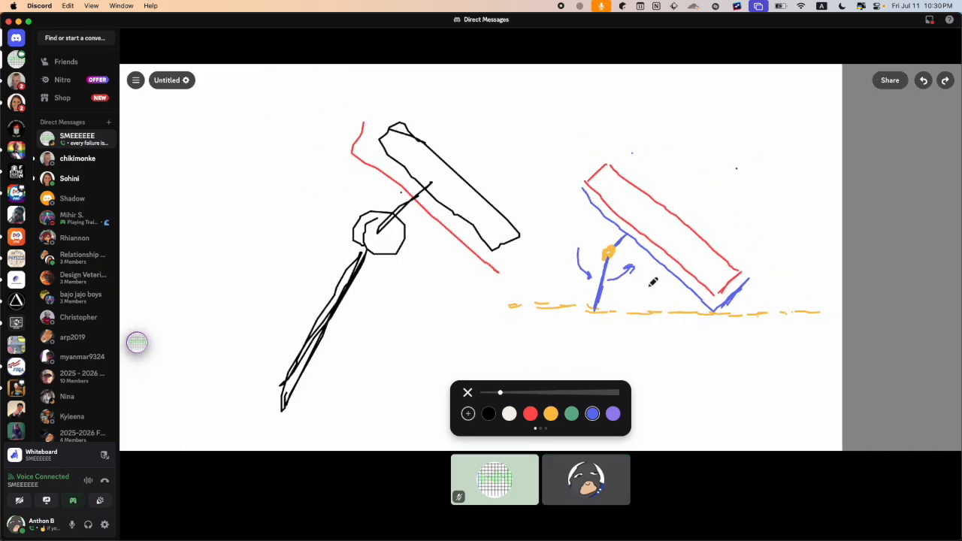
pyautogui.moveTo(654, 283); pyautogui.dragTo(621, 289, button='middle')
pyautogui.scroll(1, 630, 287)
pyautogui.scroll(-3, 629, 287)
pyautogui.scroll(4, 612, 269)
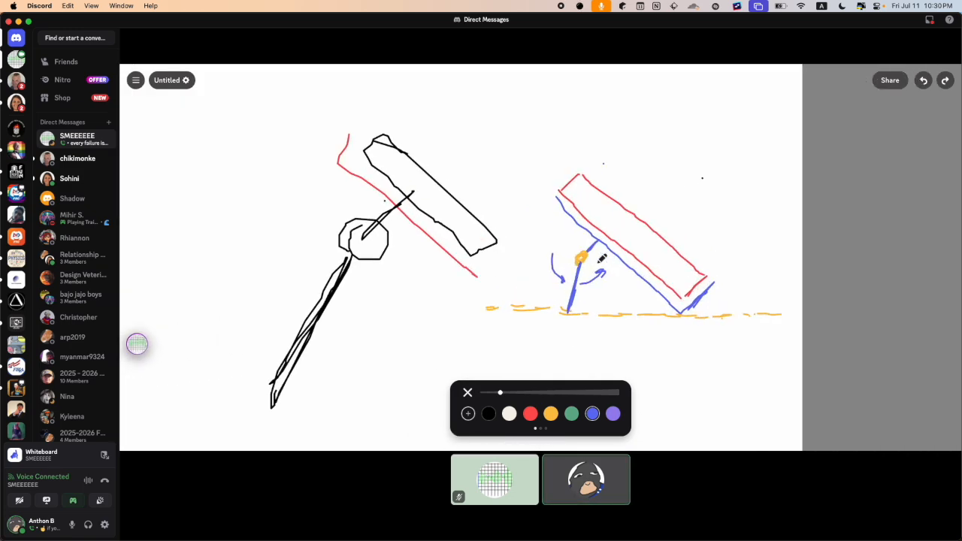
pyautogui.scroll(-3, 623, 268)
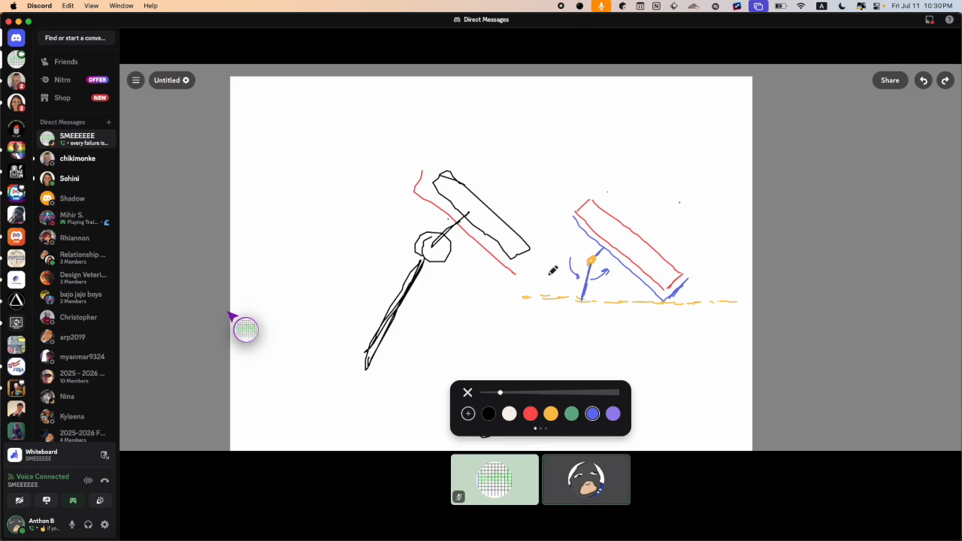
pyautogui.keyDown('ctrl'); pyautogui.scroll(5, 598, 266); pyautogui.keyUp('ctrl')
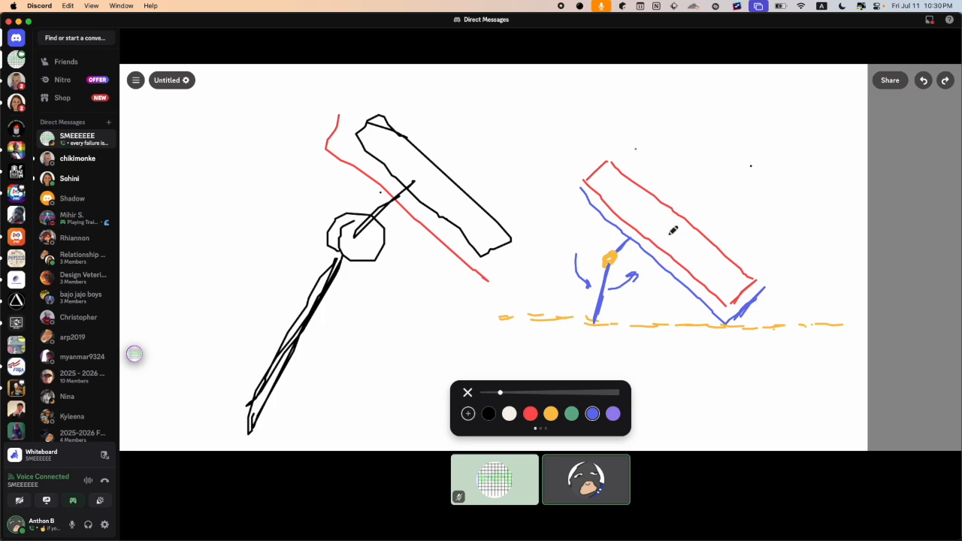
pyautogui.keyDown('ctrl'); pyautogui.scroll(-2, 681, 277); pyautogui.keyUp('ctrl')
pyautogui.keyDown('ctrl'); pyautogui.scroll(-4, 680, 278); pyautogui.keyUp('ctrl')
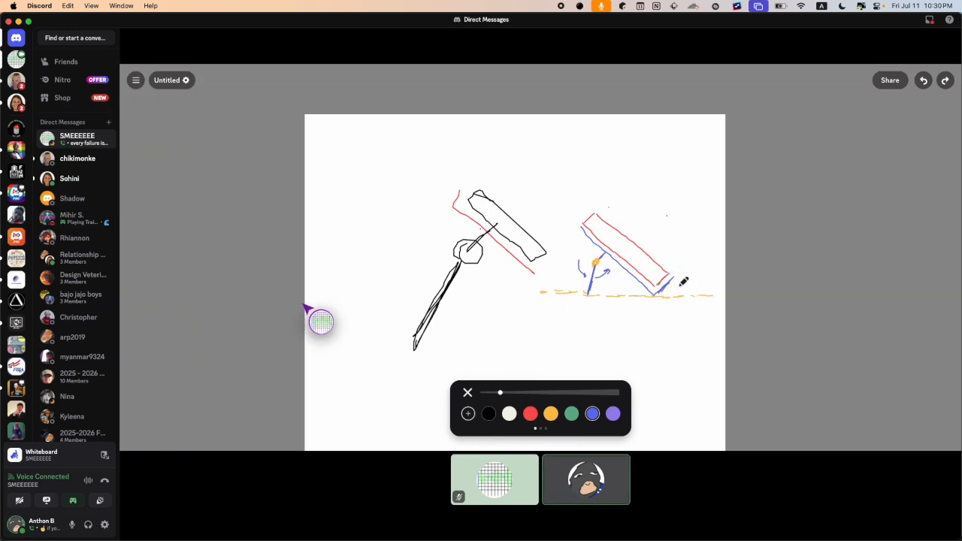
pyautogui.keyDown('ctrl'); pyautogui.scroll(2, 683, 282); pyautogui.keyUp('ctrl')
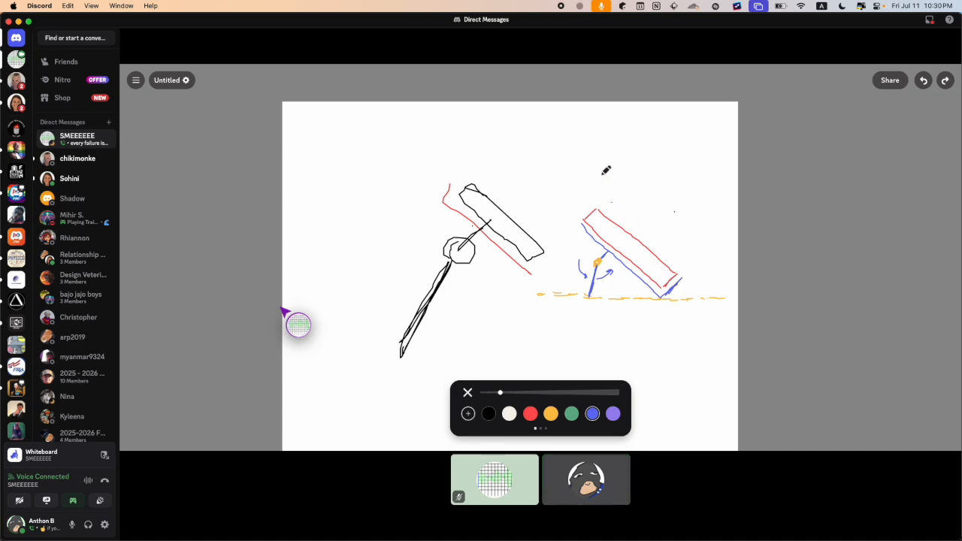
# Step: Return to Onshape and start a sketch on the Right plane, viewed from the Left side
pyautogui.moveTo(548, 23); pyautogui.dragTo(567, 417)
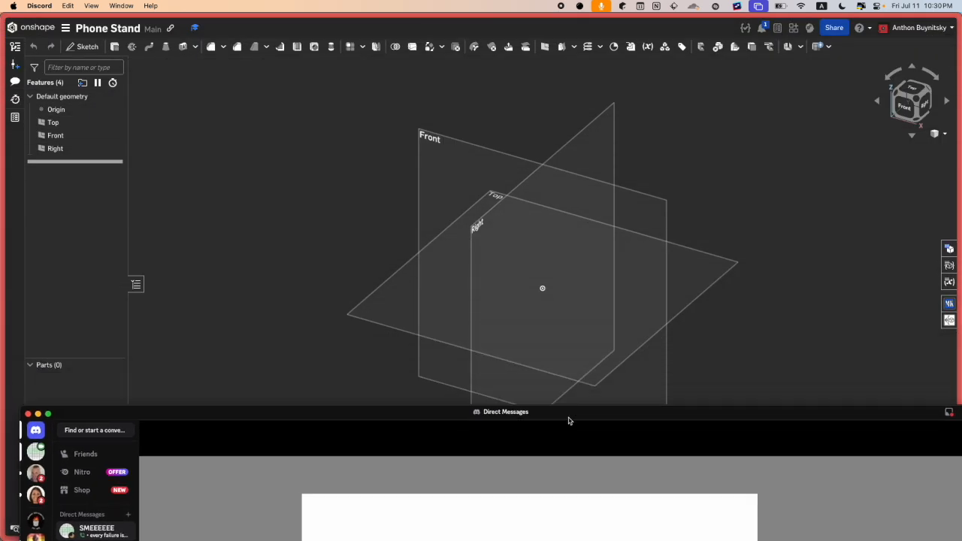
pyautogui.moveTo(568, 417); pyautogui.dragTo(575, 532)
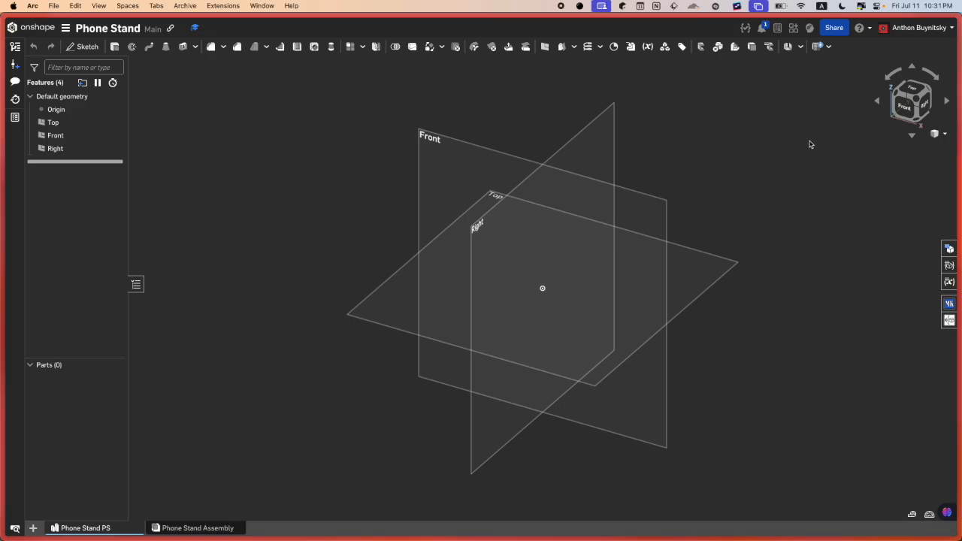
pyautogui.click(926, 105)
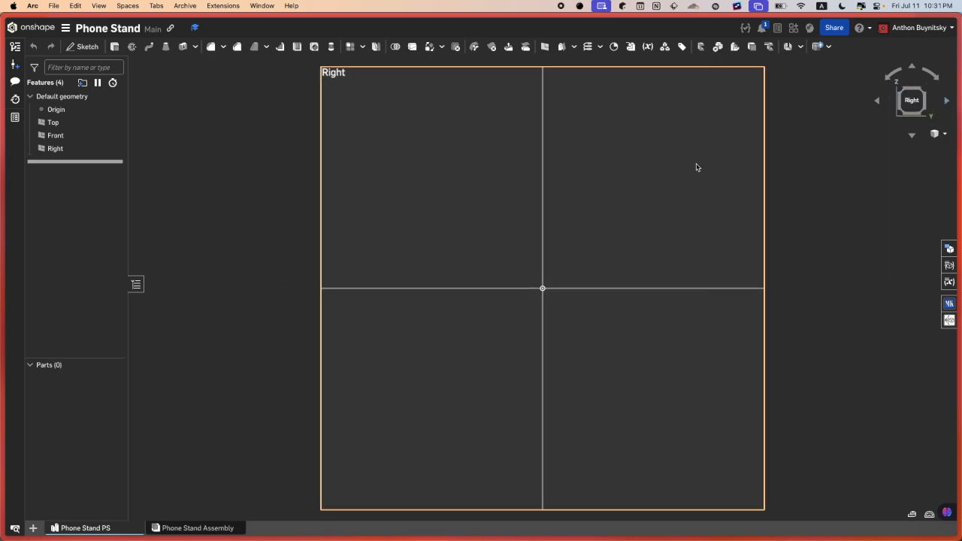
pyautogui.scroll(-3, 419, 238)
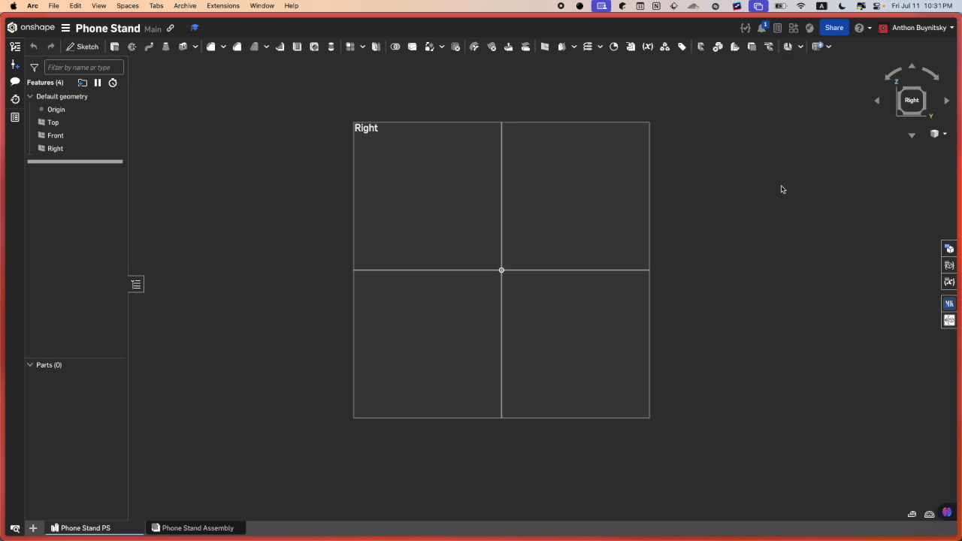
pyautogui.scroll(2, 638, 188)
pyautogui.scroll(-1, 616, 229)
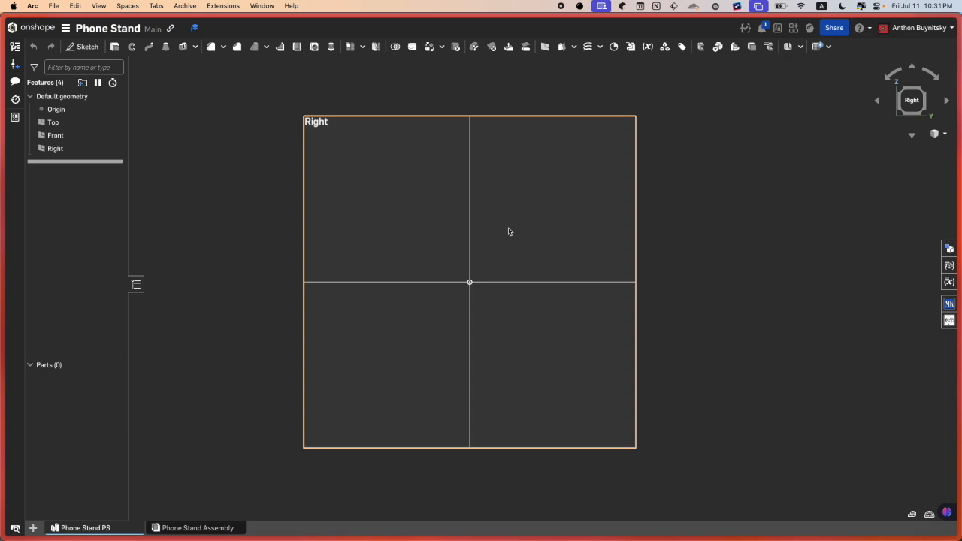
pyautogui.moveTo(527, 265); pyautogui.dragTo(639, 264, button='right')
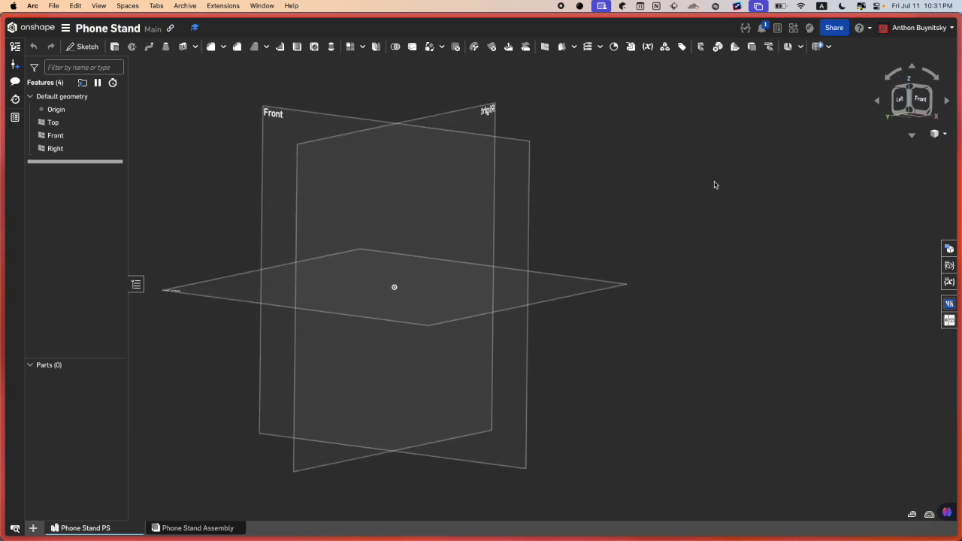
pyautogui.click(916, 100)
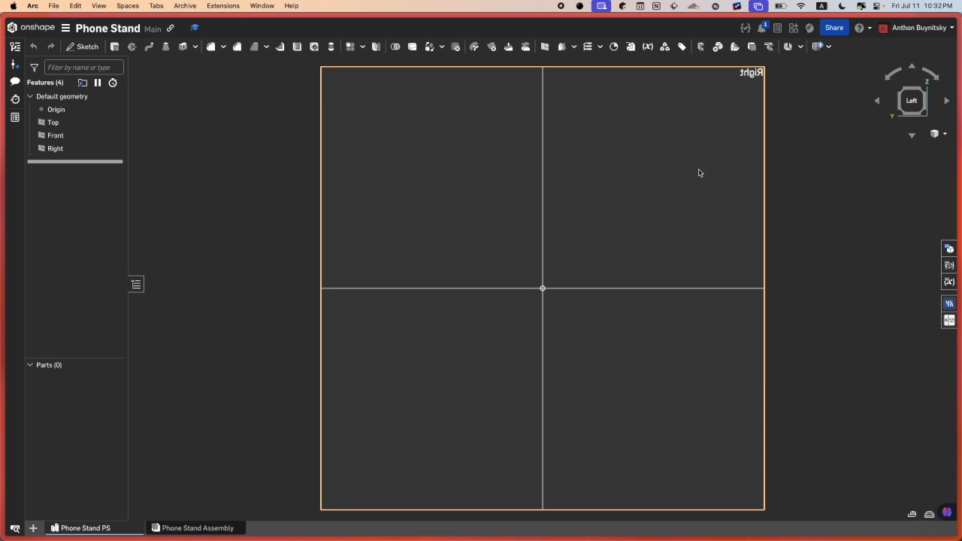
pyautogui.hotkey('shift', 's')
pyautogui.click(698, 172)
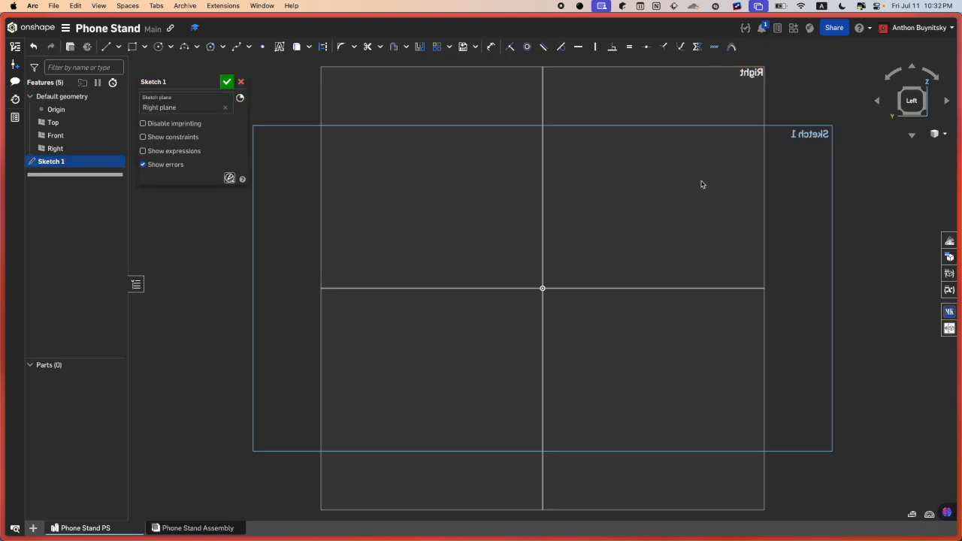
# Step: Draw a horizontal construction line about 9.26 in long, passing through the origin along the Top plane
pyautogui.scroll(-3, 742, 306)
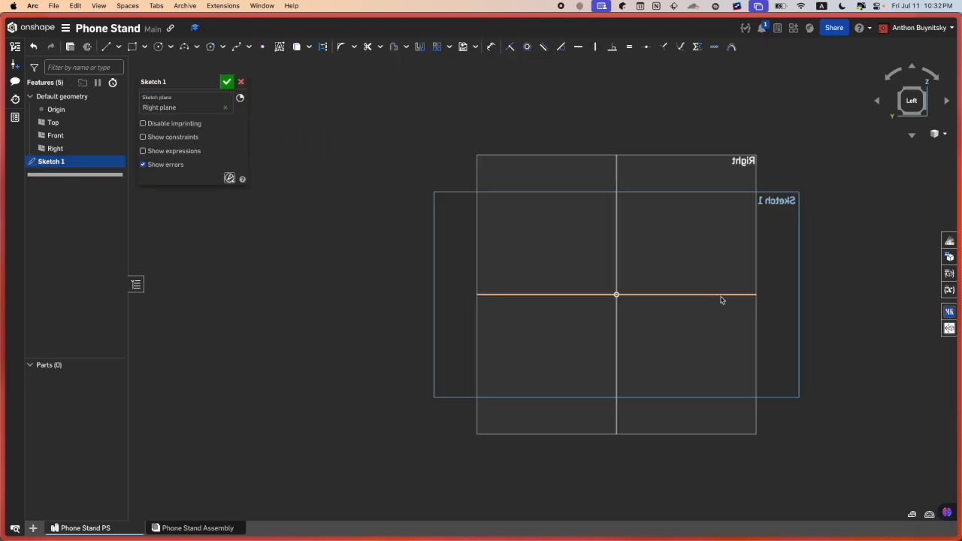
pyautogui.scroll(2, 722, 304)
pyautogui.scroll(1, 682, 318)
pyautogui.moveTo(682, 318); pyautogui.dragTo(654, 371, button='middle')
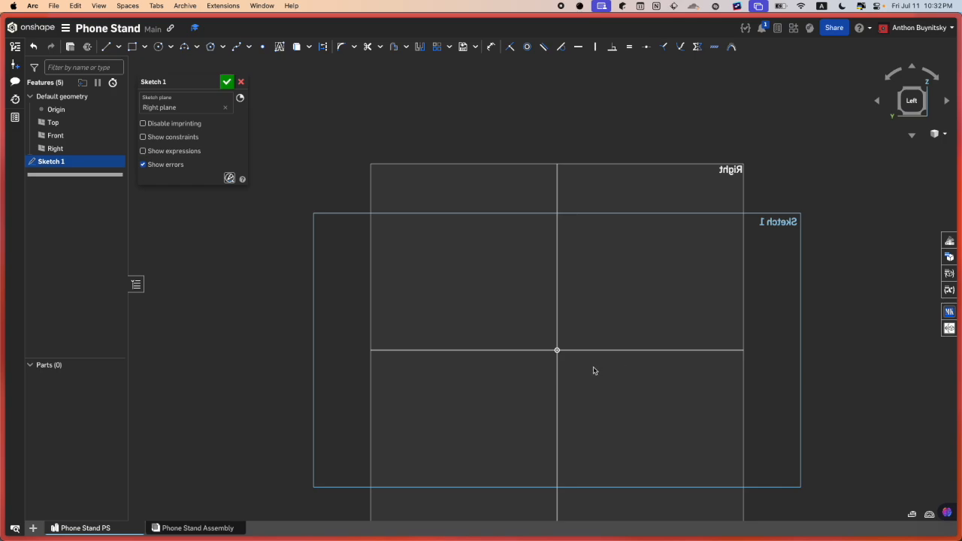
pyautogui.press('l')
pyautogui.press('q')
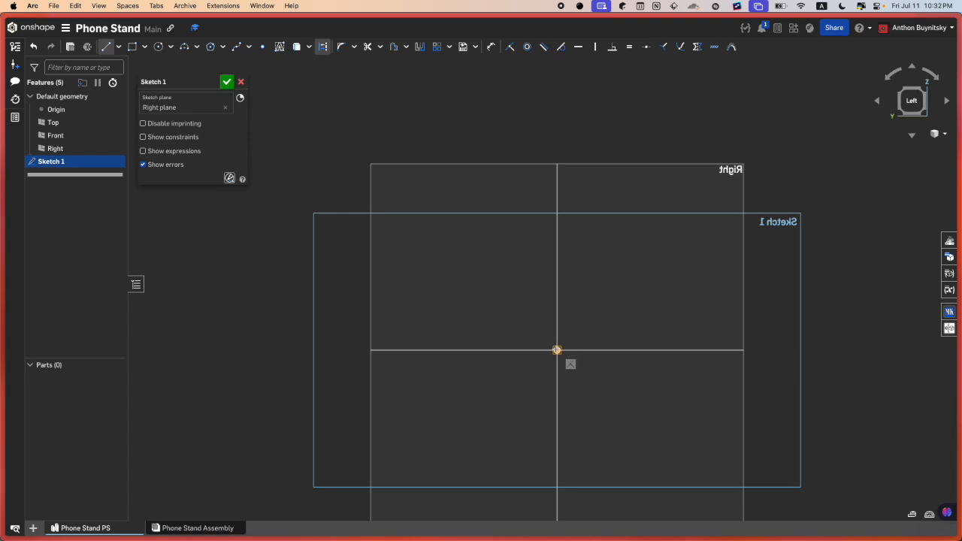
pyautogui.click(333, 350)
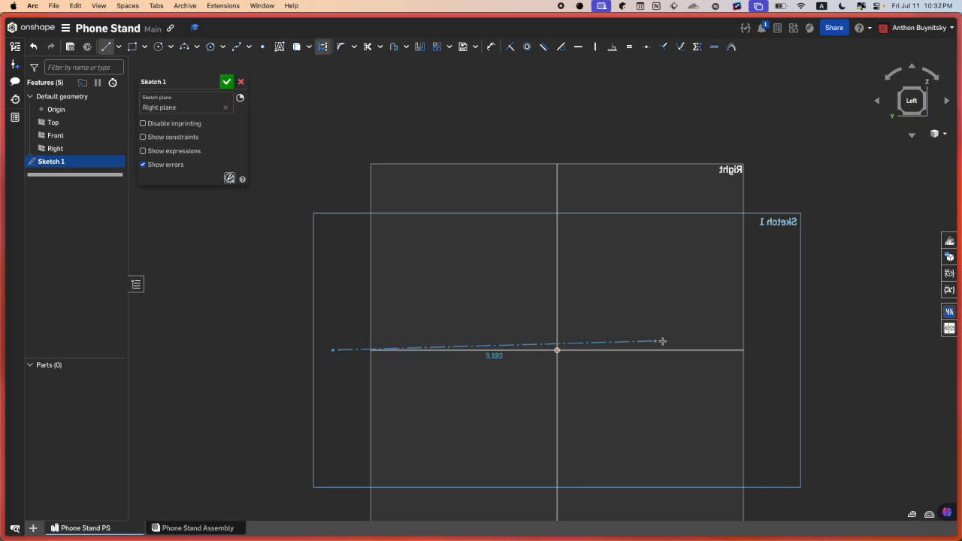
pyautogui.click(908, 350)
# Step: Constrain the horizontal construction line so its midpoint lies on the origin
pyautogui.moveTo(850, 351); pyautogui.dragTo(834, 354, button='middle')
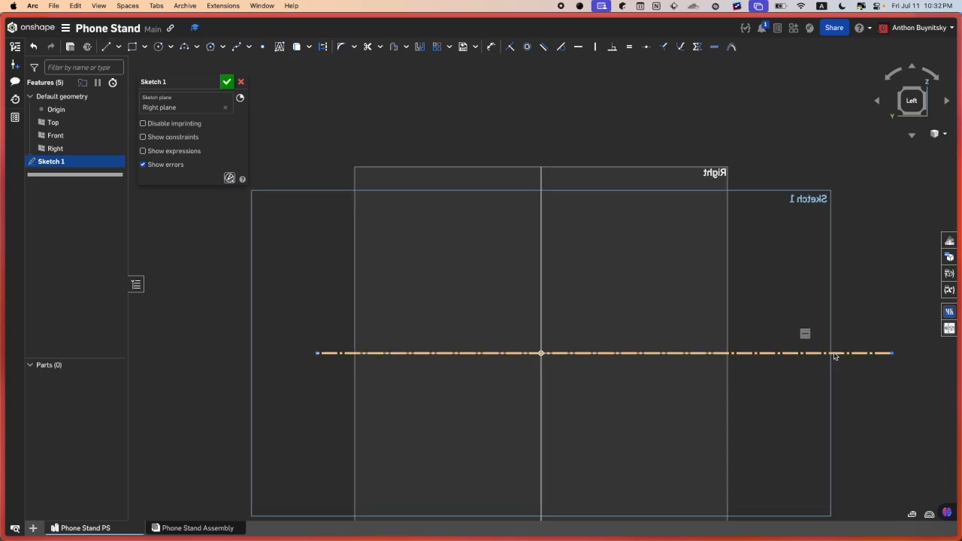
pyautogui.click(834, 354)
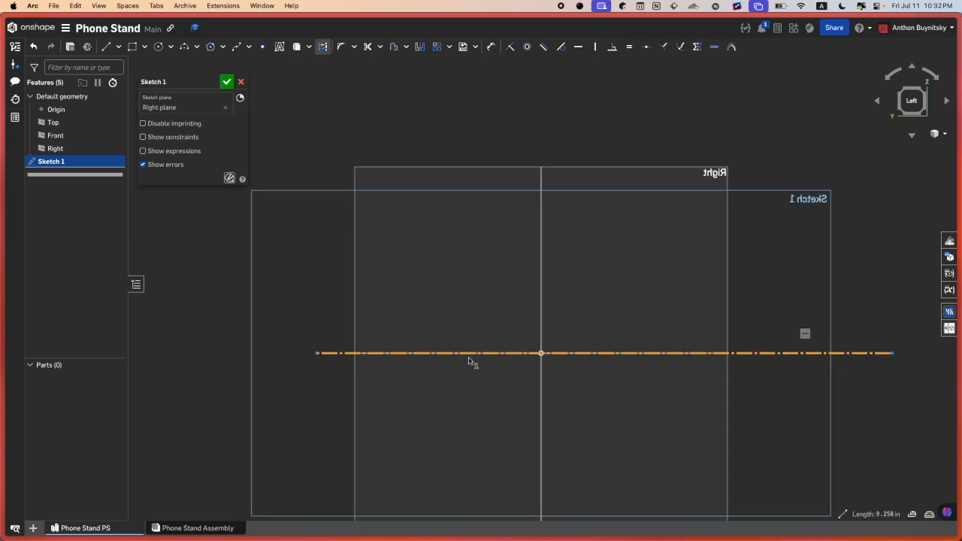
pyautogui.click(539, 354)
pyautogui.hotkey('shift', 'm')
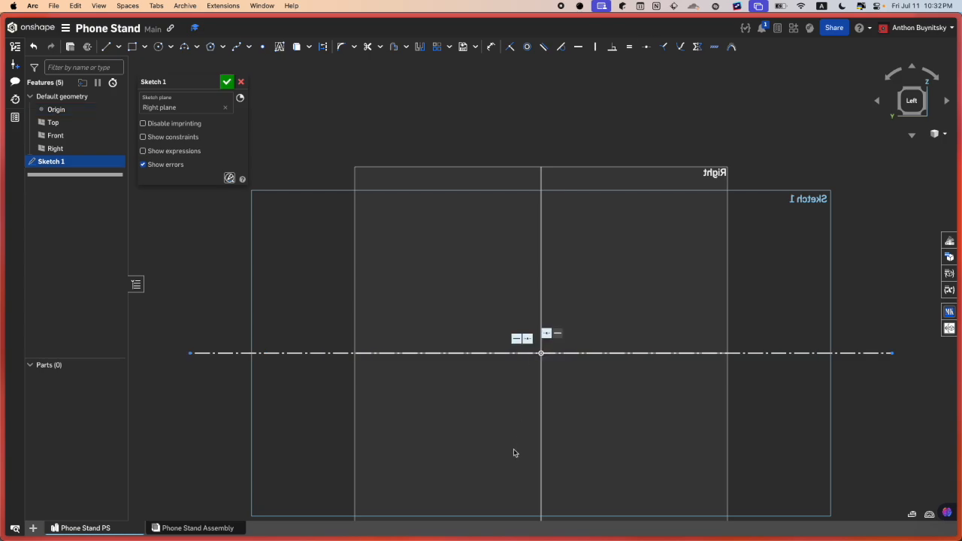
pyautogui.scroll(-3, 513, 452)
pyautogui.scroll(3, 517, 449)
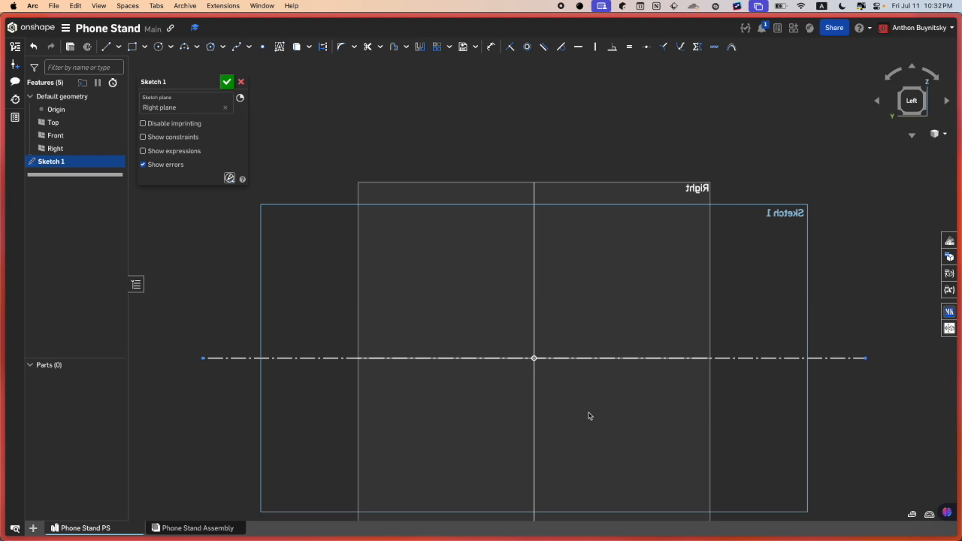
pyautogui.click(707, 359)
pyautogui.click(801, 314)
pyautogui.click(774, 358)
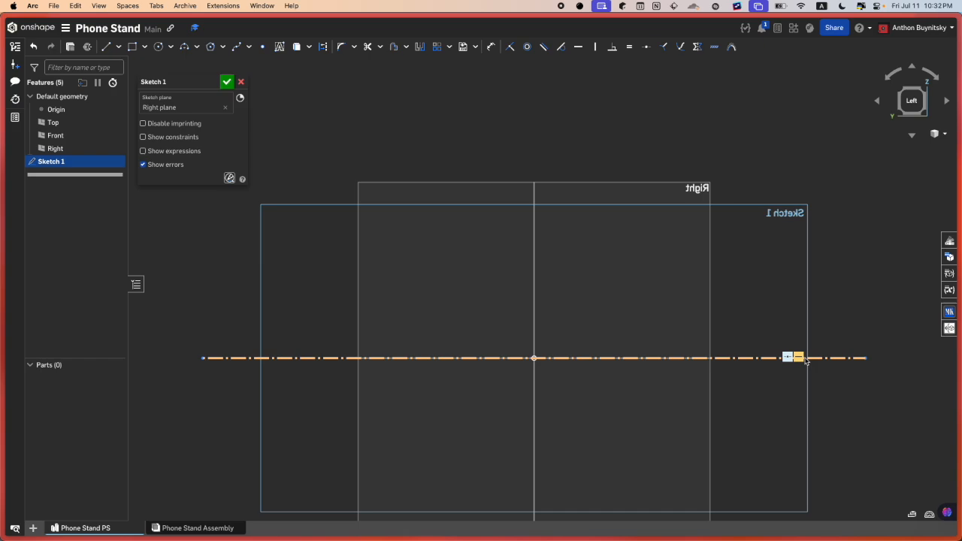
pyautogui.click(843, 346)
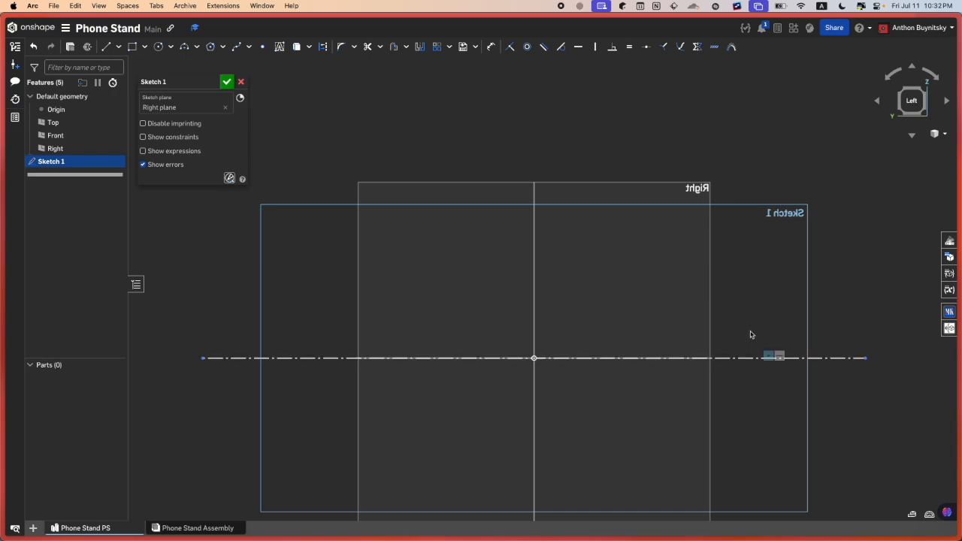
pyautogui.scroll(1, 750, 335)
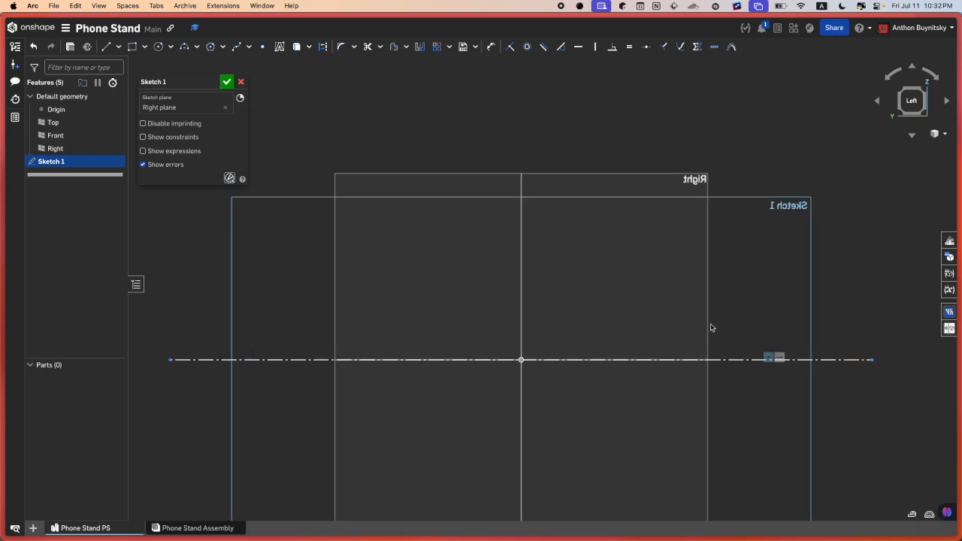
pyautogui.click(145, 48)
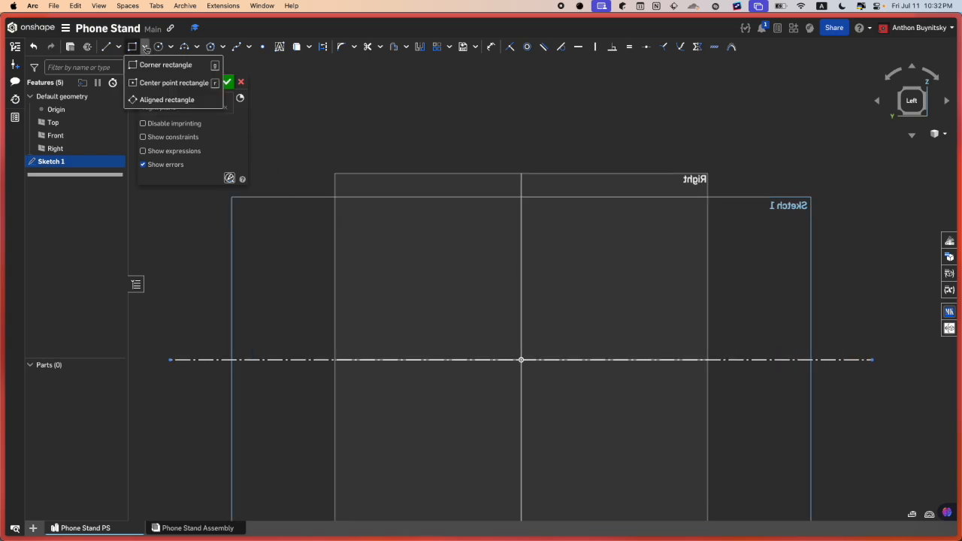
pyautogui.click(340, 94)
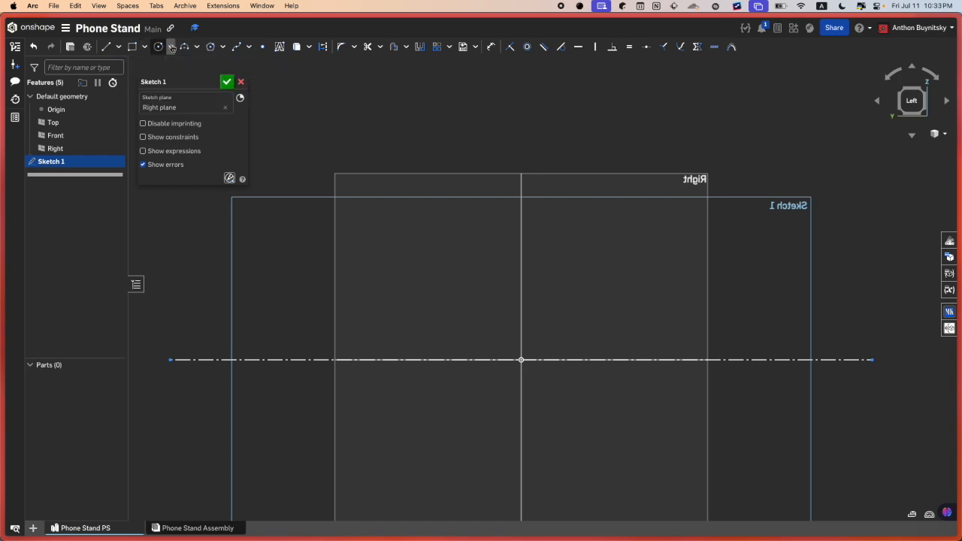
pyautogui.click(172, 48)
pyautogui.click(368, 96)
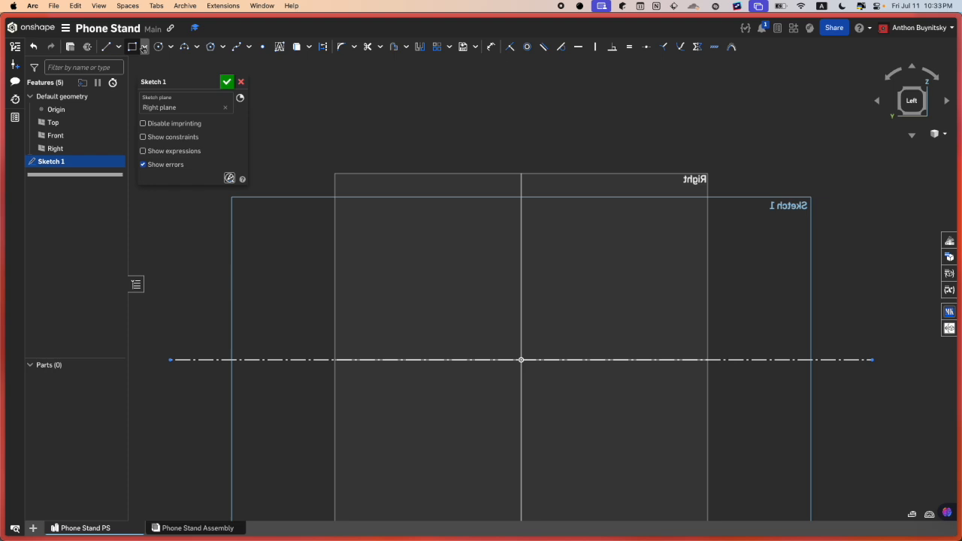
# Step: Draw a tilted construction Aligned rectangle about 0.48 in by 4.53 in above the horizontal construction line, sloping across the vertical centre
pyautogui.click(143, 48)
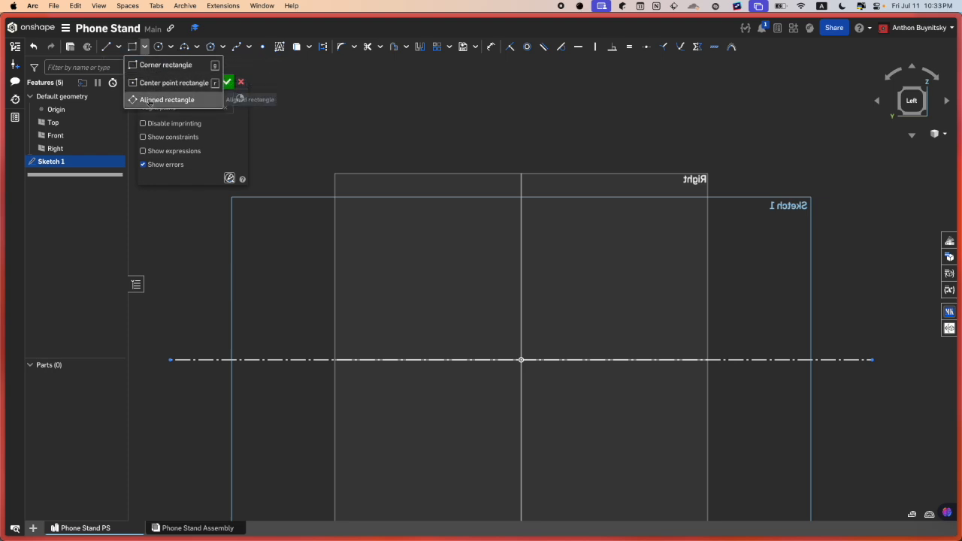
pyautogui.click(167, 100)
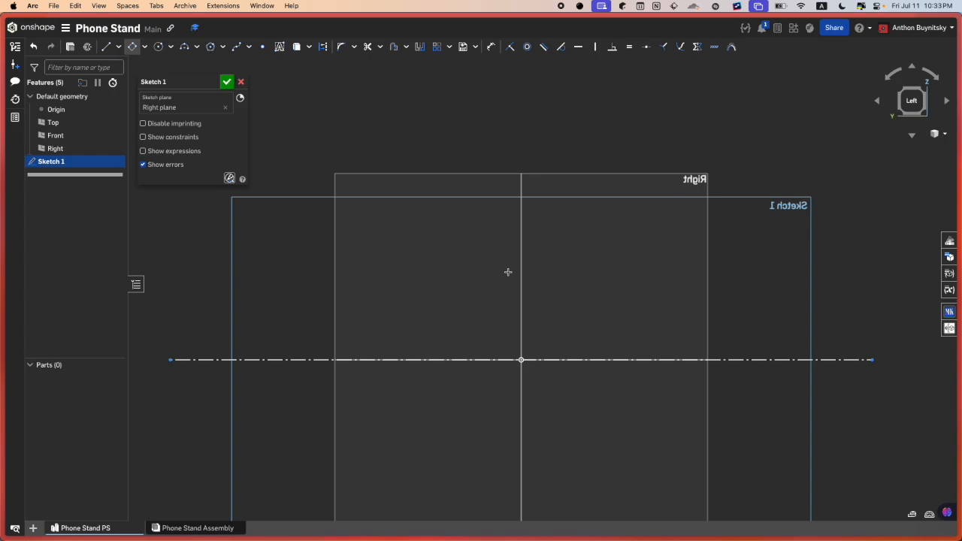
pyautogui.press('q')
pyautogui.click(145, 47)
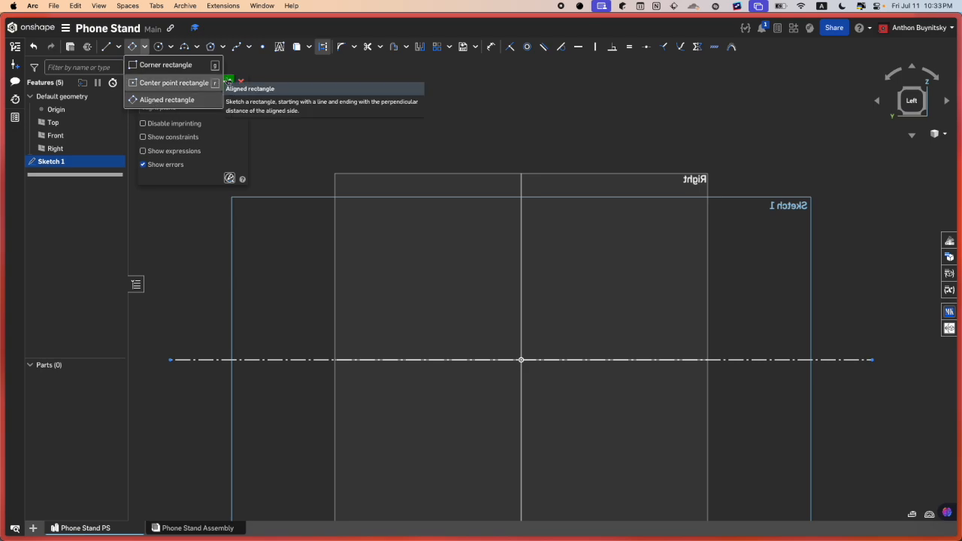
pyautogui.click(323, 47)
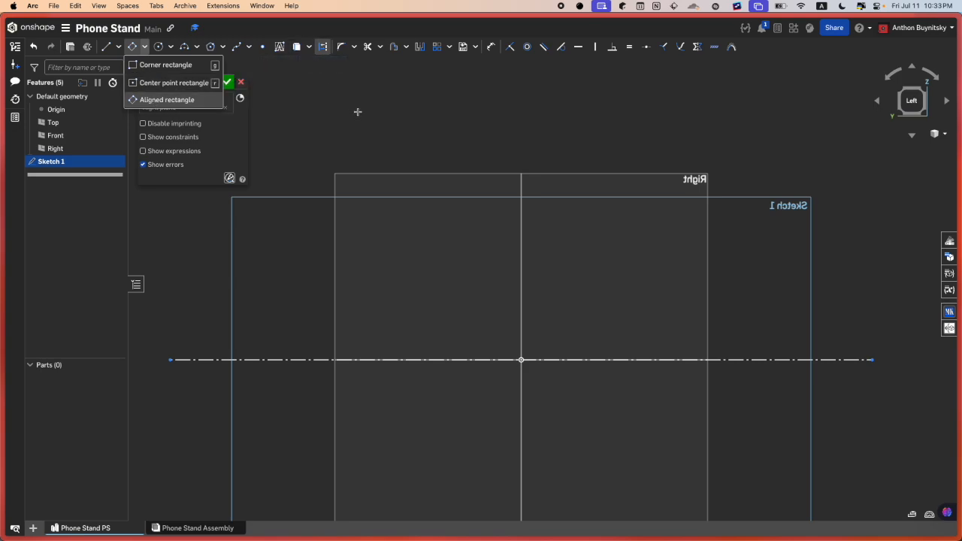
pyautogui.click(177, 101)
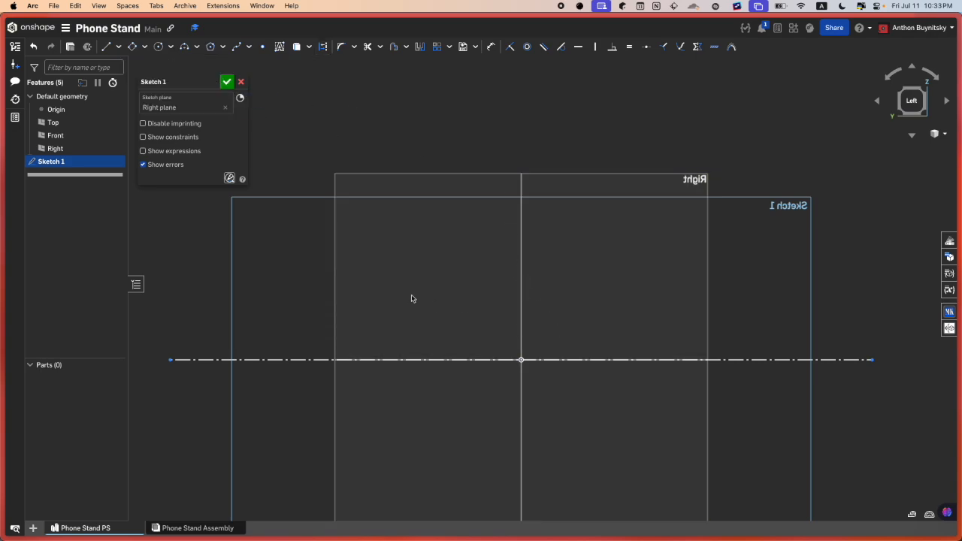
pyautogui.click(132, 46)
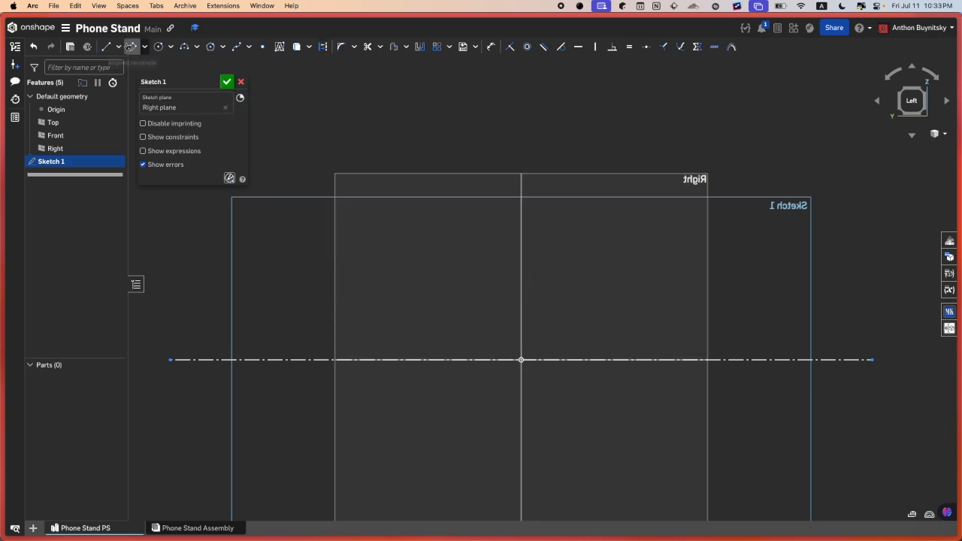
pyautogui.click(322, 47)
pyautogui.click(561, 329)
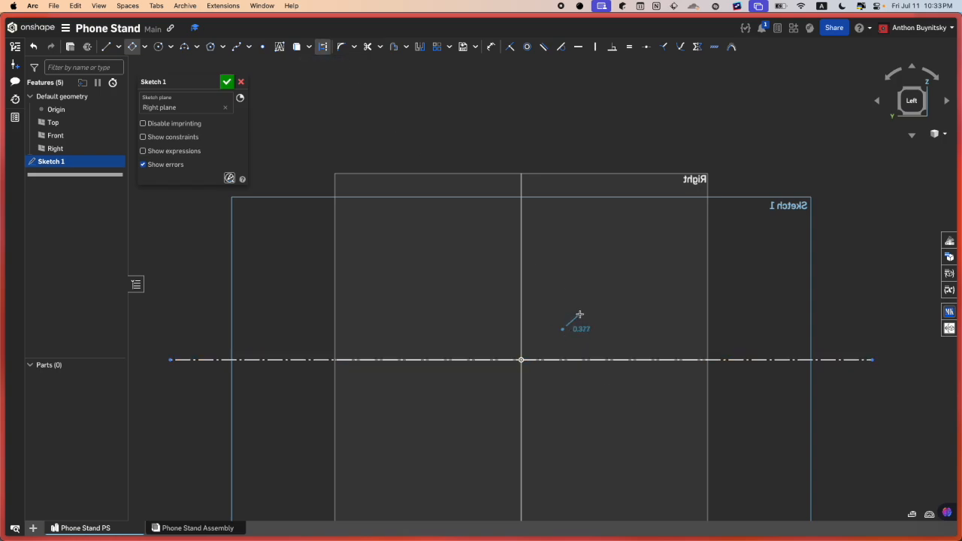
pyautogui.scroll(2, 579, 314)
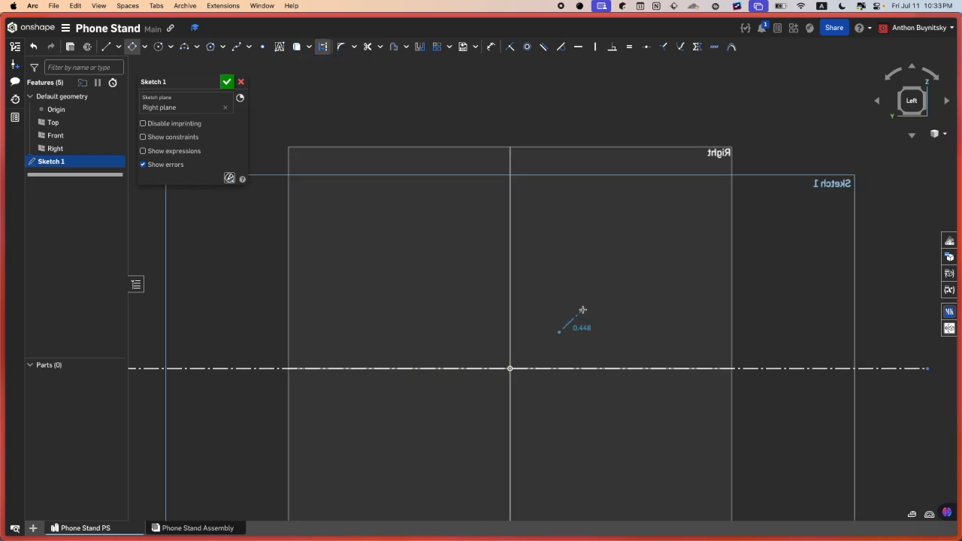
pyautogui.click(583, 307)
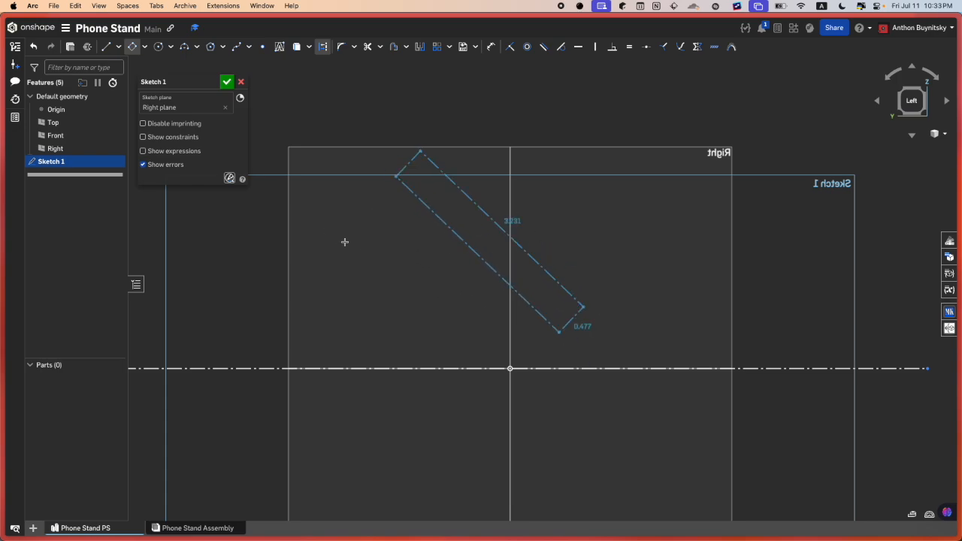
pyautogui.scroll(-3, 388, 287)
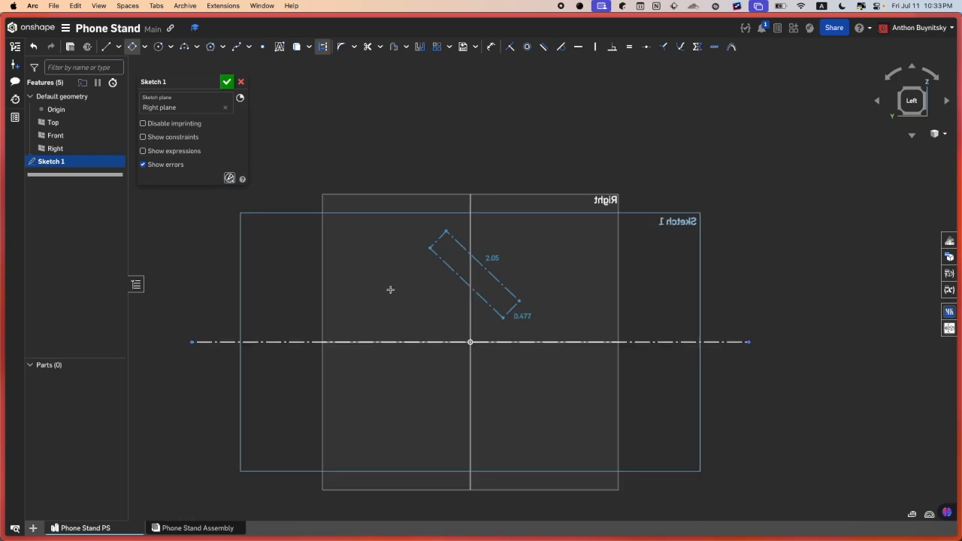
pyautogui.click(336, 178)
pyautogui.press('Escape')
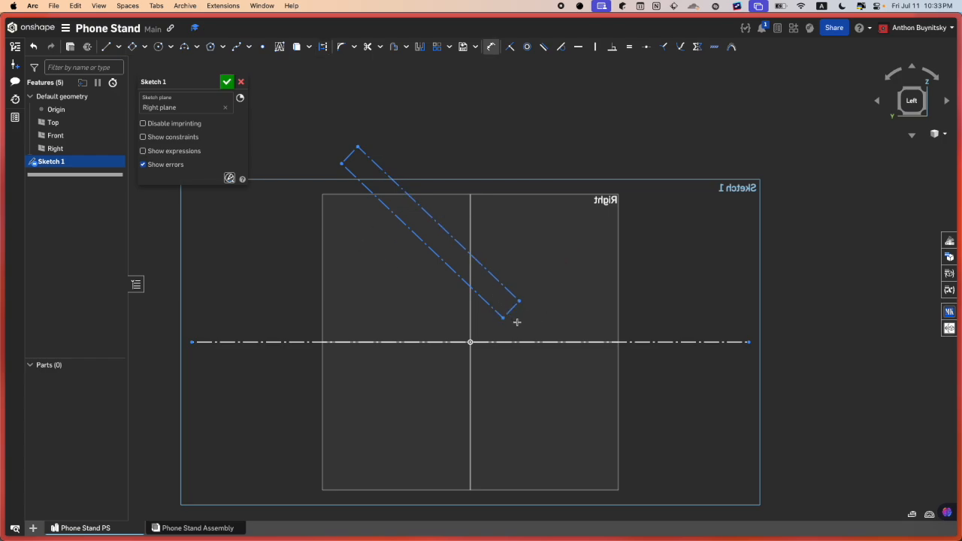
pyautogui.scroll(3, 512, 320)
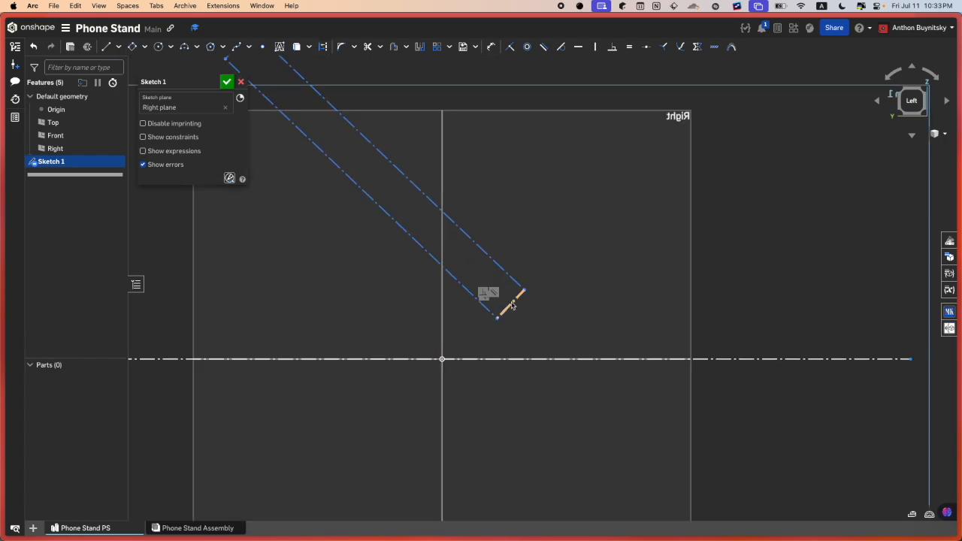
pyautogui.scroll(-4, 510, 306)
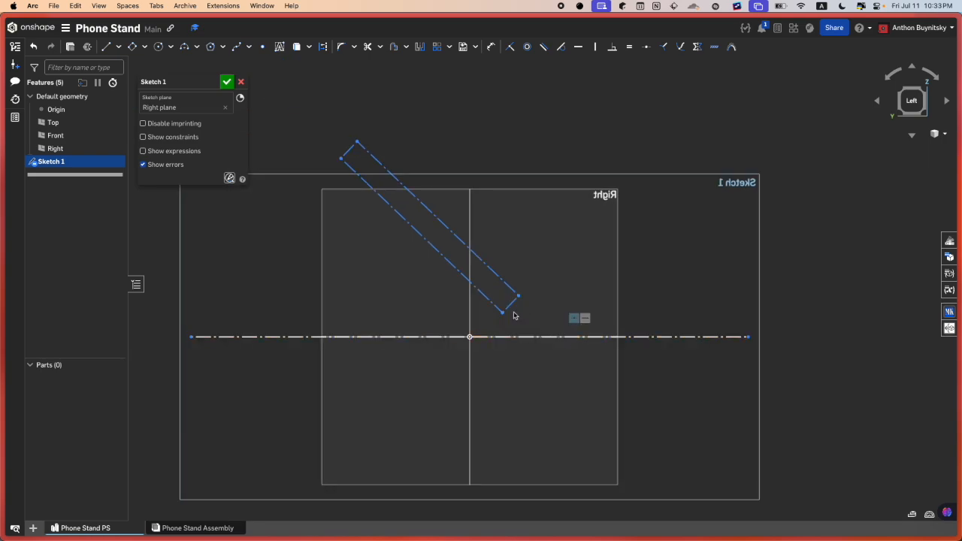
pyautogui.scroll(1, 502, 220)
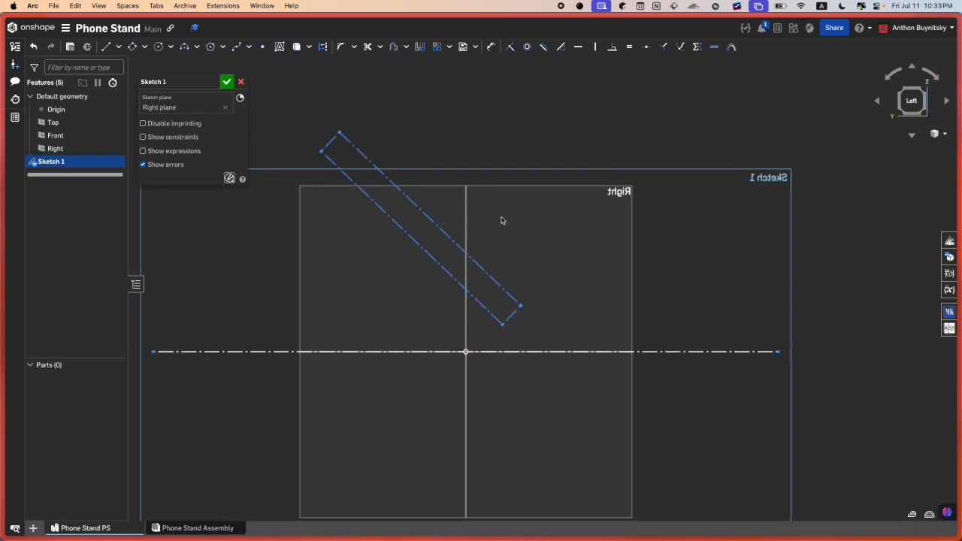
pyautogui.scroll(1, 356, 171)
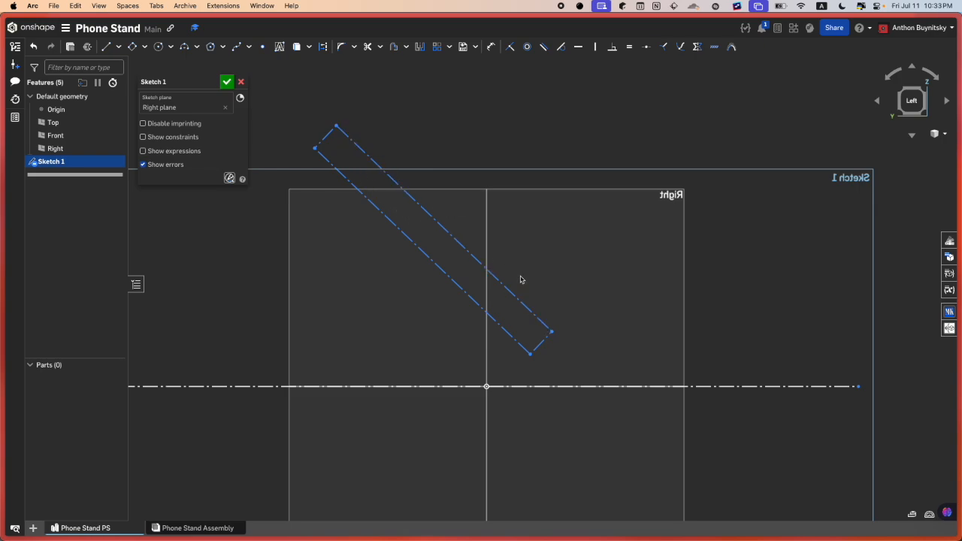
# Step: Search the web for "iphone dimensions" to look up the phone's size
pyautogui.press('super+t')
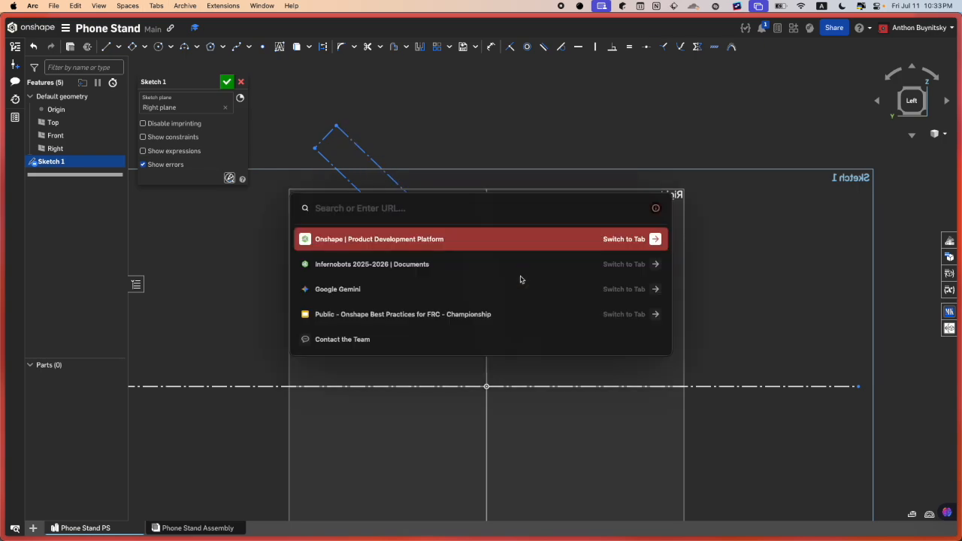
pyautogui.write('iphone dimens')
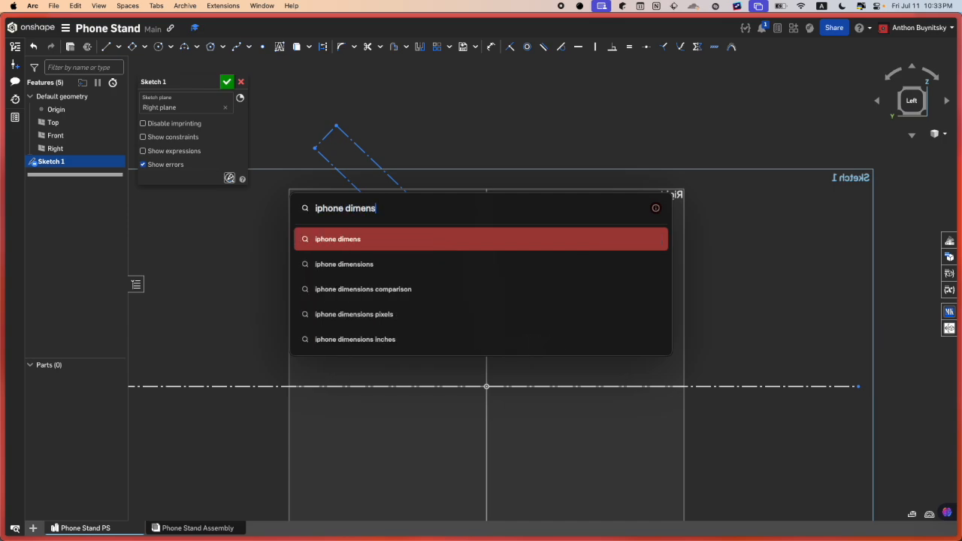
pyautogui.click(456, 255)
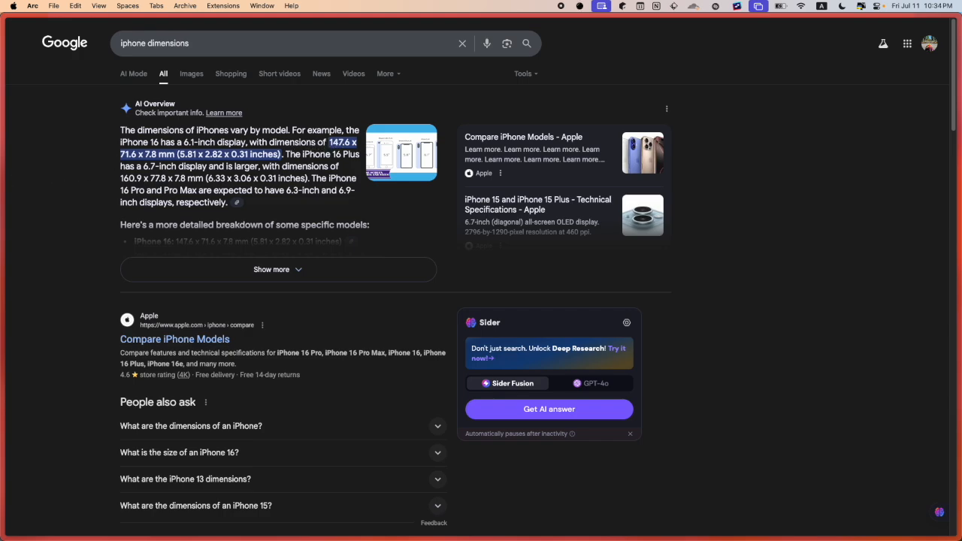
# Step: Move the browser's Phone Stand tab directly below the iphone dimensions tab and switch back to Onshape
pyautogui.moveTo(0, 323)
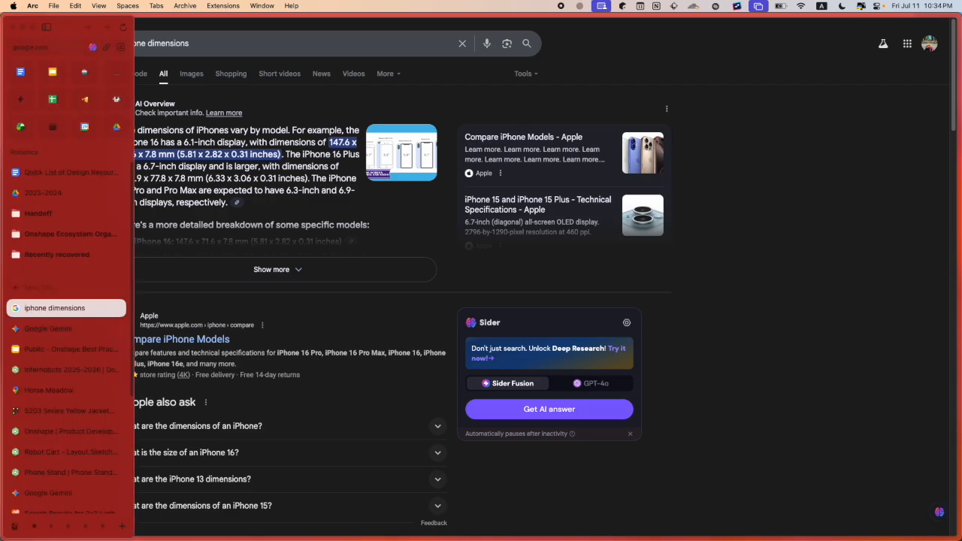
pyautogui.click(70, 374)
pyautogui.click(51, 311)
pyautogui.scroll(-1, 64, 396)
pyautogui.moveTo(71, 448); pyautogui.dragTo(69, 308)
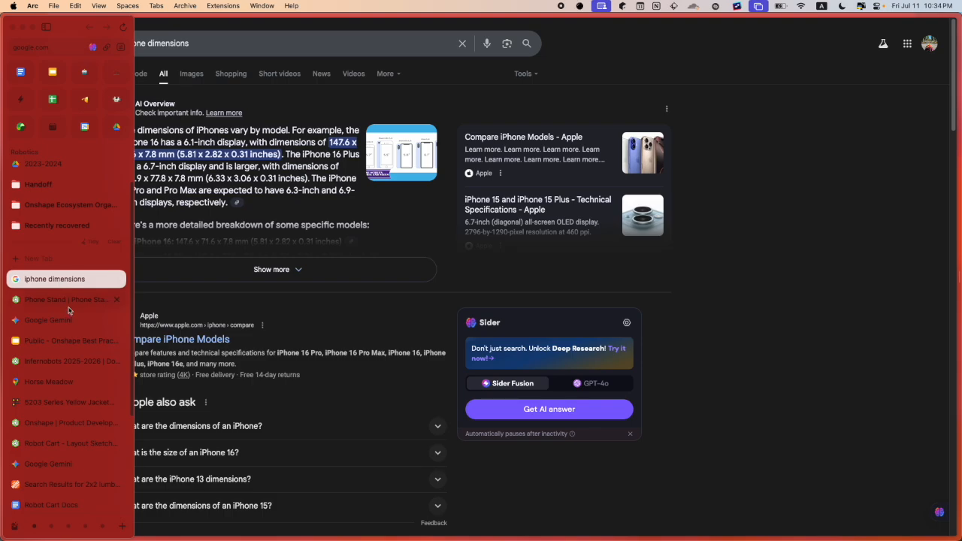
pyautogui.click(68, 310)
# Step: Dimension the lower short side of the tilted rectangle to 7.8 mm for the phone's thickness
pyautogui.press('o')
pyautogui.click(548, 336)
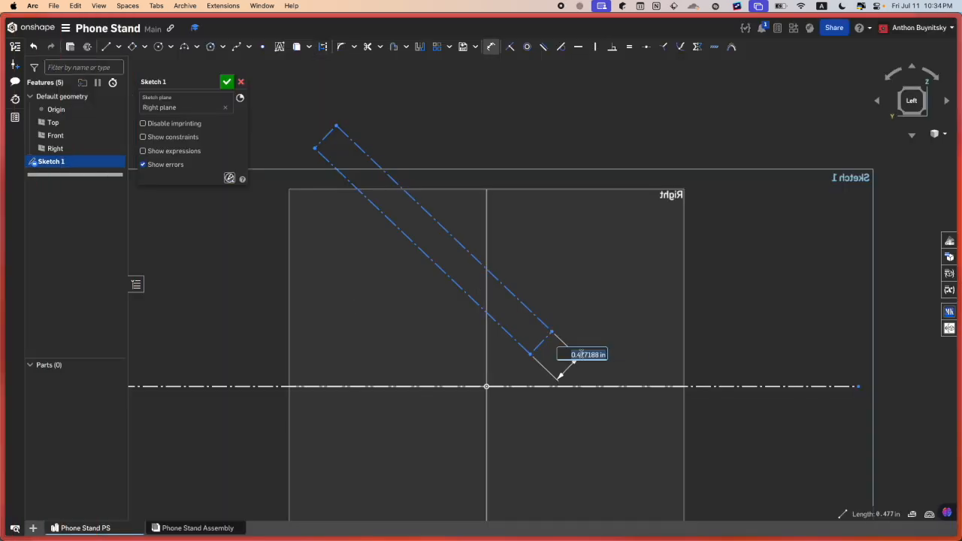
pyautogui.press('BackSpace')
pyautogui.write('7.8mm')
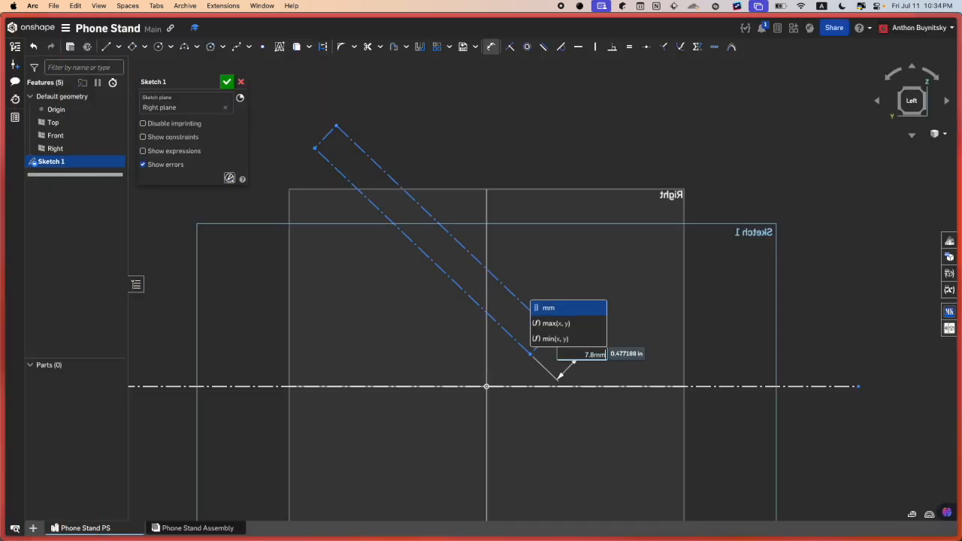
pyautogui.press('Return')
pyautogui.scroll(2, 599, 352)
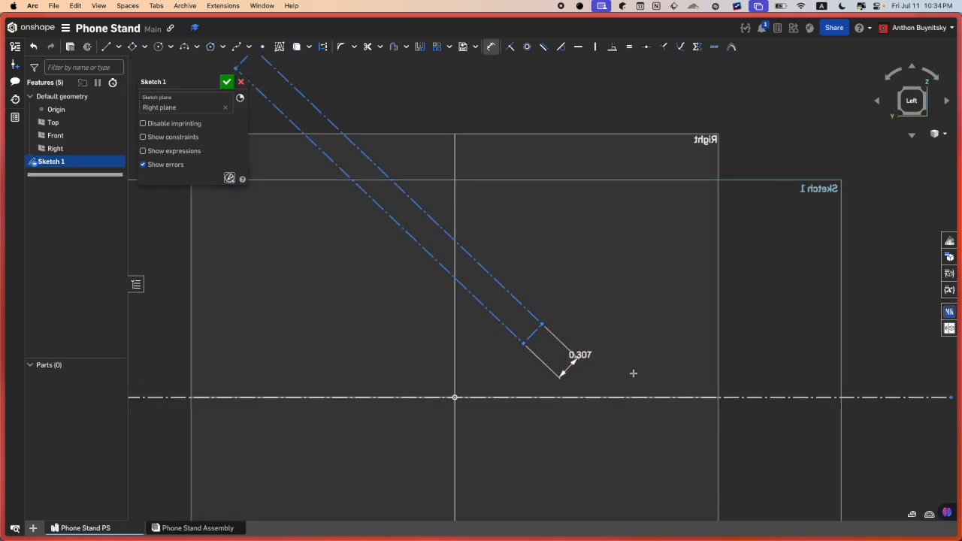
pyautogui.scroll(-2, 633, 373)
# Step: Dimension the tilted rectangle's long side to 147.6 mm, checking the iPhone 16 length in the search results
pyautogui.click(475, 270)
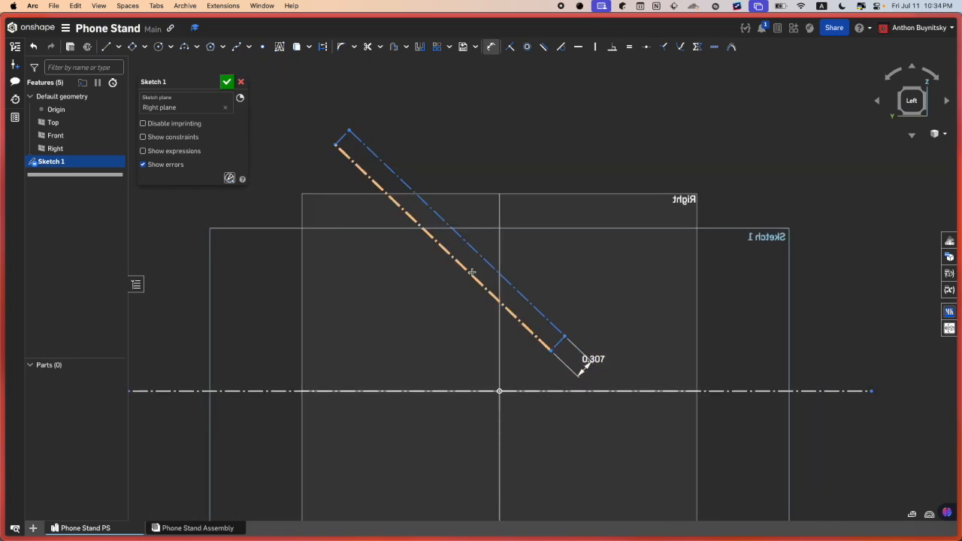
pyautogui.click(400, 289)
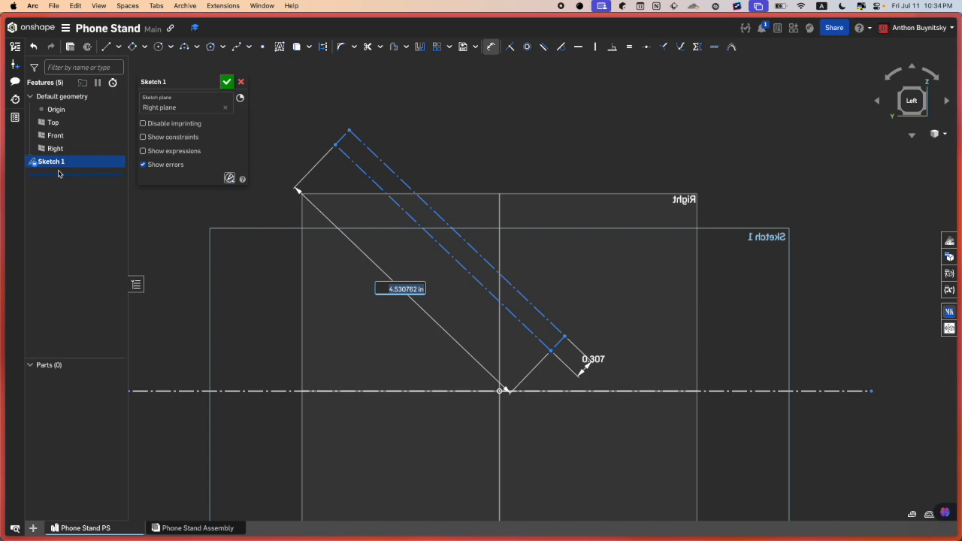
pyautogui.moveTo(7, 204)
pyautogui.click(34, 277)
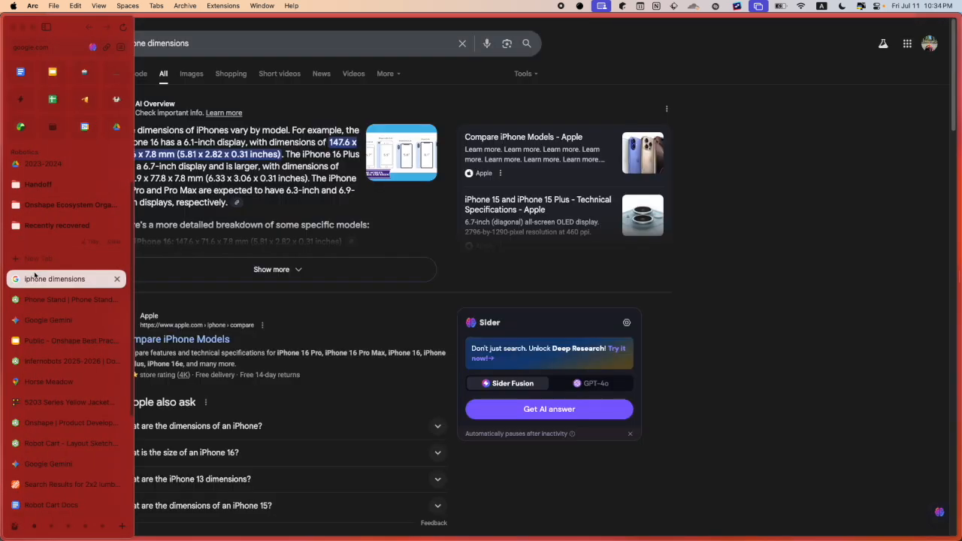
pyautogui.click(43, 299)
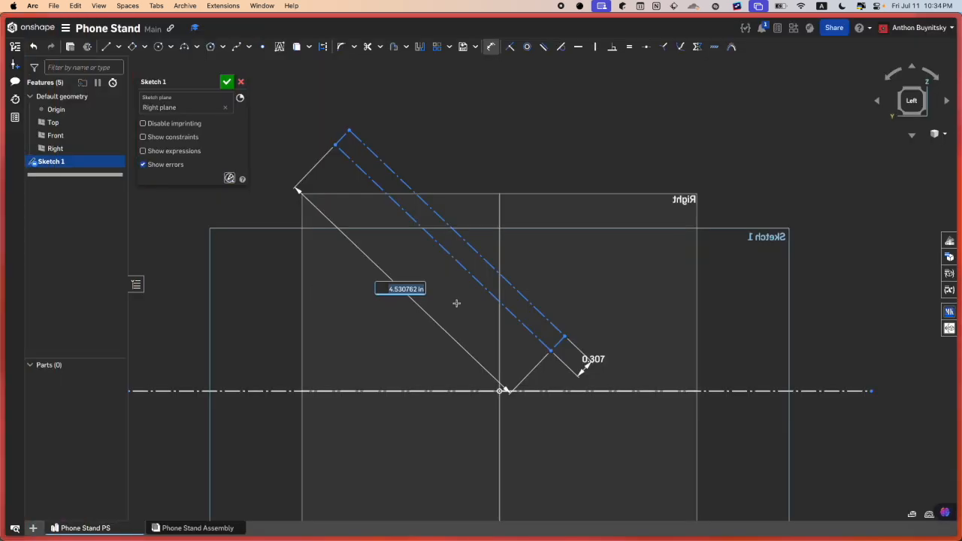
pyautogui.write('147.6mm')
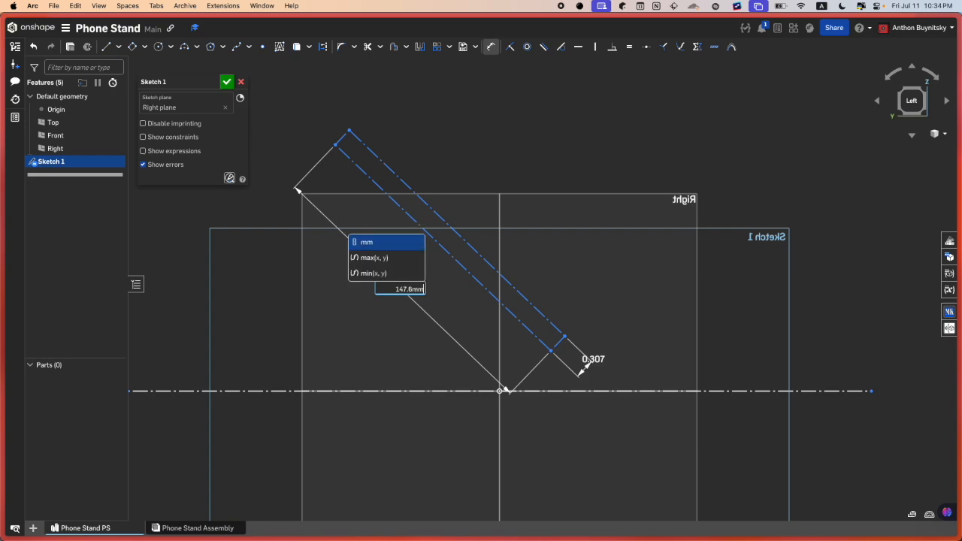
pyautogui.press('Return')
pyautogui.scroll(-2, 457, 304)
pyautogui.press('Escape')
pyautogui.scroll(-3, 505, 274)
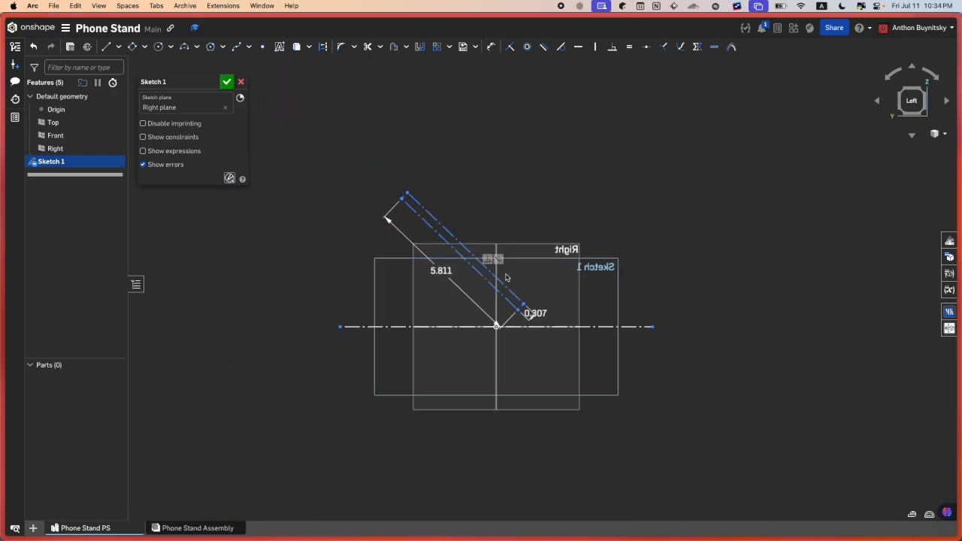
# Step: Dimension the angle between the tilted rectangle's long side and the ground line to 60 degrees
pyautogui.scroll(3, 501, 290)
pyautogui.press('d')
pyautogui.click(500, 295)
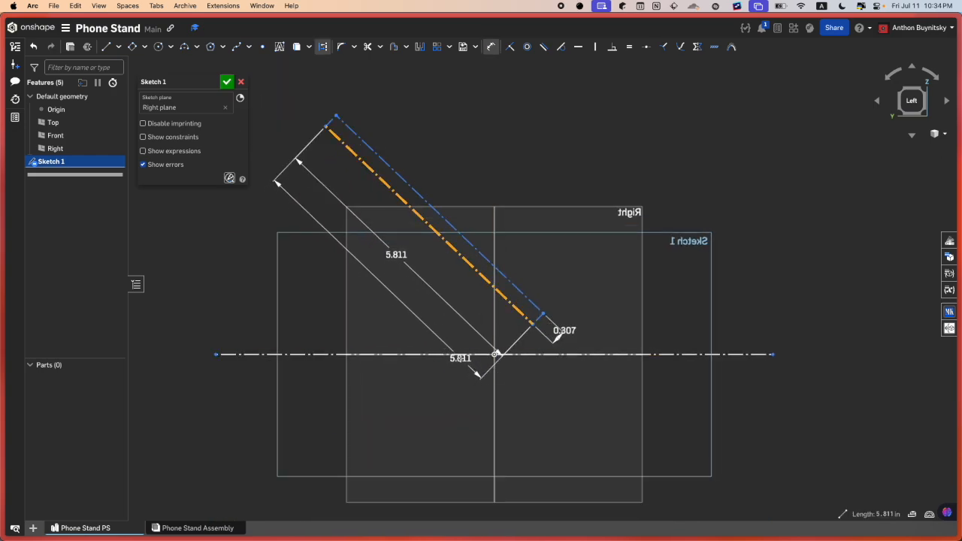
pyautogui.click(500, 355)
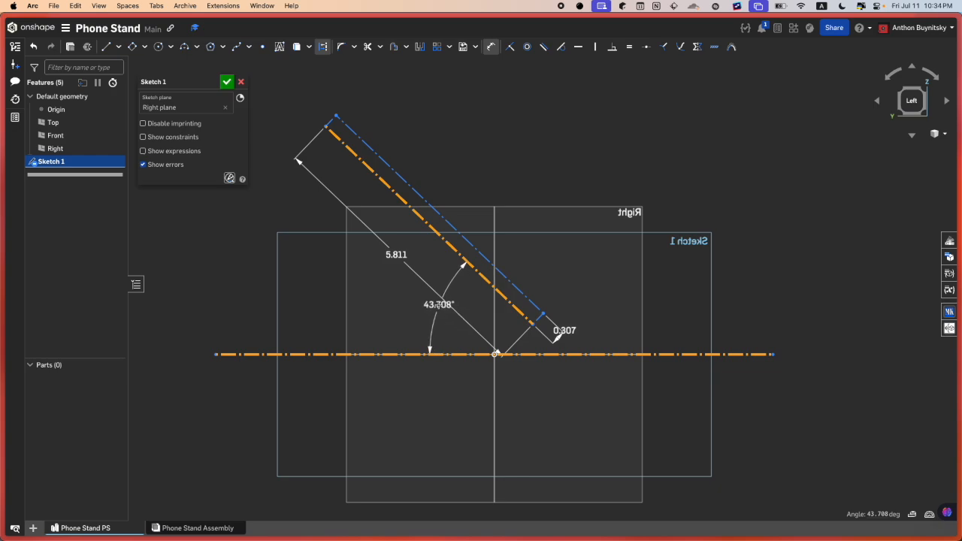
pyautogui.click(431, 305)
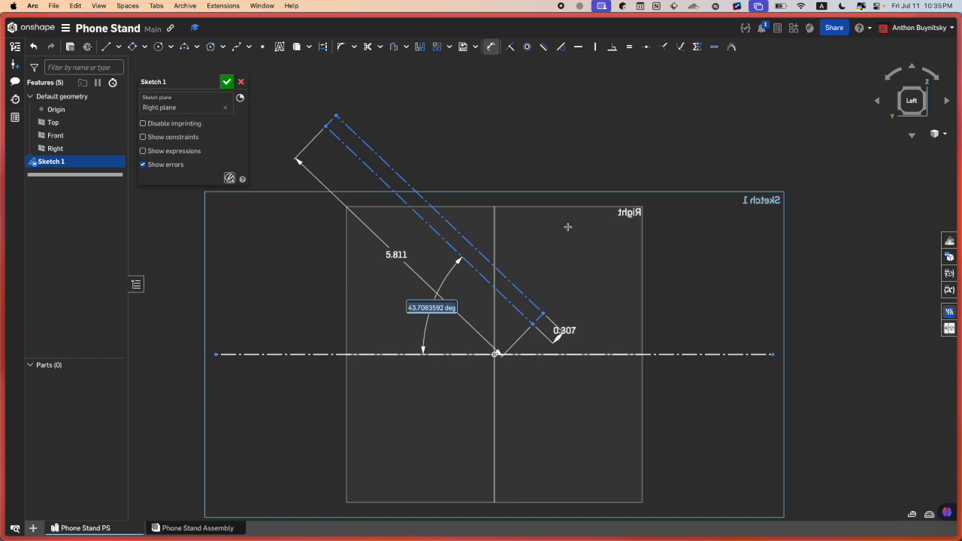
pyautogui.write('60')
pyautogui.press('Return')
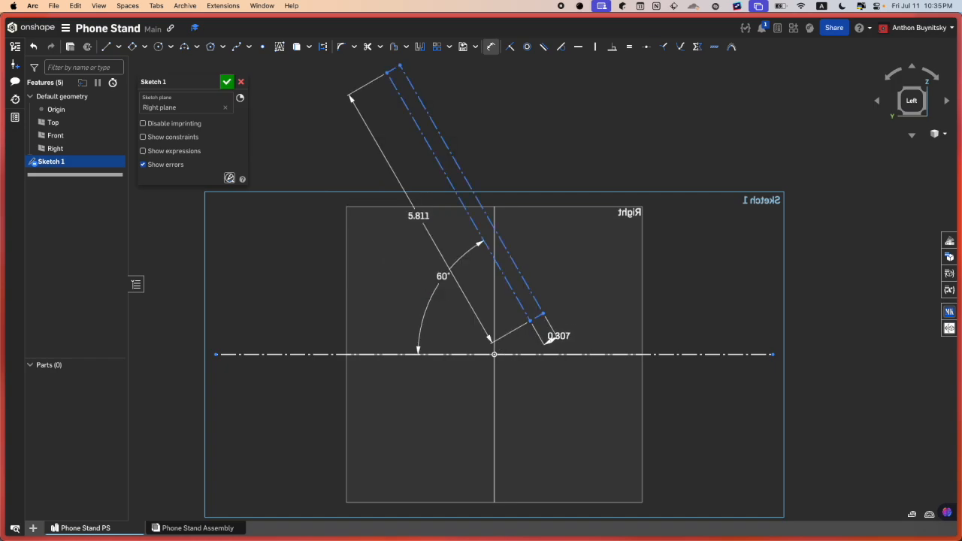
pyautogui.scroll(-5, 381, 256)
pyautogui.scroll(4, 385, 256)
pyautogui.press('Escape')
pyautogui.scroll(4, 476, 294)
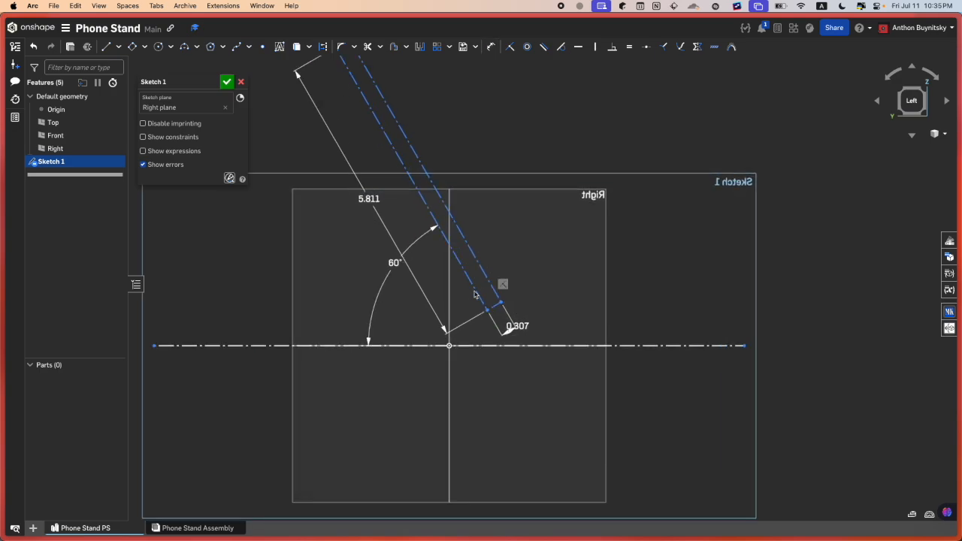
pyautogui.scroll(1, 466, 292)
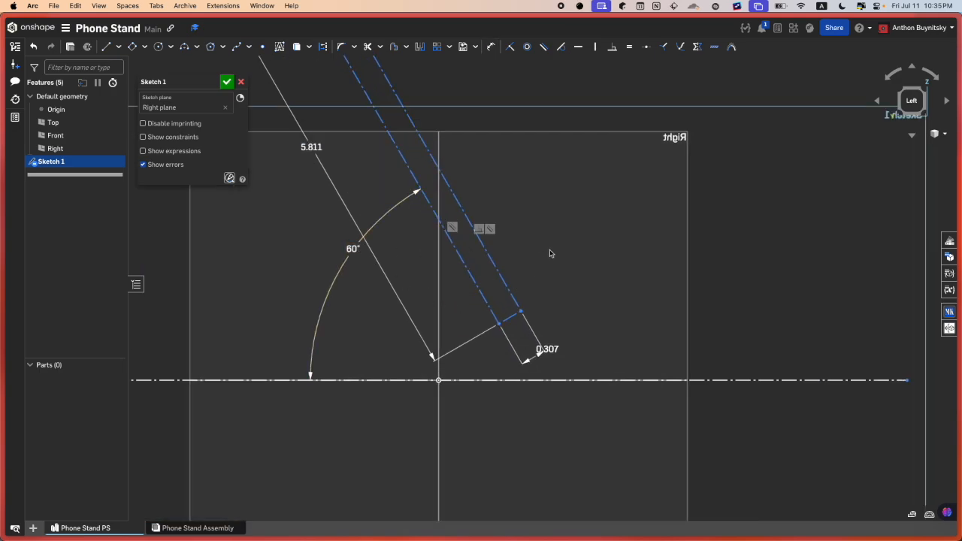
pyautogui.scroll(-4, 593, 289)
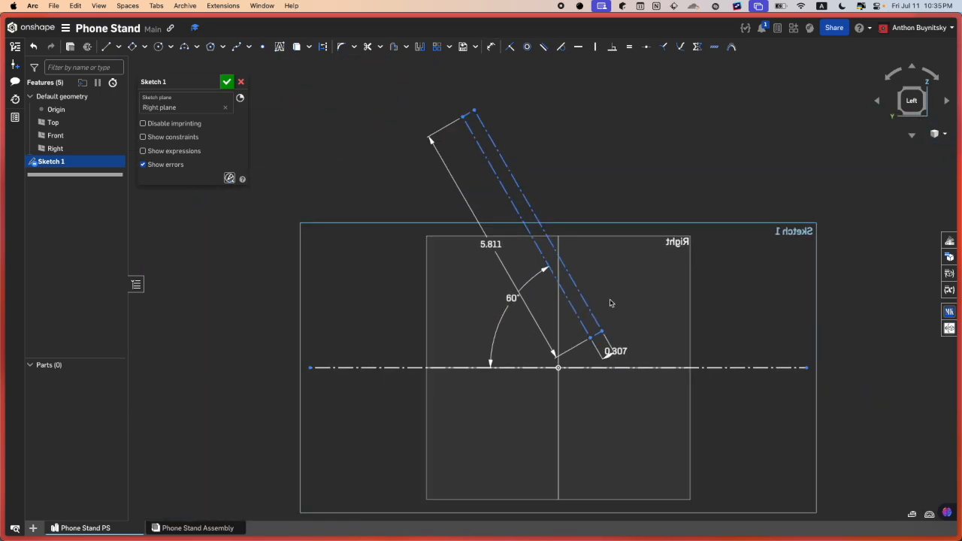
pyautogui.scroll(-1, 609, 303)
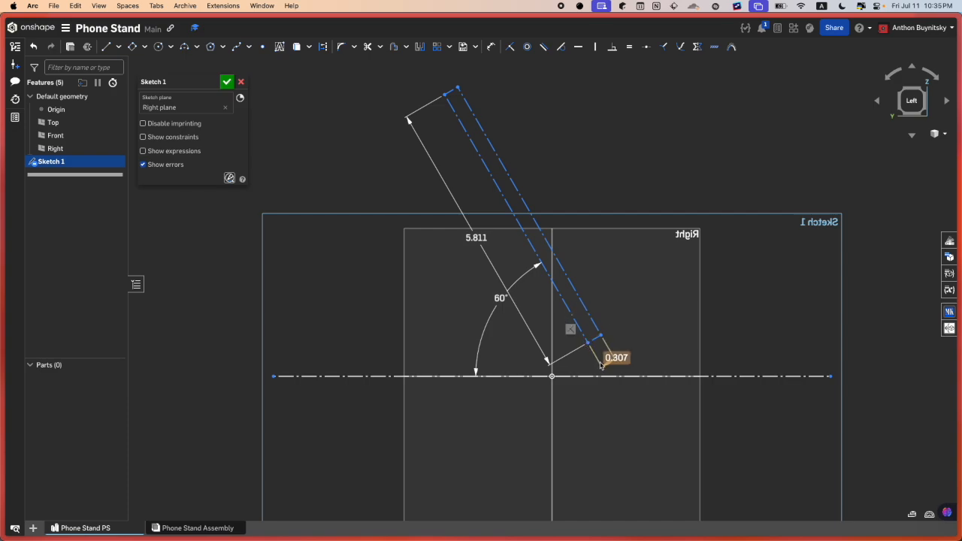
pyautogui.scroll(1, 601, 360)
pyautogui.scroll(5, 601, 361)
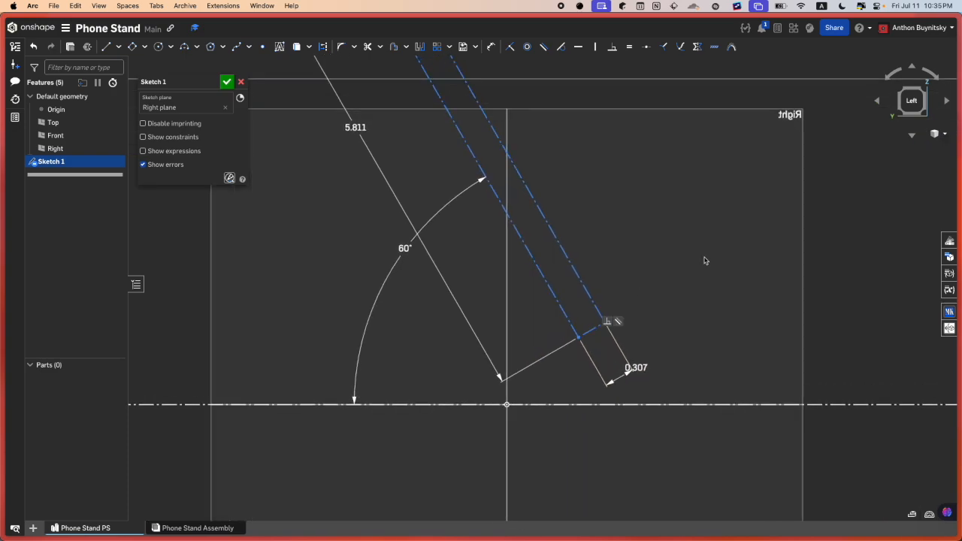
pyautogui.moveTo(706, 260); pyautogui.dragTo(684, 346, button='middle')
pyautogui.scroll(-3, 684, 346)
pyautogui.scroll(-1, 614, 268)
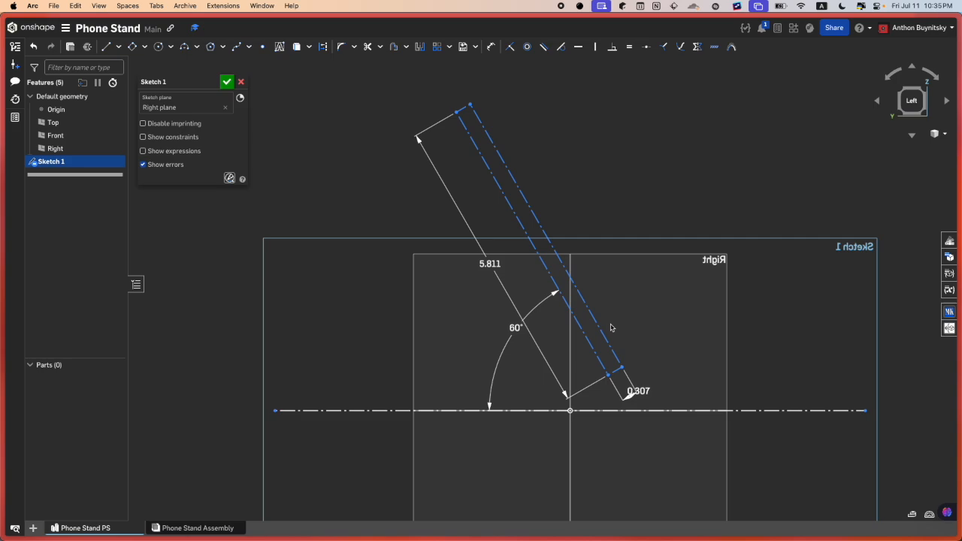
pyautogui.moveTo(621, 369)
pyautogui.mouseDown()
pyautogui.moveTo(650, 360)
pyautogui.moveTo(642, 328)
pyautogui.moveTo(561, 361)
pyautogui.moveTo(605, 343)
pyautogui.moveTo(616, 360)
pyautogui.mouseUp()
# Step: Dimension the vertical distance from the tilted rectangle's lowest corner to the ground line to 0.25 in
pyautogui.scroll(3, 622, 382)
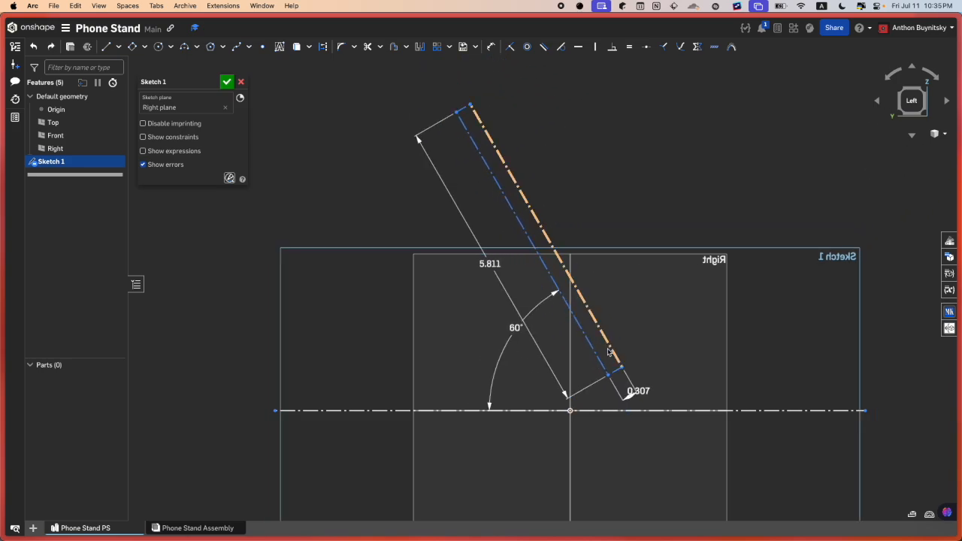
pyautogui.moveTo(621, 383); pyautogui.dragTo(513, 371, button='middle')
pyautogui.press('d')
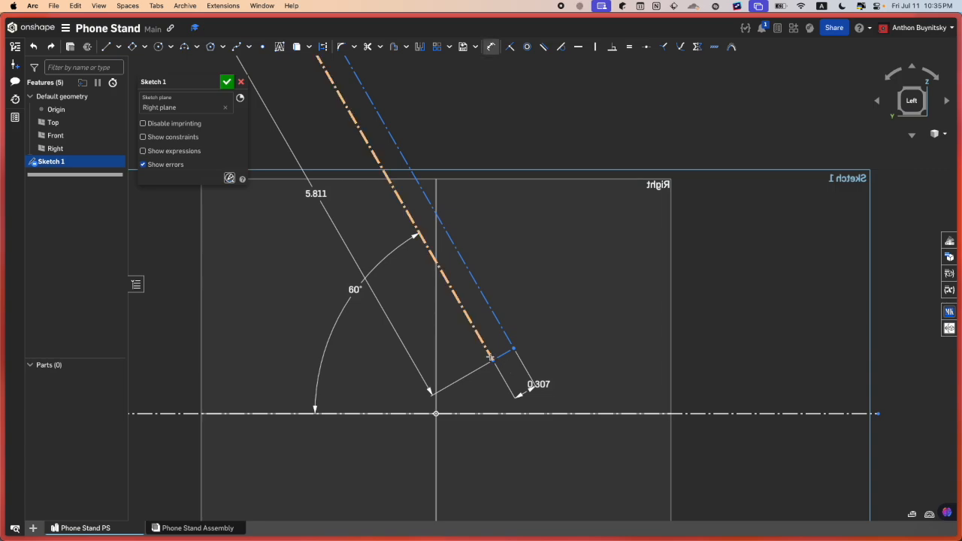
pyautogui.click(491, 360)
pyautogui.click(497, 413)
pyautogui.click(458, 380)
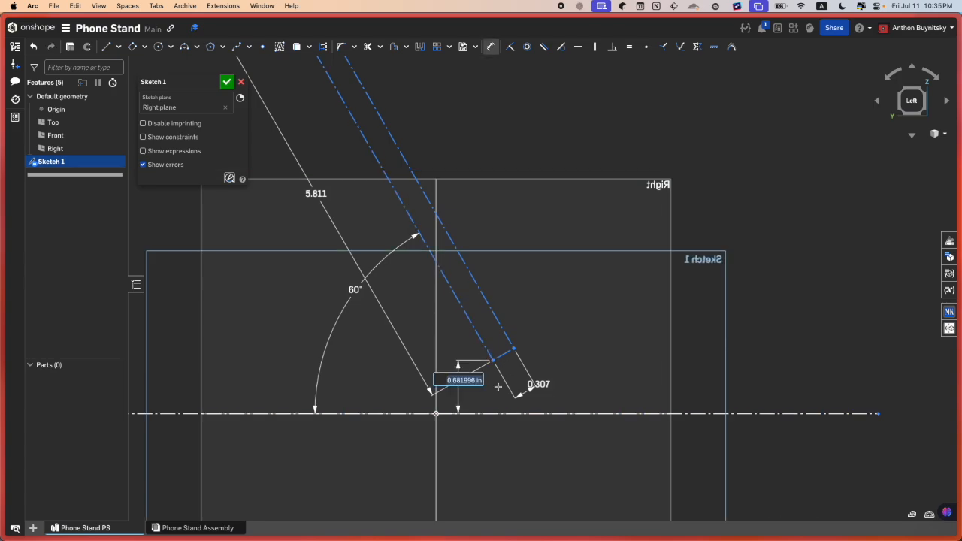
pyautogui.write('0.25')
pyautogui.press('Return')
pyautogui.scroll(-5, 562, 405)
pyautogui.scroll(5, 555, 404)
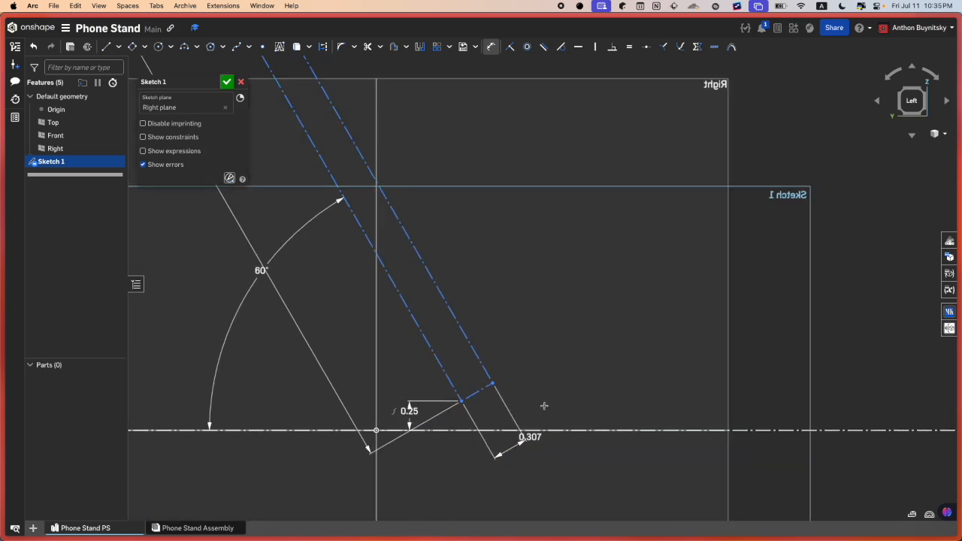
pyautogui.scroll(-4, 470, 410)
pyautogui.press('Escape')
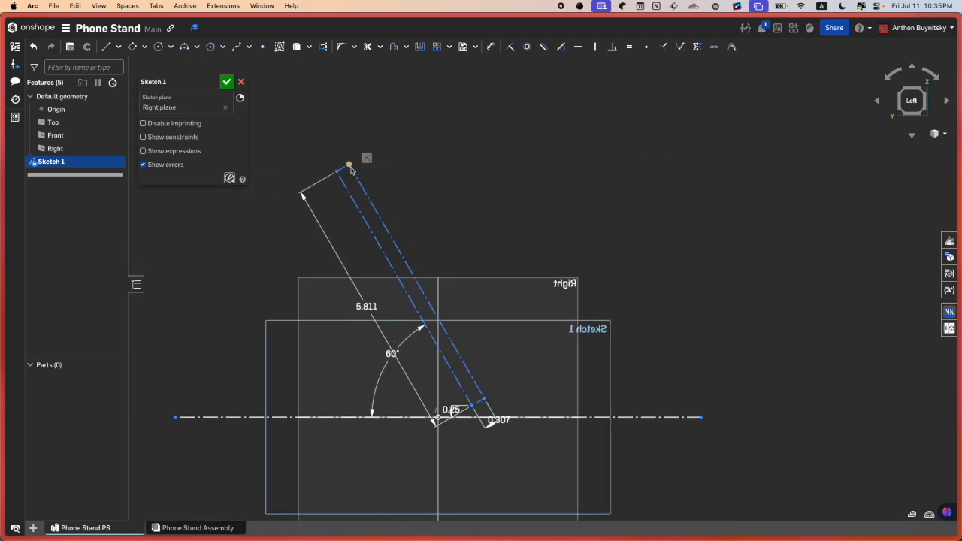
# Step: Constrain the tilted rectangle's lowest corner vertically in line with the origin
pyautogui.moveTo(350, 165); pyautogui.dragTo(367, 263)
pyautogui.scroll(-1, 323, 292)
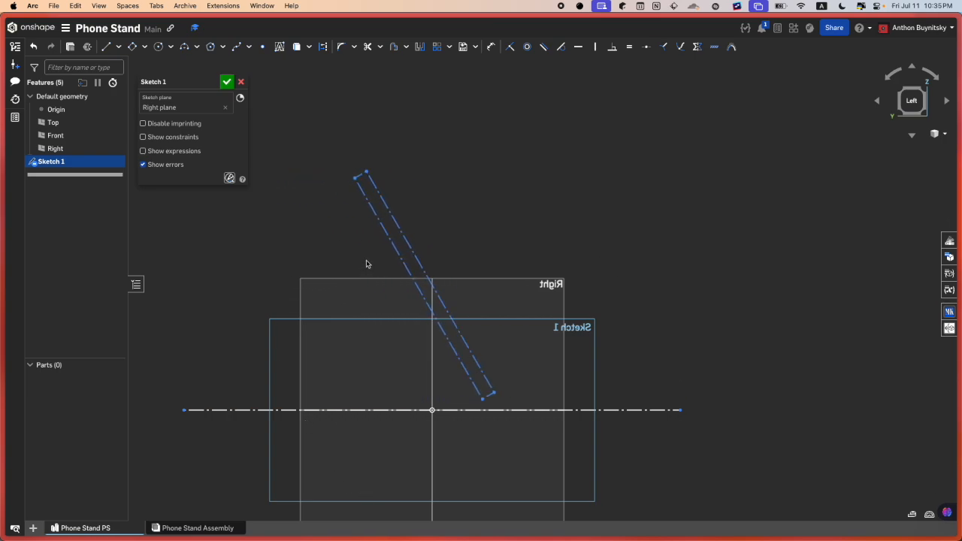
pyautogui.scroll(3, 363, 332)
pyautogui.moveTo(472, 362); pyautogui.dragTo(483, 302, button='middle')
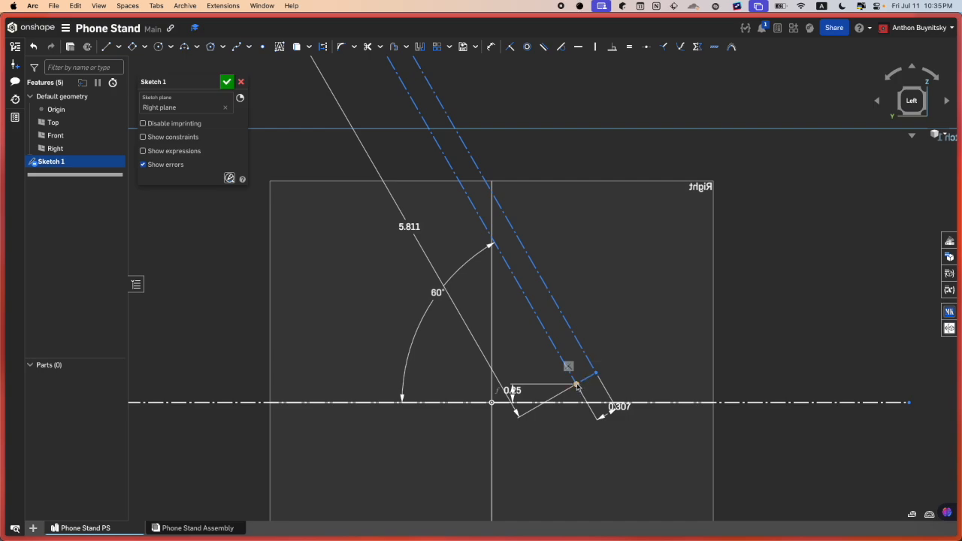
pyautogui.click(577, 385)
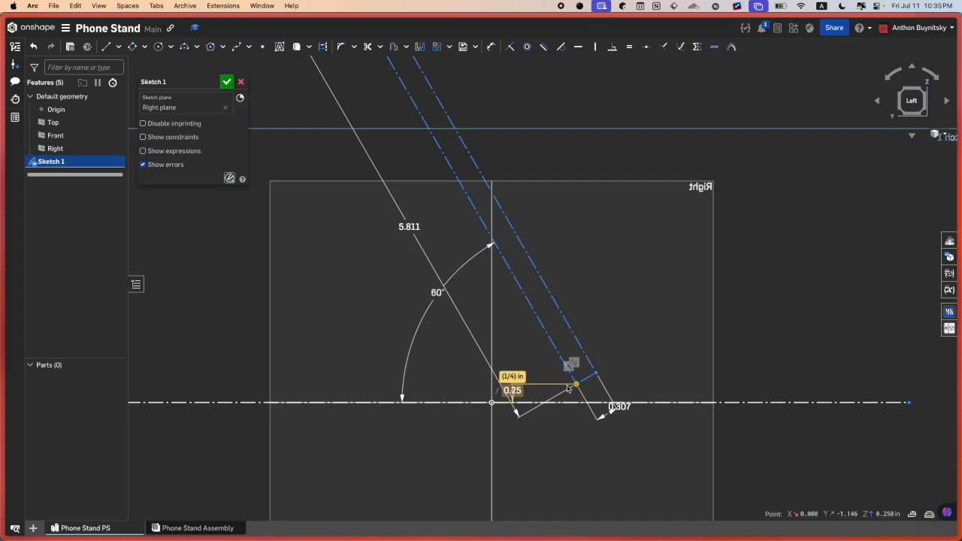
pyautogui.click(494, 403)
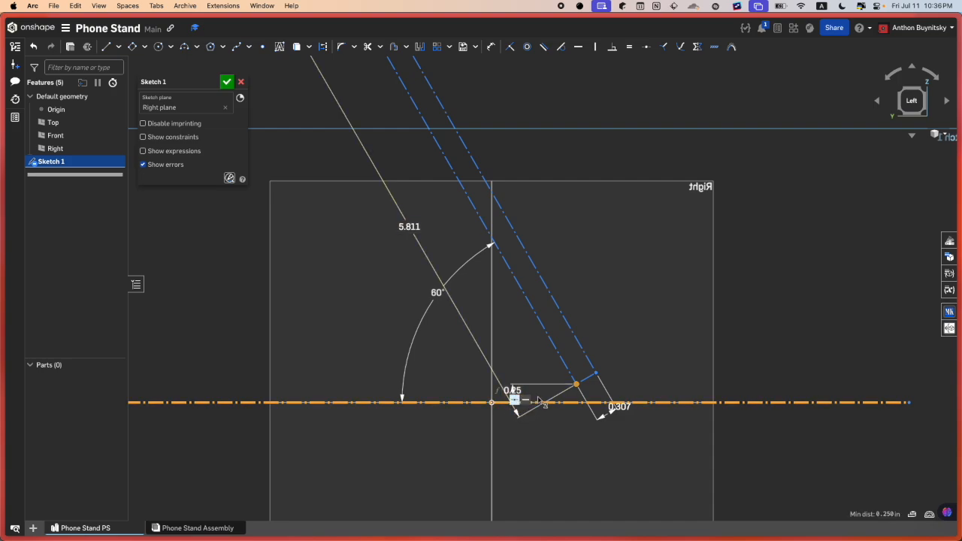
pyautogui.click(492, 402)
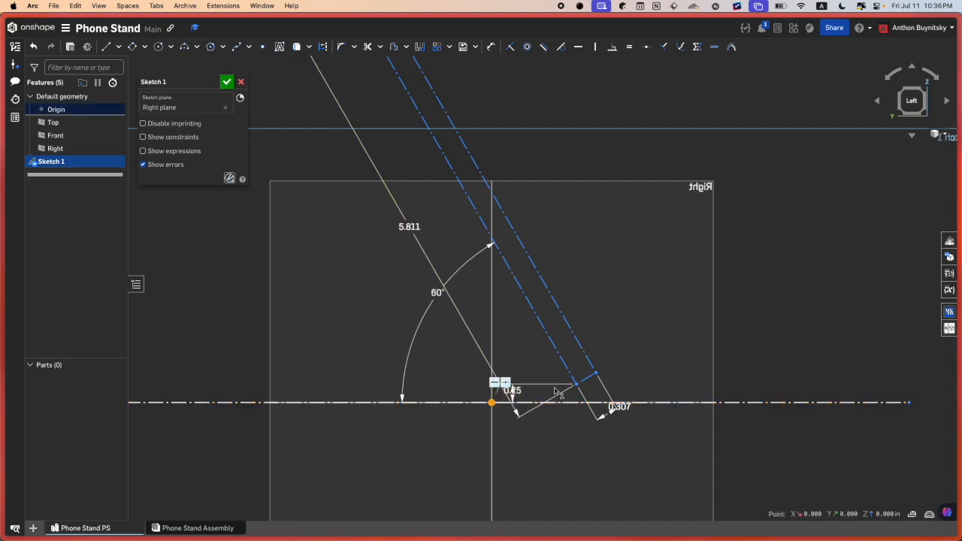
pyautogui.click(576, 384)
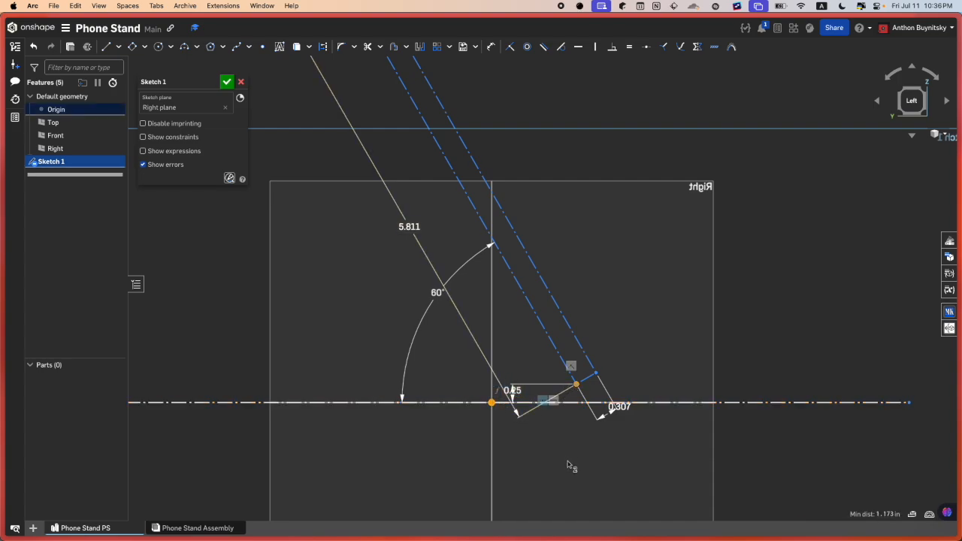
pyautogui.press('v')
pyautogui.scroll(-5, 507, 406)
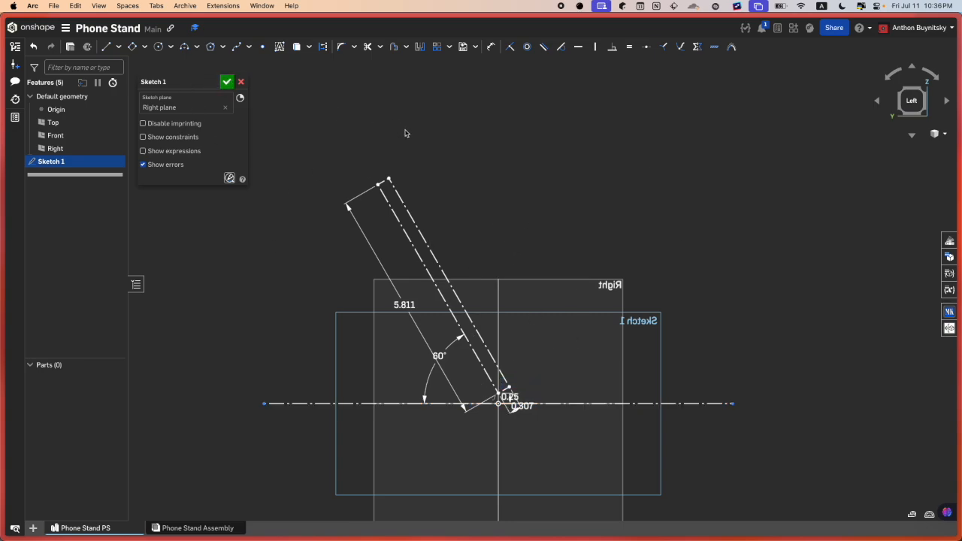
pyautogui.scroll(2, 469, 284)
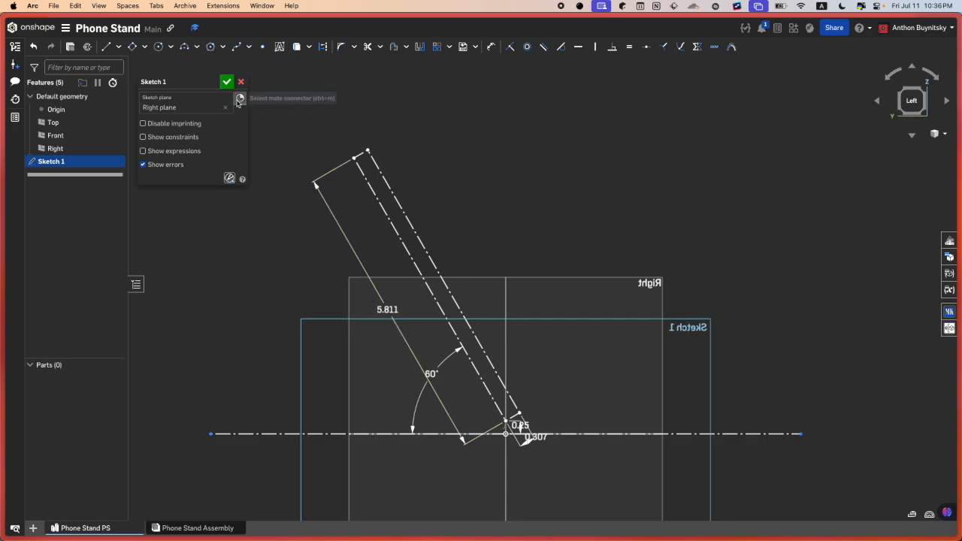
# Step: Rename the layout sketch to "Ground + Phone" and finish it
pyautogui.click(189, 81)
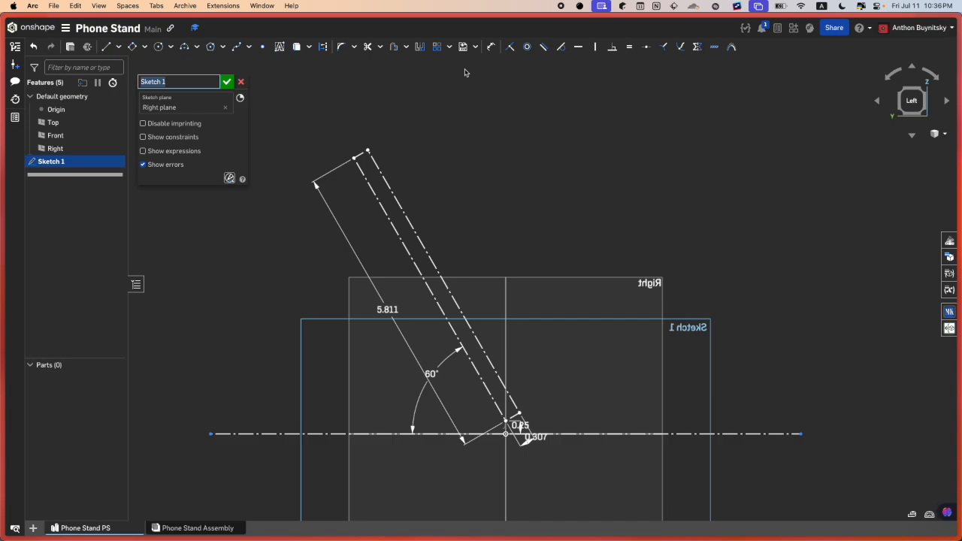
pyautogui.write('G')
pyautogui.press('BackSpace')
pyautogui.press('BackSpace')
pyautogui.write('ne')
pyautogui.press('Return')
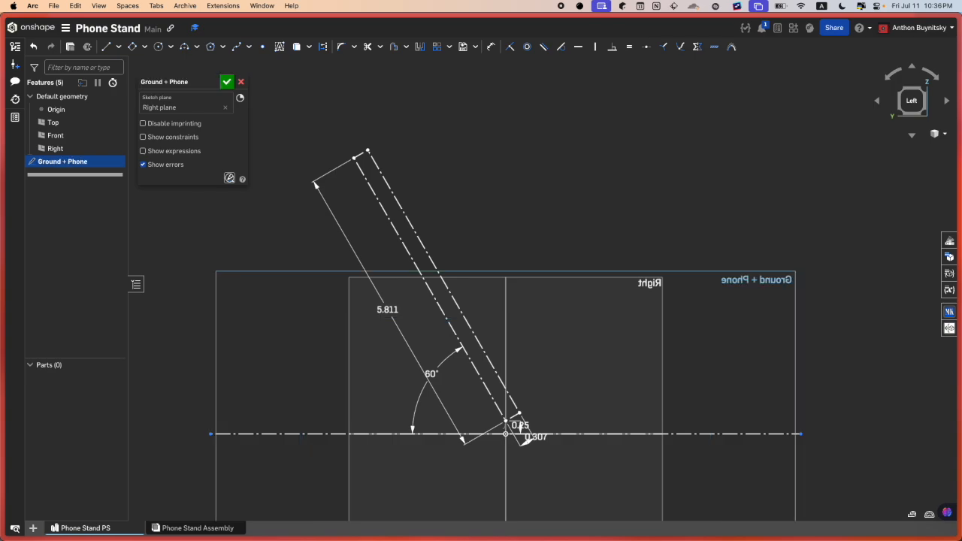
pyautogui.click(226, 81)
# Step: Create a new sketch on the Right plane and name it "Base"
pyautogui.scroll(-3, 378, 190)
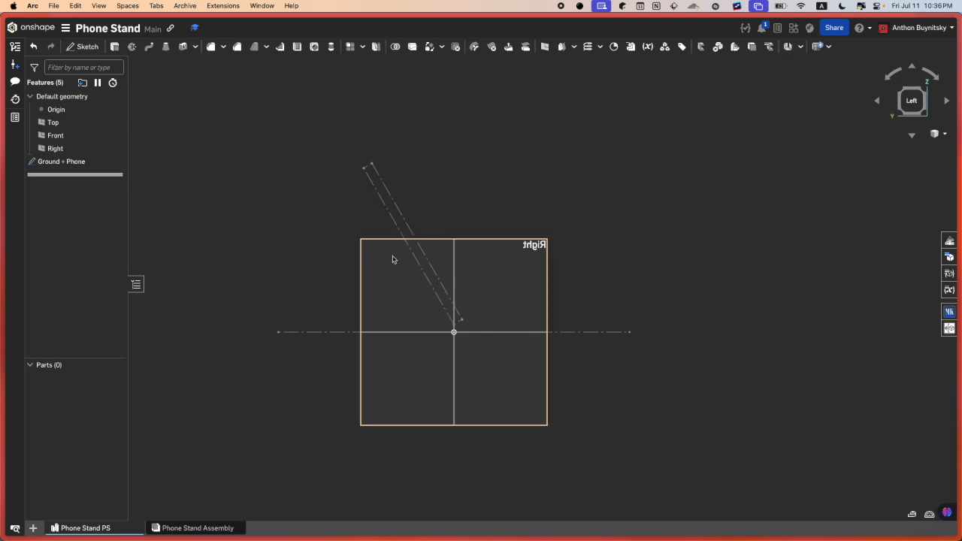
pyautogui.scroll(2, 392, 259)
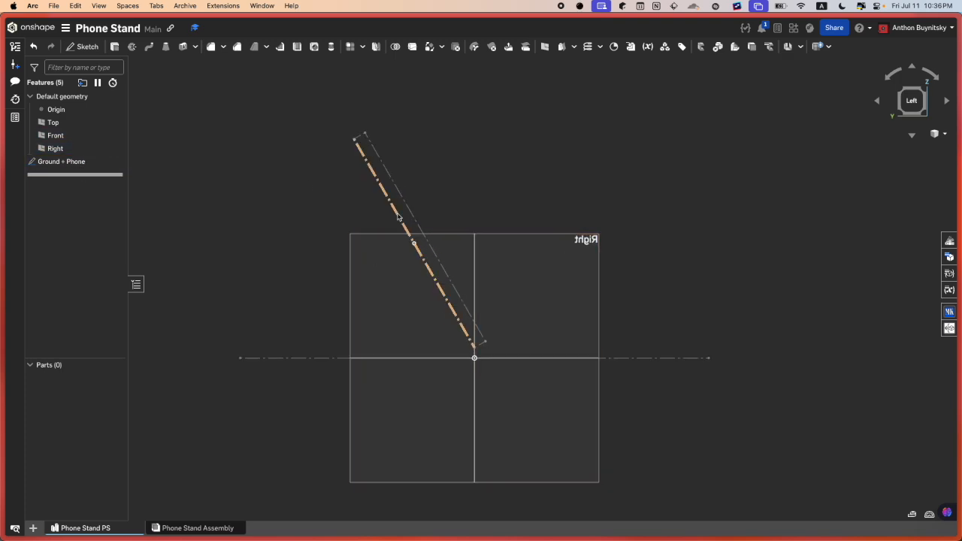
pyautogui.moveTo(398, 217); pyautogui.dragTo(380, 208, button='right')
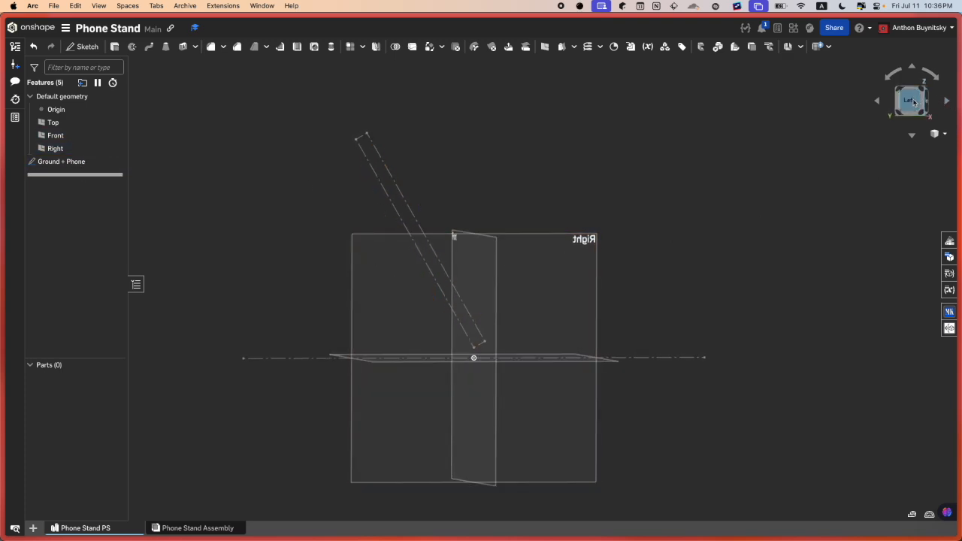
pyautogui.click(912, 101)
pyautogui.hotkey('shift', 's')
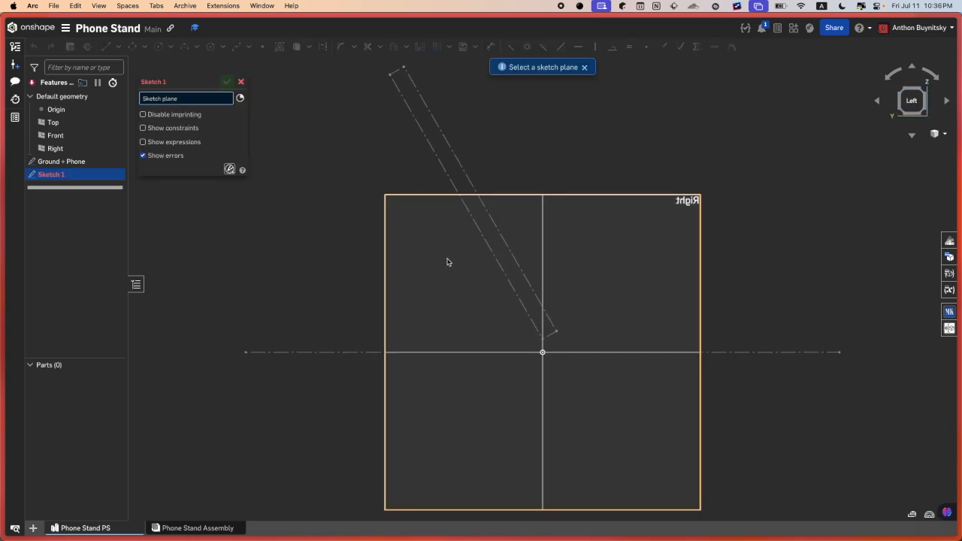
pyautogui.click(444, 264)
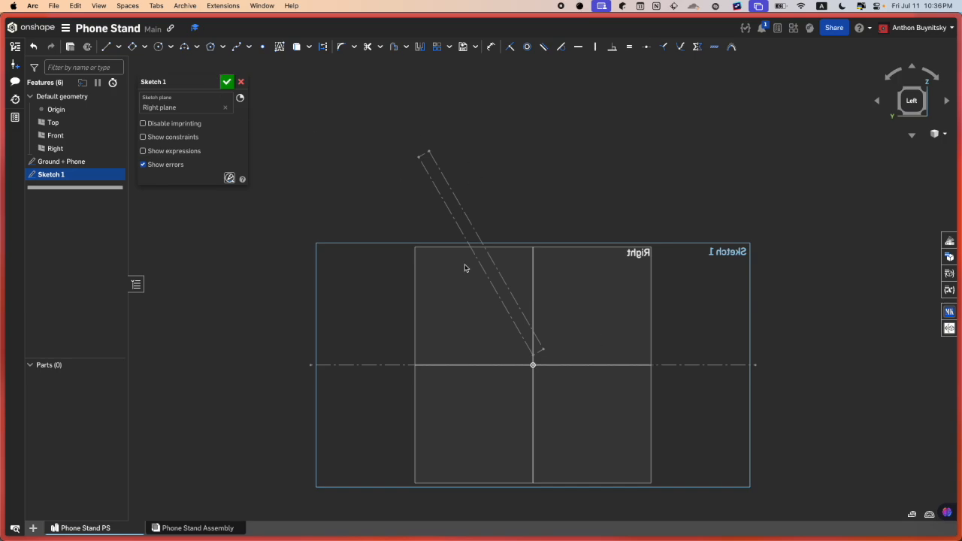
pyautogui.click(212, 81)
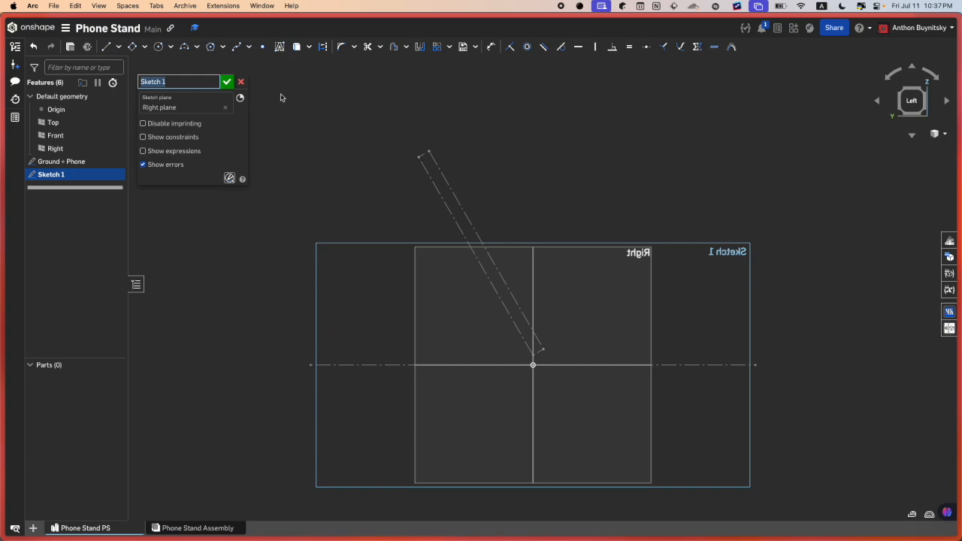
pyautogui.write('Base')
pyautogui.press('Return')
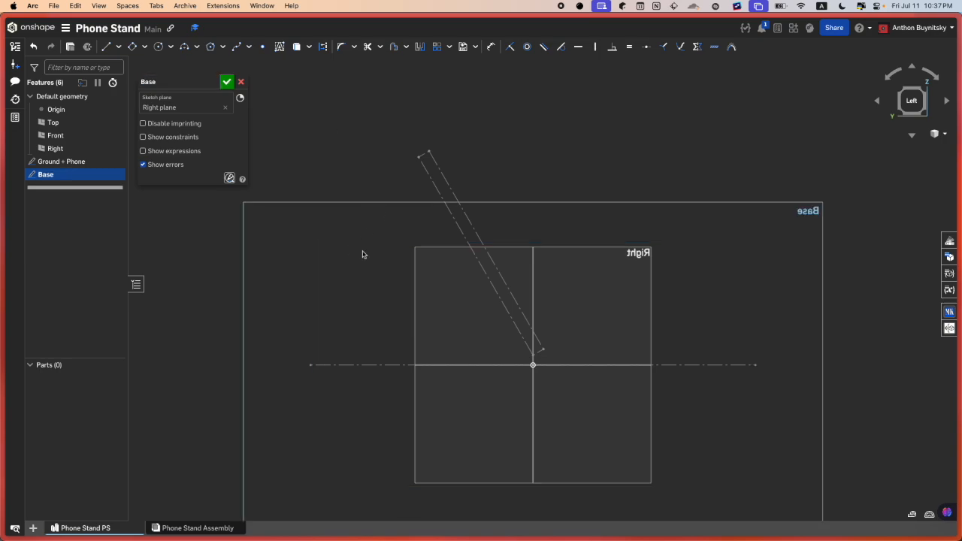
# Step: Sketch a slanted line about 1.05 in long running across the phone rectangle's lower short edge
pyautogui.scroll(2, 360, 253)
pyautogui.scroll(3, 632, 383)
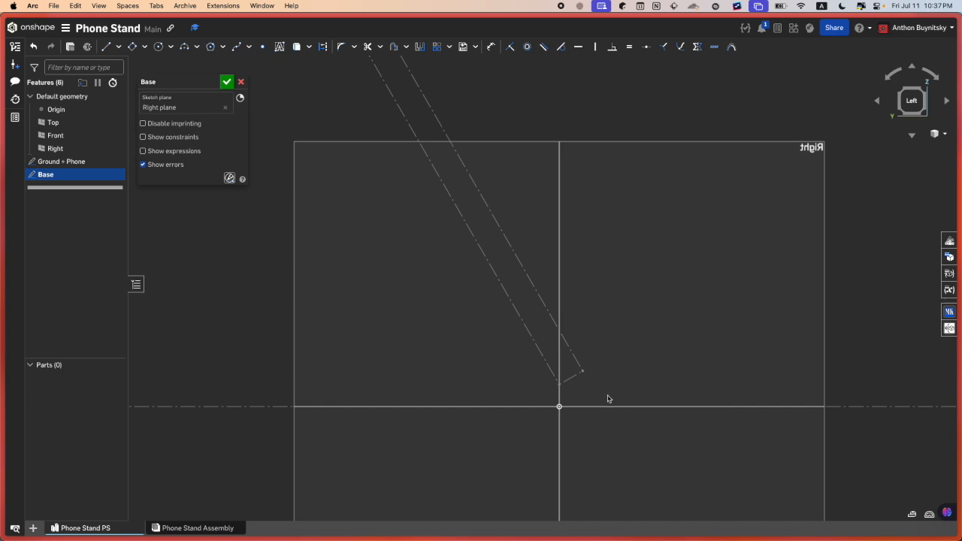
pyautogui.press('l')
pyautogui.scroll(3, 599, 365)
pyautogui.scroll(-4, 600, 365)
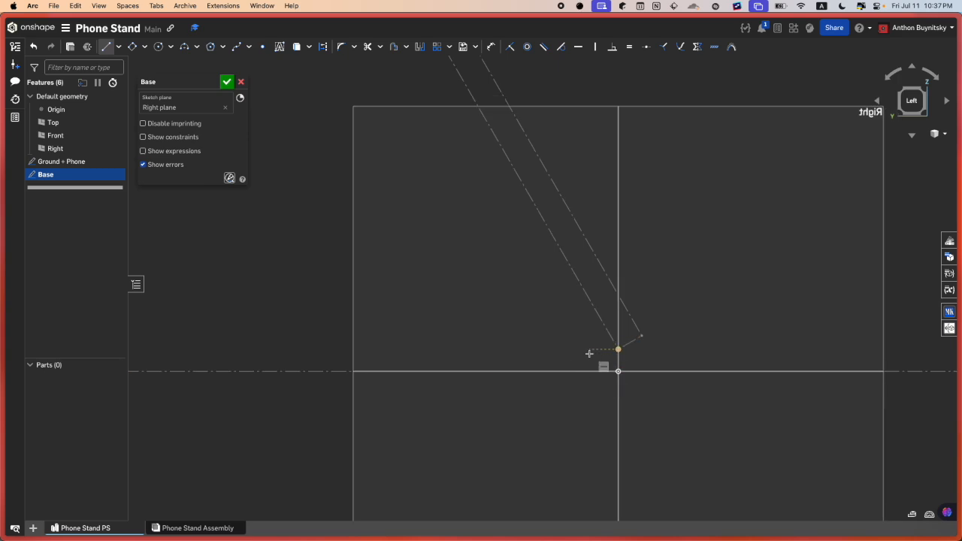
pyautogui.scroll(3, 661, 334)
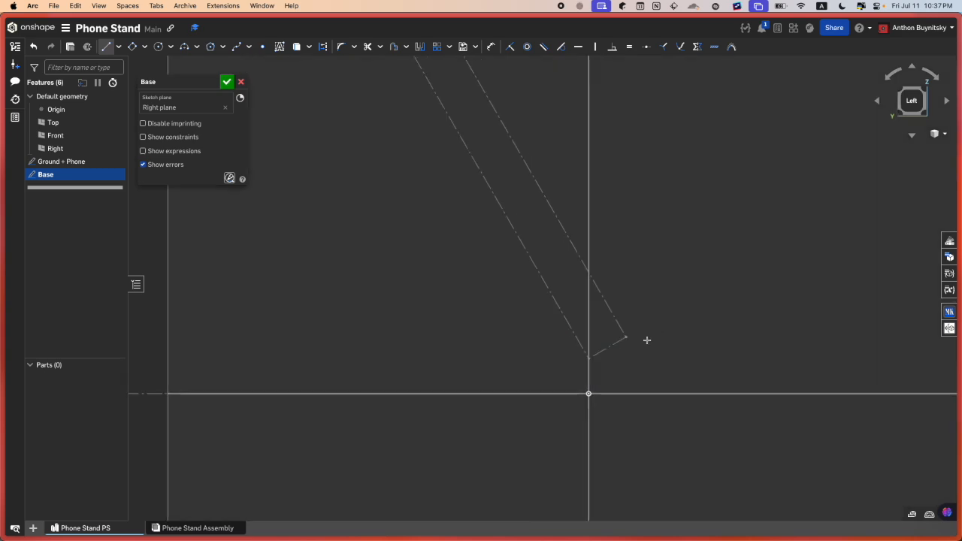
pyautogui.scroll(1, 649, 334)
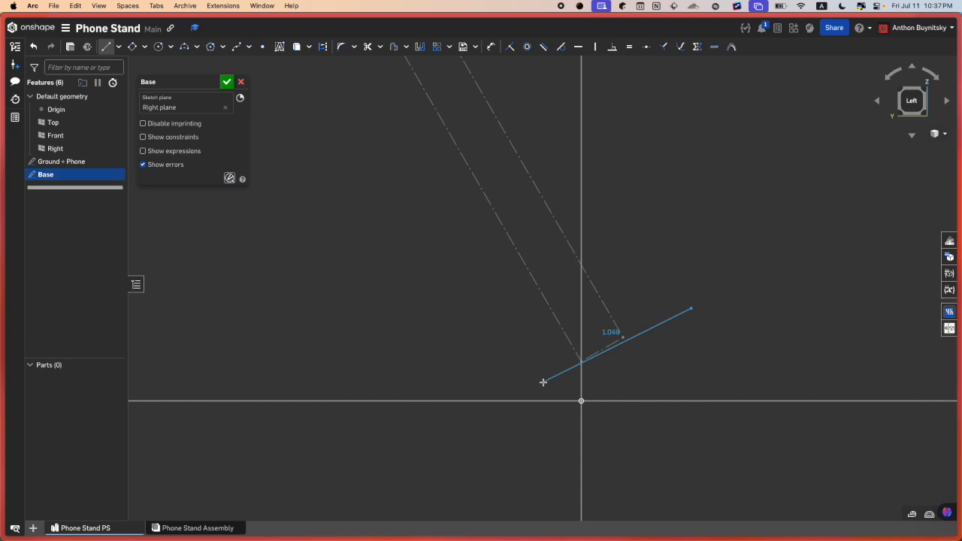
pyautogui.press('Escape')
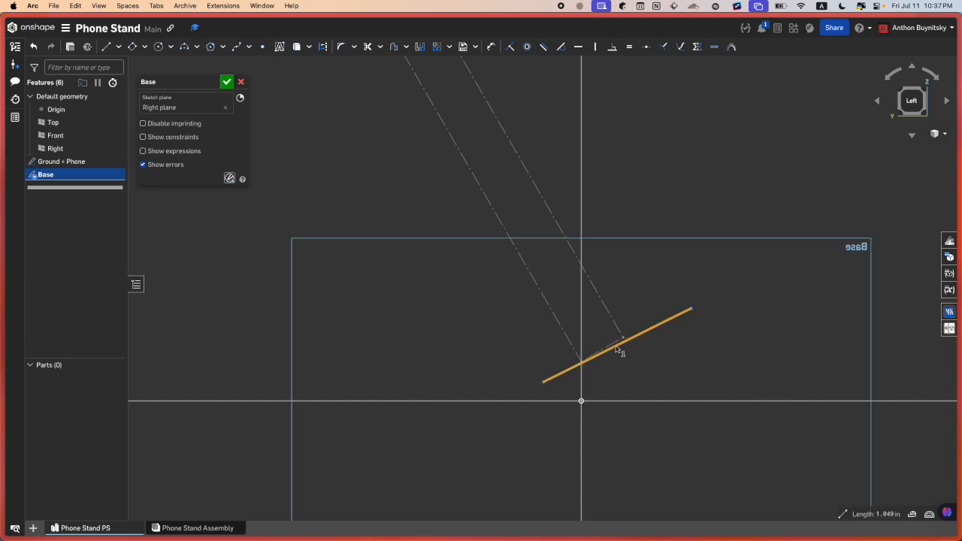
# Step: Align the slanted line collinear with the phone rectangle's lower short edge
pyautogui.moveTo(615, 345); pyautogui.dragTo(618, 351)
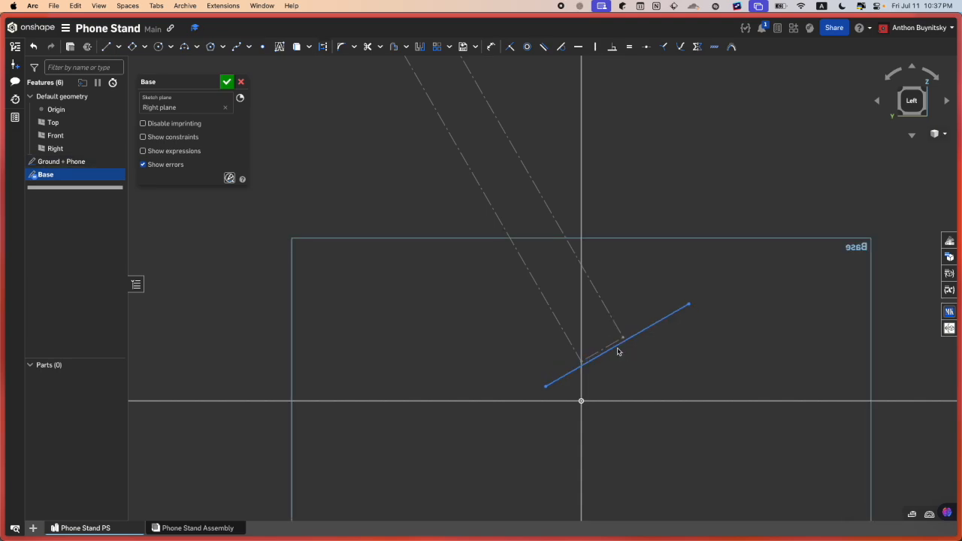
pyautogui.click(617, 351)
pyautogui.click(616, 345)
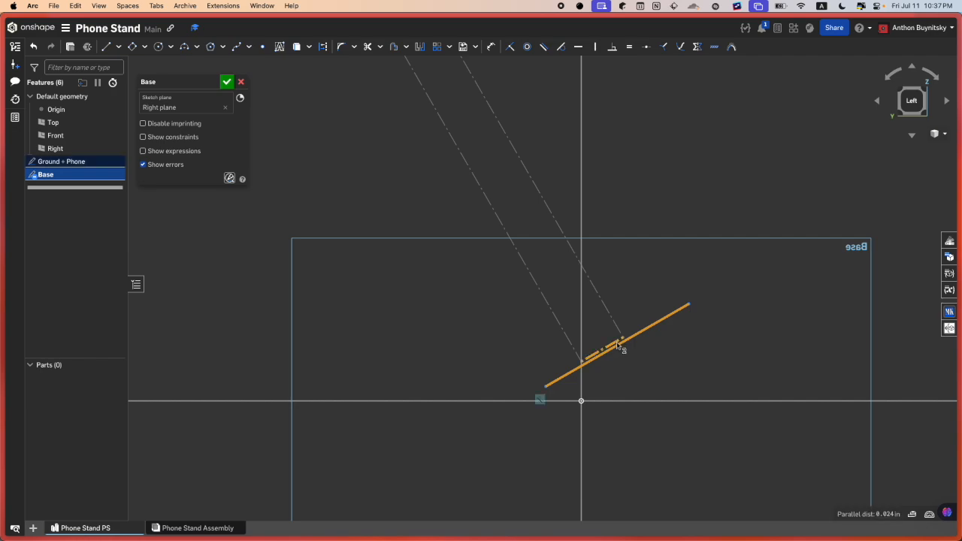
pyautogui.press('Escape')
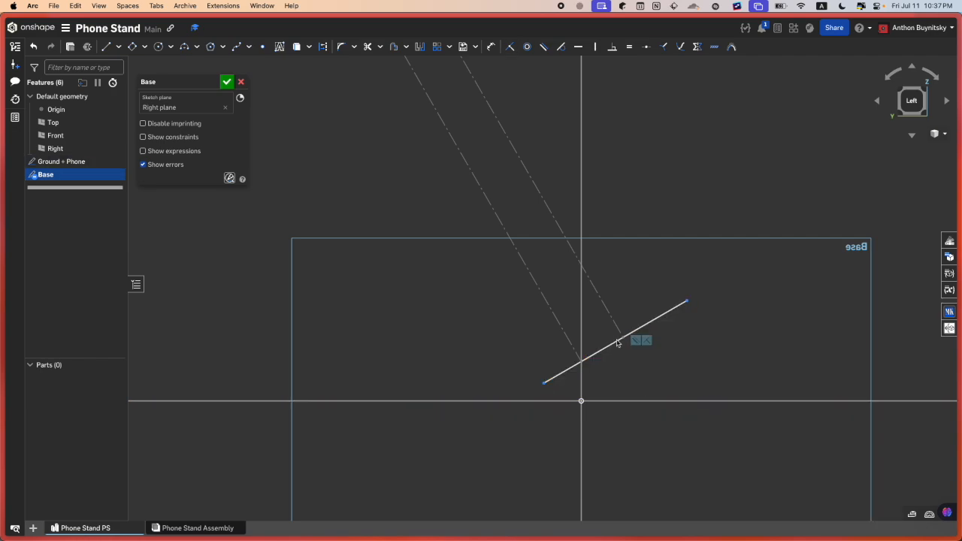
pyautogui.press('super+z')
pyautogui.press('super+z')
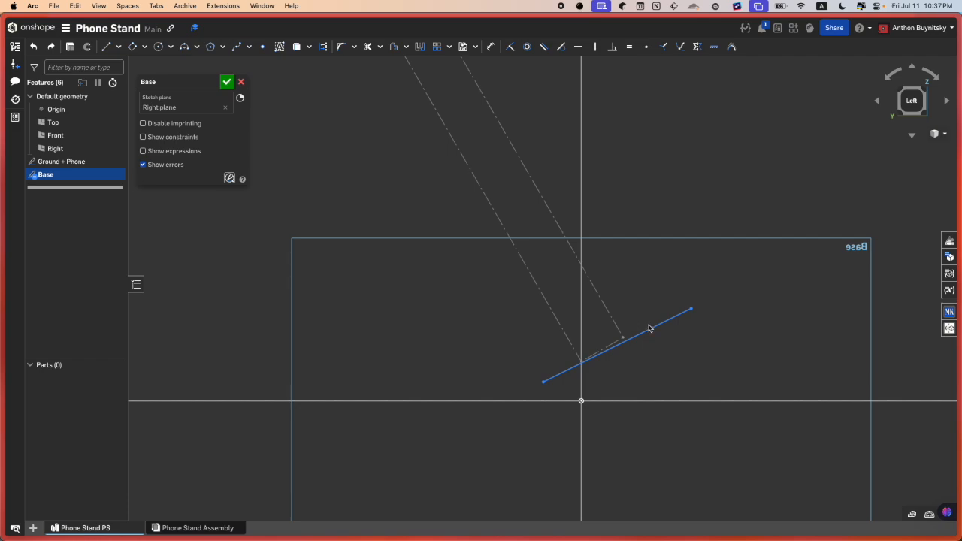
pyautogui.press('super+z')
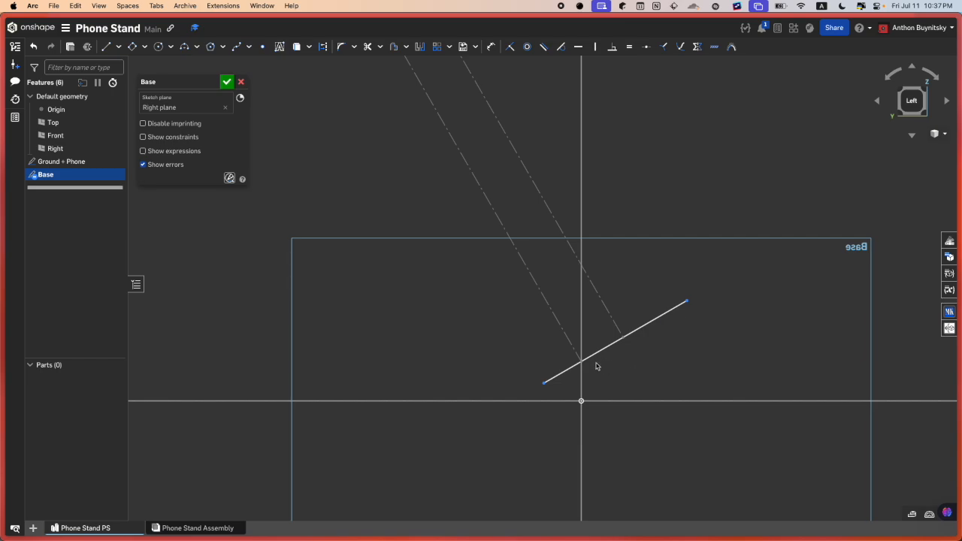
# Step: Make the slanted line's lower endpoint coincident with the phone rectangle's lowest corner
pyautogui.click(545, 384)
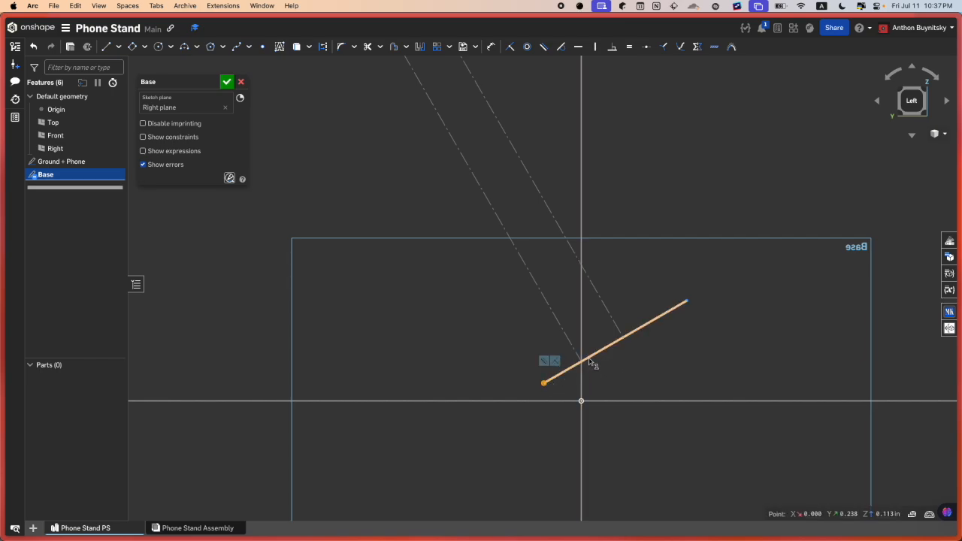
pyautogui.click(583, 363)
pyautogui.press('i')
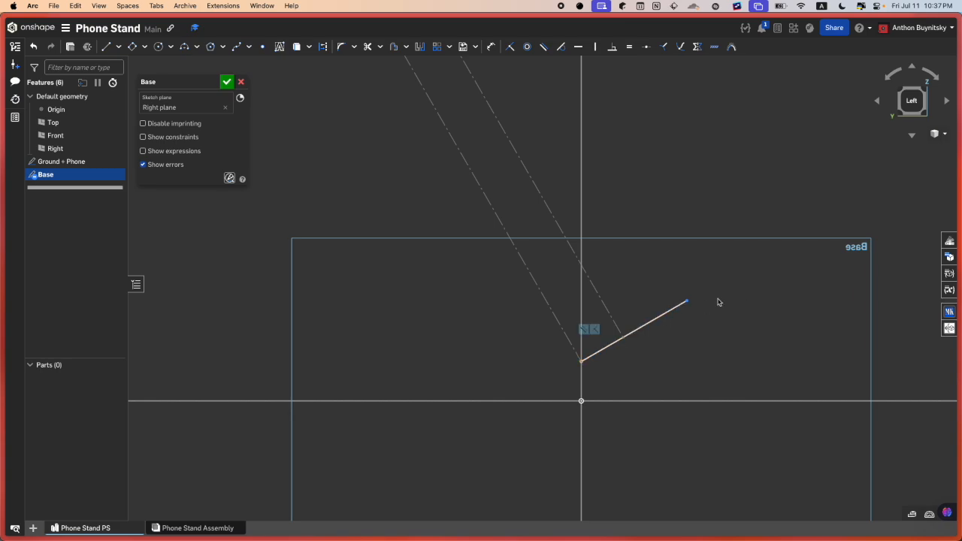
# Step: Sketch a line along the phone's long back edge, from its lowest corner to the upper corner on the same edge
pyautogui.scroll(-5, 672, 367)
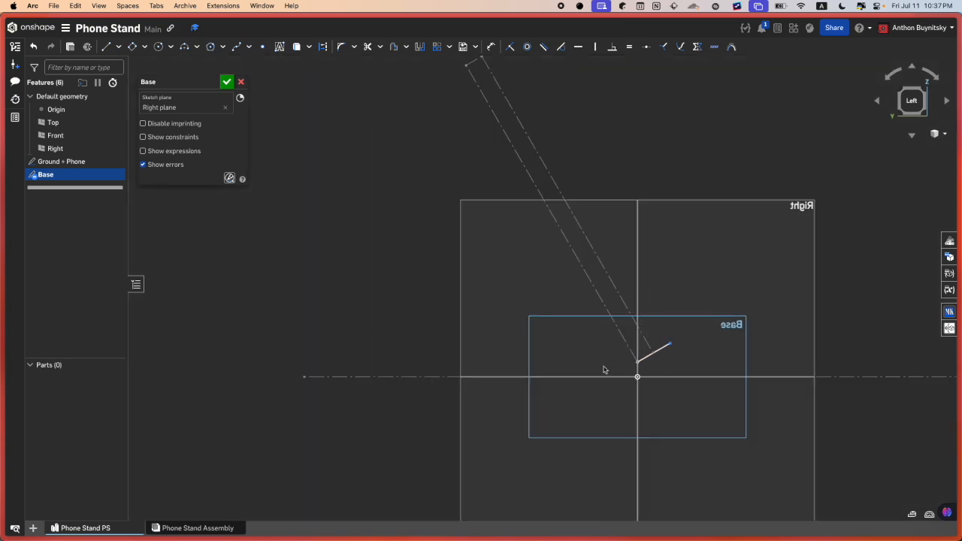
pyautogui.scroll(5, 549, 248)
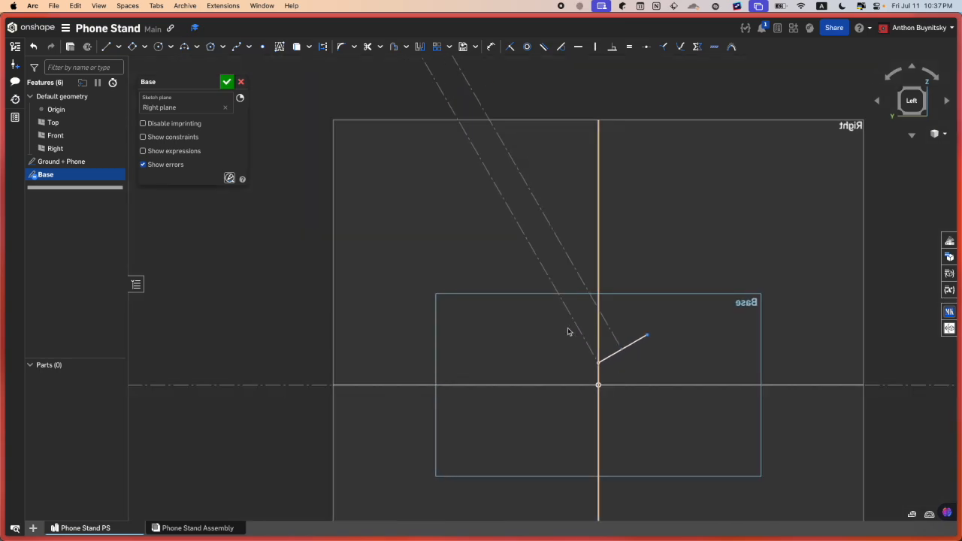
pyautogui.scroll(-3, 678, 380)
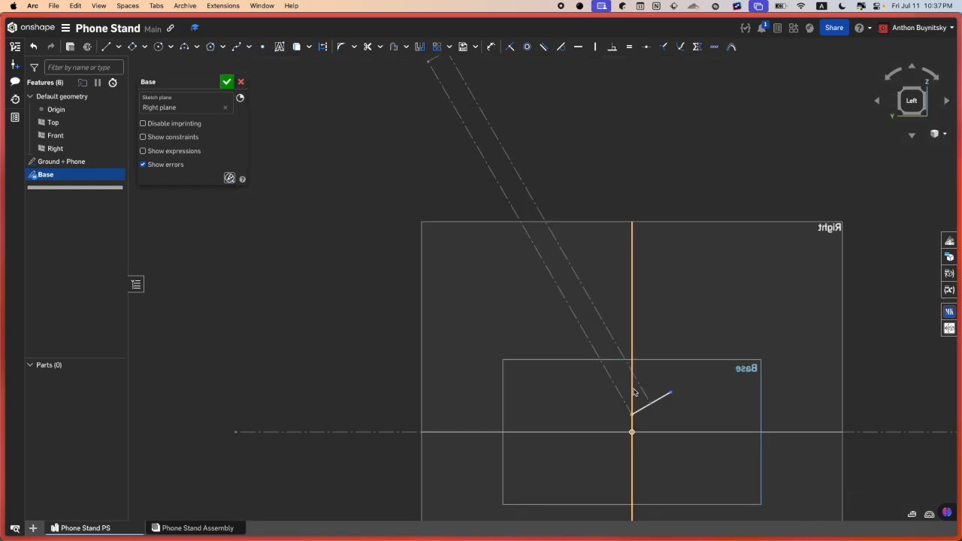
pyautogui.scroll(-3, 666, 320)
pyautogui.press('l')
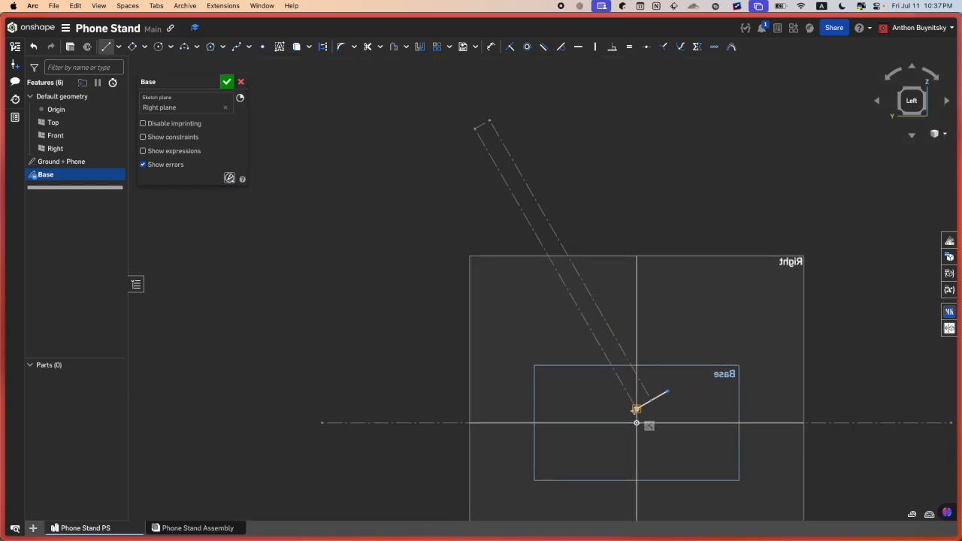
pyautogui.click(636, 407)
pyautogui.scroll(3, 656, 402)
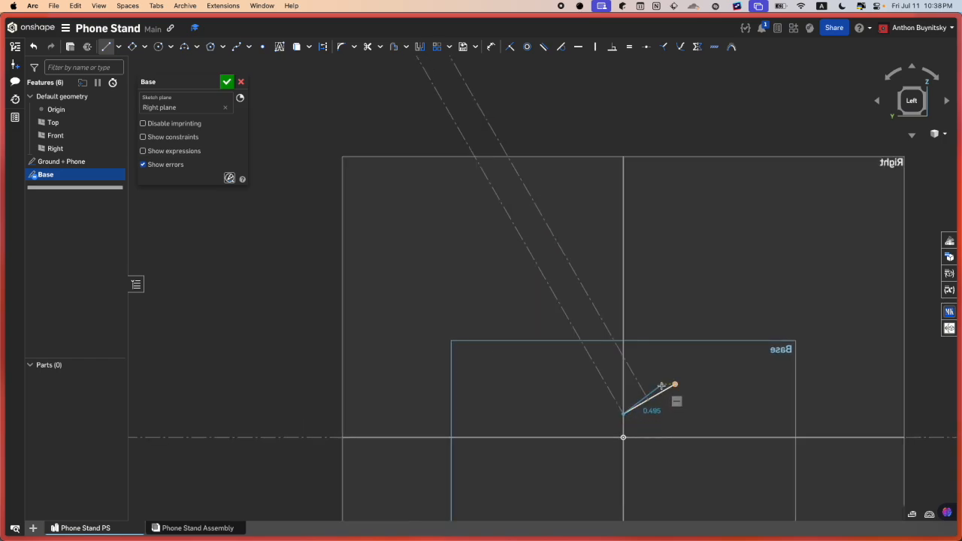
pyautogui.scroll(-2, 549, 307)
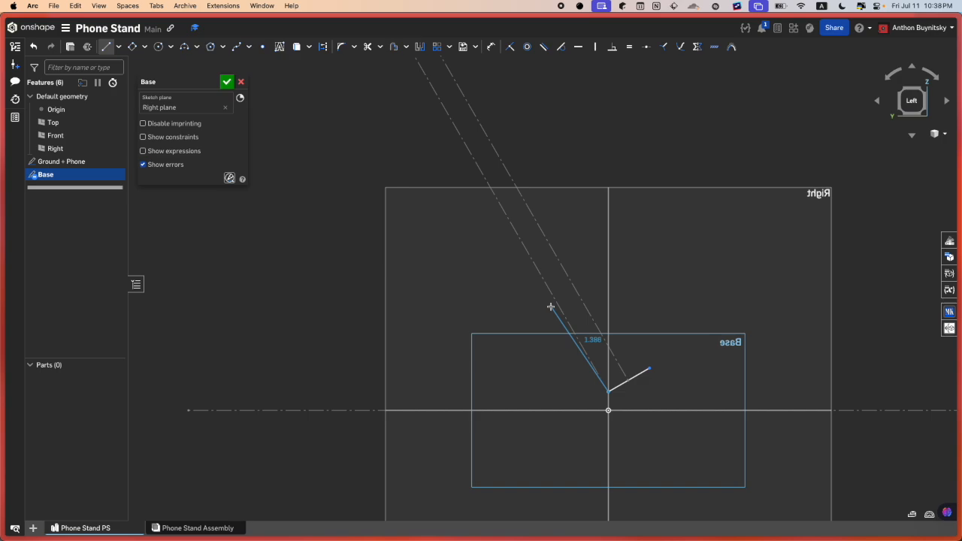
pyautogui.scroll(-1, 529, 363)
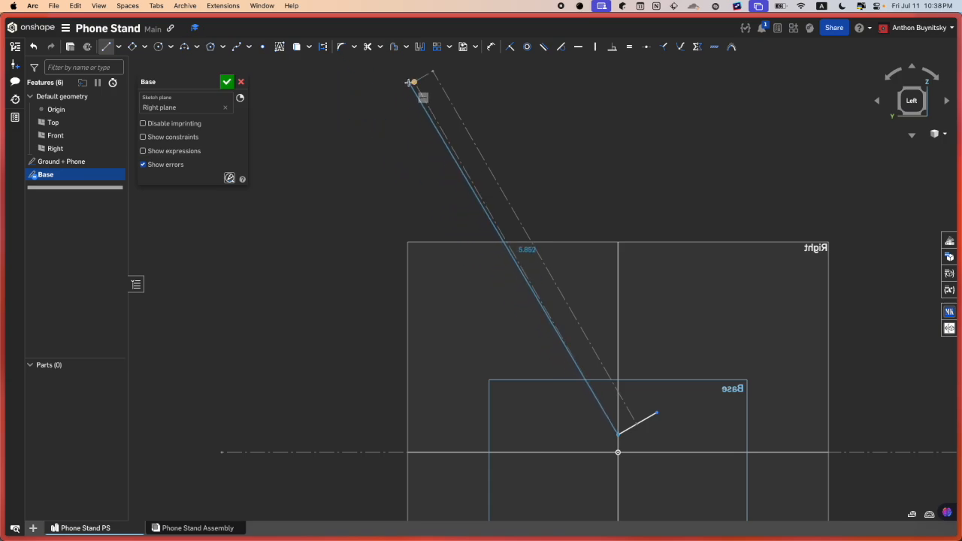
pyautogui.click(413, 80)
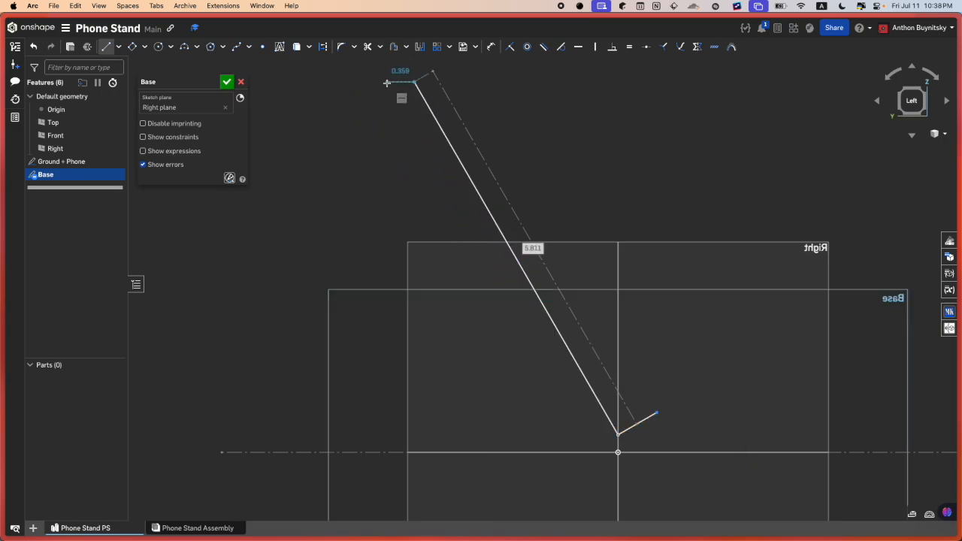
# Step: Continue the profile with a short perpendicular top end and a back line about 5.8 in long, parallel to the phone's edge
pyautogui.scroll(2, 399, 88)
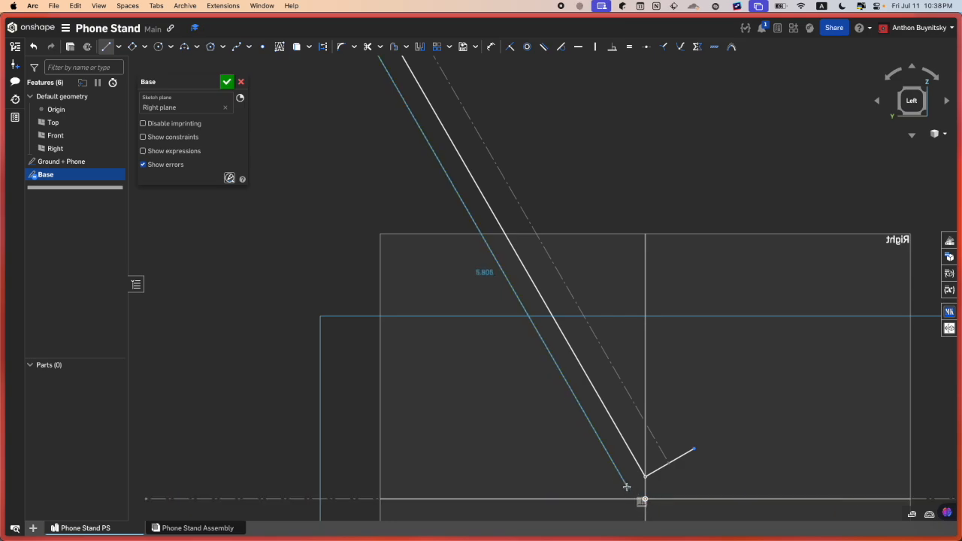
pyautogui.click(627, 486)
pyautogui.press('d')
pyautogui.press('Escape')
# Step: Make the lower endpoint of the outer back line coincident with the ground line
pyautogui.click(627, 487)
pyautogui.click(630, 499)
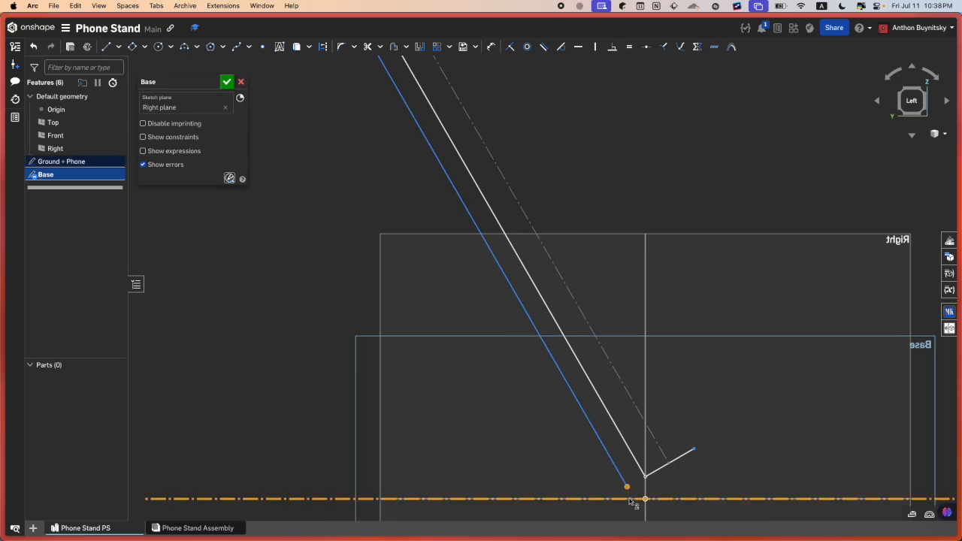
pyautogui.press('i')
# Step: Close the profile with a lip underside perpendicular to the outer back line and an end line about 0.11 in long to the lip tip
pyautogui.scroll(-3, 628, 502)
pyautogui.scroll(8, 624, 492)
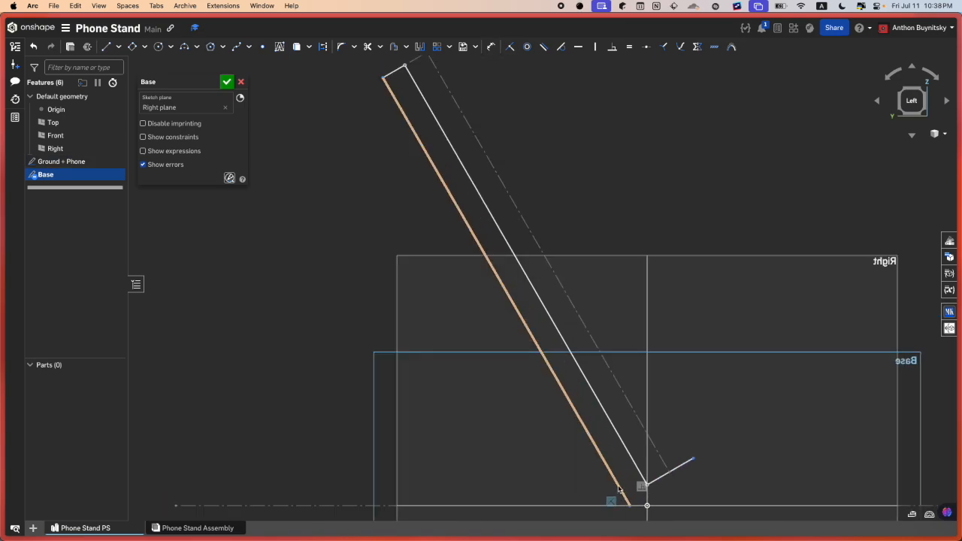
pyautogui.press('l')
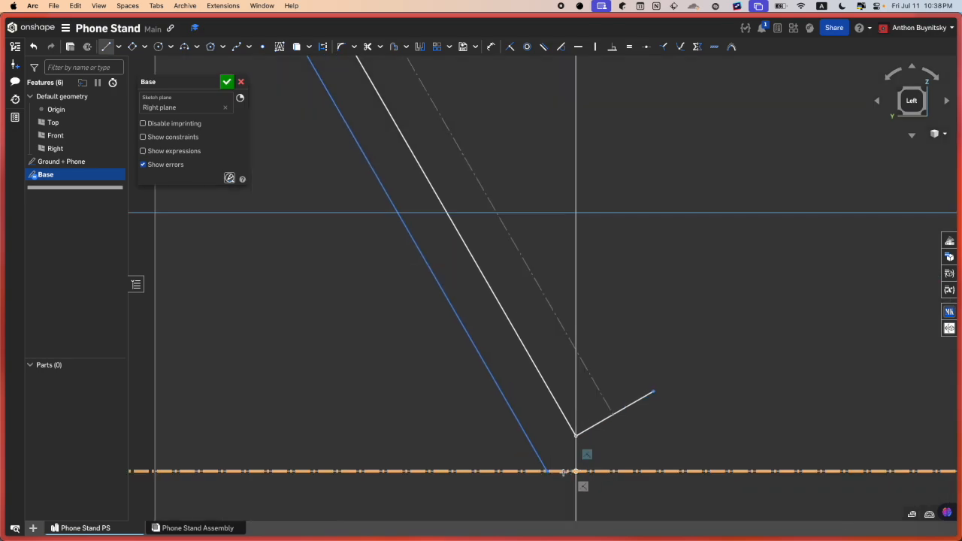
pyautogui.click(546, 470)
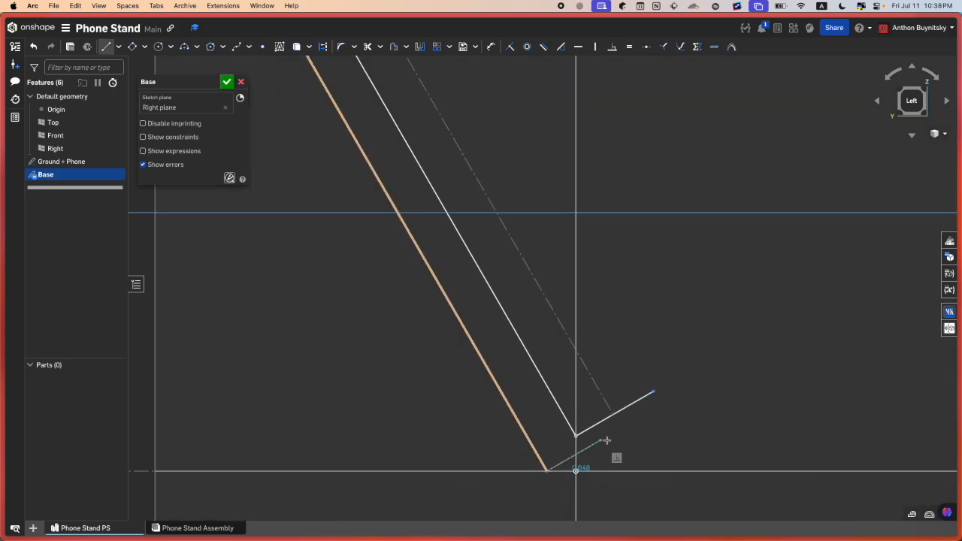
pyautogui.click(662, 405)
pyautogui.scroll(5, 650, 392)
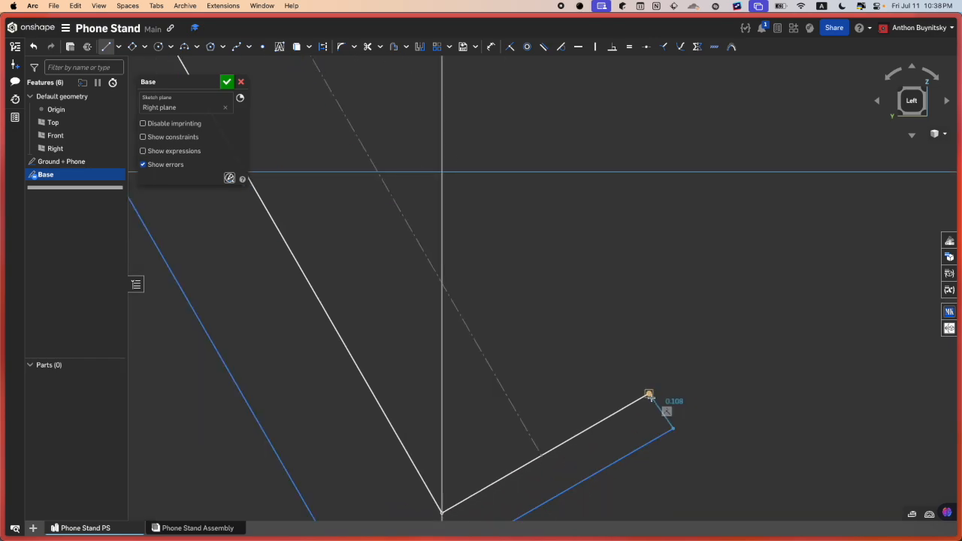
pyautogui.click(648, 394)
pyautogui.press('d')
pyautogui.press('Escape')
# Step: Constrain the lip's short end line perpendicular to its underside
pyautogui.click(661, 412)
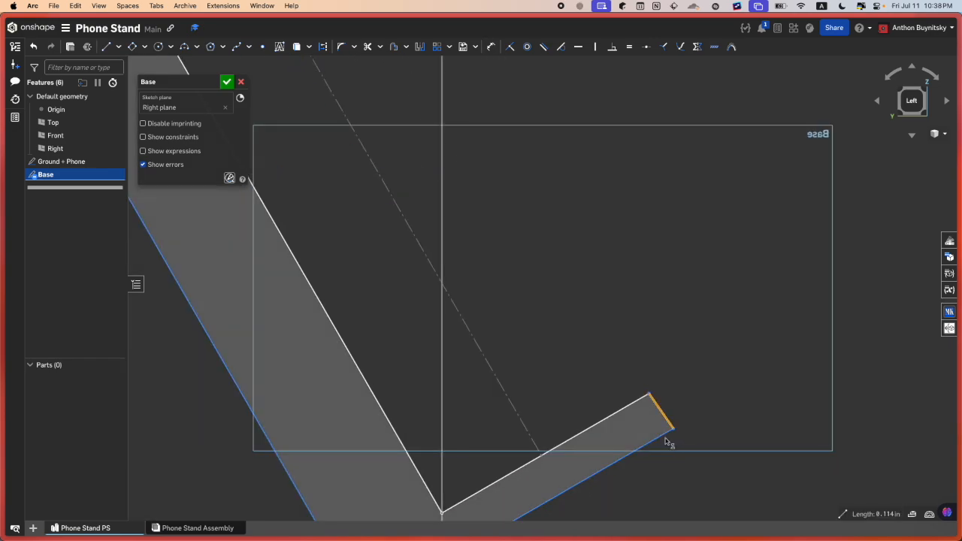
pyautogui.click(665, 433)
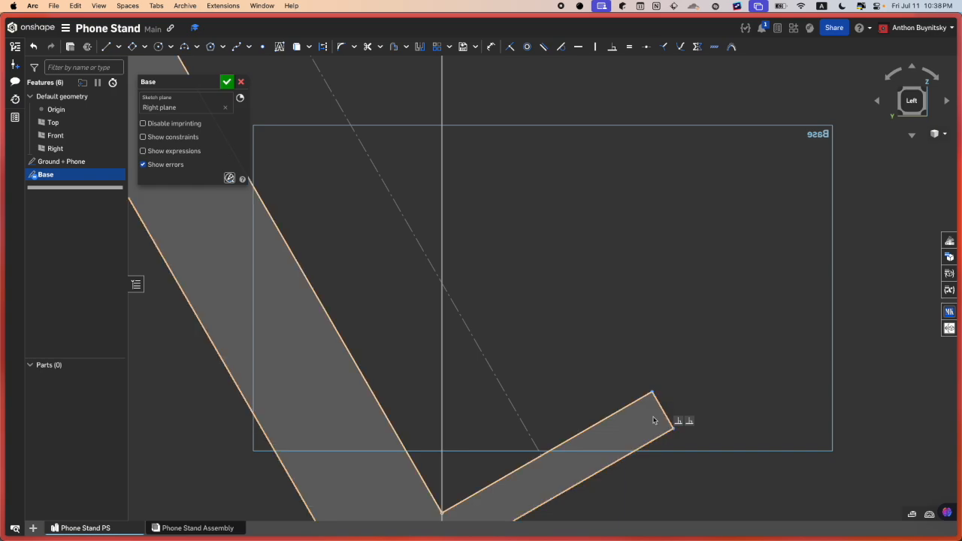
# Step: Try to dimension the lip's thickness between its upper edge and underside as 0.157 in
pyautogui.scroll(-4, 653, 418)
pyautogui.scroll(-6, 606, 434)
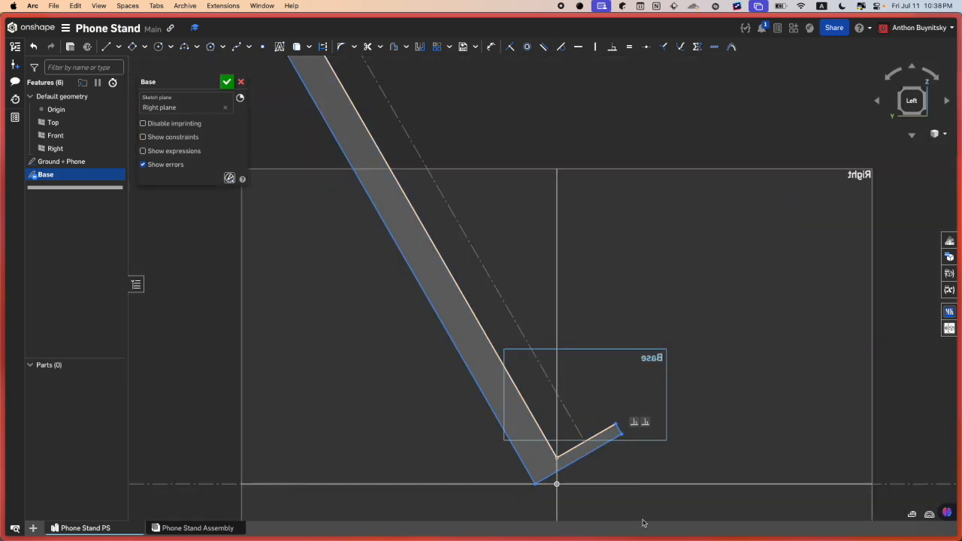
pyautogui.scroll(3, 564, 451)
pyautogui.scroll(6, 564, 450)
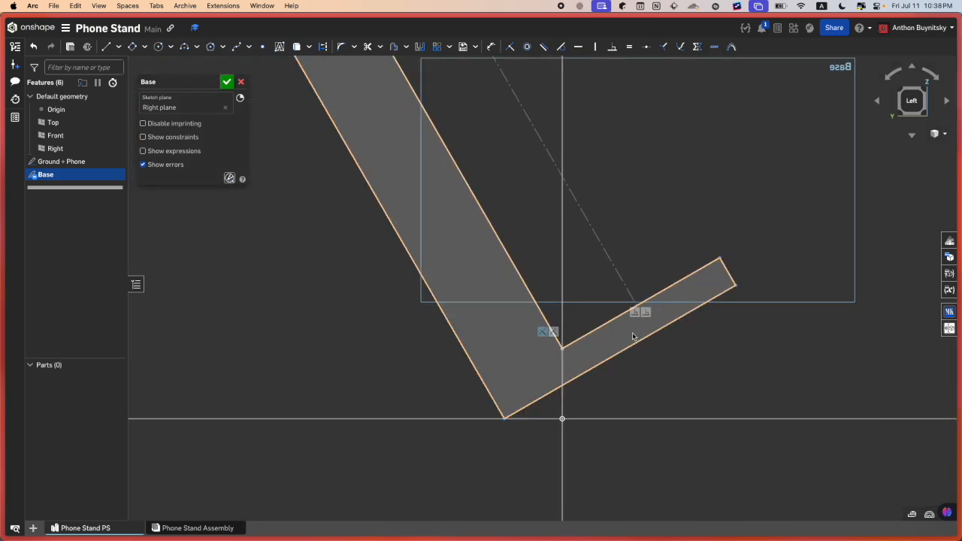
pyautogui.press('d')
pyautogui.click(607, 321)
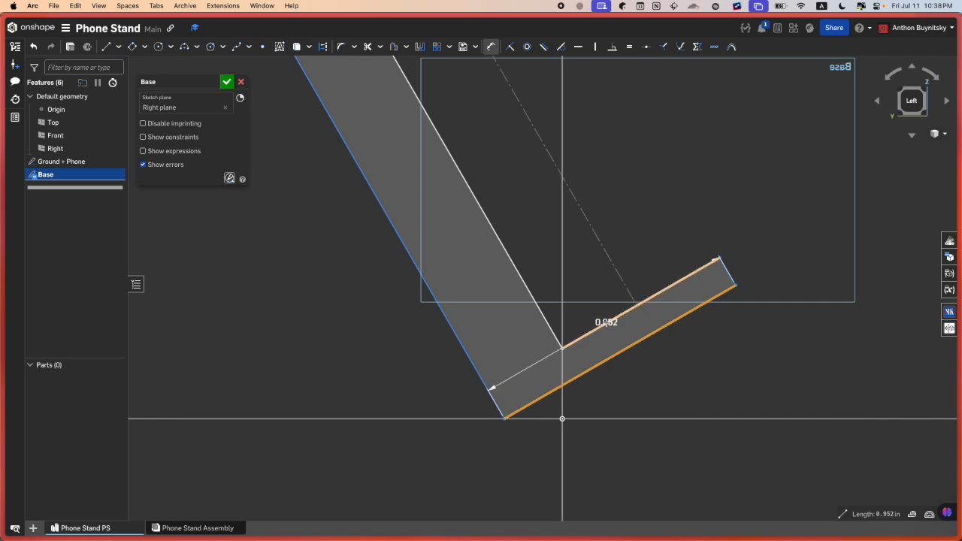
pyautogui.click(623, 332)
pyautogui.write('0.157')
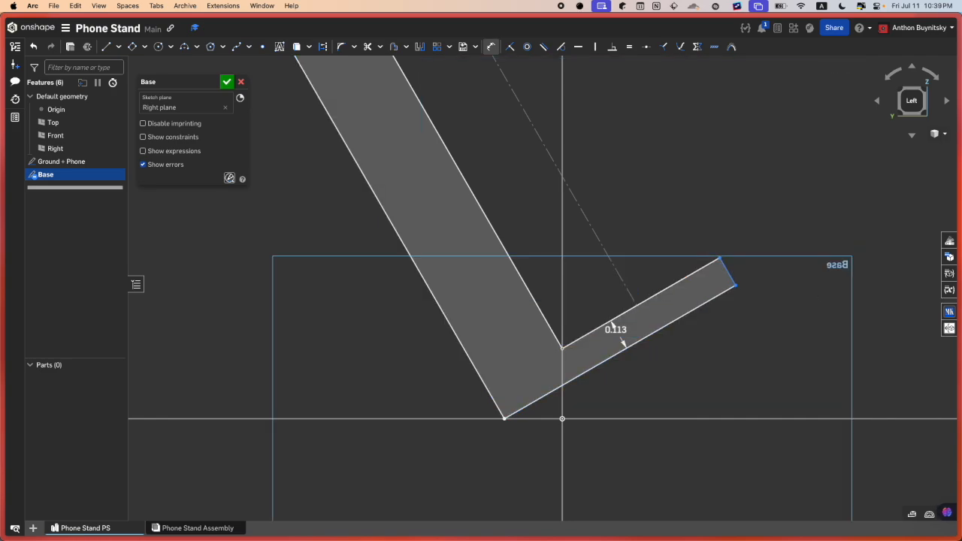
pyautogui.press('Return')
pyautogui.scroll(-3, 810, 299)
pyautogui.scroll(3, 809, 300)
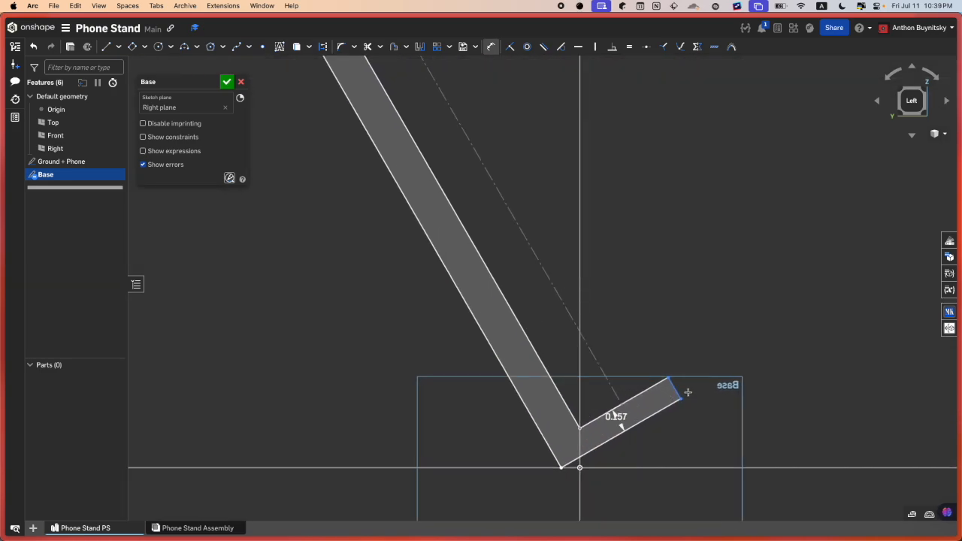
pyautogui.press('Escape')
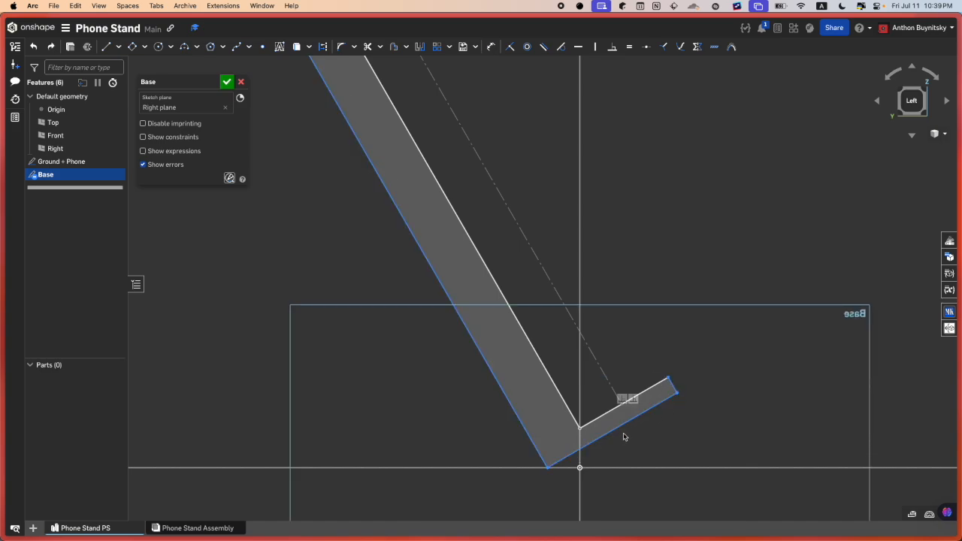
pyautogui.scroll(-3, 625, 434)
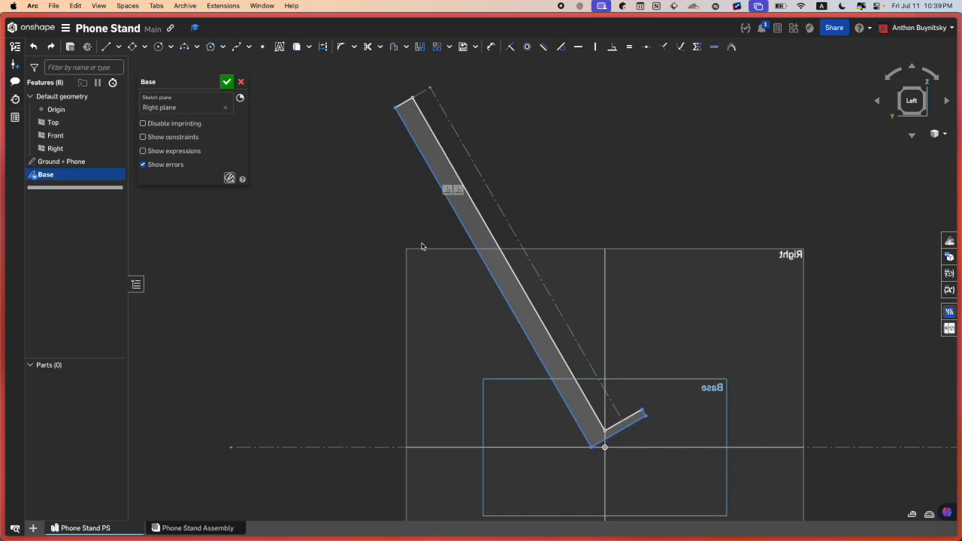
# Step: Sketch a three-line arm off the outer back line, about 1.11 in long and 0.32 in wide with square corners
pyautogui.scroll(3, 462, 246)
pyautogui.press('l')
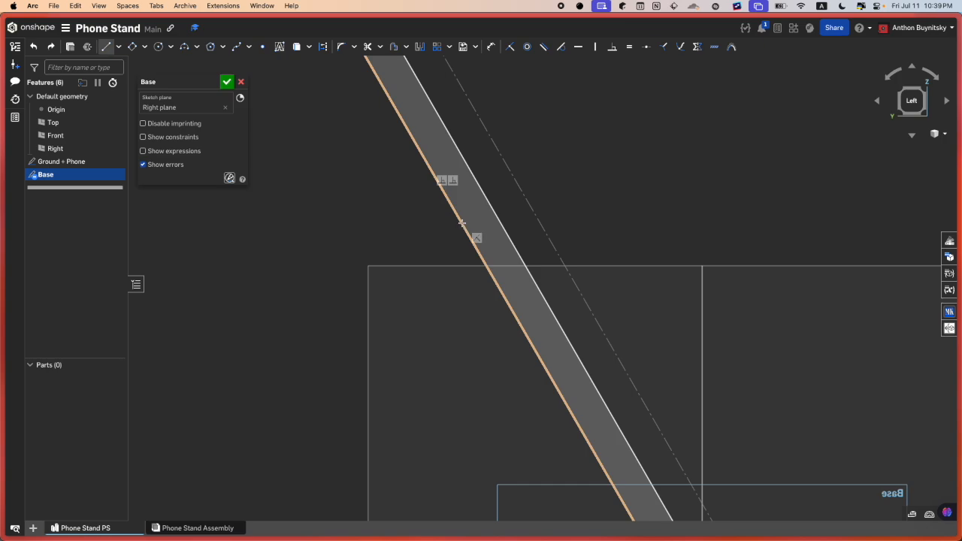
pyautogui.click(458, 219)
pyautogui.click(353, 280)
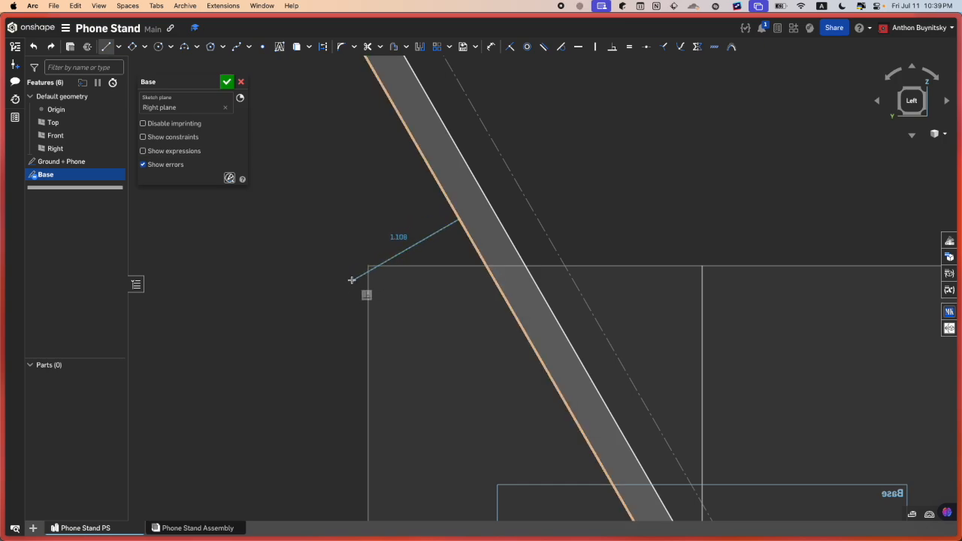
pyautogui.click(369, 310)
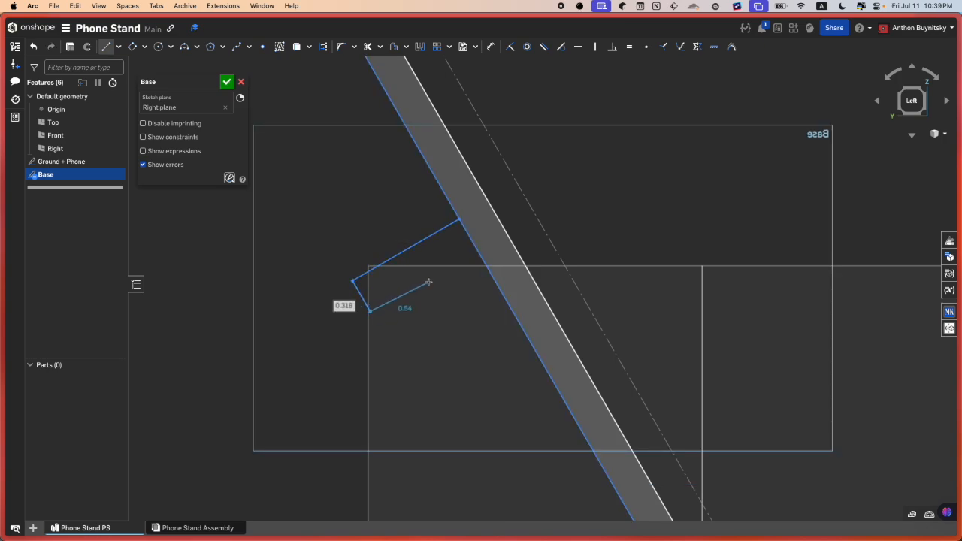
pyautogui.click(475, 251)
pyautogui.press('m')
pyautogui.press('Escape')
pyautogui.scroll(-10, 544, 234)
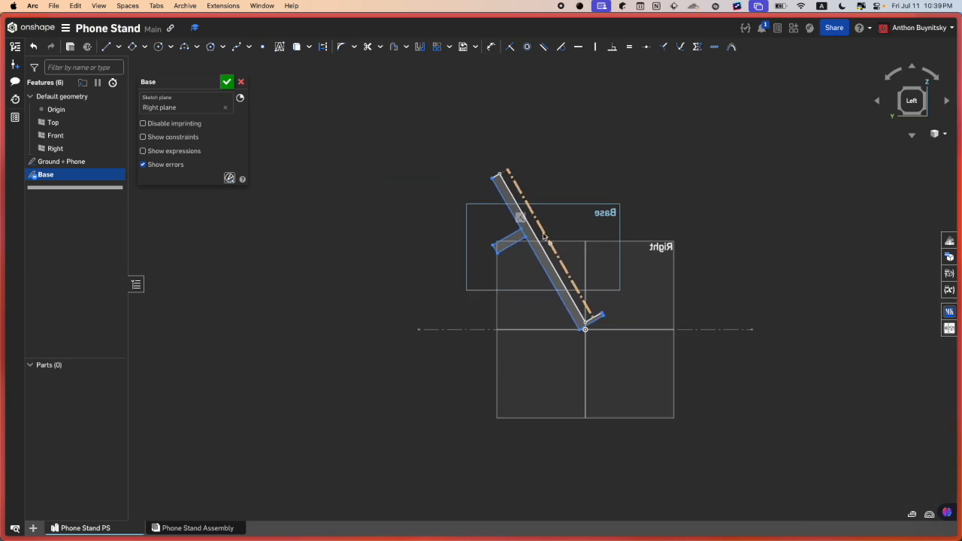
# Step: Undo the three lines of the arm sketched off the outer back line
pyautogui.scroll(4, 643, 328)
pyautogui.scroll(2, 607, 326)
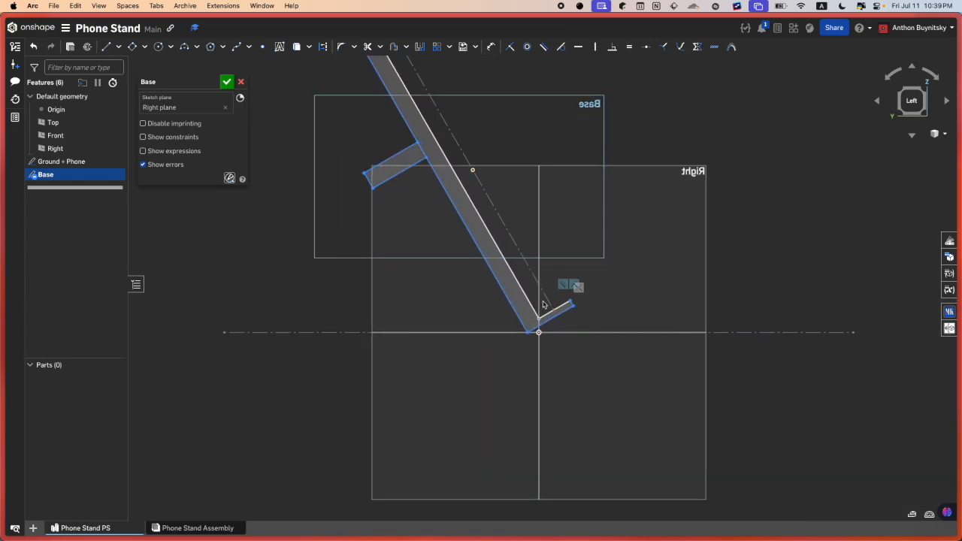
pyautogui.scroll(3, 570, 293)
pyautogui.scroll(1, 347, 205)
pyautogui.moveTo(433, 259); pyautogui.dragTo(531, 313, button='middle')
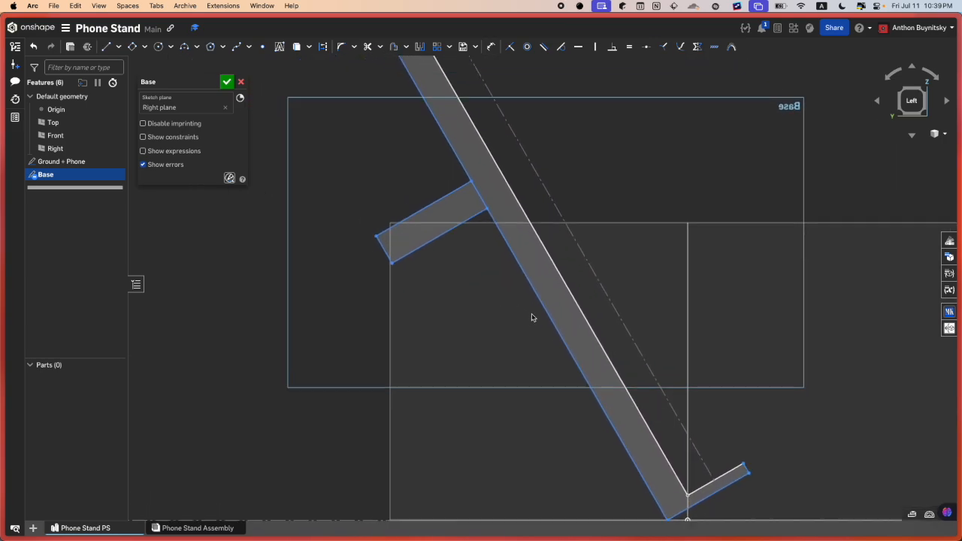
pyautogui.press('super+z')
pyautogui.press('super+z')
pyautogui.press('super+z')
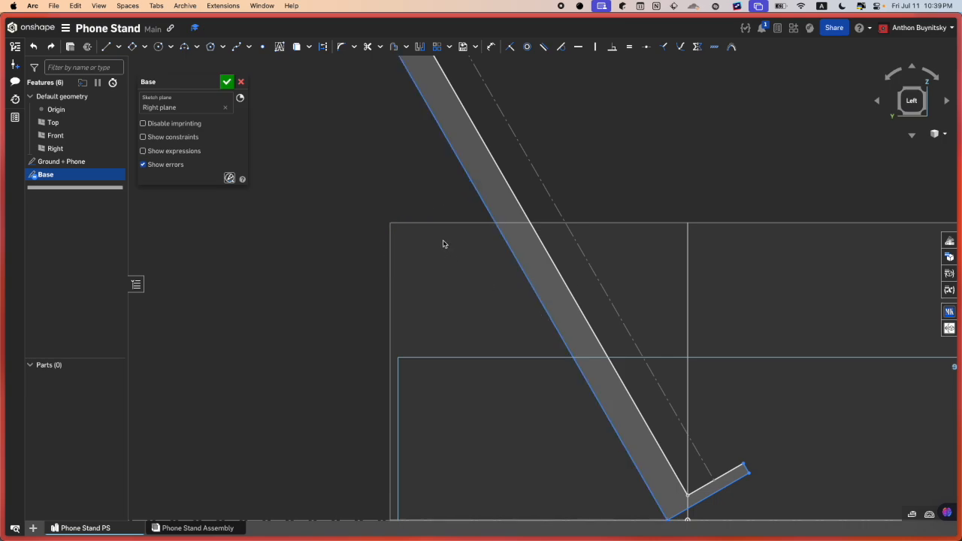
# Step: Sketch a line about 0.8 in long from the outer back line, perpendicular to it and pointing away from the phone
pyautogui.press('l')
pyautogui.click(463, 175)
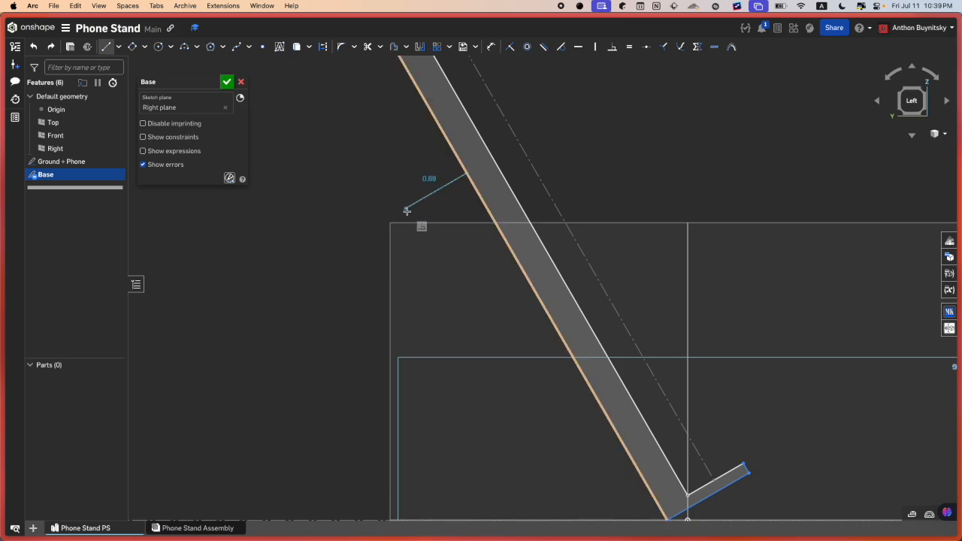
pyautogui.click(393, 213)
pyautogui.press('c')
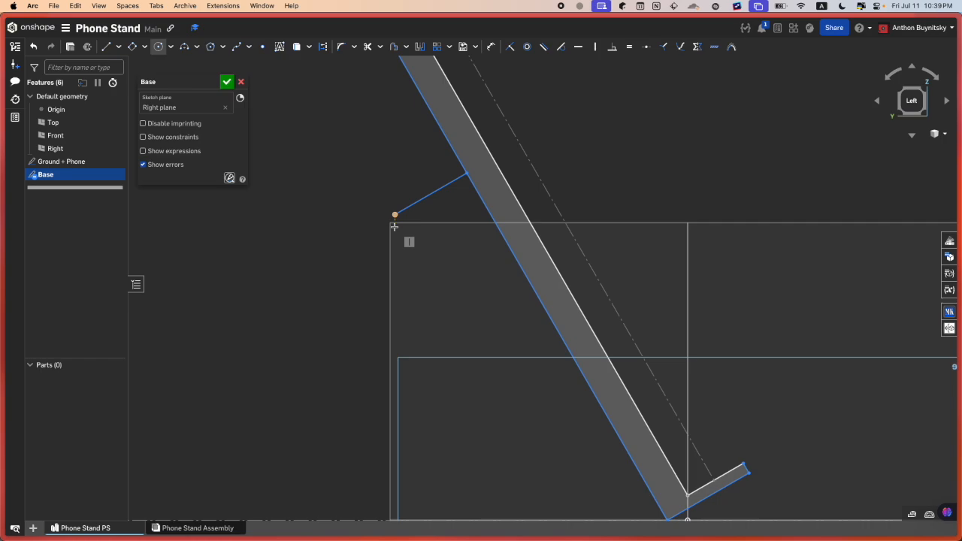
pyautogui.scroll(2, 408, 228)
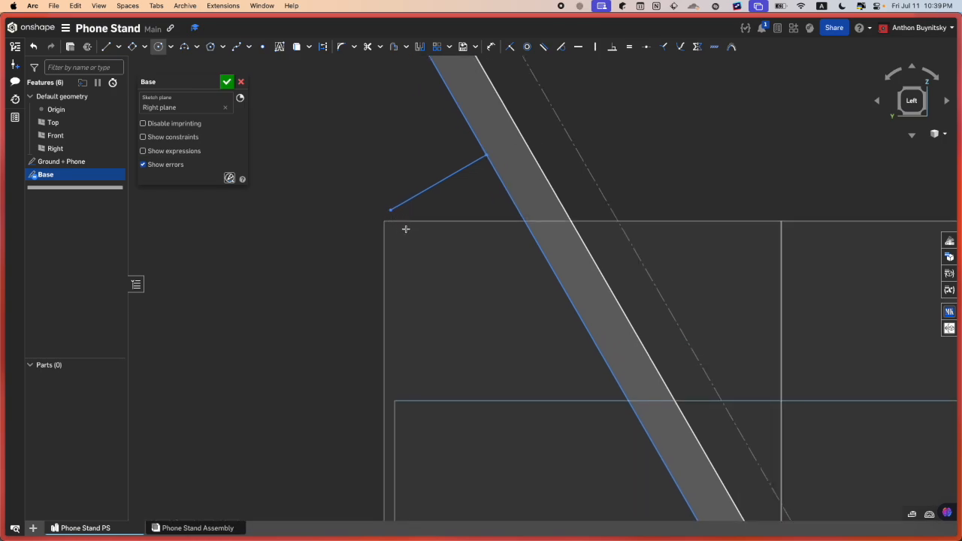
# Step: Add a short perpendicular construction line at the arm's free end and a solid line about 0.84 in long back to the outer back line
pyautogui.press('l')
pyautogui.press('q')
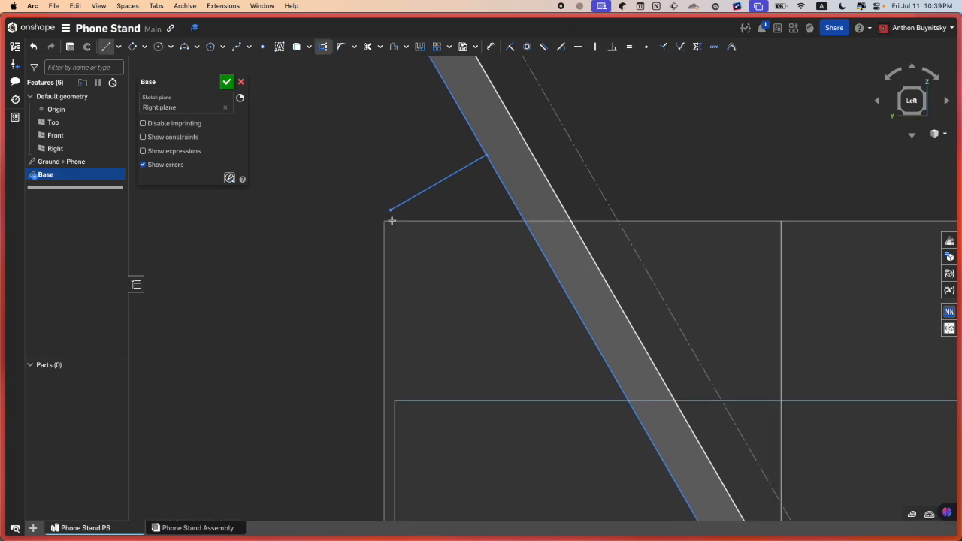
pyautogui.click(390, 210)
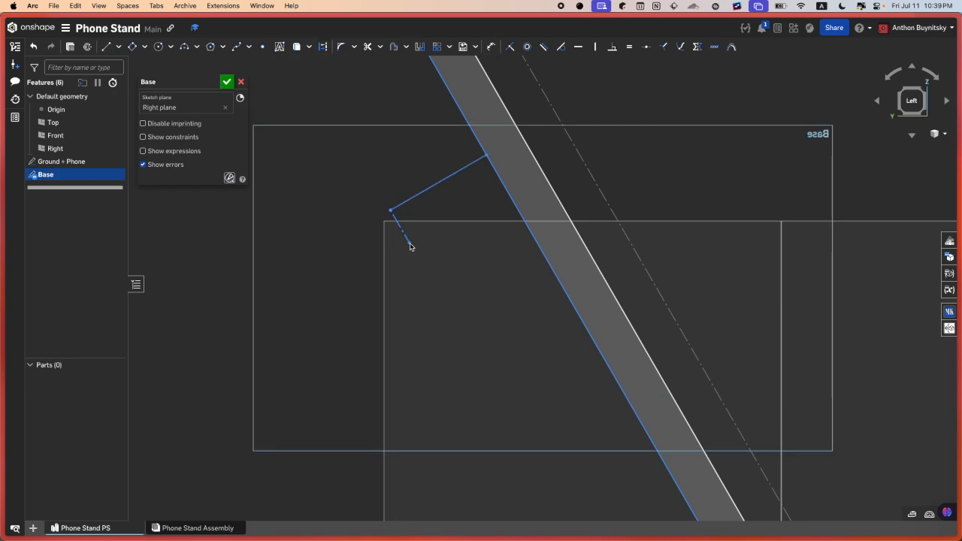
pyautogui.click(408, 243)
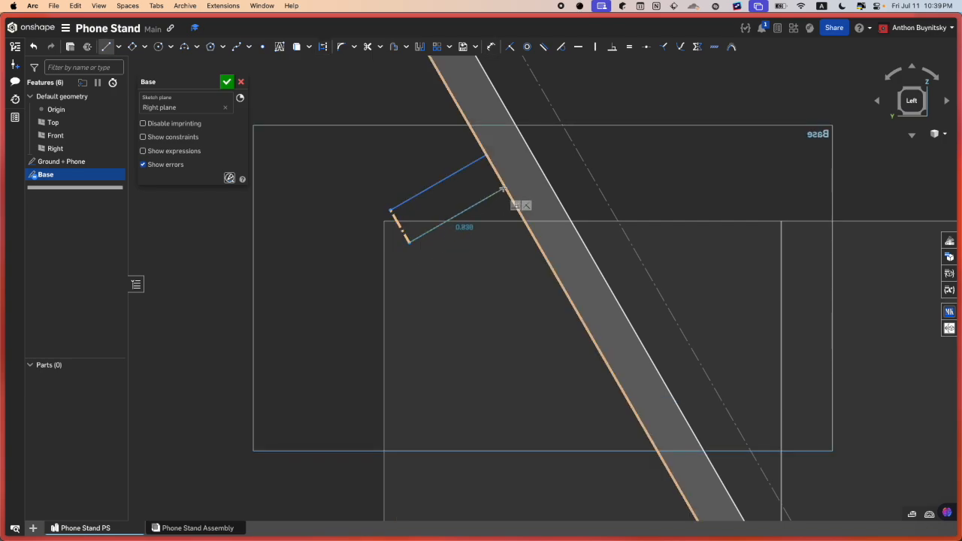
pyautogui.click(505, 186)
# Step: Draw a circle about 0.28 in in diameter centred on the midpoint of the arm's construction end line
pyautogui.press('c')
pyautogui.click(399, 226)
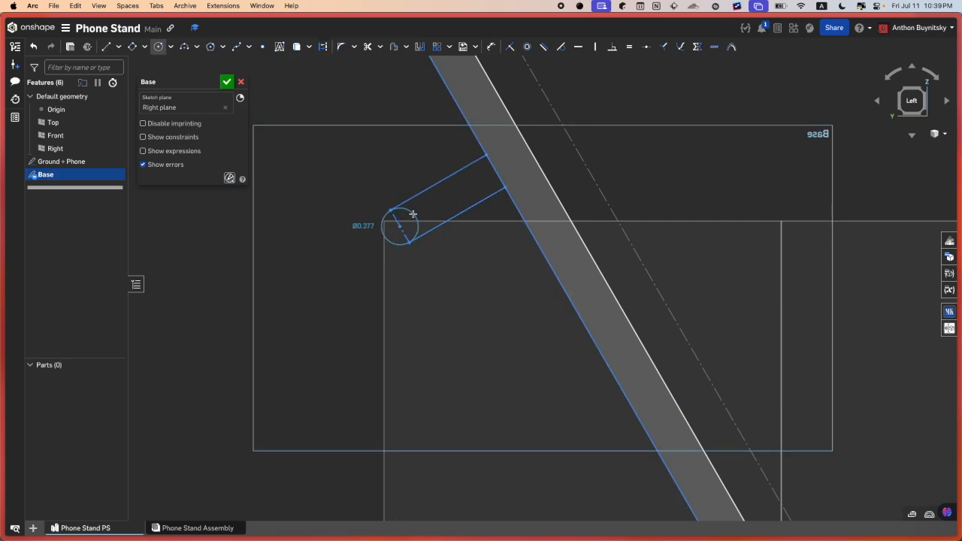
pyautogui.click(410, 217)
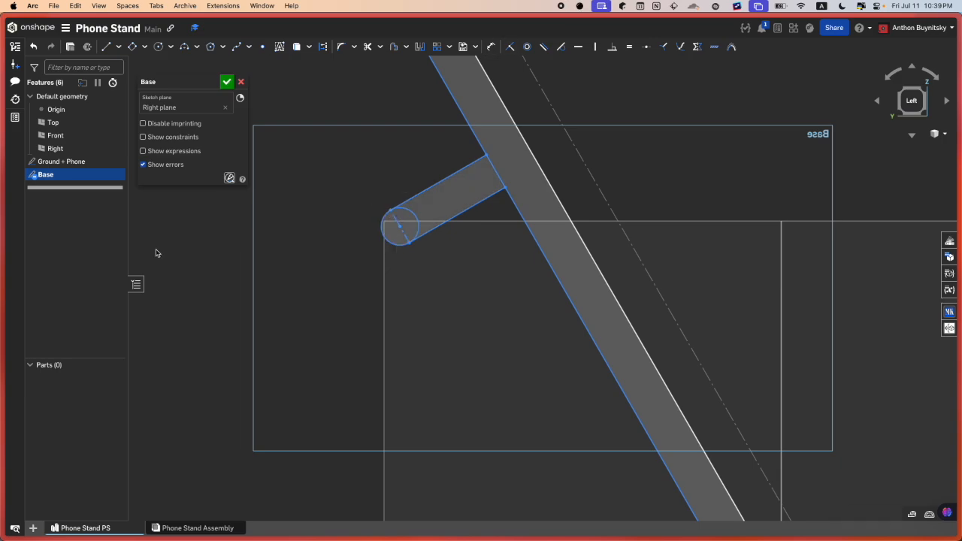
# Step: Examine the whole Base profile, including the rounded arm on the back and the lip near the ground line
pyautogui.scroll(3, 396, 238)
pyautogui.scroll(-8, 471, 281)
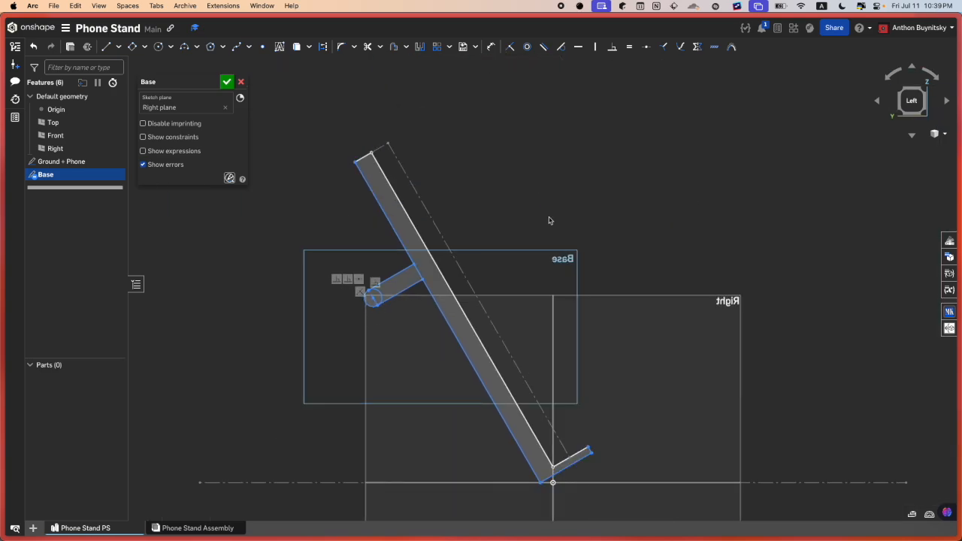
pyautogui.scroll(2, 470, 281)
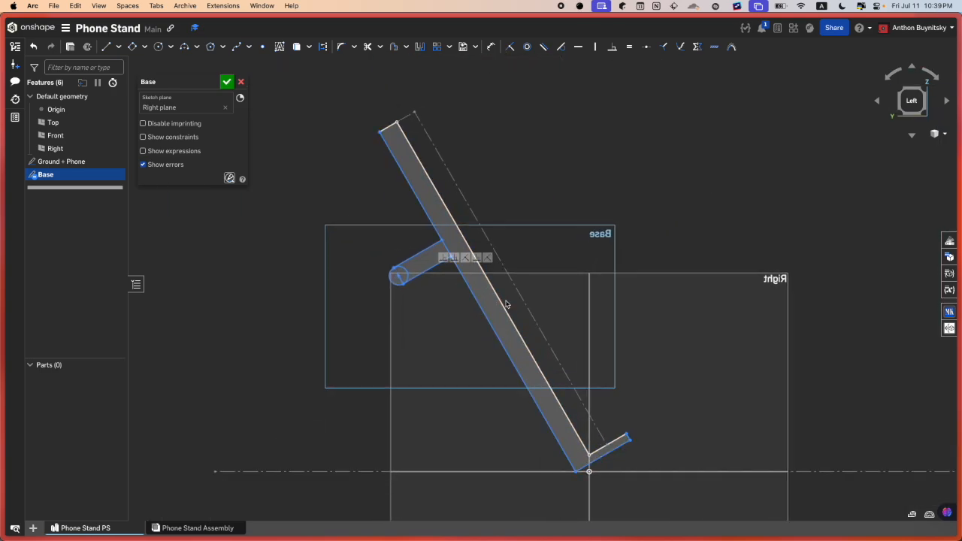
pyautogui.scroll(1, 474, 319)
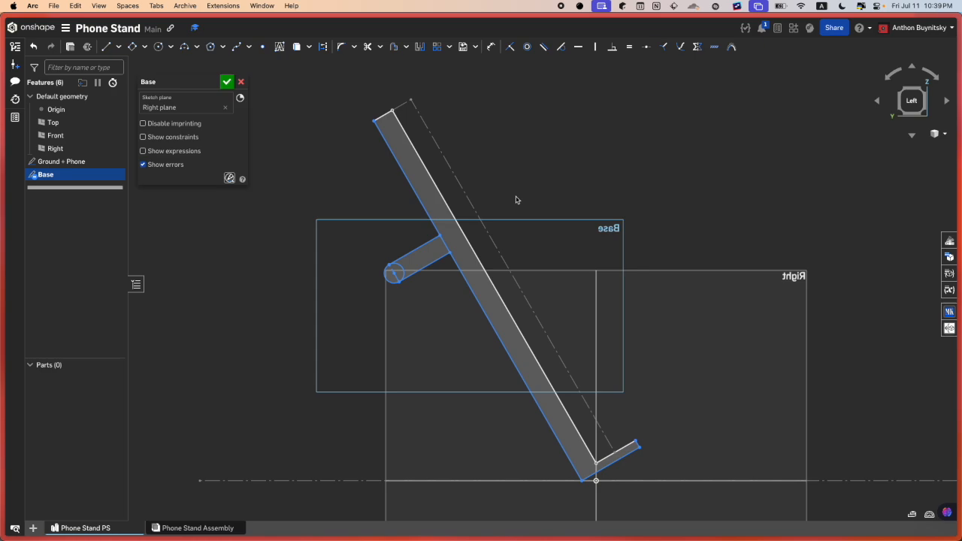
pyautogui.moveTo(501, 188); pyautogui.dragTo(494, 180, button='middle')
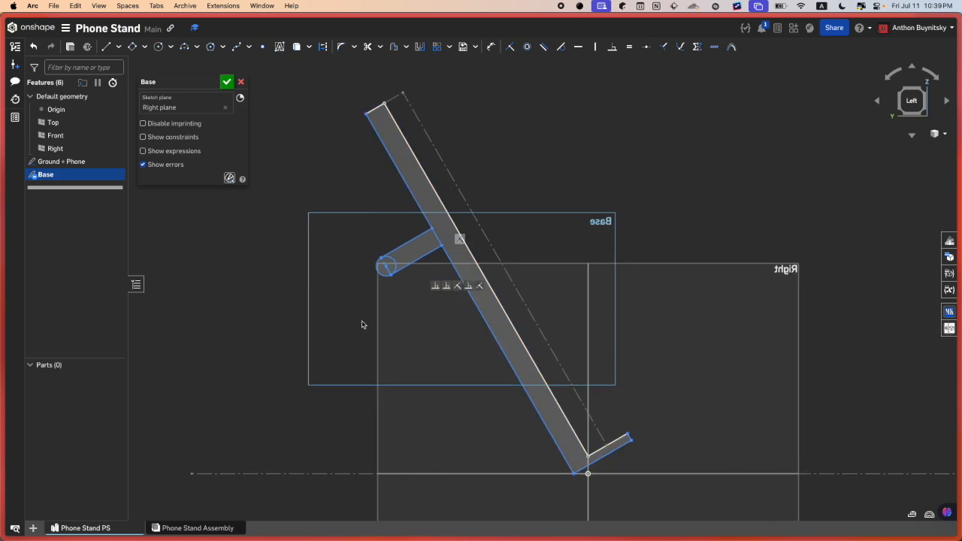
pyautogui.scroll(-2, 386, 408)
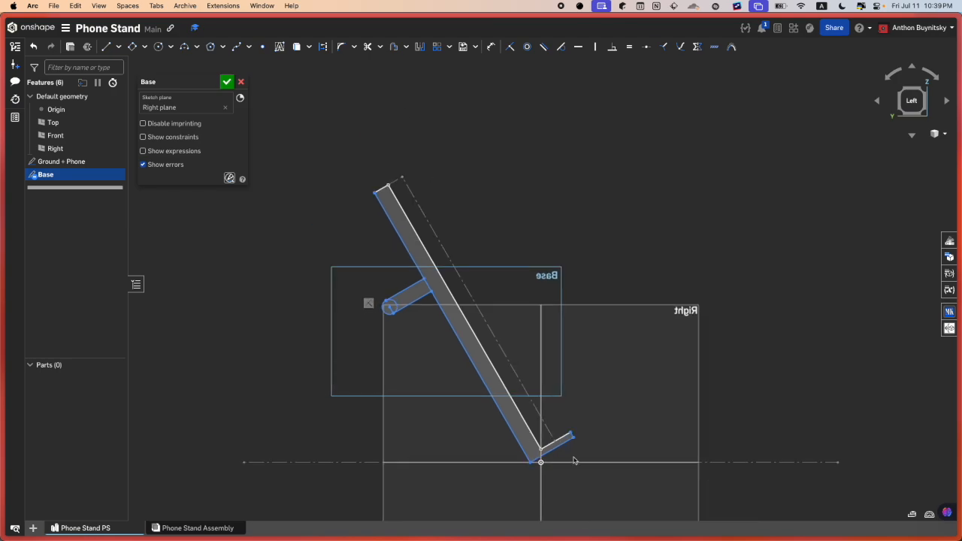
pyautogui.scroll(3, 571, 459)
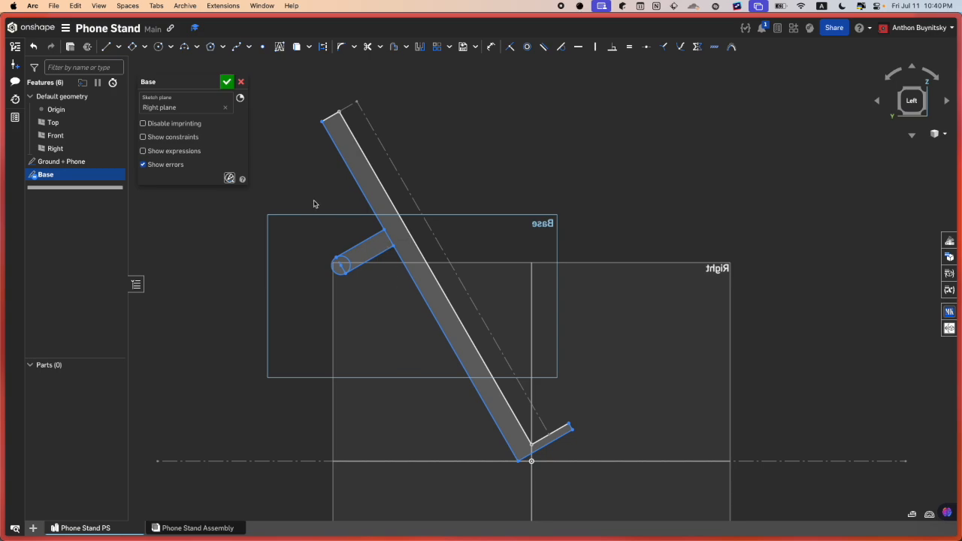
pyautogui.scroll(3, 549, 451)
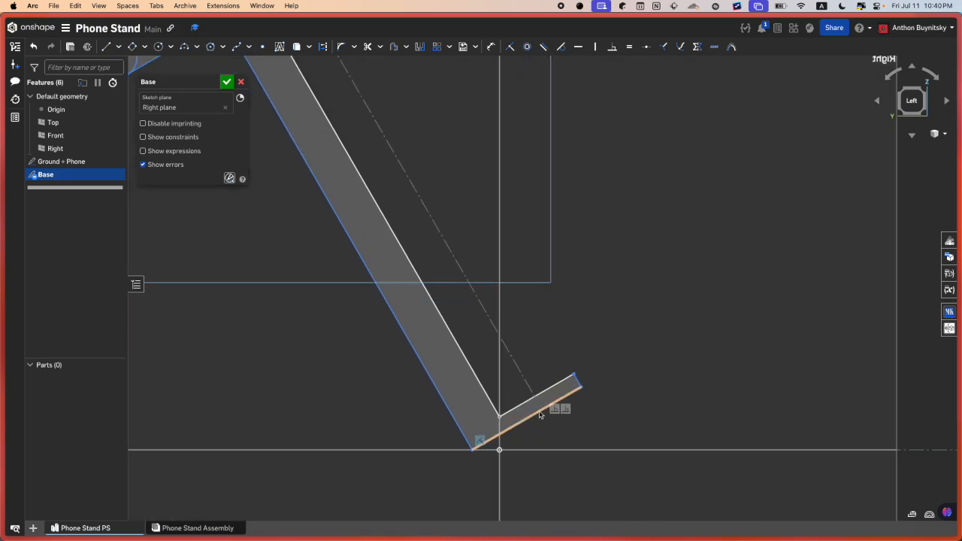
pyautogui.scroll(1, 539, 413)
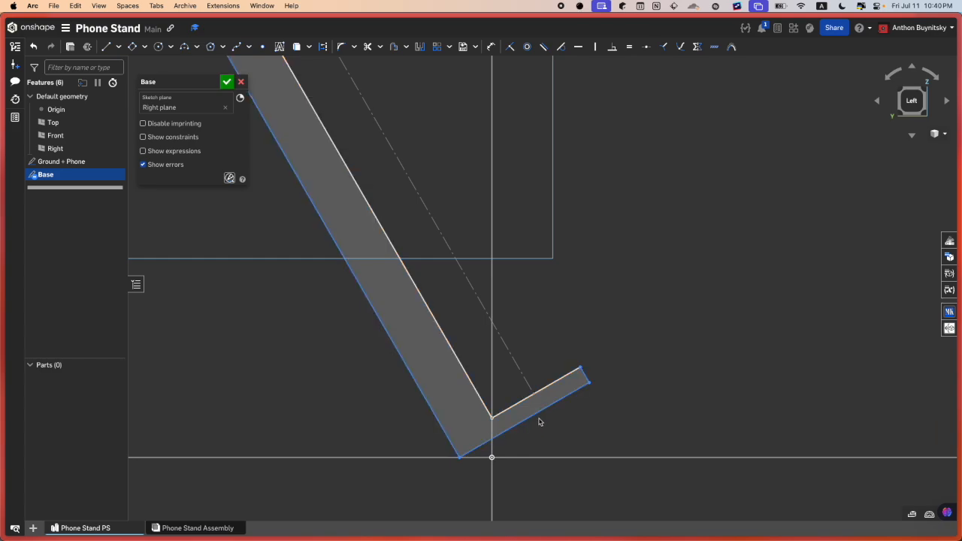
pyautogui.scroll(-4, 533, 426)
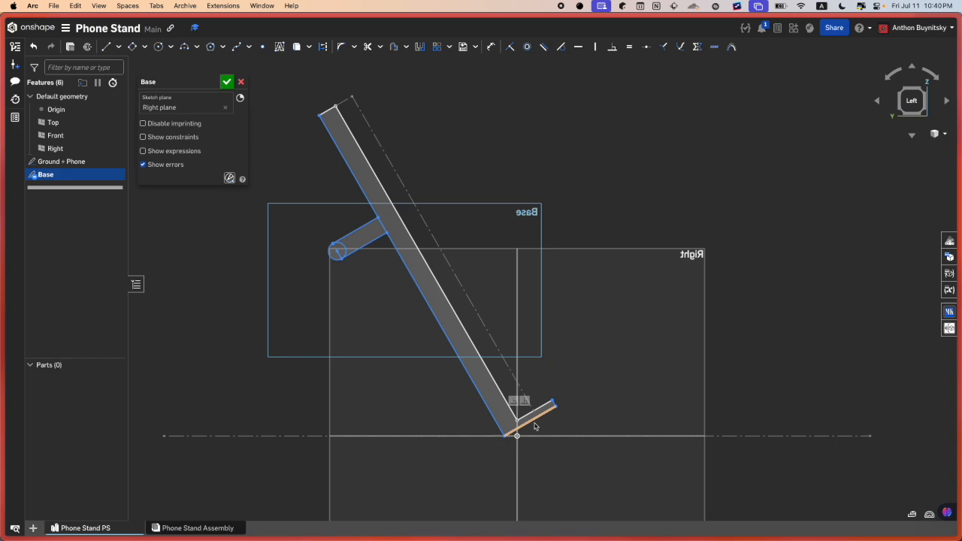
# Step: Pull the lip's lower outer corner outward to make the lip thicker
pyautogui.scroll(3, 534, 426)
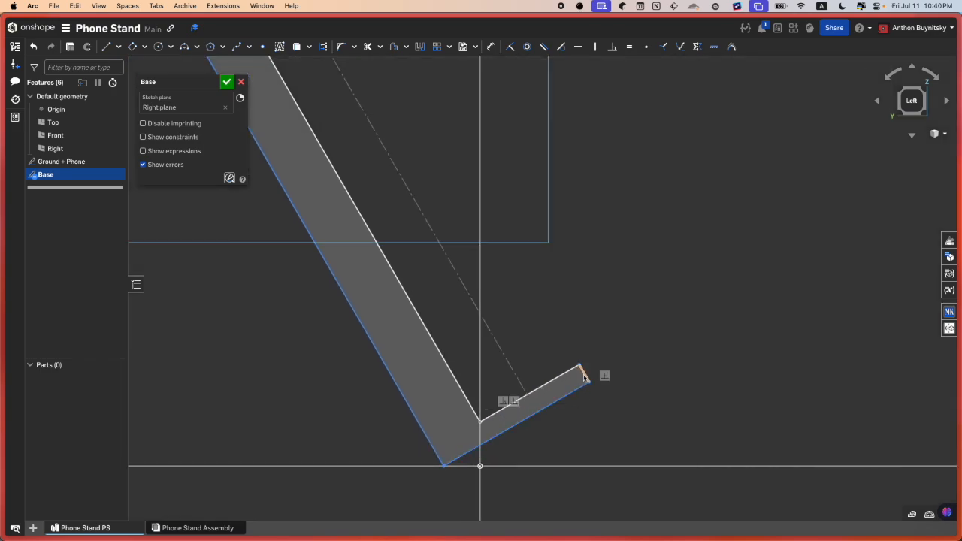
pyautogui.moveTo(590, 383)
pyautogui.mouseDown()
pyautogui.moveTo(610, 392)
pyautogui.moveTo(607, 383)
pyautogui.moveTo(597, 391)
pyautogui.mouseUp()
pyautogui.scroll(-6, 597, 389)
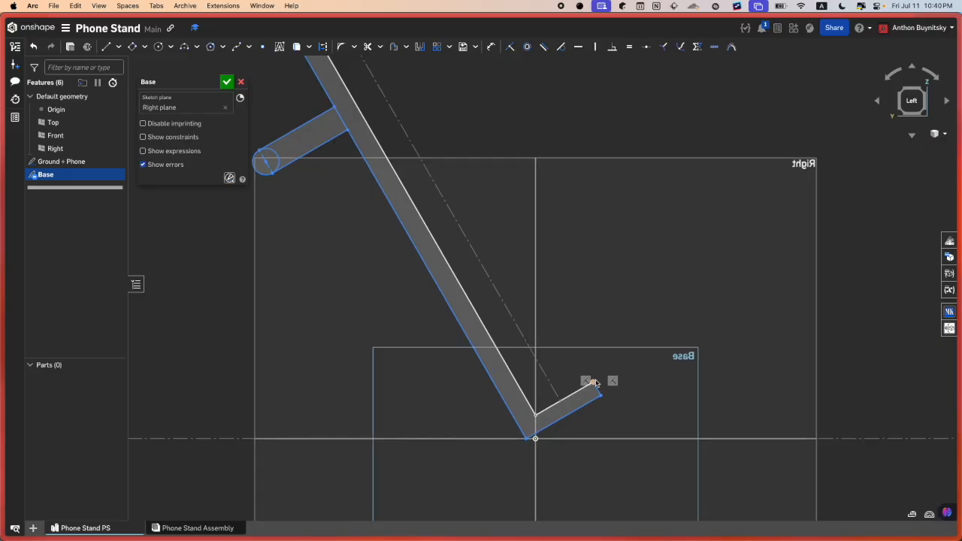
pyautogui.scroll(5, 598, 377)
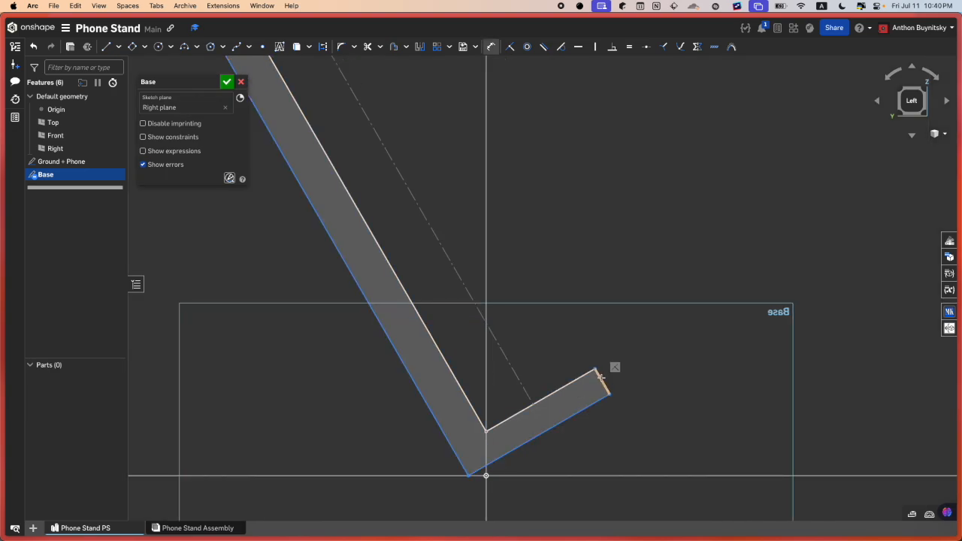
pyautogui.scroll(-4, 600, 377)
pyautogui.scroll(-7, 490, 330)
pyautogui.press('Escape')
# Step: Dimension the lip's short end line as 4 mm
pyautogui.scroll(5, 432, 249)
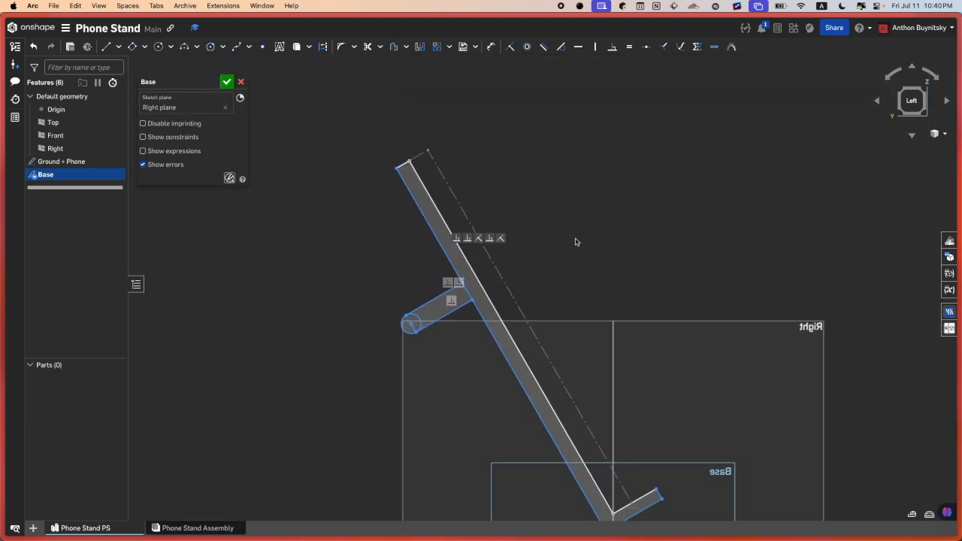
pyautogui.scroll(4, 571, 395)
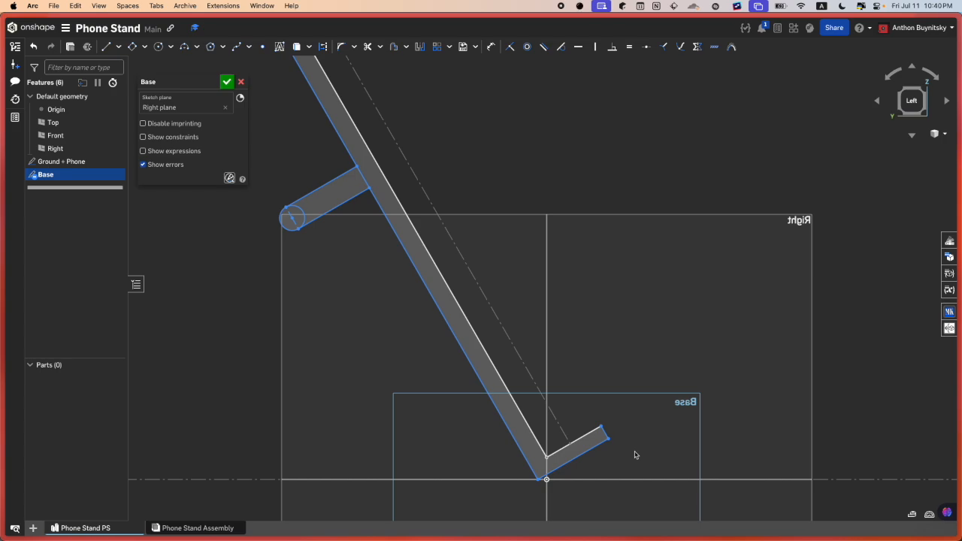
pyautogui.scroll(4, 617, 451)
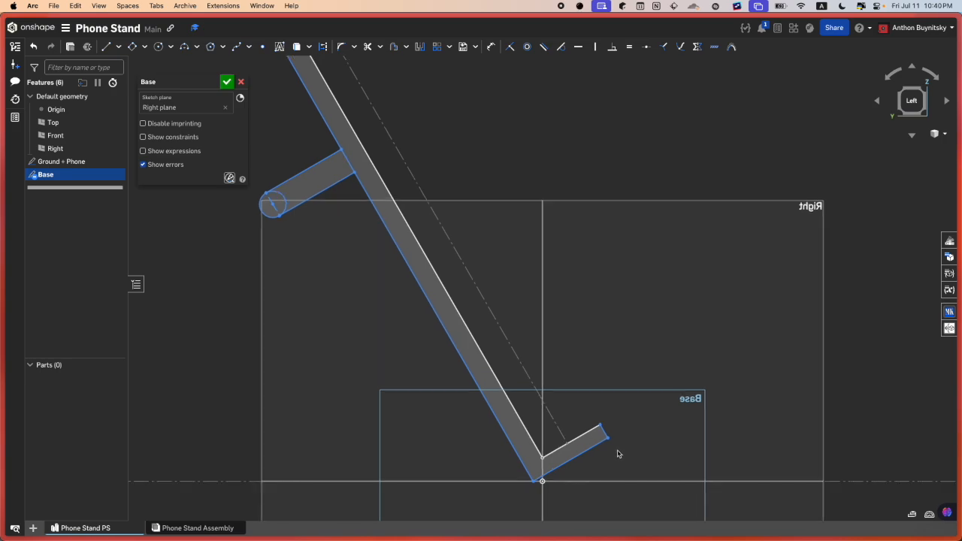
pyautogui.press('d')
pyautogui.scroll(3, 601, 418)
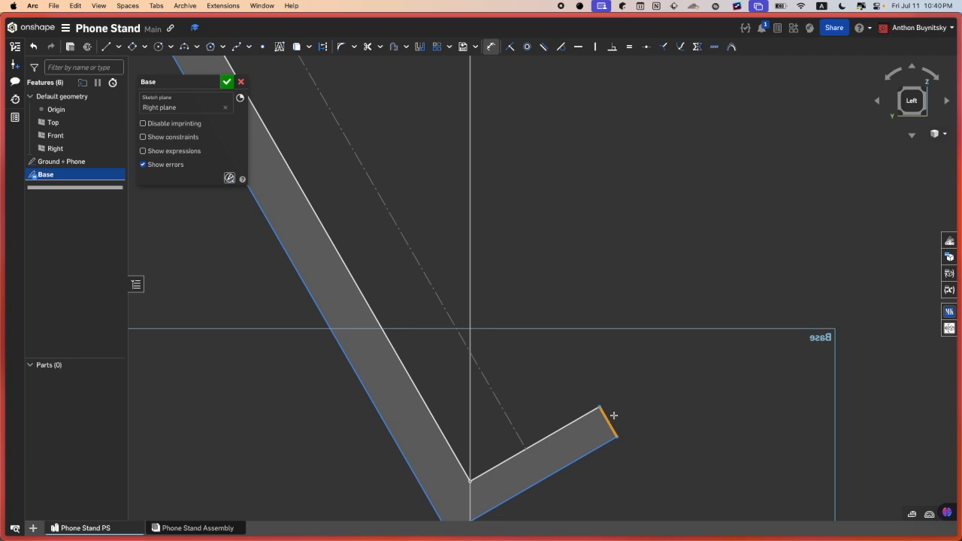
pyautogui.click(614, 415)
pyautogui.click(635, 398)
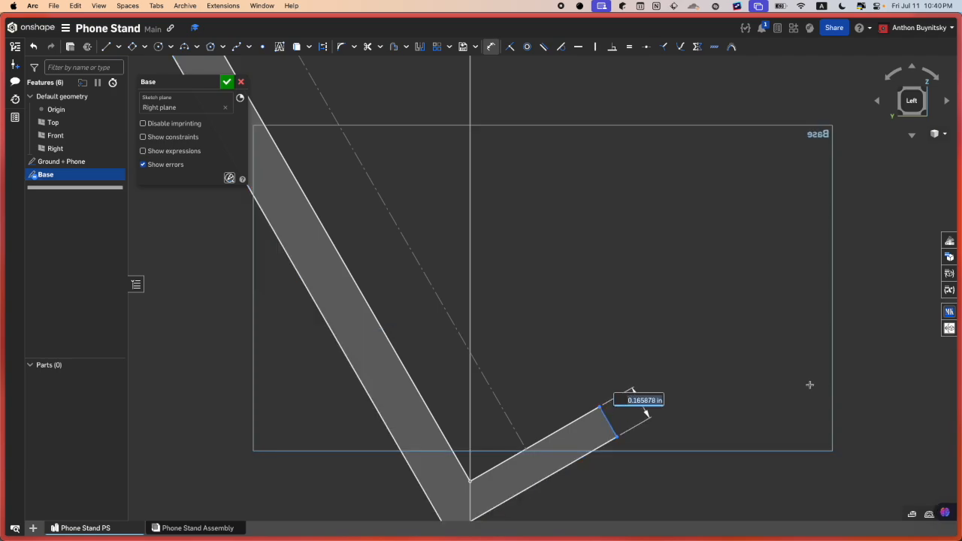
pyautogui.write('0.157')
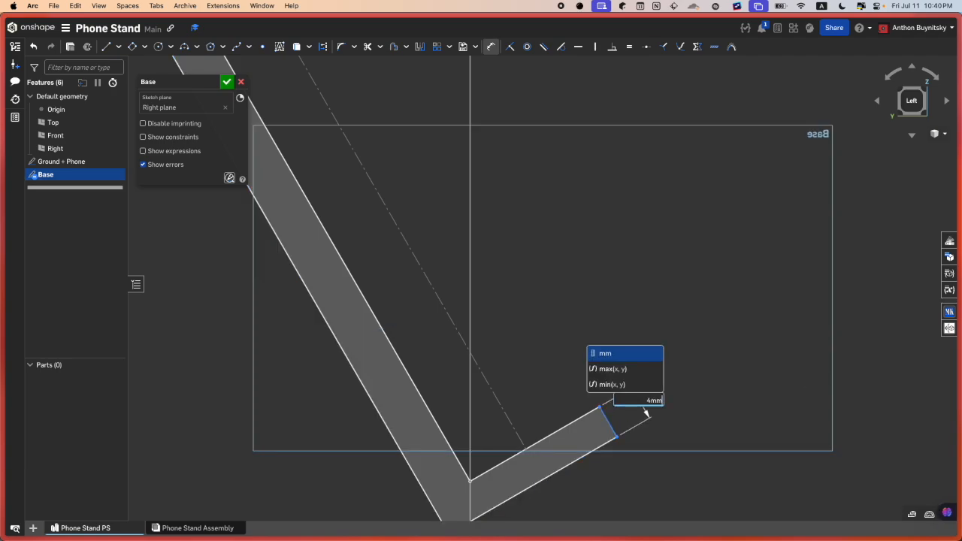
pyautogui.press('Return')
# Step: Set the thickness dimension on the lip's short end line to 6 mm
pyautogui.scroll(-4, 805, 386)
pyautogui.scroll(1, 729, 409)
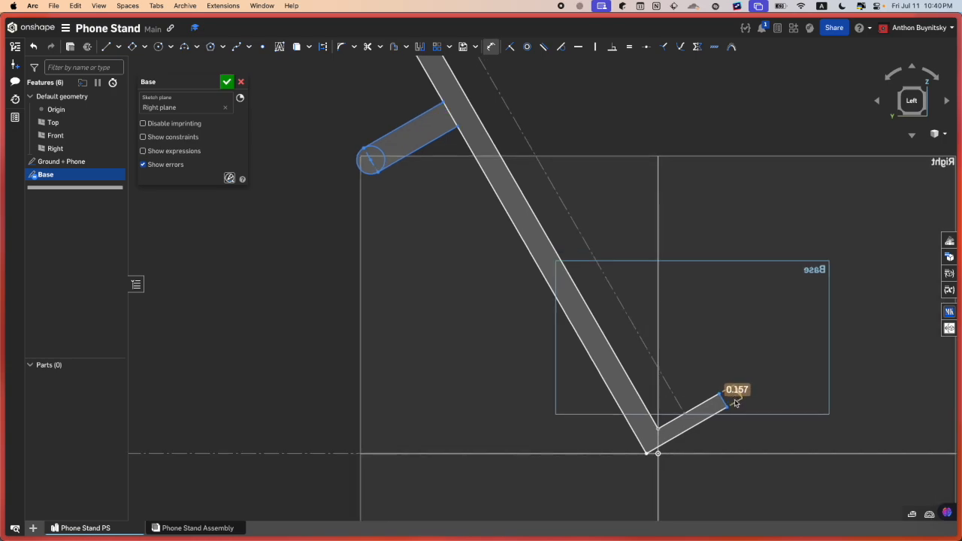
pyautogui.doubleClick(734, 390)
pyautogui.write('0.236')
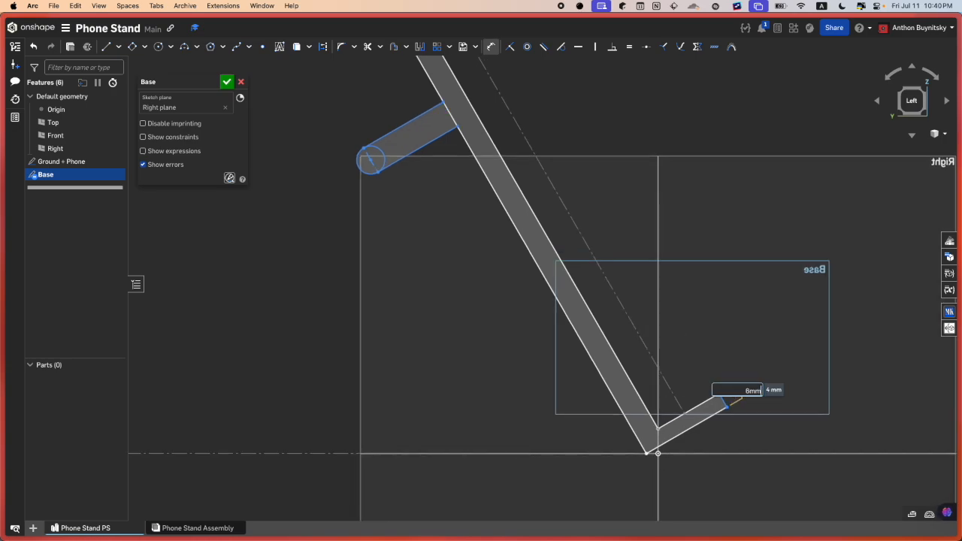
pyautogui.press('Return')
pyautogui.scroll(-3, 729, 387)
pyautogui.scroll(4, 721, 395)
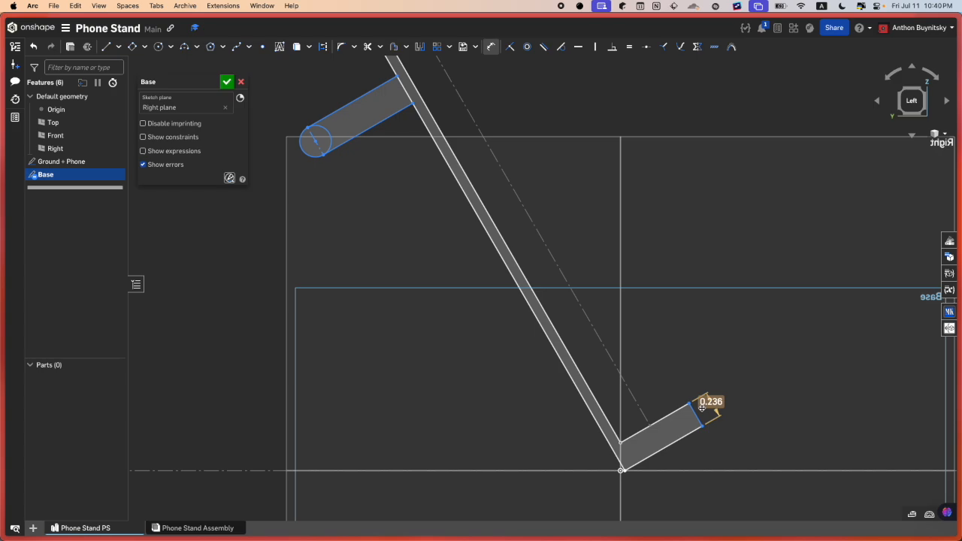
# Step: Undo the last lip thickness change and re-enter 4 mm for the short end line's dimension
pyautogui.press('super+z')
pyautogui.scroll(-2, 723, 407)
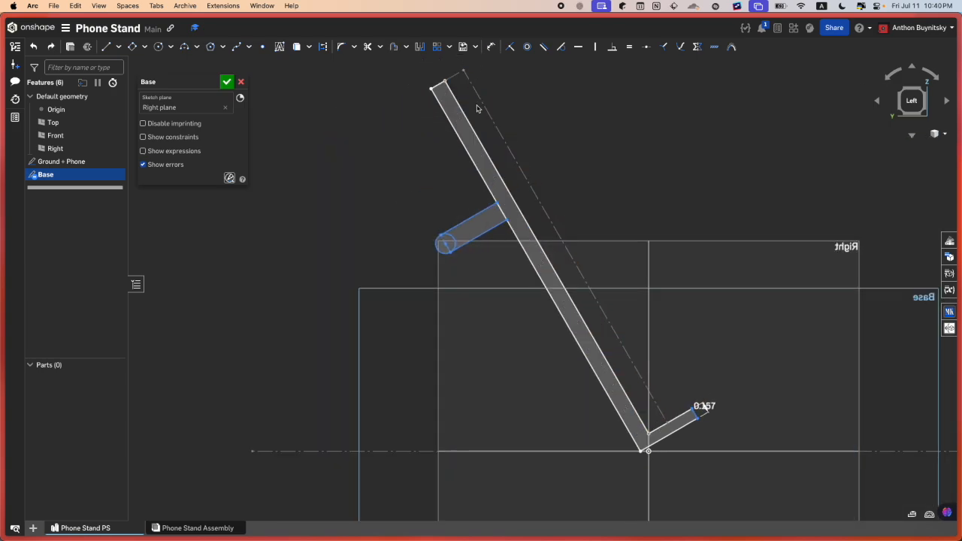
pyautogui.press('super+z')
pyautogui.press('super+z')
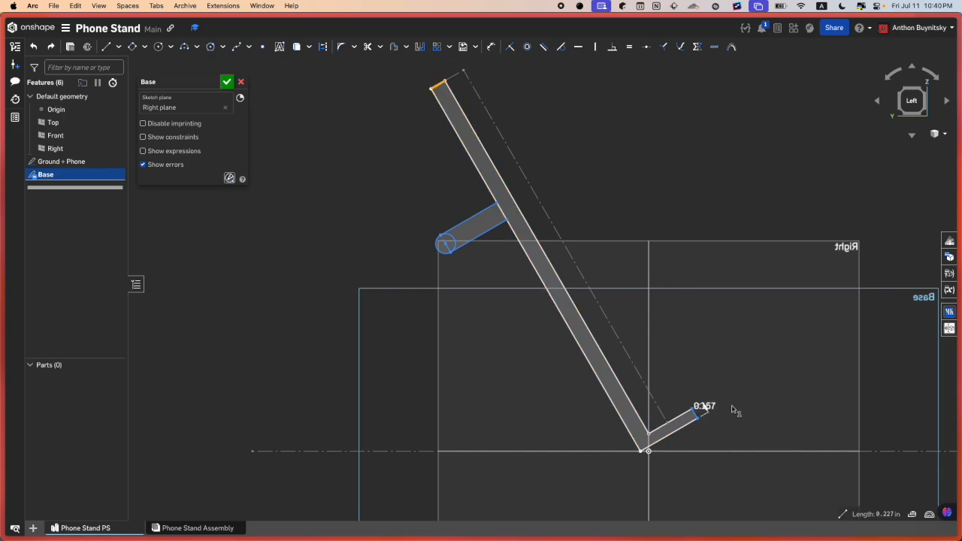
pyautogui.doubleClick(710, 407)
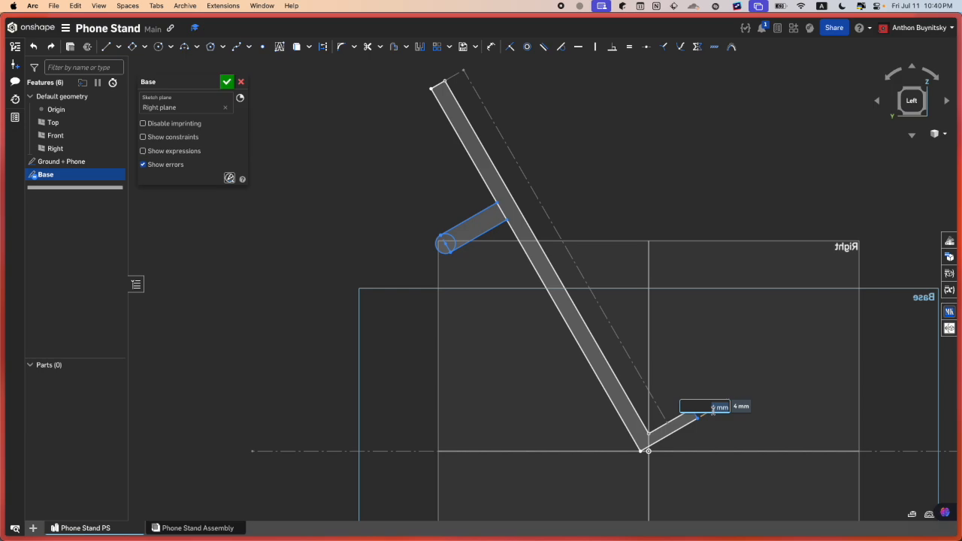
pyautogui.write('4mm')
pyautogui.press('Return')
# Step: Pull the lip's outer corner inward and dimension the lip's tip 0.1 in beyond the lower end of the phone reference line
pyautogui.scroll(4, 693, 411)
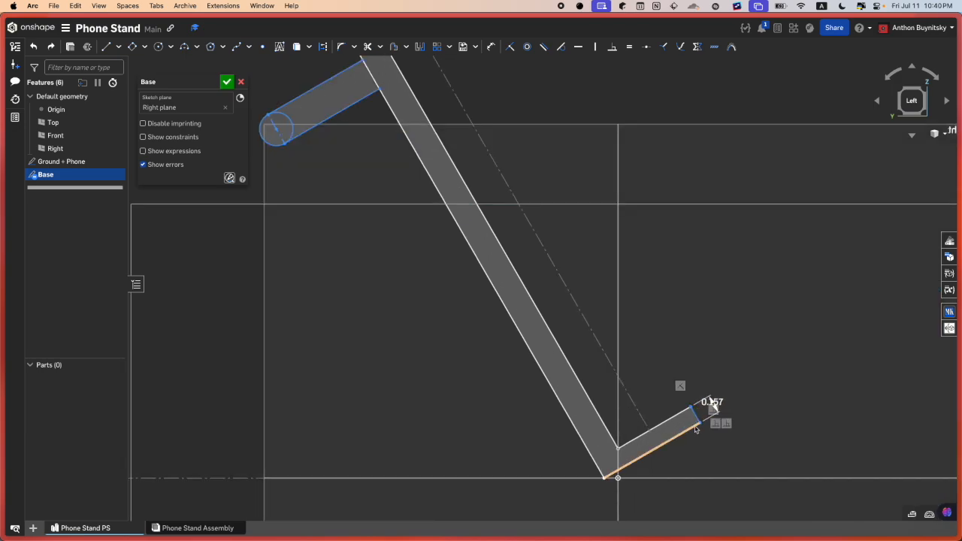
pyautogui.moveTo(699, 424); pyautogui.dragTo(699, 428)
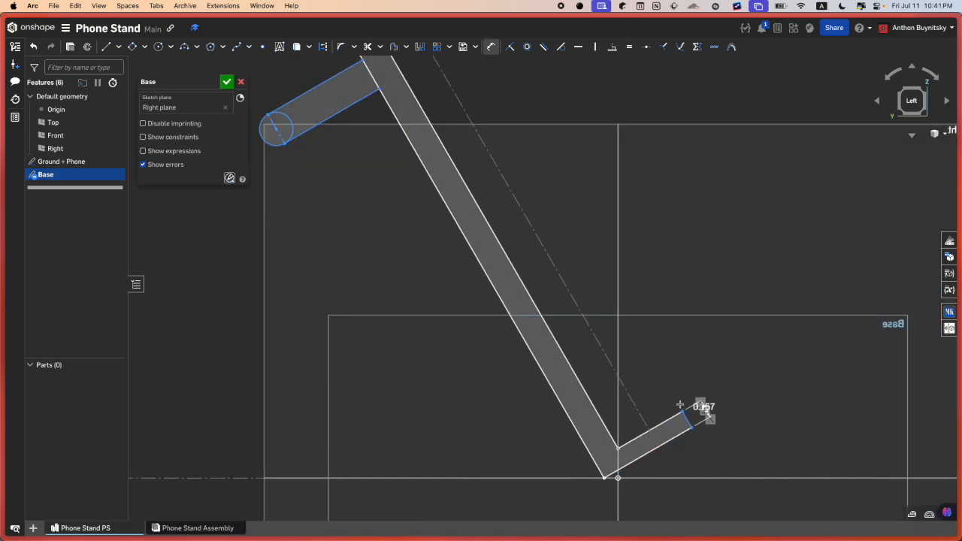
pyautogui.click(647, 431)
pyautogui.click(630, 373)
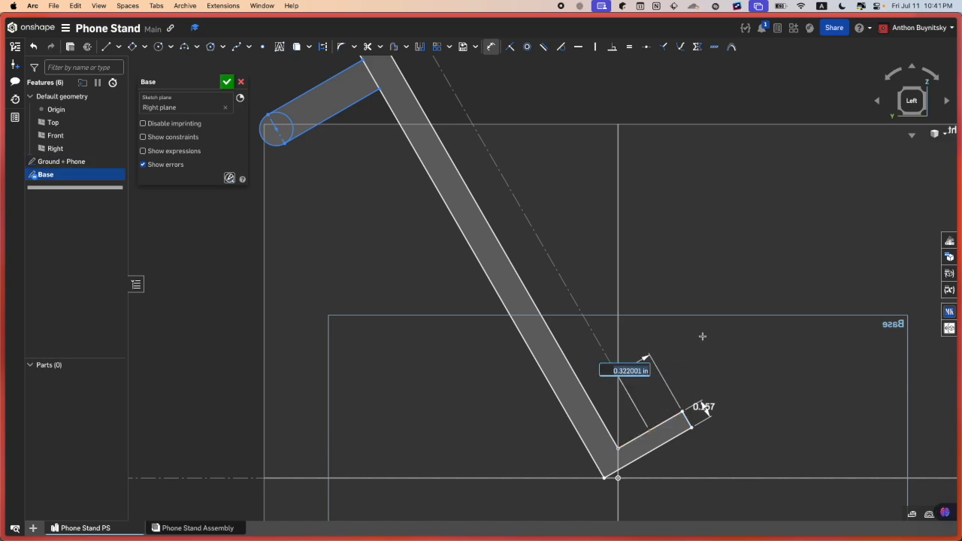
pyautogui.press('BackSpace')
pyautogui.write('0.1')
pyautogui.press('Return')
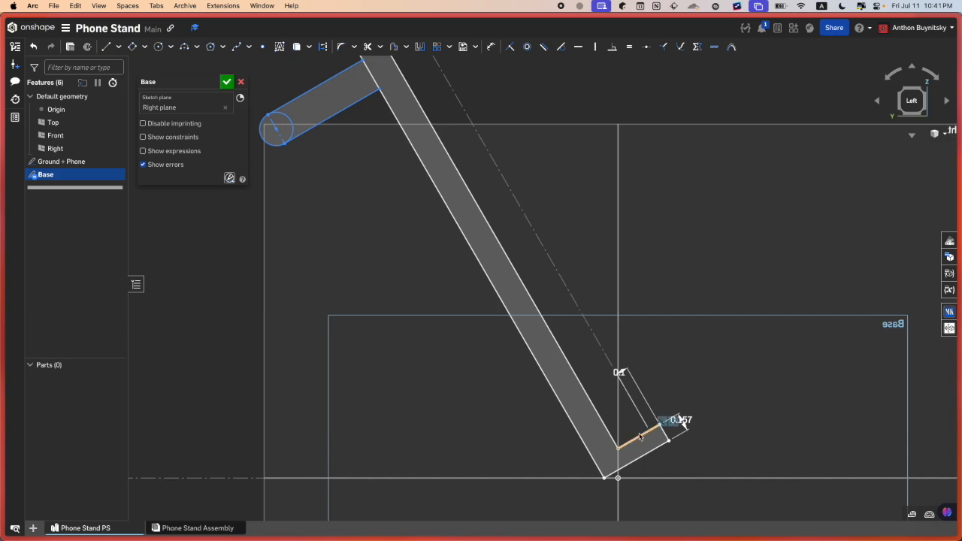
# Step: Set the lip's overhang dimension beyond the phone reference line to 0.2 in
pyautogui.doubleClick(618, 372)
pyautogui.write('0.2')
pyautogui.press('Return')
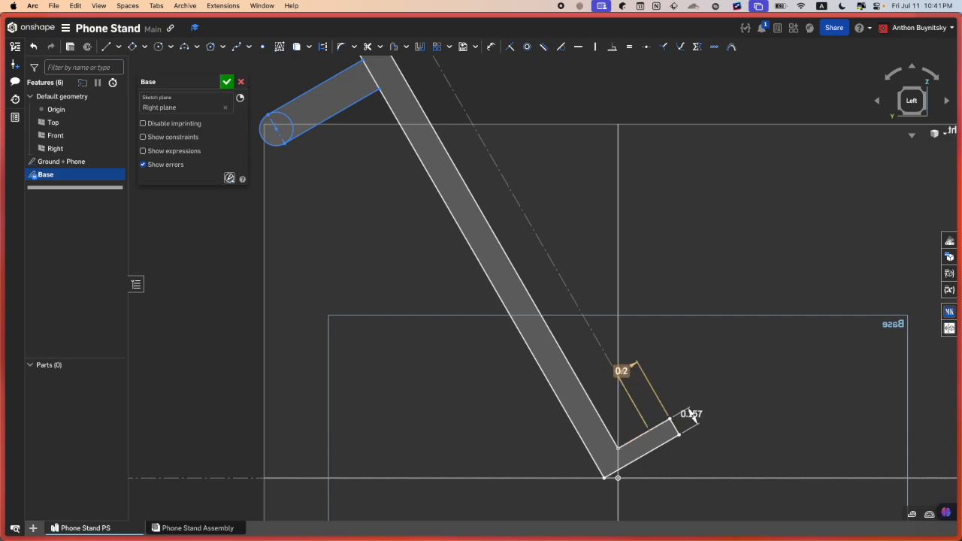
pyautogui.scroll(-5, 597, 386)
pyautogui.scroll(3, 531, 227)
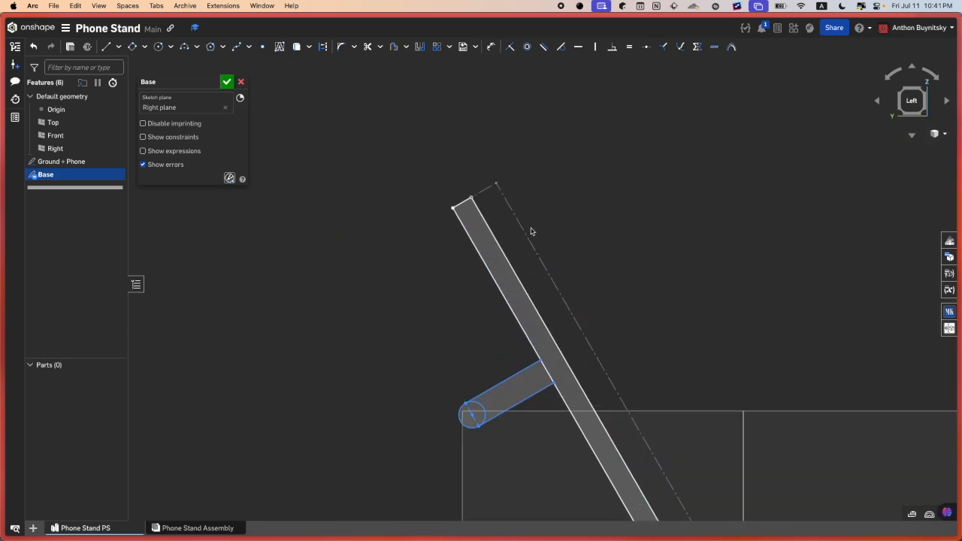
pyautogui.scroll(-3, 469, 192)
pyautogui.scroll(3, 610, 343)
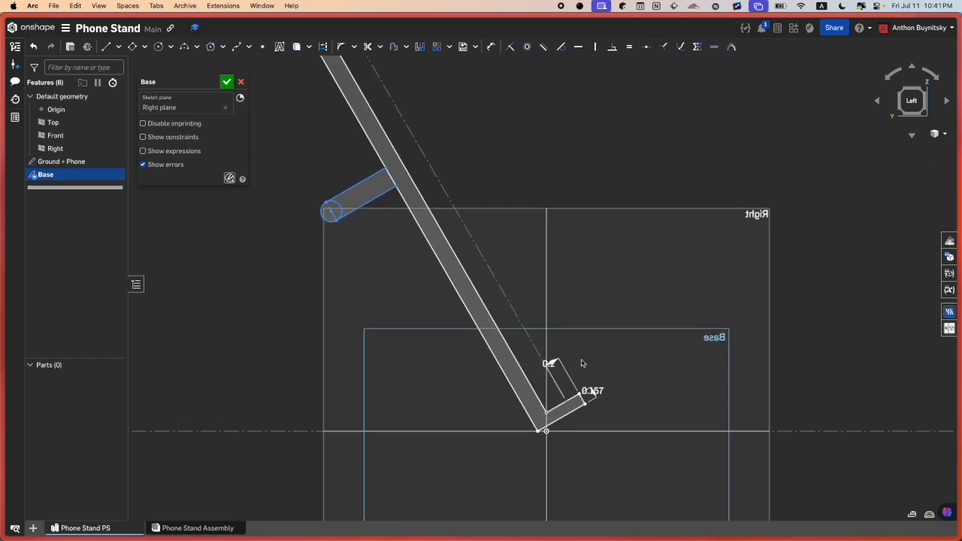
pyautogui.moveTo(517, 279); pyautogui.dragTo(649, 359, button='middle')
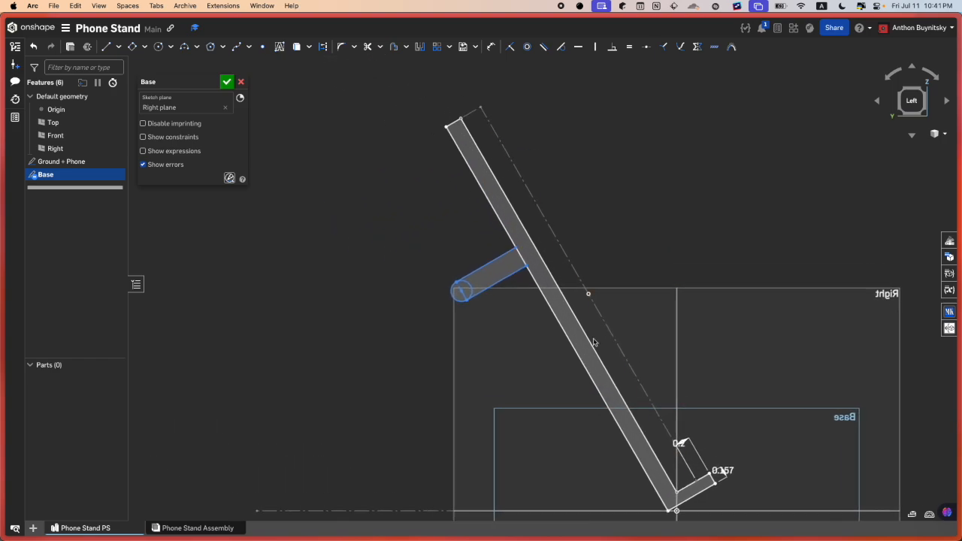
pyautogui.press('d')
pyautogui.click(455, 124)
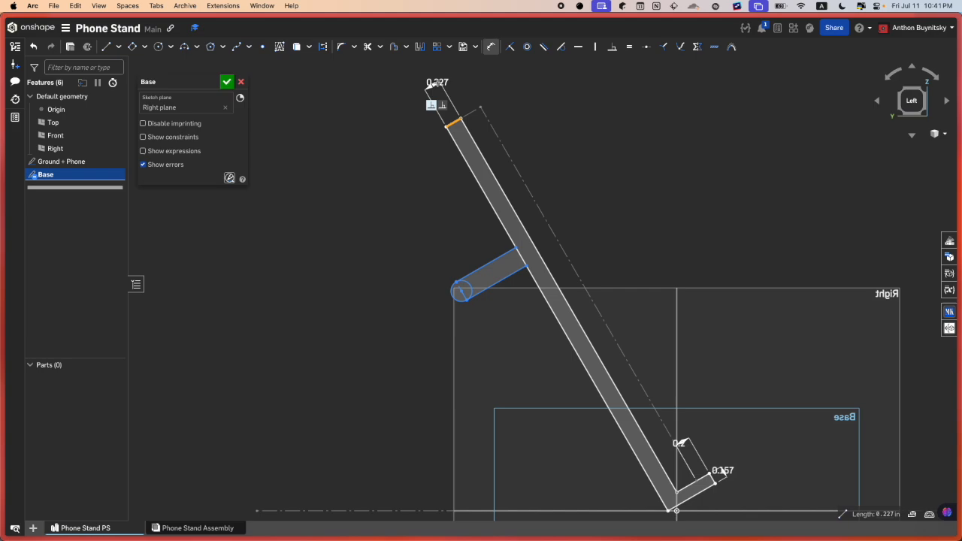
pyautogui.scroll(5, 437, 75)
pyautogui.scroll(-5, 507, 294)
pyautogui.press('Escape')
# Step: Check the length of the end line at the support's upper end and compare it with the lip's thickness
pyautogui.moveTo(513, 294); pyautogui.dragTo(442, 215, button='middle')
pyautogui.scroll(-3, 436, 206)
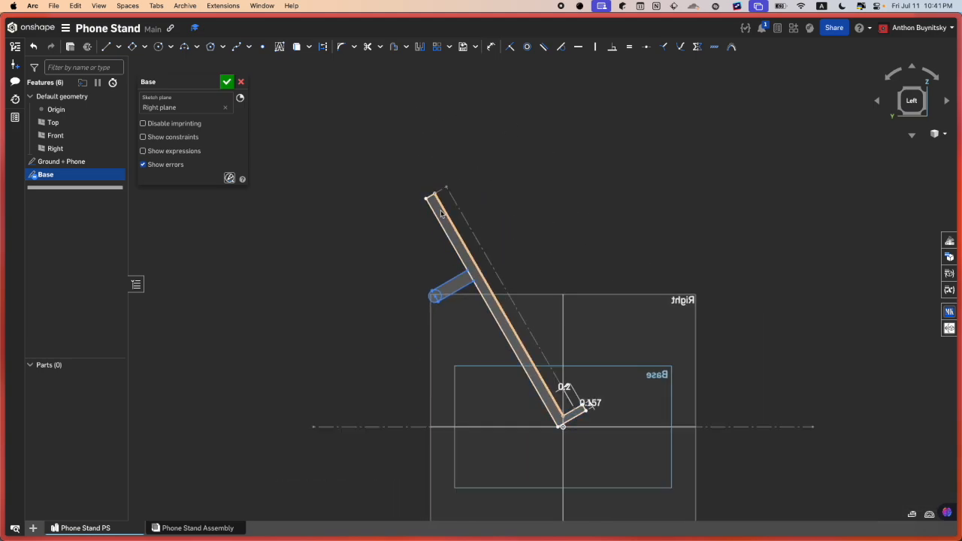
pyautogui.scroll(6, 431, 205)
pyautogui.click(428, 187)
pyautogui.scroll(-3, 427, 188)
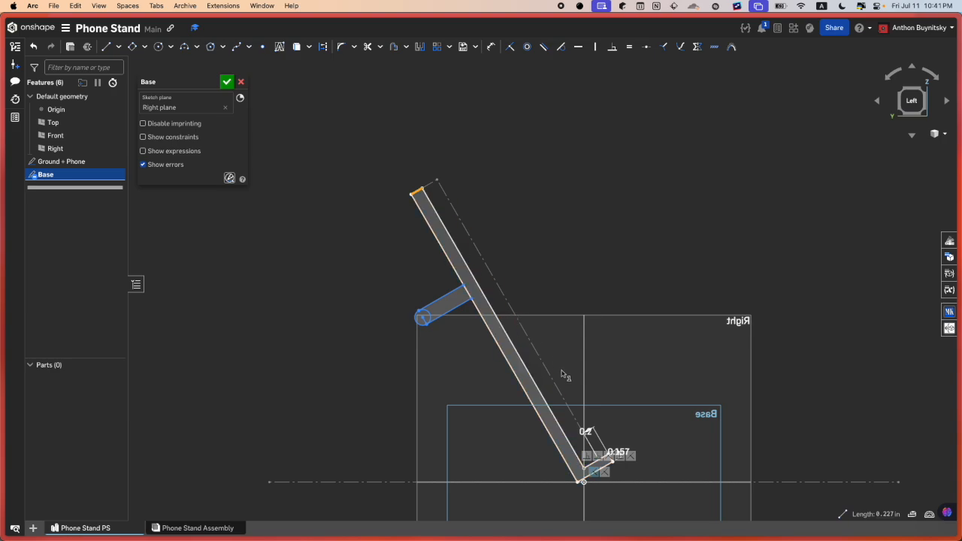
pyautogui.scroll(5, 612, 450)
pyautogui.scroll(-2, 590, 453)
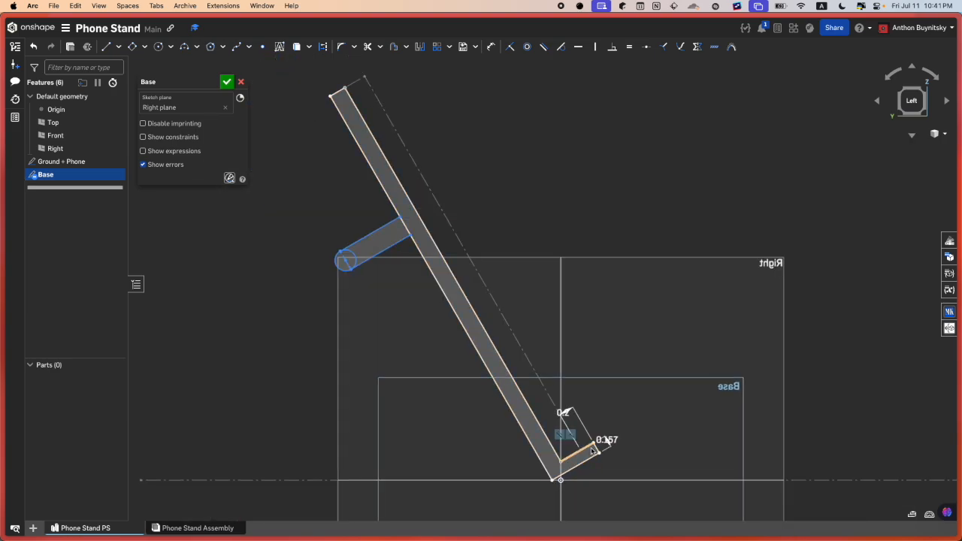
pyautogui.scroll(2, 601, 447)
pyautogui.scroll(-4, 612, 444)
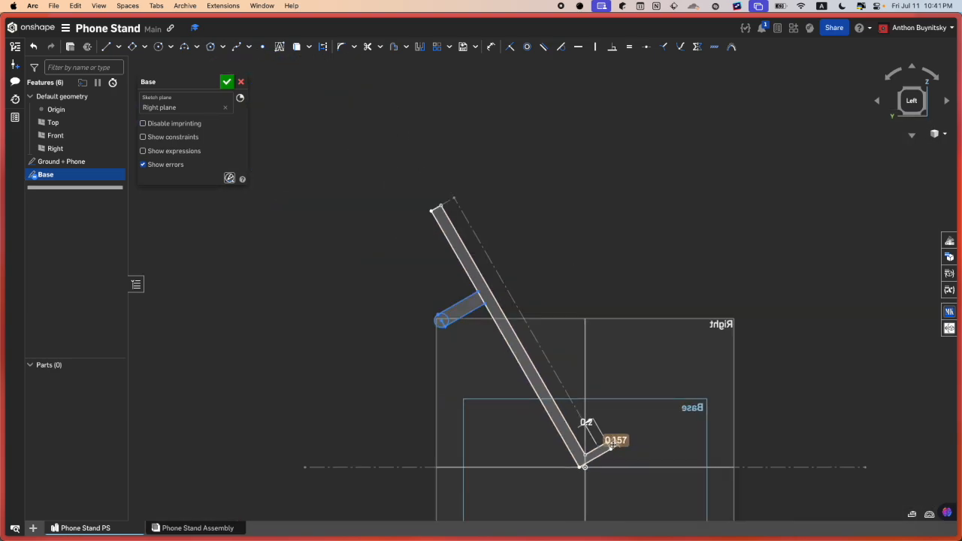
# Step: Try to dimension the end line at the support's upper end as 0.25 in
pyautogui.scroll(5, 417, 218)
pyautogui.press('d')
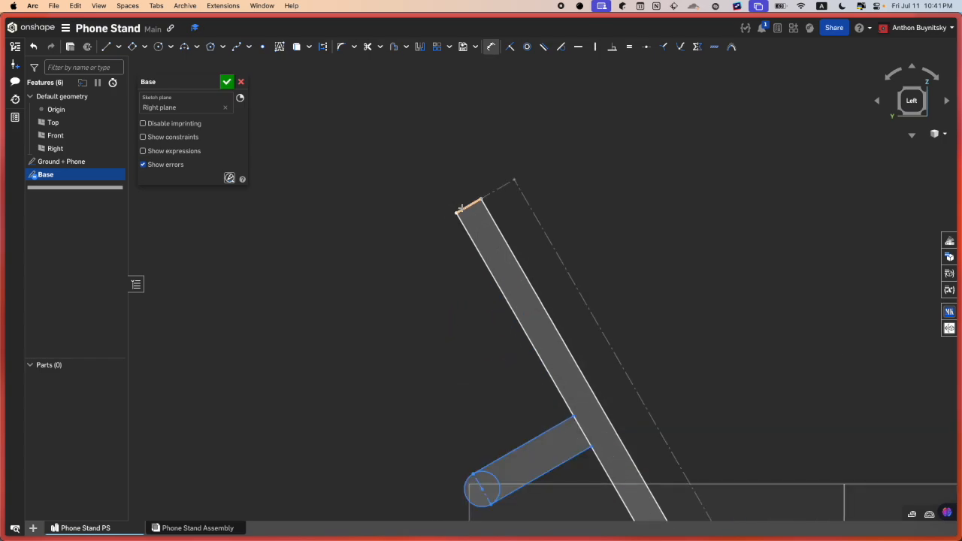
pyautogui.click(461, 208)
pyautogui.click(412, 134)
pyautogui.moveTo(459, 347); pyautogui.dragTo(351, 214, button='middle')
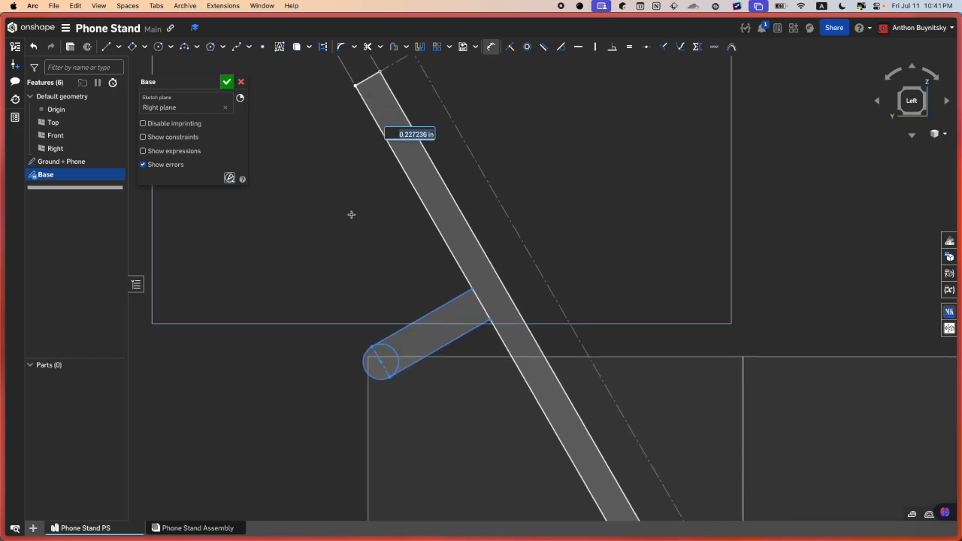
pyautogui.scroll(-4, 351, 214)
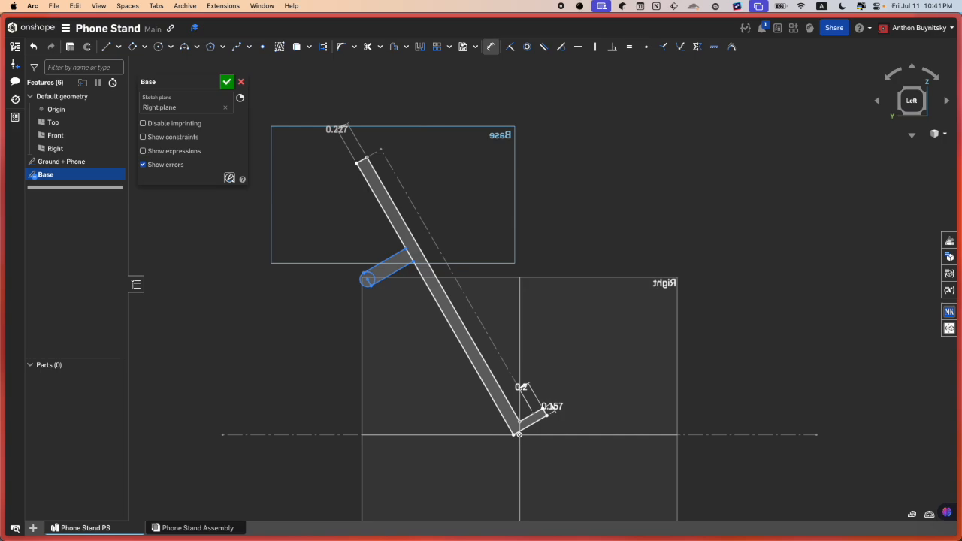
pyautogui.write('0.25')
pyautogui.press('Return')
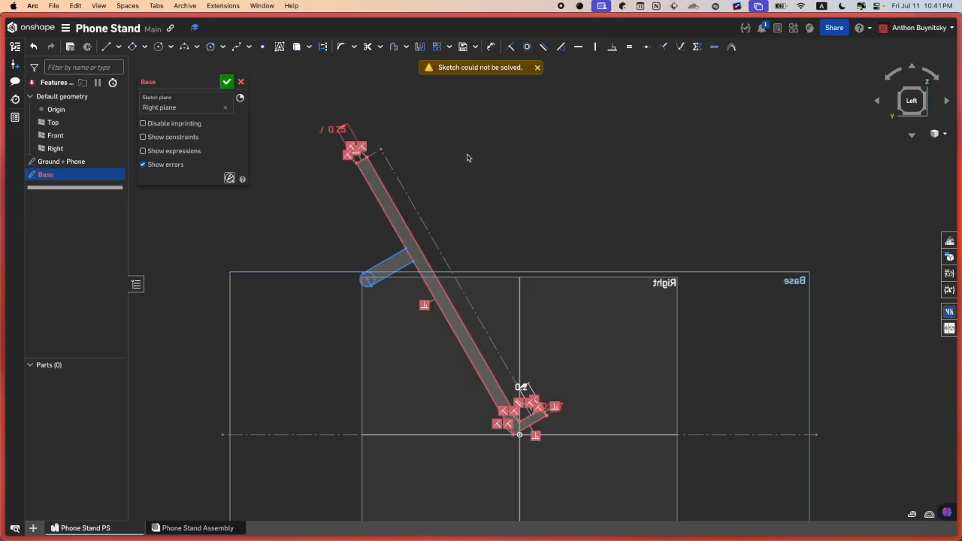
# Step: Examine the conflicting constraints along the support and lip, and undo the 0.25 in dimension on the upper end line
pyautogui.scroll(5, 368, 172)
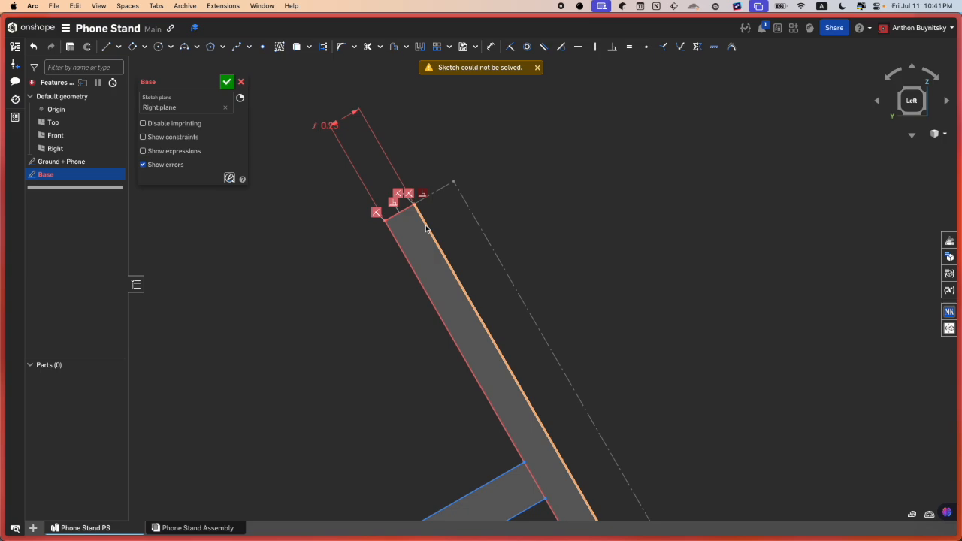
pyautogui.moveTo(577, 352); pyautogui.dragTo(457, 156, button='middle')
pyautogui.scroll(-5, 605, 419)
pyautogui.scroll(6, 595, 398)
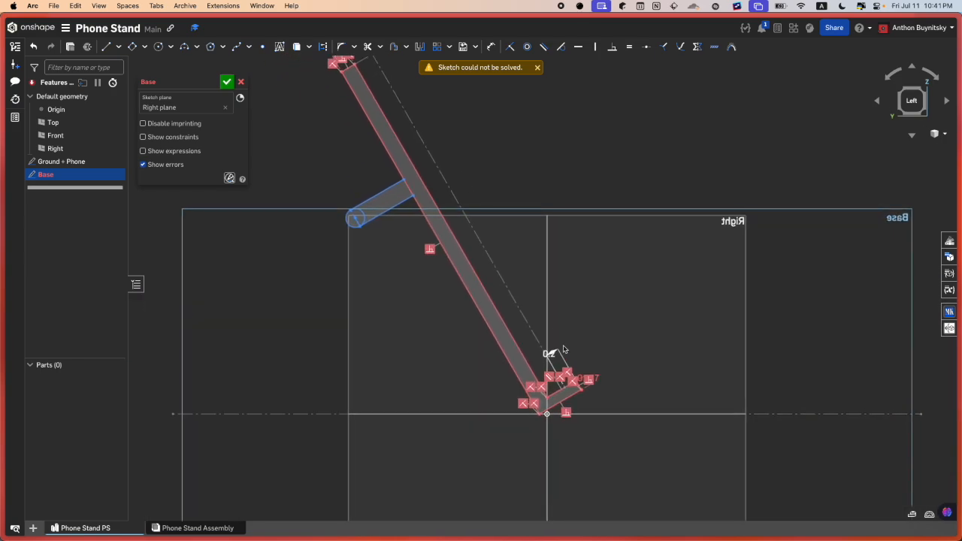
pyautogui.scroll(2, 594, 395)
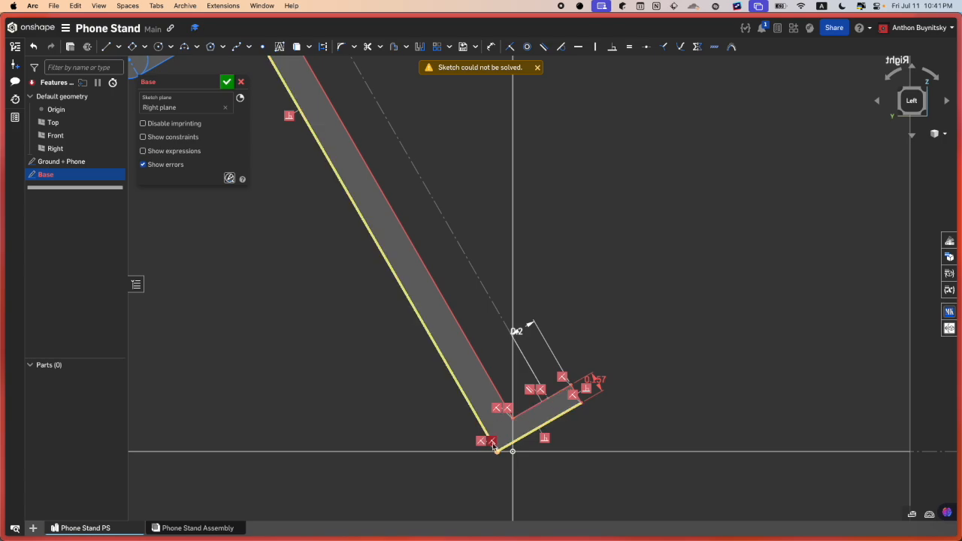
pyautogui.scroll(-5, 473, 406)
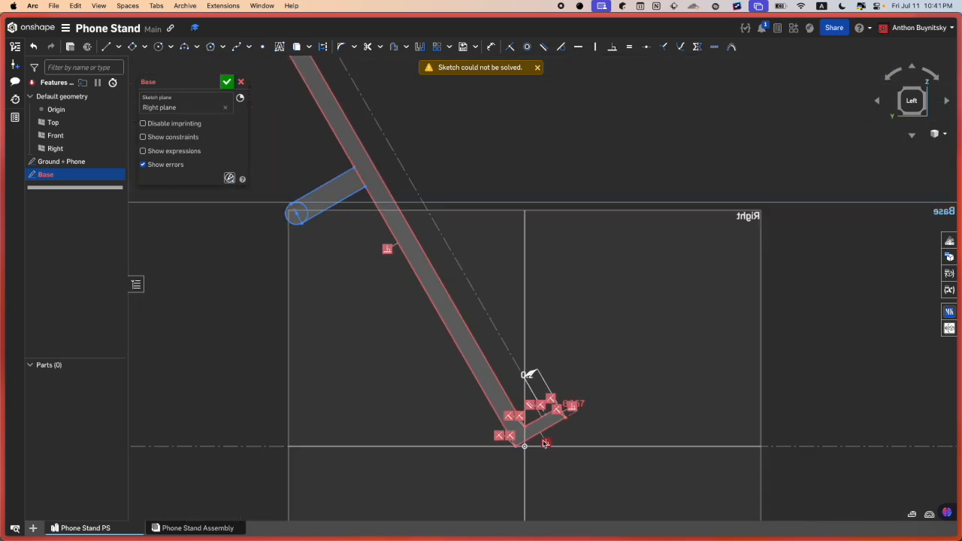
pyautogui.moveTo(413, 279); pyautogui.dragTo(418, 291, button='middle')
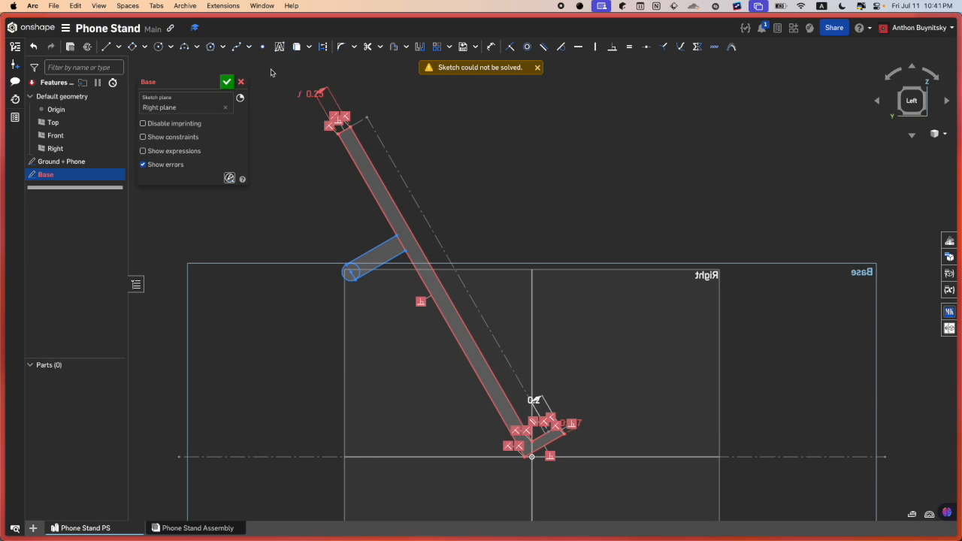
pyautogui.scroll(3, 337, 108)
pyautogui.scroll(4, 440, 350)
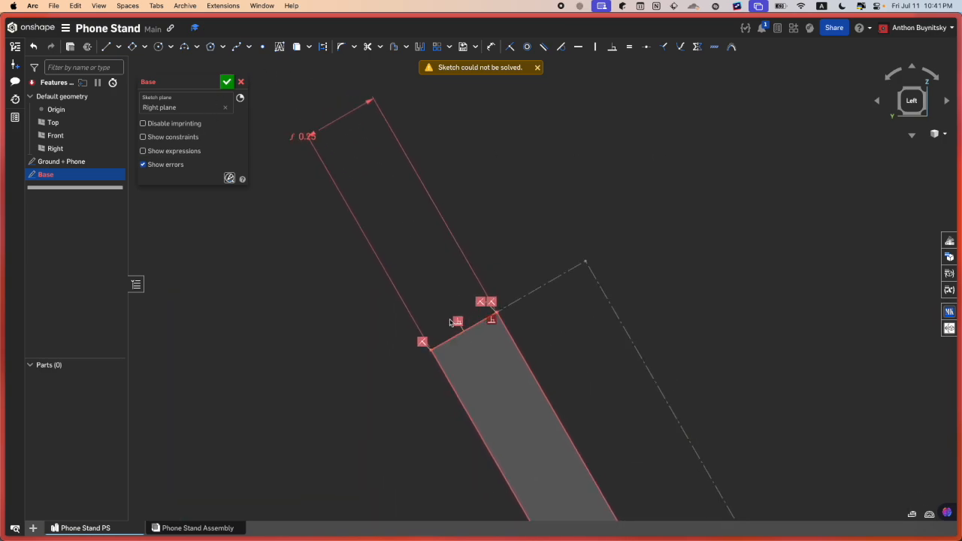
pyautogui.scroll(-4, 449, 318)
pyautogui.press('super+z')
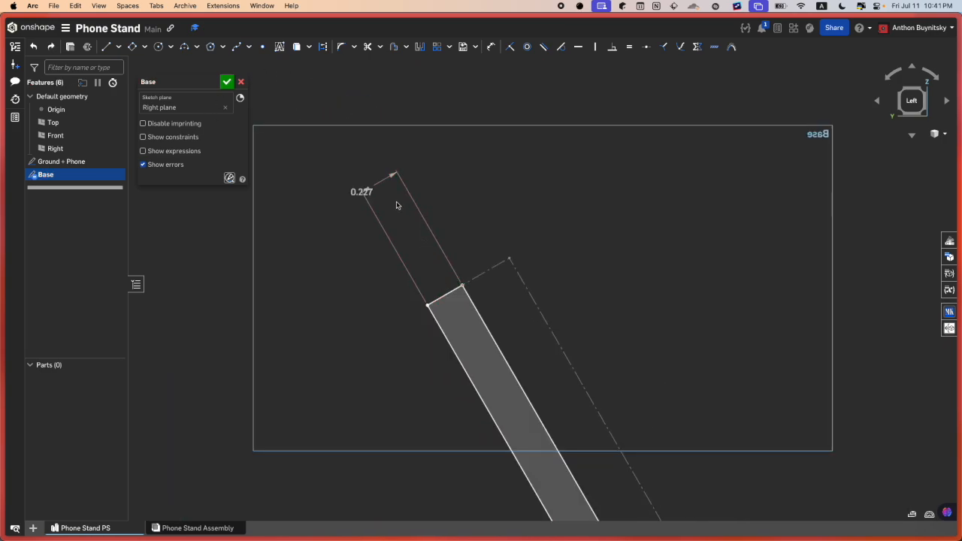
pyautogui.scroll(-5, 378, 193)
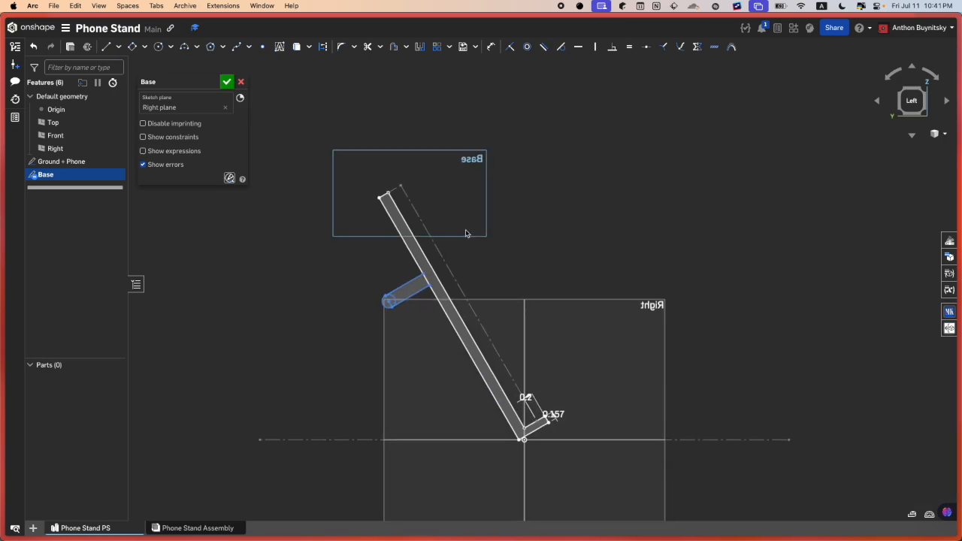
pyautogui.scroll(4, 361, 154)
pyautogui.press('d')
pyautogui.click(392, 199)
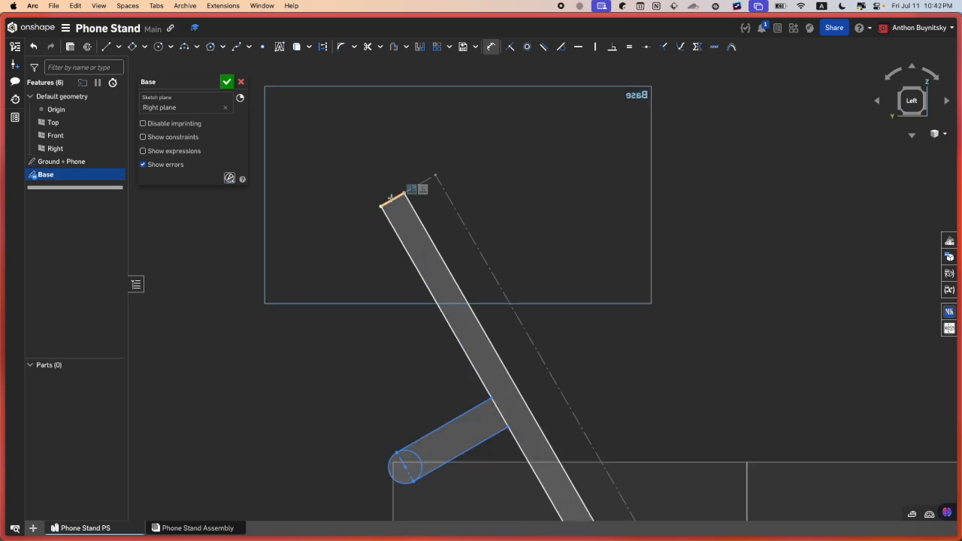
pyautogui.click(378, 177)
pyautogui.press('Escape')
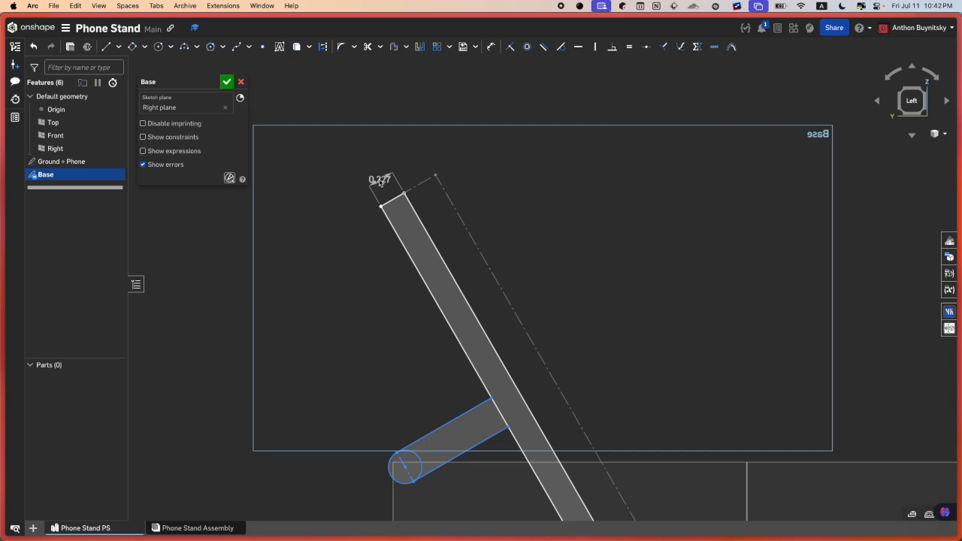
pyautogui.scroll(-4, 384, 180)
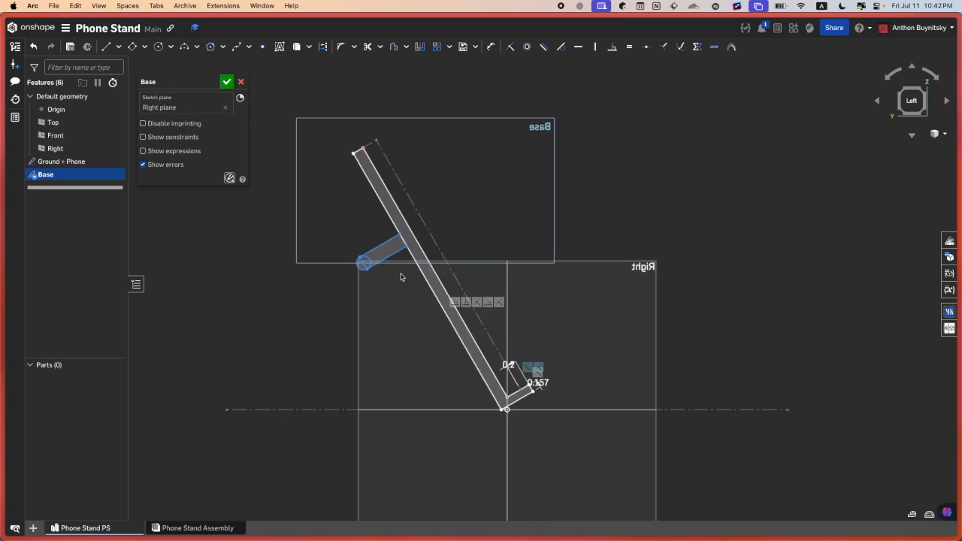
pyautogui.scroll(4, 359, 135)
pyautogui.scroll(-4, 361, 191)
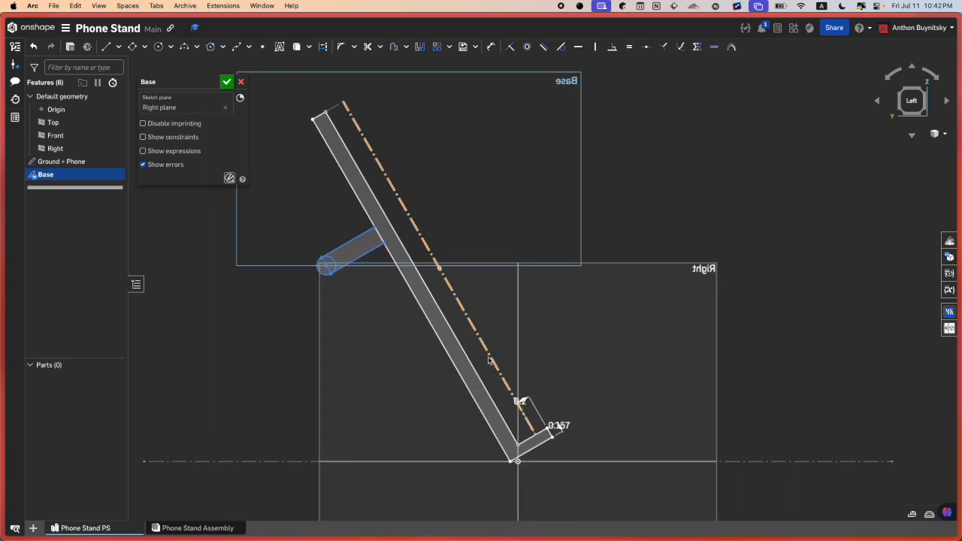
# Step: Examine the rear hinge arm and its circular end in the Base sketch against the hinge drawings on the Discord whiteboard
pyautogui.scroll(1, 343, 208)
pyautogui.moveTo(489, 348); pyautogui.dragTo(494, 247, button='middle')
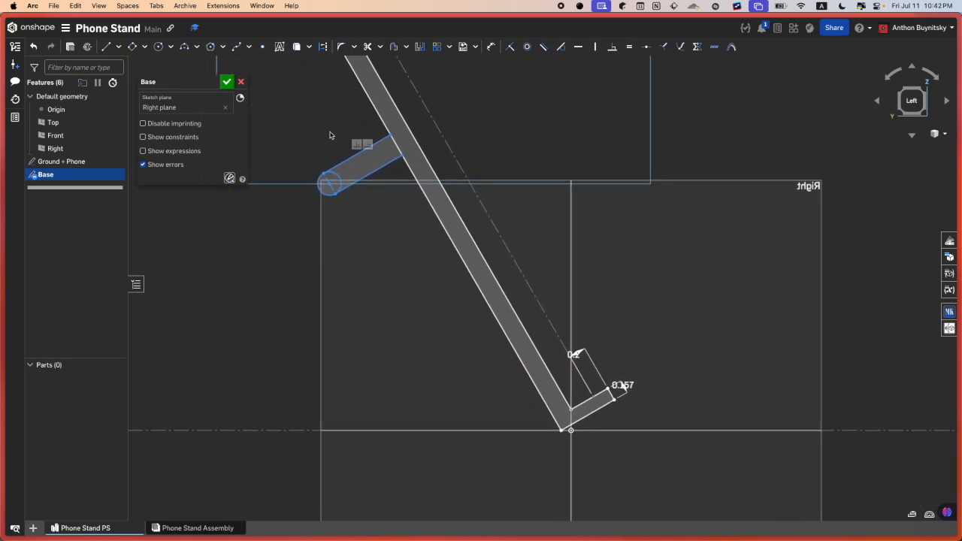
pyautogui.moveTo(329, 135); pyautogui.dragTo(382, 203, button='middle')
pyautogui.scroll(2, 381, 204)
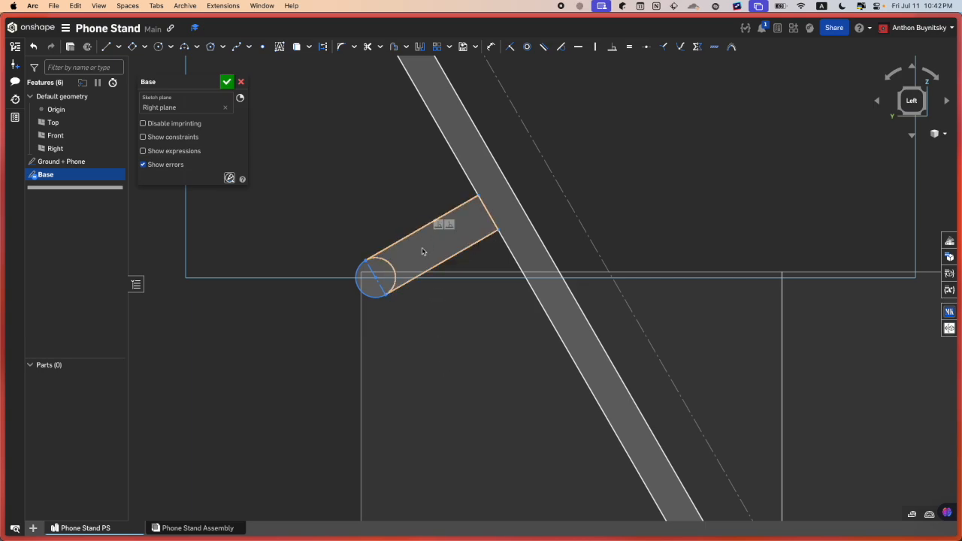
pyautogui.moveTo(375, 540); pyautogui.dragTo(421, 77)
pyautogui.doubleClick(421, 78)
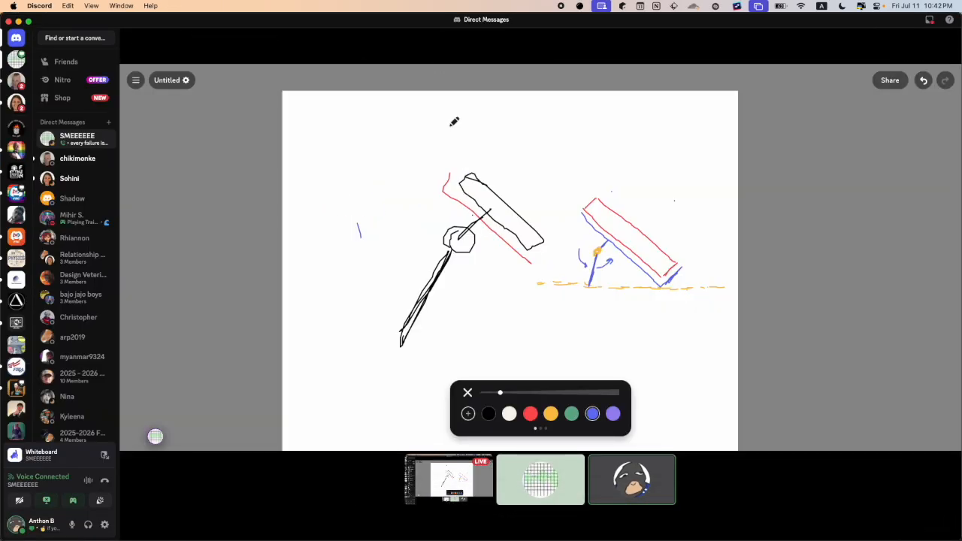
pyautogui.scroll(-3, 517, 235)
pyautogui.scroll(-3, 504, 257)
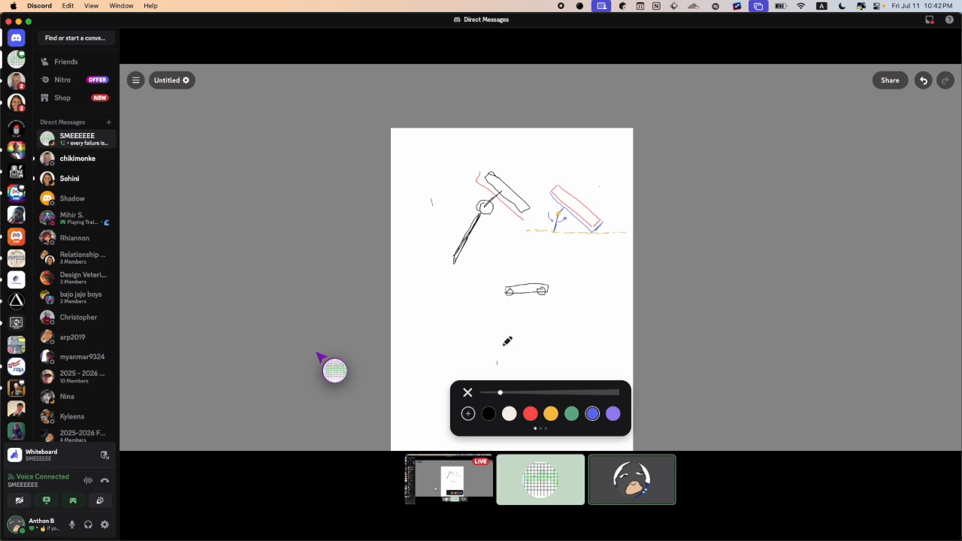
pyautogui.scroll(4, 513, 323)
pyautogui.scroll(3, 519, 289)
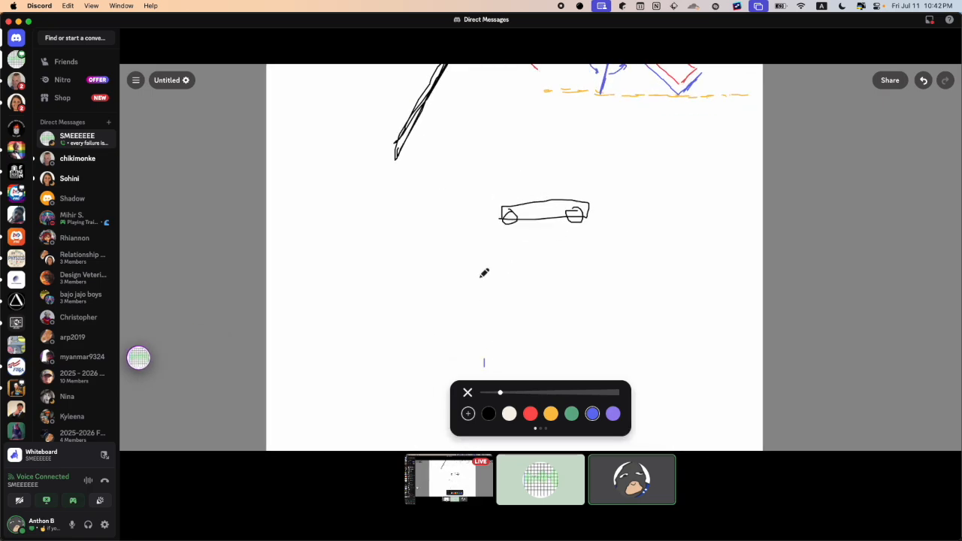
pyautogui.hotkey('ctrl', 'Up')
pyautogui.click(344, 193)
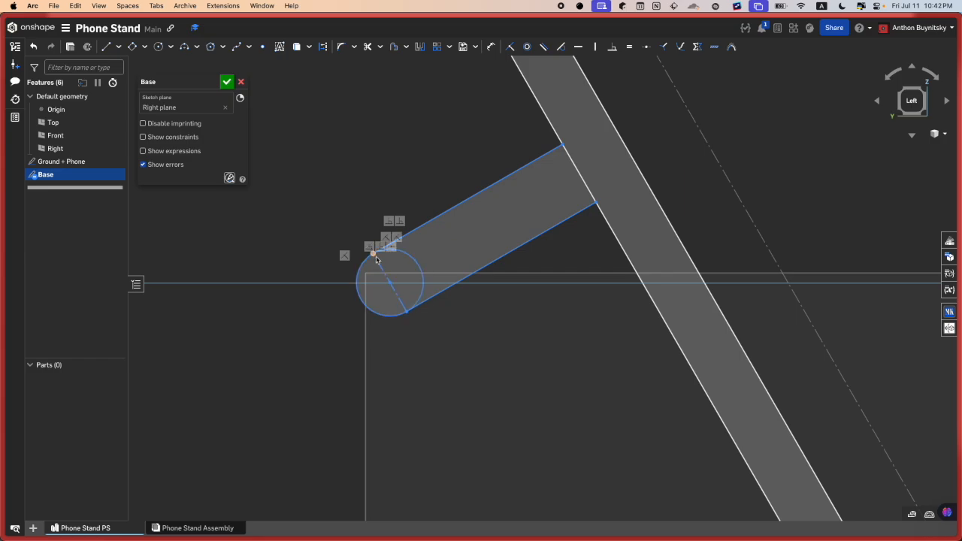
pyautogui.moveTo(380, 246); pyautogui.dragTo(374, 260)
# Step: Switch to the Discord whiteboard and sketch a blue double-outlined circle with a long blue rectangle underneath, below the existing drawings
pyautogui.hotkey('ctrl', 'Up')
pyautogui.click(366, 188)
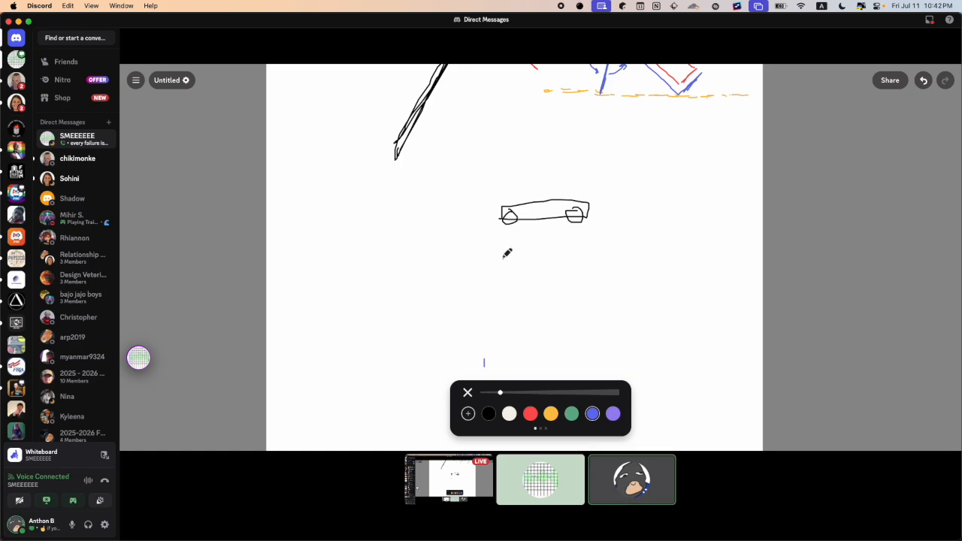
pyautogui.moveTo(507, 253); pyautogui.dragTo(499, 250)
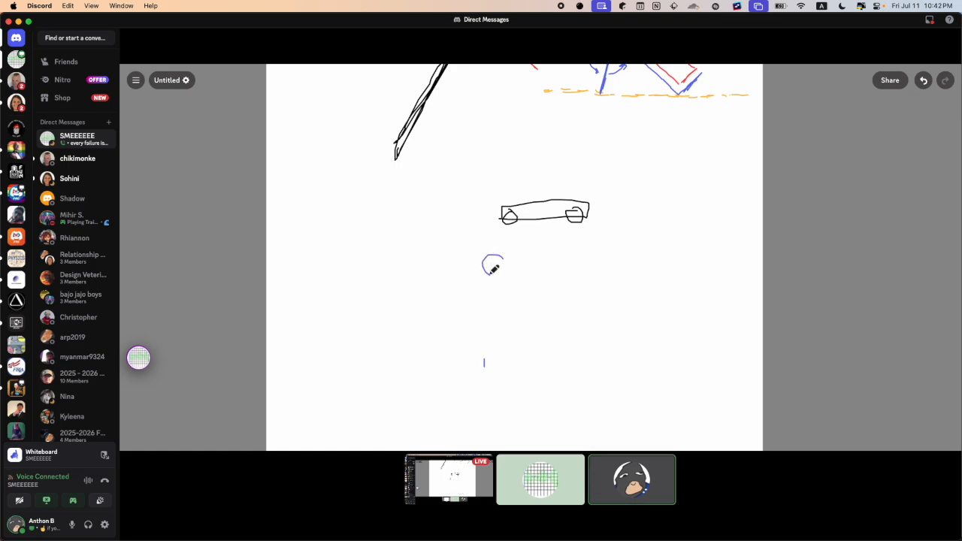
pyautogui.moveTo(506, 260); pyautogui.dragTo(495, 255)
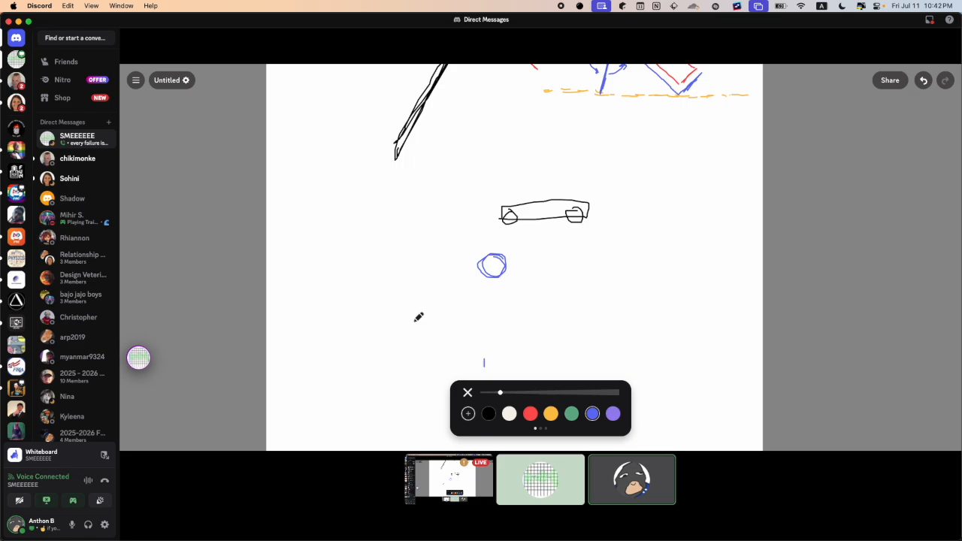
pyautogui.moveTo(414, 323); pyautogui.dragTo(539, 315)
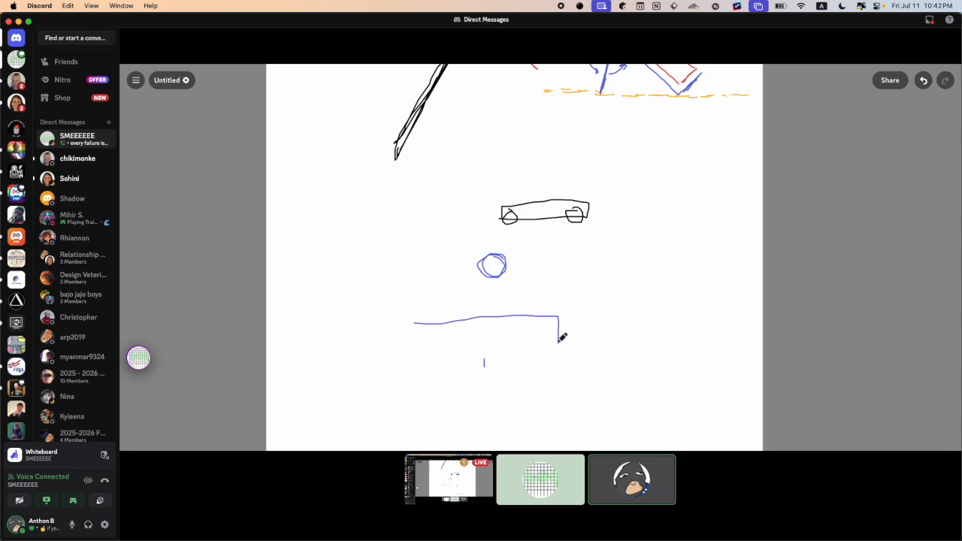
pyautogui.moveTo(437, 338)
pyautogui.mouseDown()
pyautogui.moveTo(415, 342)
pyautogui.moveTo(418, 320)
pyautogui.mouseUp()
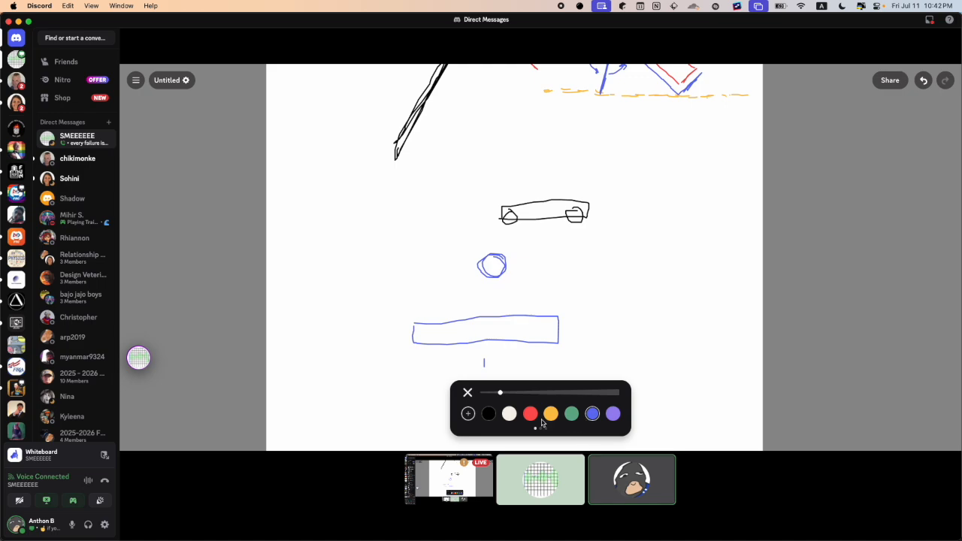
# Step: Draw two black concentric outlines around the blue circle on the whiteboard, undoing and redrawing the outer one
pyautogui.click(488, 412)
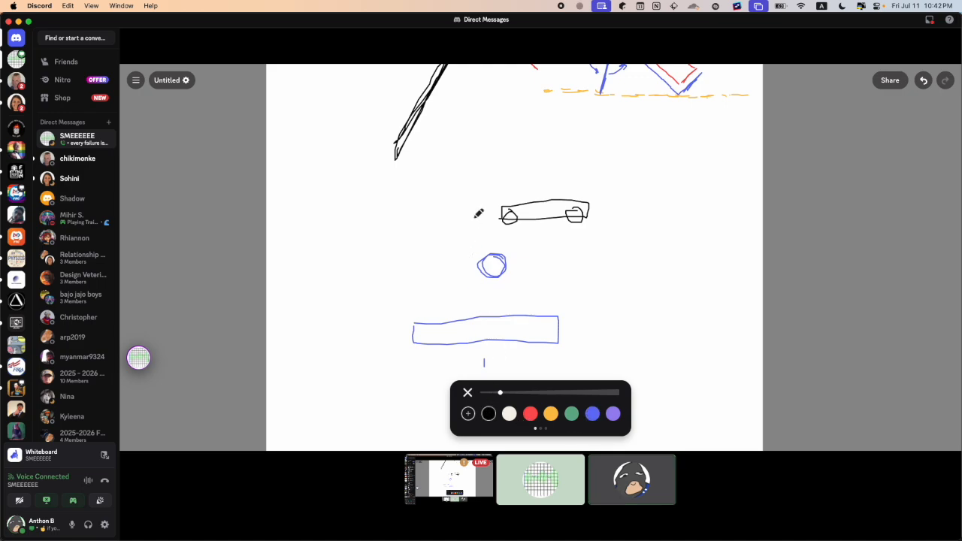
pyautogui.moveTo(505, 243); pyautogui.dragTo(472, 251)
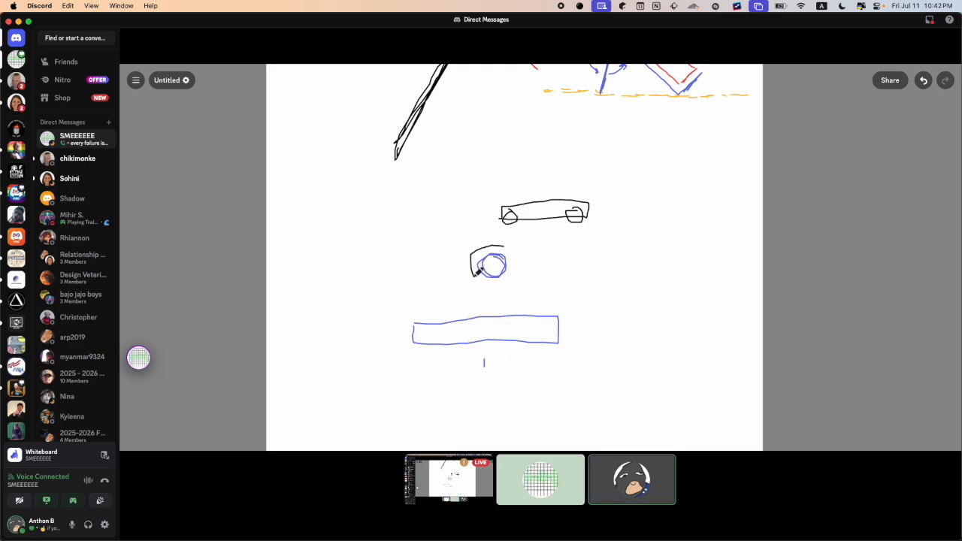
pyautogui.moveTo(512, 279)
pyautogui.mouseDown()
pyautogui.moveTo(508, 239)
pyautogui.moveTo(467, 238)
pyautogui.mouseUp()
pyautogui.moveTo(499, 303)
pyautogui.mouseDown()
pyautogui.moveTo(531, 245)
pyautogui.moveTo(503, 235)
pyautogui.mouseUp()
pyautogui.press('super+z')
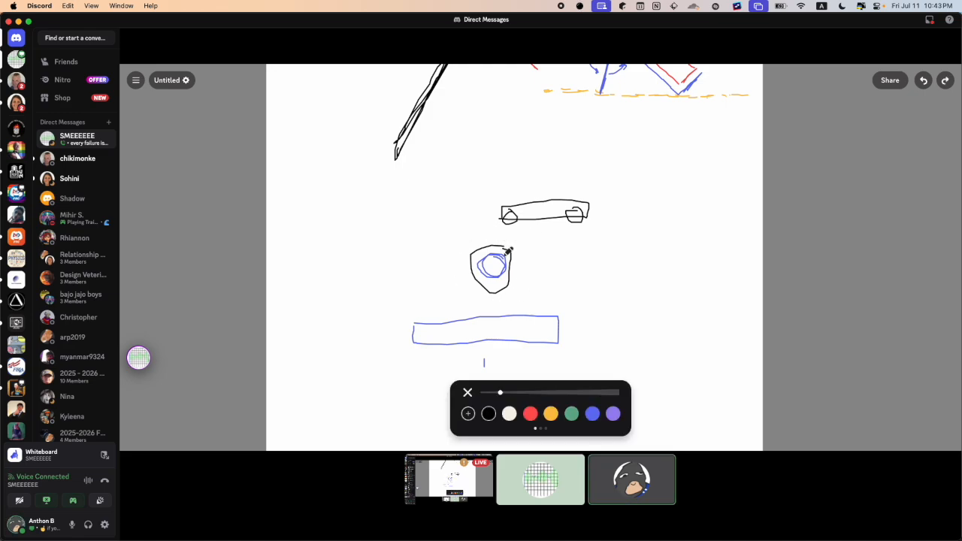
pyautogui.moveTo(501, 236); pyautogui.dragTo(469, 248)
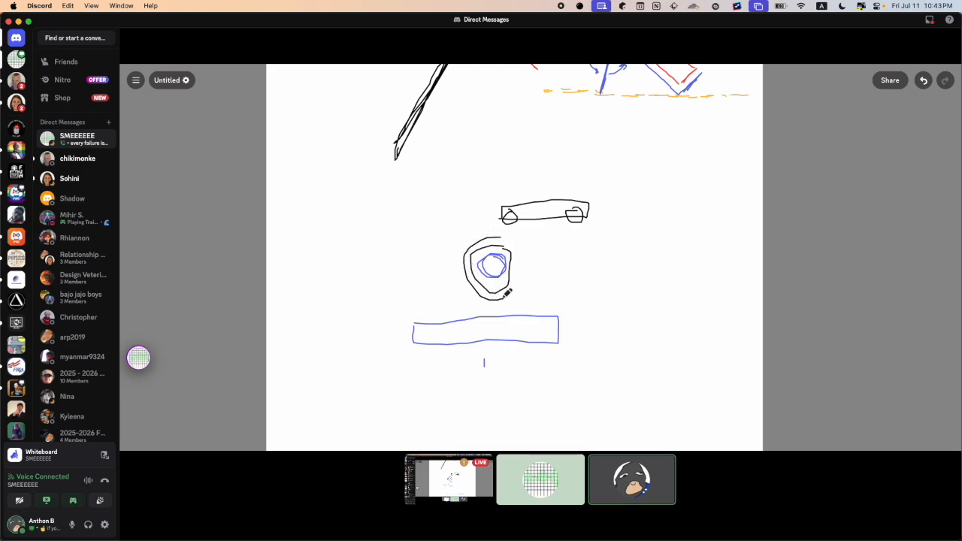
pyautogui.moveTo(519, 283)
pyautogui.mouseDown()
pyautogui.moveTo(522, 245)
pyautogui.moveTo(502, 230)
pyautogui.mouseUp()
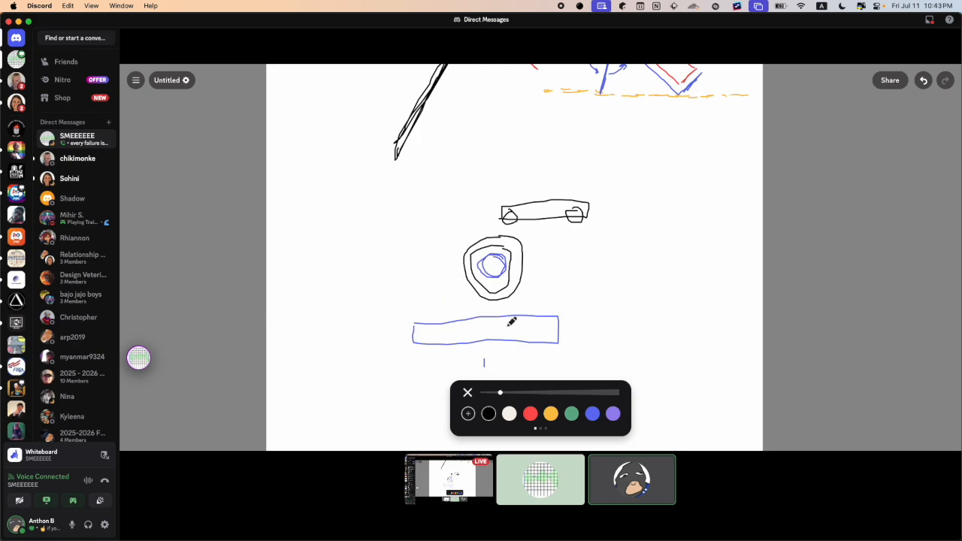
# Step: Return to the Arc browser, go to the Onshape documents page and open the Cookbook Holder document
pyautogui.hotkey('ctrl', 'Up')
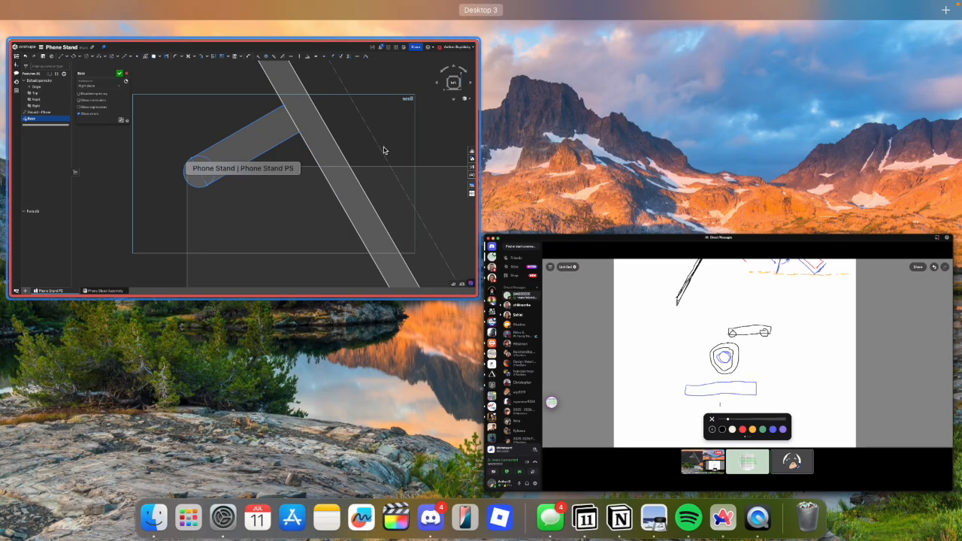
pyautogui.click(383, 150)
pyautogui.moveTo(3, 331)
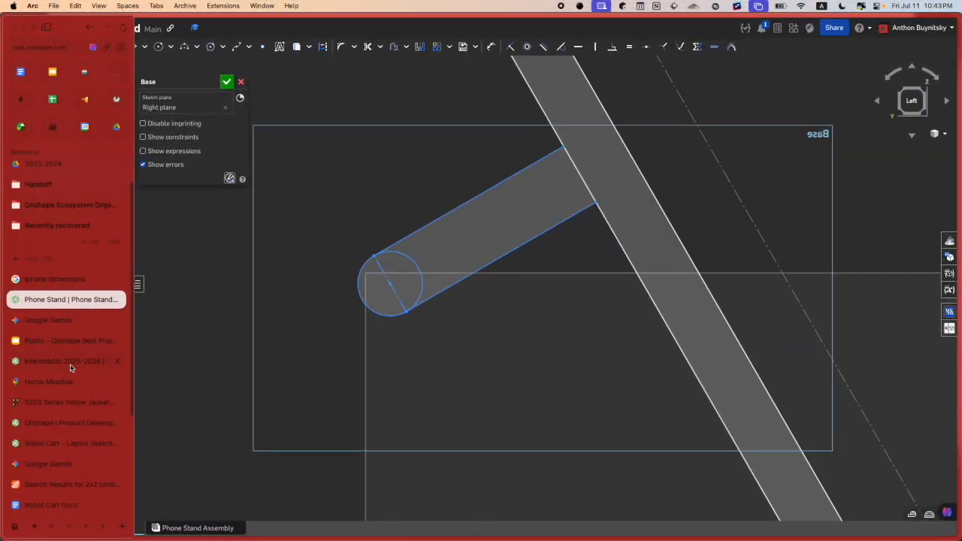
pyautogui.click(66, 422)
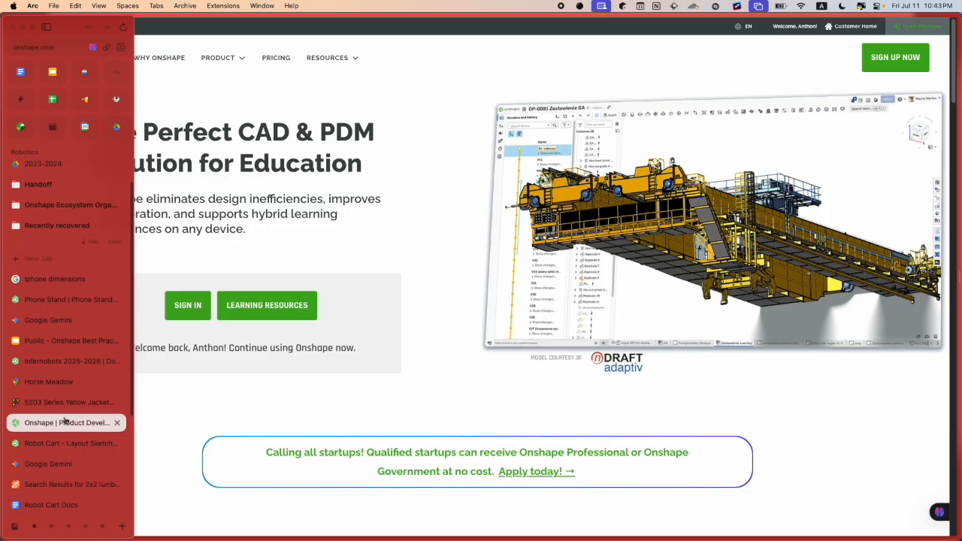
pyautogui.click(924, 28)
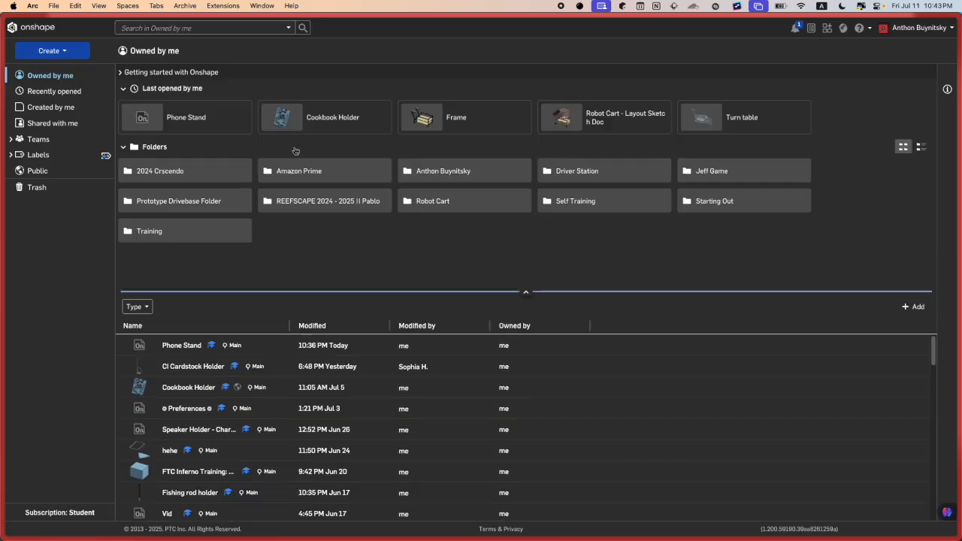
pyautogui.click(190, 388)
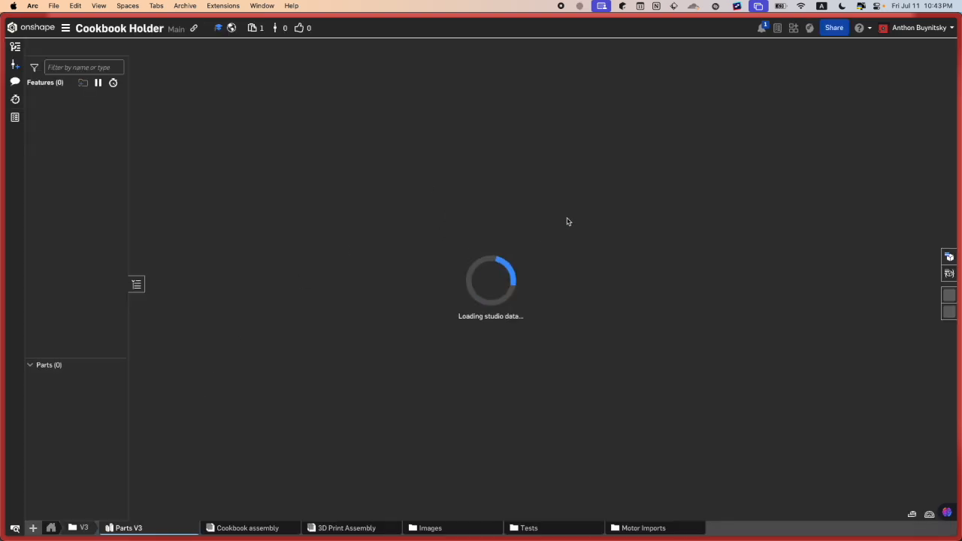
# Step: Examine the hinge joint between the Stand and the Base at the back of the Cookbook Holder
pyautogui.moveTo(663, 215); pyautogui.dragTo(511, 214, button='right')
pyautogui.scroll(7, 664, 213)
pyautogui.scroll(3, 646, 191)
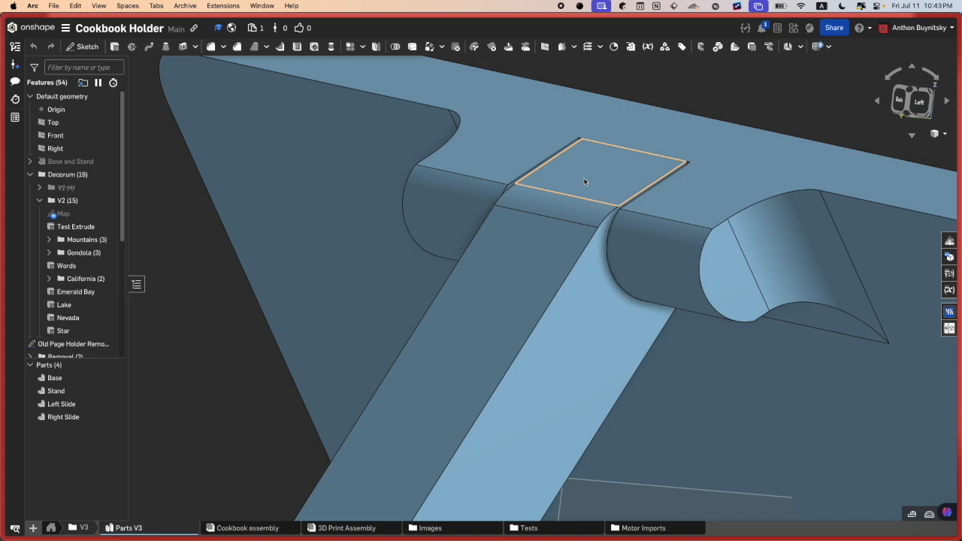
pyautogui.scroll(-5, 579, 295)
pyautogui.click(579, 297)
pyautogui.scroll(3, 526, 171)
pyautogui.scroll(-3, 526, 172)
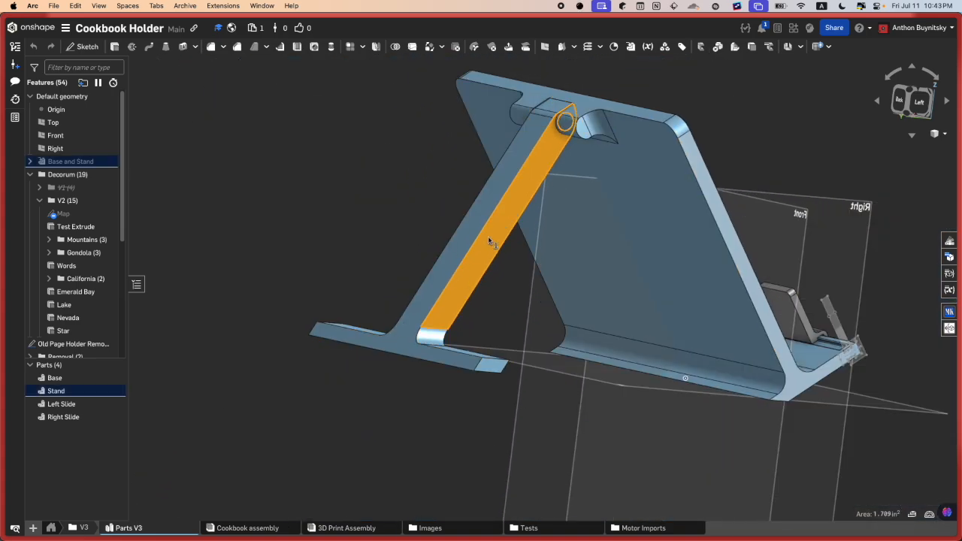
pyautogui.click(453, 206)
pyautogui.scroll(5, 559, 89)
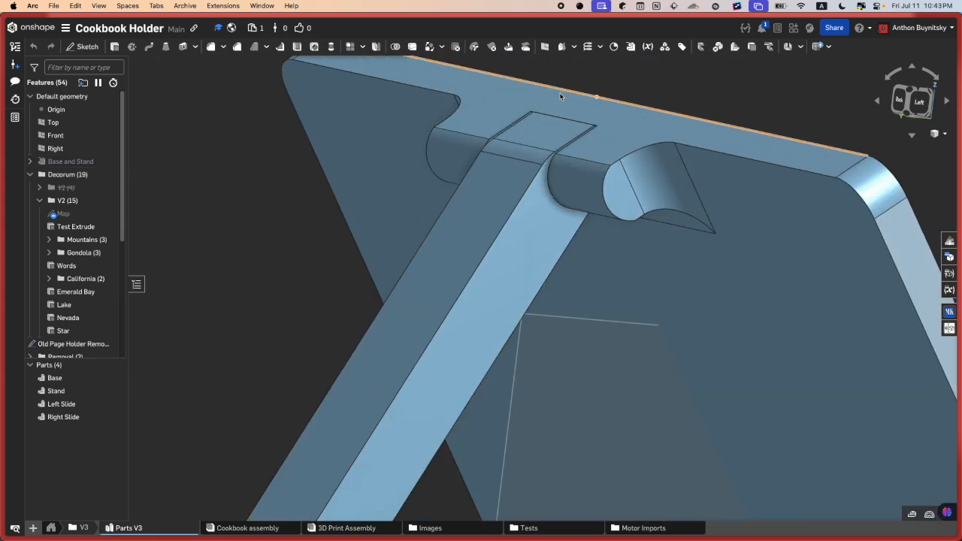
# Step: Section the hinge from the knuckle's flat end face with an offset of -0.7 in and view it from the left
pyautogui.hotkey('shift', 'x')
pyautogui.click(618, 200)
pyautogui.moveTo(618, 200); pyautogui.dragTo(601, 159, button='right')
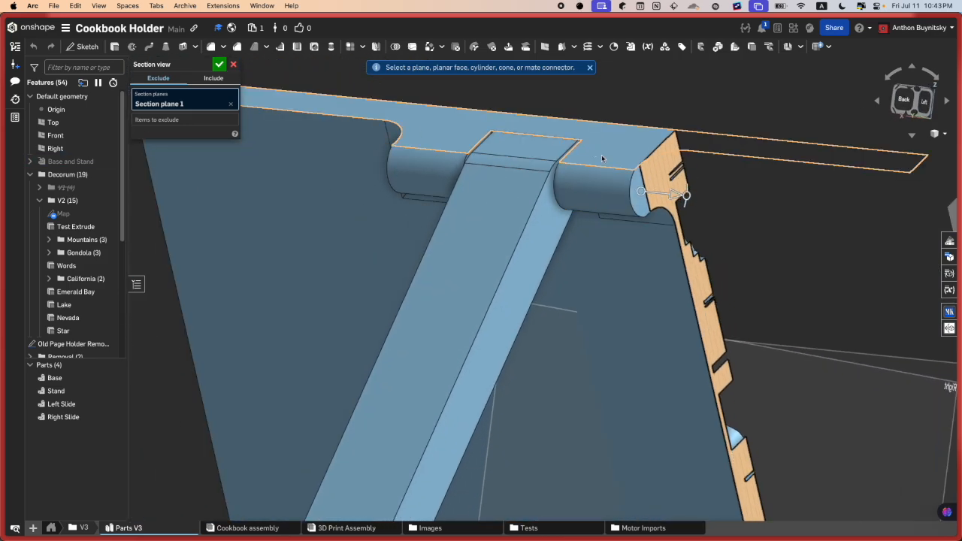
pyautogui.moveTo(680, 194); pyautogui.dragTo(594, 187)
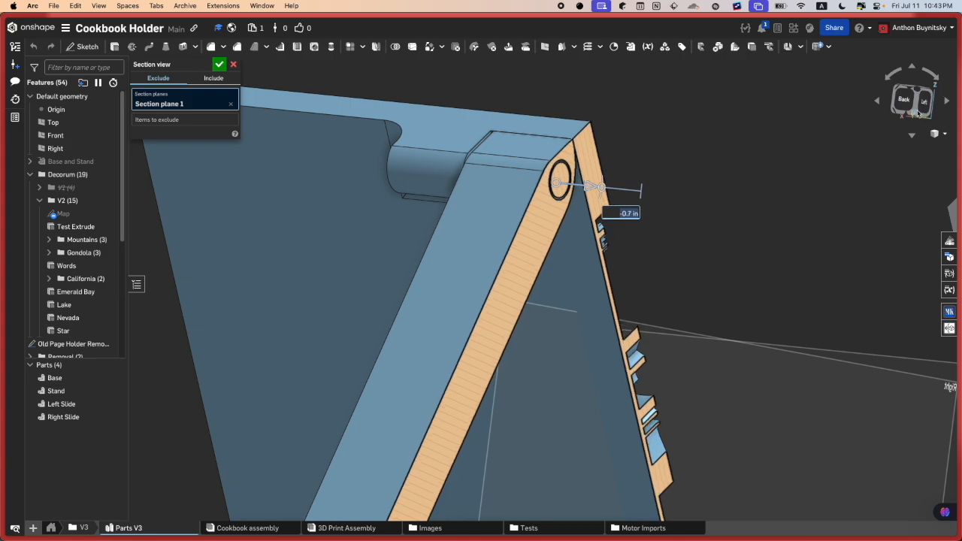
pyautogui.click(918, 113)
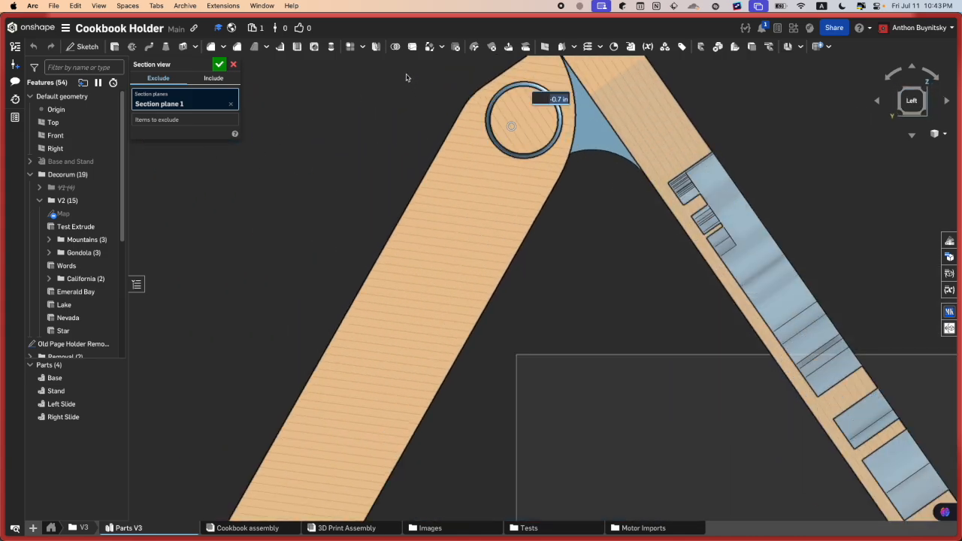
# Step: Move the Cookbook Holder browser tab directly below Phone Stand and compare its hinge section with the Base sketch's arm
pyautogui.moveTo(7, 257)
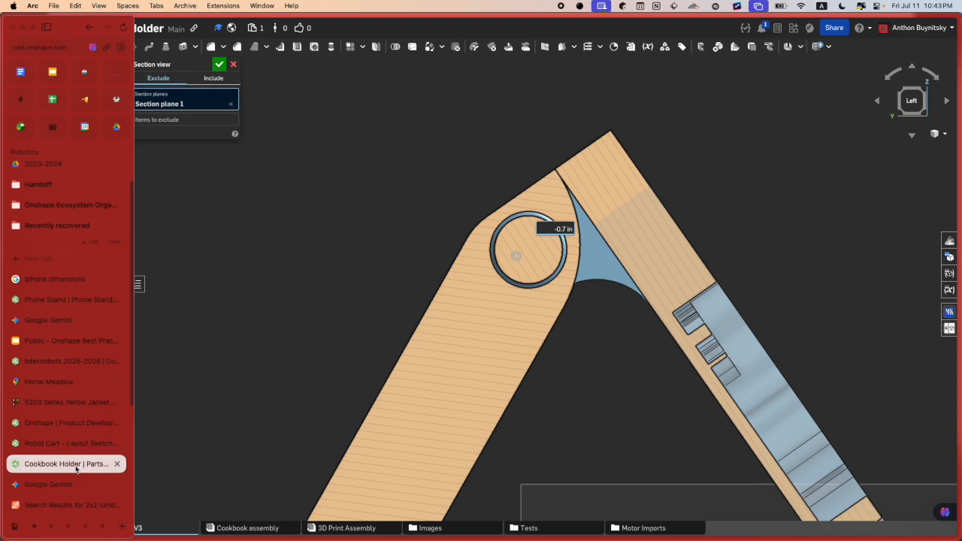
pyautogui.moveTo(76, 469); pyautogui.dragTo(72, 308)
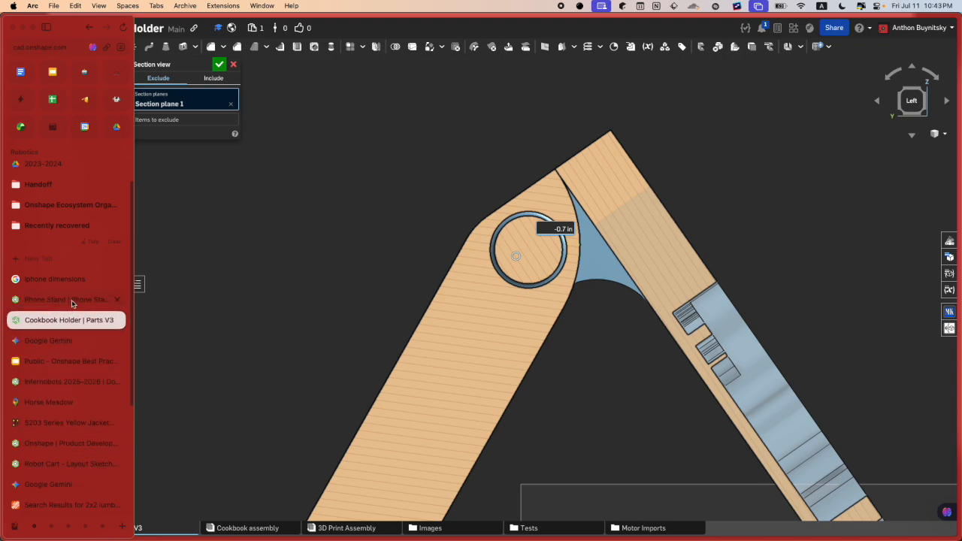
pyautogui.scroll(3, 515, 231)
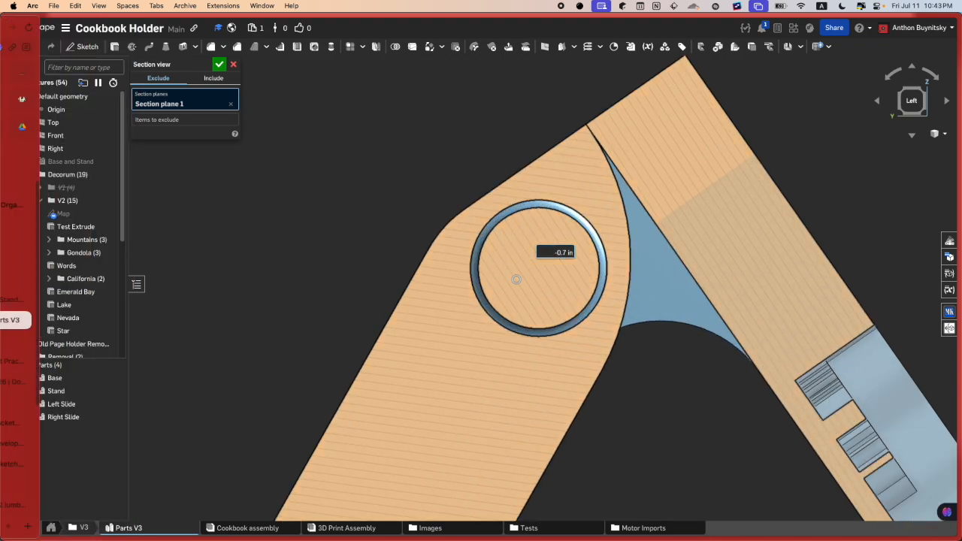
pyautogui.moveTo(4, 289)
pyautogui.click(31, 299)
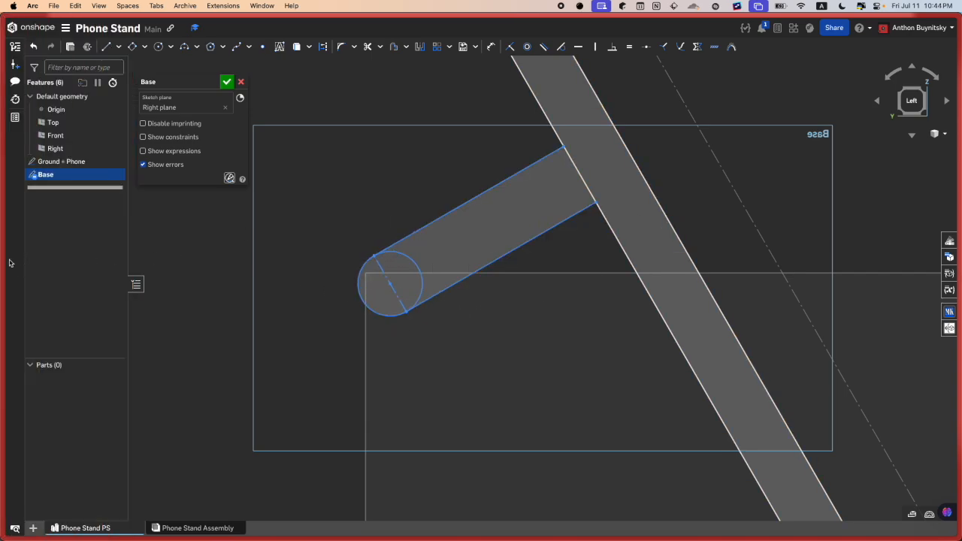
pyautogui.moveTo(3, 263)
pyautogui.click(40, 323)
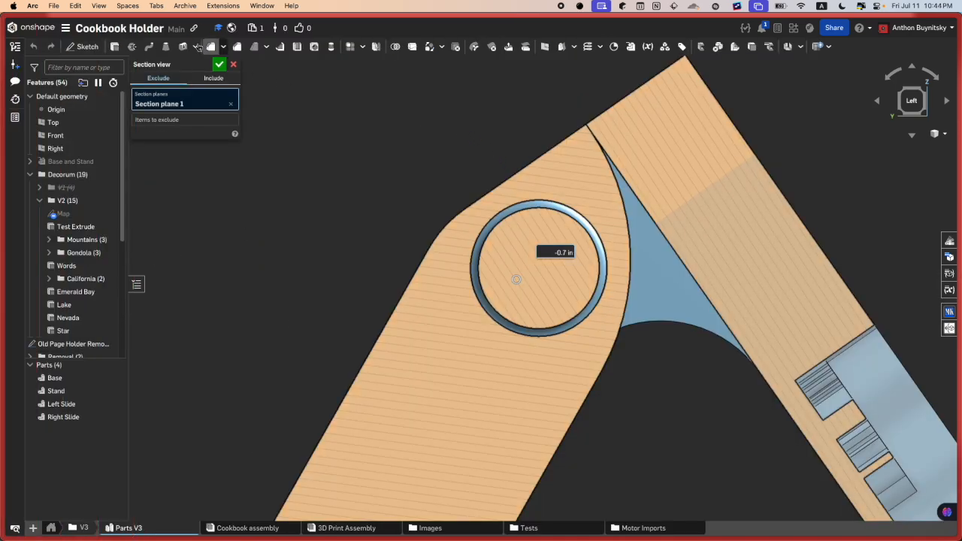
# Step: Close the section view, hide the Stand part and examine the hinge pin on the Cookbook Holder's Base
pyautogui.click(234, 65)
pyautogui.click(428, 399)
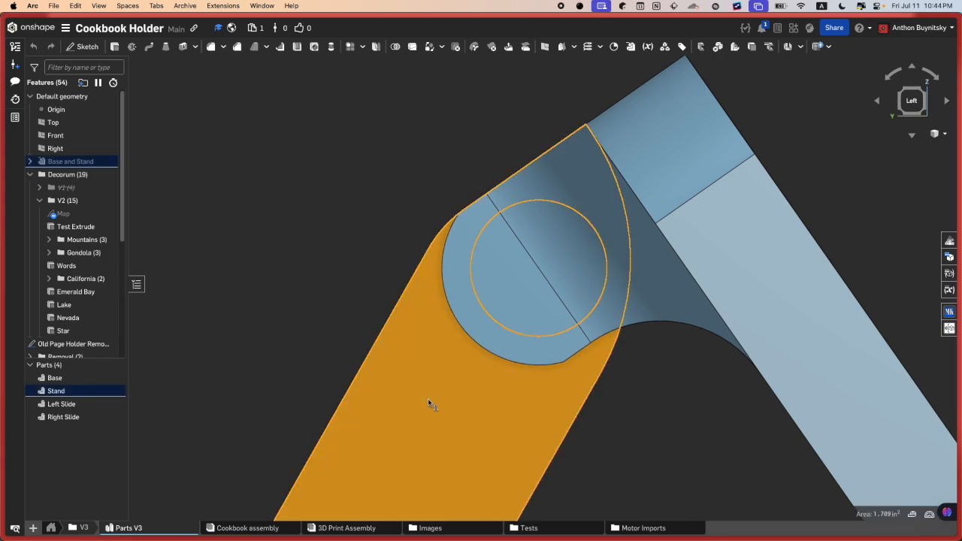
pyautogui.press('y')
pyautogui.moveTo(481, 280); pyautogui.dragTo(521, 278, button='right')
pyautogui.moveTo(178, 294); pyautogui.dragTo(564, 288, button='middle')
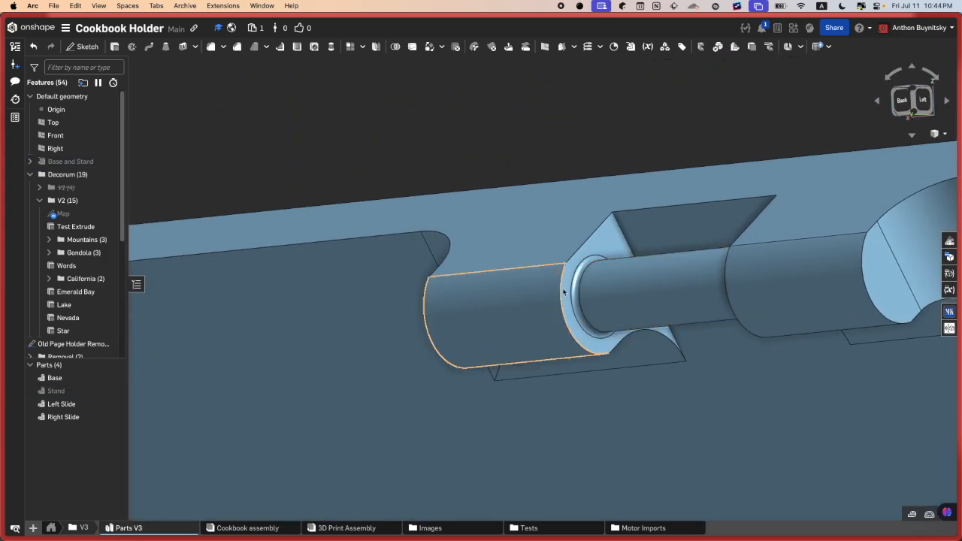
# Step: Show the Stand part again, hide the Base and examine the Stand's hinge hole and rounded upper end
pyautogui.hotkey('shift', 'y')
pyautogui.moveTo(644, 267); pyautogui.dragTo(692, 266, button='right')
pyautogui.click(733, 263)
pyautogui.press('y')
pyautogui.scroll(3, 694, 270)
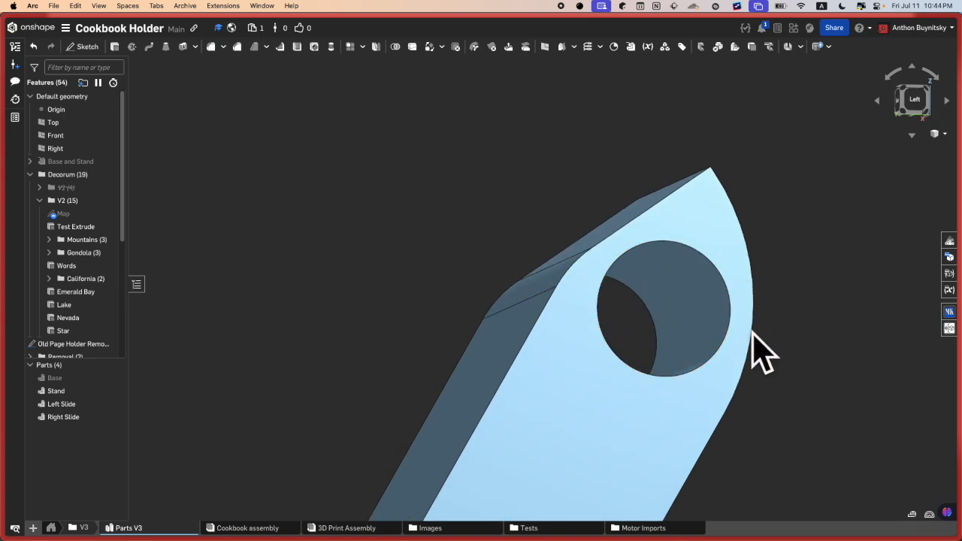
# Step: Show the Cookbook Holder's hidden Base part again and return to the Phone Stand document
pyautogui.moveTo(712, 237); pyautogui.dragTo(673, 131, button='middle')
pyautogui.scroll(-3, 673, 131)
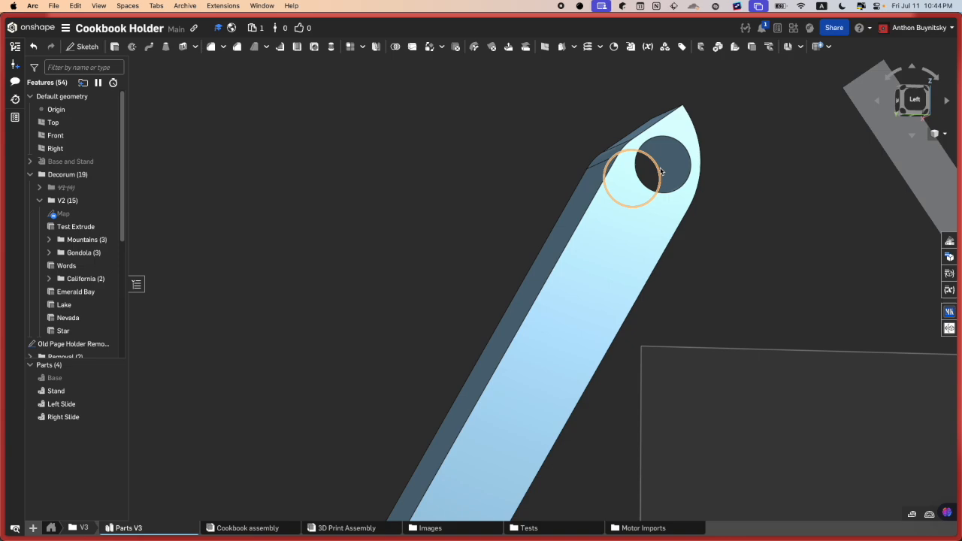
pyautogui.hotkey('shift', 'y')
pyautogui.moveTo(33, 212)
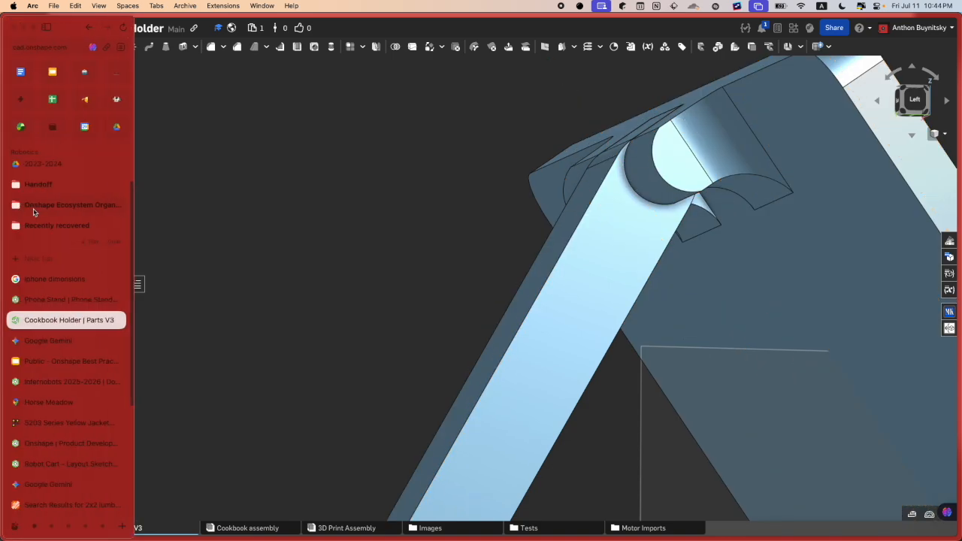
pyautogui.click(46, 300)
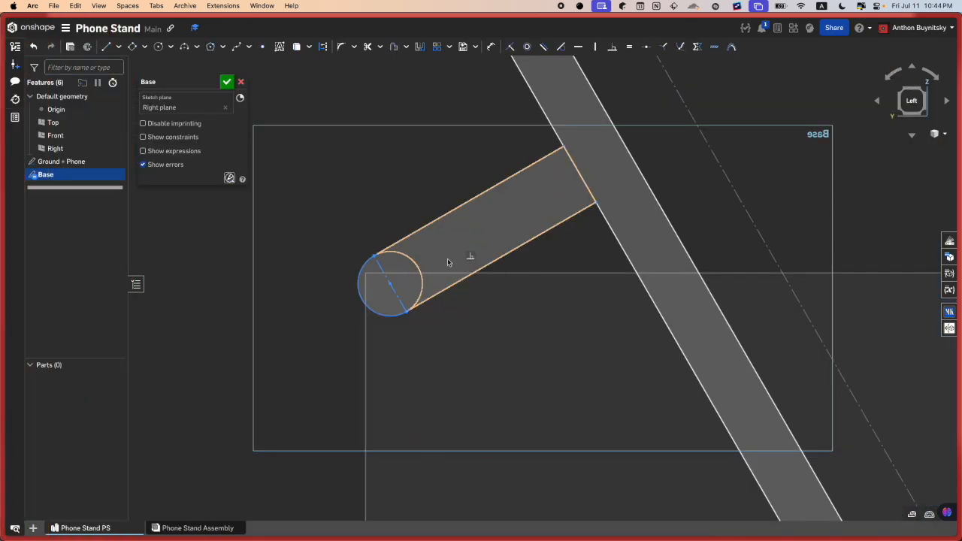
# Step: Dimension the rear hinge arm from the back plate's rear edge to the far side of the hinge circle at 1 in
pyautogui.click(447, 262)
pyautogui.scroll(-3, 447, 262)
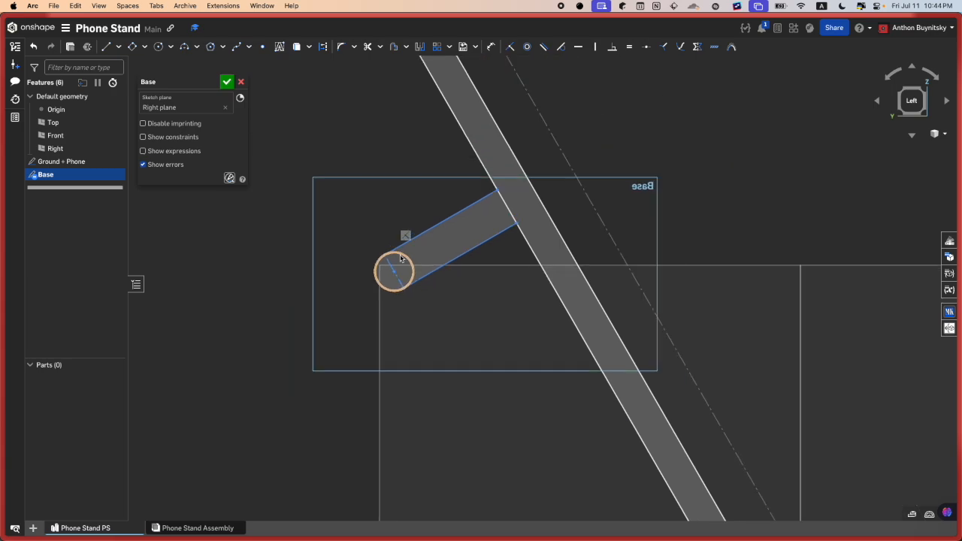
pyautogui.scroll(4, 443, 212)
pyautogui.scroll(-2, 576, 288)
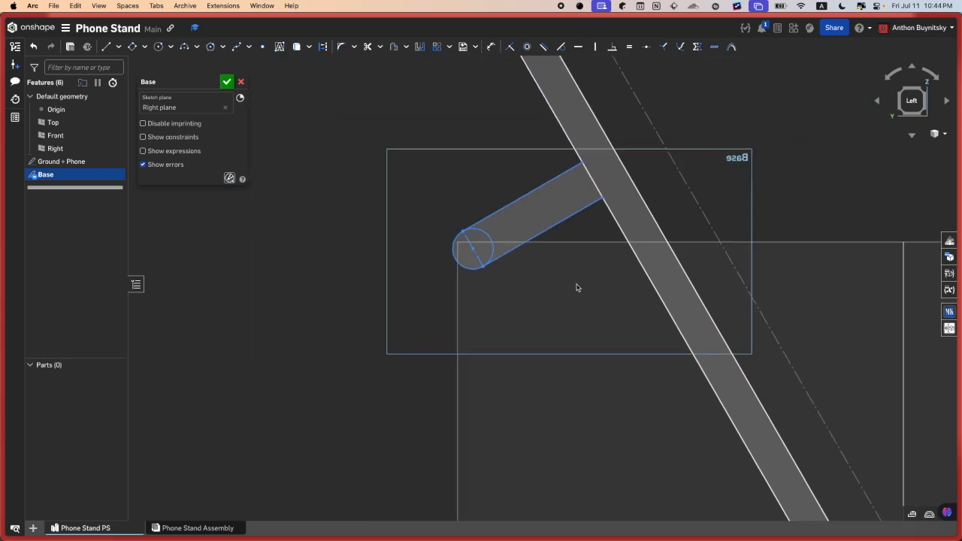
pyautogui.moveTo(576, 288); pyautogui.dragTo(459, 185, button='middle')
pyautogui.scroll(-3, 459, 184)
pyautogui.moveTo(434, 132); pyautogui.dragTo(474, 240, button='middle')
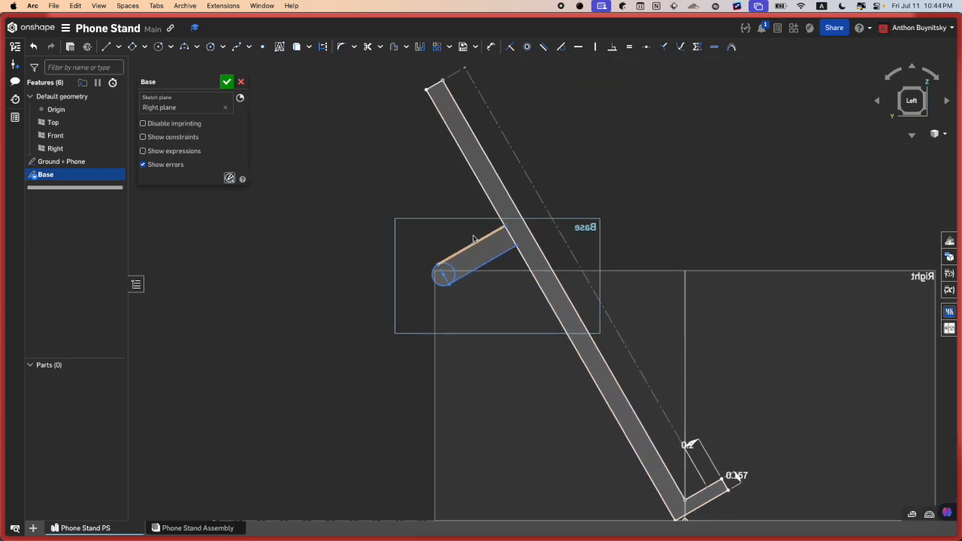
pyautogui.scroll(4, 474, 230)
pyautogui.press('d')
pyautogui.click(532, 224)
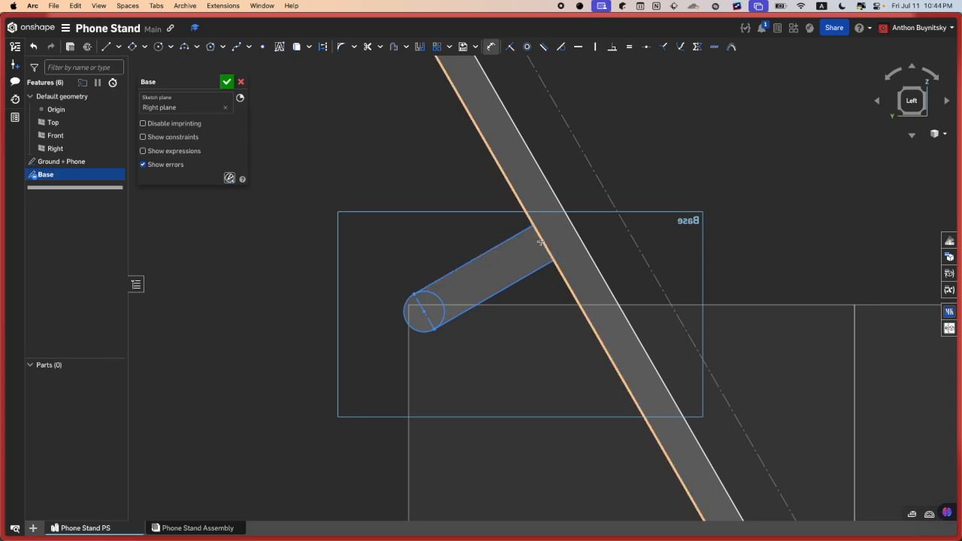
pyautogui.click(415, 328)
pyautogui.click(398, 241)
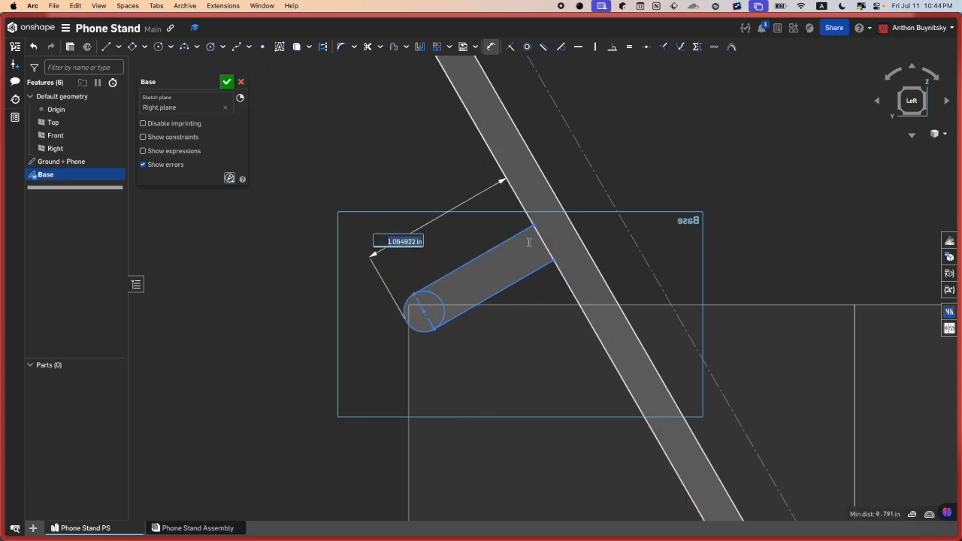
pyautogui.scroll(-3, 633, 226)
pyautogui.scroll(-1, 530, 249)
pyautogui.moveTo(530, 249); pyautogui.dragTo(556, 223, button='middle')
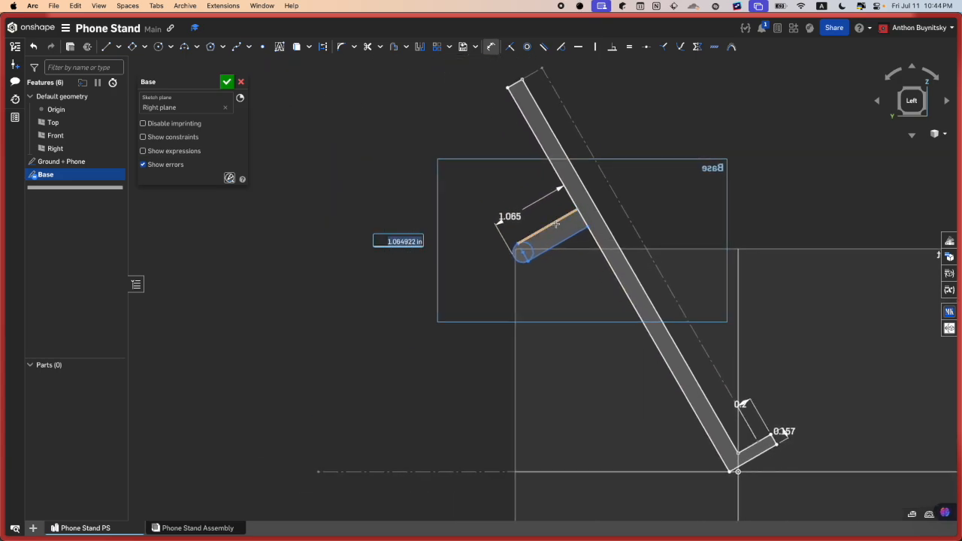
pyautogui.write('1')
pyautogui.press('Return')
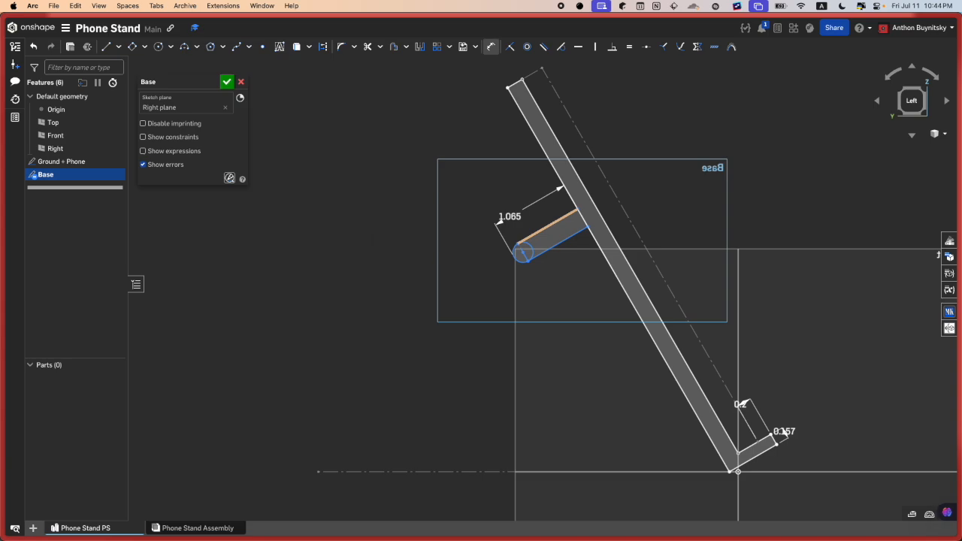
# Step: Dimension the hinge arm's thickness between its two long parallel edges at 6 mm
pyautogui.scroll(2, 564, 222)
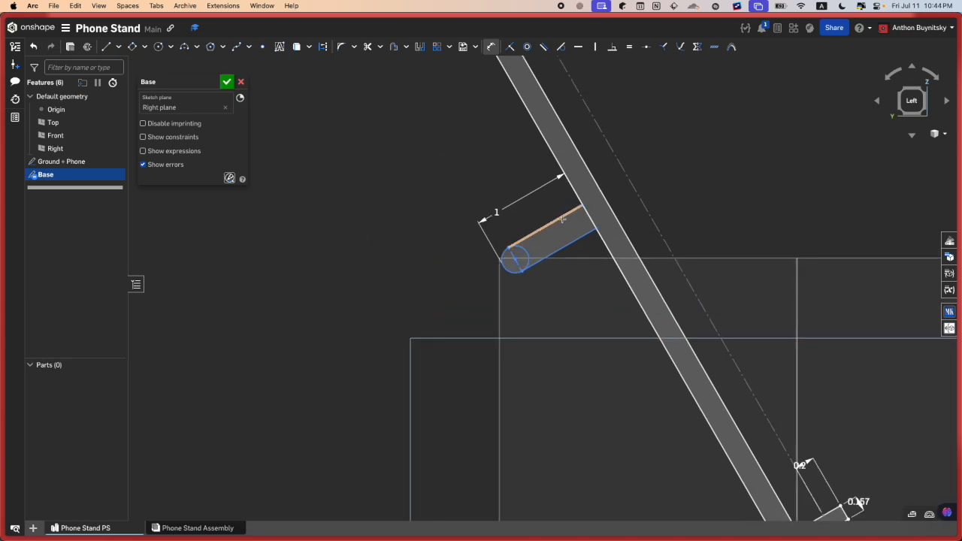
pyautogui.click(562, 217)
pyautogui.click(570, 244)
pyautogui.click(568, 230)
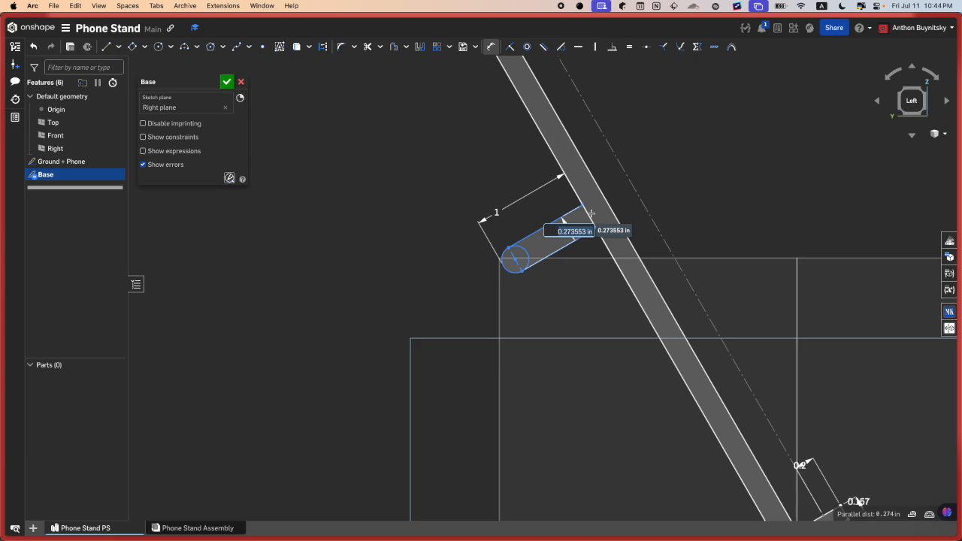
pyautogui.write('0.236')
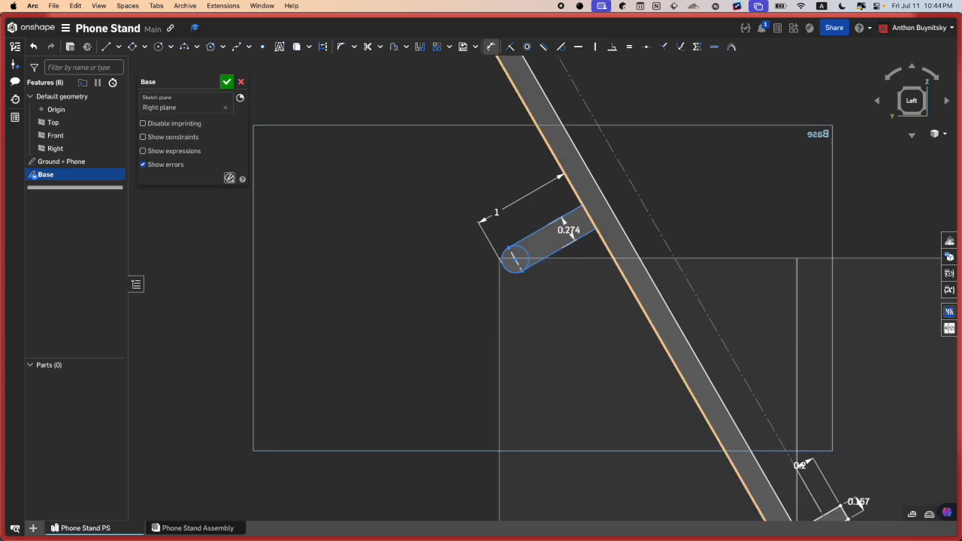
pyautogui.press('Return')
pyautogui.scroll(2, 571, 232)
pyautogui.scroll(-3, 571, 231)
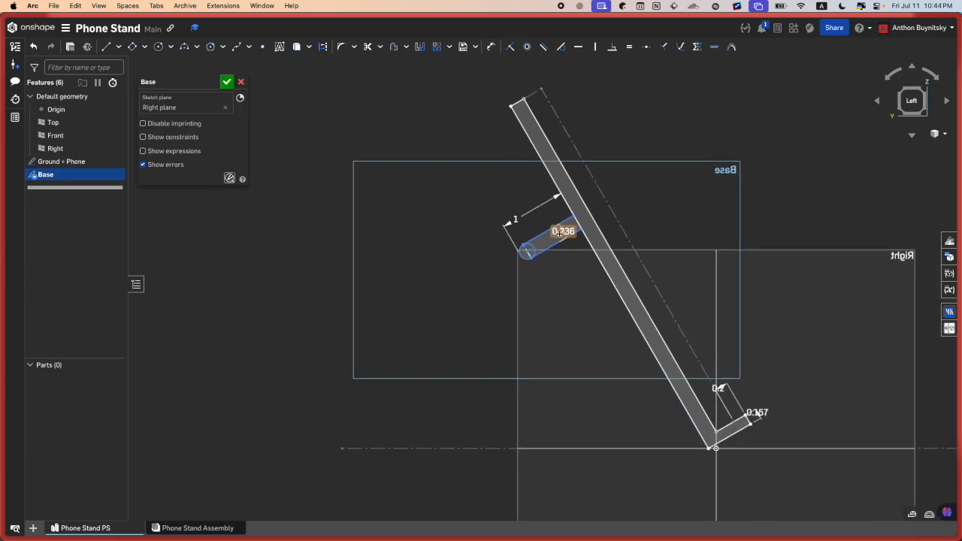
# Step: Set the hinge arm's thickness to 8 mm
pyautogui.doubleClick(539, 239)
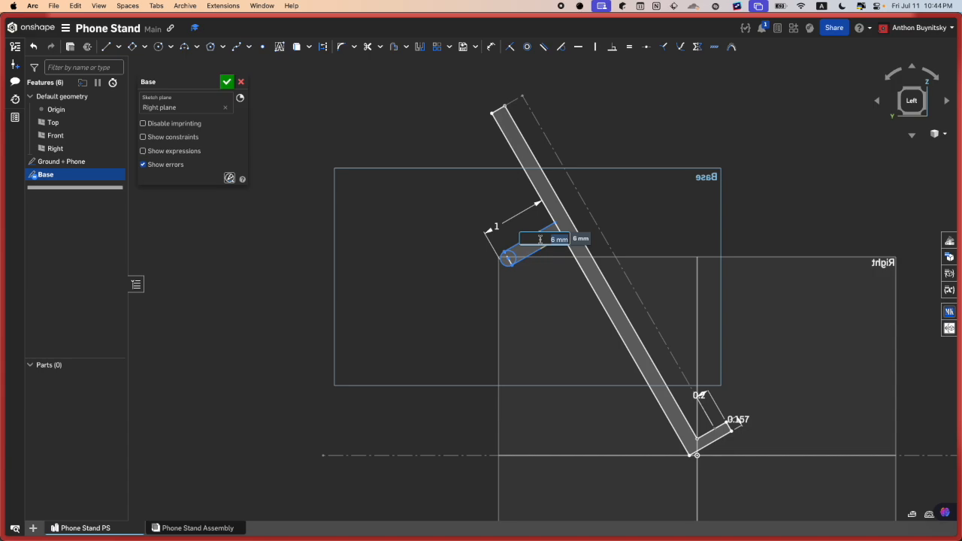
pyautogui.write('8 mm')
pyautogui.press('Return')
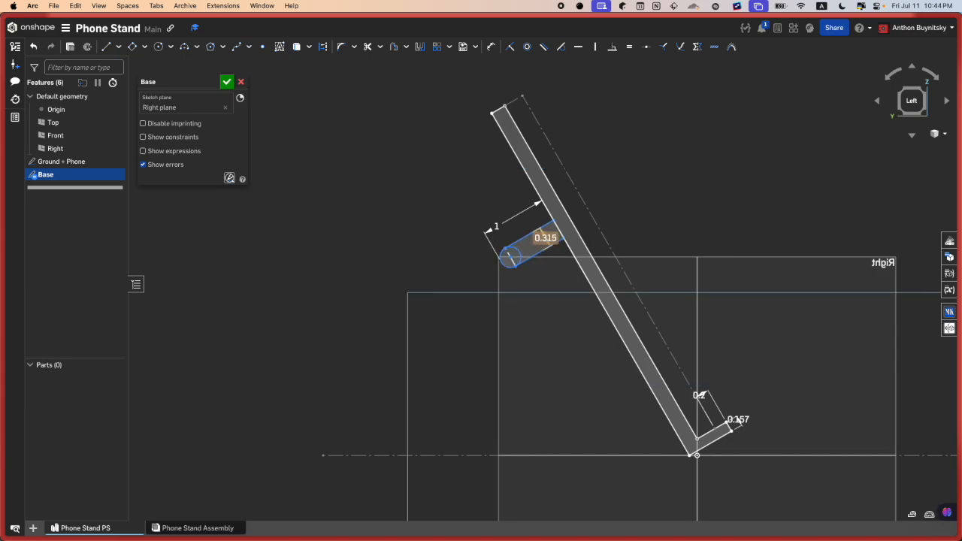
# Step: Dimension the hinge arm's lower edge 4 in from the bottom edge of the base and leave the Base sketch
pyautogui.scroll(3, 540, 237)
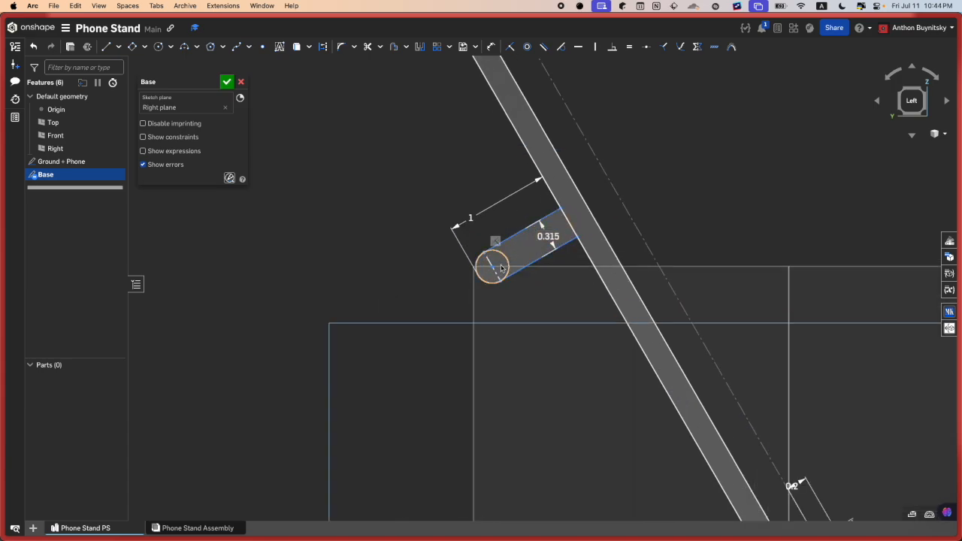
pyautogui.press('d')
pyautogui.press('Escape')
pyautogui.moveTo(493, 265)
pyautogui.mouseDown()
pyautogui.moveTo(501, 281)
pyautogui.moveTo(492, 258)
pyautogui.mouseUp()
pyautogui.scroll(-3, 492, 258)
pyautogui.moveTo(582, 364); pyautogui.dragTo(511, 366, button='middle')
pyautogui.press('d')
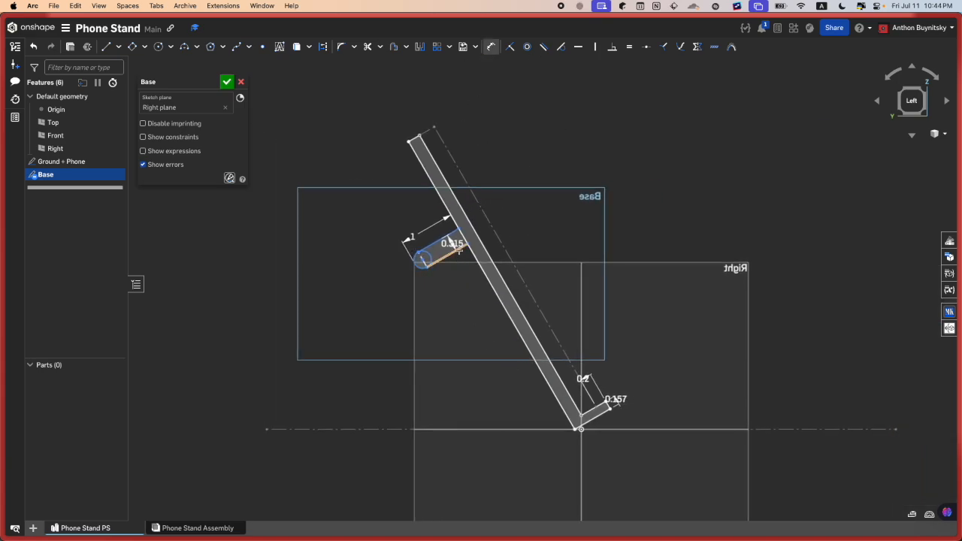
pyautogui.click(458, 250)
pyautogui.click(580, 429)
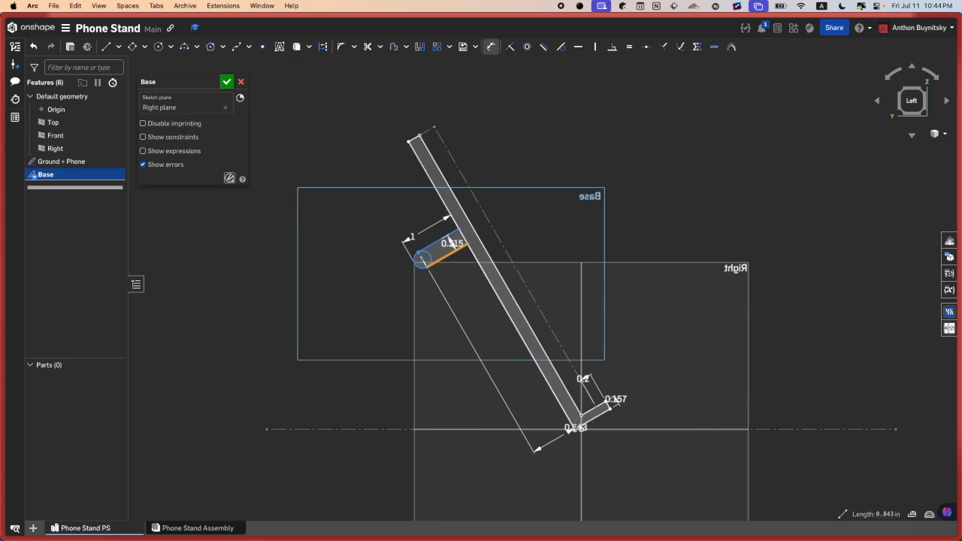
pyautogui.click(466, 299)
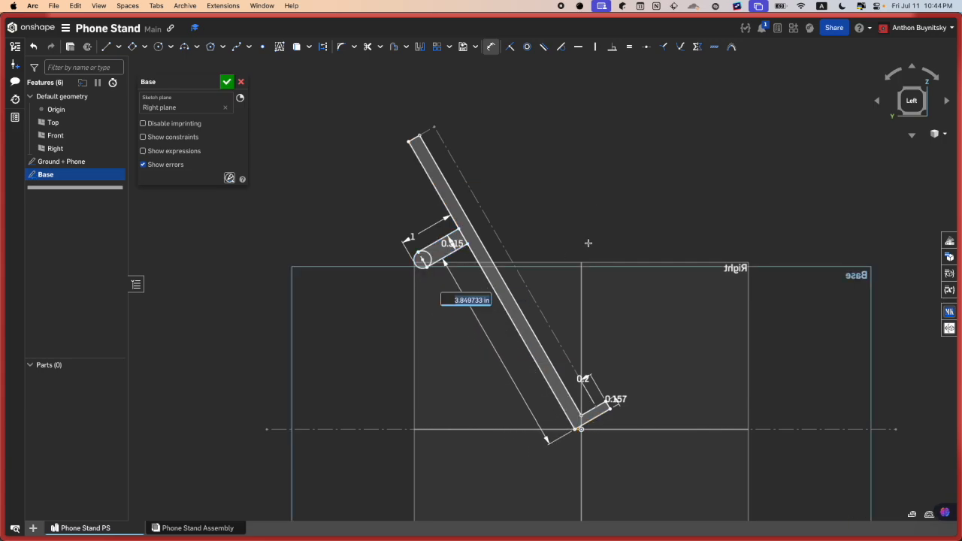
pyautogui.write('4')
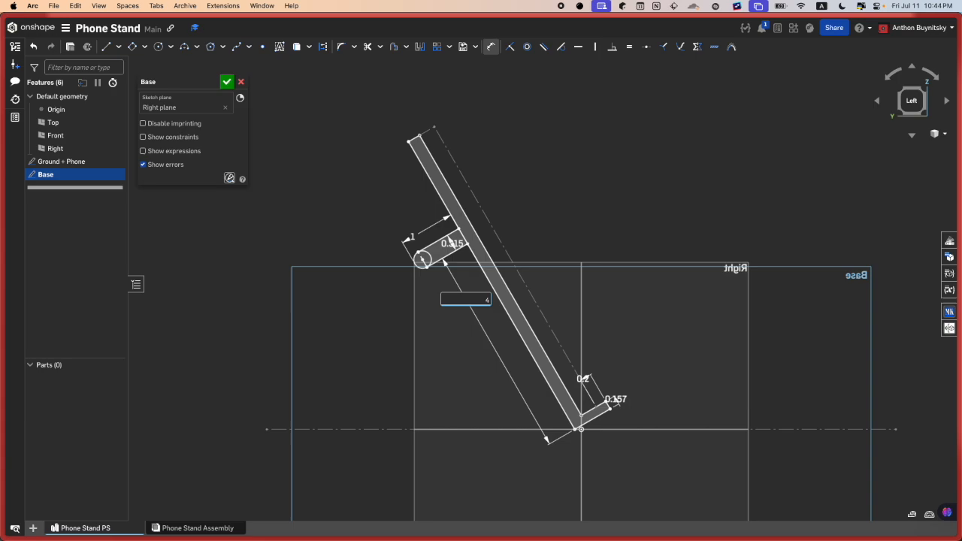
pyautogui.press('Return')
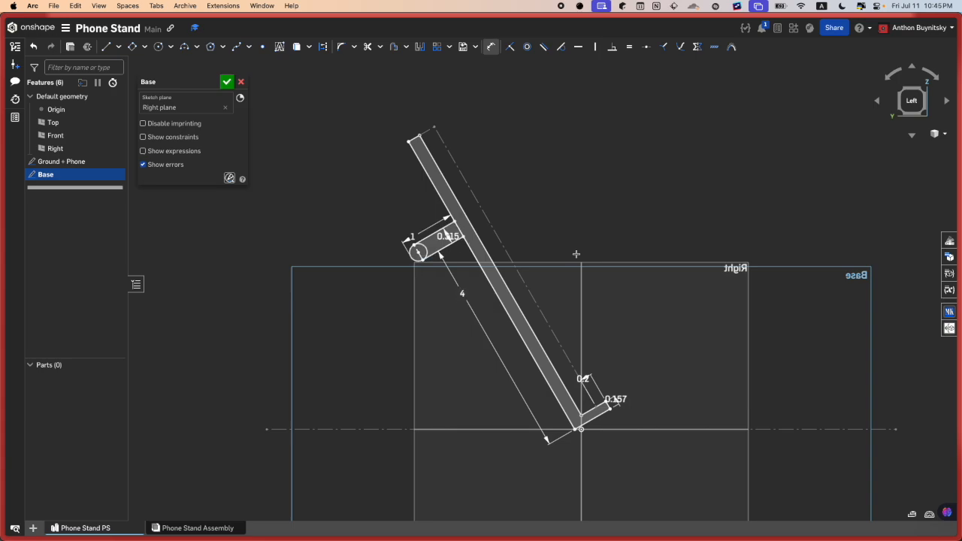
pyautogui.scroll(3, 556, 210)
pyautogui.scroll(-8, 567, 218)
pyautogui.press('Escape')
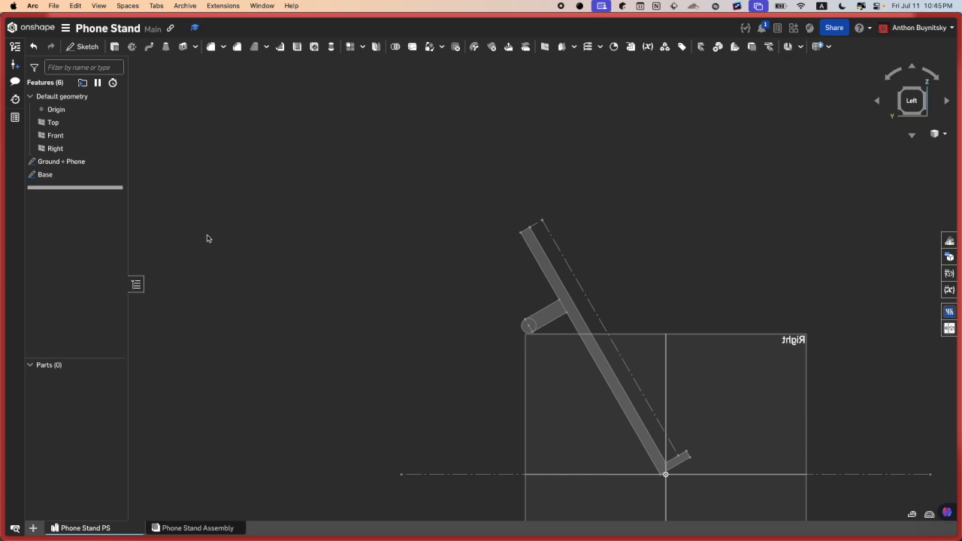
# Step: Reopen the Base and Ground + Phone sketches in turn to review their dimensions and close them
pyautogui.doubleClick(84, 175)
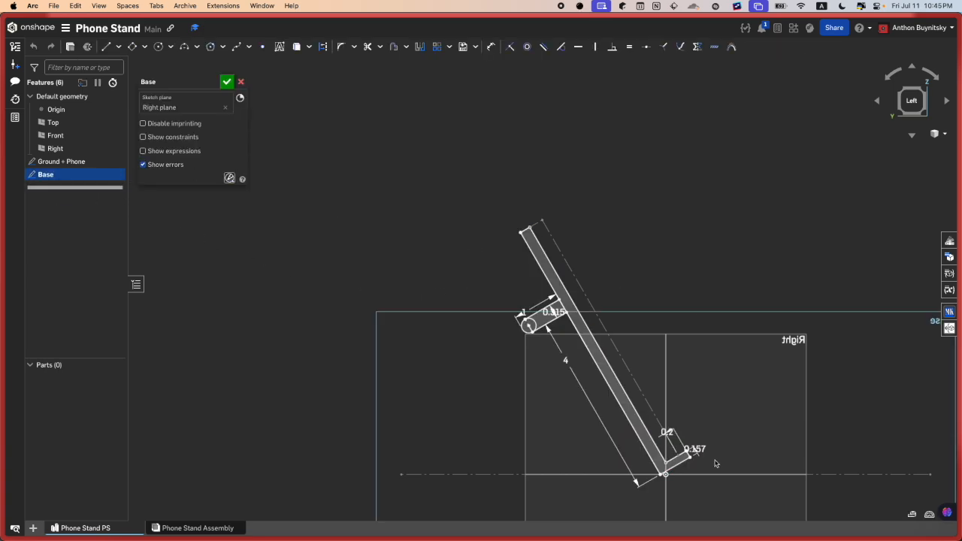
pyautogui.scroll(3, 594, 390)
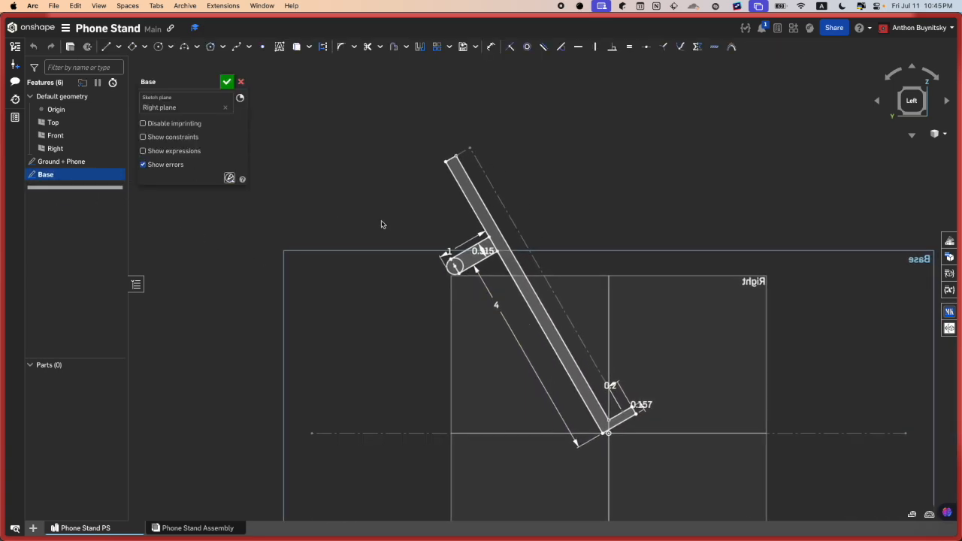
pyautogui.scroll(3, 526, 241)
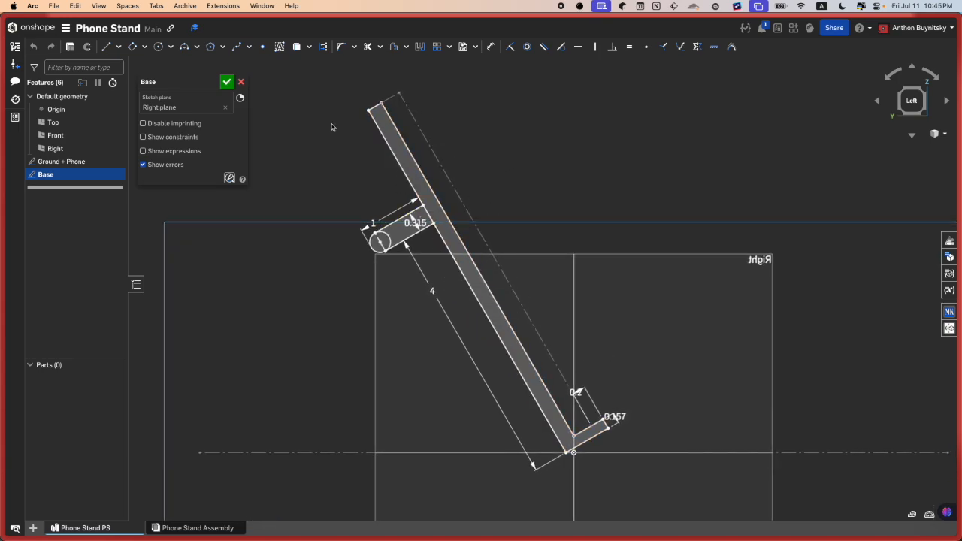
pyautogui.click(228, 84)
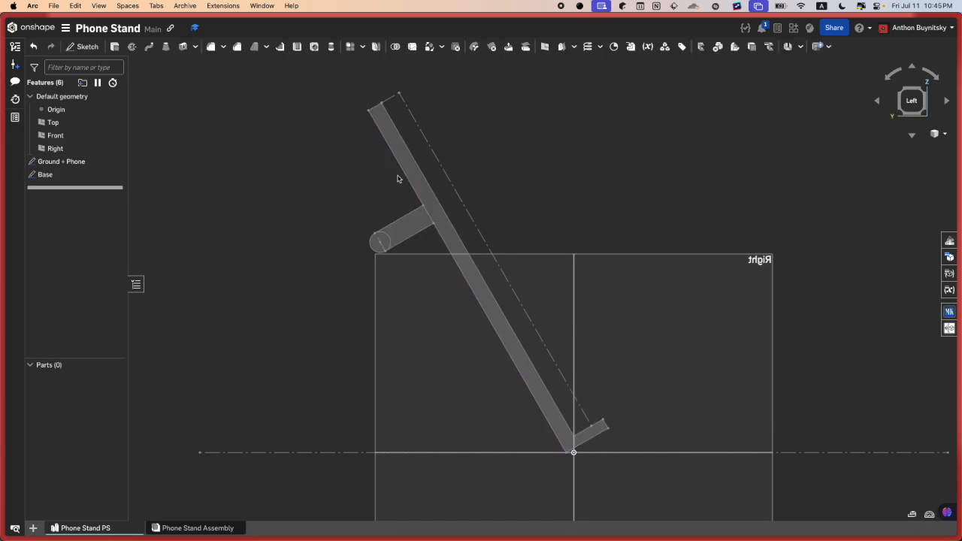
pyautogui.doubleClick(63, 162)
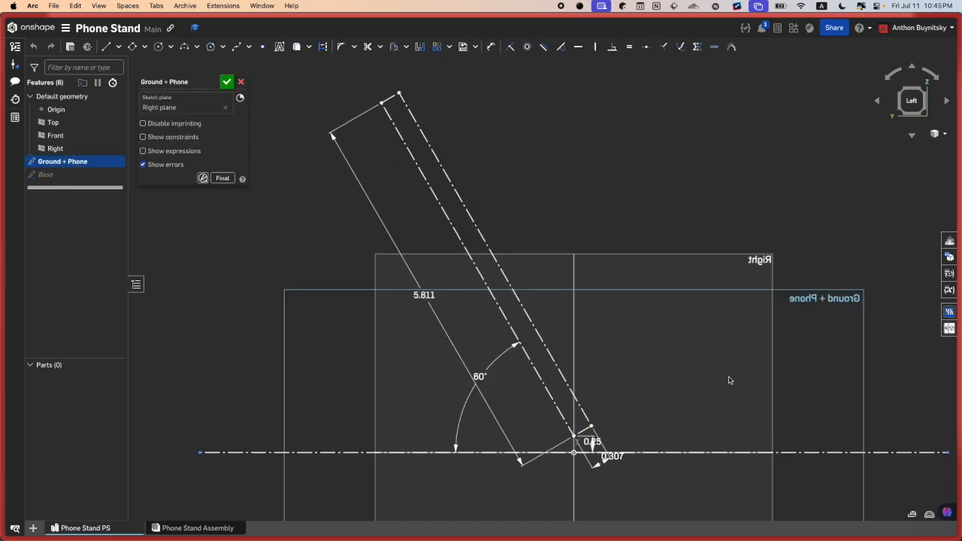
pyautogui.click(227, 81)
pyautogui.doubleClick(83, 174)
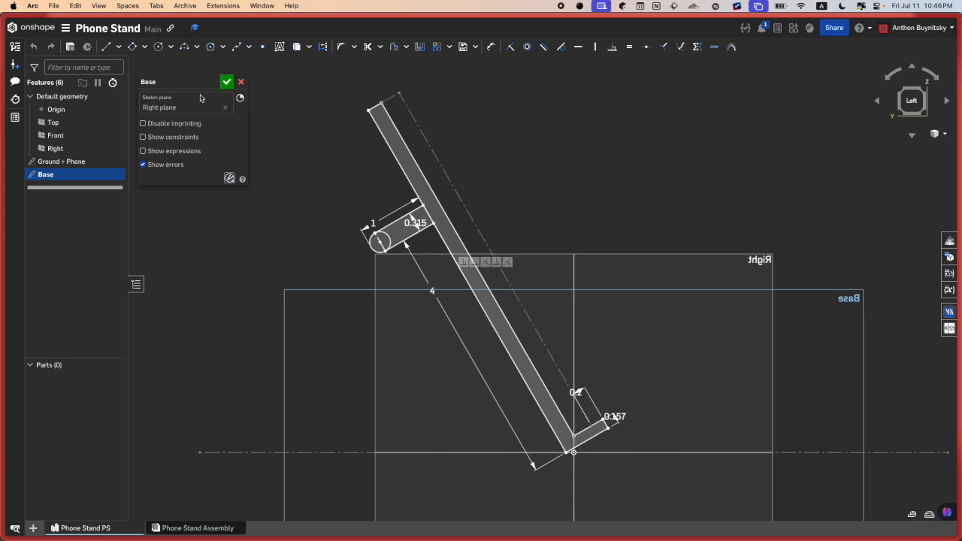
pyautogui.click(226, 81)
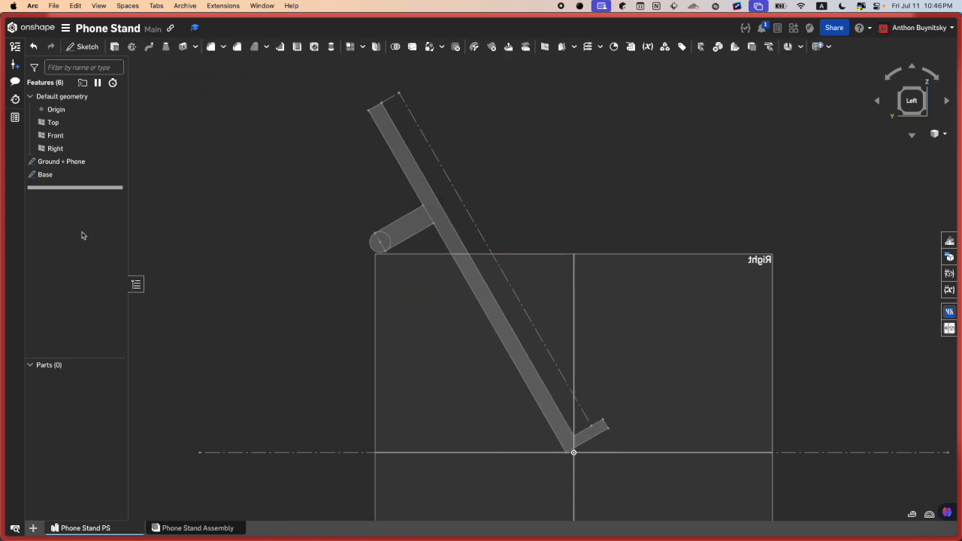
# Step: Start a new sketch on the Right plane and name it Stand
pyautogui.hotkey('shift', 's')
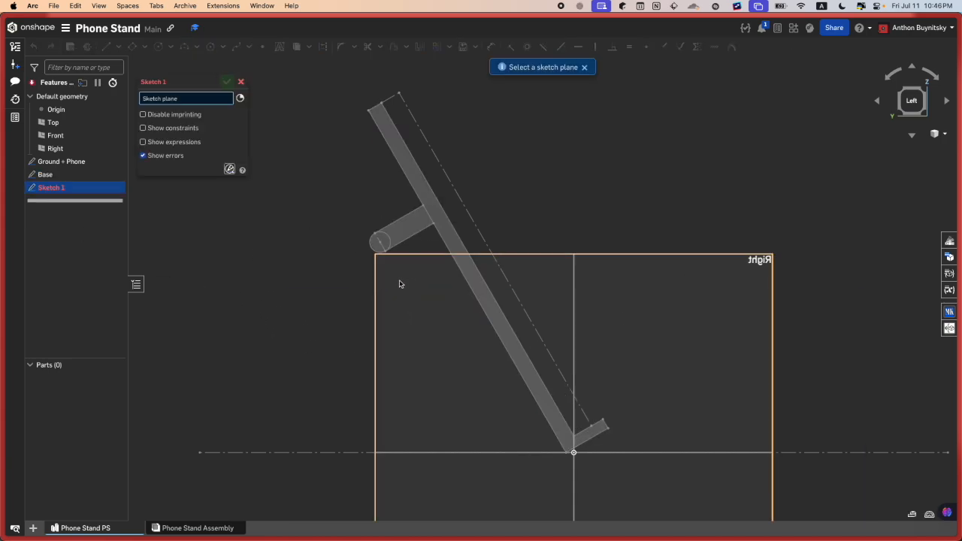
pyautogui.click(745, 305)
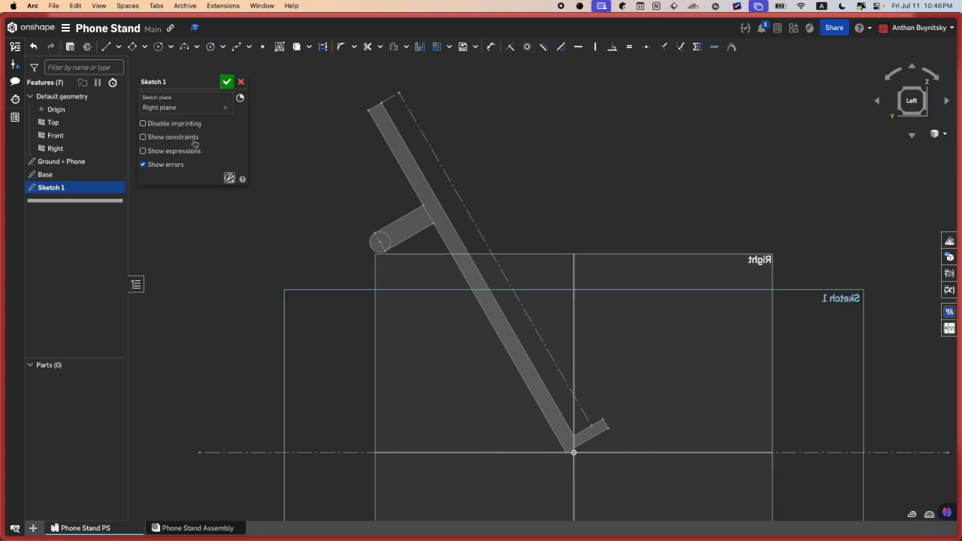
pyautogui.click(200, 82)
pyautogui.write('Stand')
pyautogui.press('Return')
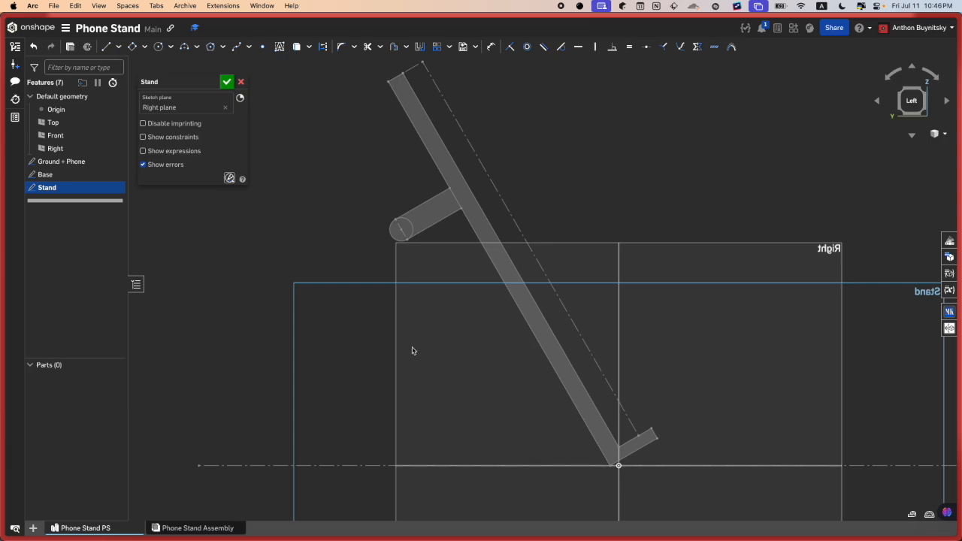
# Step: Switch to the Discord whiteboard, sketch a thick slanted support with a short flat foot, and return to the Onshape Stand sketch
pyautogui.hotkey('ctrl', 'Up')
pyautogui.click(363, 180)
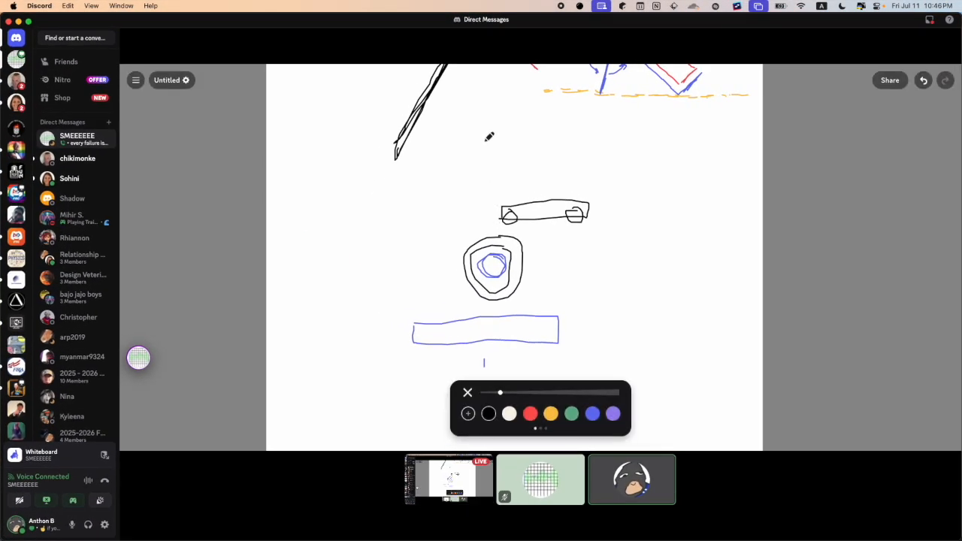
pyautogui.keyDown('ctrl'); pyautogui.scroll(-2, 467, 221); pyautogui.keyUp('ctrl')
pyautogui.scroll(-2, 490, 150)
pyautogui.keyDown('ctrl'); pyautogui.scroll(5, 514, 284); pyautogui.keyUp('ctrl')
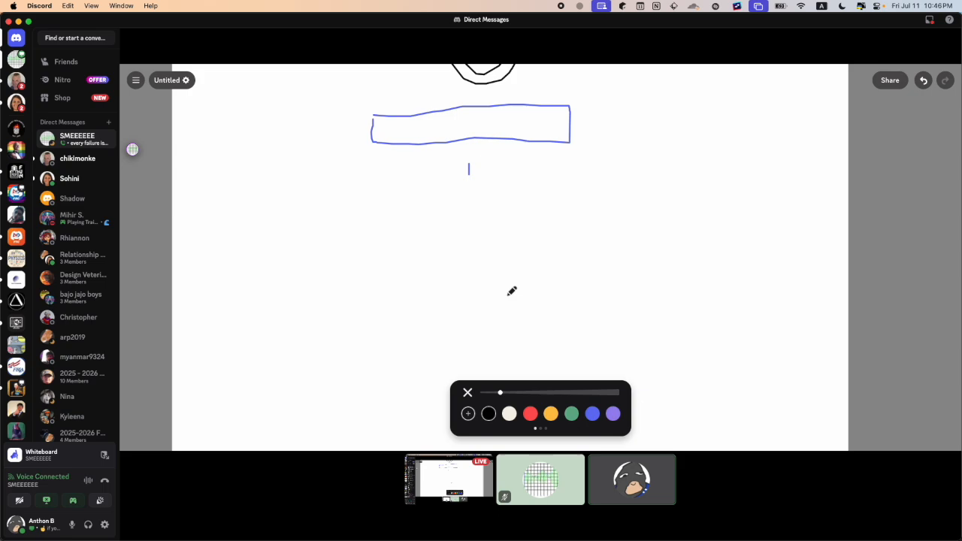
pyautogui.moveTo(589, 197)
pyautogui.mouseDown()
pyautogui.moveTo(495, 332)
pyautogui.moveTo(507, 326)
pyautogui.moveTo(490, 336)
pyautogui.moveTo(497, 329)
pyautogui.moveTo(490, 337)
pyautogui.moveTo(499, 339)
pyautogui.moveTo(468, 338)
pyautogui.mouseUp()
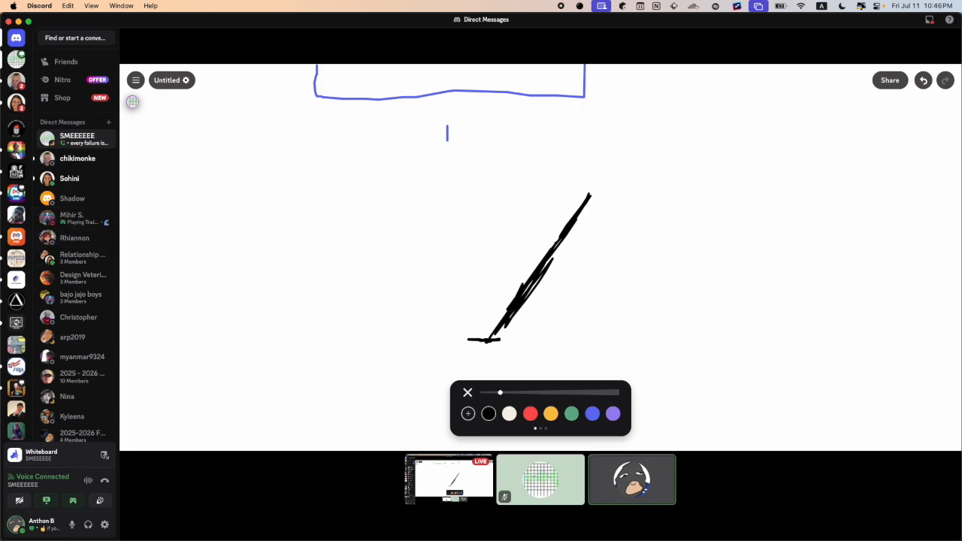
pyautogui.click(336, 237)
pyautogui.hotkey('ctrl', 'Up')
pyautogui.click(333, 246)
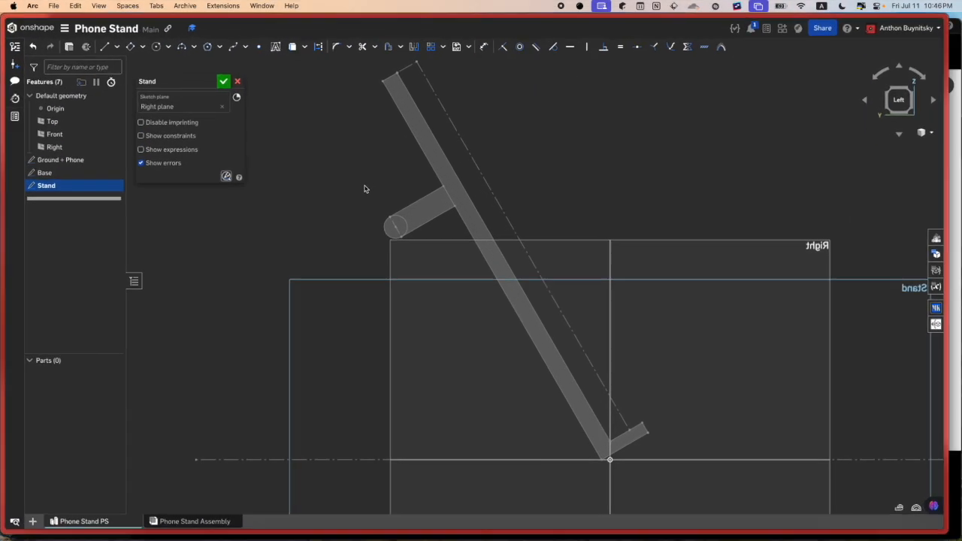
# Step: Sketch a slanted construction line about 3.55 in long from the hinge circle's centre down to the ground line
pyautogui.scroll(5, 365, 187)
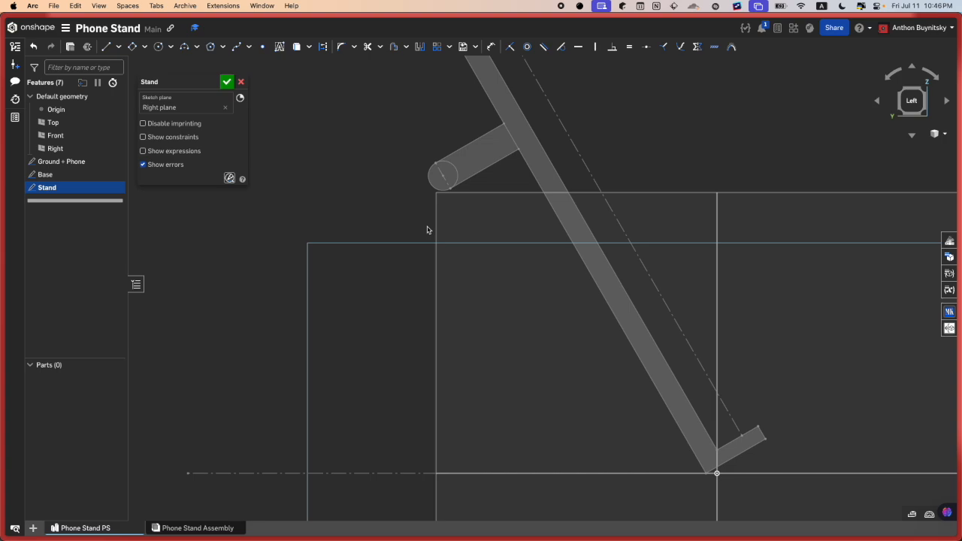
pyautogui.press('l')
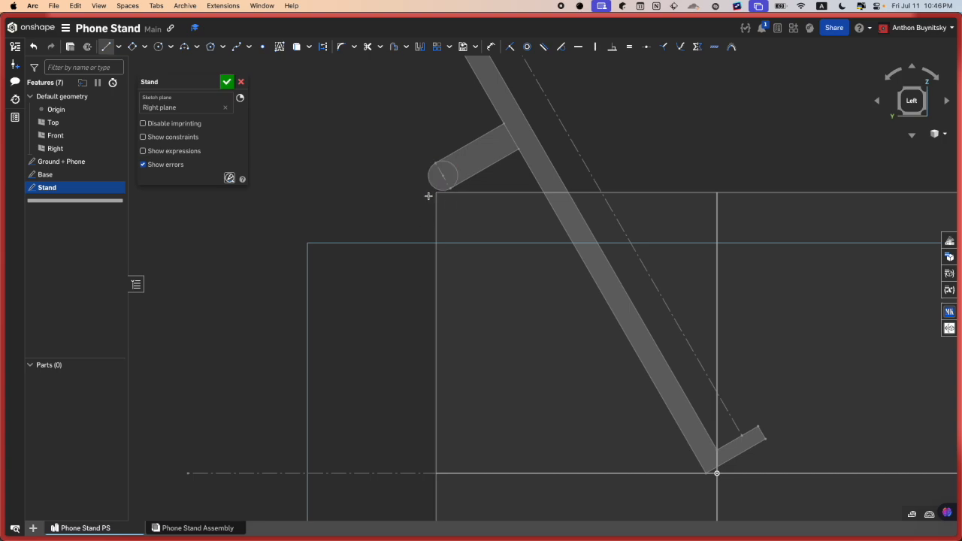
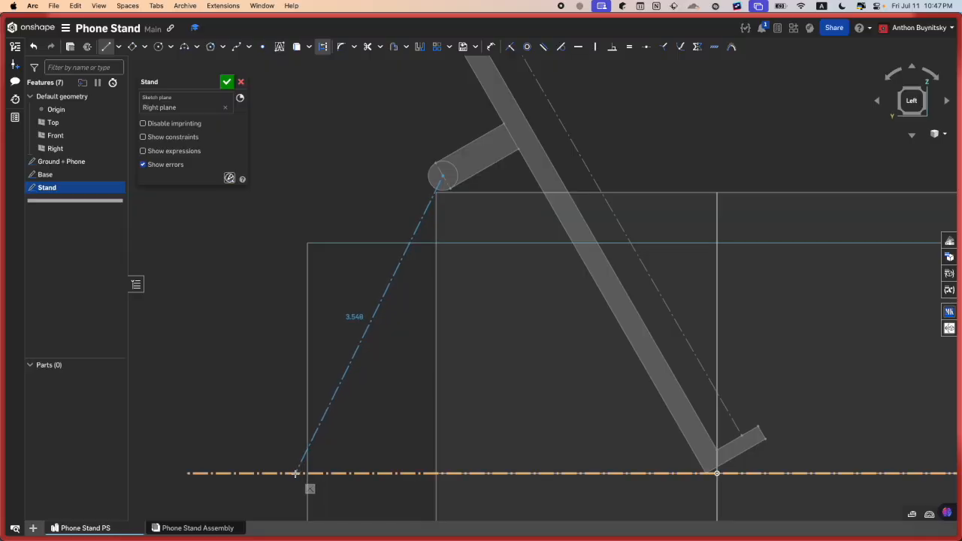
pyautogui.click(295, 474)
pyautogui.press('Escape')
pyautogui.scroll(-3, 379, 318)
pyautogui.scroll(2, 398, 268)
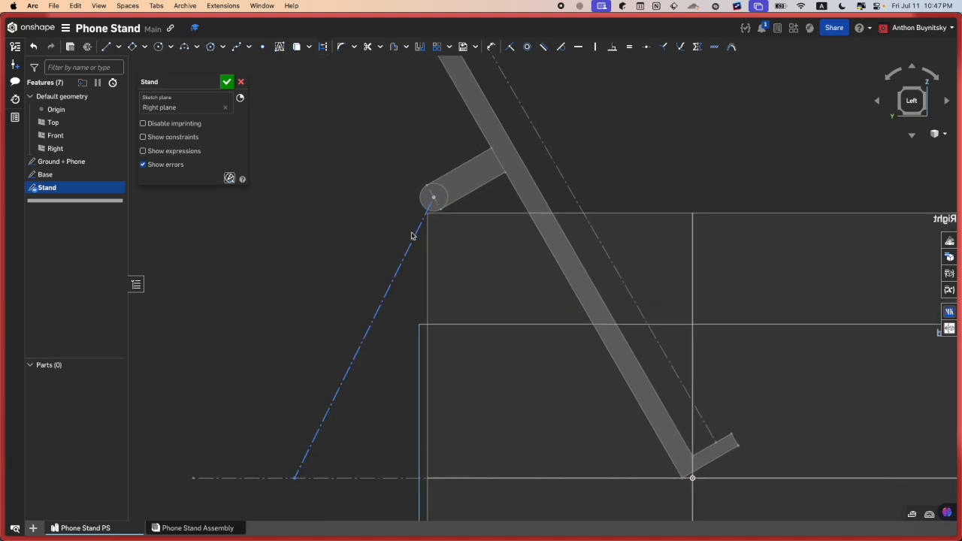
# Step: Sketch a slightly larger circle concentric with the hinge arm's round end
pyautogui.press('c')
pyautogui.scroll(5, 430, 196)
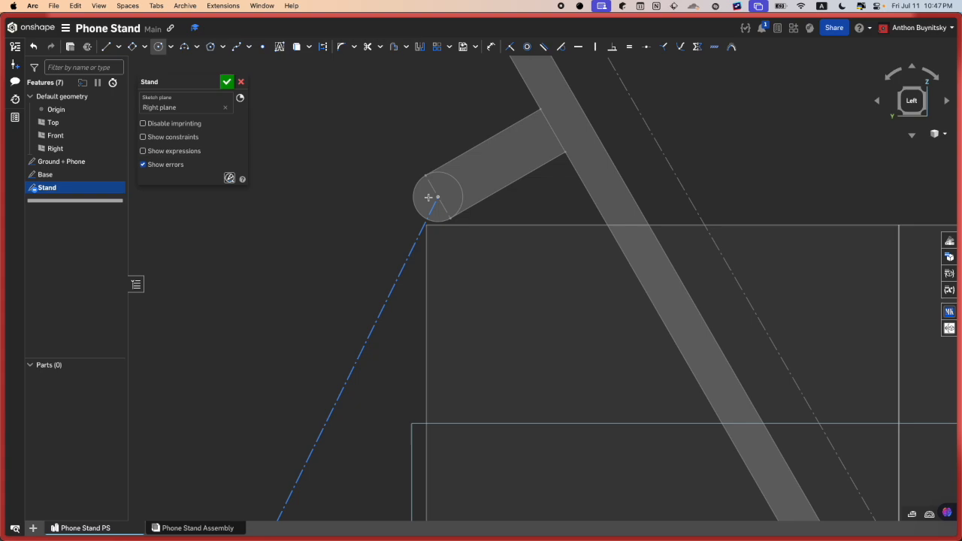
pyautogui.click(438, 197)
pyautogui.click(438, 173)
pyautogui.press('Escape')
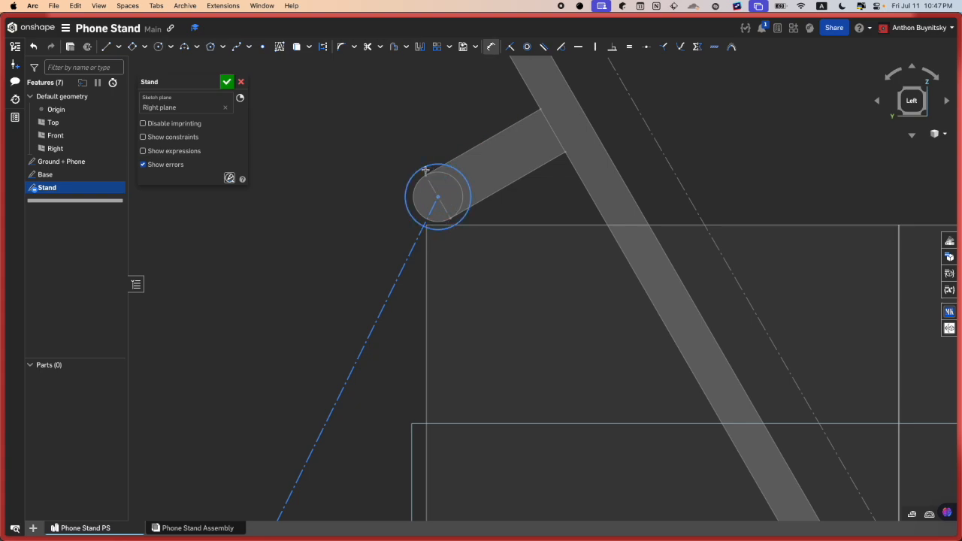
# Step: Dimension the gap between the new circle and the hinge arm's circle as 1 mm
pyautogui.scroll(4, 428, 182)
pyautogui.click(419, 171)
pyautogui.click(422, 181)
pyautogui.scroll(5, 419, 179)
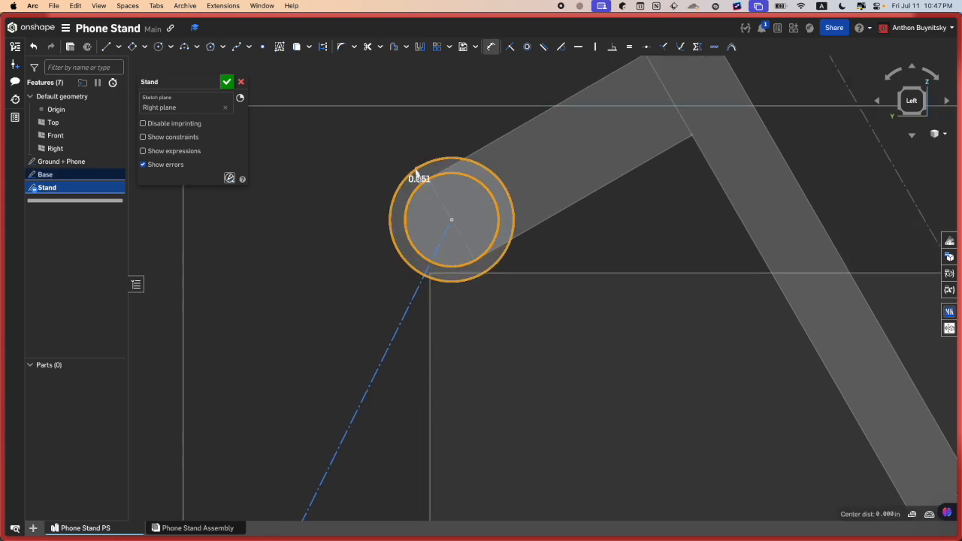
pyautogui.click(418, 181)
pyautogui.write('1mm')
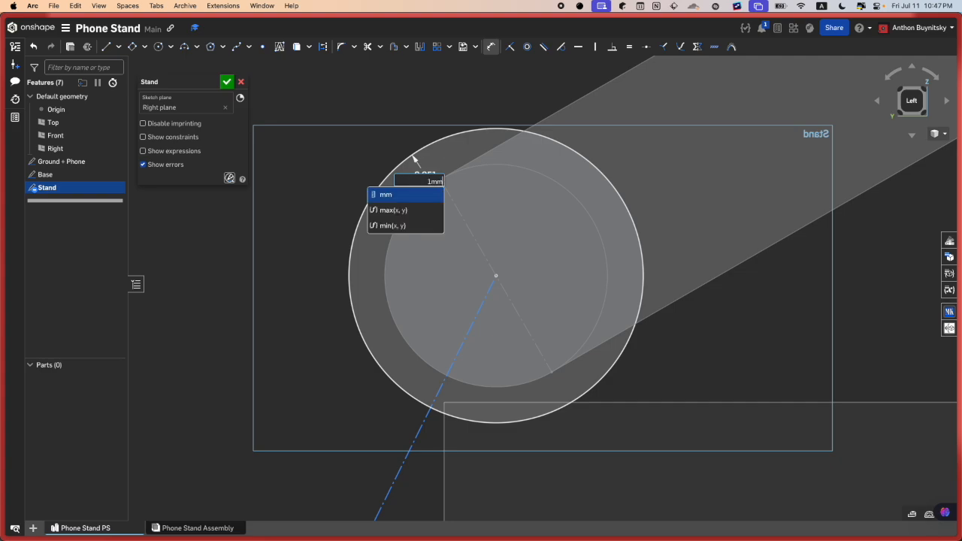
pyautogui.press('Return')
# Step: Set the clearance between the hinge arm's circle and the circle around it to 0.4 mm
pyautogui.doubleClick(426, 177)
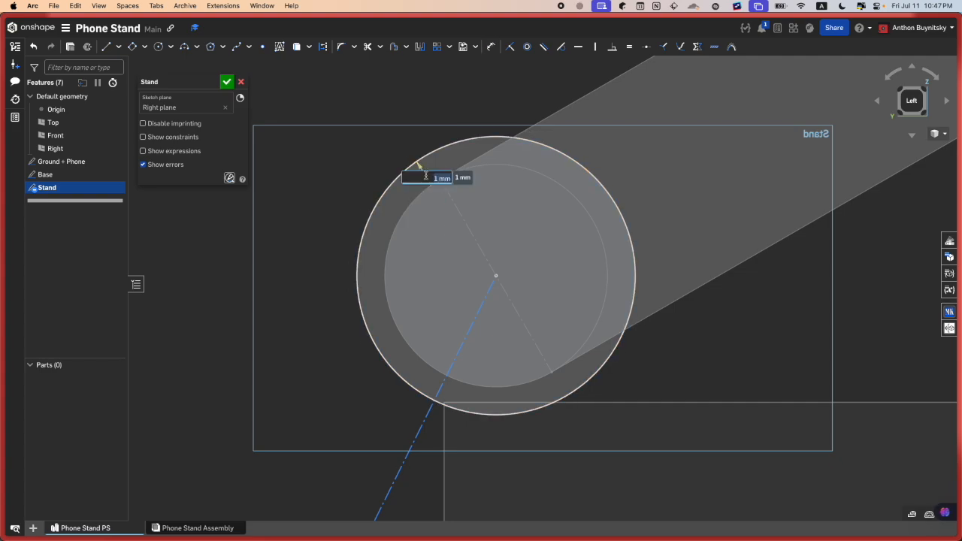
pyautogui.write('.4mm')
pyautogui.press('Return')
pyautogui.scroll(-5, 417, 181)
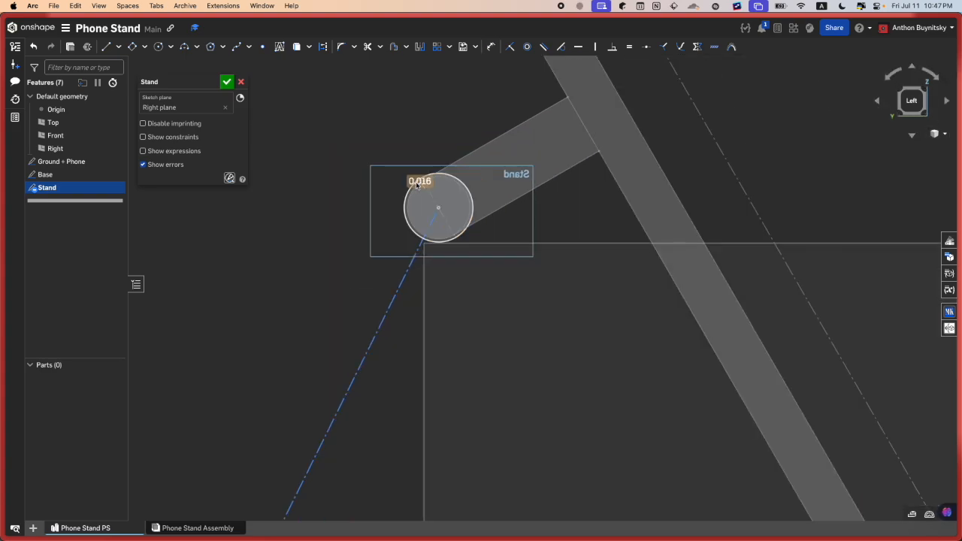
# Step: Sketch a second, larger circle around the clearance circle, centred on the hinge
pyautogui.scroll(-3, 463, 258)
pyautogui.scroll(6, 456, 262)
pyautogui.press('l')
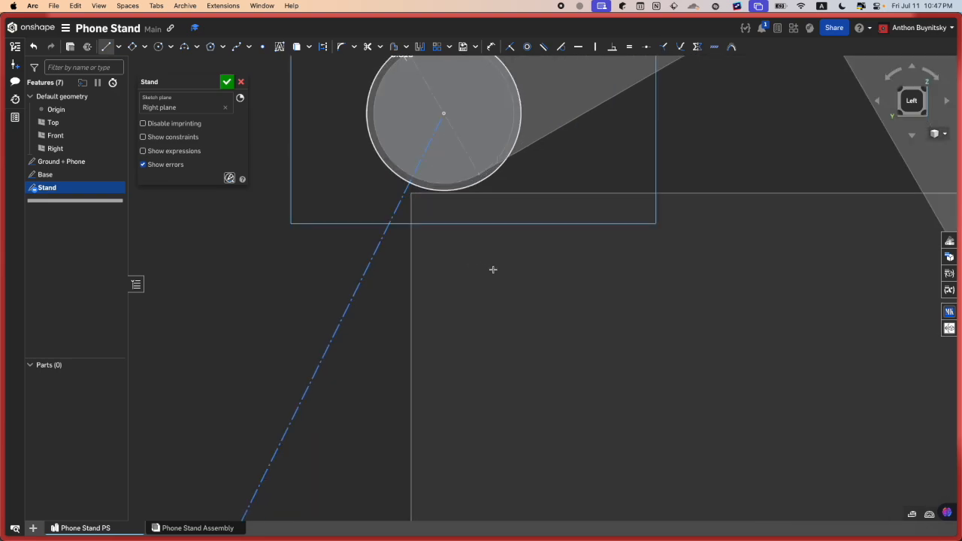
pyautogui.scroll(-3, 491, 268)
pyautogui.scroll(1, 433, 171)
pyautogui.moveTo(440, 163); pyautogui.dragTo(447, 214, button='middle')
pyautogui.press('c')
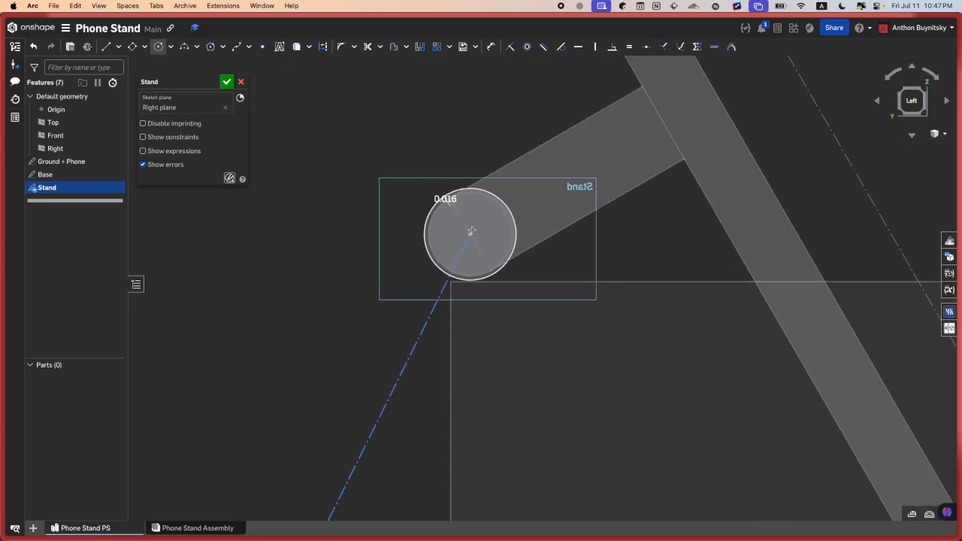
pyautogui.click(471, 233)
pyautogui.click(457, 177)
# Step: Dimension the wall between the clearance circle and the outermost circle as 1 mm
pyautogui.press('d')
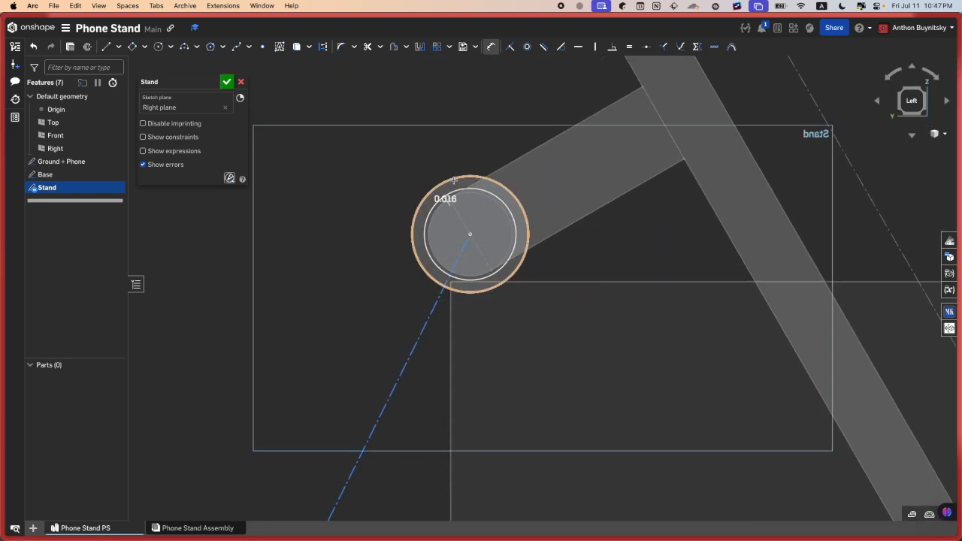
pyautogui.click(448, 180)
pyautogui.click(444, 187)
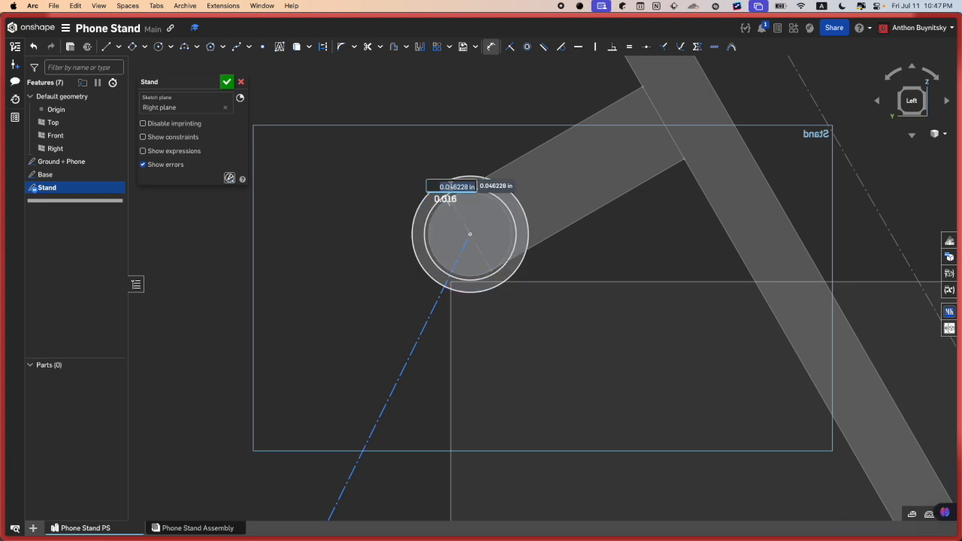
pyautogui.write('1mm')
pyautogui.press('Return')
pyautogui.press('Escape')
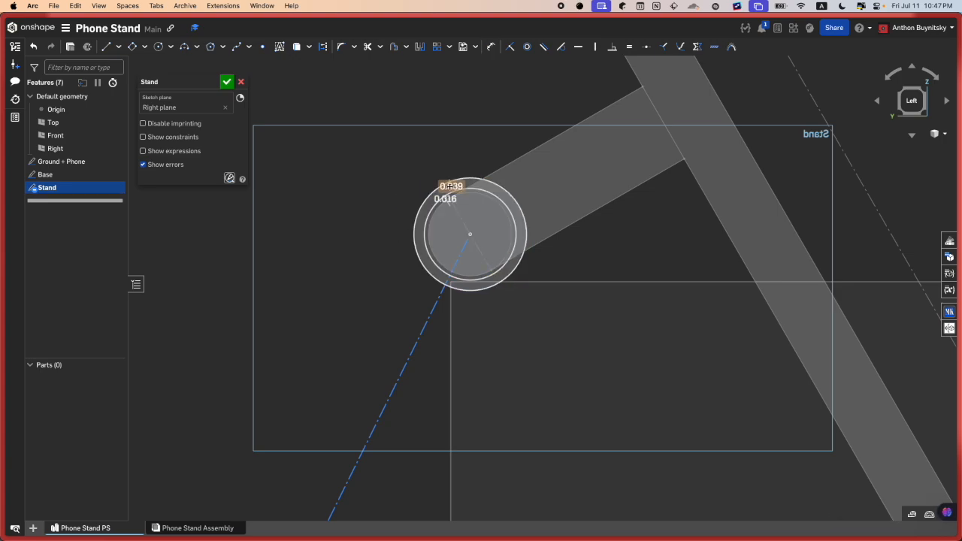
# Step: Set the wall thickness between the two Stand circles to 2 mm
pyautogui.doubleClick(449, 187)
pyautogui.write('2')
pyautogui.press('Return')
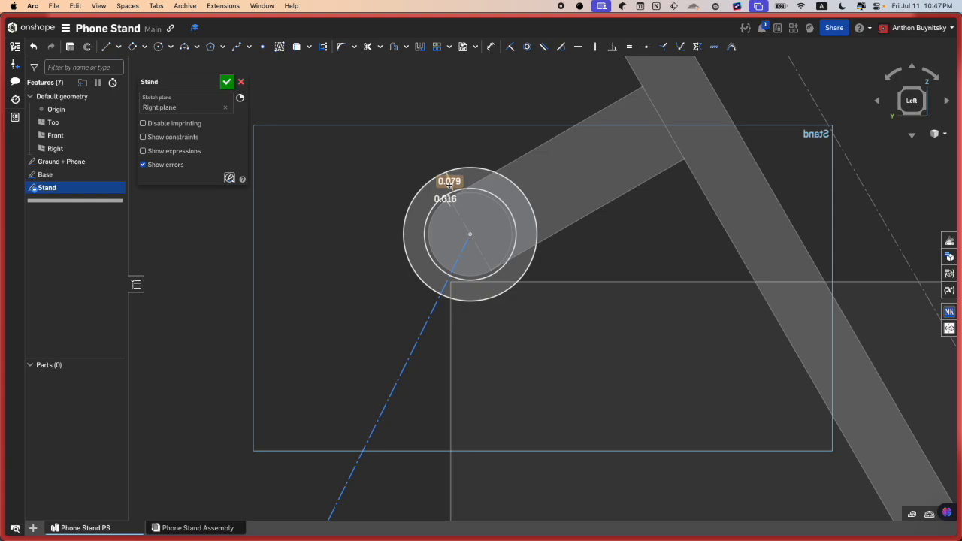
# Step: Sketch the leg's outer edge from the outermost circle down to the ground line, continuing with a short horizontal segment
pyautogui.scroll(-3, 449, 185)
pyautogui.press('l')
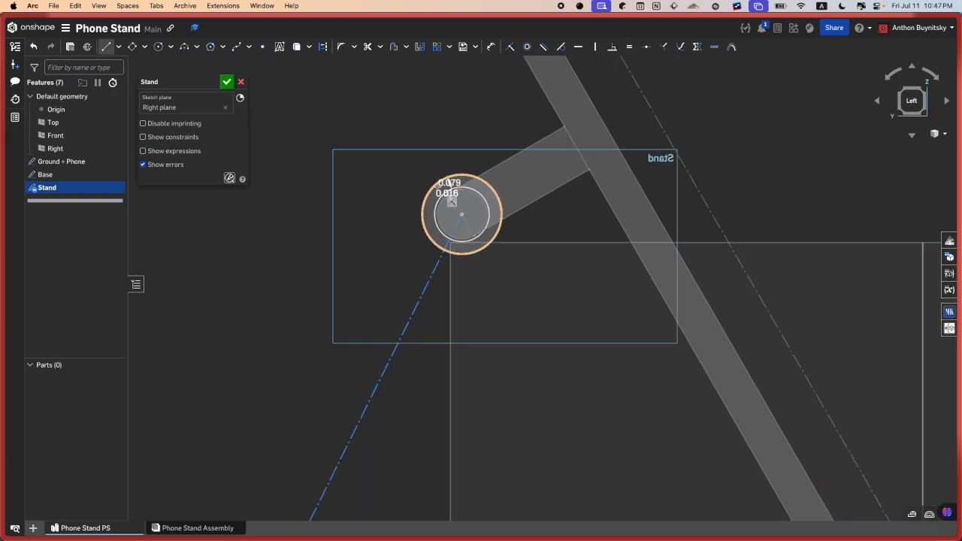
pyautogui.click(437, 186)
pyautogui.scroll(-5, 360, 296)
pyautogui.moveTo(361, 296); pyautogui.dragTo(522, 186, button='middle')
pyautogui.scroll(3, 452, 335)
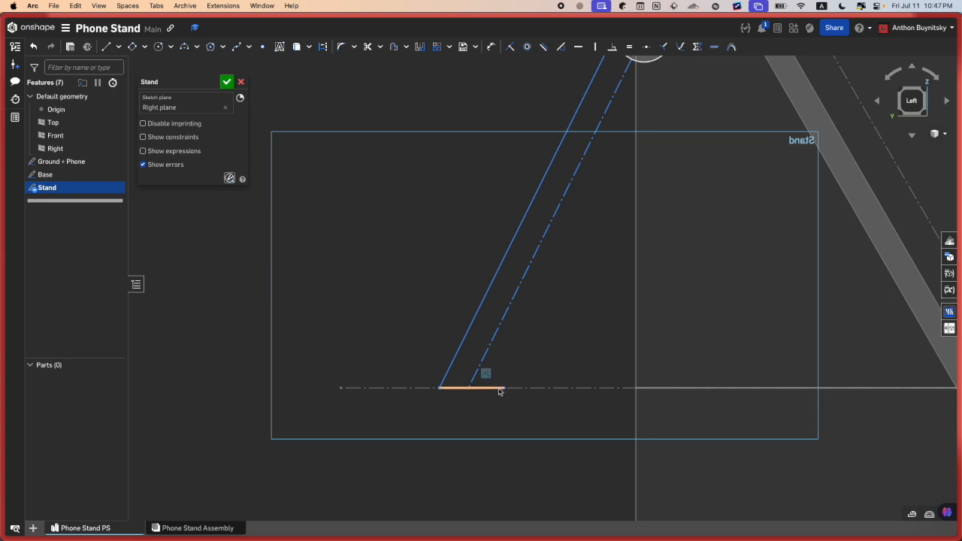
# Step: Replace the overlong horizontal foot segment with one joining the outer edge's lower end to the construction line's lower end
pyautogui.click(500, 391)
pyautogui.press('Delete')
pyautogui.press('l')
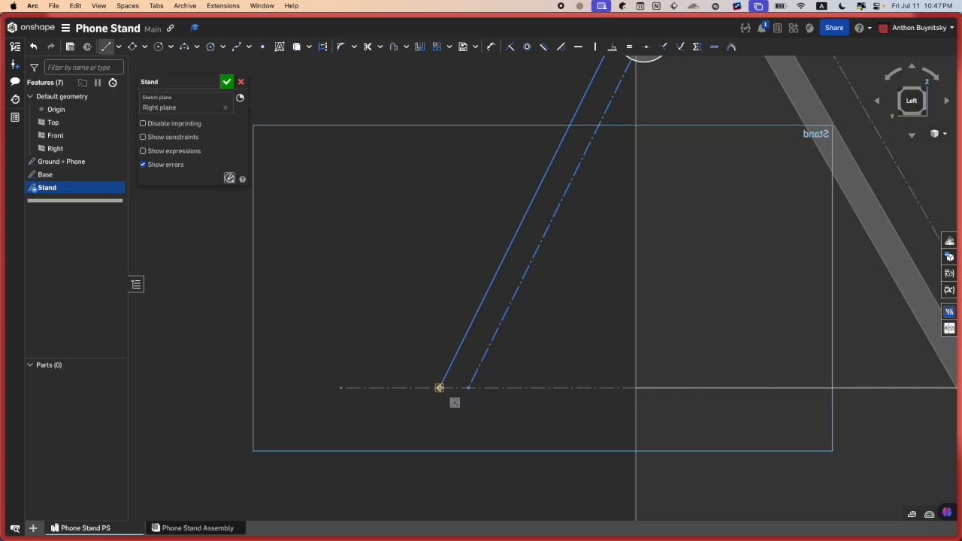
pyautogui.click(438, 388)
pyautogui.click(468, 388)
pyautogui.press('d')
pyautogui.press('Escape')
pyautogui.moveTo(508, 304); pyautogui.dragTo(475, 369, button='middle')
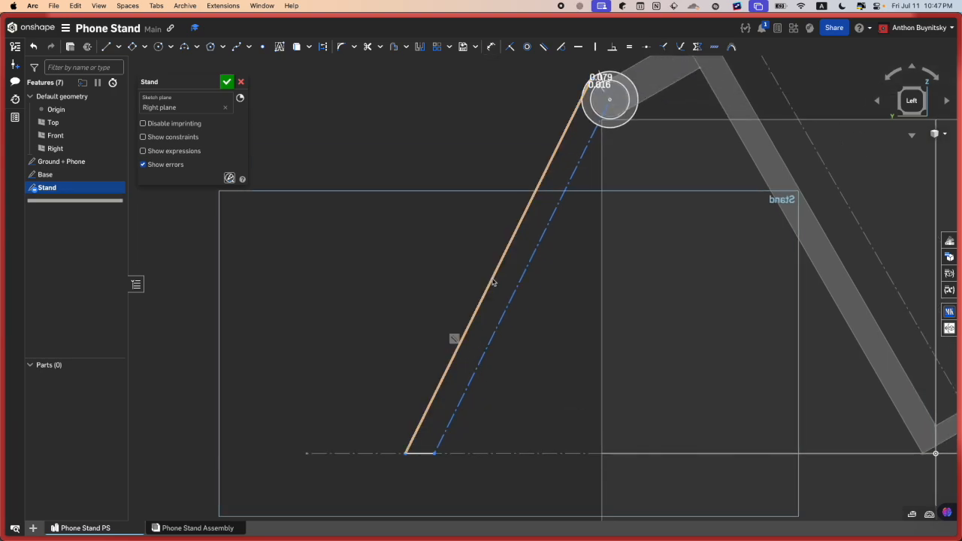
# Step: Make the leg's outer edge tangent to the outermost circle
pyautogui.scroll(1, 571, 122)
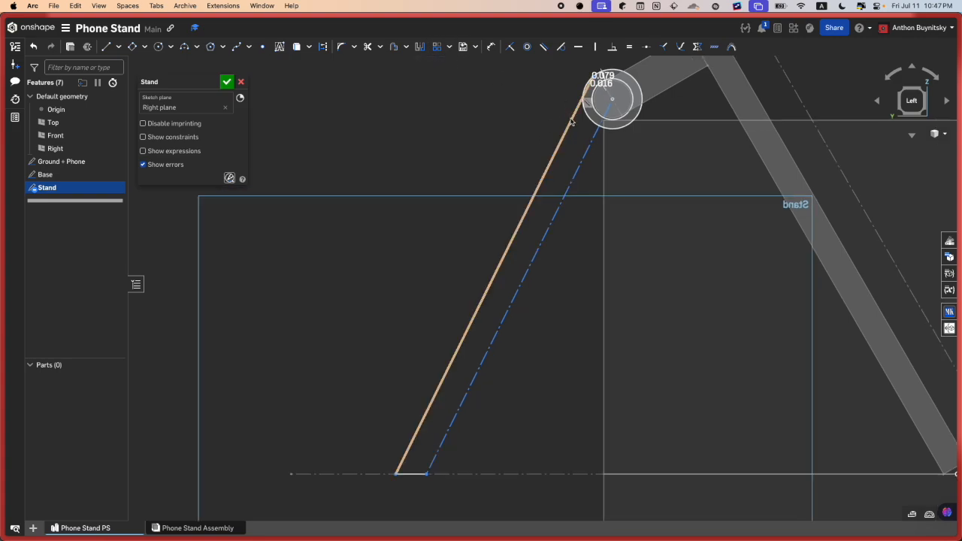
pyautogui.click(571, 121)
pyautogui.click(585, 90)
pyautogui.press('t')
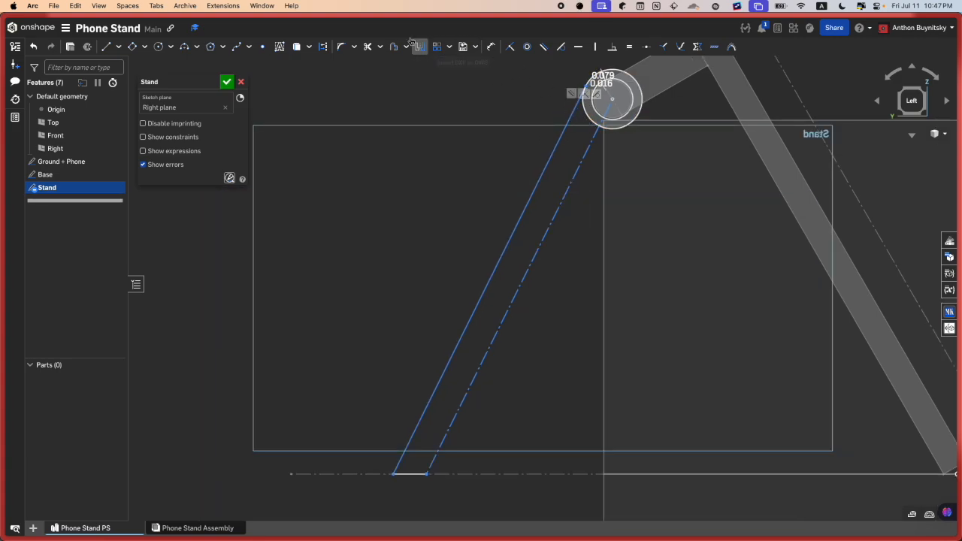
# Step: Try to mirror the leg's outer edge about the slanted construction line
pyautogui.click(417, 46)
pyautogui.click(548, 217)
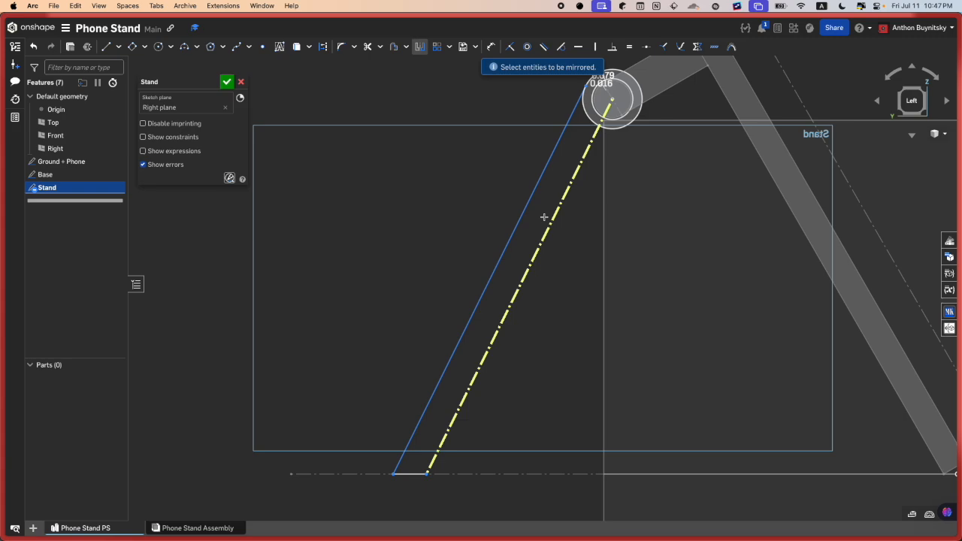
pyautogui.click(528, 204)
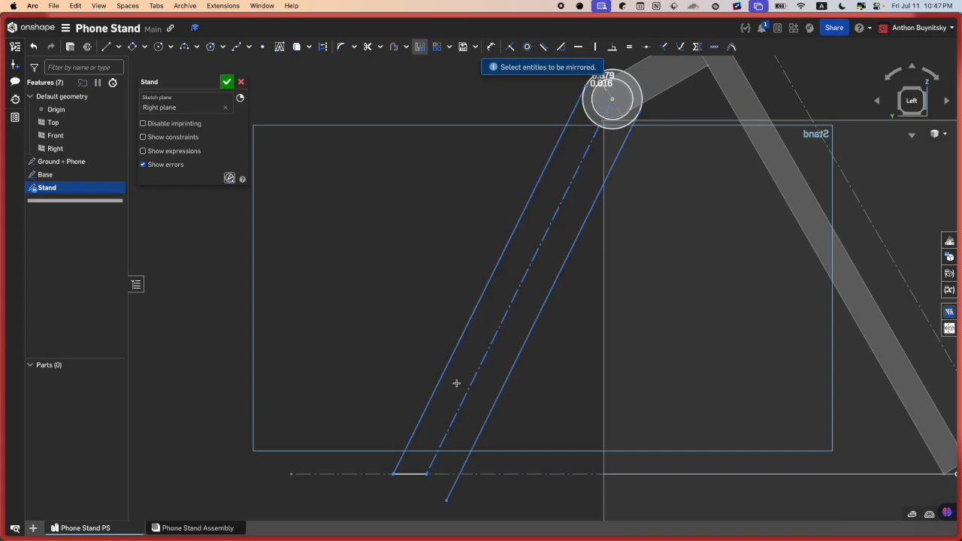
pyautogui.press('Escape')
pyautogui.press('super+z')
# Step: Sketch a second foot segment along the ground line, from the construction line's lower end toward the base
pyautogui.press('l')
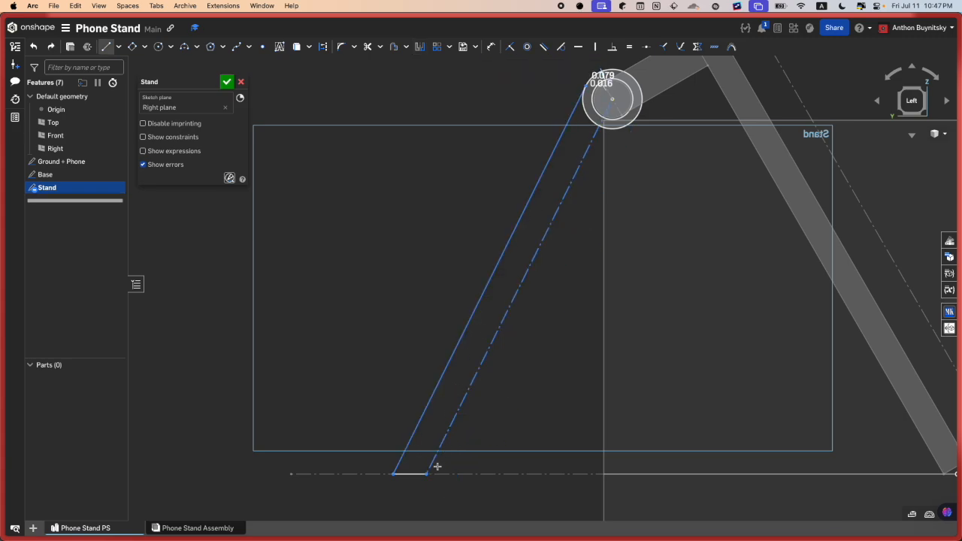
pyautogui.scroll(1, 426, 473)
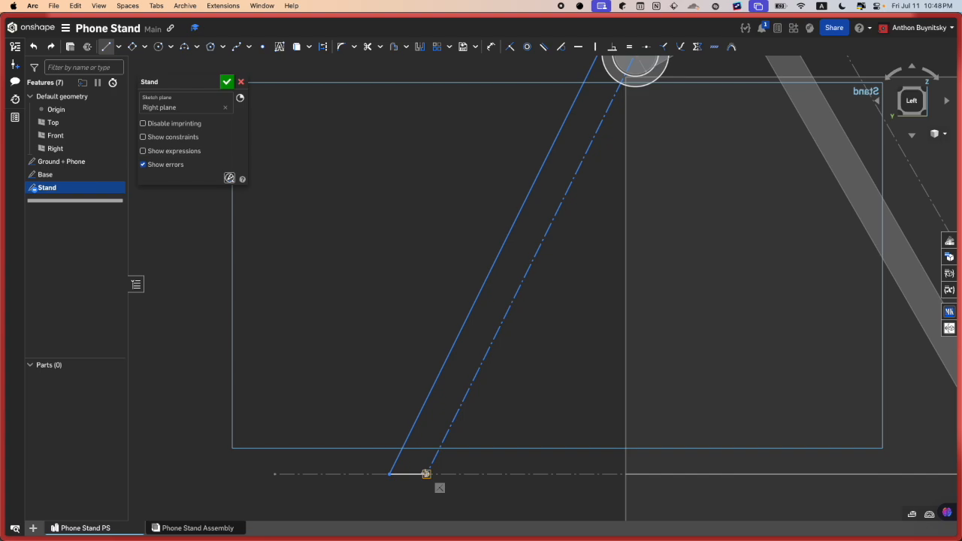
pyautogui.click(426, 473)
pyautogui.click(461, 474)
pyautogui.press('d')
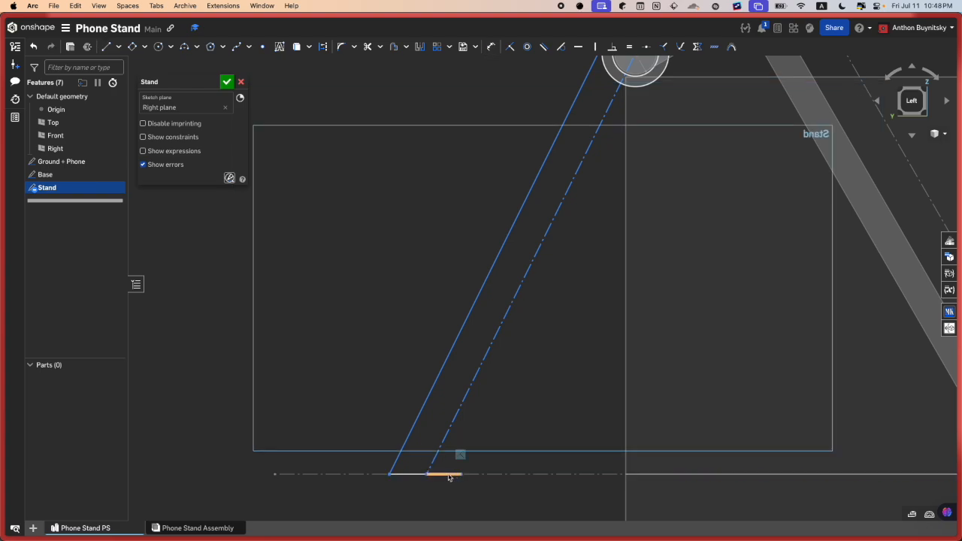
# Step: Sketch the leg's inner edge from the second foot segment's free end up to the outermost circle, closing the leg profile
pyautogui.press('l')
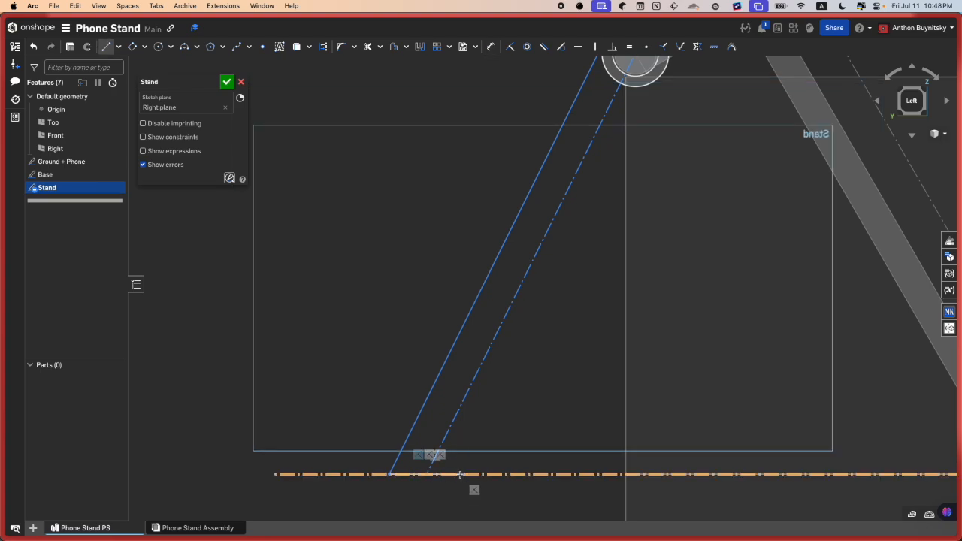
pyautogui.click(463, 474)
pyautogui.moveTo(634, 178); pyautogui.dragTo(597, 245, button='middle')
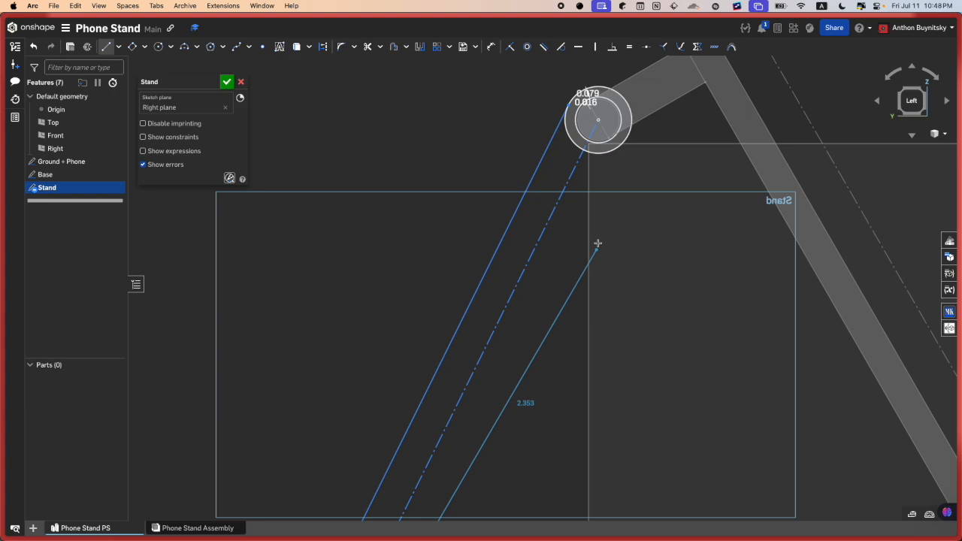
pyautogui.click(627, 133)
pyautogui.scroll(-4, 577, 222)
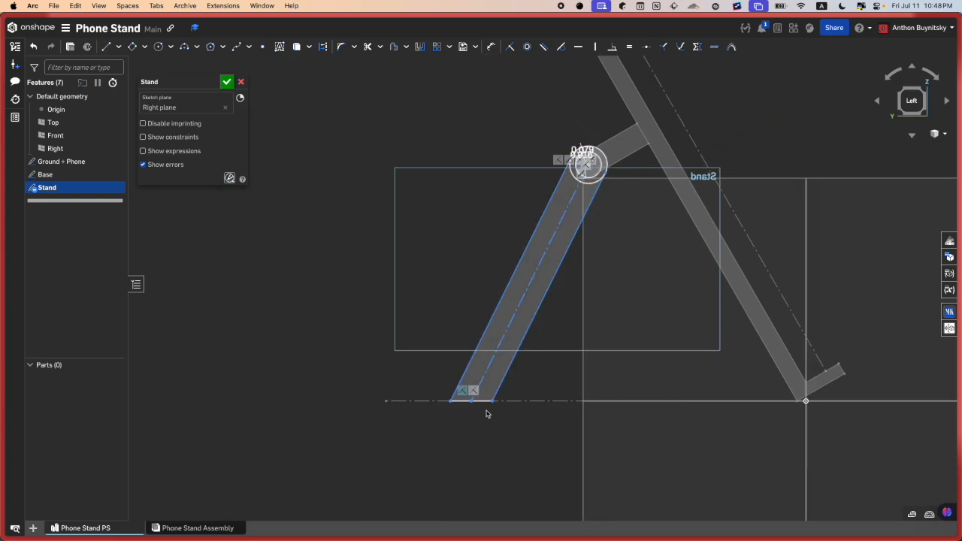
# Step: Dimension the distance between the leg's outer and inner edges
pyautogui.press('d')
pyautogui.click(512, 363)
pyautogui.click(480, 340)
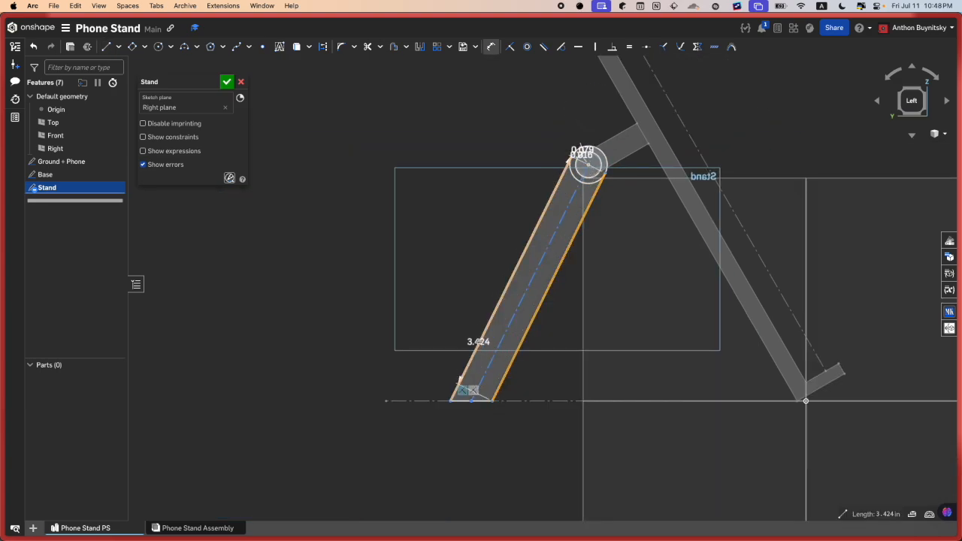
pyautogui.click(495, 321)
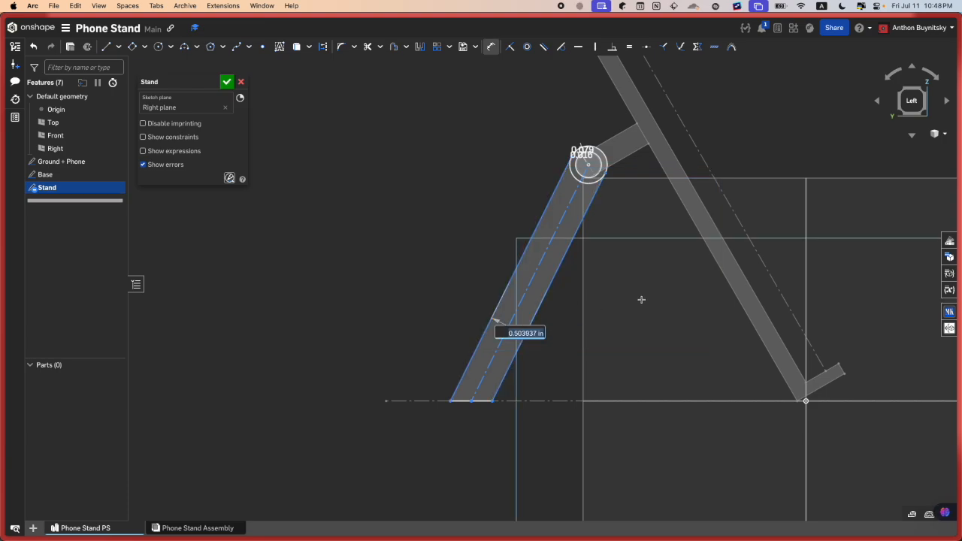
pyautogui.press('Return')
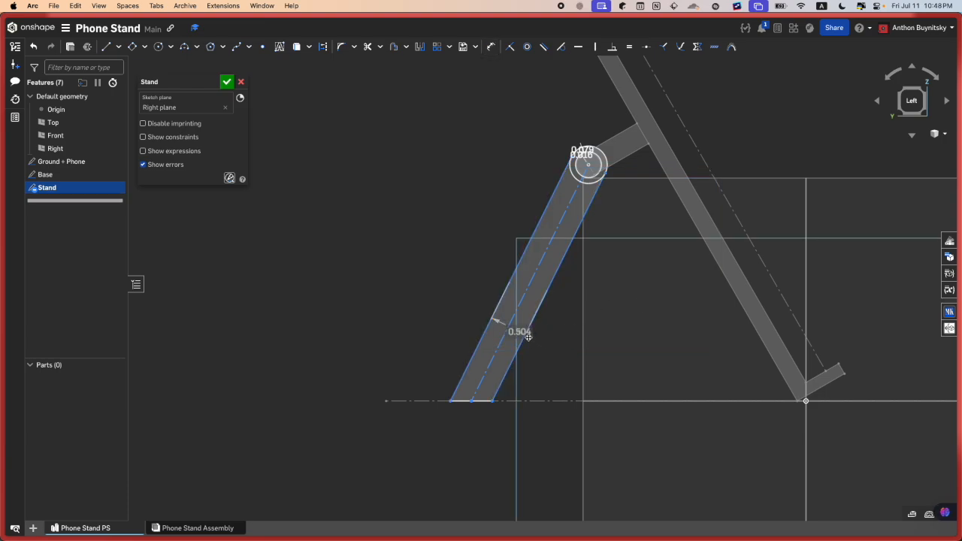
# Step: Dimension the distance from the leg's outer edge to the slanted construction line and set it to 0.2 in
pyautogui.scroll(2, 522, 277)
pyautogui.scroll(3, 639, 188)
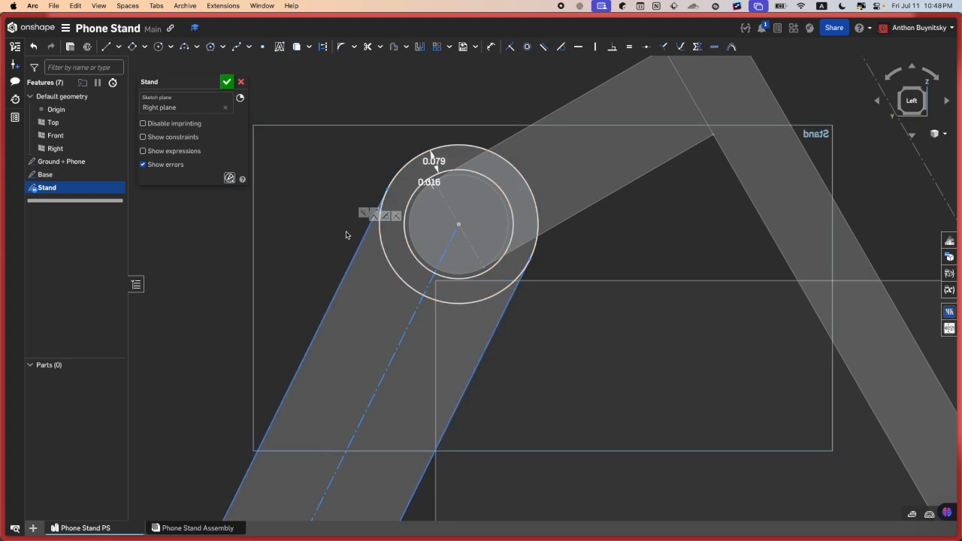
pyautogui.moveTo(479, 237); pyautogui.dragTo(588, 160, button='middle')
pyautogui.scroll(-3, 588, 160)
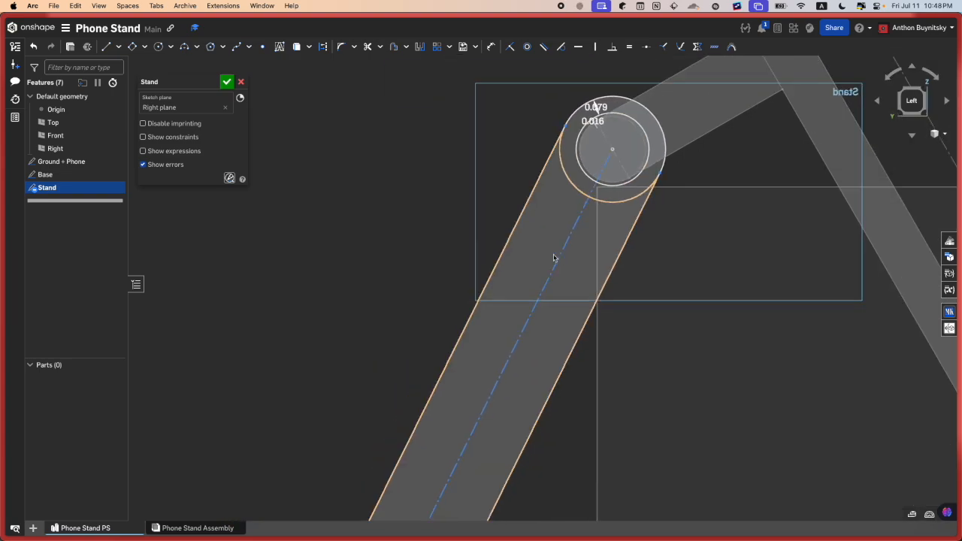
pyautogui.press('d')
pyautogui.click(501, 254)
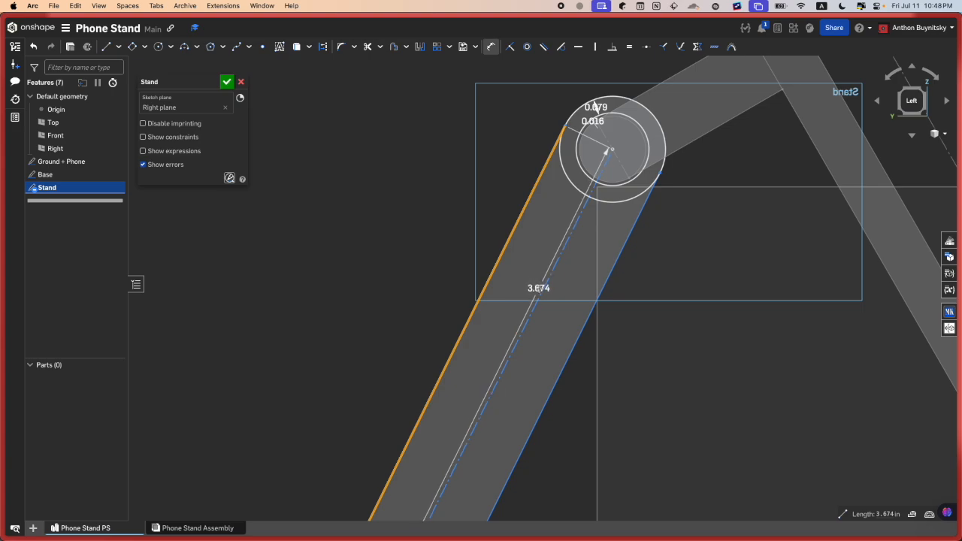
pyautogui.click(556, 252)
pyautogui.click(586, 263)
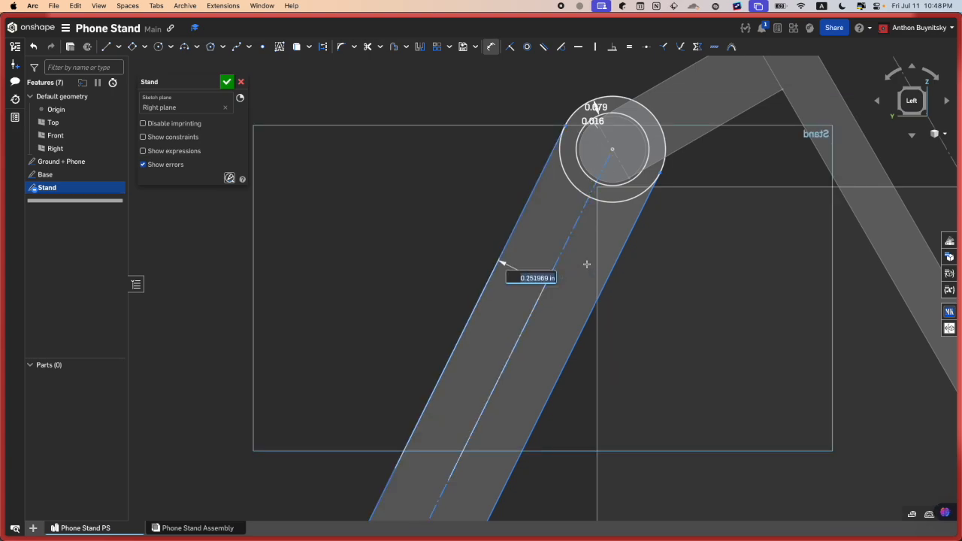
pyautogui.write('0.2')
pyautogui.press('Return')
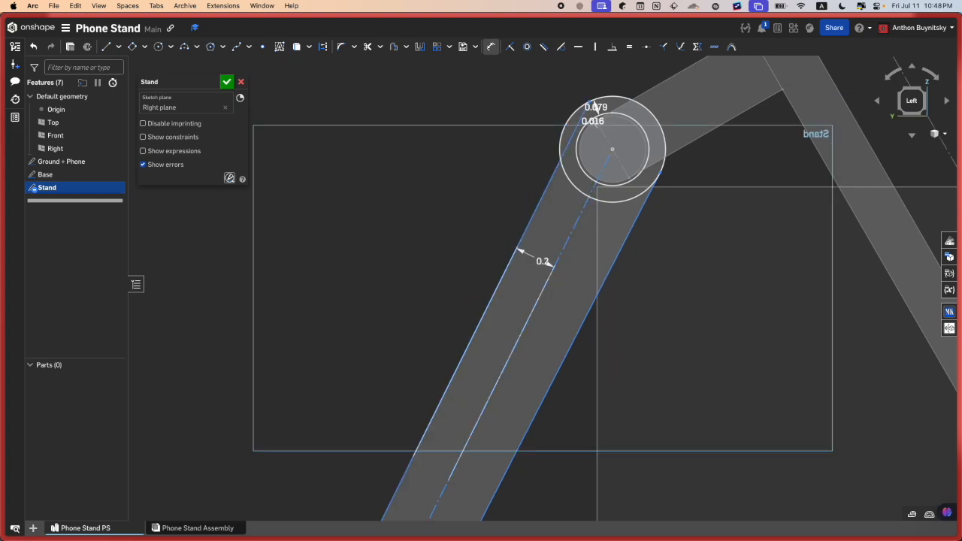
# Step: Try to reposition the outer edge's upper end on the outermost circle, and undo it together with the 0.2 in dimension
pyautogui.press('Escape')
pyautogui.scroll(3, 591, 103)
pyautogui.moveTo(588, 103); pyautogui.dragTo(573, 116)
pyautogui.press('super+z')
pyautogui.press('super+z')
pyautogui.press('super+z')
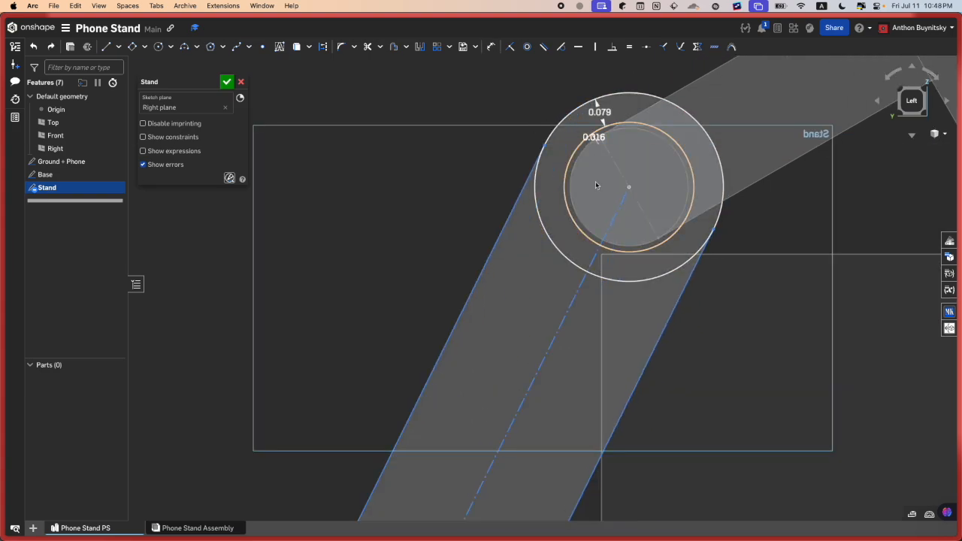
# Step: Delete the leg's two edges and both foot segments, keeping the slanted construction line
pyautogui.scroll(-1, 592, 186)
pyautogui.moveTo(590, 188); pyautogui.dragTo(595, 115, button='middle')
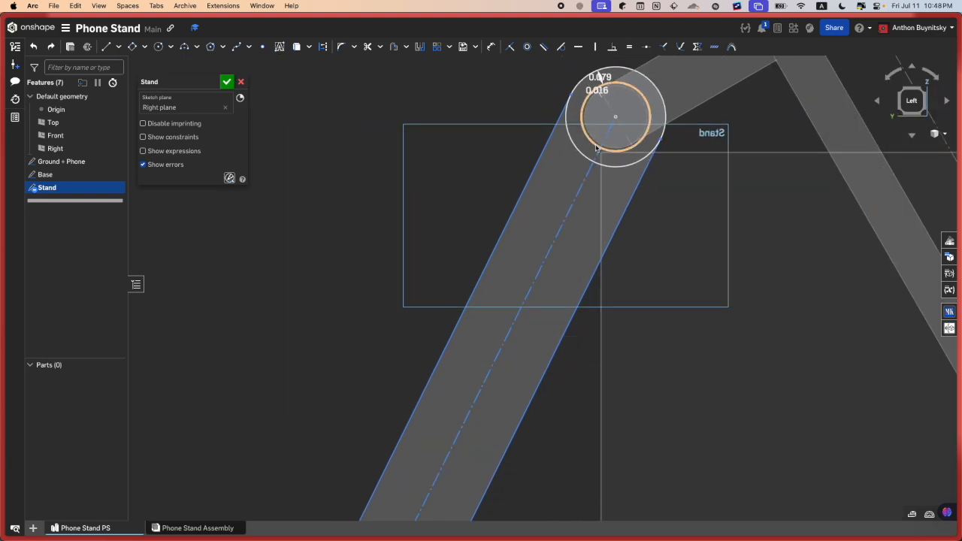
pyautogui.scroll(-3, 595, 127)
pyautogui.moveTo(577, 463); pyautogui.dragTo(543, 299)
pyautogui.press('Delete')
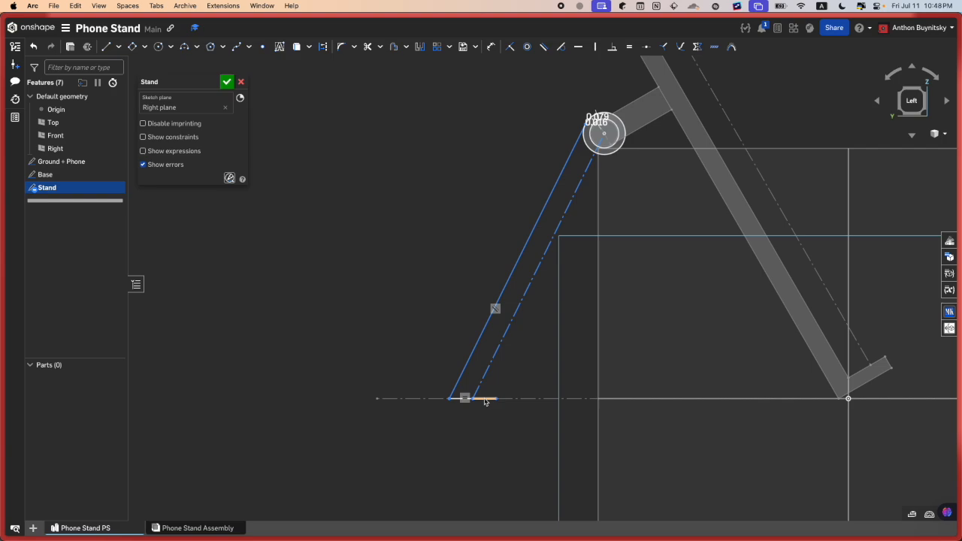
pyautogui.click(454, 393)
pyautogui.press('Delete')
# Step: Sketch the leg's inner edge, about 3.3 in long, from the outermost circle to the ground line, with a foot segment to the construction line
pyautogui.scroll(3, 569, 219)
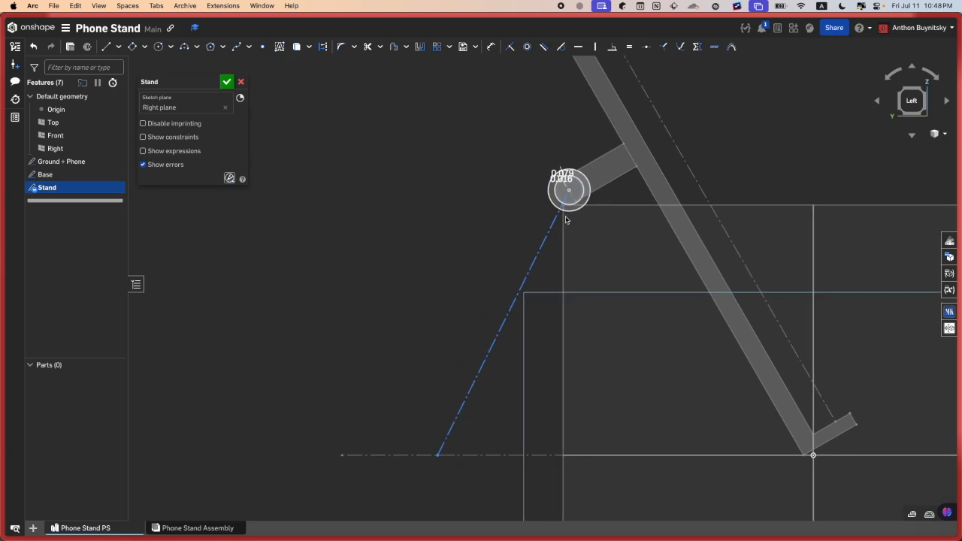
pyautogui.press('l')
pyautogui.scroll(1, 594, 218)
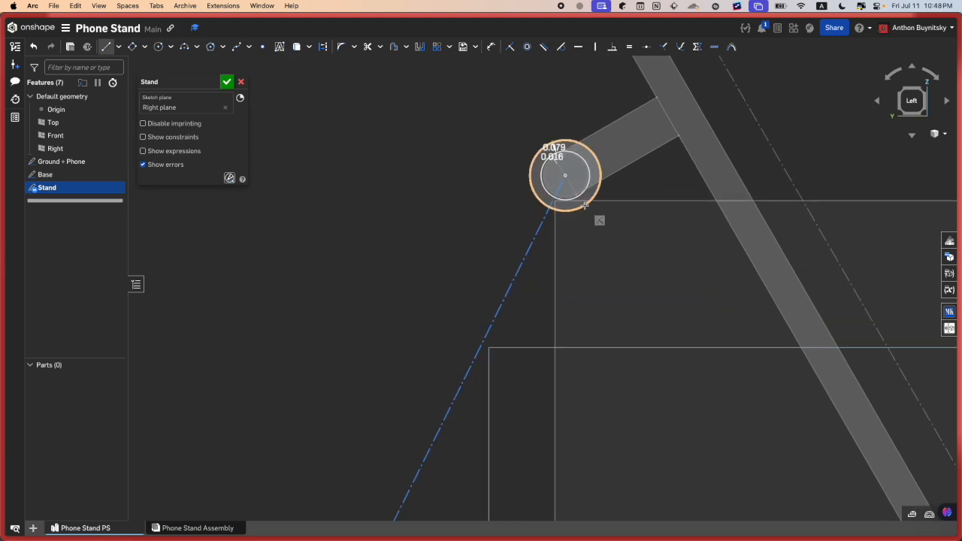
pyautogui.click(585, 206)
pyautogui.moveTo(519, 350); pyautogui.dragTo(649, 80, button='middle')
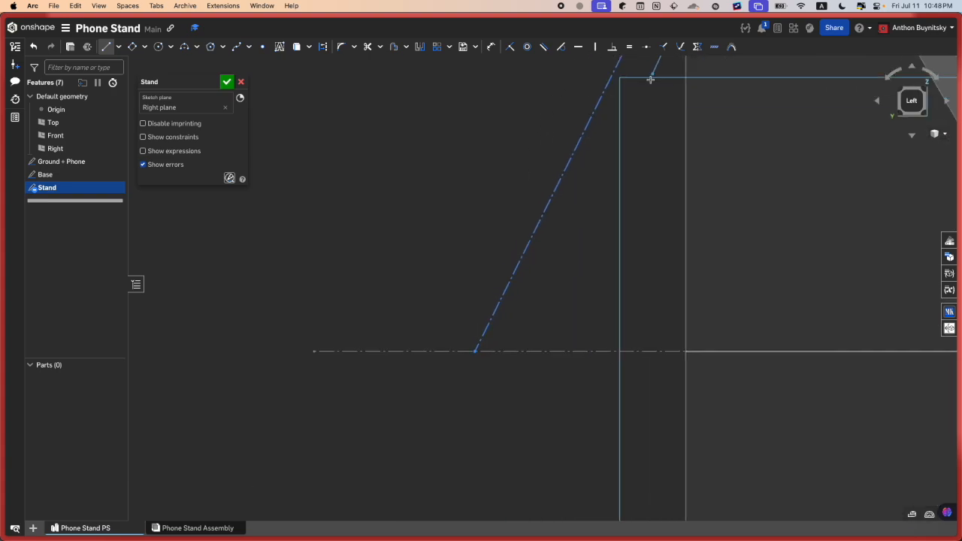
pyautogui.click(511, 349)
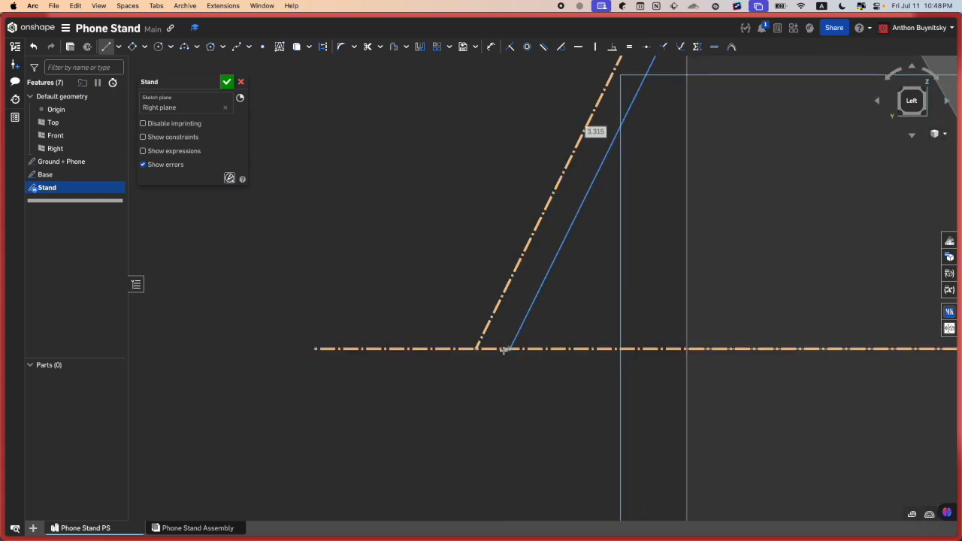
pyautogui.click(440, 348)
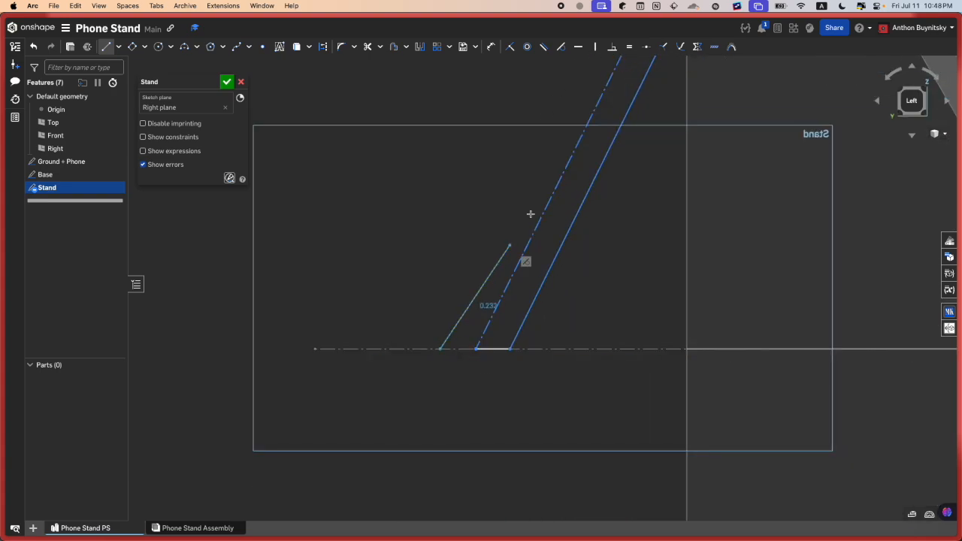
pyautogui.moveTo(551, 161); pyautogui.dragTo(478, 274, button='middle')
pyautogui.press('d')
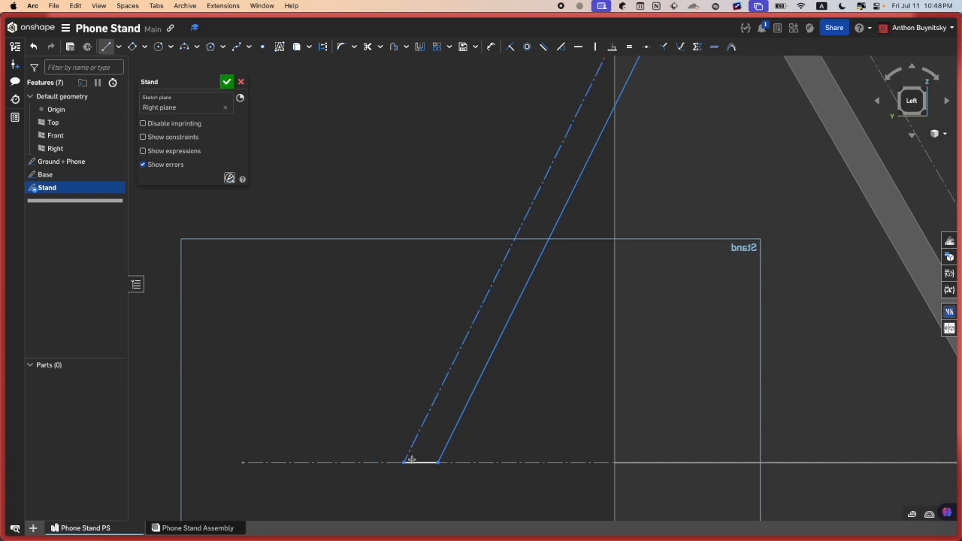
pyautogui.press('l')
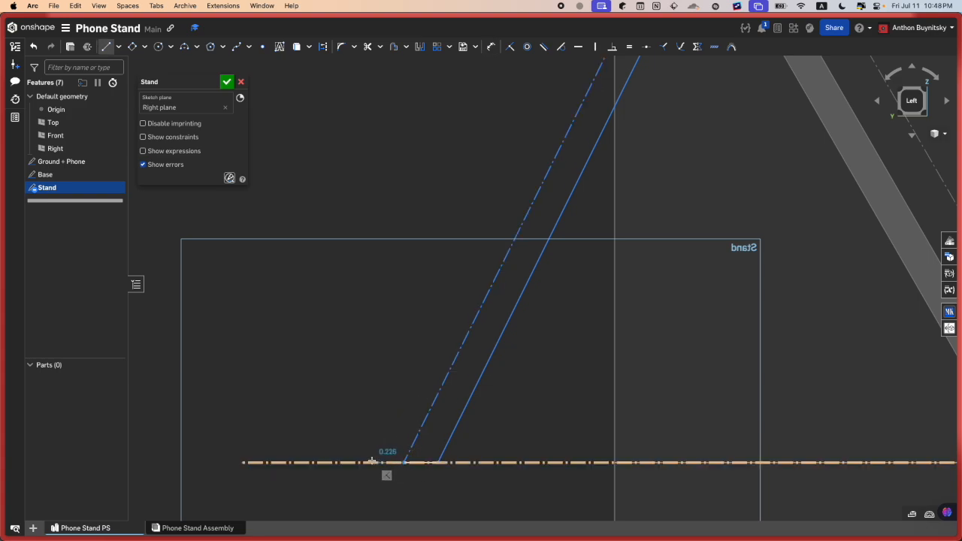
pyautogui.click(403, 462)
pyautogui.press('Escape')
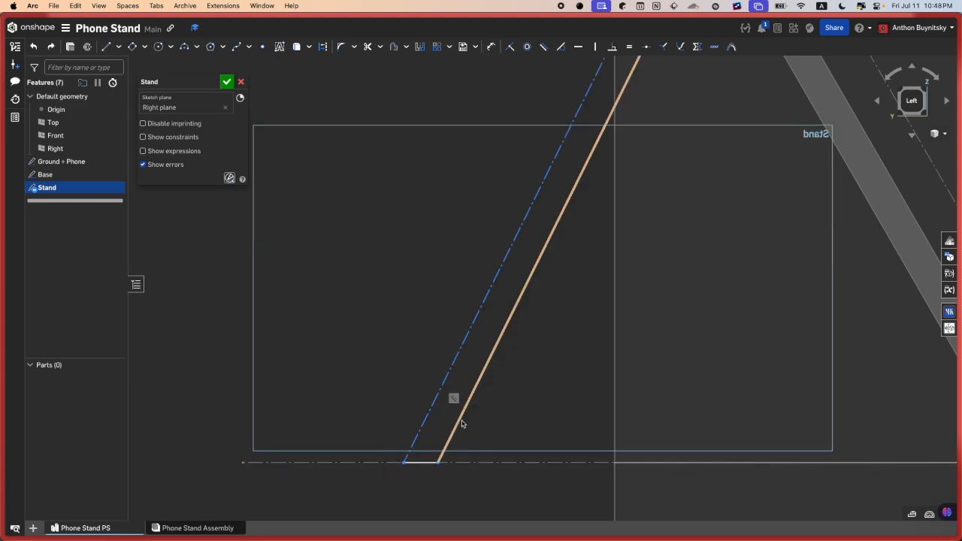
# Step: Sketch a second foot segment about 0.2 in long from the construction line's lower end, and the leg's outer edge up to the outermost circle
pyautogui.click(403, 462)
pyautogui.click(375, 464)
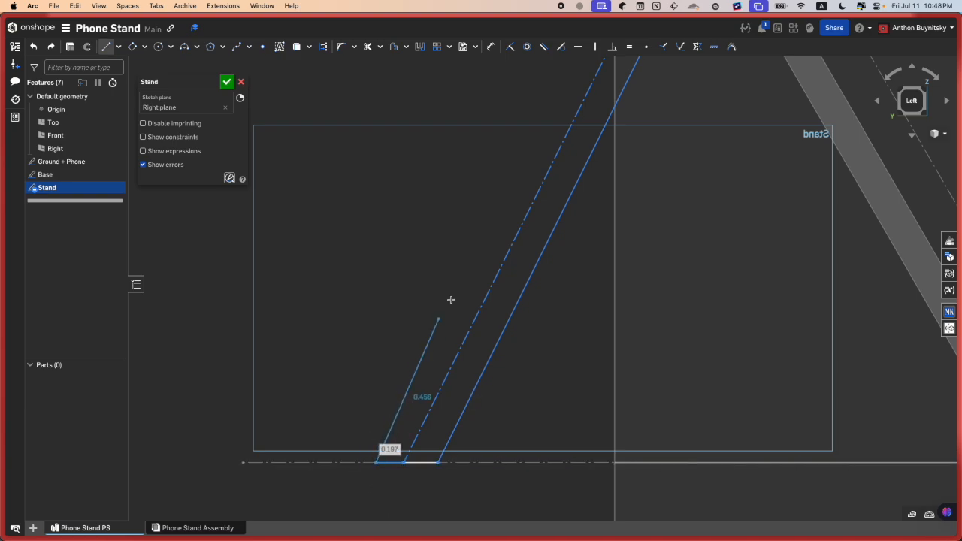
pyautogui.moveTo(517, 116); pyautogui.dragTo(419, 341, button='middle')
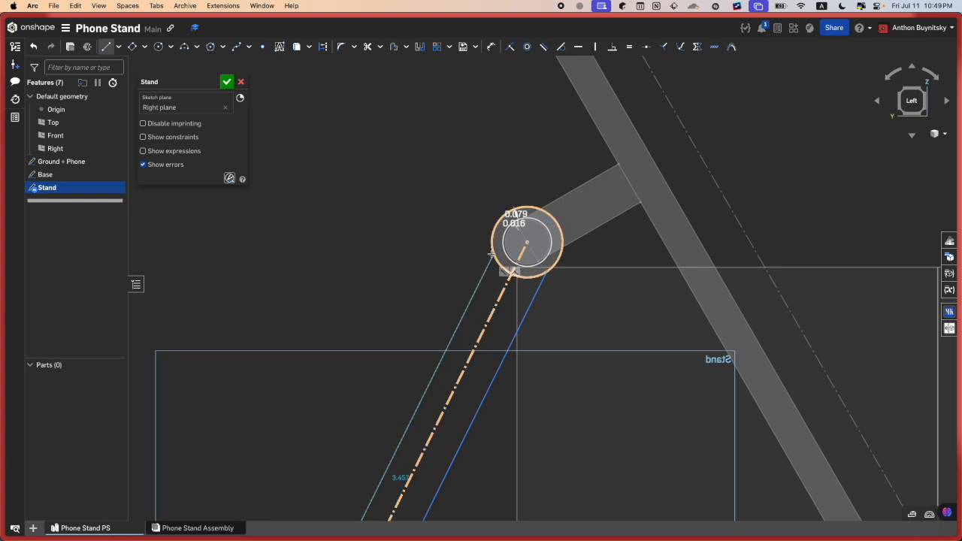
pyautogui.click(488, 267)
pyautogui.press('Escape')
# Step: Make the leg's outer and inner edges equal in length
pyautogui.click(488, 271)
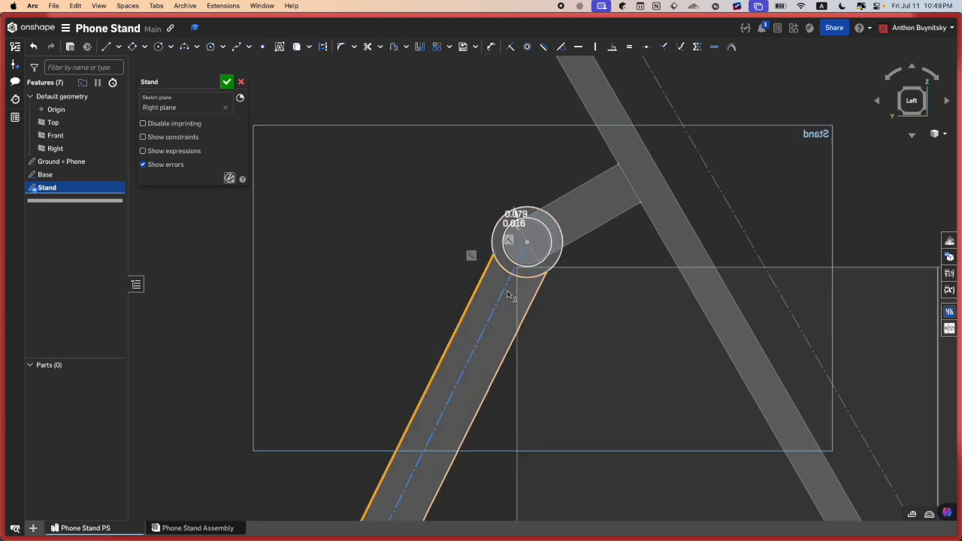
pyautogui.click(522, 324)
pyautogui.press('e')
# Step: Make the two foot segments on either side of the construction line equal in length
pyautogui.moveTo(524, 415); pyautogui.dragTo(592, 267, button='middle')
pyautogui.scroll(-2, 592, 268)
pyautogui.scroll(-3, 592, 268)
pyautogui.scroll(6, 511, 410)
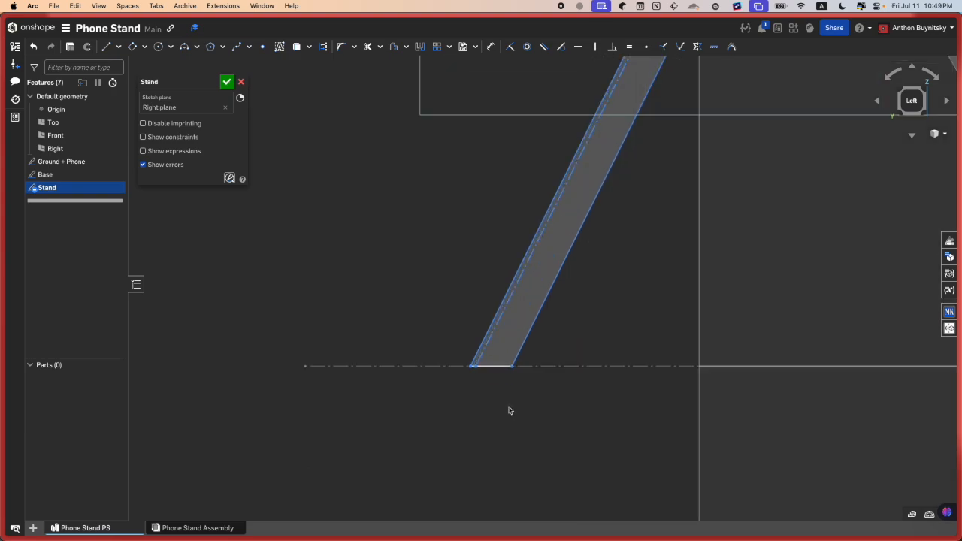
pyautogui.click(479, 350)
pyautogui.scroll(9, 463, 348)
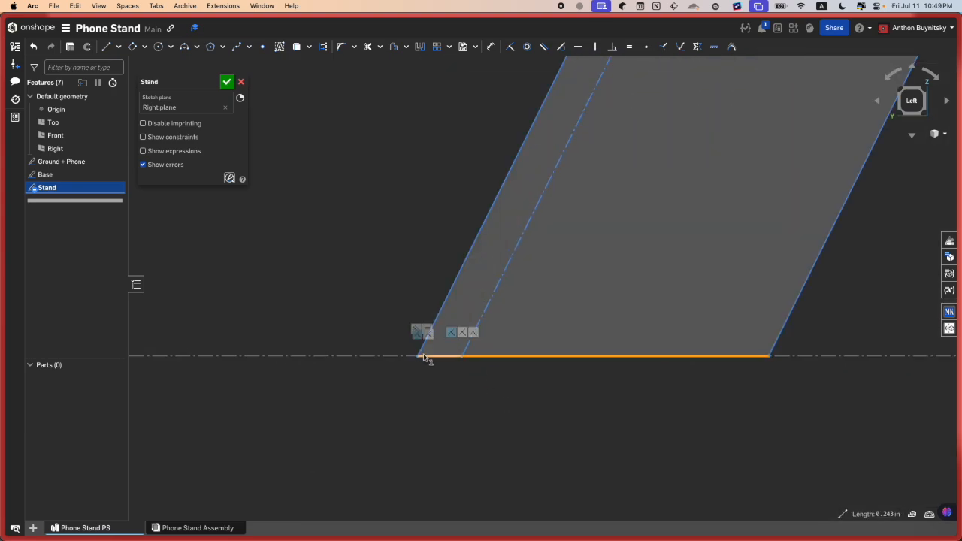
pyautogui.scroll(-12, 423, 390)
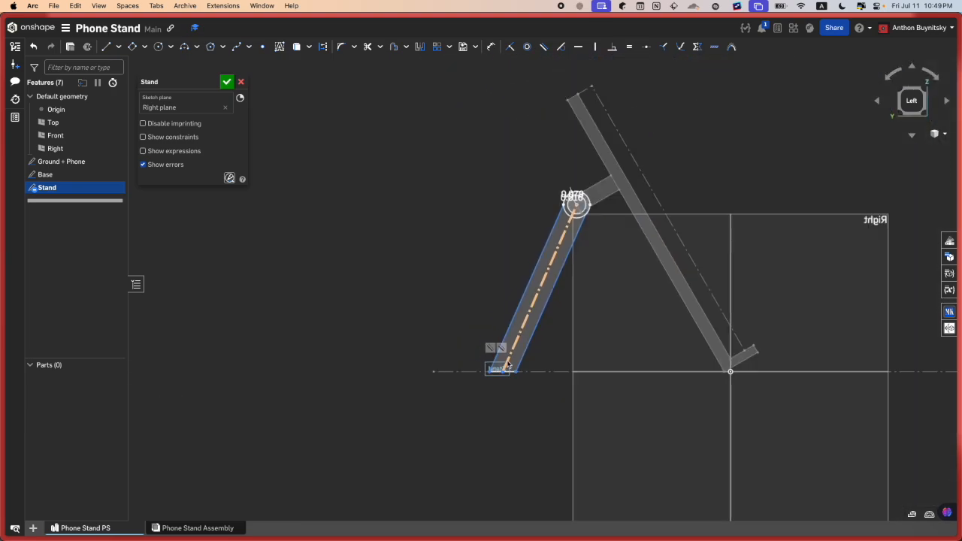
# Step: Examine where the leg's edges meet the outermost hinge circle
pyautogui.scroll(6, 600, 171)
pyautogui.scroll(2, 600, 171)
pyautogui.scroll(4, 567, 338)
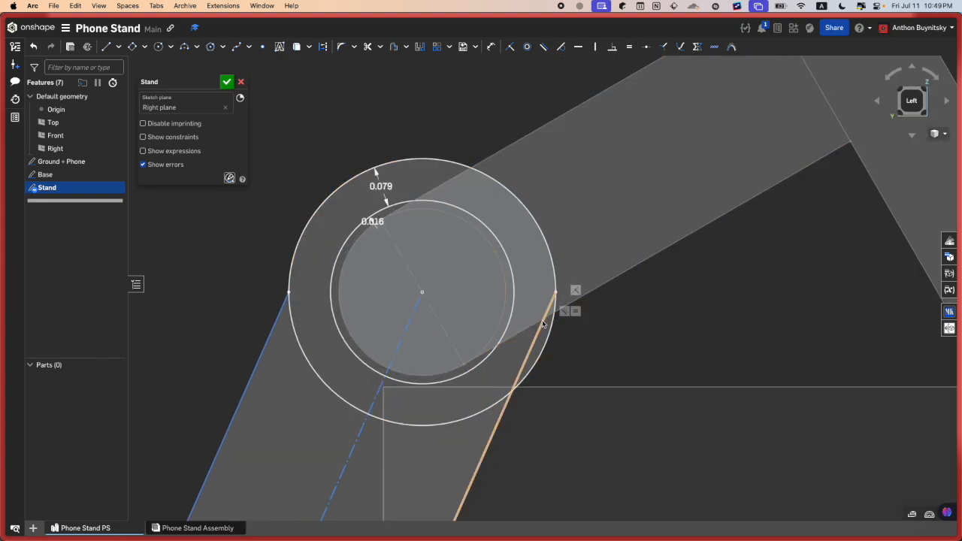
pyautogui.scroll(-3, 539, 341)
pyautogui.moveTo(540, 342); pyautogui.dragTo(567, 207, button='middle')
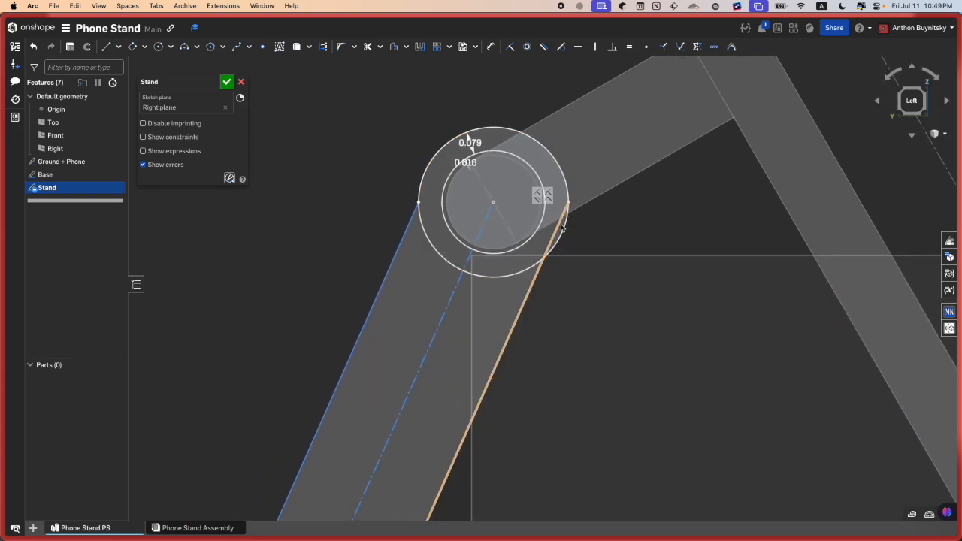
pyautogui.scroll(-5, 610, 161)
pyautogui.moveTo(539, 250)
pyautogui.mouseDown(button='middle')
pyautogui.moveTo(609, 161)
pyautogui.moveTo(528, 271)
pyautogui.mouseUp(button='middle')
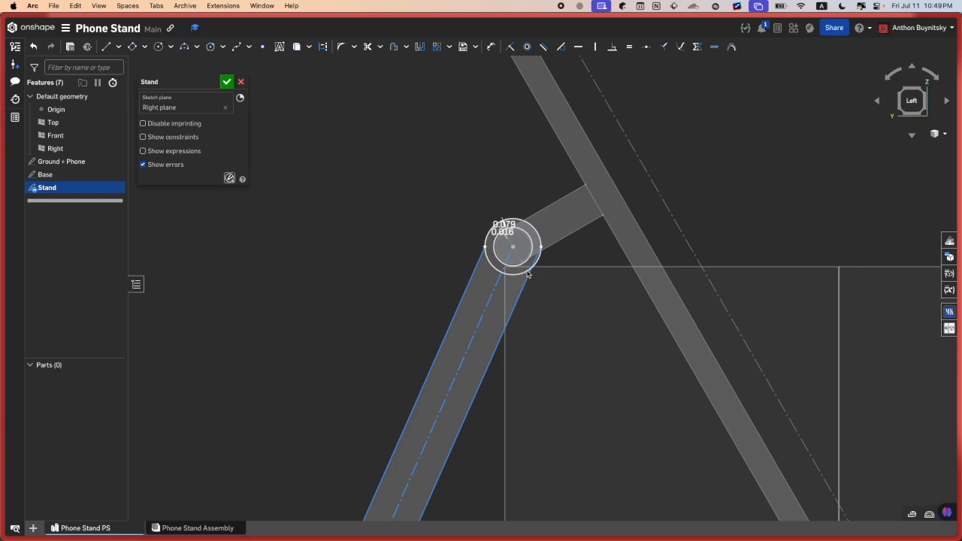
# Step: Dimension the leg's width between its inner and outer edges
pyautogui.moveTo(486, 439); pyautogui.dragTo(543, 243, button='middle')
pyautogui.press('d')
pyautogui.click(493, 278)
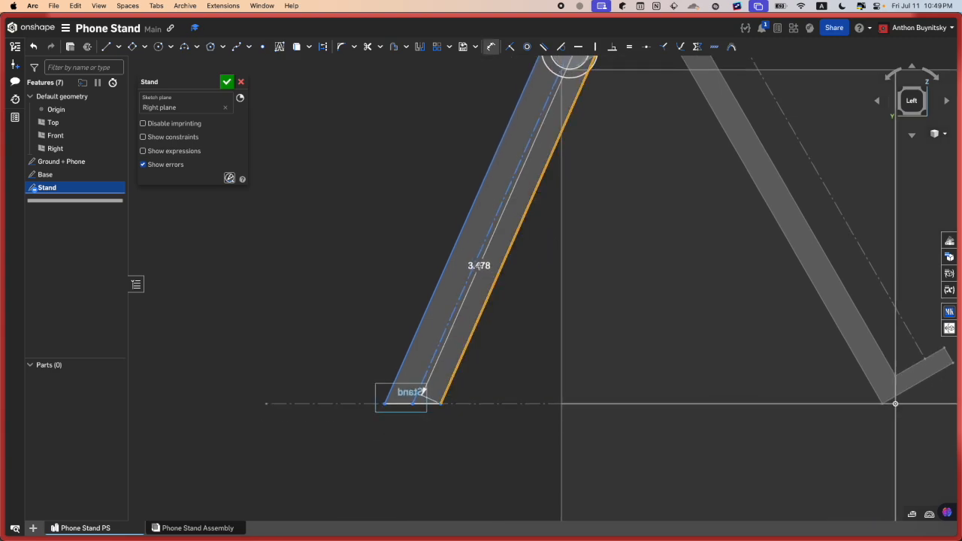
pyautogui.click(396, 376)
pyautogui.click(465, 215)
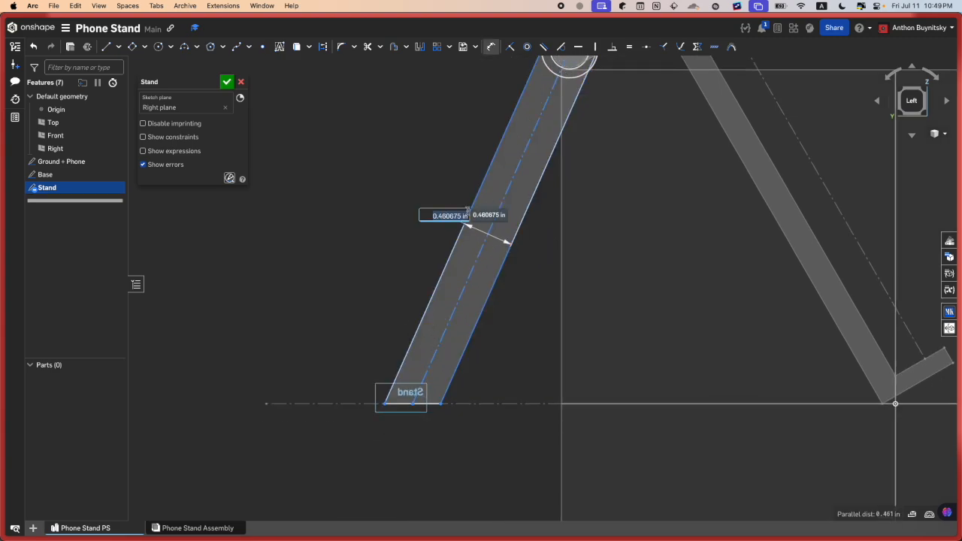
# Step: Try a leg width of 0.3 in and undo that value
pyautogui.write('0.3')
pyautogui.press('Return')
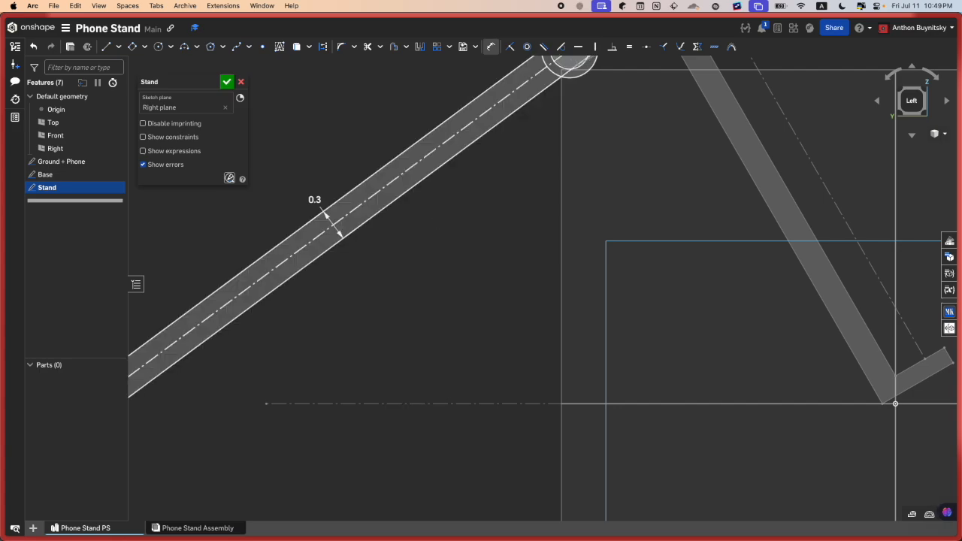
pyautogui.scroll(-3, 476, 253)
pyautogui.press('super+z')
pyautogui.scroll(3, 435, 259)
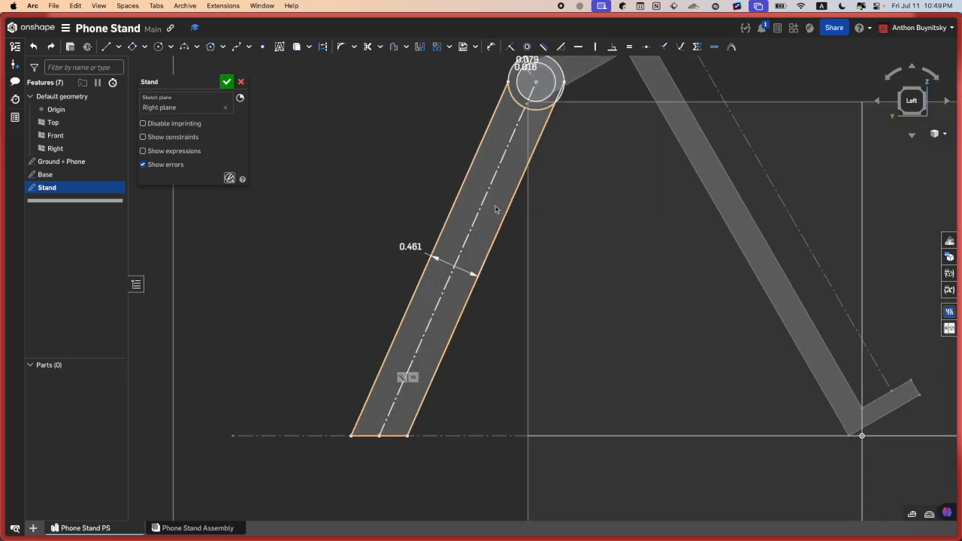
# Step: Set the leg's width dimension to 0.4 in
pyautogui.doubleClick(410, 246)
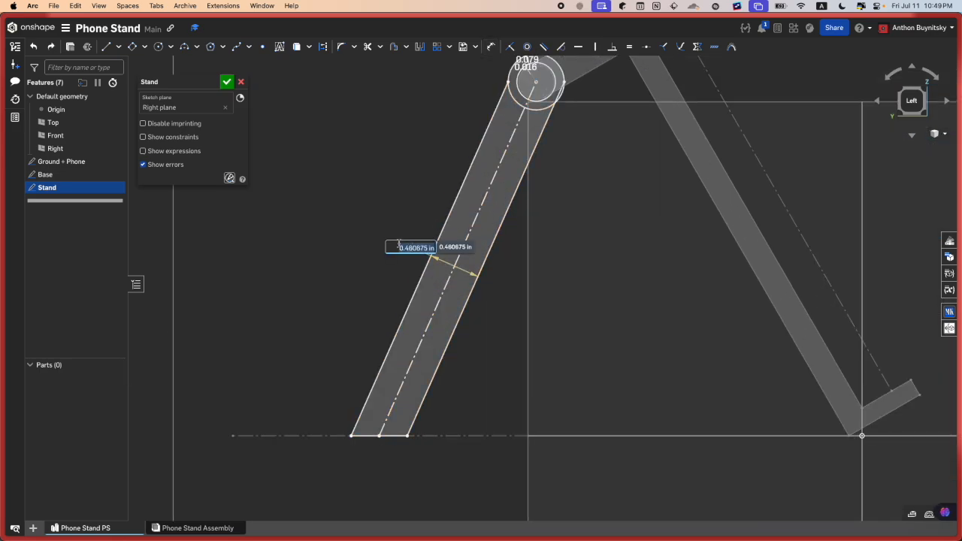
pyautogui.write('0.4')
pyautogui.press('Return')
pyautogui.scroll(-3, 364, 236)
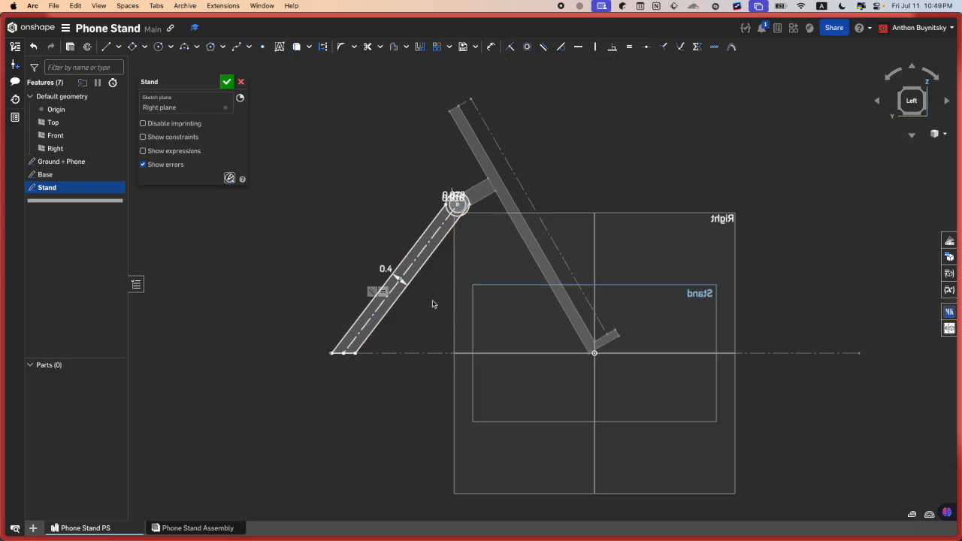
pyautogui.scroll(5, 460, 185)
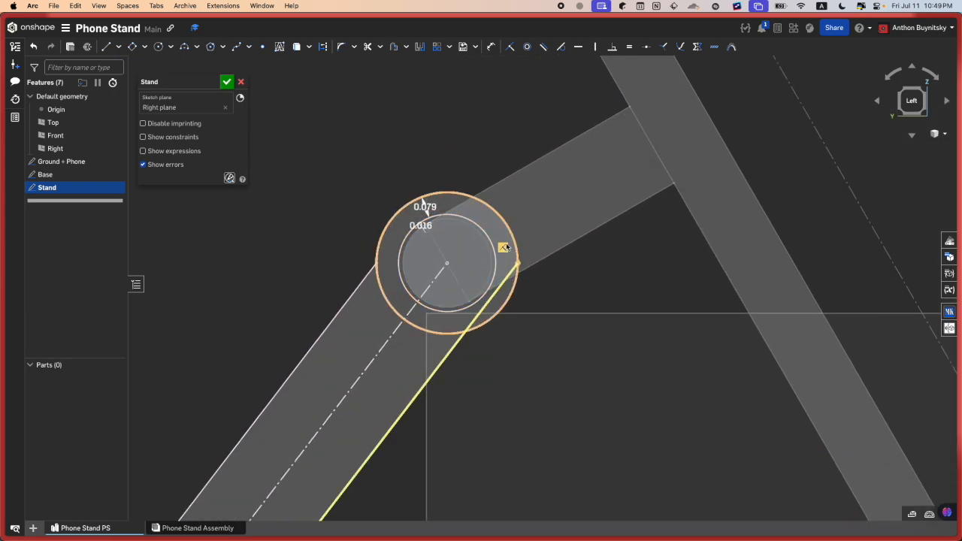
# Step: Try repositioning the leg by its inner edge at the outermost hinge circle, and undo back to before the leg's width dimension
pyautogui.click(501, 253)
pyautogui.moveTo(512, 273); pyautogui.dragTo(504, 310)
pyautogui.scroll(-5, 554, 304)
pyautogui.scroll(-4, 560, 263)
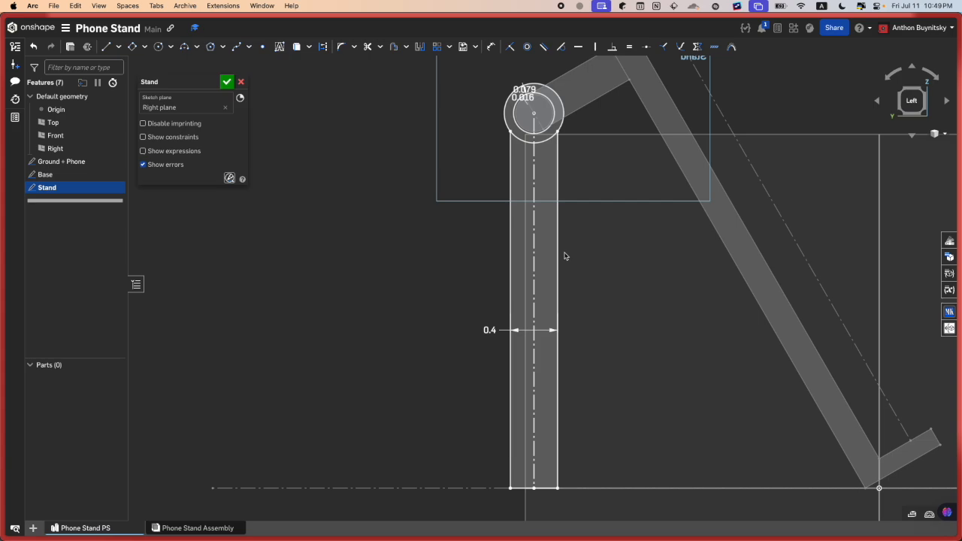
pyautogui.press('super+z')
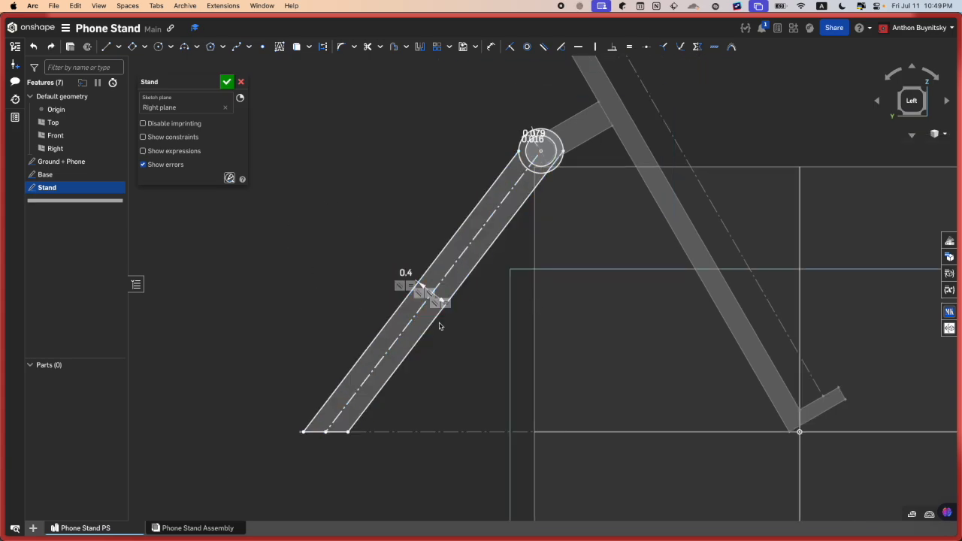
pyautogui.press('super+z')
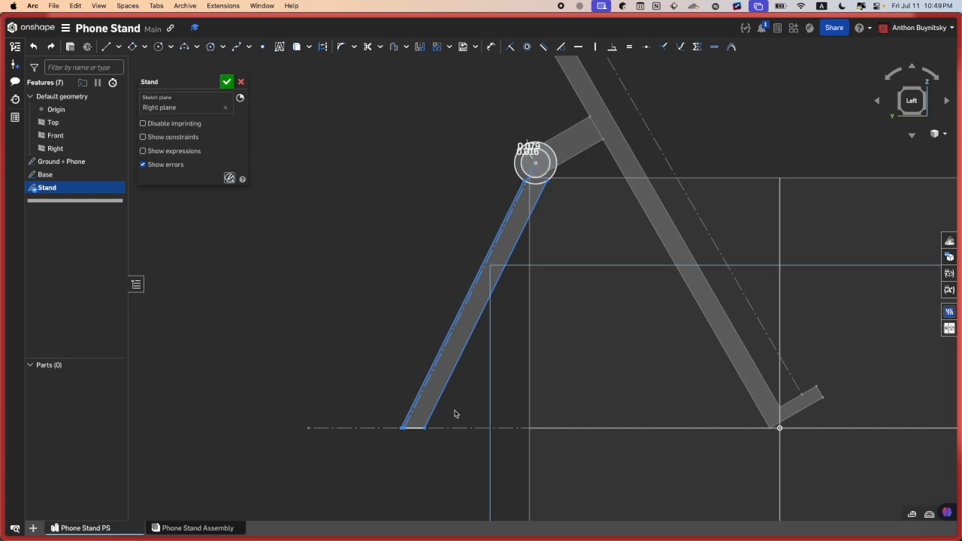
# Step: Delete the leg's lines and redraw its construction centerline from the hinge center down to the ground line
pyautogui.moveTo(456, 485); pyautogui.dragTo(357, 315)
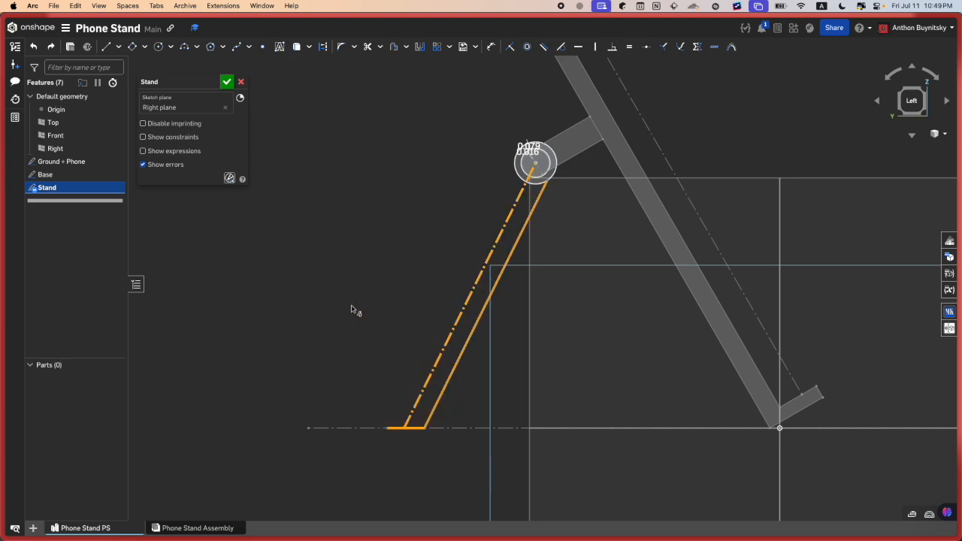
pyautogui.press('Delete')
pyautogui.press('q')
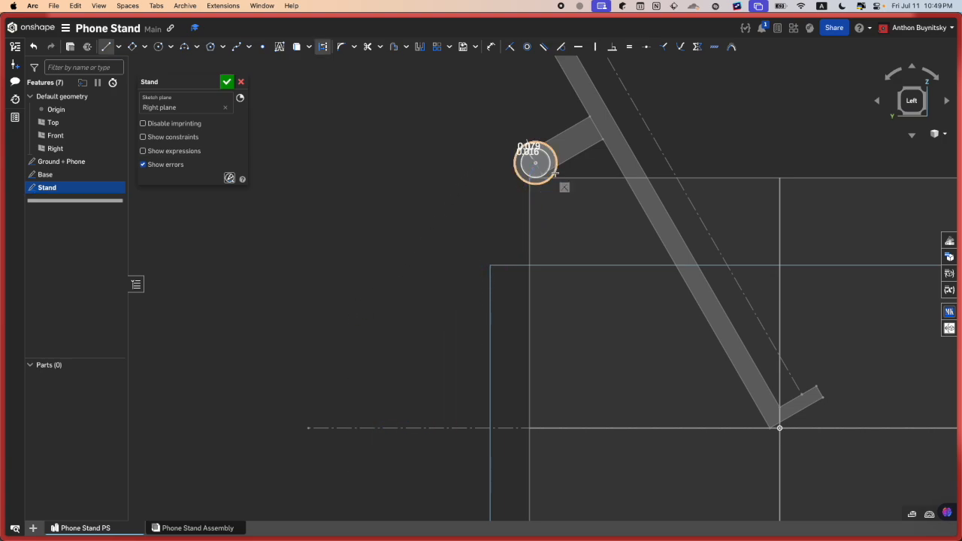
pyautogui.click(535, 162)
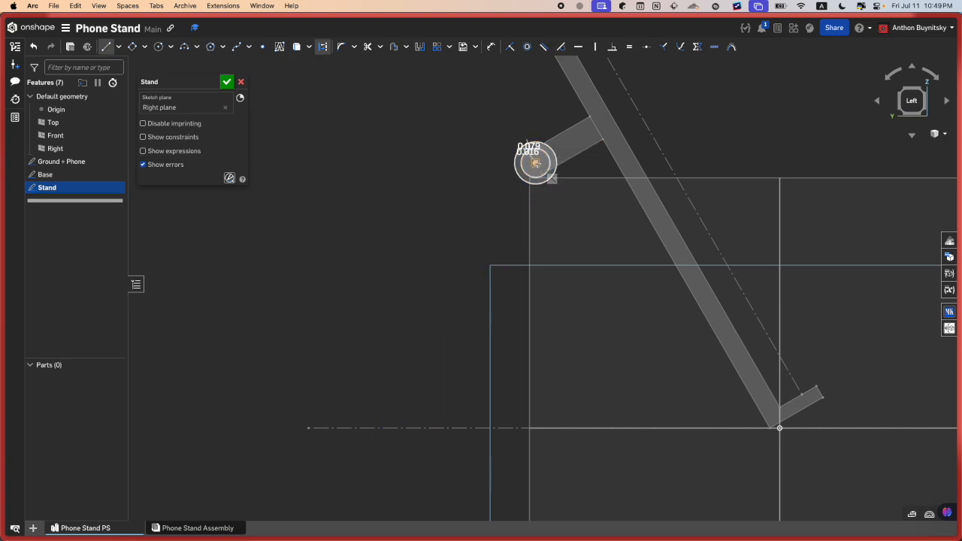
pyautogui.click(401, 429)
pyautogui.press('Escape')
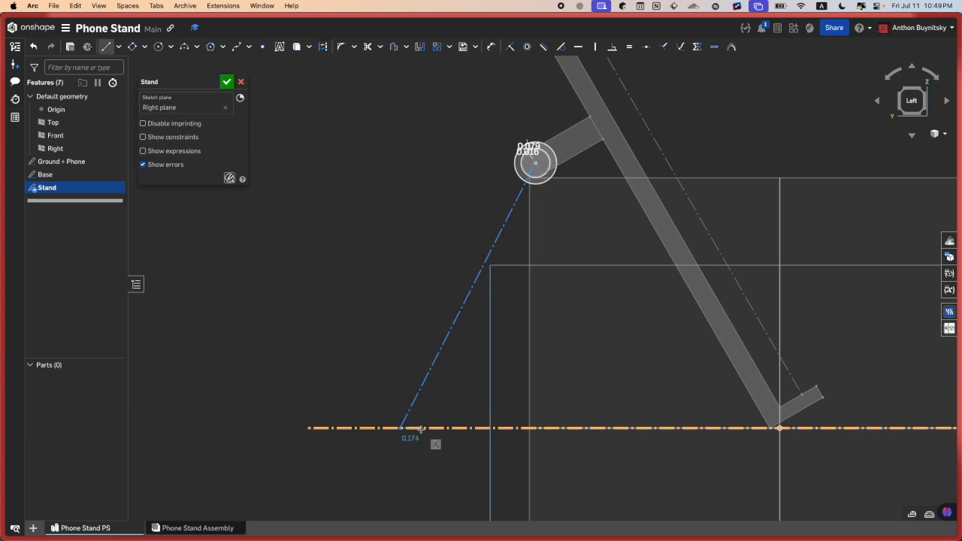
# Step: Sketch a foot segment about 0.26 in long along the ground line from the centerline, and the inner edge up to the outermost hinge circle
pyautogui.click(422, 429)
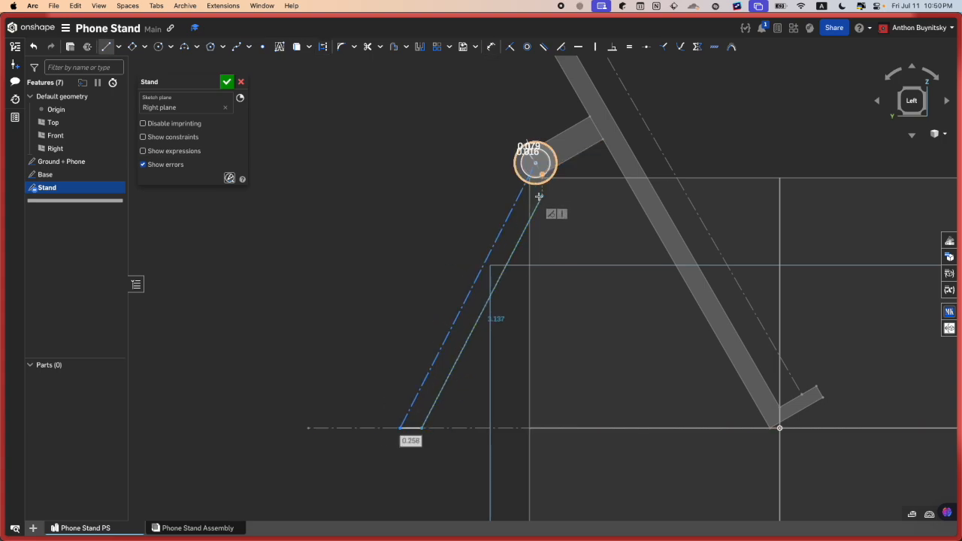
pyautogui.scroll(3, 541, 199)
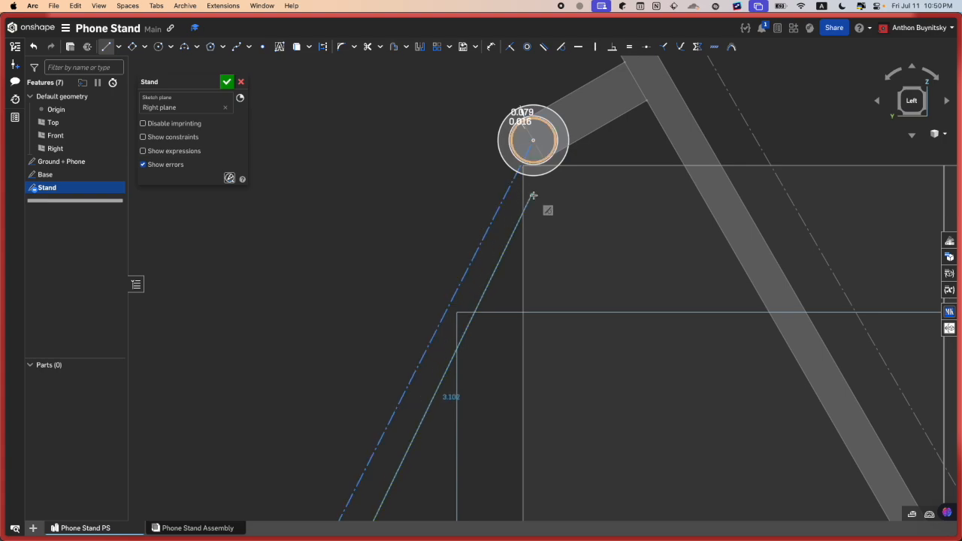
pyautogui.click(538, 177)
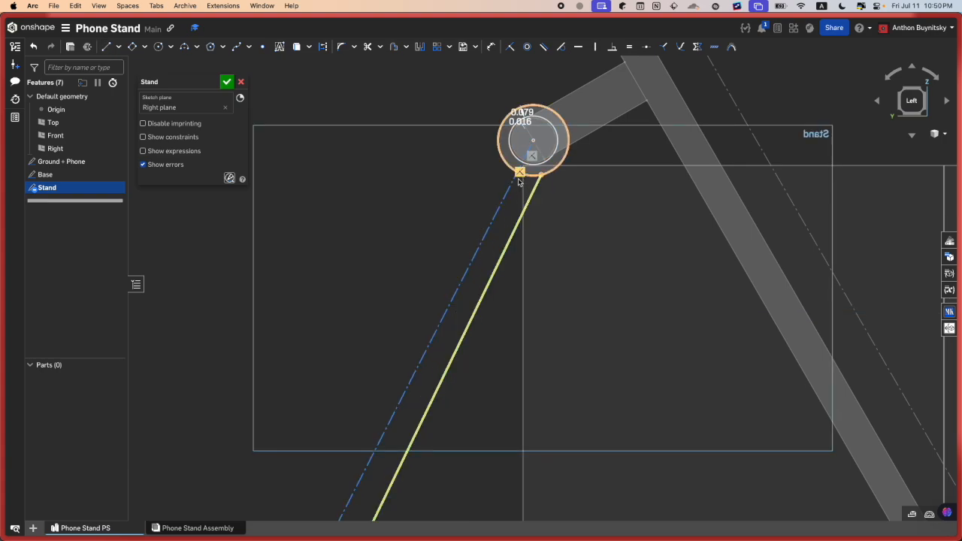
pyautogui.moveTo(495, 228); pyautogui.dragTo(607, 124, button='middle')
pyautogui.scroll(-2, 570, 237)
pyautogui.scroll(3, 487, 389)
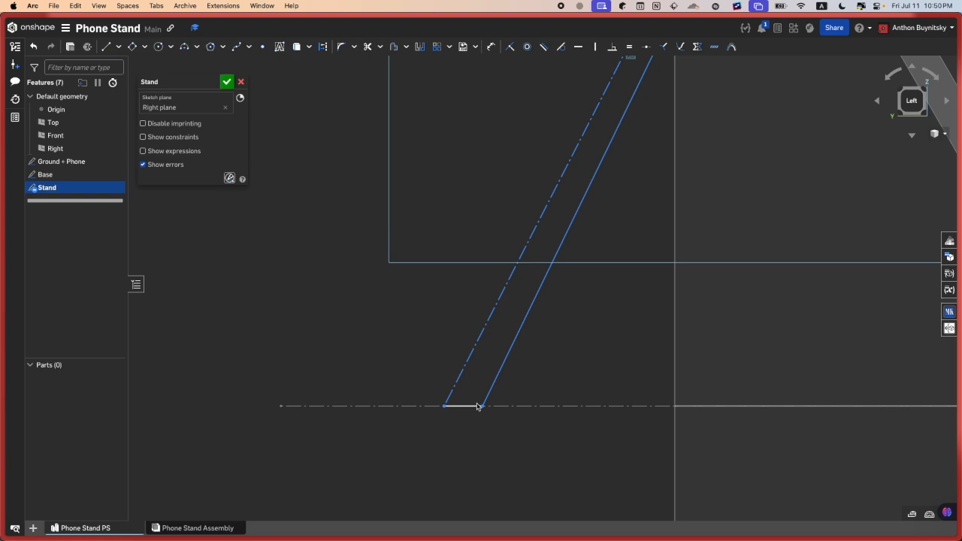
# Step: Draw the leg's outer half, from the foot on the ground line up to the outermost hinge circle
pyautogui.scroll(-3, 502, 361)
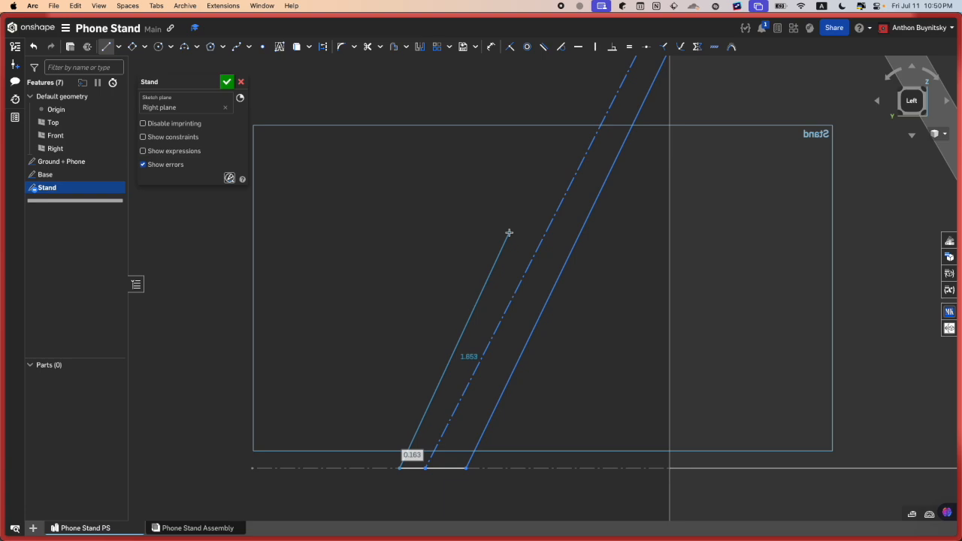
pyautogui.press('d')
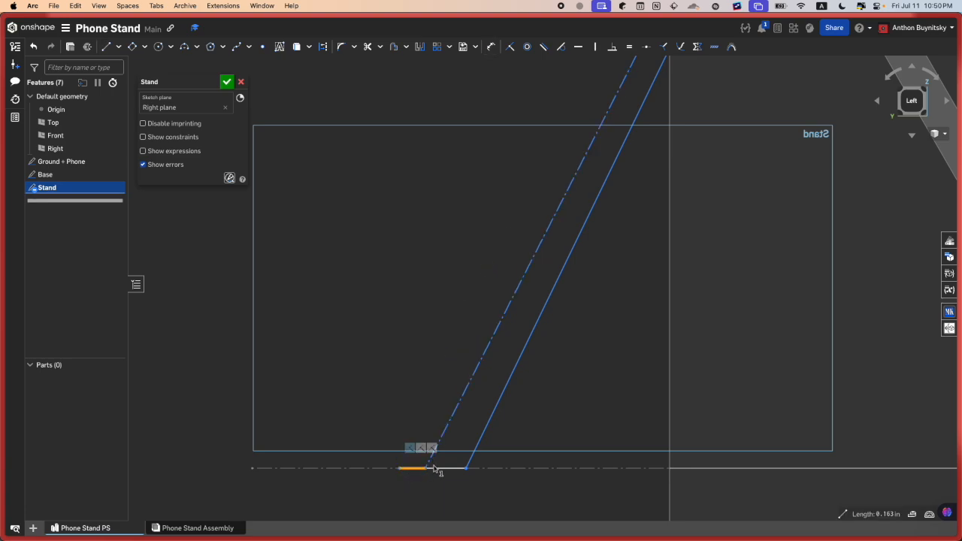
pyautogui.press('l')
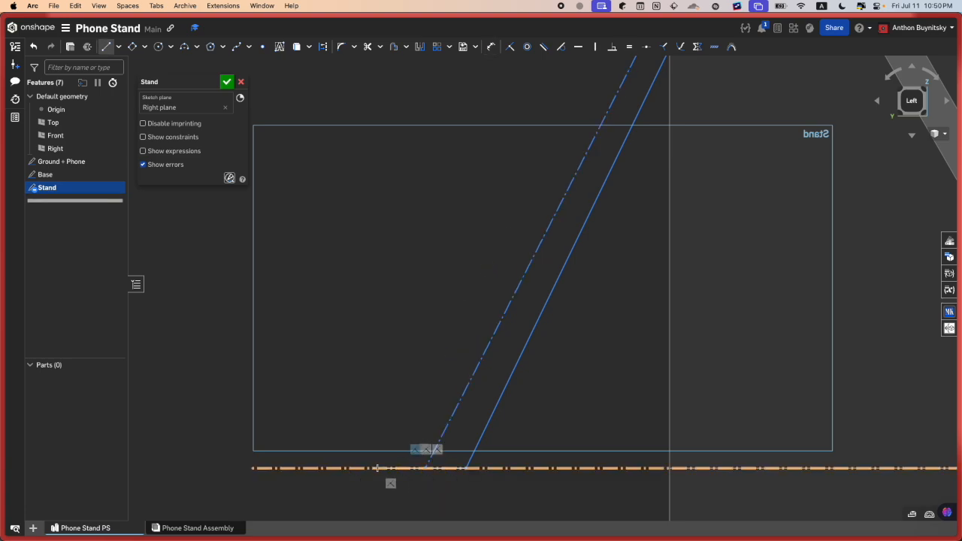
pyautogui.click(385, 468)
pyautogui.moveTo(491, 176); pyautogui.dragTo(393, 413, button='middle')
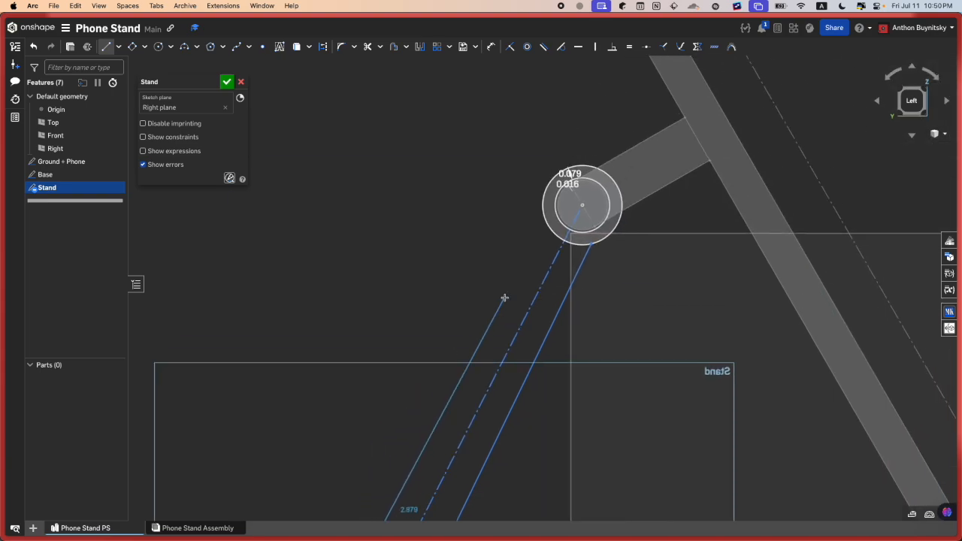
pyautogui.click(545, 227)
pyautogui.press('Escape')
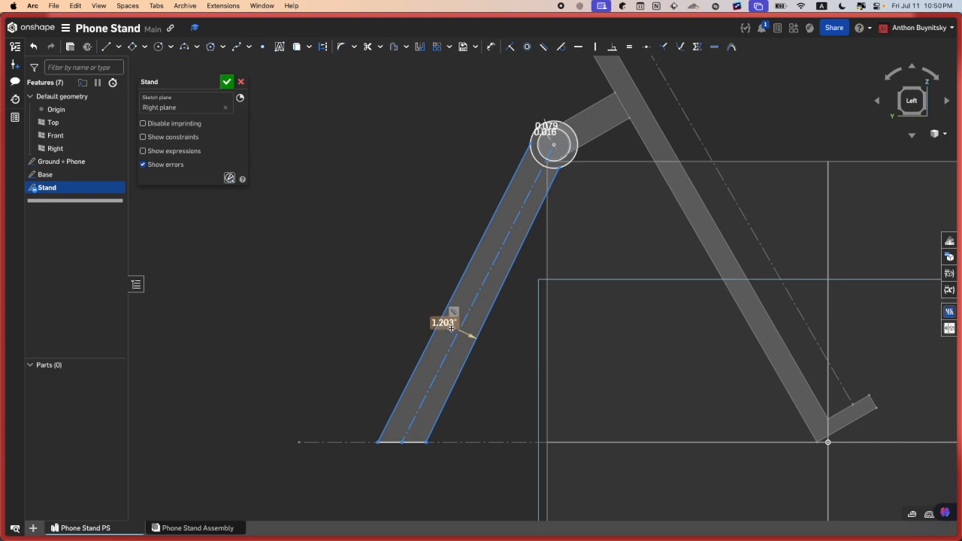
# Step: Delete the angle dimension between the leg's two long edges and make those edges parallel
pyautogui.click(449, 332)
pyautogui.click(449, 329)
pyautogui.press('Delete')
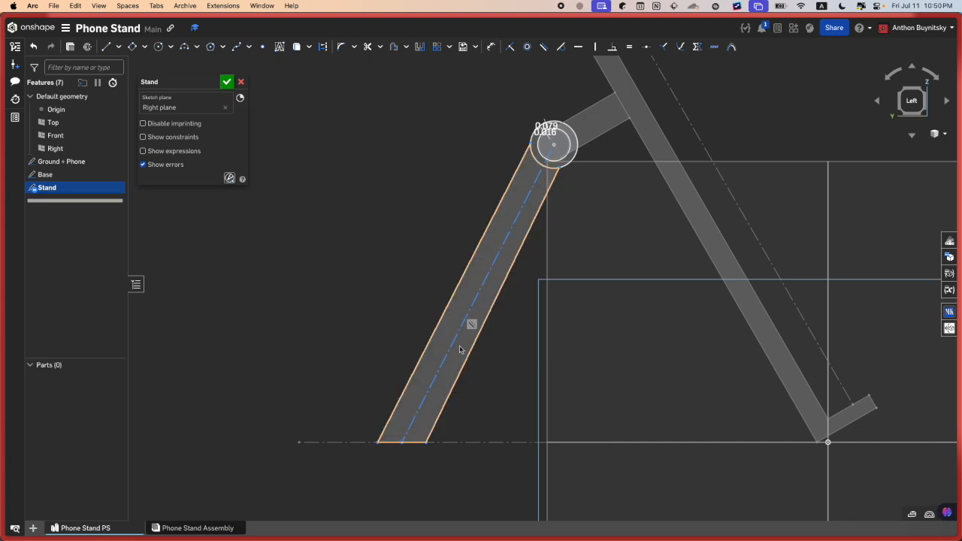
pyautogui.click(468, 352)
pyautogui.click(438, 335)
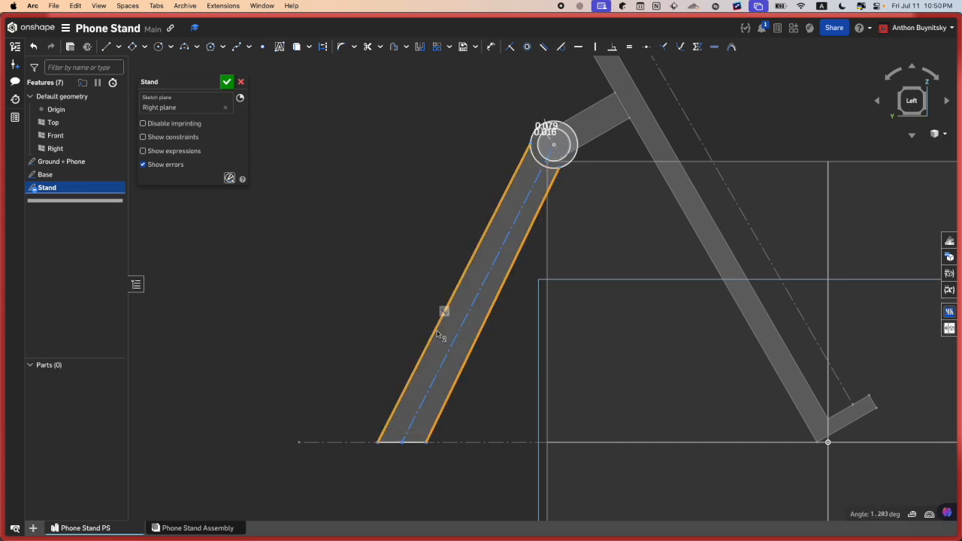
pyautogui.press('b')
# Step: Try a 0.3 in width dimension between the leg's two long edges, and remove it
pyautogui.press('d')
pyautogui.click(440, 329)
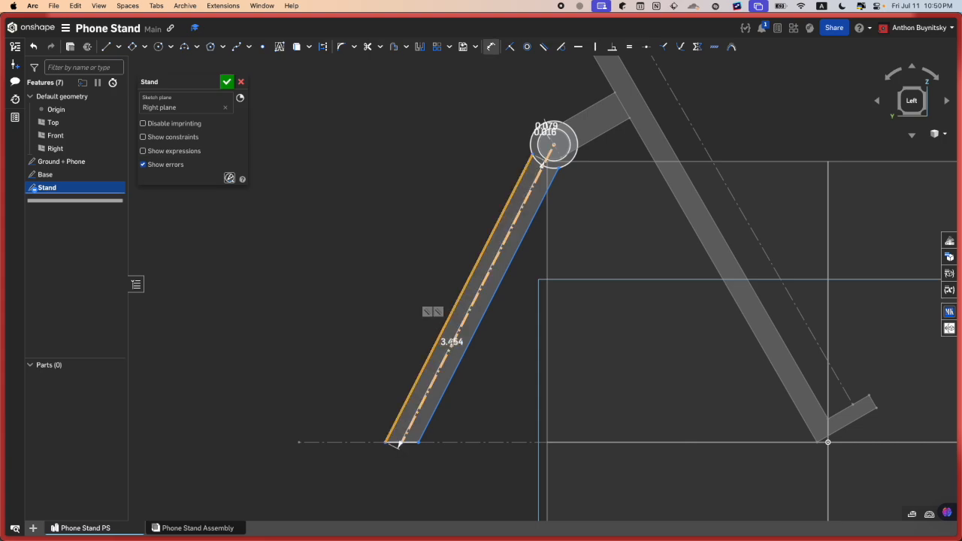
pyautogui.click(464, 351)
pyautogui.scroll(3, 460, 346)
pyautogui.click(461, 345)
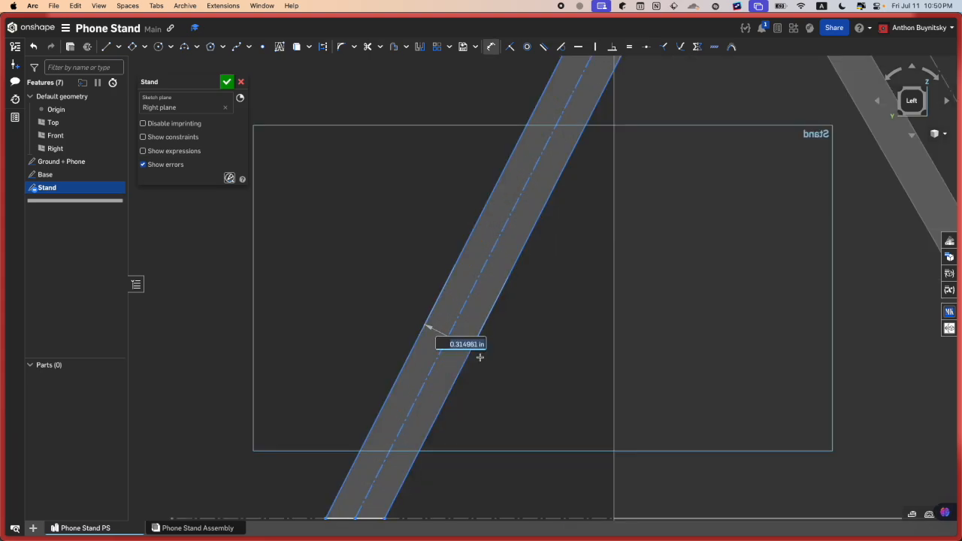
pyautogui.write('.3')
pyautogui.press('Return')
pyautogui.scroll(-3, 479, 357)
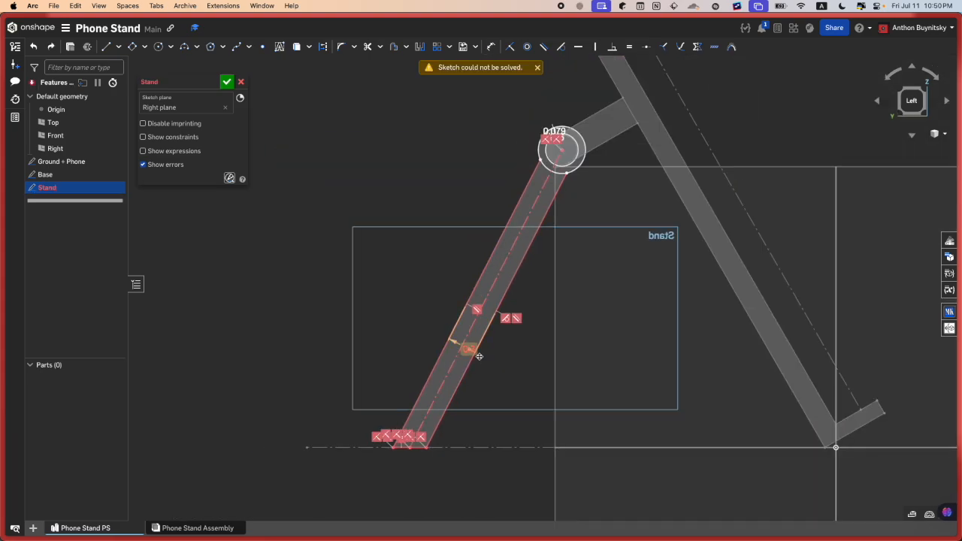
pyautogui.hotkey('ctrl', 'z')
pyautogui.scroll(1, 473, 351)
pyautogui.press('Delete')
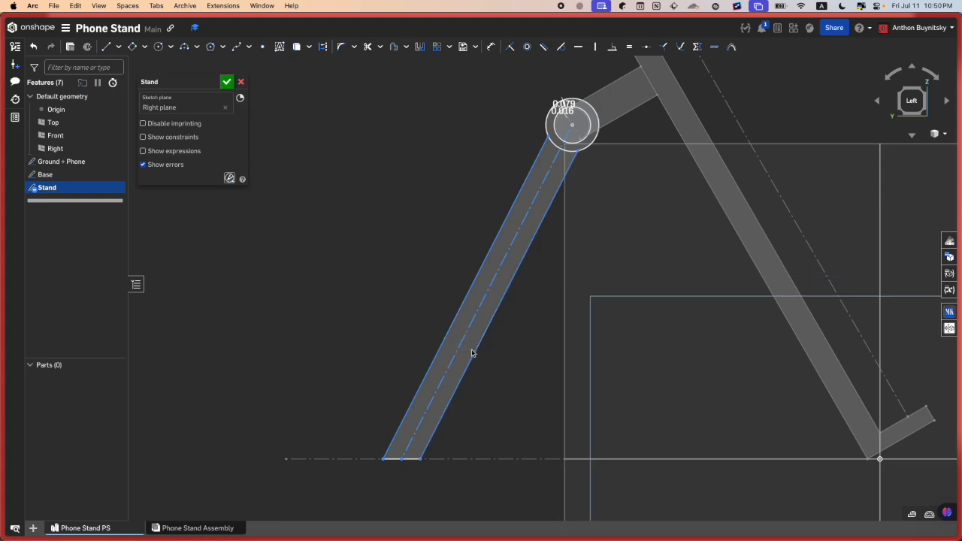
# Step: Dimension the length of the leg's inner edge and set it to 3.3 in
pyautogui.click(474, 353)
pyautogui.press('d')
pyautogui.click(493, 375)
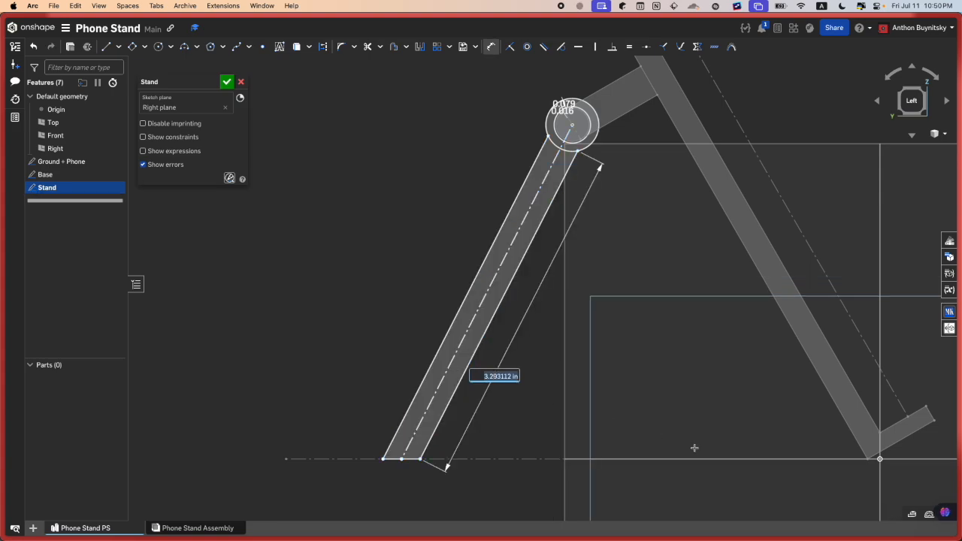
pyautogui.write('3.293')
pyautogui.press('Return')
pyautogui.press('super+z')
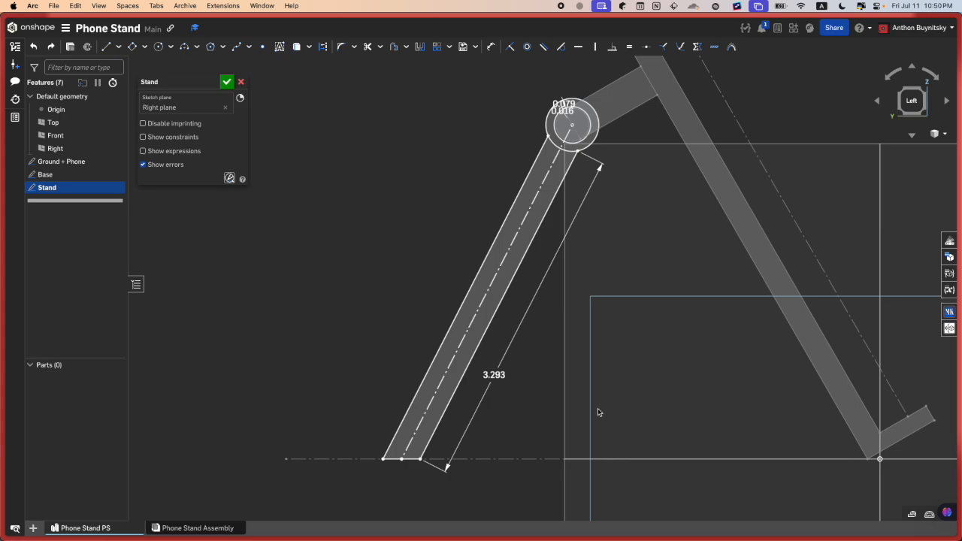
pyautogui.doubleClick(504, 374)
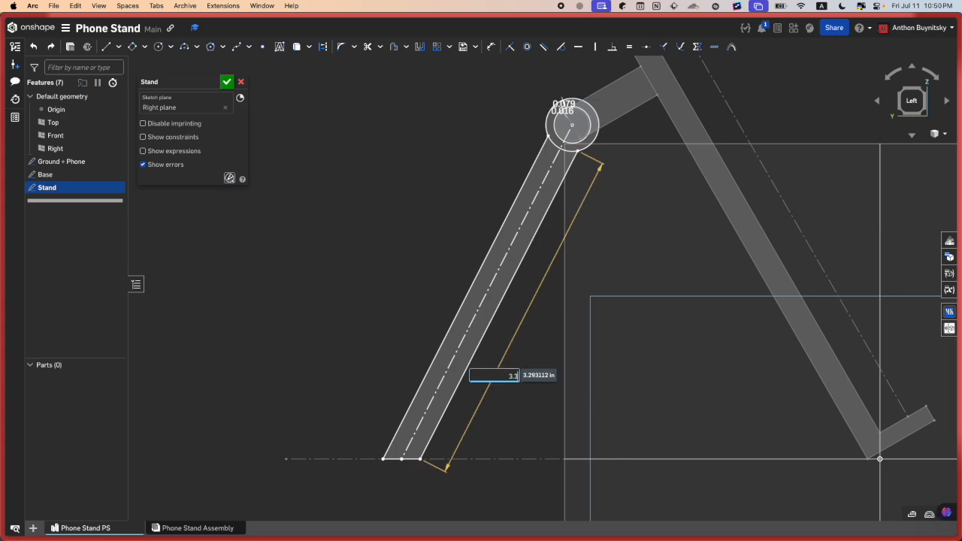
pyautogui.write('3.3')
pyautogui.press('Return')
pyautogui.scroll(-3, 502, 374)
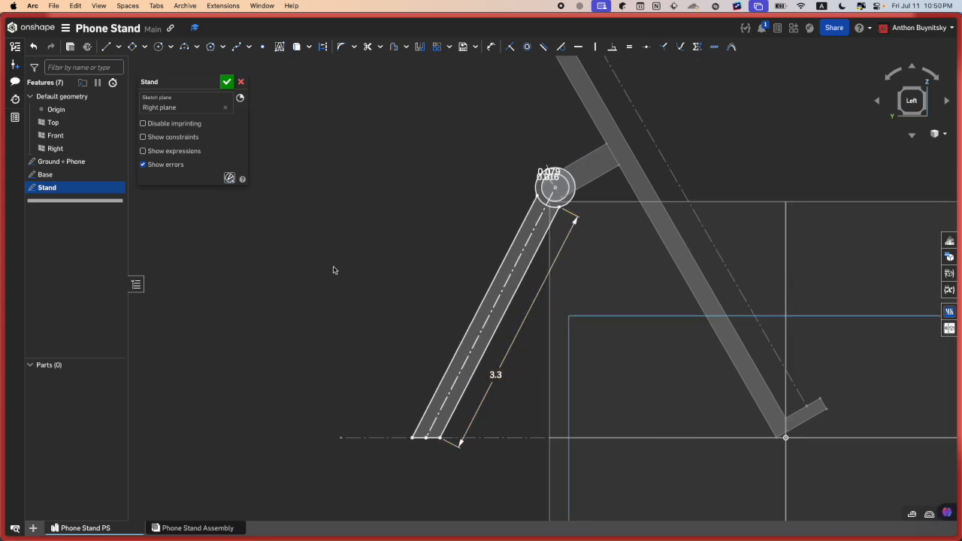
# Step: Examine the leg's edges where they meet the outermost hinge circle and the ground line
pyautogui.scroll(-2, 527, 231)
pyautogui.scroll(3, 528, 231)
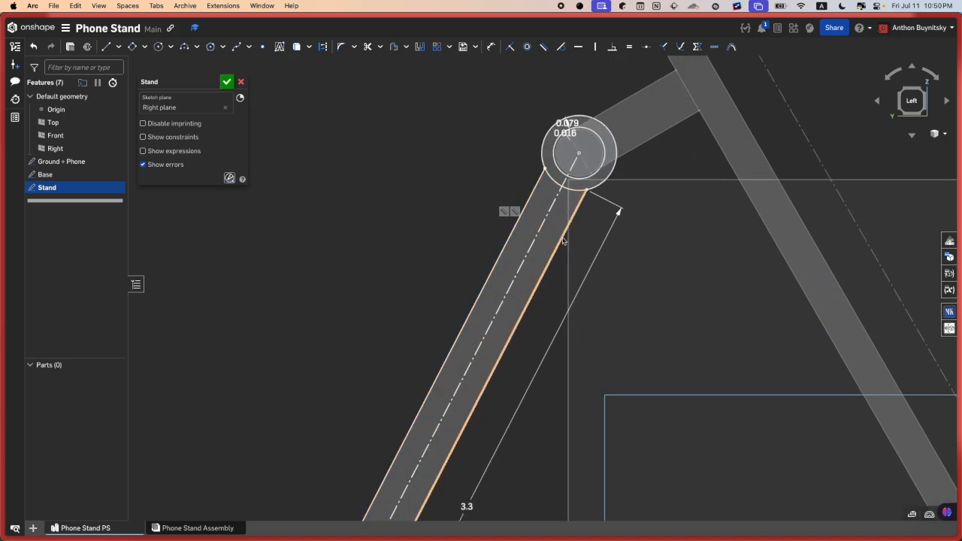
pyautogui.scroll(-1, 562, 226)
pyautogui.scroll(5, 559, 218)
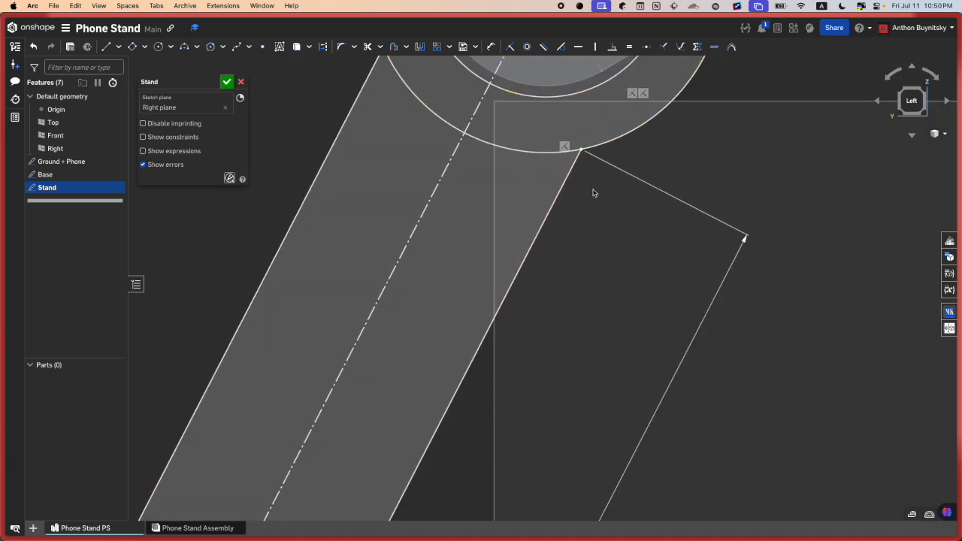
pyautogui.scroll(-4, 582, 248)
pyautogui.scroll(-4, 532, 226)
pyautogui.scroll(4, 504, 311)
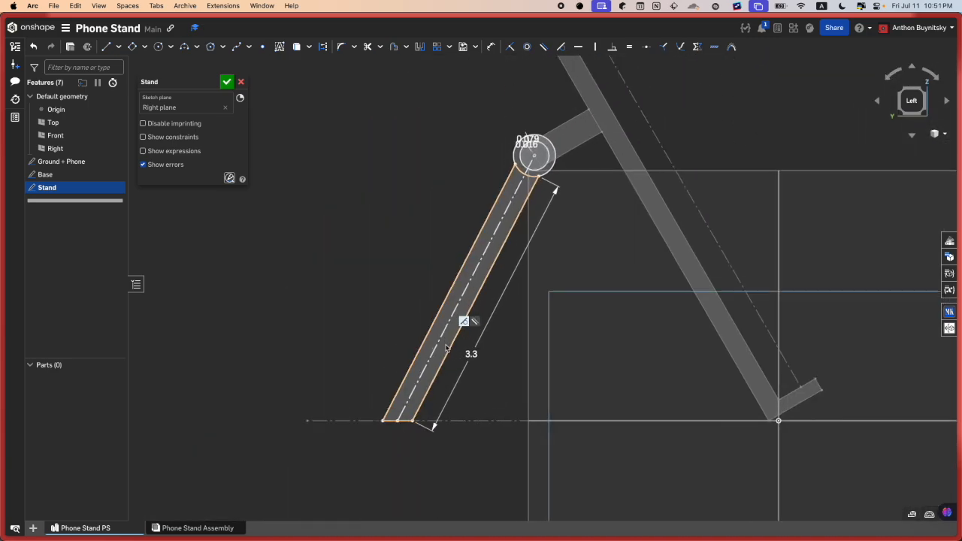
pyautogui.scroll(-1, 445, 347)
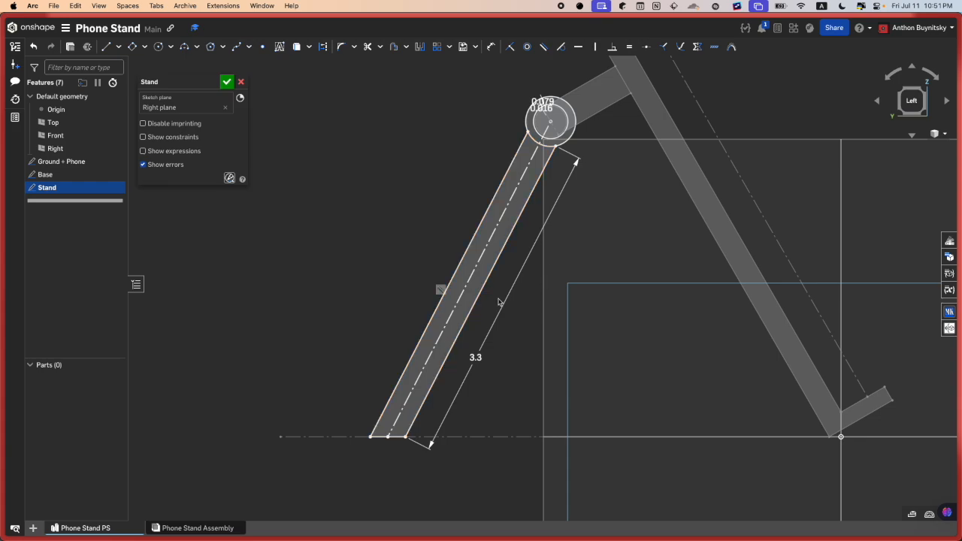
pyautogui.scroll(1, 377, 431)
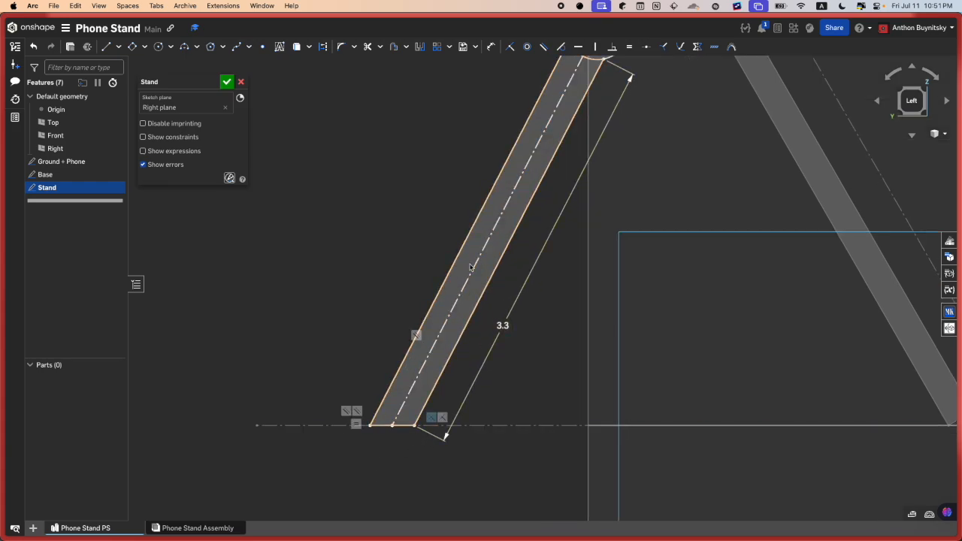
pyautogui.scroll(-3, 421, 413)
pyautogui.scroll(3, 488, 272)
# Step: Examine the hinge circles, comparing the Stand's inner circle with the Base sketch's circle inside it
pyautogui.scroll(5, 541, 210)
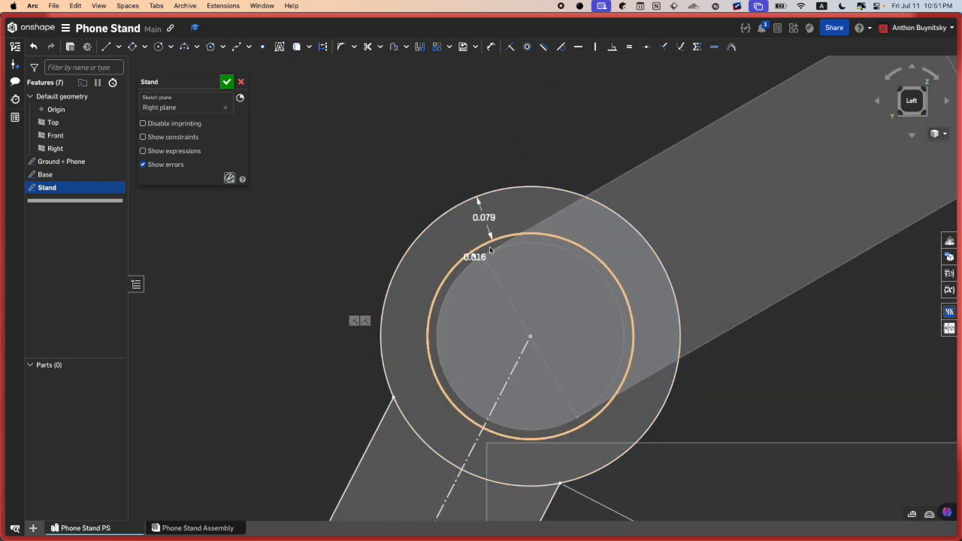
pyautogui.scroll(-5, 483, 256)
pyautogui.scroll(4, 488, 270)
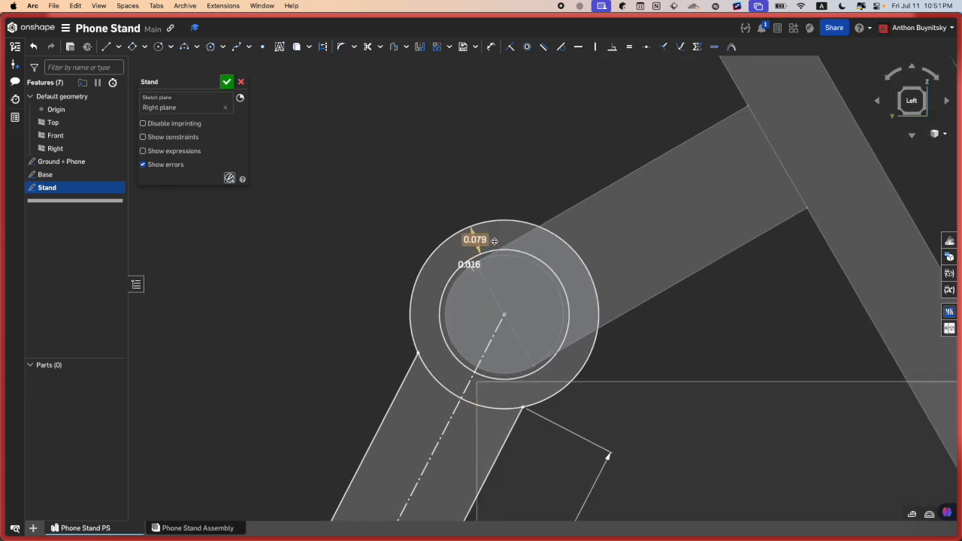
pyautogui.scroll(2, 545, 293)
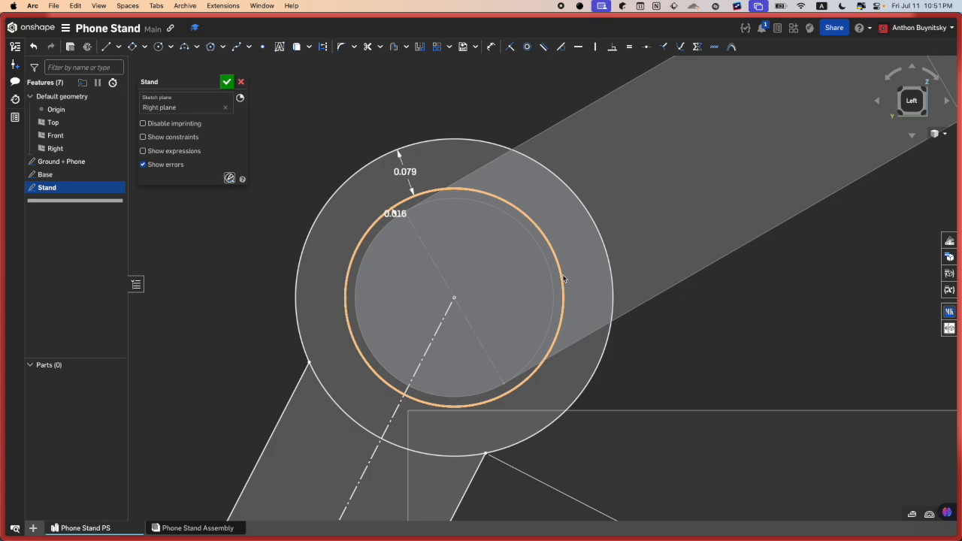
pyautogui.click(563, 278)
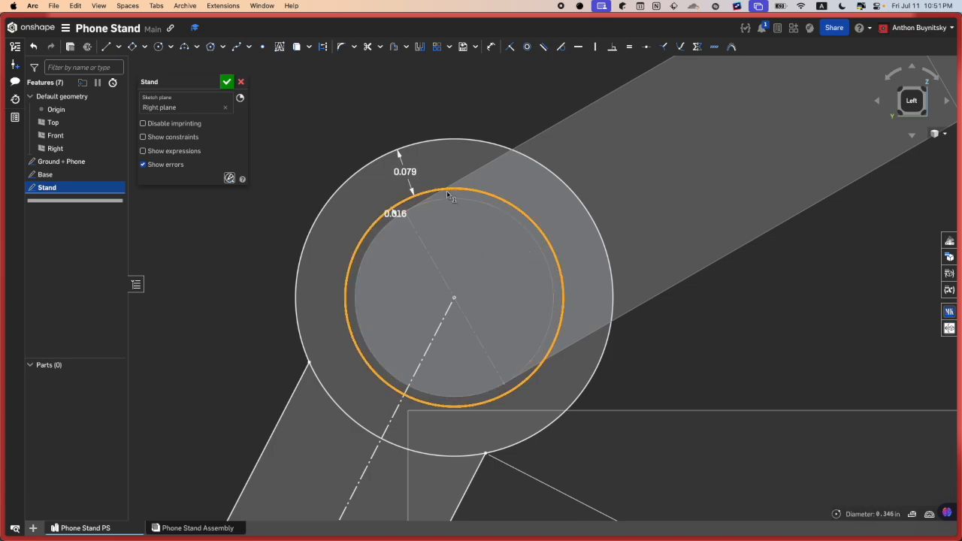
pyautogui.click(544, 254)
pyautogui.click(222, 227)
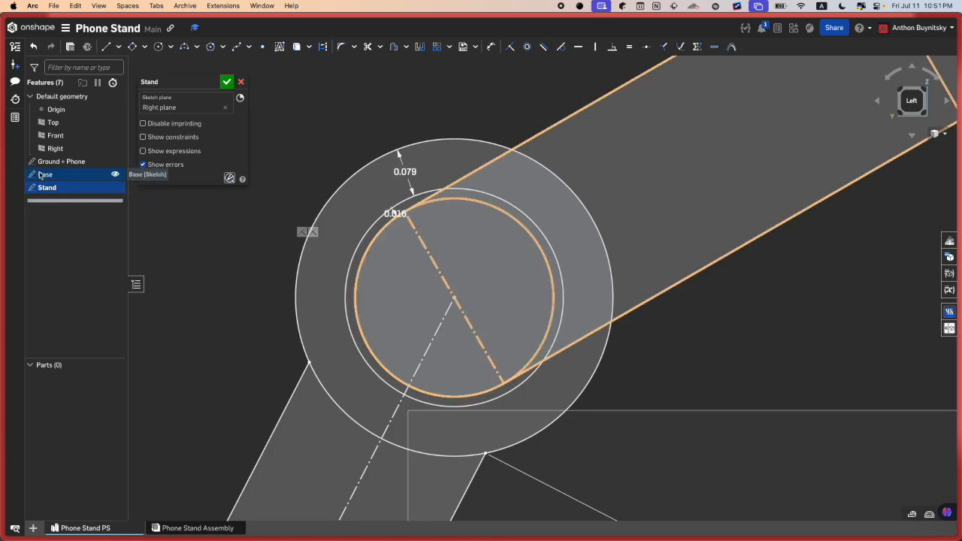
pyautogui.click(530, 240)
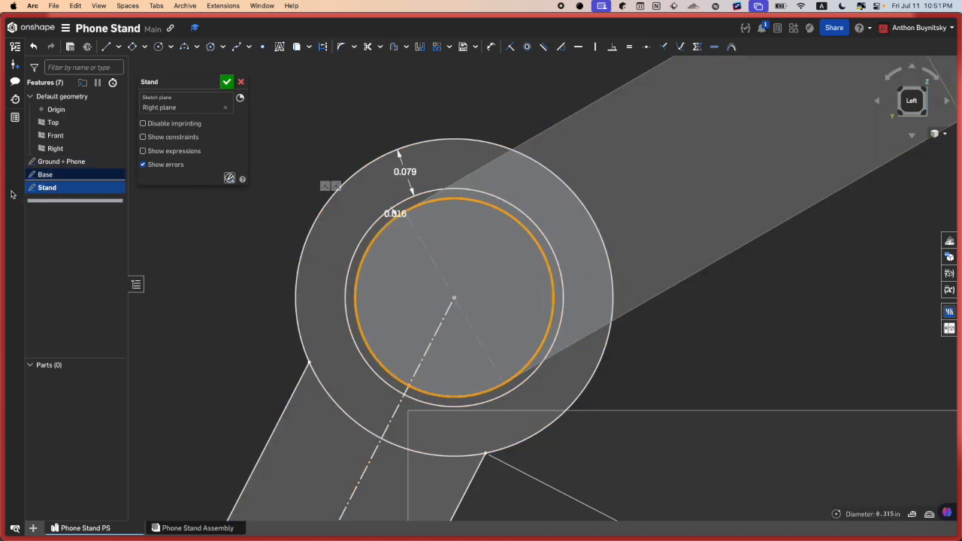
# Step: Switch to the Cookbook Holder document to view the hinge between its base and stand
pyautogui.moveTo(3, 195)
pyautogui.click(51, 319)
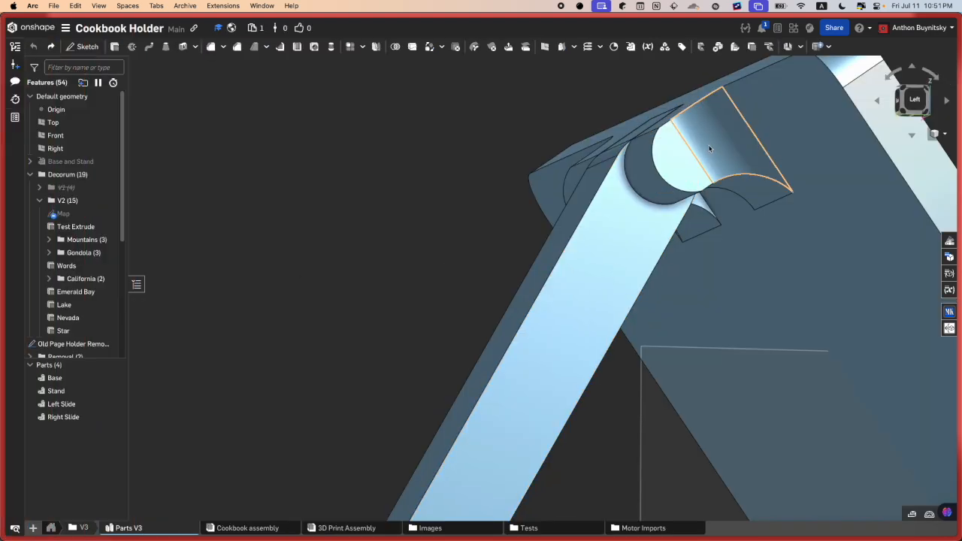
# Step: Hide the stand part in the Cookbook Holder to examine the hinge pin on the base
pyautogui.click(601, 218)
pyautogui.press('y')
pyautogui.moveTo(599, 216); pyautogui.dragTo(651, 182, button='right')
# Step: Switch to the Phone Stand document and examine the concentric hinge circles in the Stand sketch
pyautogui.moveTo(19, 229)
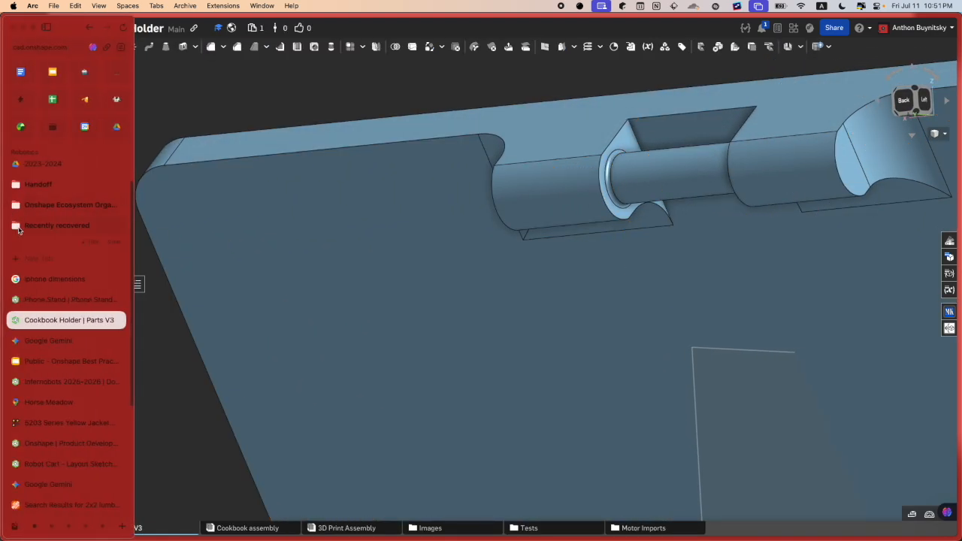
pyautogui.click(51, 297)
pyautogui.scroll(-6, 571, 233)
pyautogui.scroll(4, 568, 236)
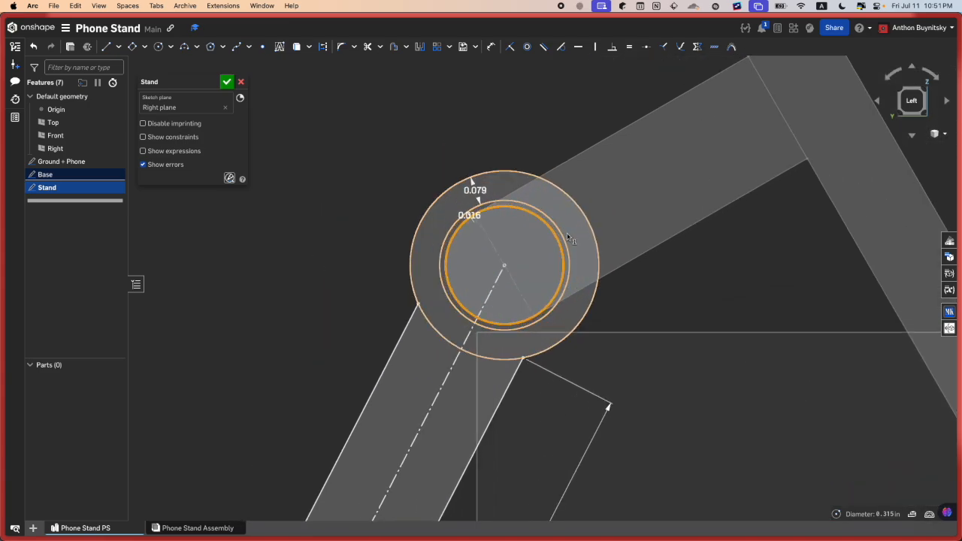
pyautogui.scroll(3, 567, 238)
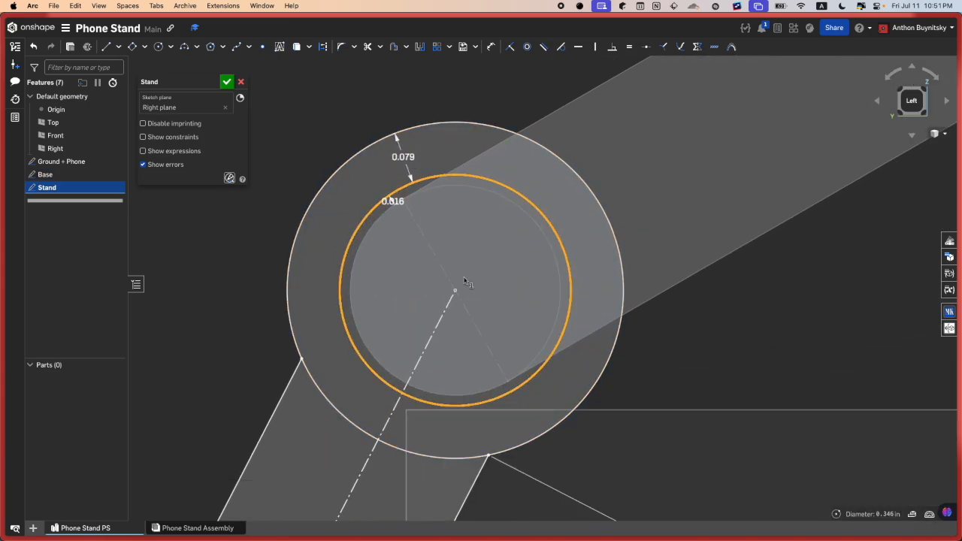
pyautogui.click(525, 144)
pyautogui.press('space')
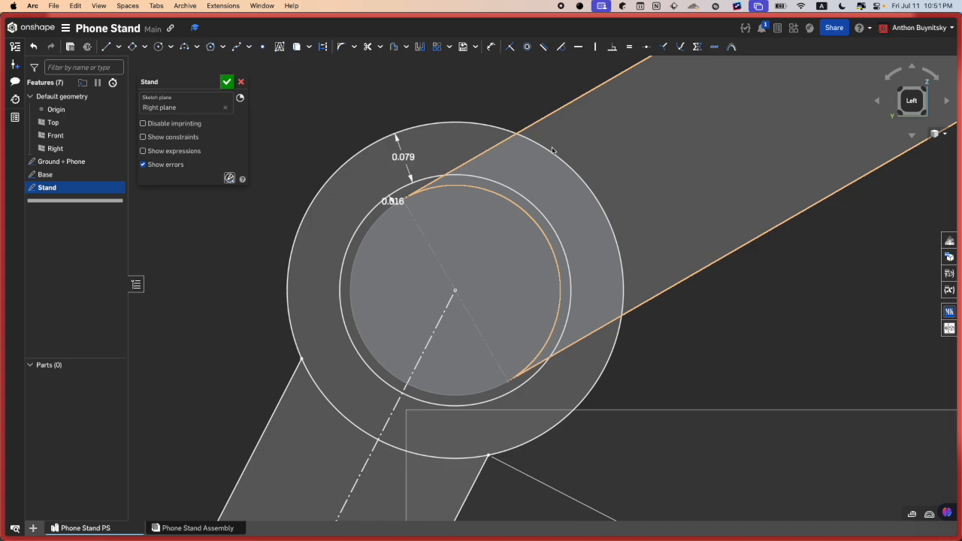
pyautogui.click(534, 143)
pyautogui.click(525, 197)
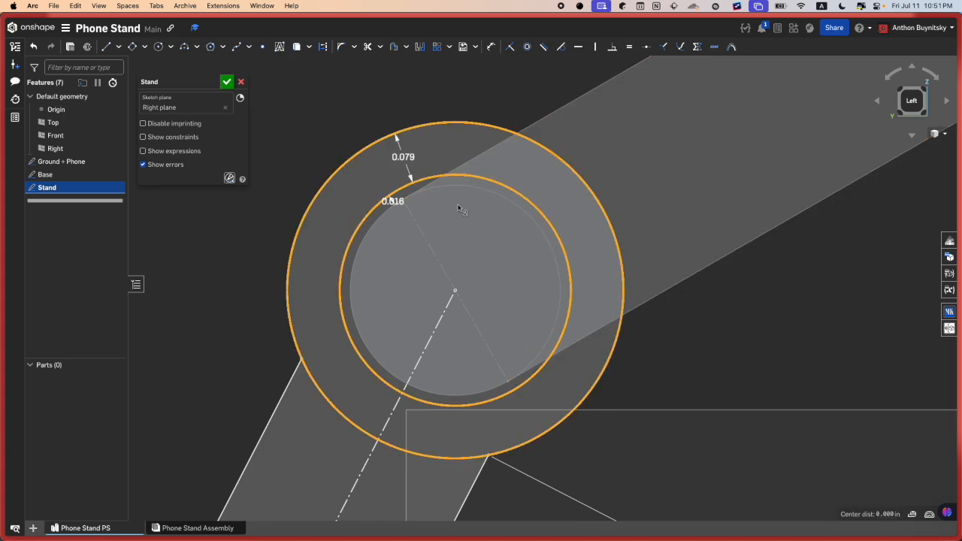
# Step: Switch back to the Cookbook Holder, show all hidden parts, and hide the base to examine the stand's hinge hole
pyautogui.moveTo(2, 240)
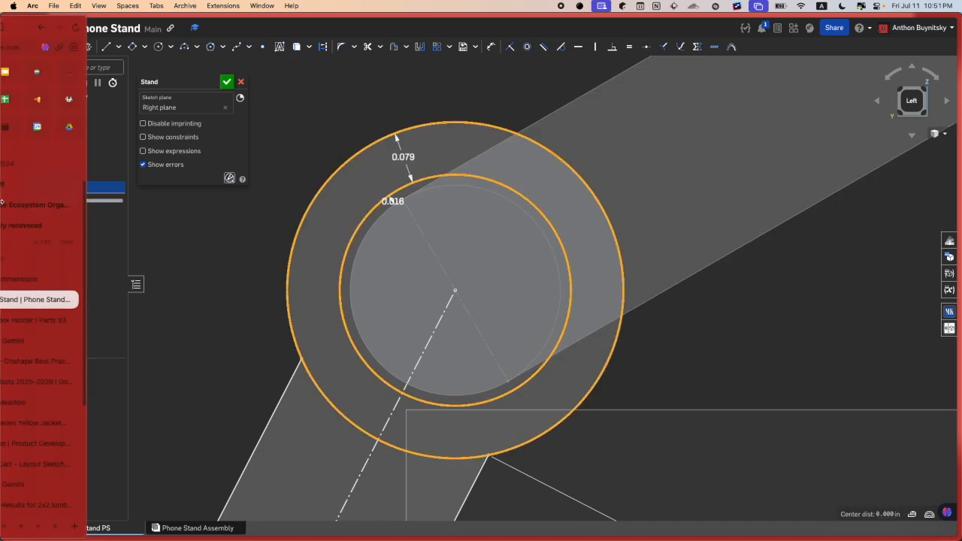
pyautogui.click(64, 323)
pyautogui.scroll(-5, 590, 254)
pyautogui.hotkey('shift', 'y')
pyautogui.click(823, 278)
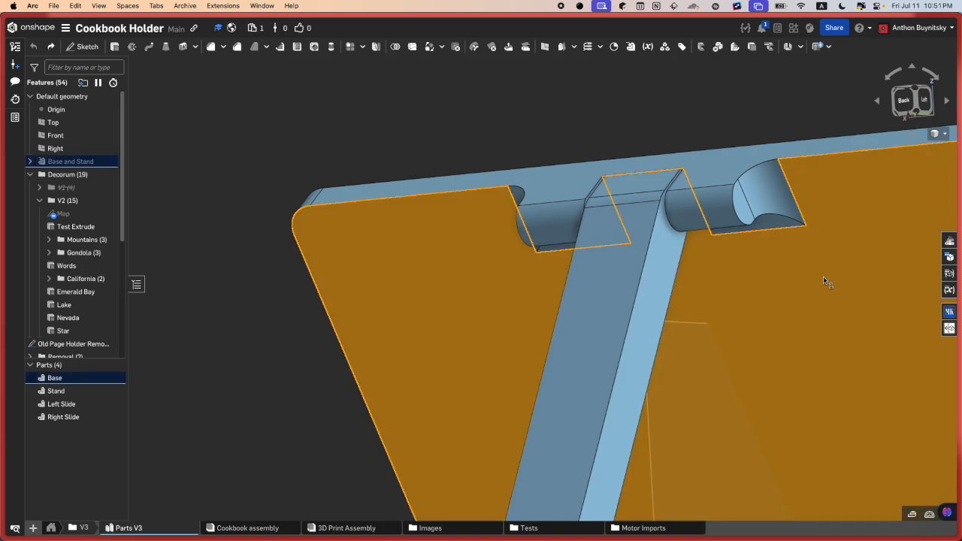
pyautogui.press('y')
pyautogui.scroll(5, 644, 184)
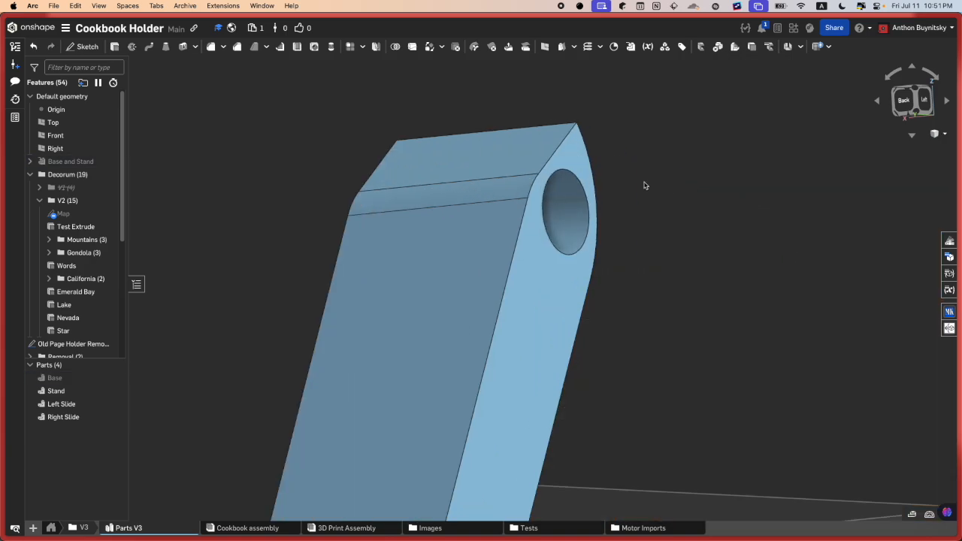
pyautogui.click(568, 181)
pyautogui.press('space')
# Step: Return to the Phone Stand document and select the ring region between the Stand sketch's two hinge circles
pyautogui.moveTo(3, 253)
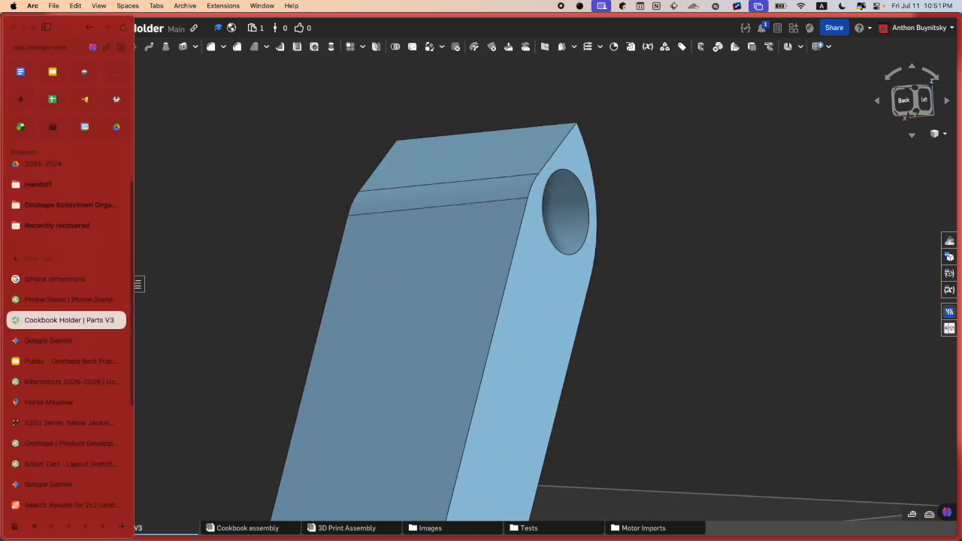
pyautogui.click(34, 301)
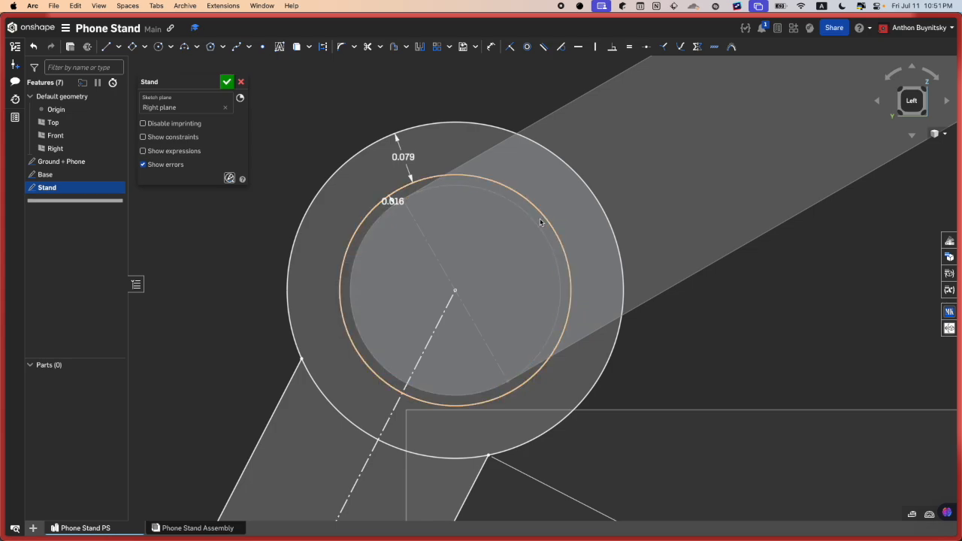
pyautogui.click(518, 252)
pyautogui.click(486, 267)
pyautogui.click(590, 200)
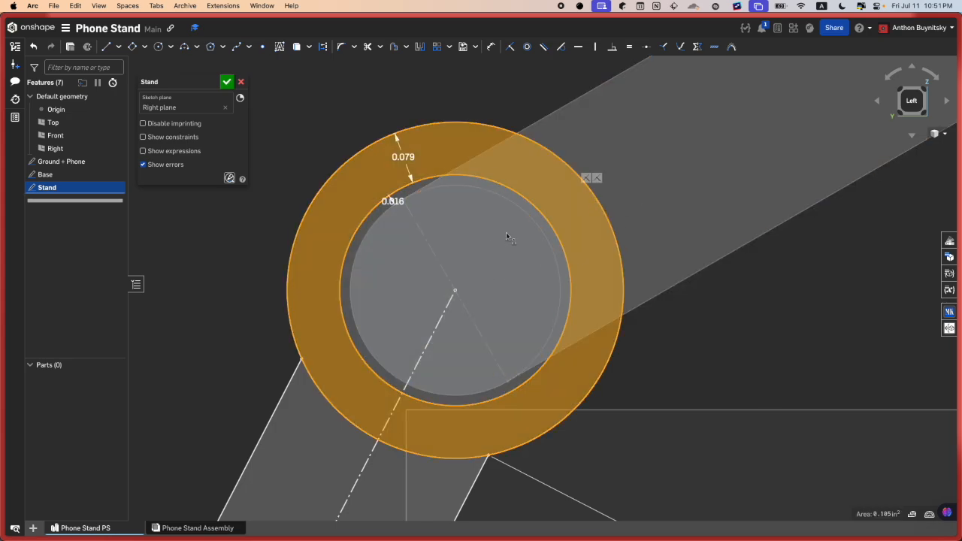
# Step: Clear the selection and examine the stand leg's bottom edge and length dimension
pyautogui.scroll(-5, 556, 220)
pyautogui.scroll(-6, 550, 263)
pyautogui.click(551, 264)
pyautogui.moveTo(551, 264); pyautogui.dragTo(603, 130, button='middle')
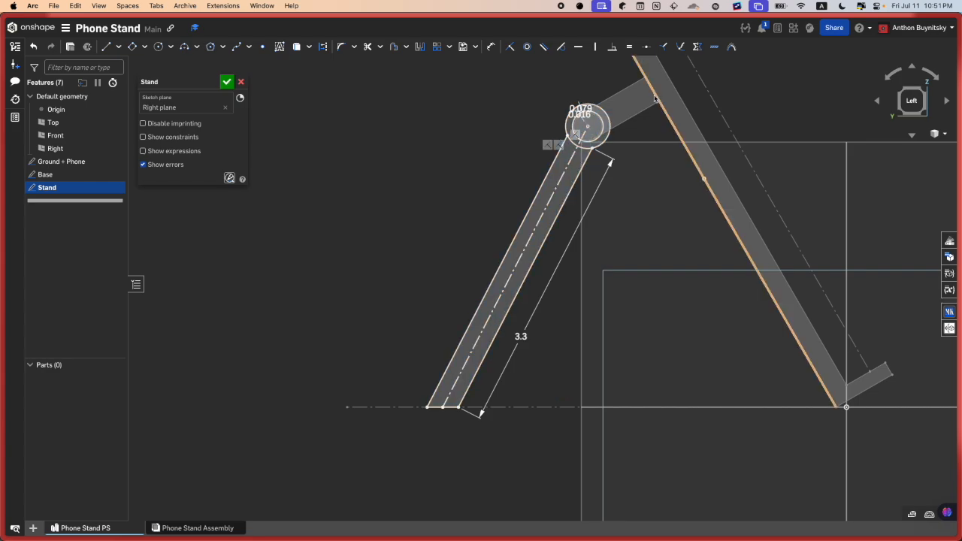
pyautogui.scroll(5, 434, 396)
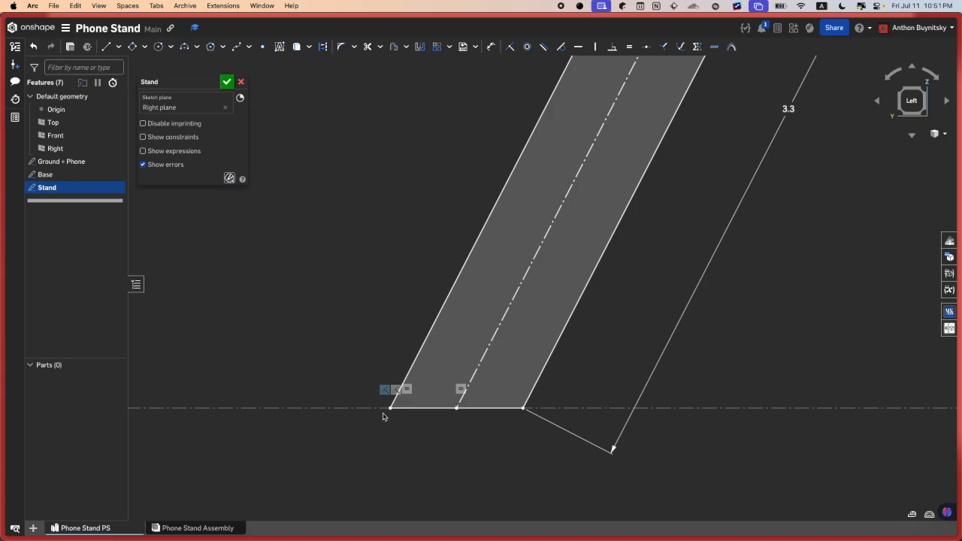
pyautogui.scroll(-5, 472, 410)
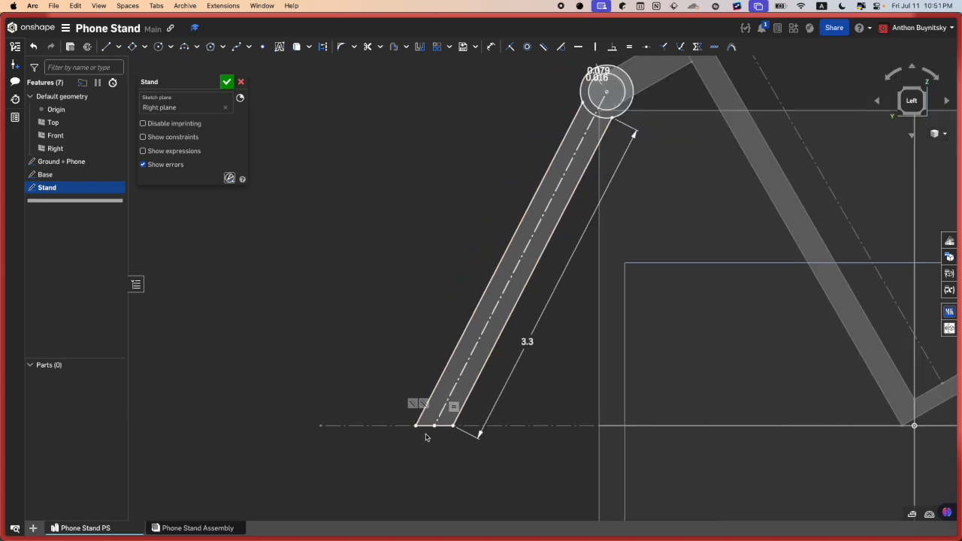
pyautogui.scroll(3, 536, 361)
pyautogui.scroll(-2, 464, 406)
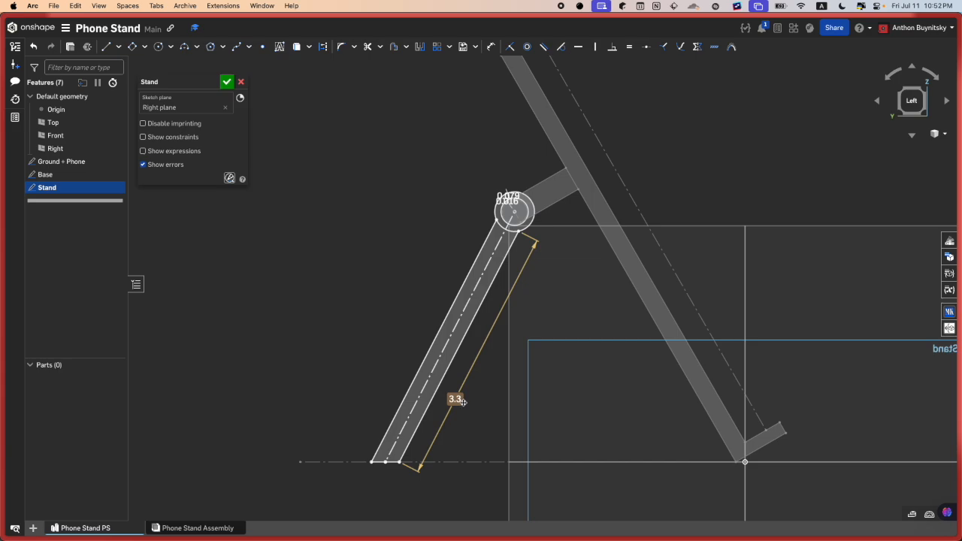
# Step: Check the clearance and wall-thickness offset dimensions of the hinge circles in millimetres
pyautogui.scroll(2, 463, 401)
pyautogui.scroll(10, 500, 167)
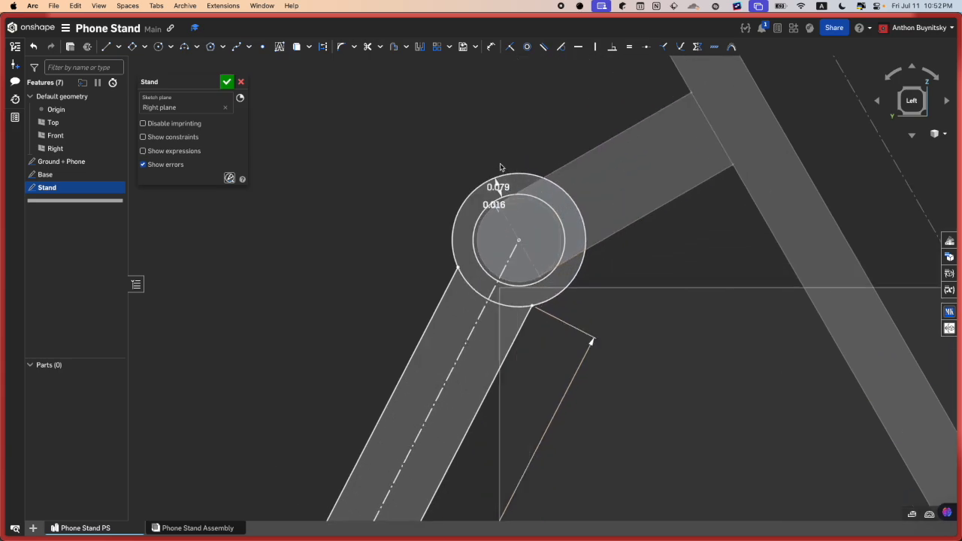
pyautogui.moveTo(479, 319); pyautogui.dragTo(368, 225, button='middle')
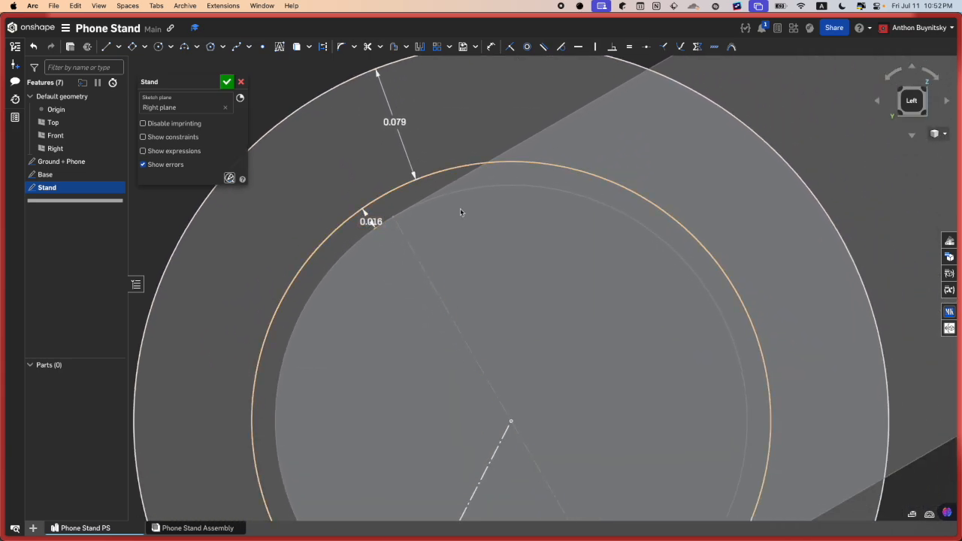
pyautogui.click(487, 210)
pyautogui.click(490, 212)
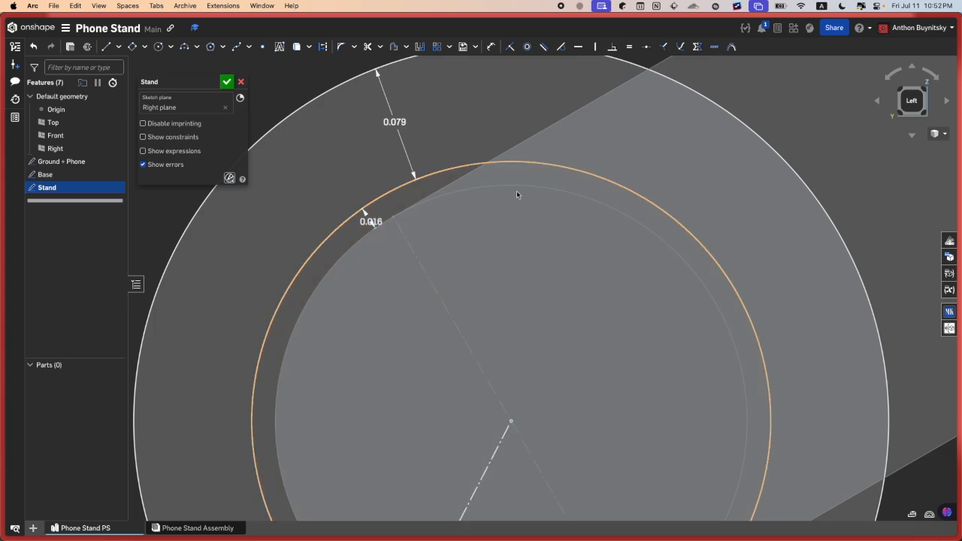
pyautogui.doubleClick(371, 222)
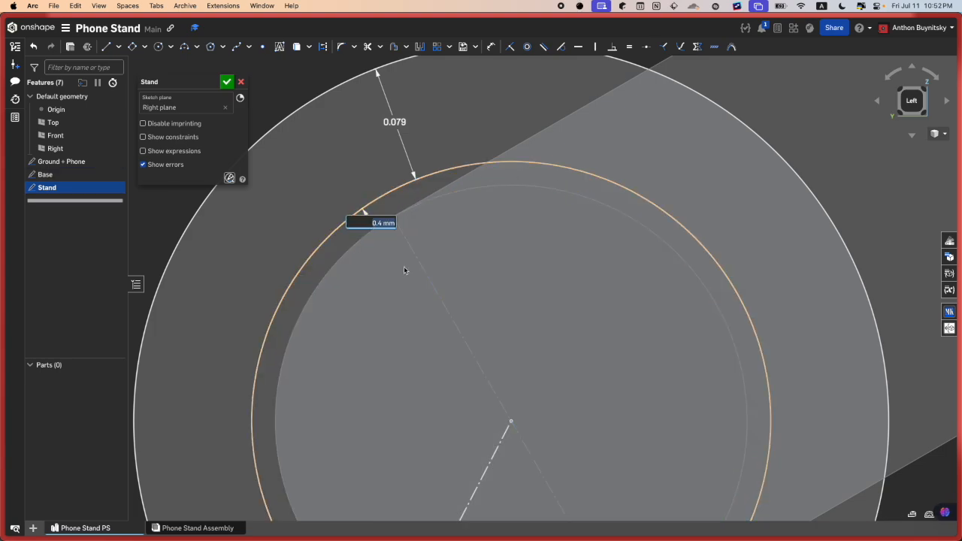
pyautogui.press('Return')
pyautogui.scroll(-3, 404, 154)
pyautogui.doubleClick(400, 139)
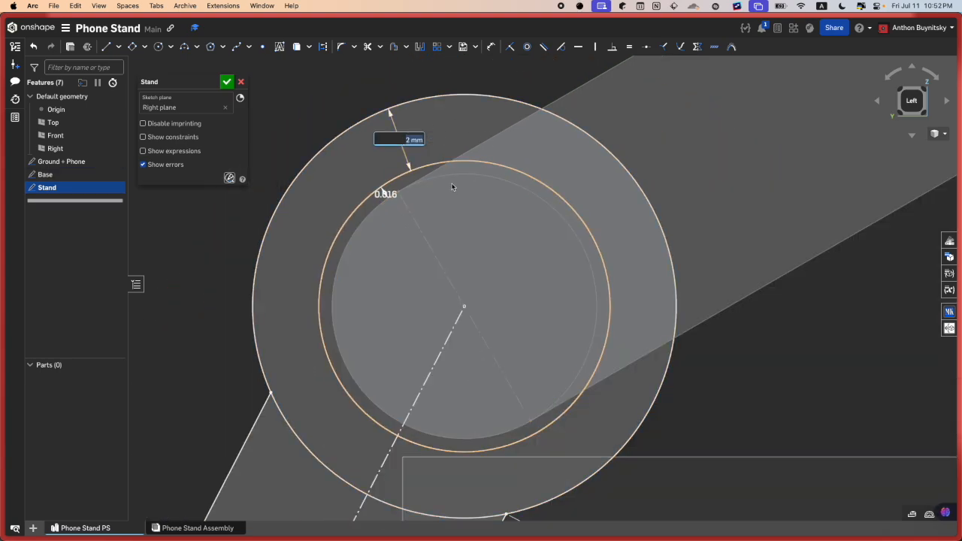
pyautogui.press('Return')
pyautogui.scroll(-10, 512, 148)
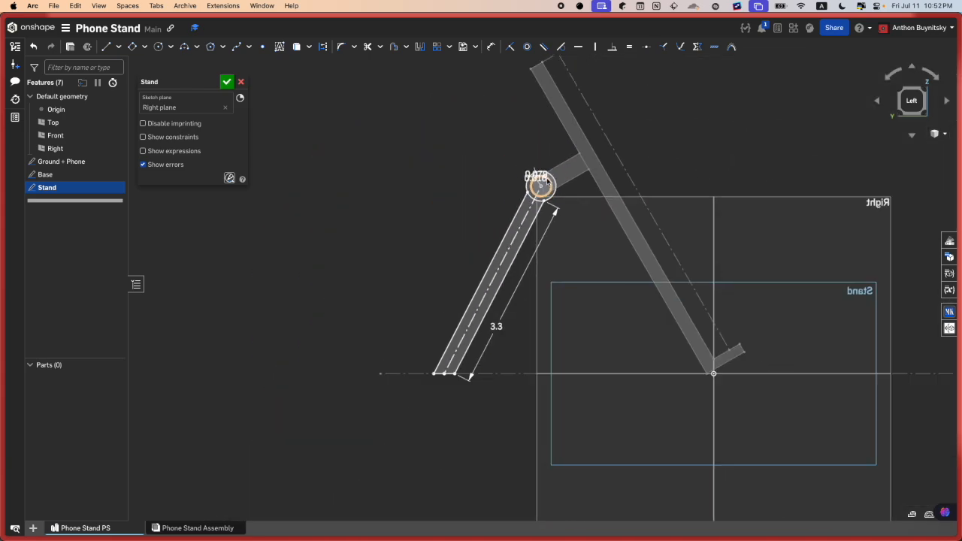
# Step: Draw a construction circle about 7 in in diameter, centred on the hinge and passing through the leg's inner bottom corner
pyautogui.moveTo(511, 294); pyautogui.dragTo(547, 232, button='middle')
pyautogui.scroll(-3, 501, 436)
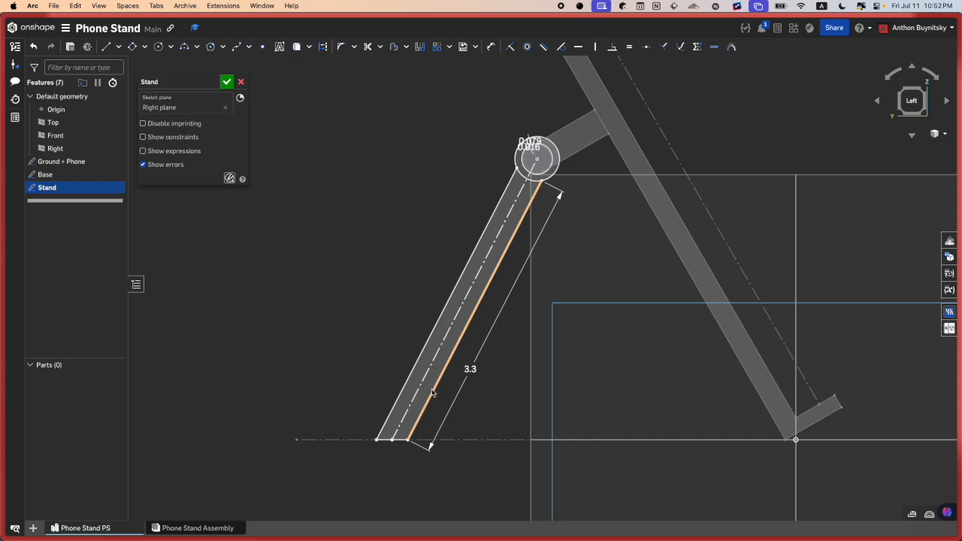
pyautogui.scroll(1, 438, 404)
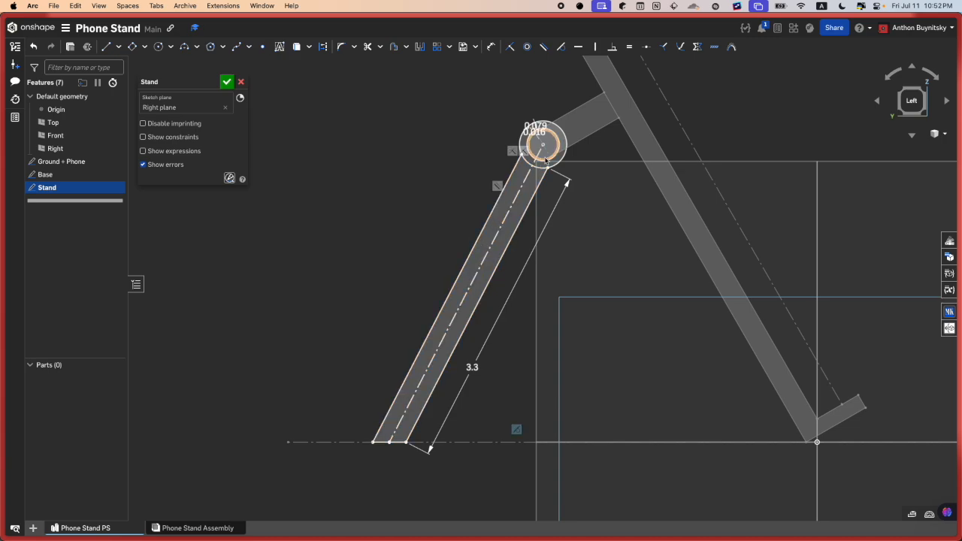
pyautogui.press('c')
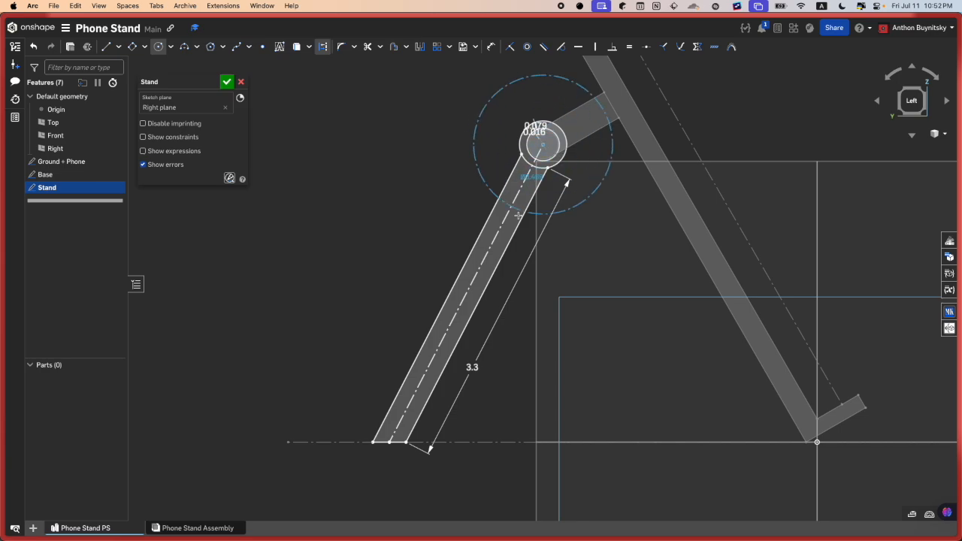
pyautogui.scroll(3, 547, 142)
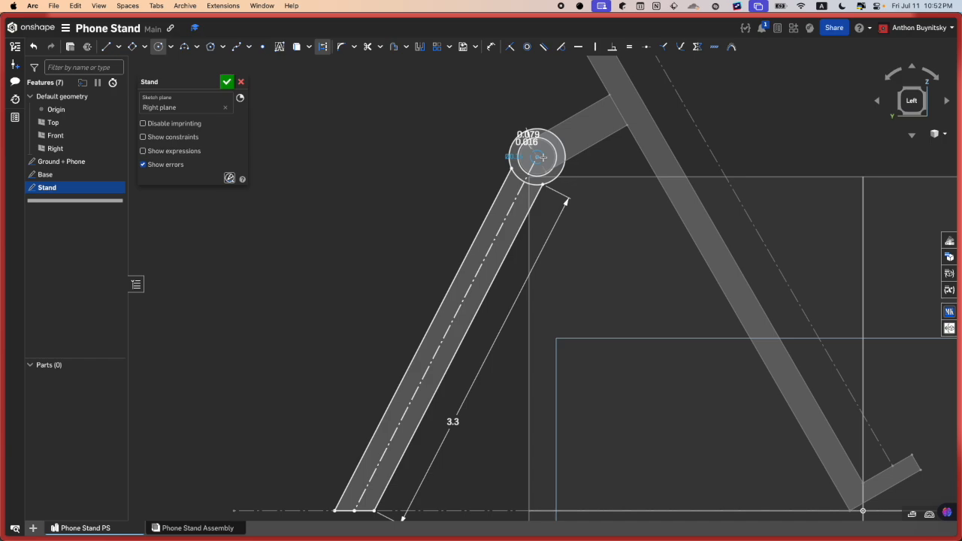
pyautogui.scroll(2, 532, 159)
pyautogui.scroll(-5, 535, 156)
pyautogui.scroll(3, 537, 155)
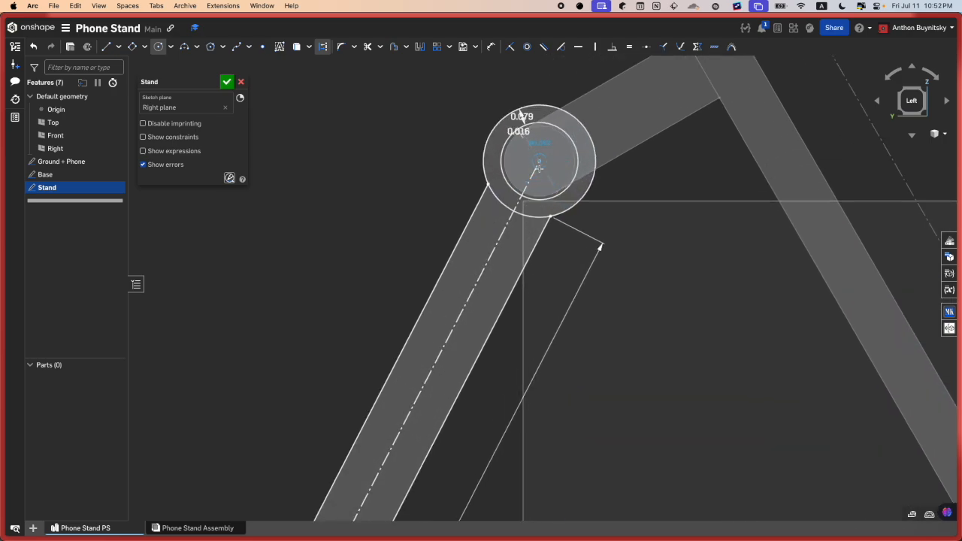
pyautogui.scroll(-3, 538, 169)
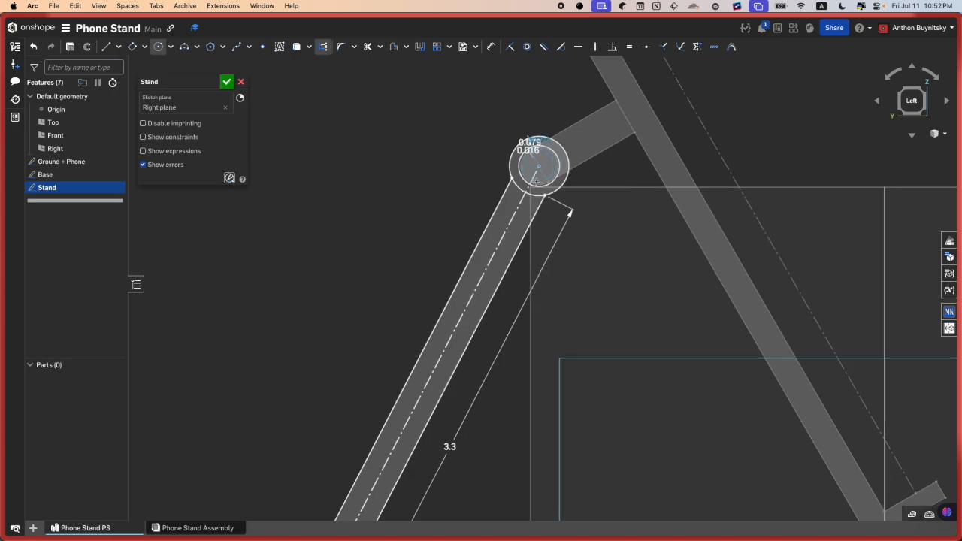
pyautogui.scroll(6, 538, 161)
pyautogui.scroll(-4, 539, 160)
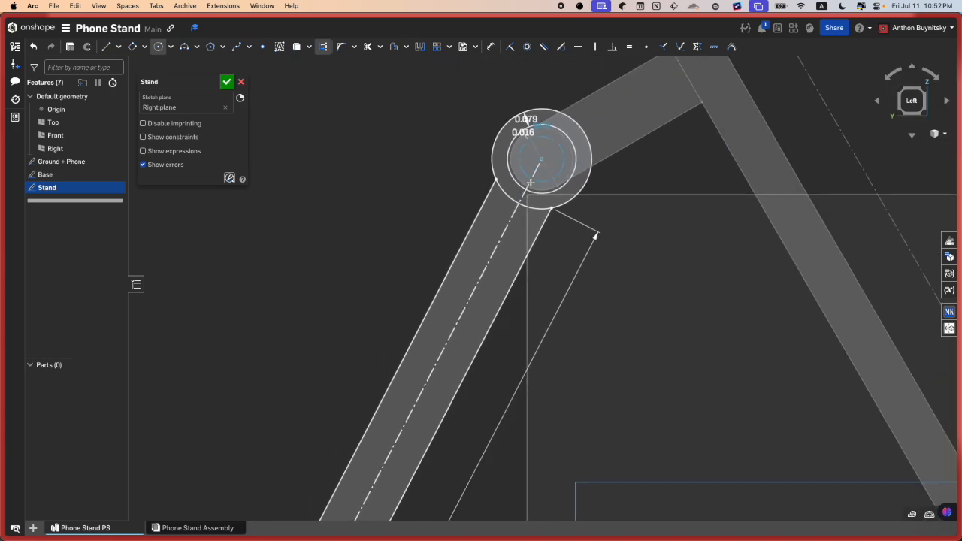
pyautogui.scroll(3, 544, 152)
pyautogui.scroll(-4, 537, 164)
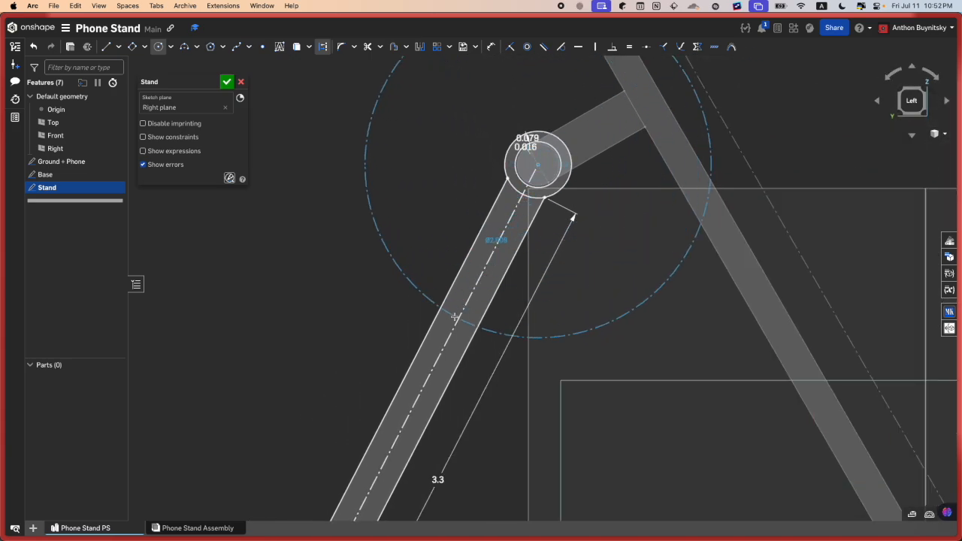
pyautogui.moveTo(453, 318); pyautogui.dragTo(565, 95, button='middle')
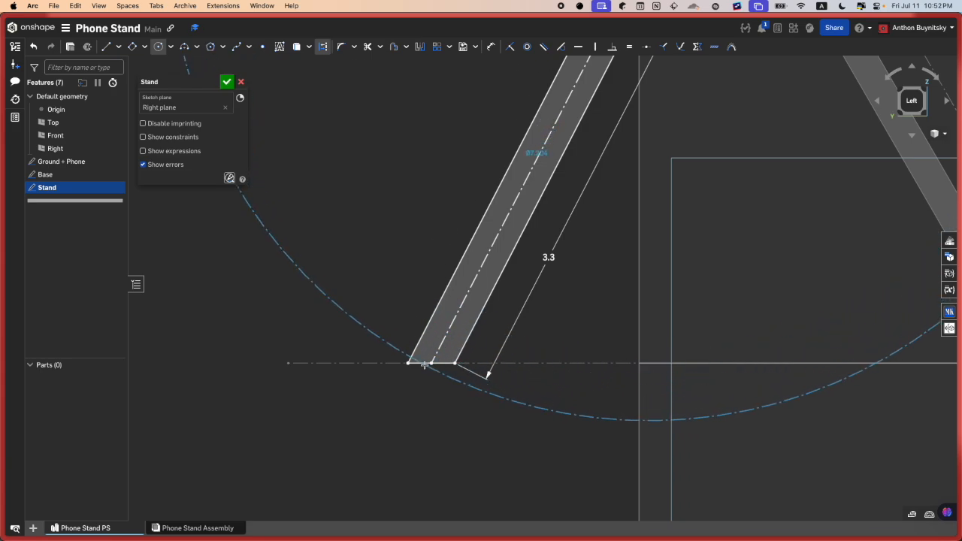
pyautogui.scroll(3, 454, 364)
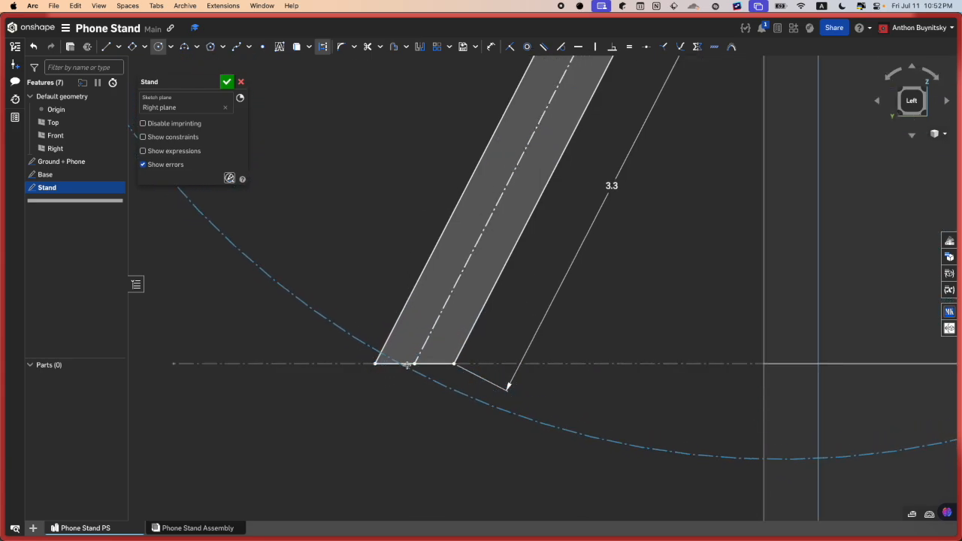
pyautogui.scroll(4, 454, 364)
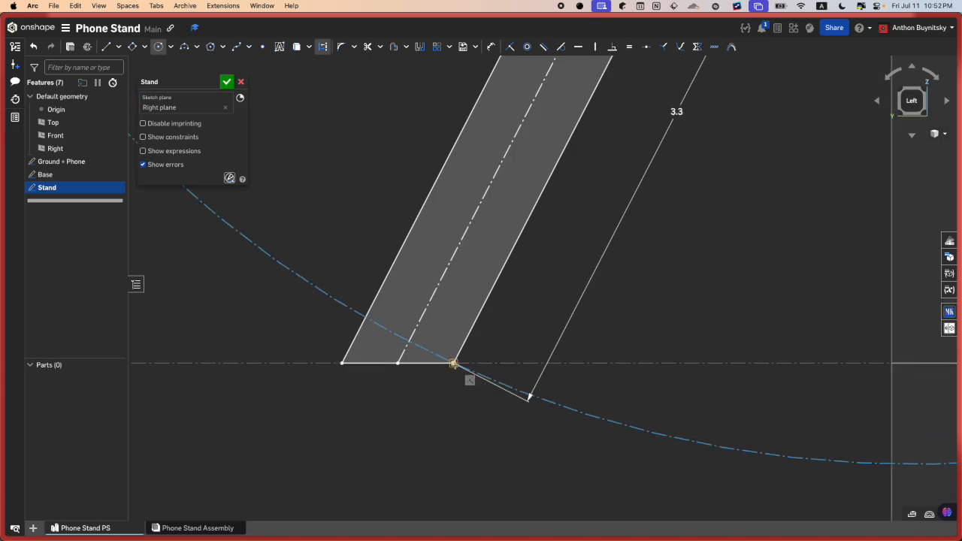
pyautogui.scroll(-6, 450, 361)
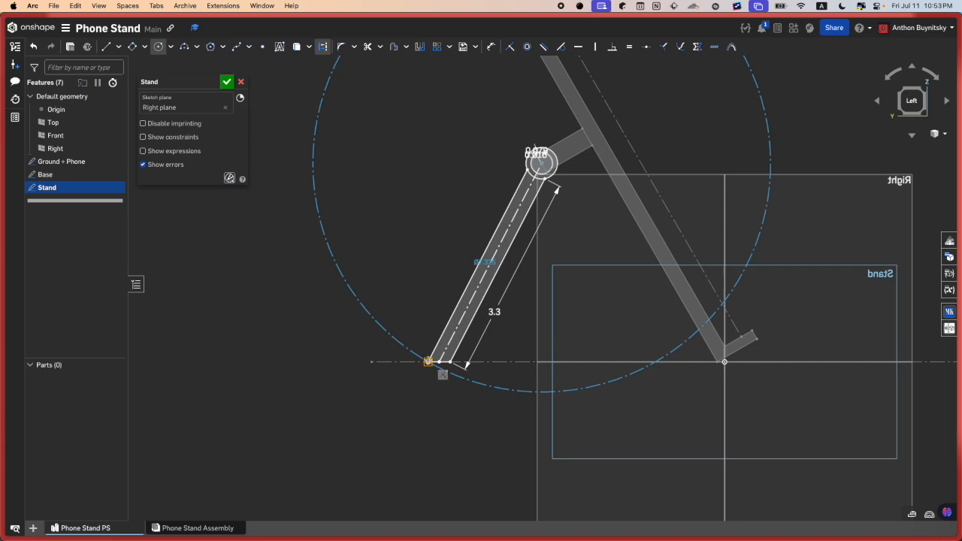
pyautogui.scroll(1, 427, 362)
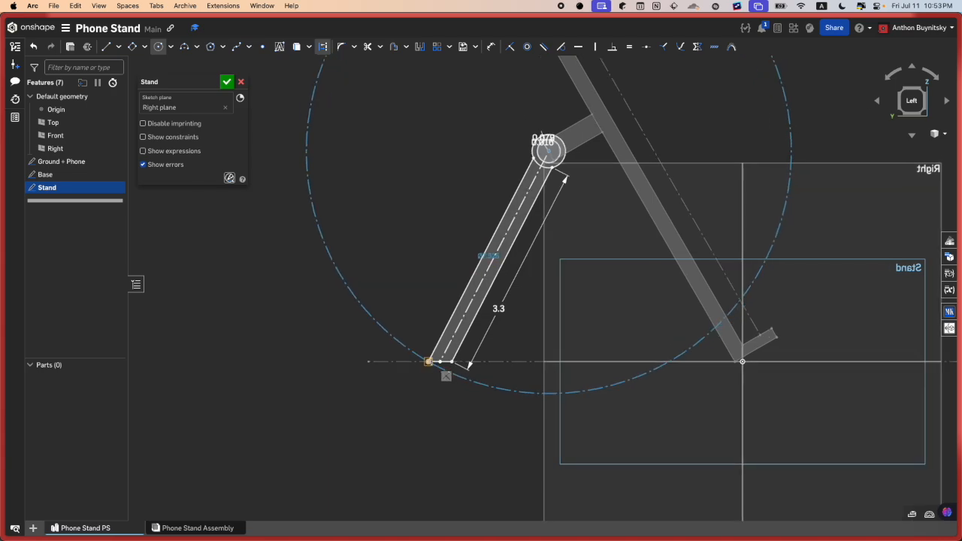
pyautogui.scroll(1, 427, 362)
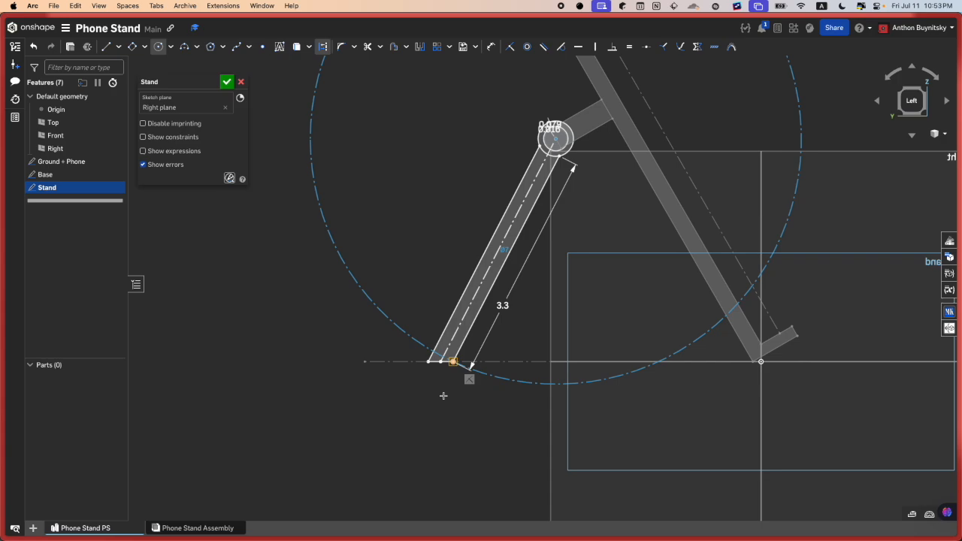
pyautogui.scroll(10, 451, 366)
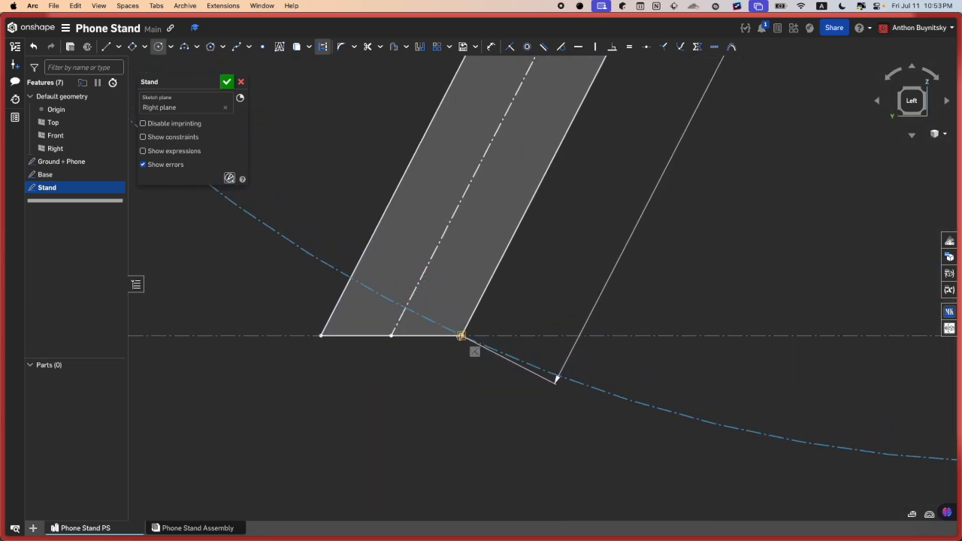
pyautogui.click(460, 335)
pyautogui.scroll(-8, 455, 405)
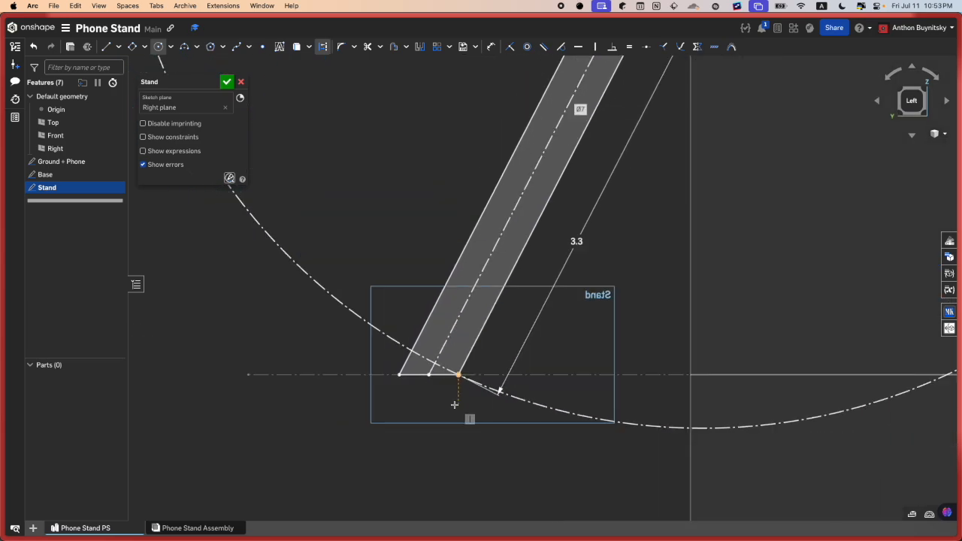
pyautogui.press('Escape')
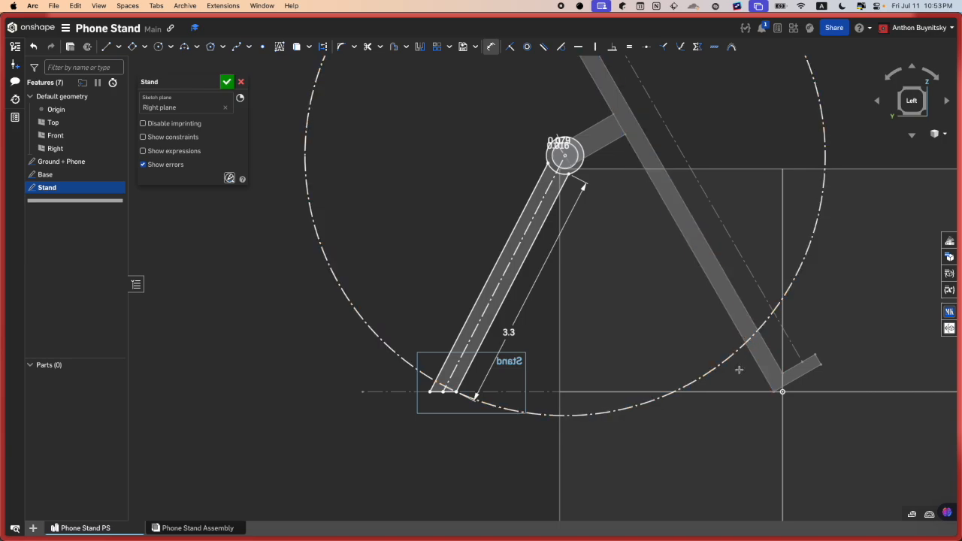
# Step: Examine the construction circle's path around the hinge, where it crosses the base arm, and the leg's inner edge and bottom corners
pyautogui.scroll(-6, 656, 189)
pyautogui.moveTo(713, 167); pyautogui.dragTo(699, 238, button='middle')
pyautogui.scroll(2, 646, 215)
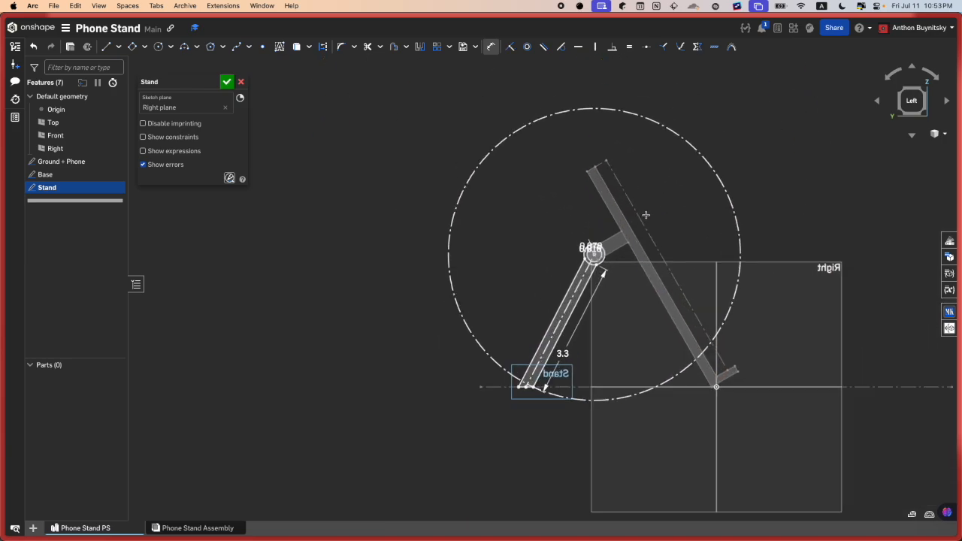
pyautogui.scroll(3, 646, 215)
pyautogui.moveTo(608, 356); pyautogui.dragTo(557, 294, button='middle')
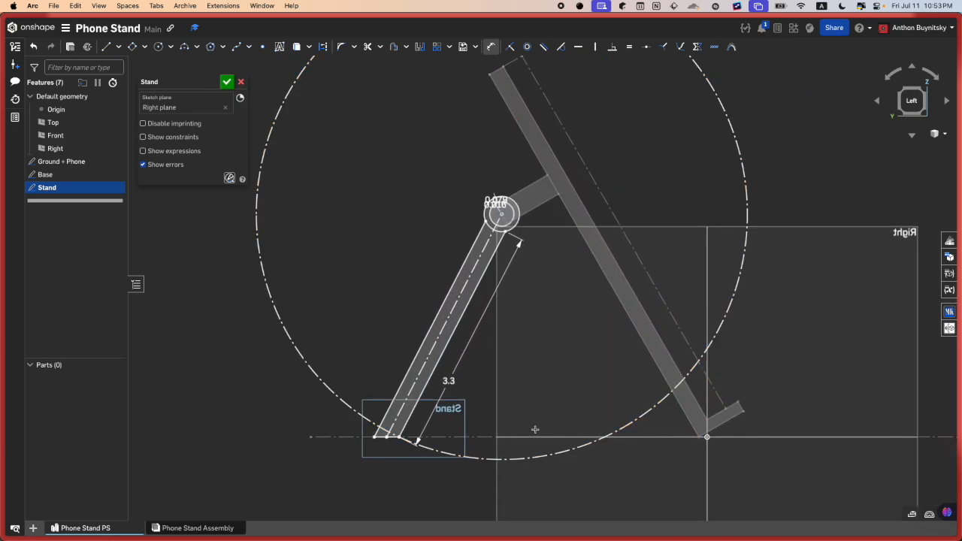
pyautogui.press('Escape')
pyautogui.moveTo(535, 433); pyautogui.dragTo(608, 368, button='middle')
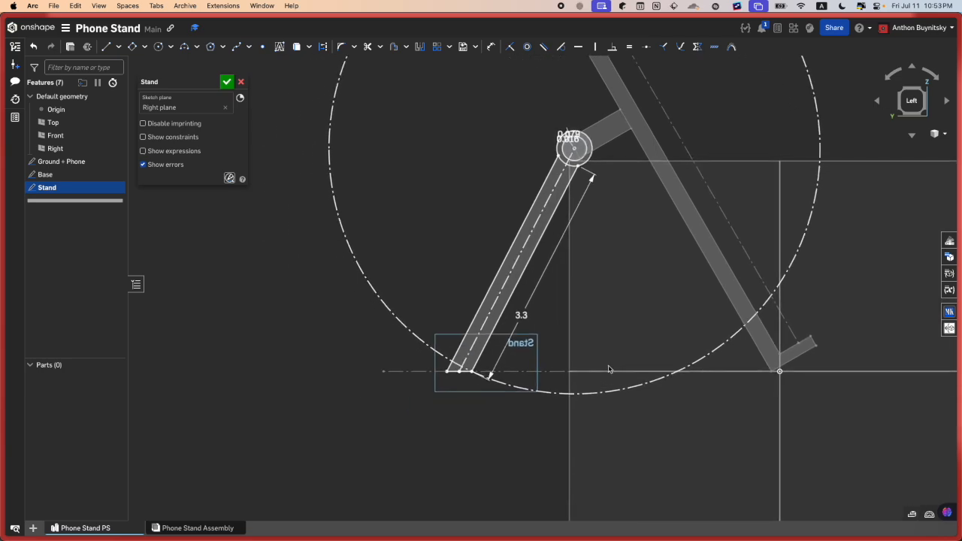
pyautogui.scroll(5, 689, 330)
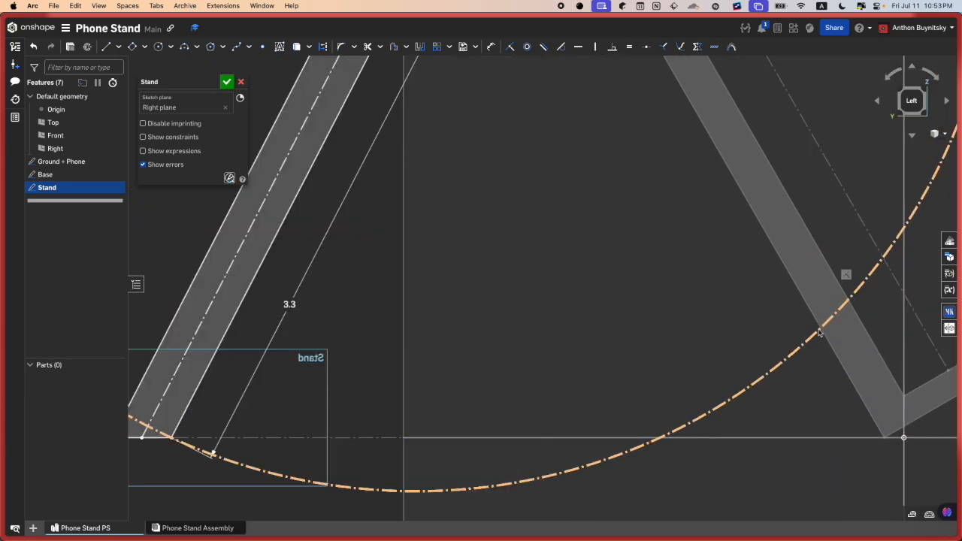
pyautogui.scroll(-5, 819, 332)
pyautogui.moveTo(728, 346); pyautogui.dragTo(586, 366, button='middle')
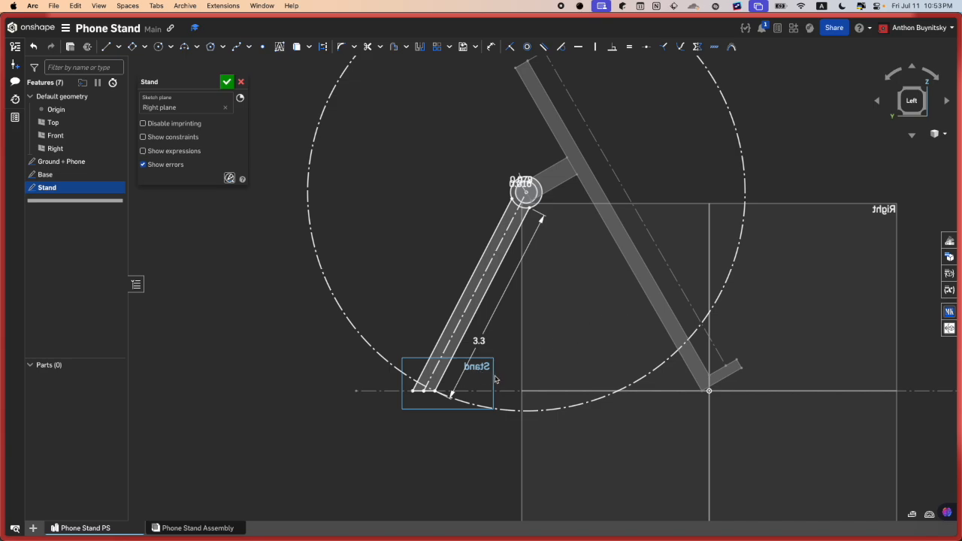
pyautogui.scroll(4, 440, 385)
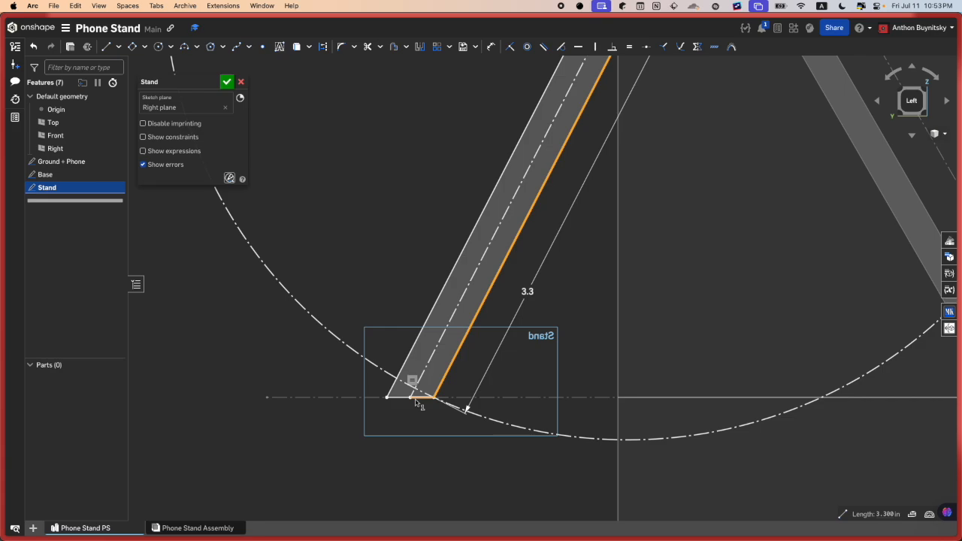
pyautogui.scroll(-5, 397, 403)
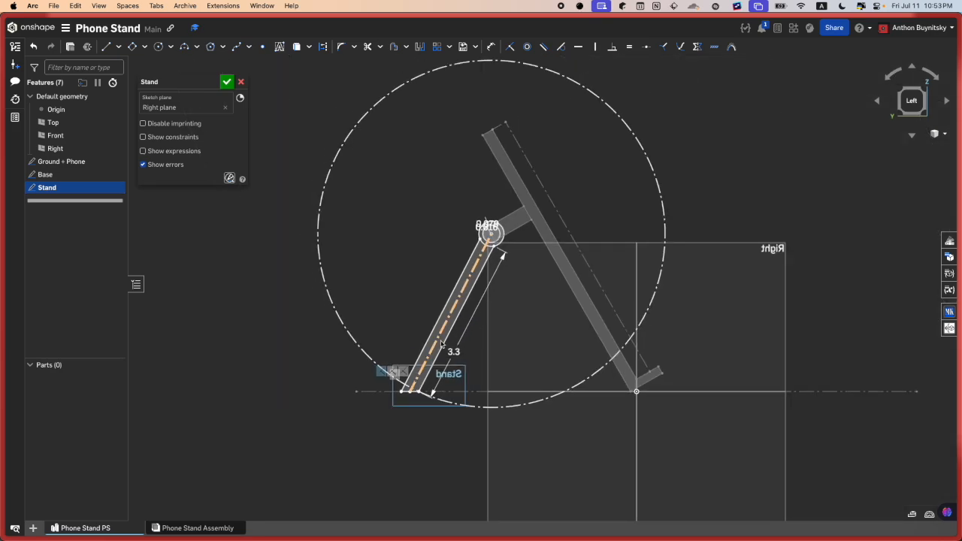
pyautogui.scroll(3, 435, 313)
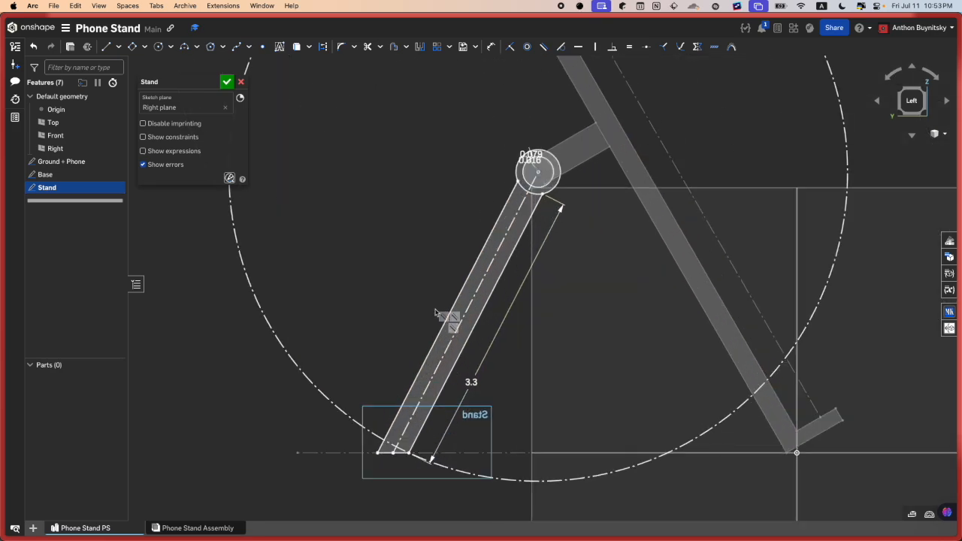
pyautogui.scroll(1, 540, 200)
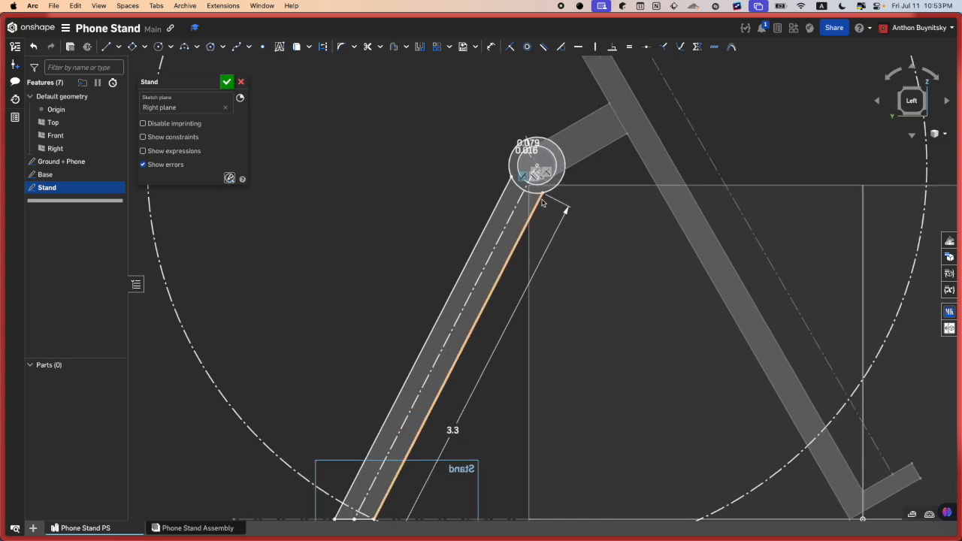
pyautogui.moveTo(486, 223); pyautogui.dragTo(500, 135, button='middle')
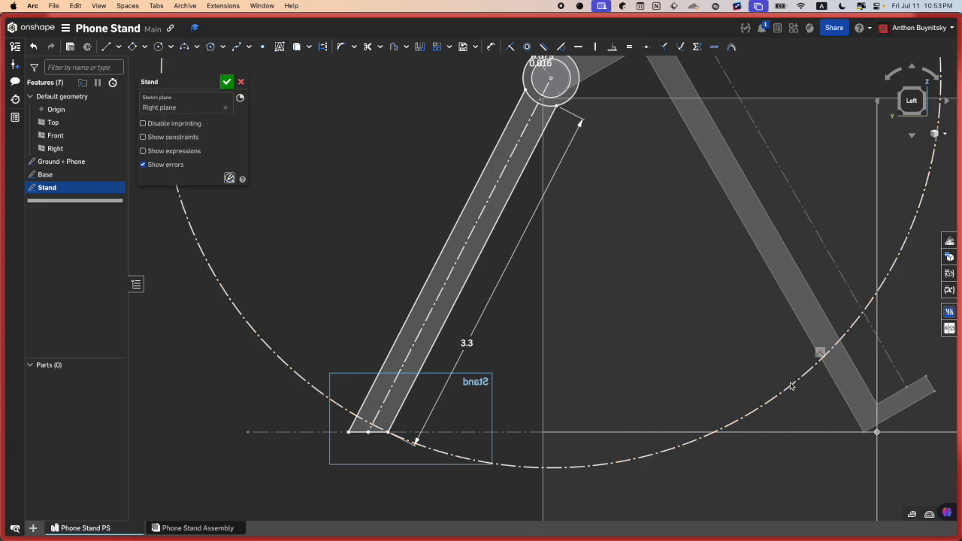
pyautogui.scroll(-5, 619, 310)
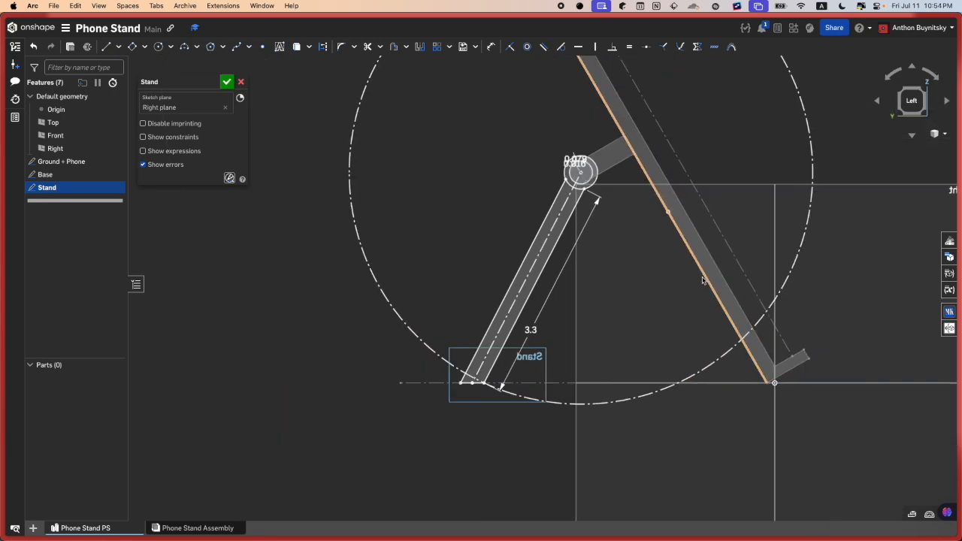
# Step: Draw two more concentric construction circles from the hinge centre, through the midpoint and the outer corner of the leg's bottom edge
pyautogui.press('c')
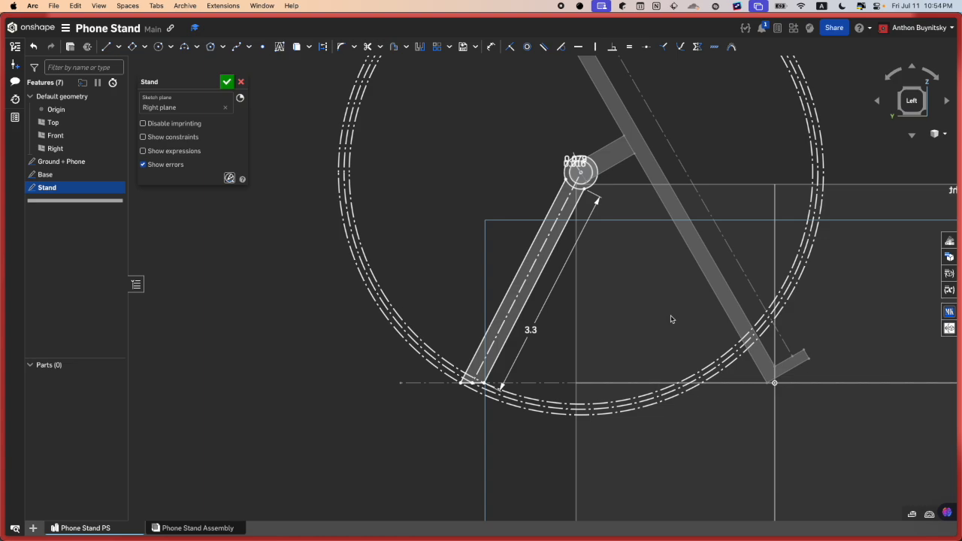
# Step: Draw a short line from the inner construction circle's intersection with the base arm's inner edge to the middle circle
pyautogui.scroll(4, 727, 326)
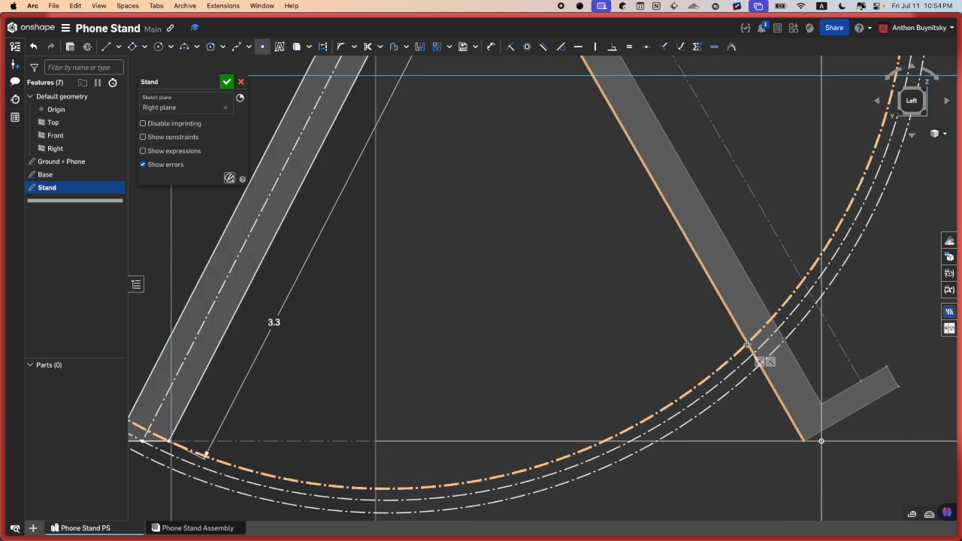
pyautogui.press('l')
pyautogui.scroll(-3, 683, 340)
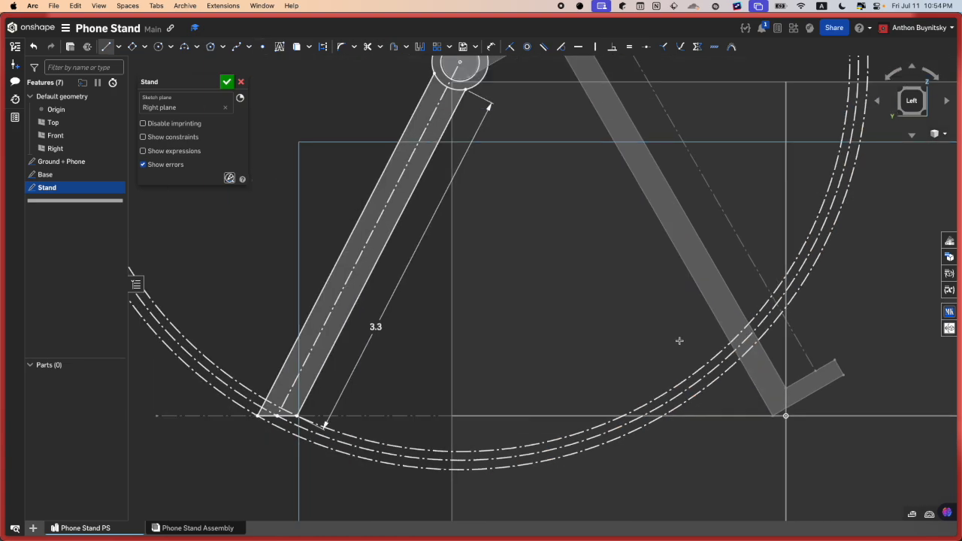
pyautogui.scroll(3, 409, 400)
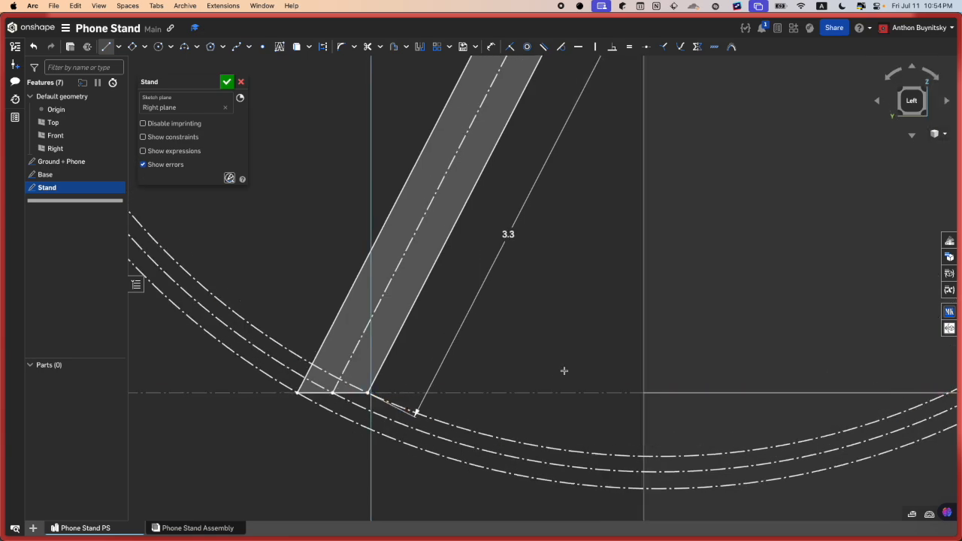
pyautogui.moveTo(550, 367); pyautogui.dragTo(440, 365, button='middle')
pyautogui.scroll(-2, 593, 333)
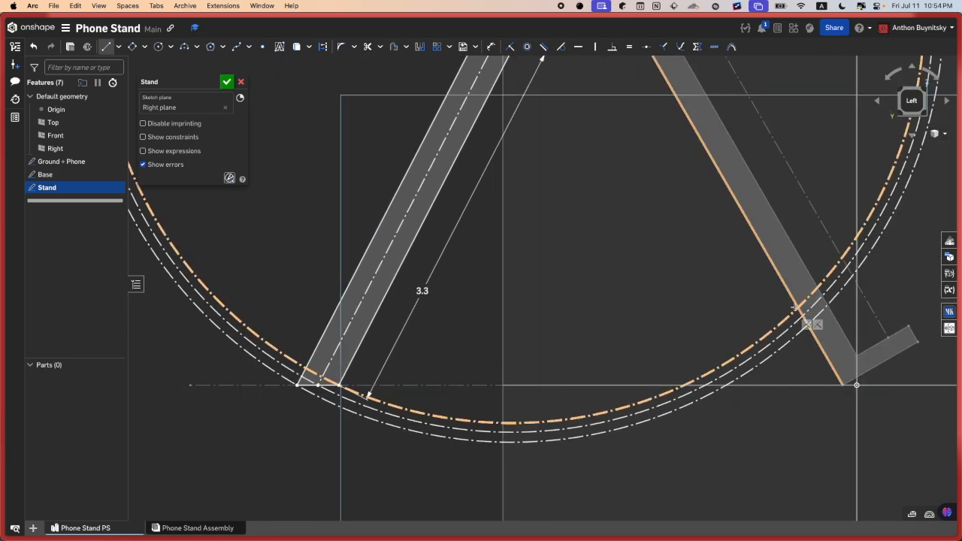
pyautogui.scroll(4, 795, 307)
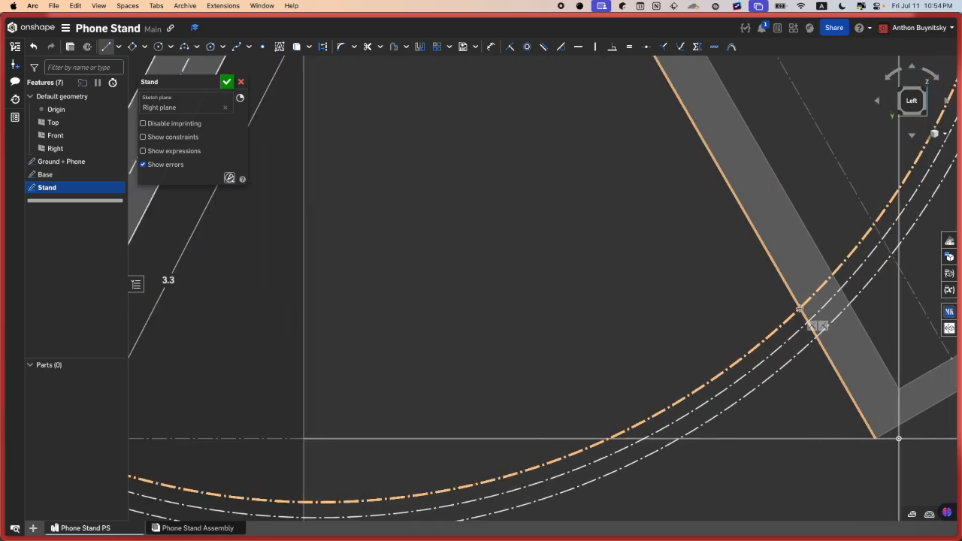
pyautogui.scroll(-3, 797, 314)
pyautogui.scroll(-2, 787, 344)
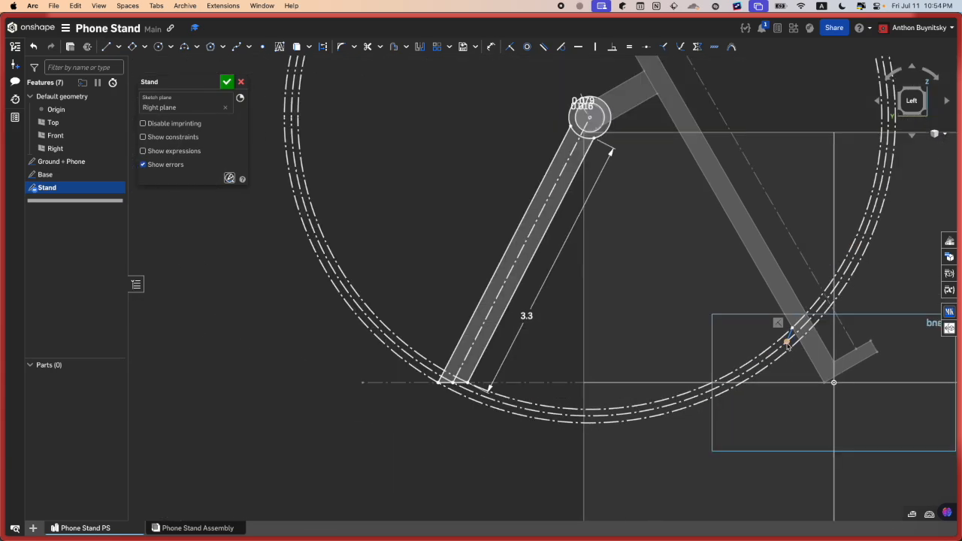
# Step: Compare the short line at the base arm with the inner half of the leg's bottom edge, between the inner and middle construction circles
pyautogui.scroll(3, 786, 344)
pyautogui.click(795, 327)
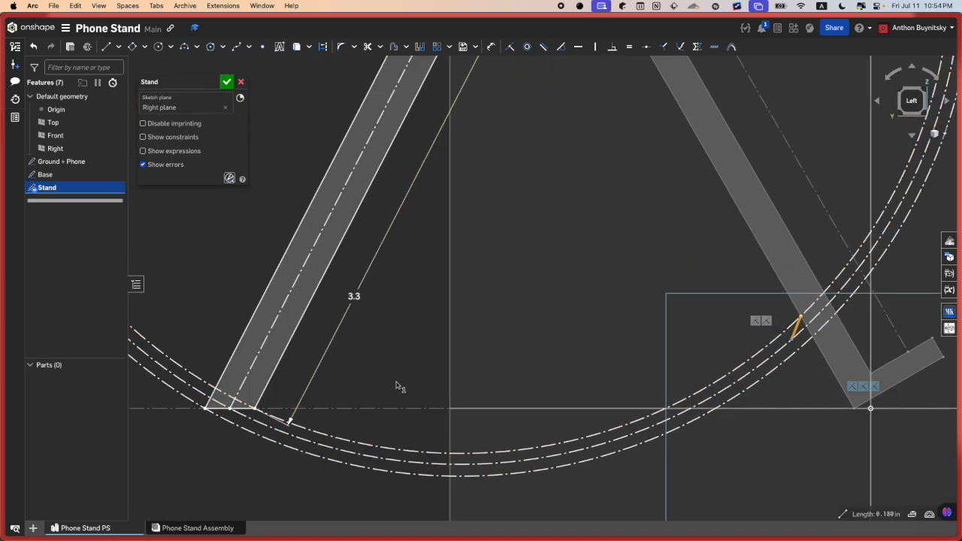
pyautogui.scroll(2, 801, 319)
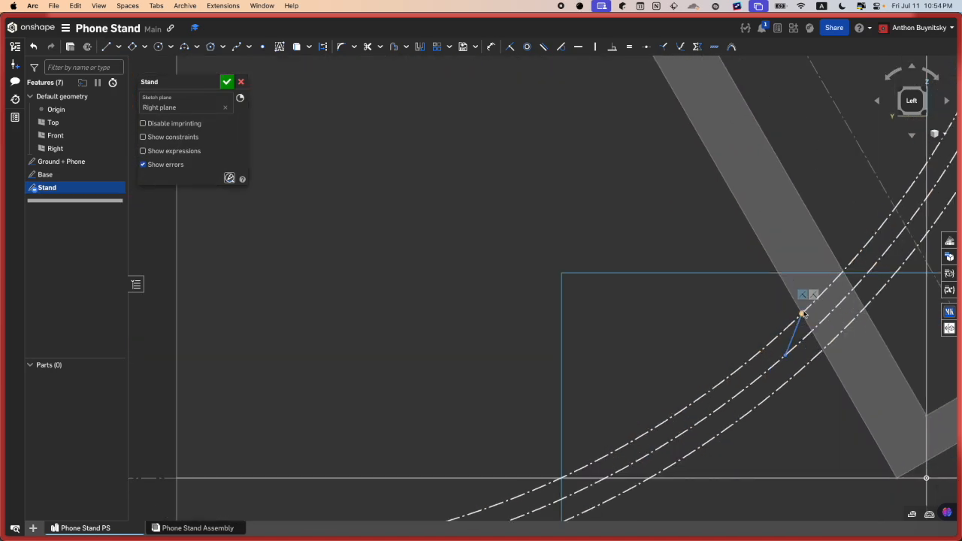
pyautogui.scroll(-4, 803, 314)
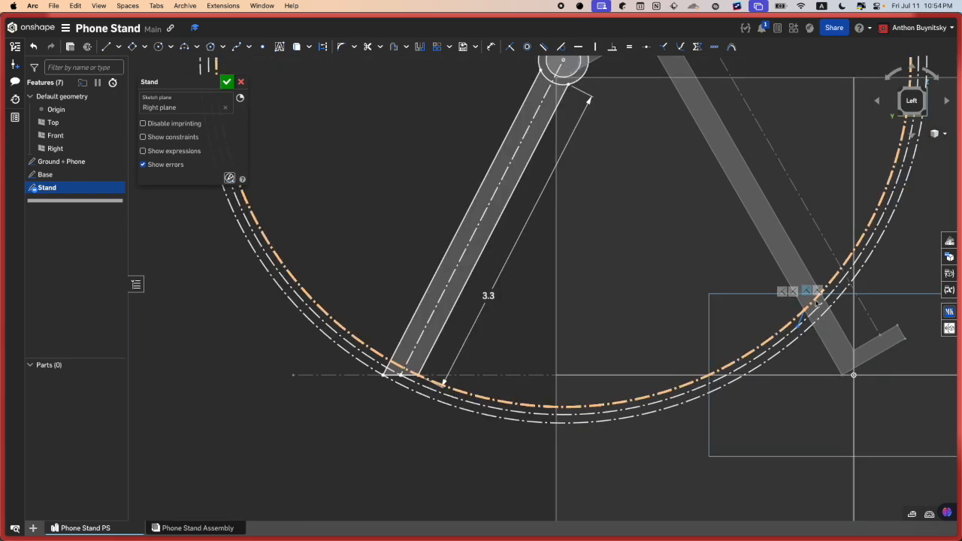
pyautogui.click(817, 304)
pyautogui.scroll(3, 431, 393)
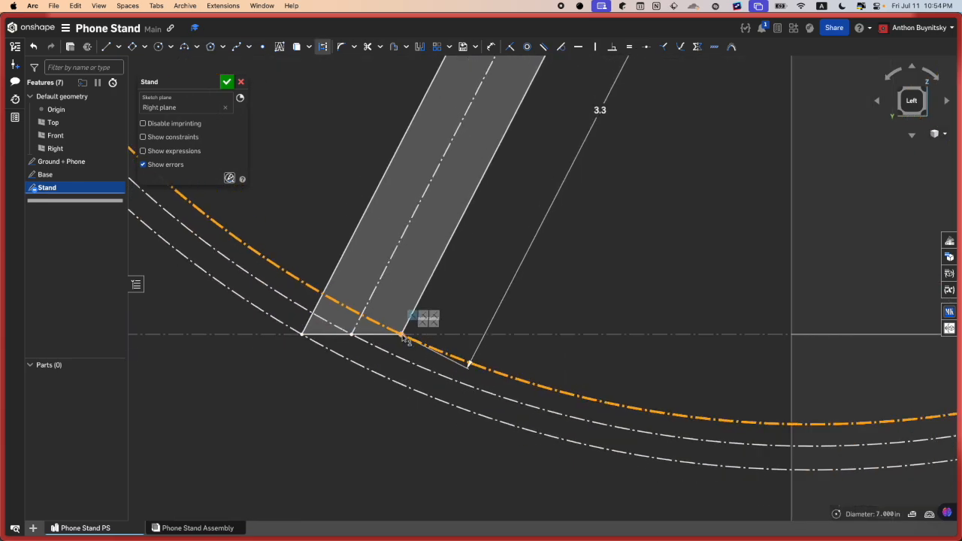
pyautogui.scroll(-5, 405, 339)
pyautogui.scroll(5, 796, 262)
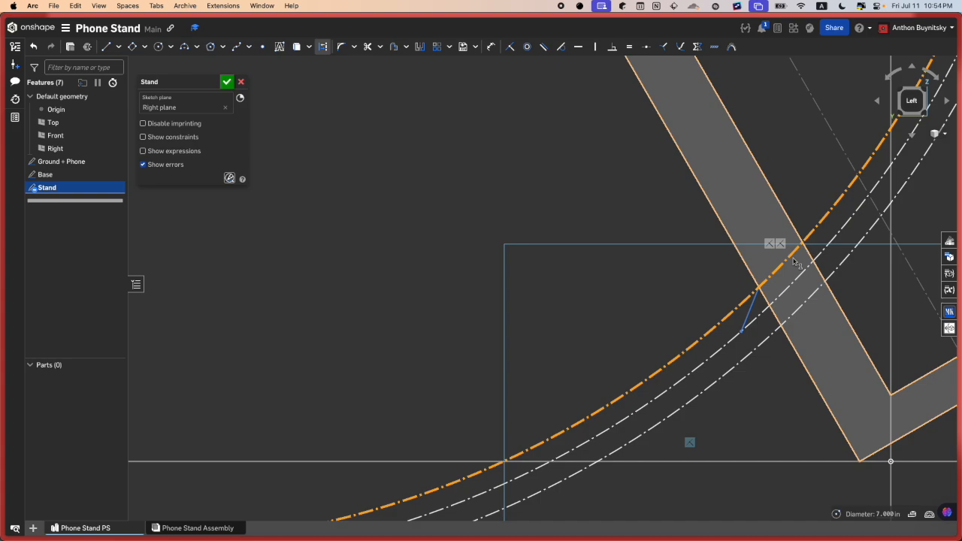
pyautogui.scroll(3, 725, 313)
pyautogui.scroll(-2, 725, 318)
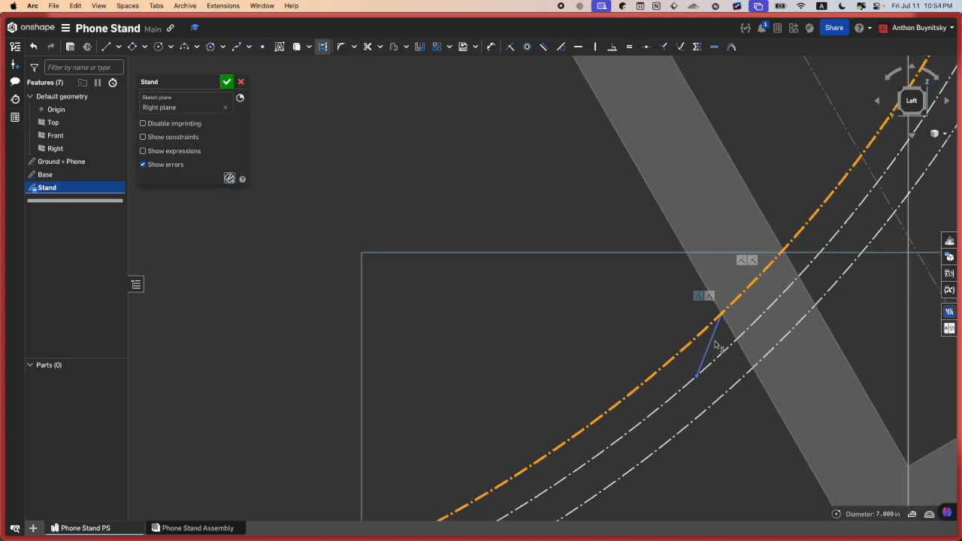
pyautogui.scroll(-5, 715, 345)
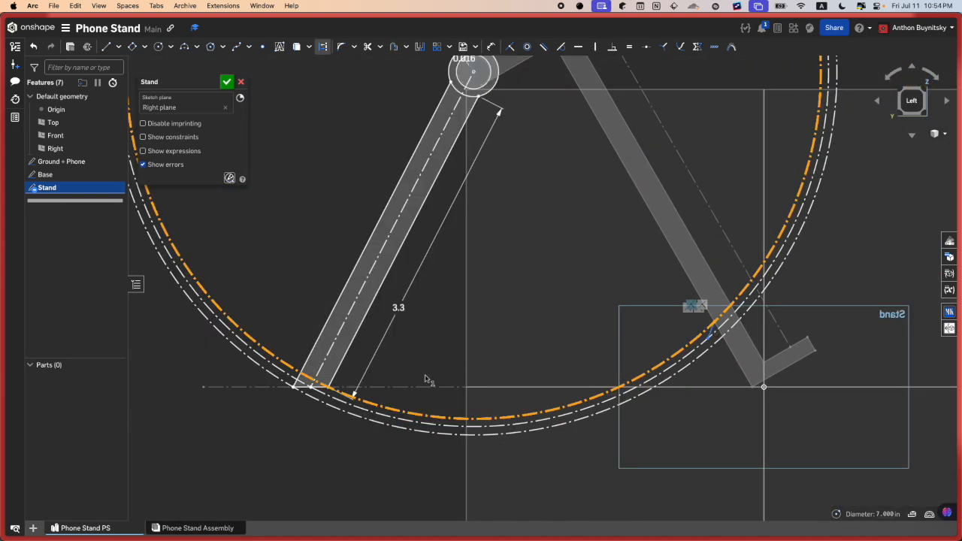
pyautogui.scroll(3, 343, 392)
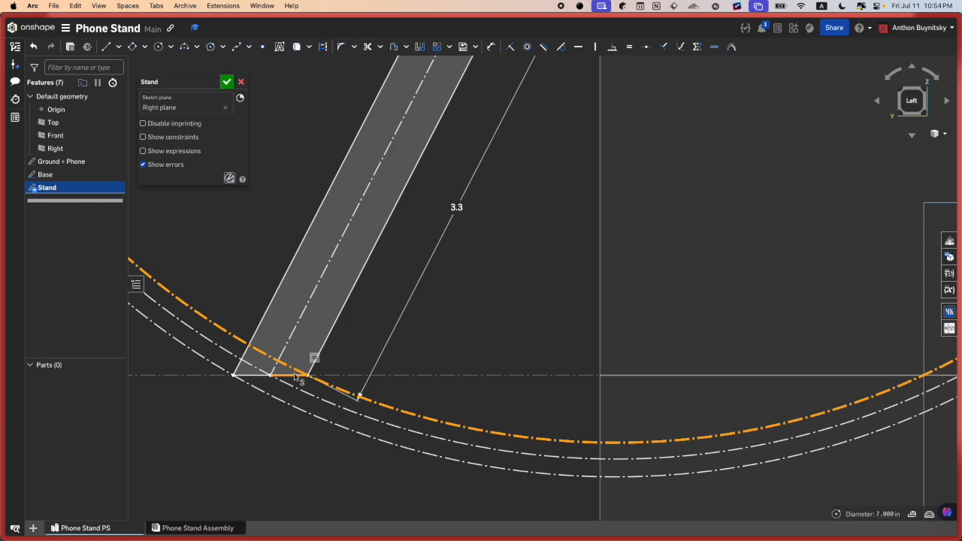
pyautogui.click(296, 377)
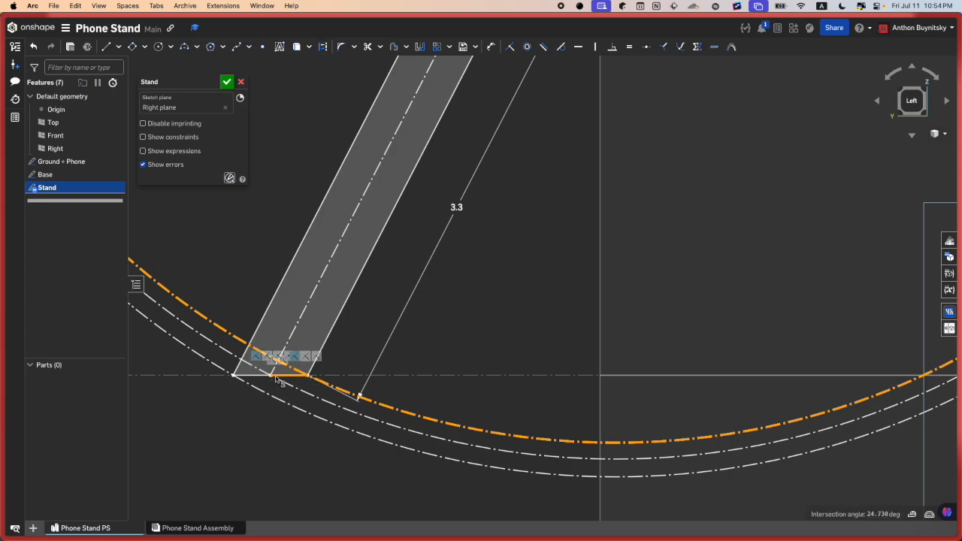
pyautogui.press('space')
pyautogui.click(325, 384)
pyautogui.click(306, 390)
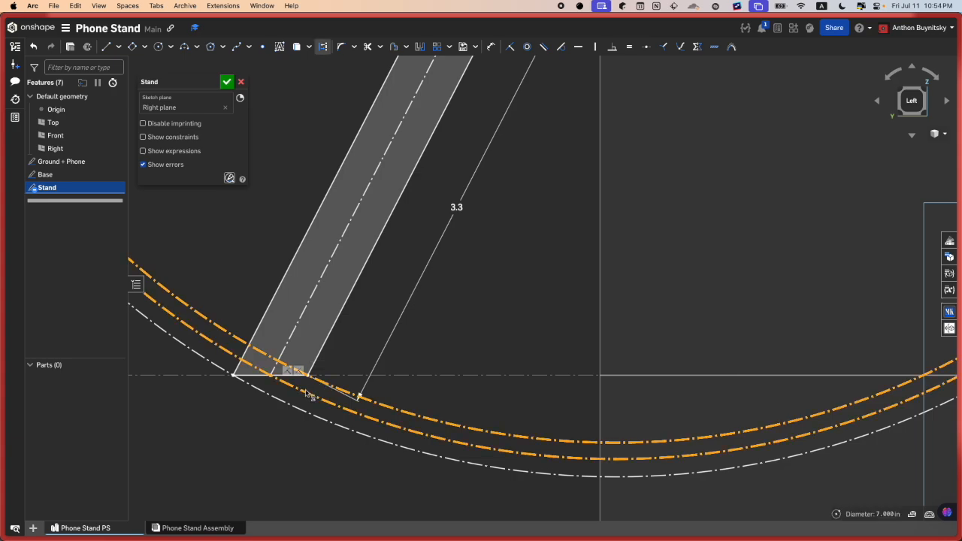
pyautogui.press('space')
# Step: Constrain the short line at the base arm to equal the inner half of the leg's bottom edge in length
pyautogui.scroll(-6, 306, 392)
pyautogui.scroll(6, 661, 347)
pyautogui.scroll(2, 484, 310)
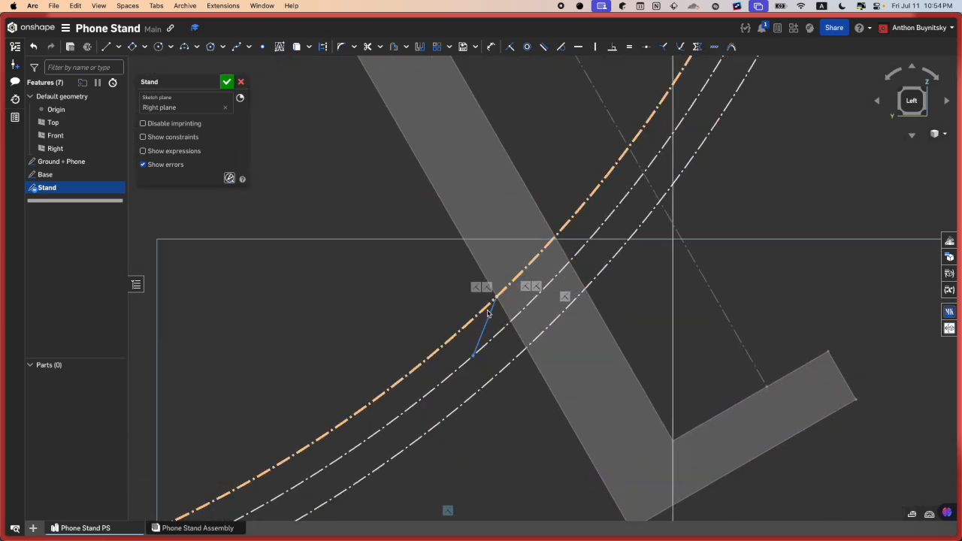
pyautogui.click(488, 311)
pyautogui.scroll(-5, 669, 337)
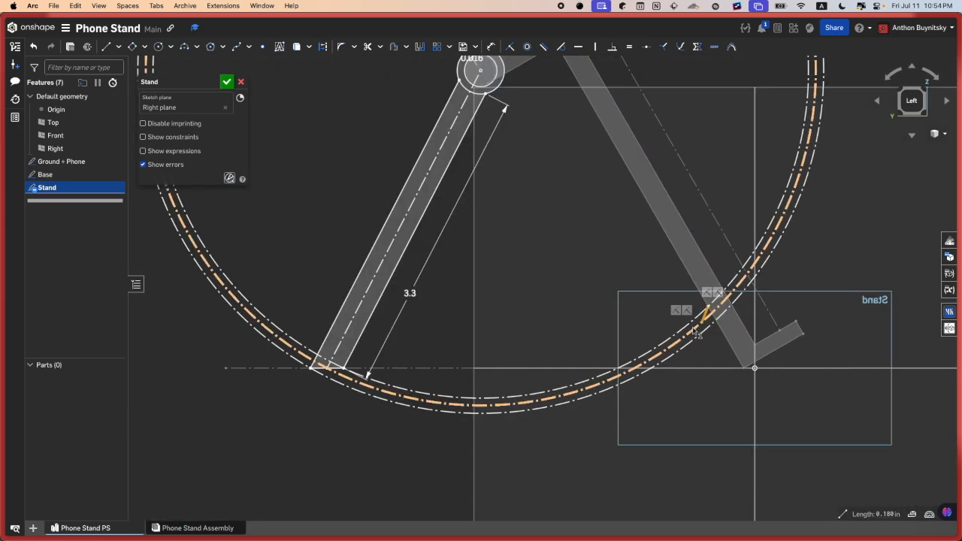
pyautogui.scroll(5, 341, 367)
pyautogui.click(328, 366)
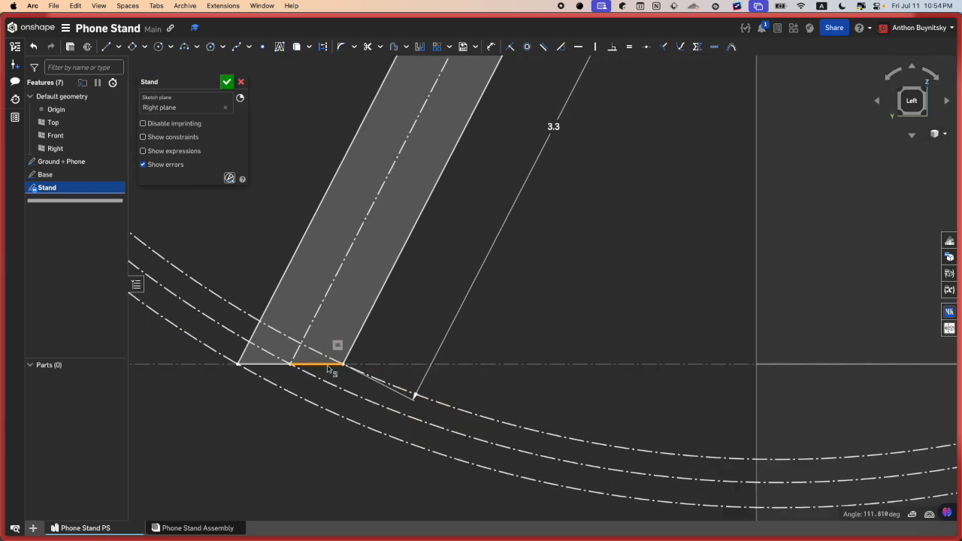
pyautogui.scroll(-6, 329, 368)
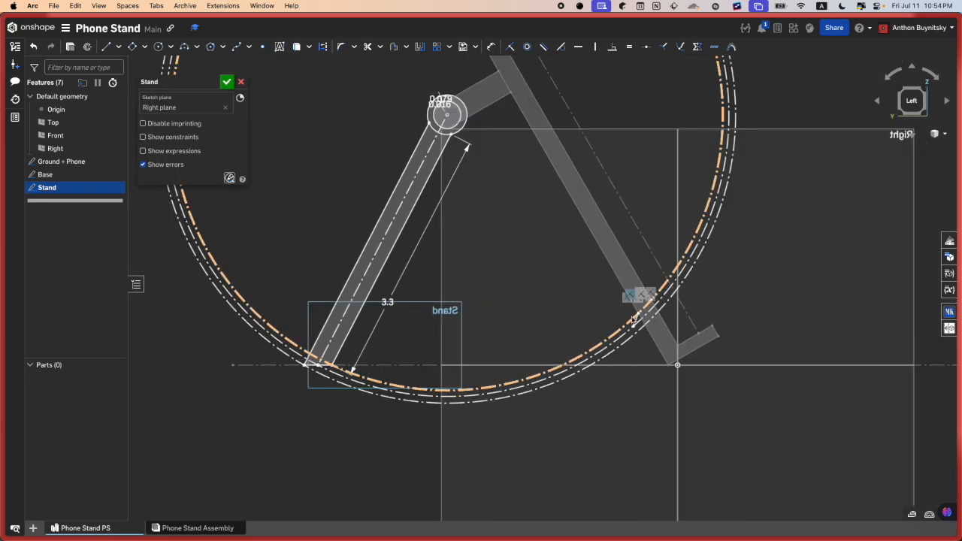
# Step: Draw a second short line, about 0.19 in long, from the first line's end on the middle circle to the outer construction circle
pyautogui.scroll(3, 450, 328)
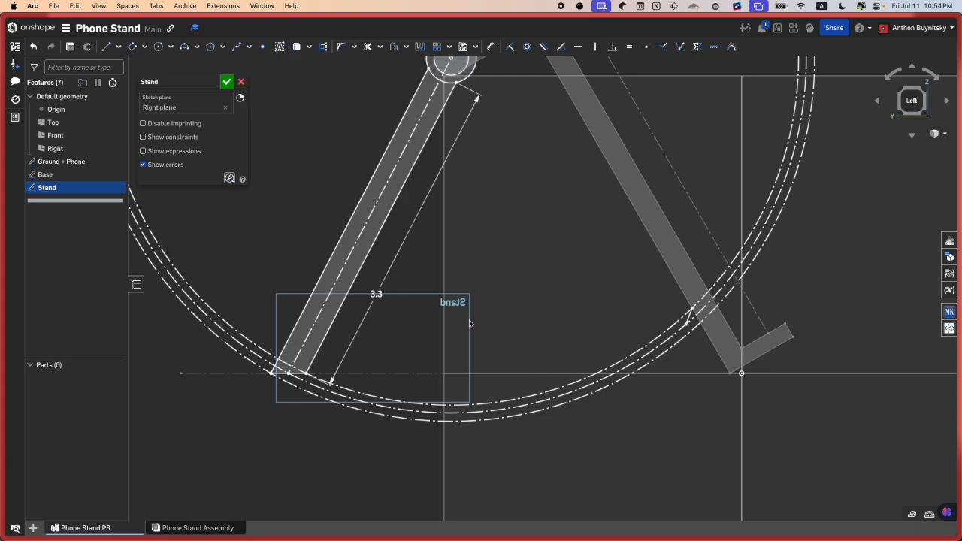
pyautogui.scroll(2, 614, 338)
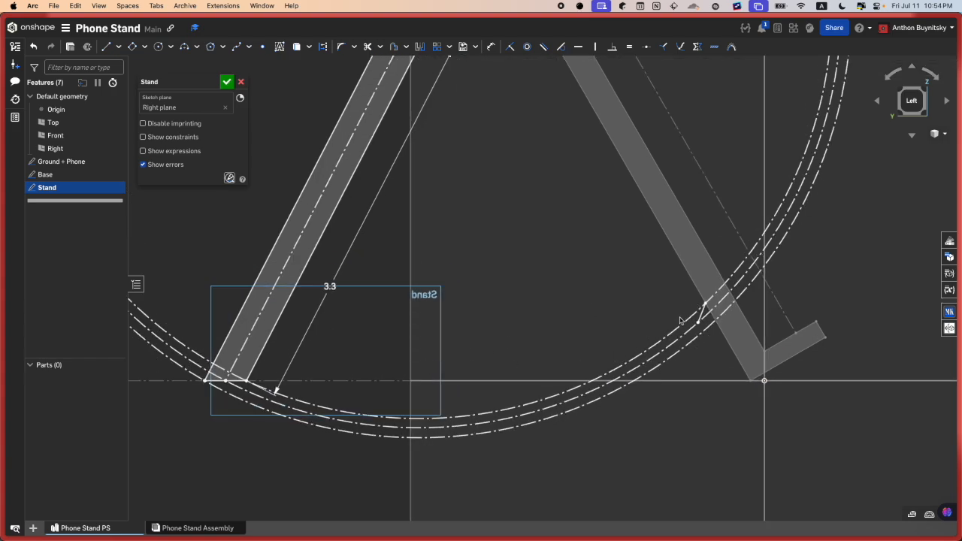
pyautogui.scroll(-3, 252, 364)
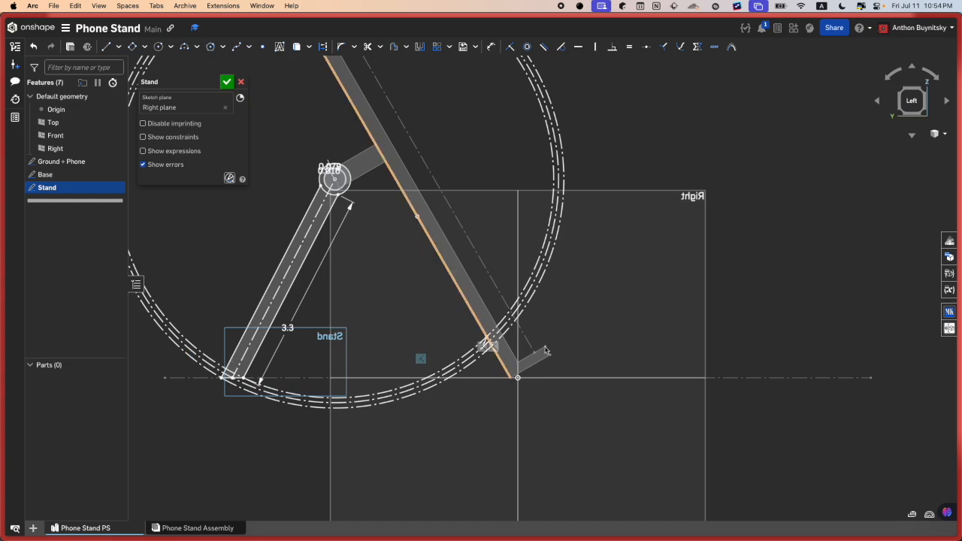
pyautogui.scroll(2, 440, 347)
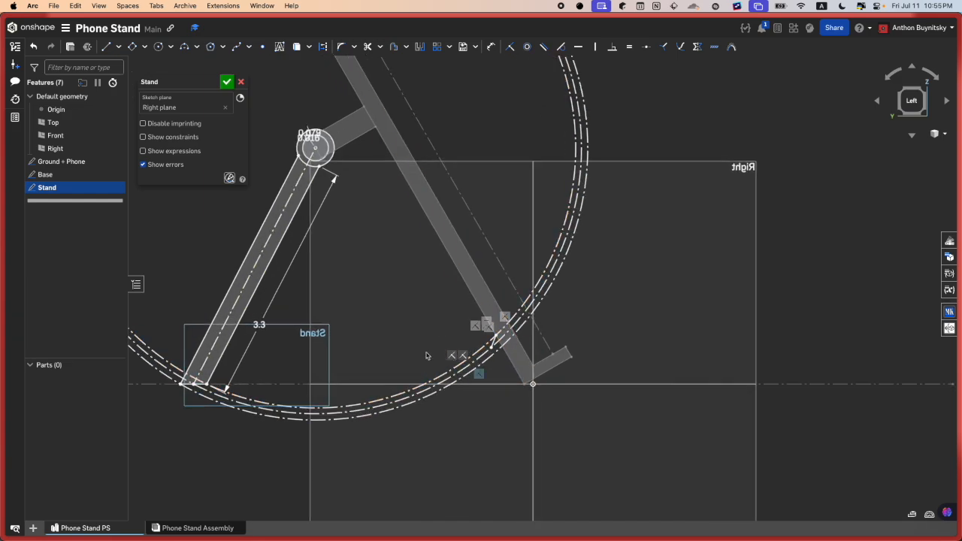
pyautogui.moveTo(381, 355); pyautogui.dragTo(428, 338, button='middle')
pyautogui.press('l')
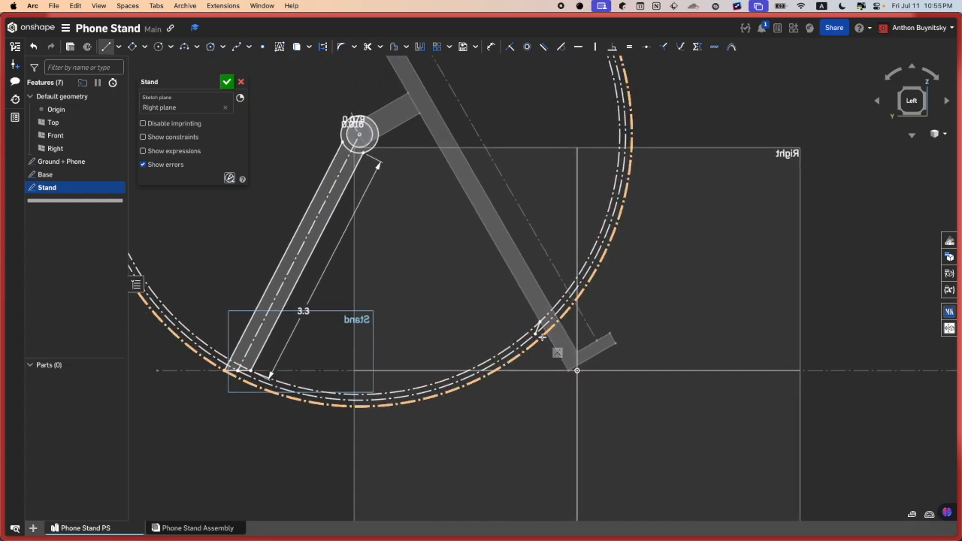
pyautogui.scroll(1, 520, 347)
pyautogui.scroll(1, 522, 346)
pyautogui.scroll(3, 215, 367)
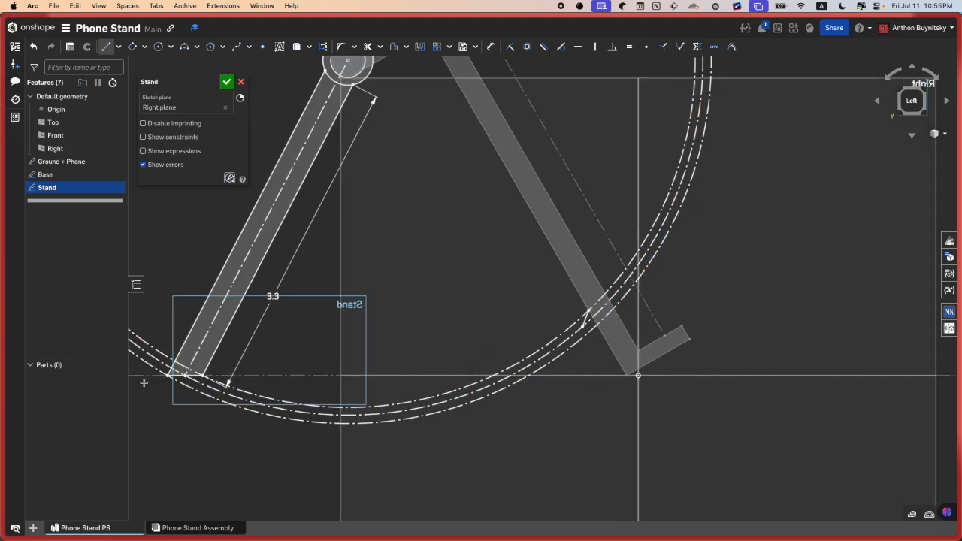
pyautogui.scroll(1, 216, 366)
pyautogui.scroll(-3, 225, 366)
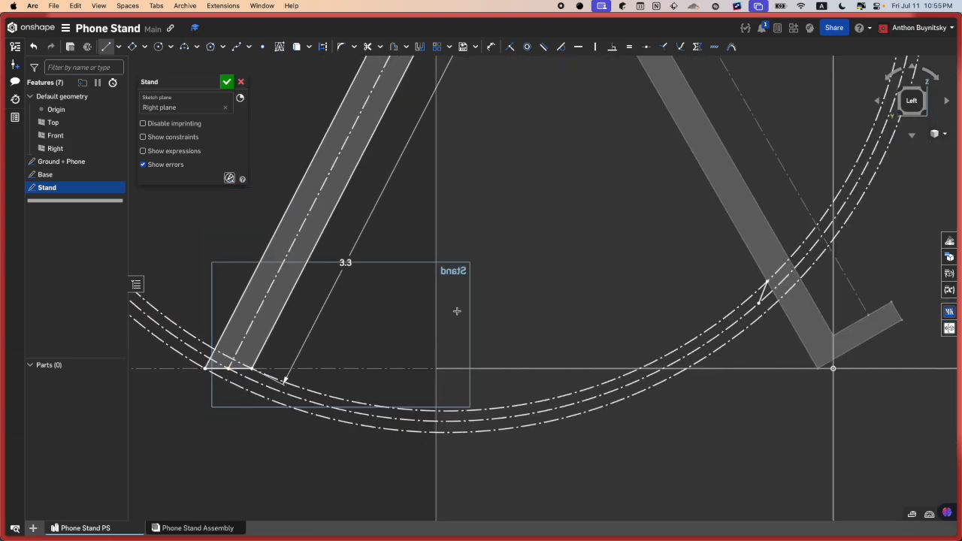
pyautogui.click(747, 328)
pyautogui.press('Escape')
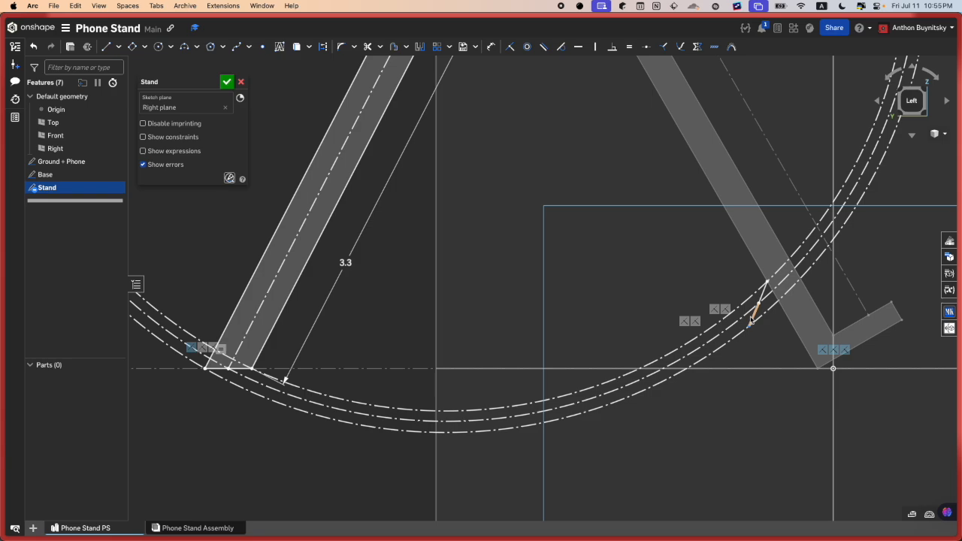
# Step: Constrain the second short line to equal the outer half of the leg's bottom edge in length
pyautogui.scroll(10, 764, 290)
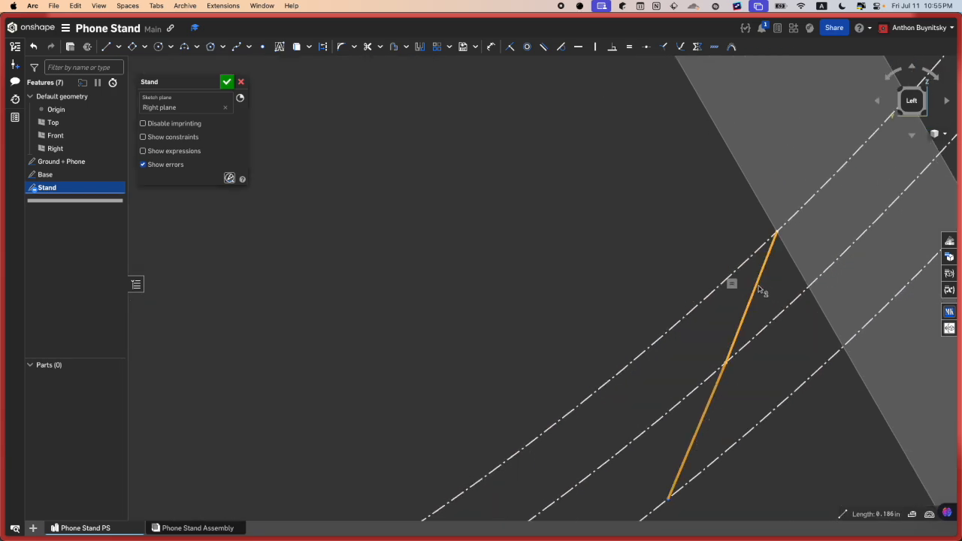
pyautogui.scroll(-10, 755, 296)
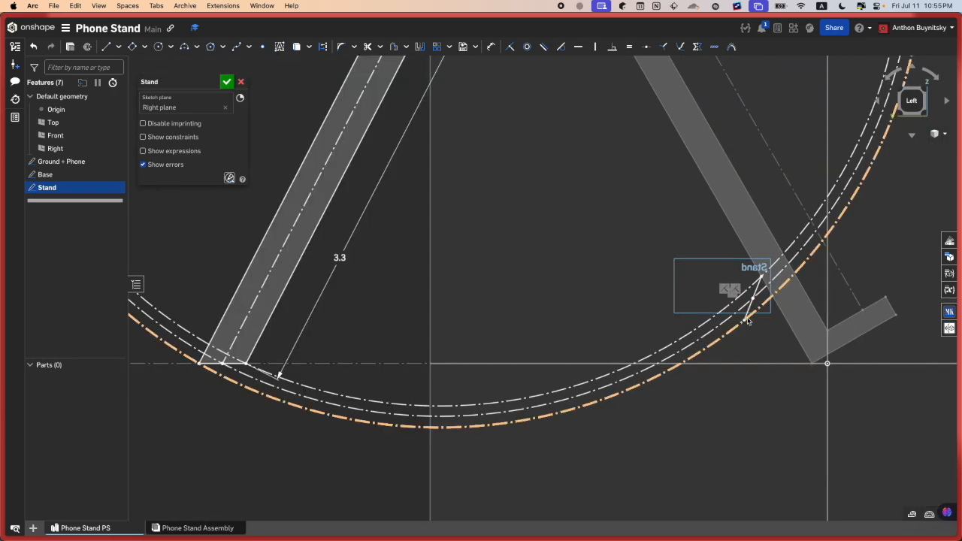
pyautogui.scroll(7, 204, 362)
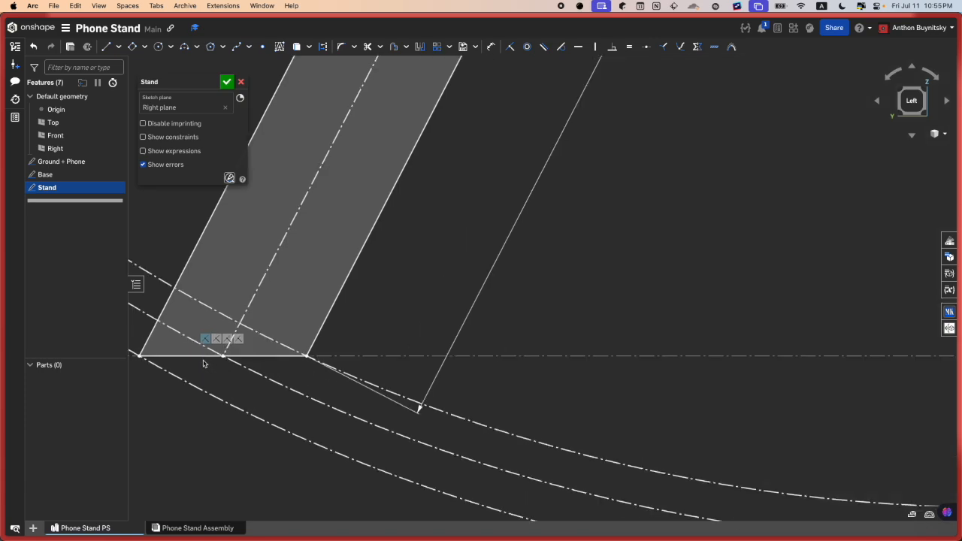
pyautogui.scroll(-7, 203, 362)
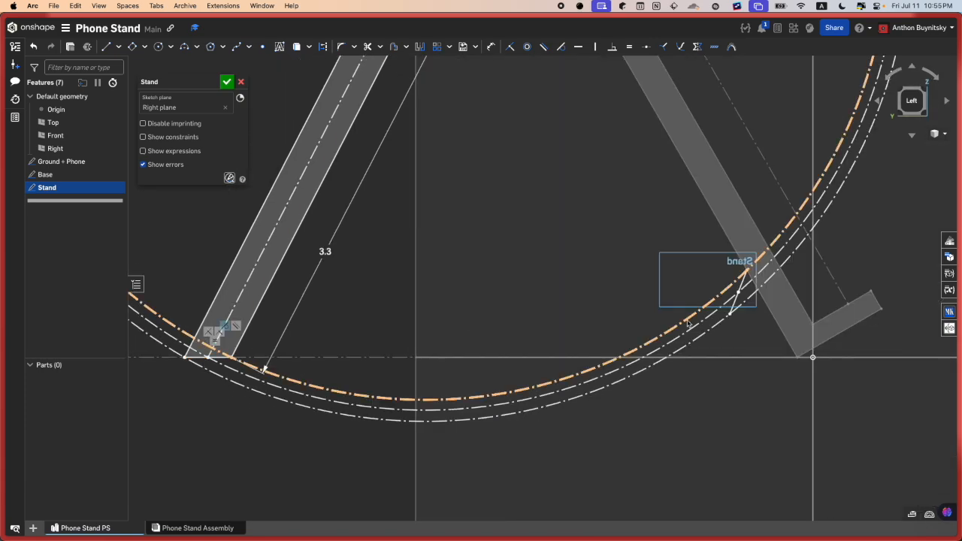
pyautogui.click(735, 307)
pyautogui.click(200, 361)
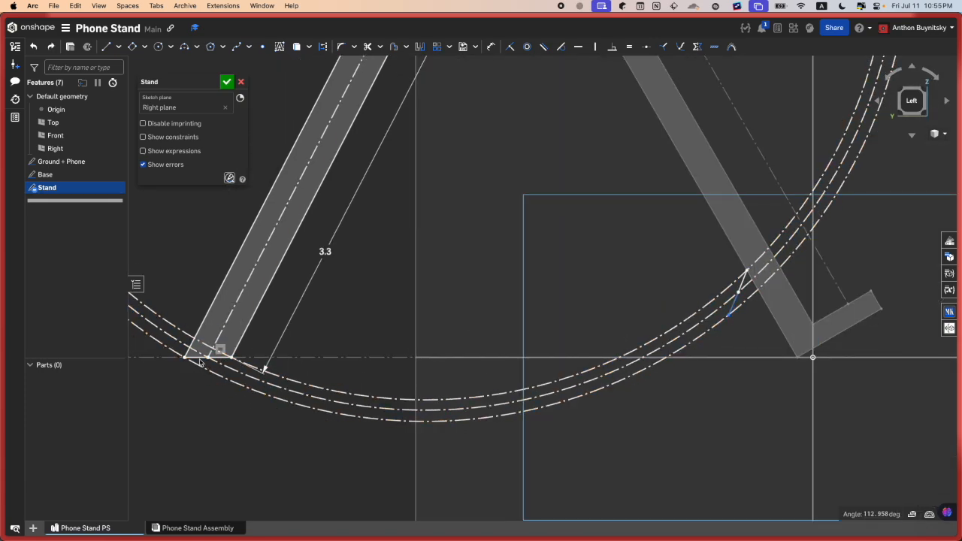
pyautogui.click(589, 319)
# Step: Examine how the two short lines at the base arm correspond to the leg's bottom edge and corners along the three construction circles
pyautogui.scroll(5, 843, 232)
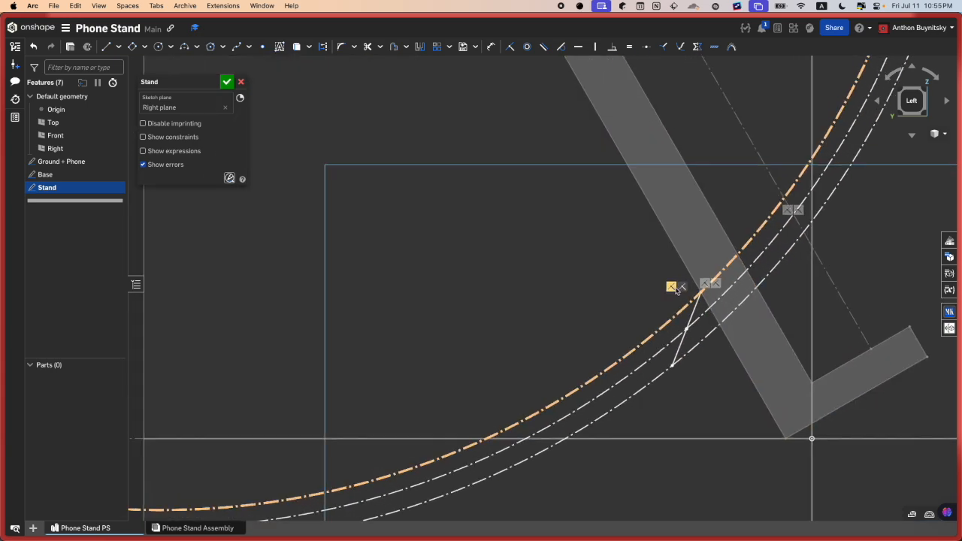
pyautogui.scroll(-8, 707, 324)
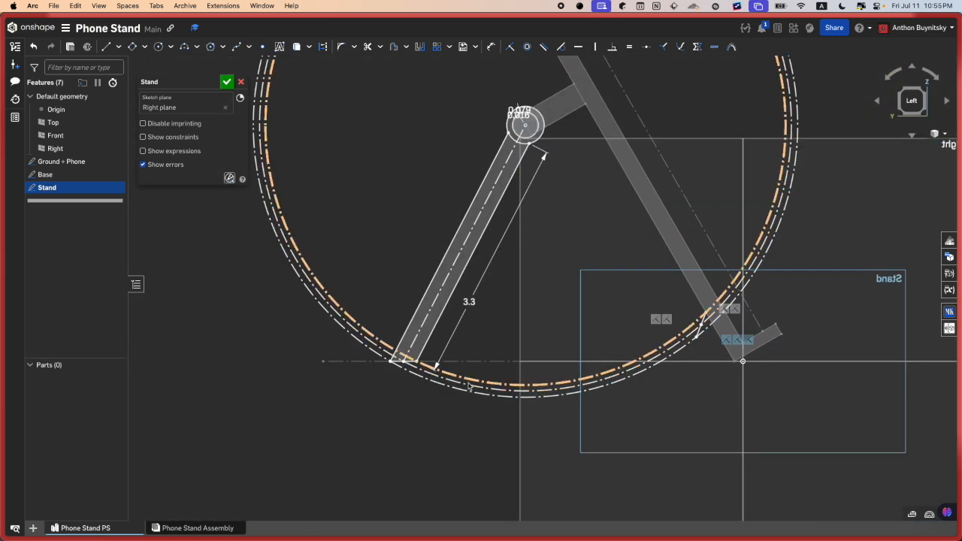
pyautogui.scroll(-5, 677, 330)
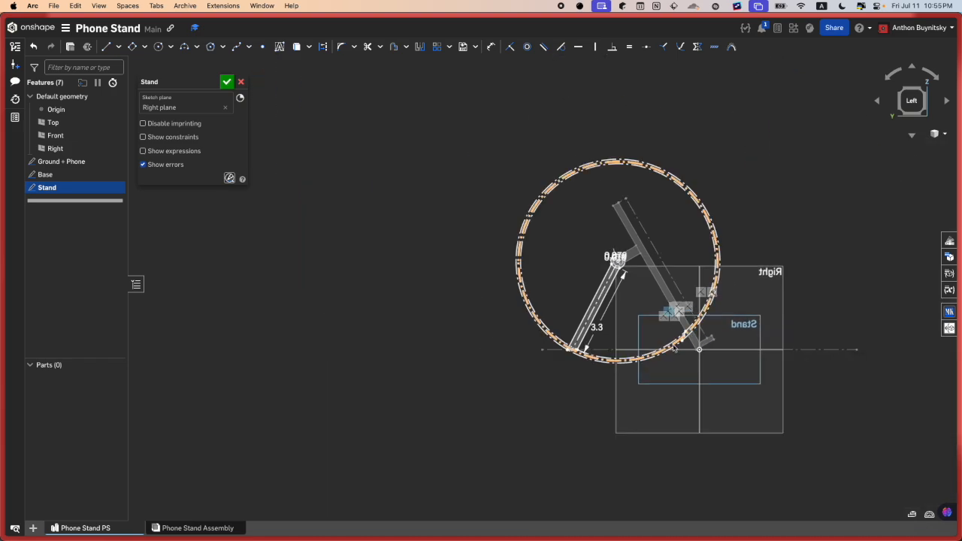
pyautogui.scroll(5, 800, 214)
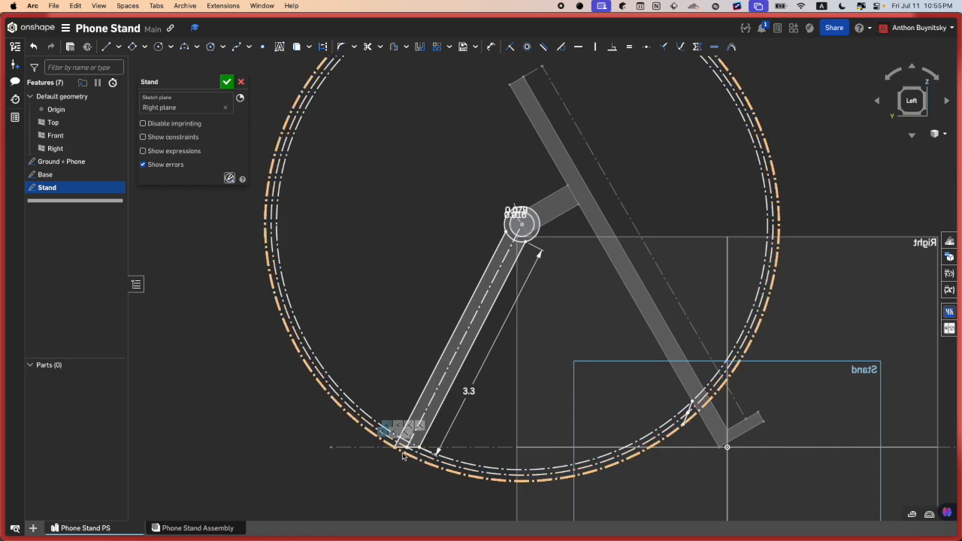
pyautogui.scroll(2, 402, 454)
pyautogui.scroll(3, 421, 449)
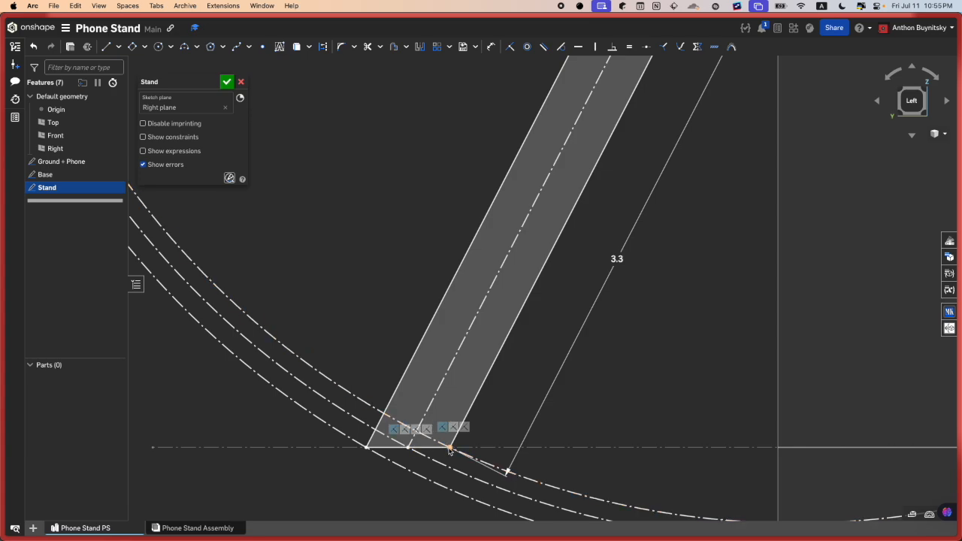
pyautogui.scroll(-3, 417, 451)
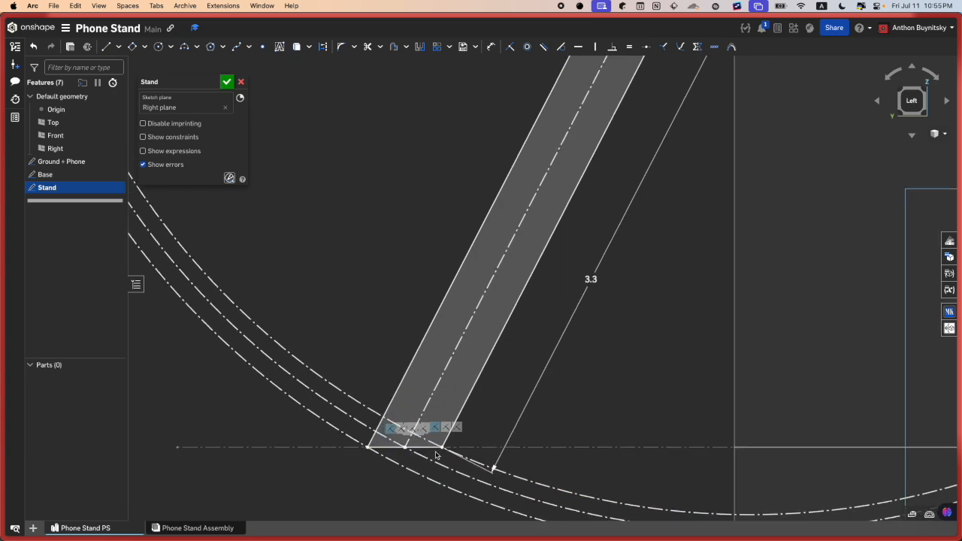
pyautogui.scroll(-3, 347, 418)
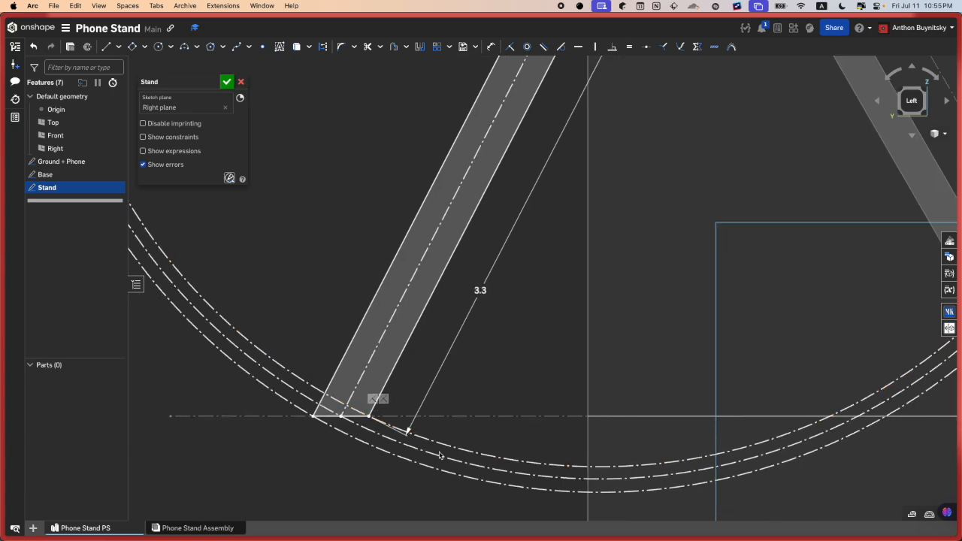
pyautogui.scroll(2, 456, 417)
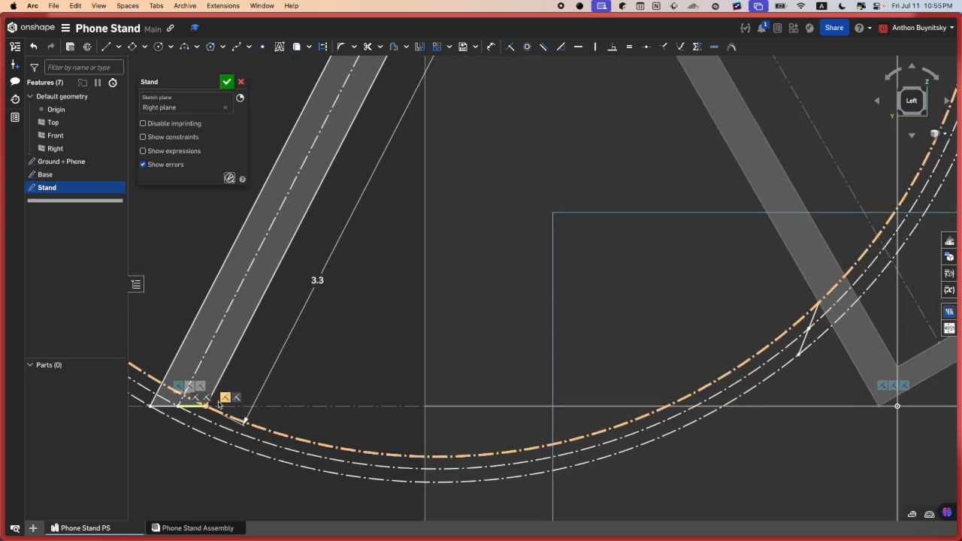
# Step: Draw a construction centerline about 3.58 in long from the two short lines' shared endpoint on the middle circle to the hinge center
pyautogui.scroll(5, 774, 259)
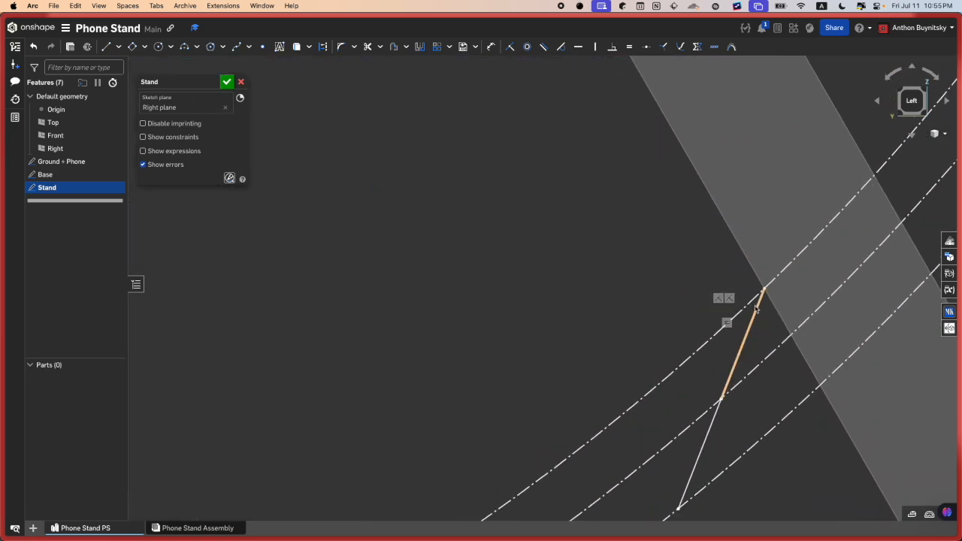
pyautogui.scroll(-6, 784, 253)
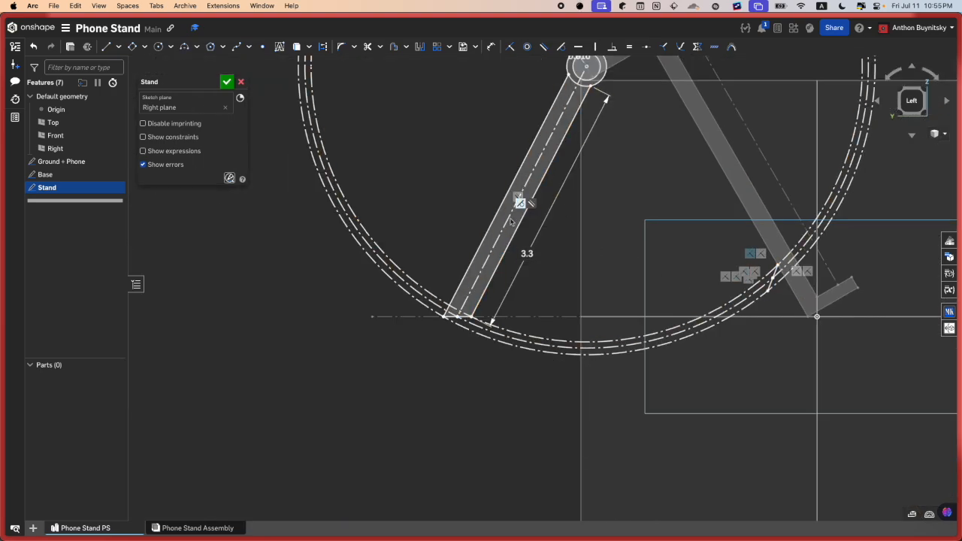
pyautogui.moveTo(699, 157); pyautogui.dragTo(609, 245, button='middle')
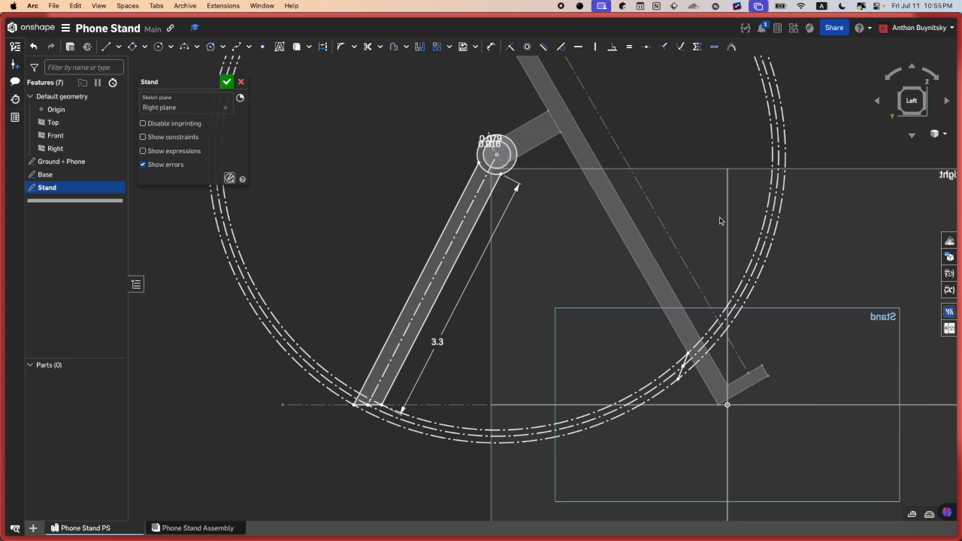
pyautogui.press('l')
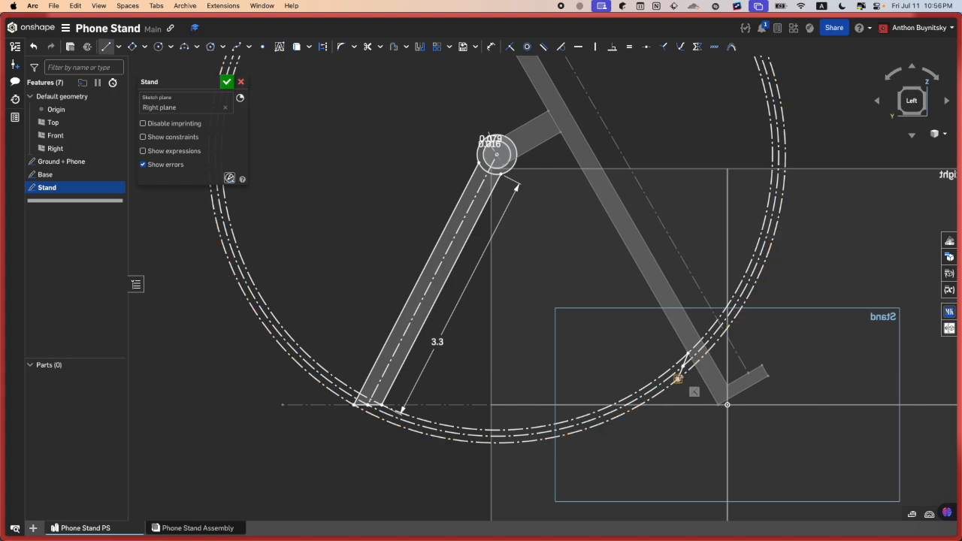
pyautogui.press('u')
pyautogui.click(680, 366)
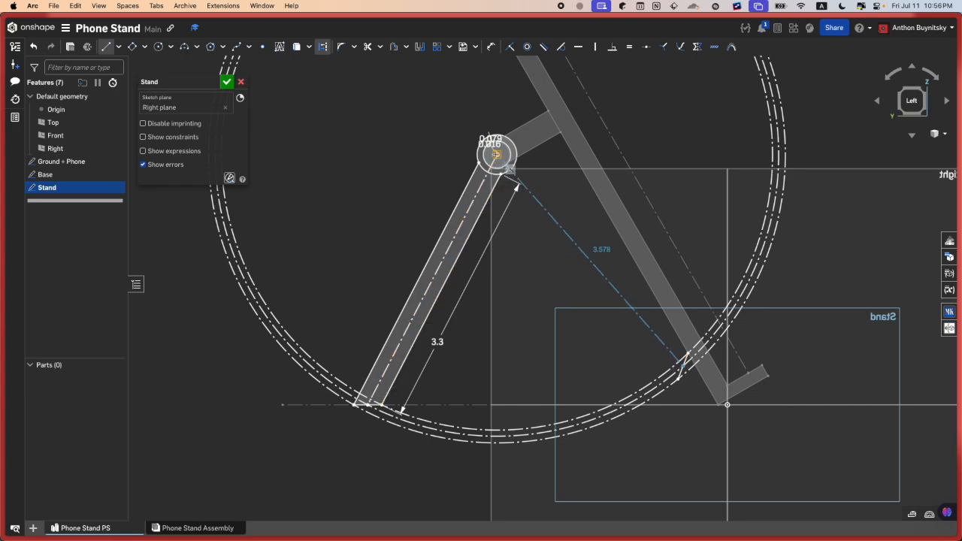
pyautogui.click(495, 154)
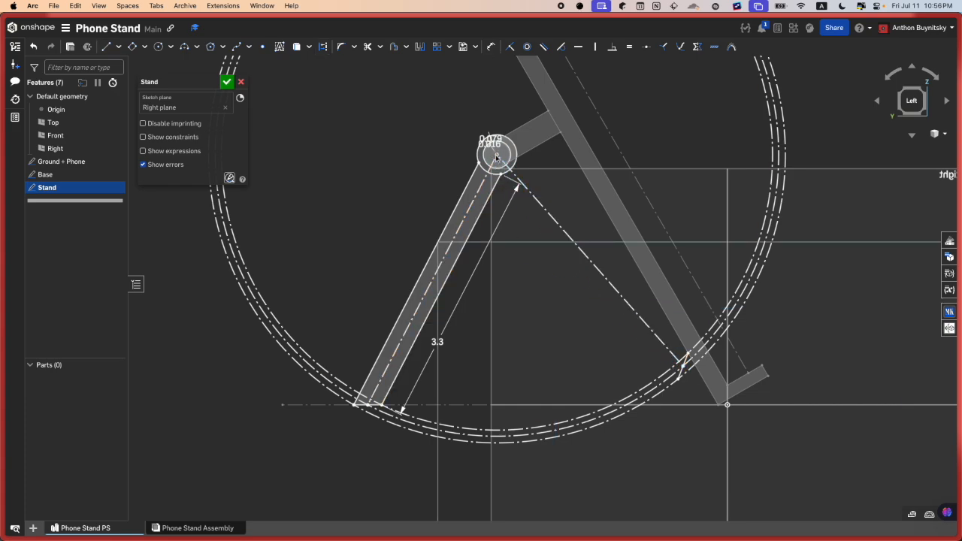
# Step: Draw a line from the outer short line's end to the hinge's outer circle and make it parallel to the new centerline
pyautogui.click(680, 365)
pyautogui.scroll(5, 507, 184)
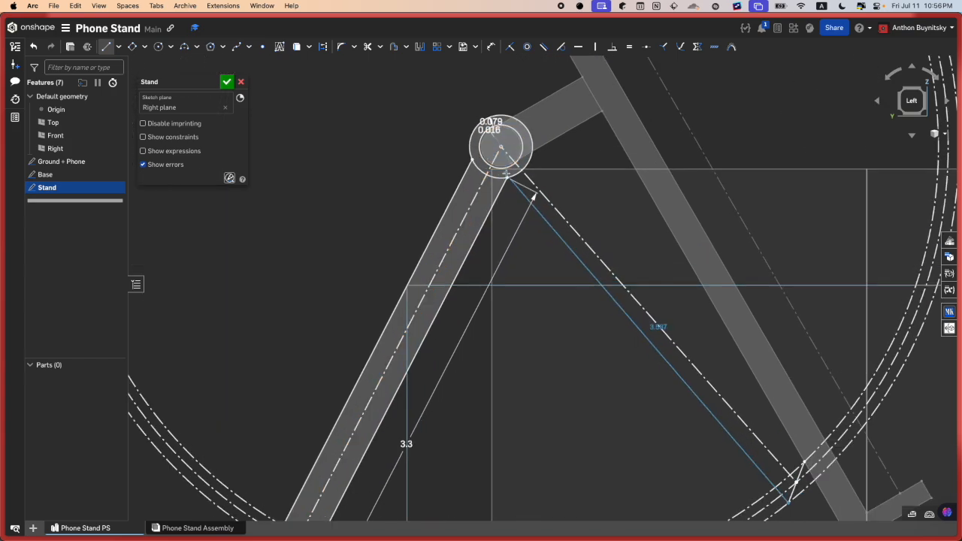
pyautogui.click(520, 178)
pyautogui.press('Escape')
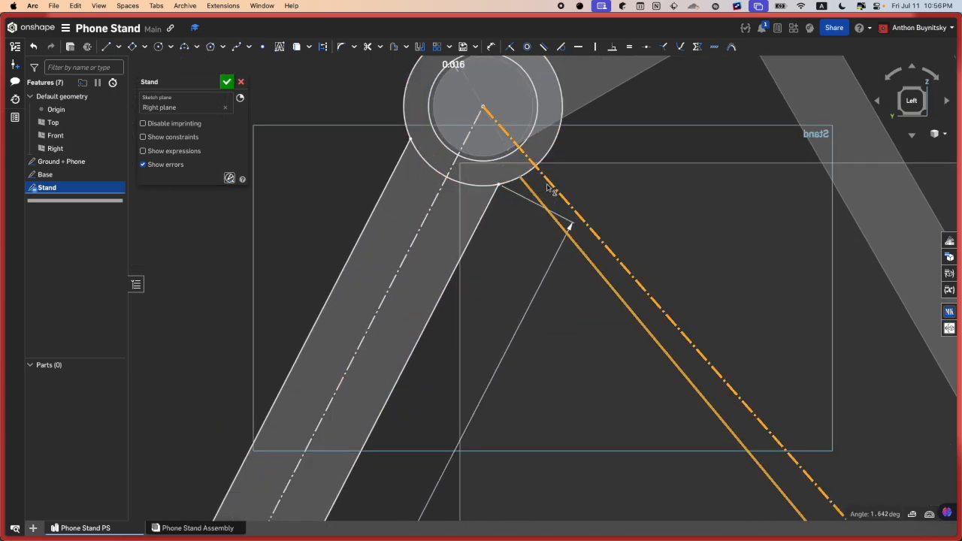
pyautogui.scroll(-5, 550, 188)
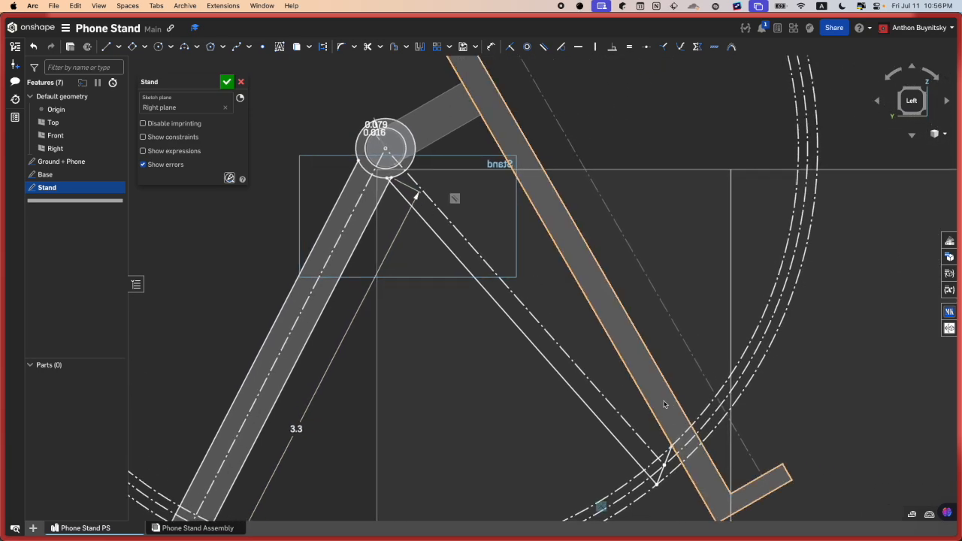
# Step: Draw the opposite side line, about 3.27 in long, from the inner short line's end to the hinge's outer circle, parallel to the centerline
pyautogui.press('l')
pyautogui.click(669, 444)
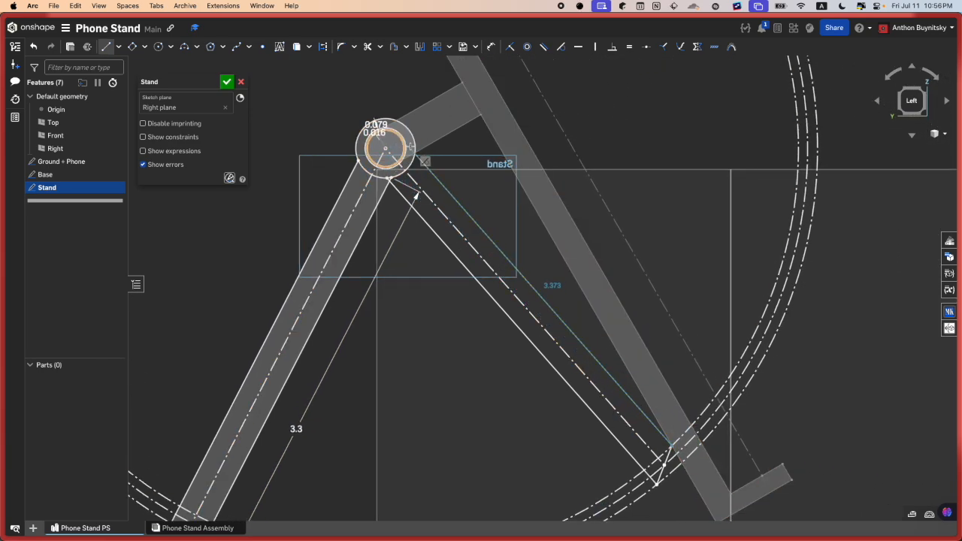
pyautogui.click(413, 162)
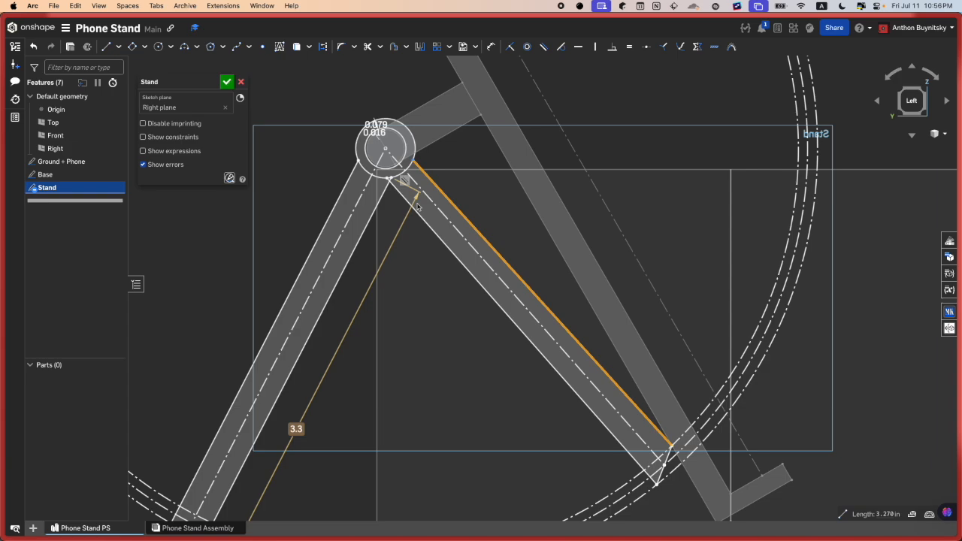
pyautogui.click(426, 197)
pyautogui.press('b')
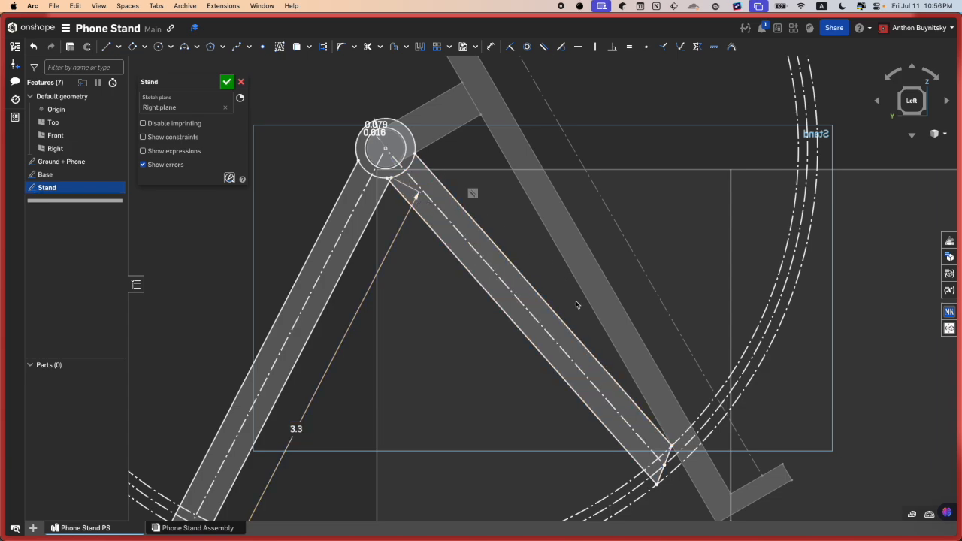
# Step: Examine how the rotated leg profile compares with the original leg, the three construction circles and the base around the hinge
pyautogui.scroll(-8, 591, 324)
pyautogui.scroll(6, 451, 223)
pyautogui.scroll(-6, 568, 303)
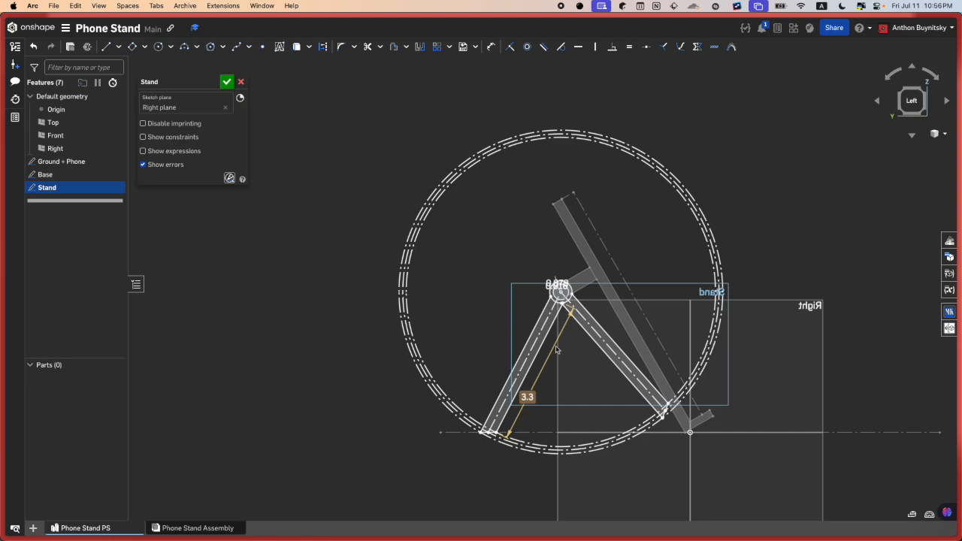
pyautogui.scroll(5, 556, 349)
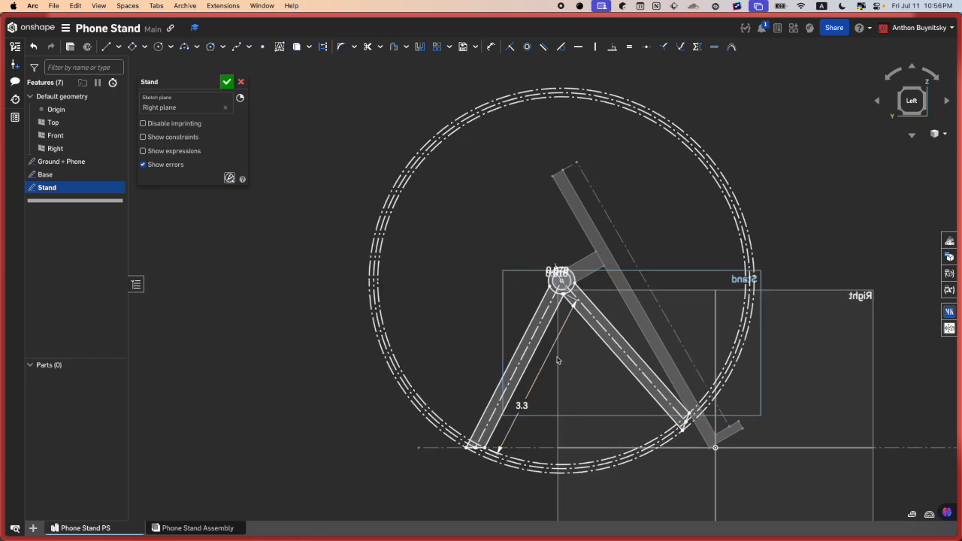
pyautogui.scroll(-5, 563, 351)
pyautogui.scroll(3, 608, 373)
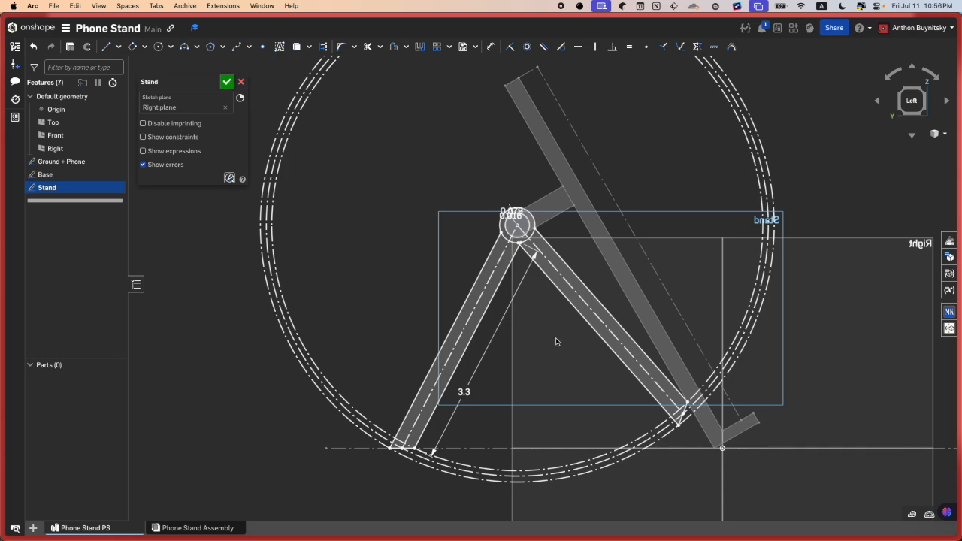
pyautogui.moveTo(387, 313); pyautogui.dragTo(182, 204)
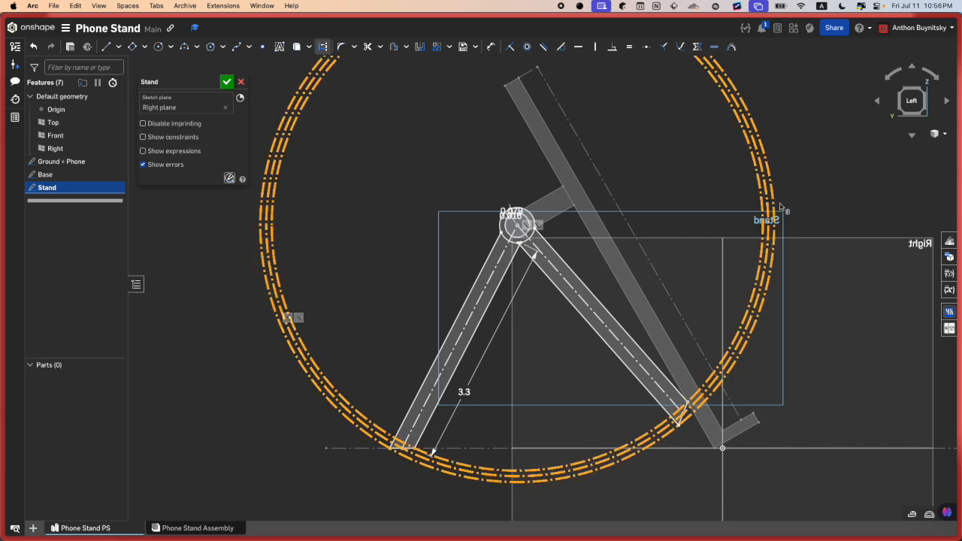
pyautogui.click(834, 216)
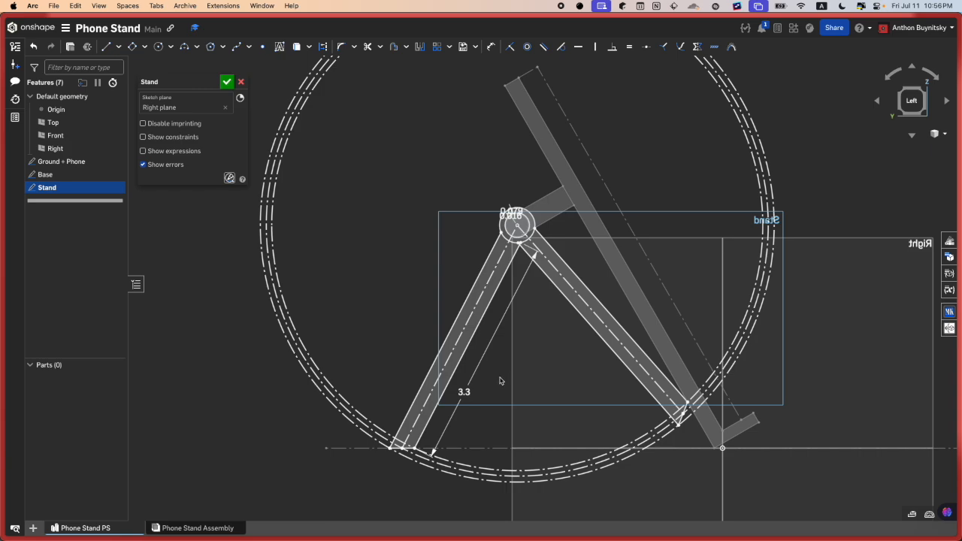
pyautogui.moveTo(498, 389); pyautogui.dragTo(394, 308)
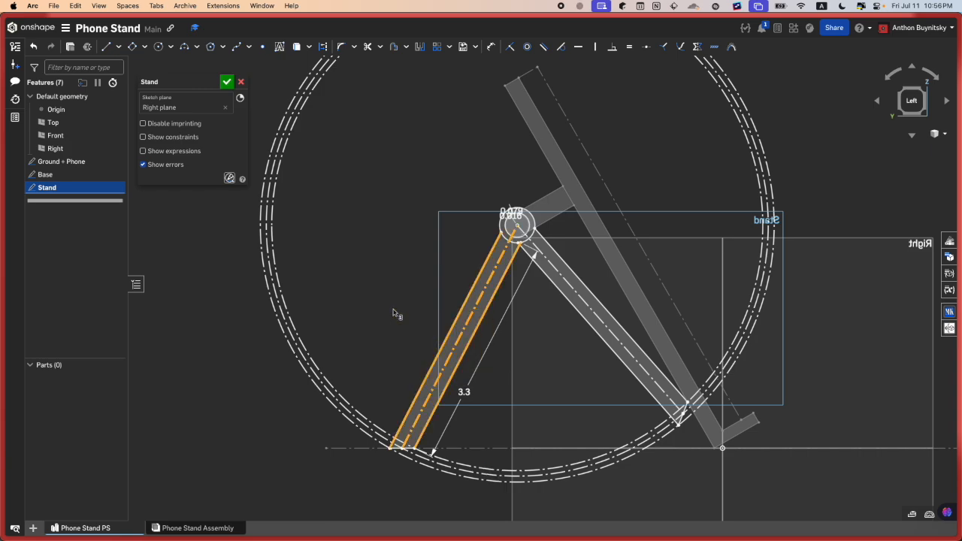
pyautogui.click(395, 309)
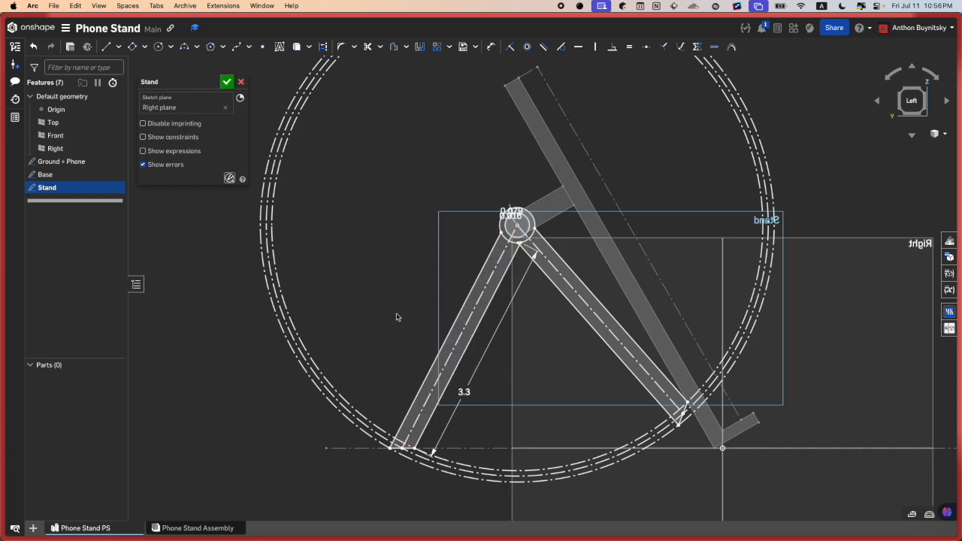
pyautogui.scroll(5, 575, 255)
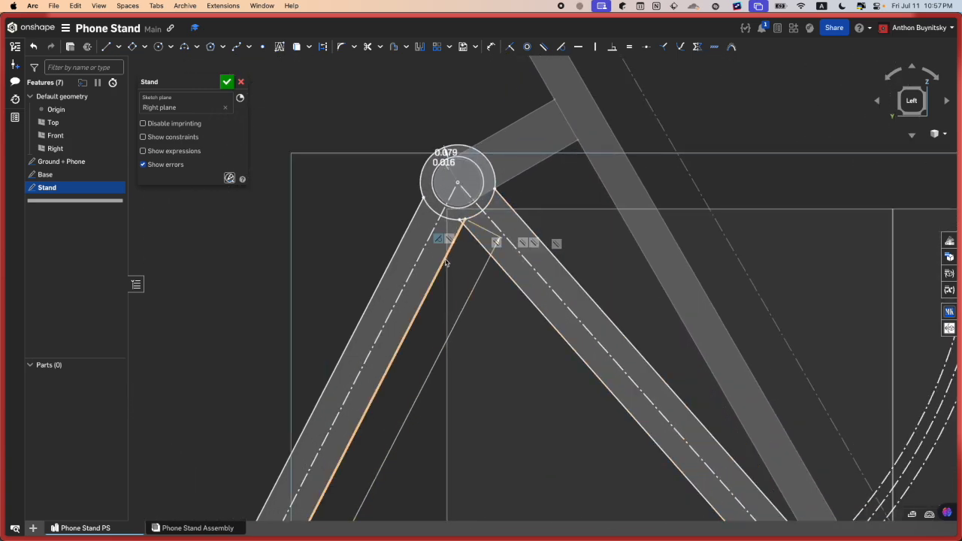
pyautogui.scroll(-5, 446, 262)
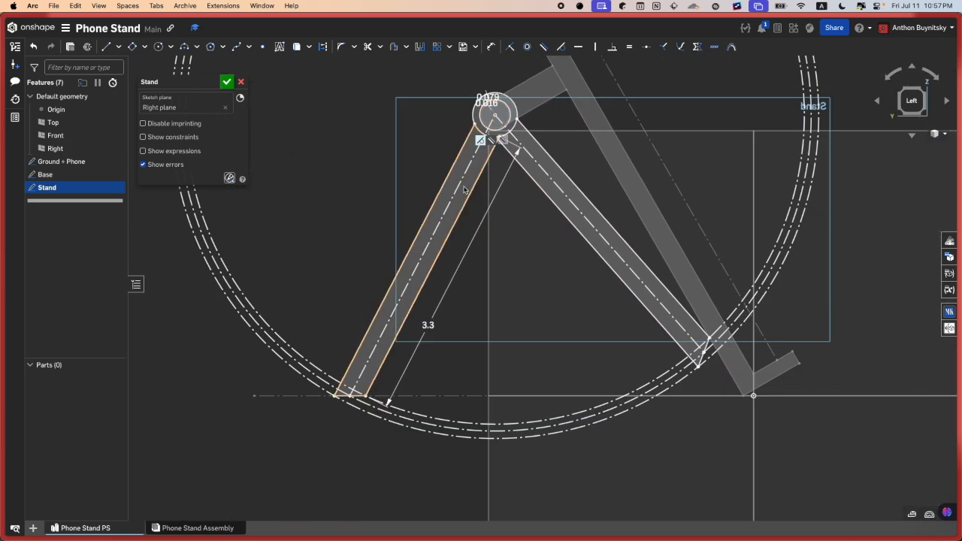
# Step: Inspect the original leg's centerline and both side edges, including their lengths, spacing and parallel constraints
pyautogui.press('u')
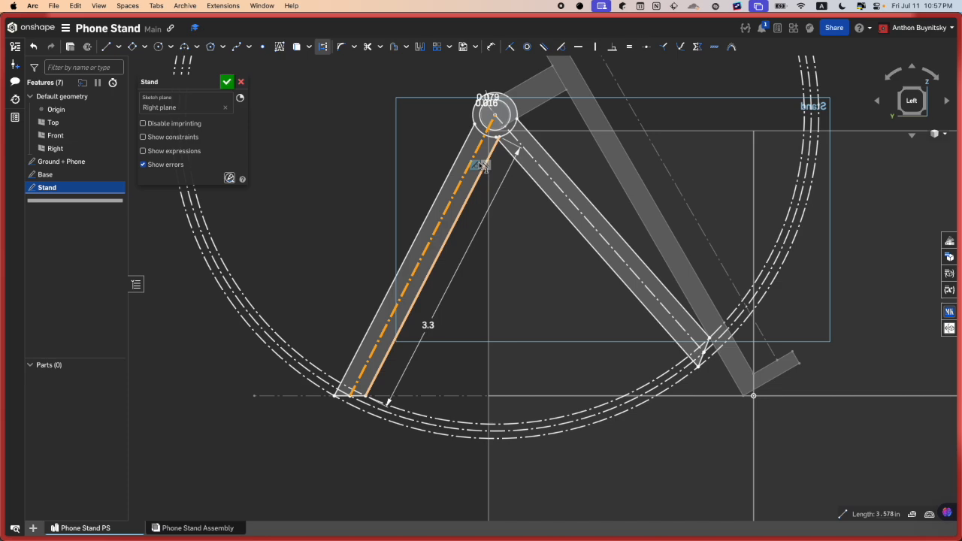
pyautogui.scroll(2, 485, 165)
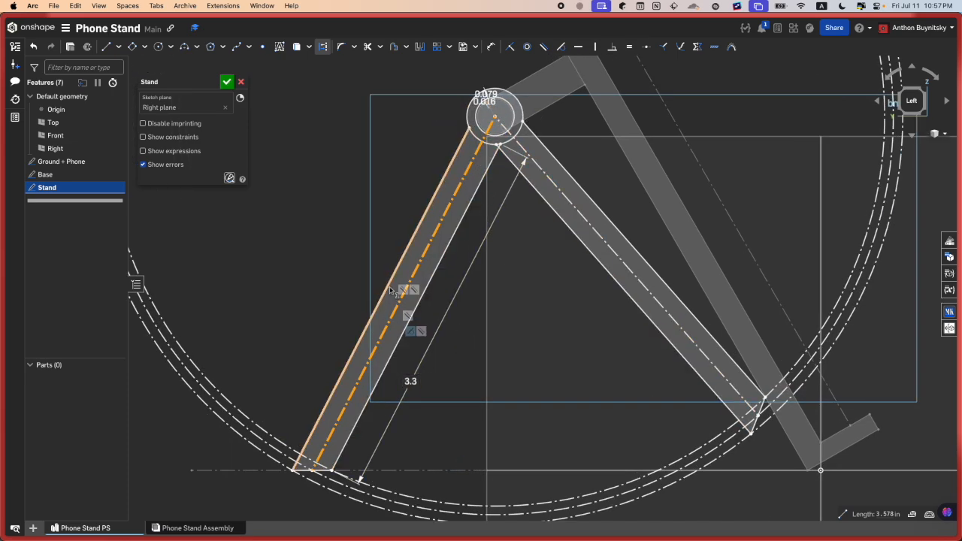
pyautogui.press('Escape')
pyautogui.click(458, 221)
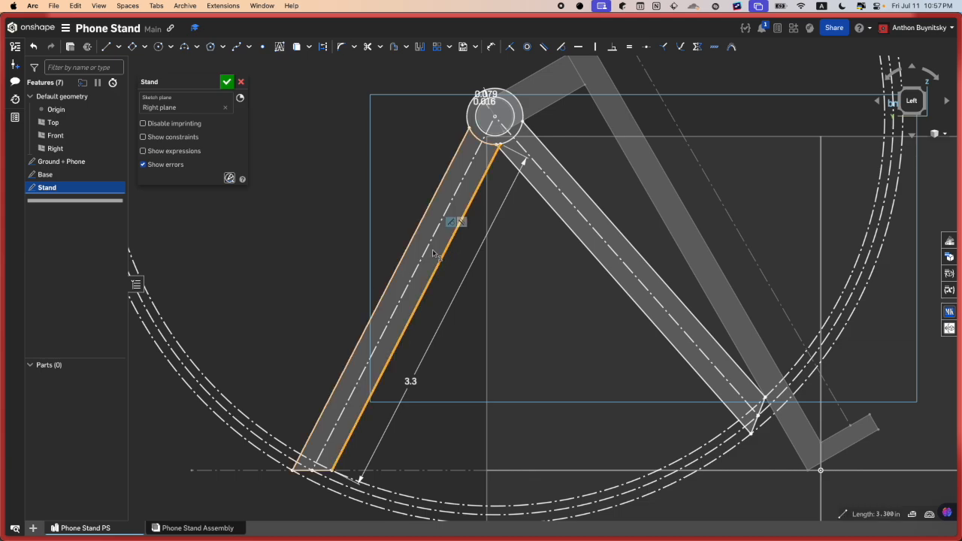
pyautogui.click(422, 267)
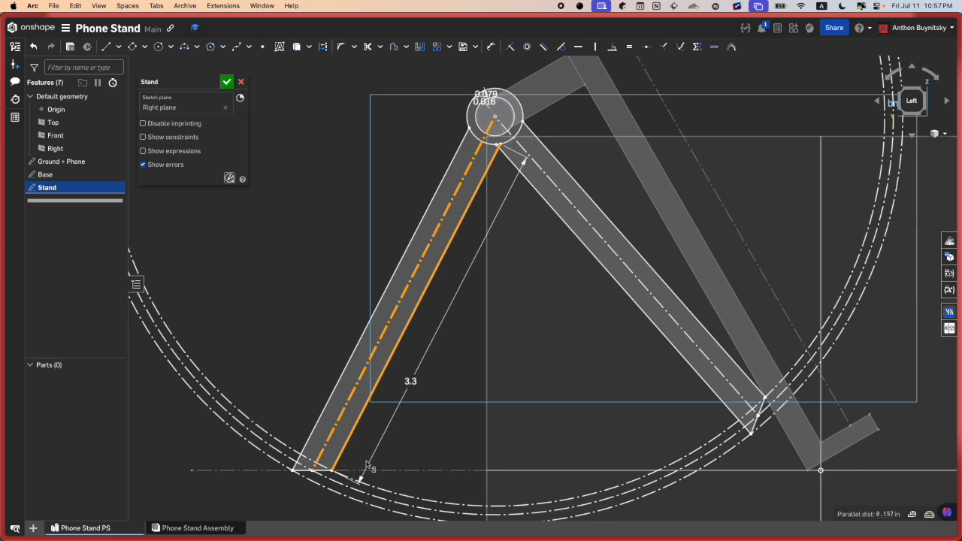
pyautogui.click(453, 394)
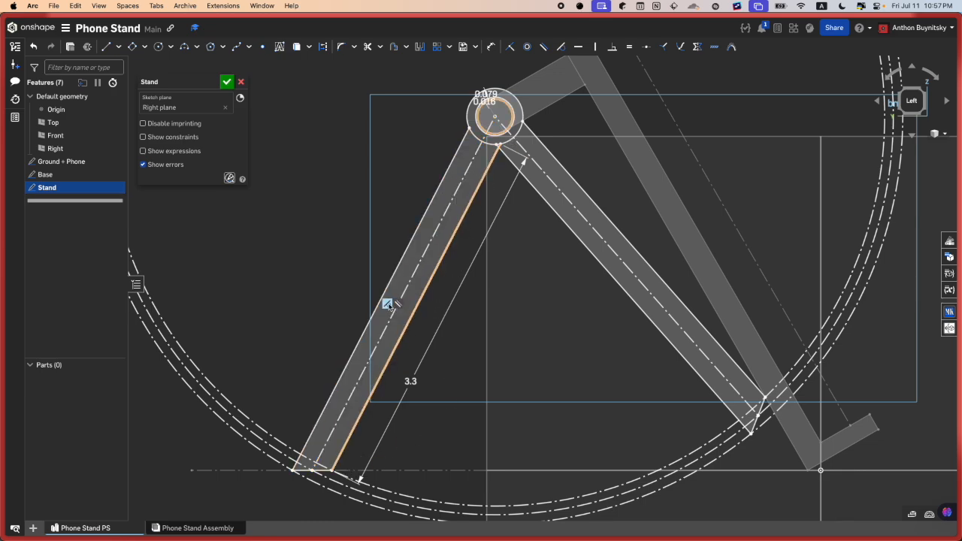
pyautogui.click(402, 329)
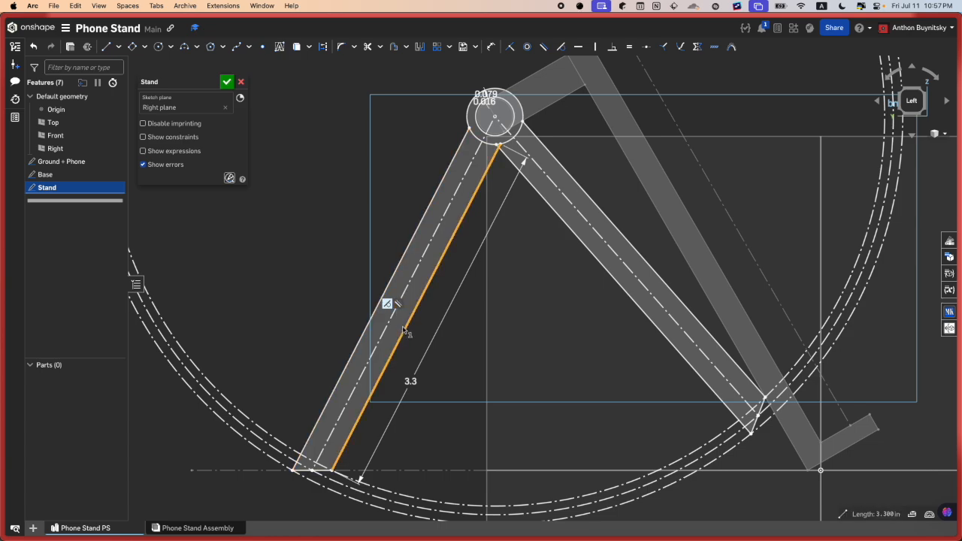
pyautogui.click(428, 328)
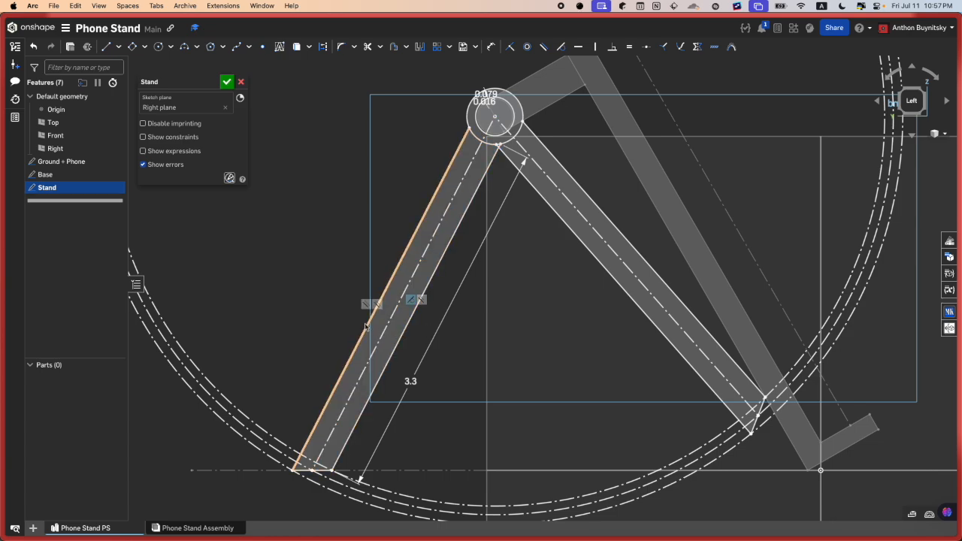
pyautogui.click(366, 326)
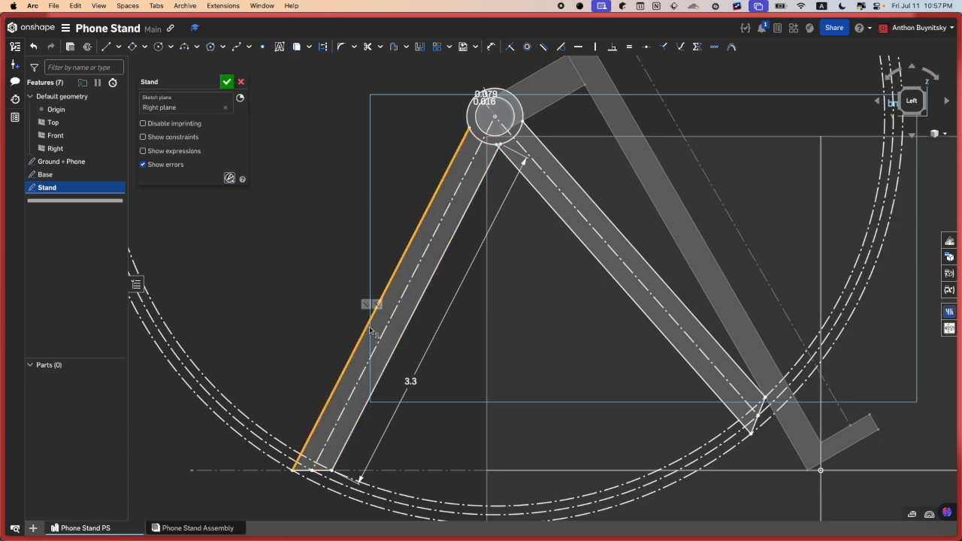
pyautogui.click(460, 383)
pyautogui.scroll(1, 444, 428)
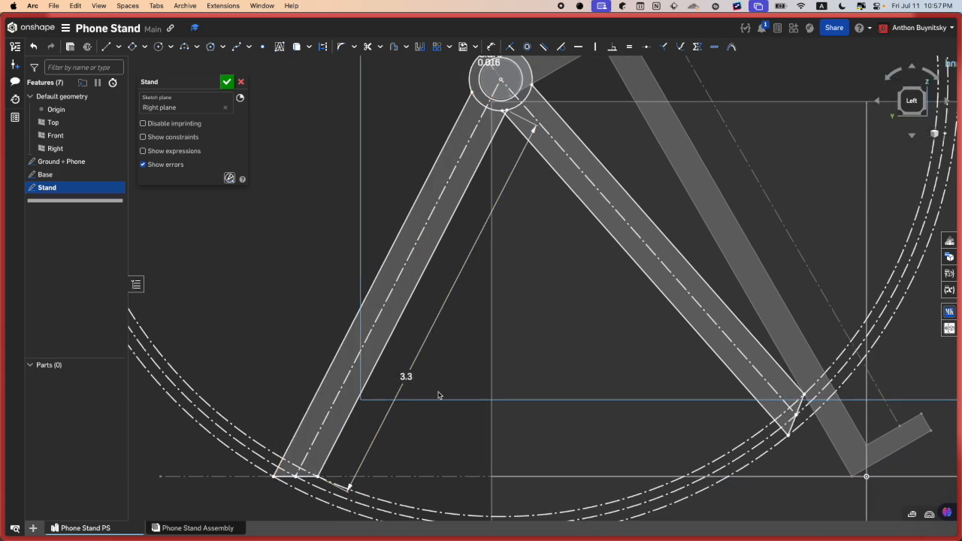
# Step: Review the complete leg layout and accept the Stand sketch
pyautogui.scroll(-3, 397, 398)
pyautogui.scroll(-3, 500, 381)
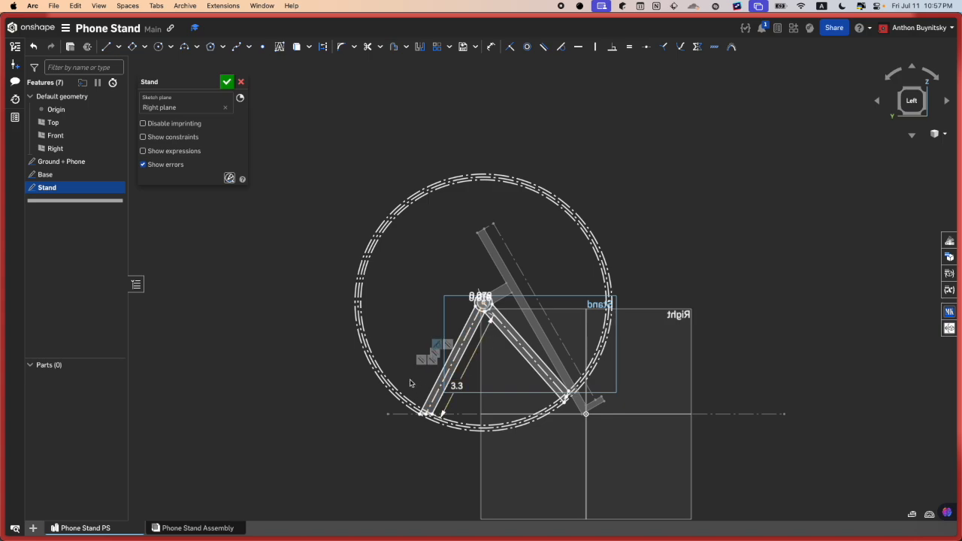
pyautogui.scroll(1, 568, 281)
pyautogui.scroll(2, 568, 282)
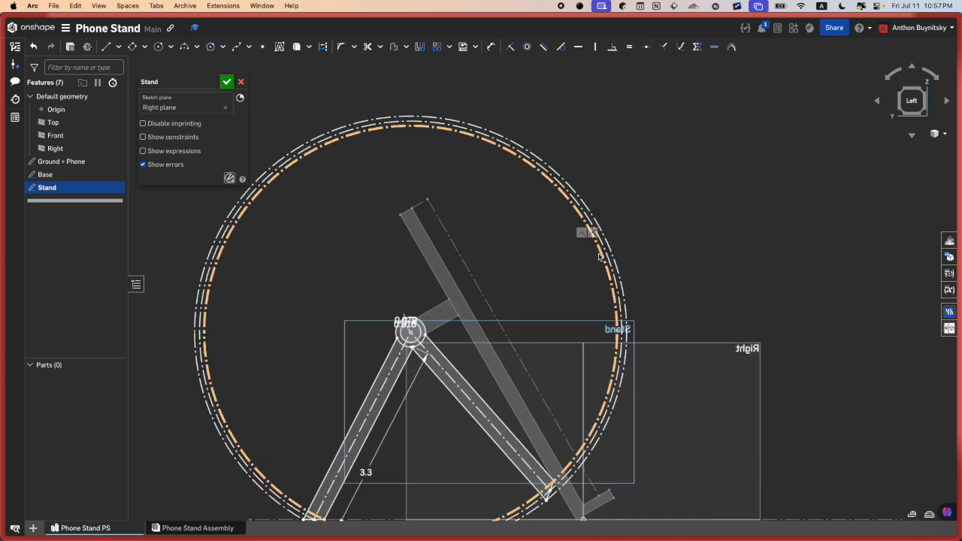
pyautogui.scroll(2, 594, 263)
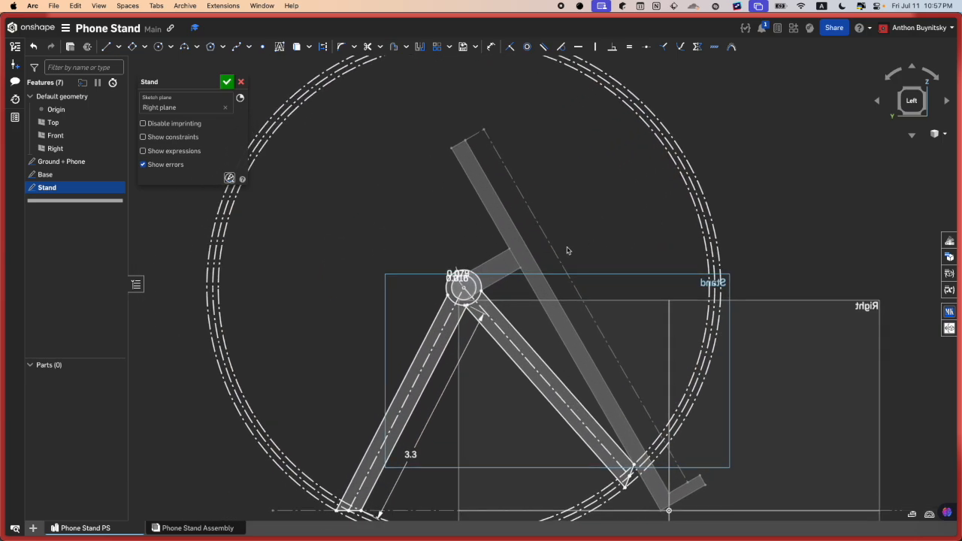
pyautogui.scroll(-2, 668, 265)
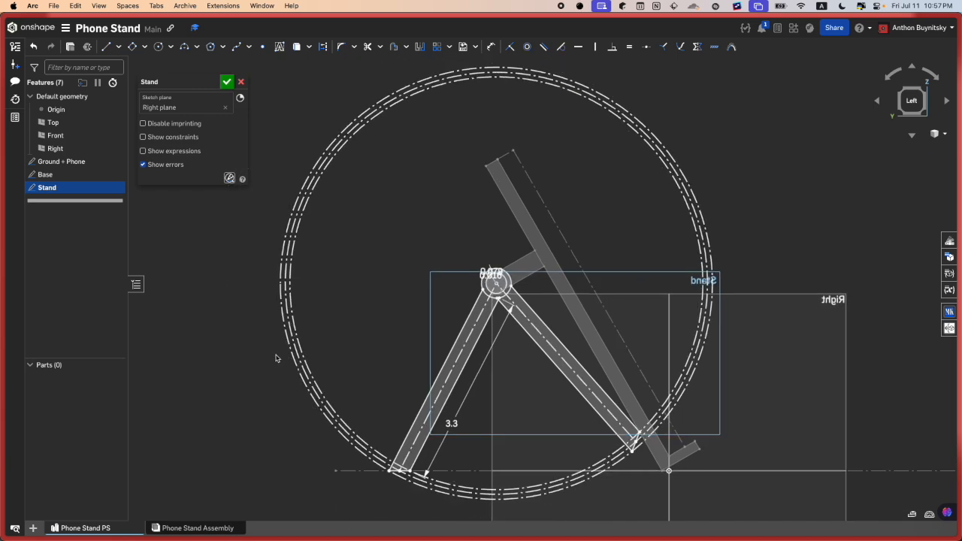
pyautogui.click(226, 82)
pyautogui.scroll(5, 519, 307)
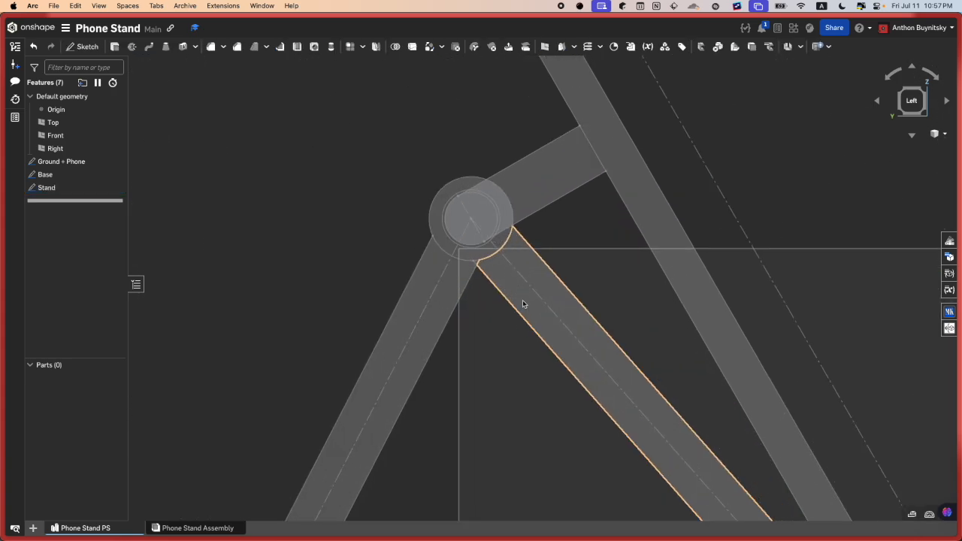
# Step: Examine the complete stand layout and the circles around the hinge, viewing it from the side and at an angle
pyautogui.scroll(-5, 521, 300)
pyautogui.scroll(1, 522, 289)
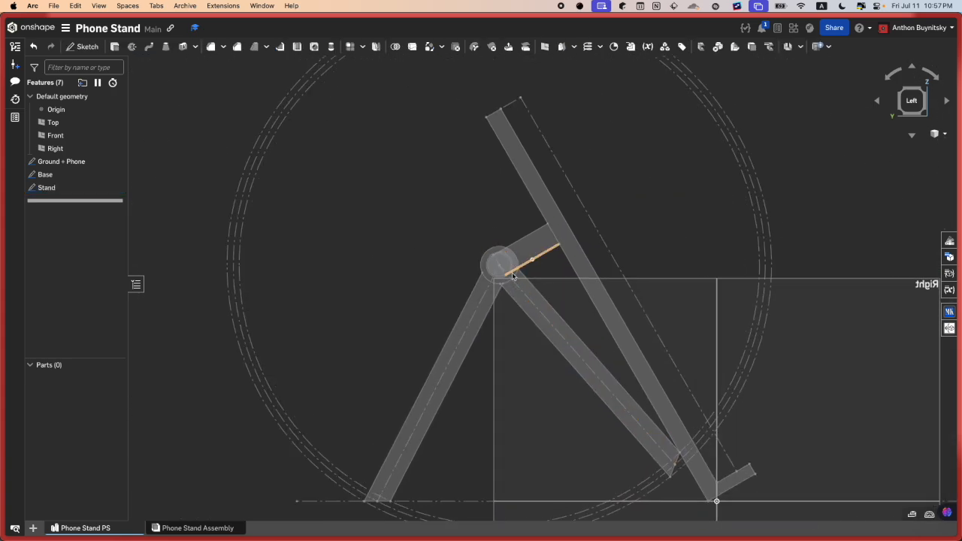
pyautogui.scroll(-3, 526, 274)
pyautogui.scroll(3, 537, 275)
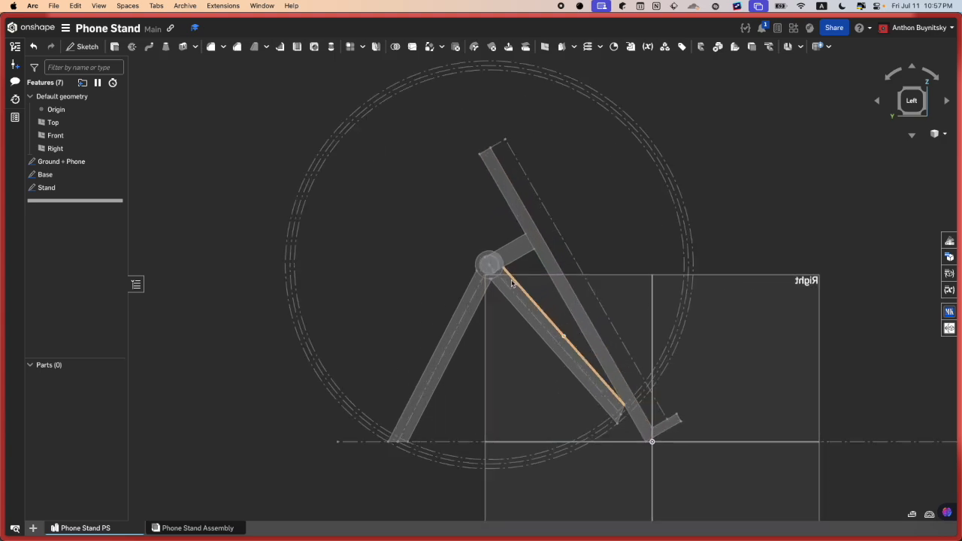
pyautogui.moveTo(511, 282); pyautogui.dragTo(522, 281, button='right')
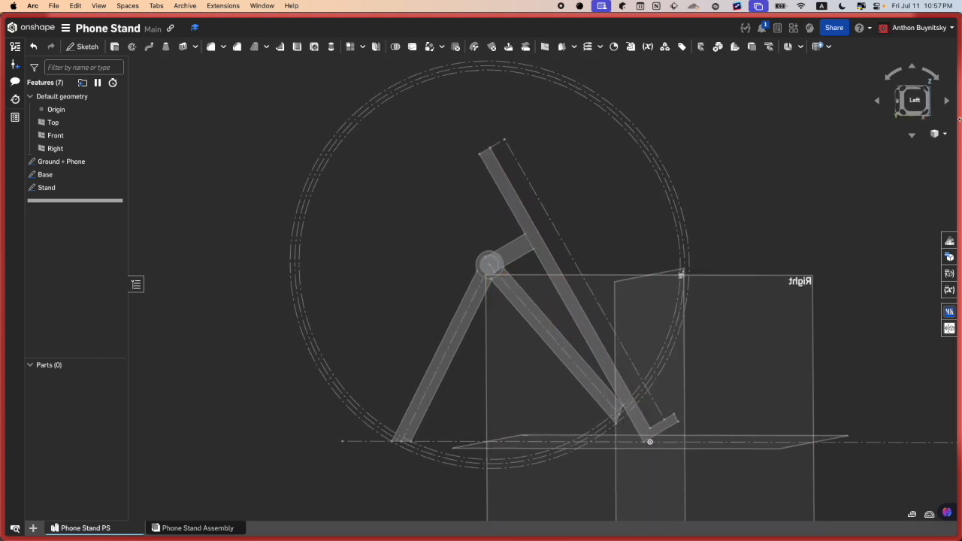
pyautogui.click(912, 101)
pyautogui.scroll(10, 455, 209)
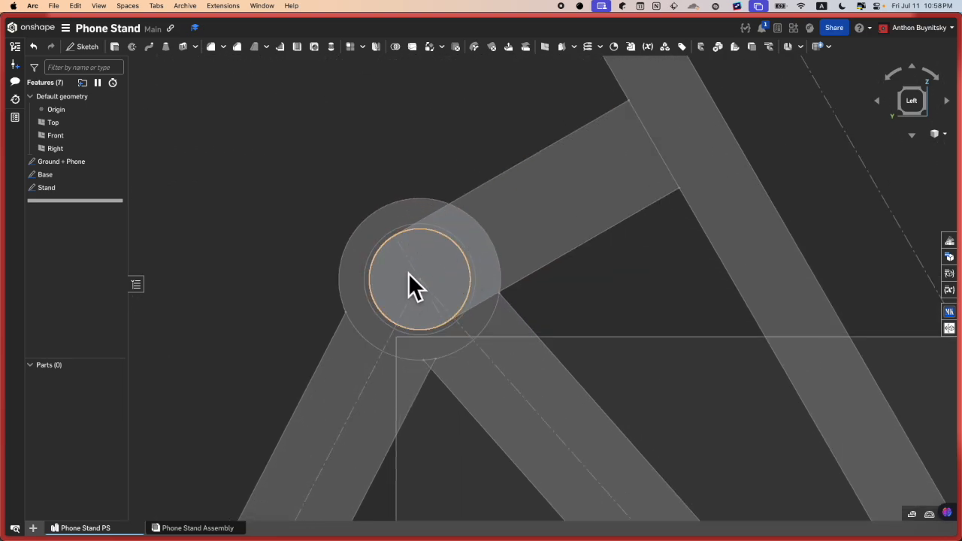
pyautogui.scroll(-6, 408, 273)
pyautogui.scroll(-4, 422, 275)
pyautogui.moveTo(421, 274)
pyautogui.mouseDown(button='right')
pyautogui.moveTo(498, 271)
pyautogui.moveTo(372, 282)
pyautogui.mouseUp(button='right')
pyautogui.scroll(-5, 455, 276)
pyautogui.scroll(5, 457, 221)
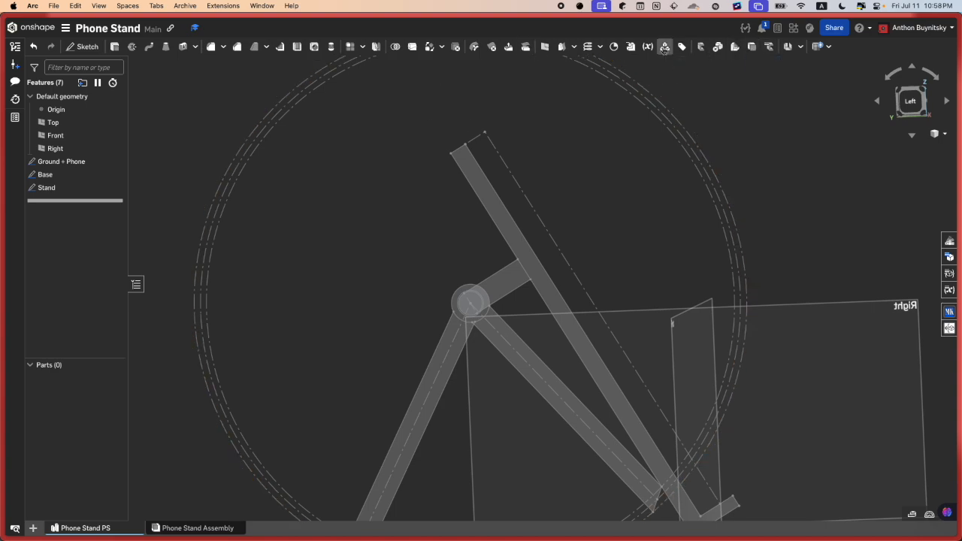
# Step: Start a line-angle plane through the short diagonal construction line of the Base sketch inside the hinge
pyautogui.click(545, 47)
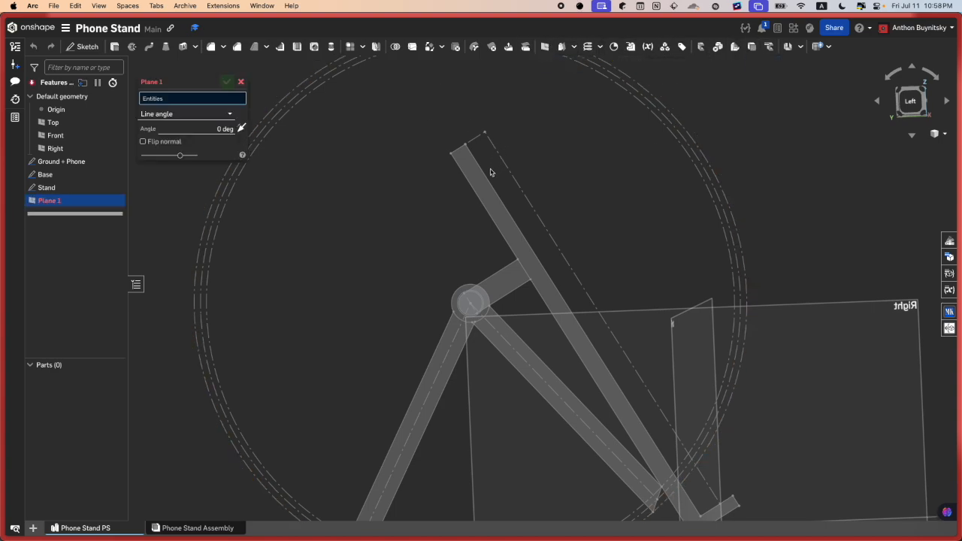
pyautogui.scroll(-3, 506, 237)
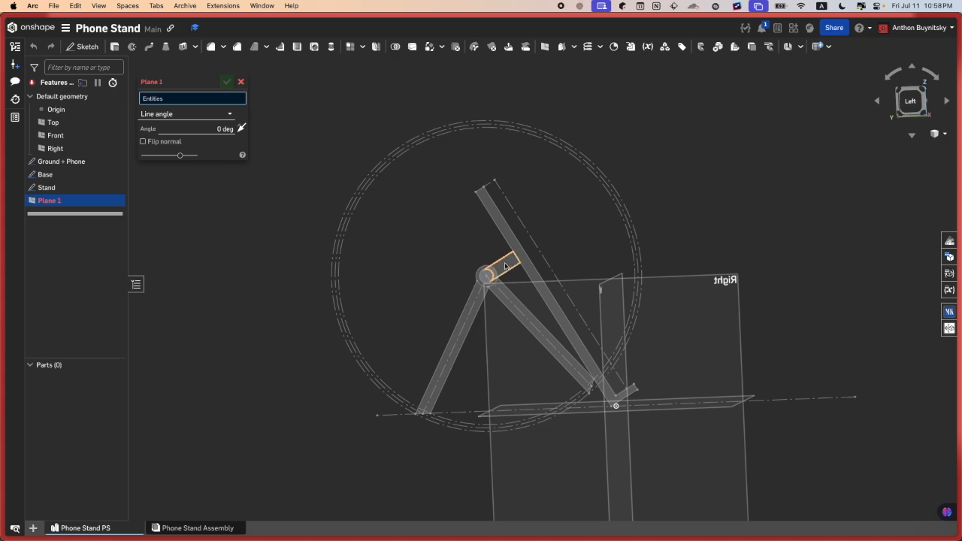
pyautogui.scroll(6, 498, 275)
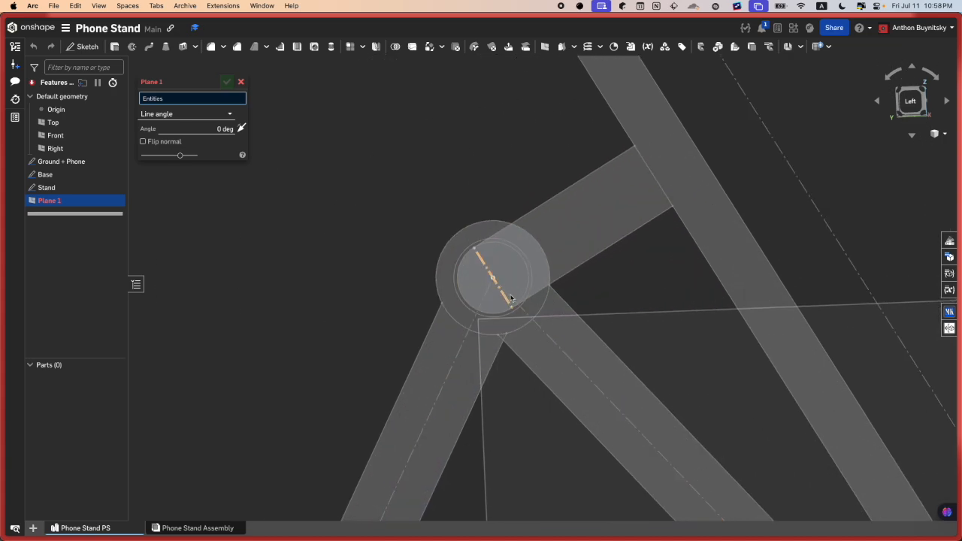
pyautogui.click(485, 266)
pyautogui.scroll(-4, 522, 252)
pyautogui.moveTo(522, 253); pyautogui.dragTo(561, 251, button='right')
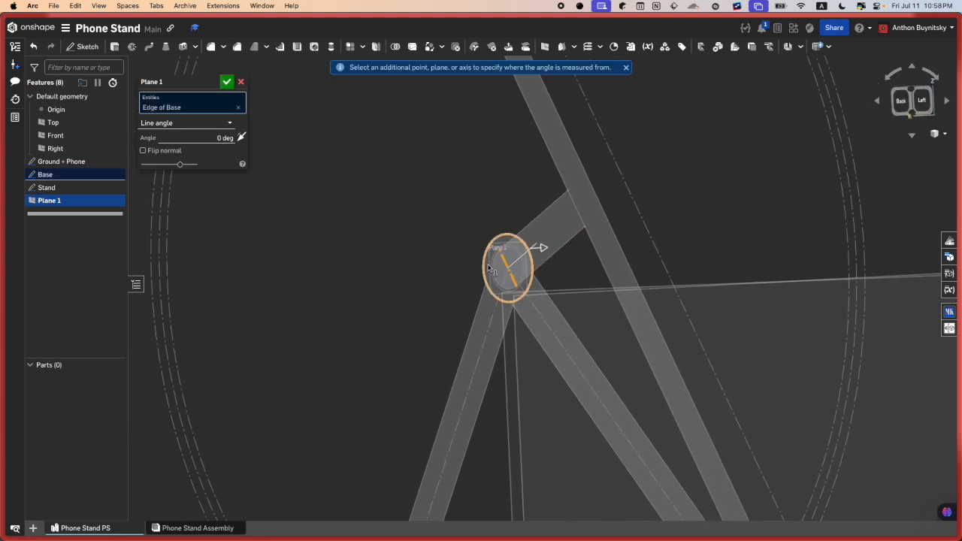
pyautogui.moveTo(499, 262); pyautogui.dragTo(483, 241, button='right')
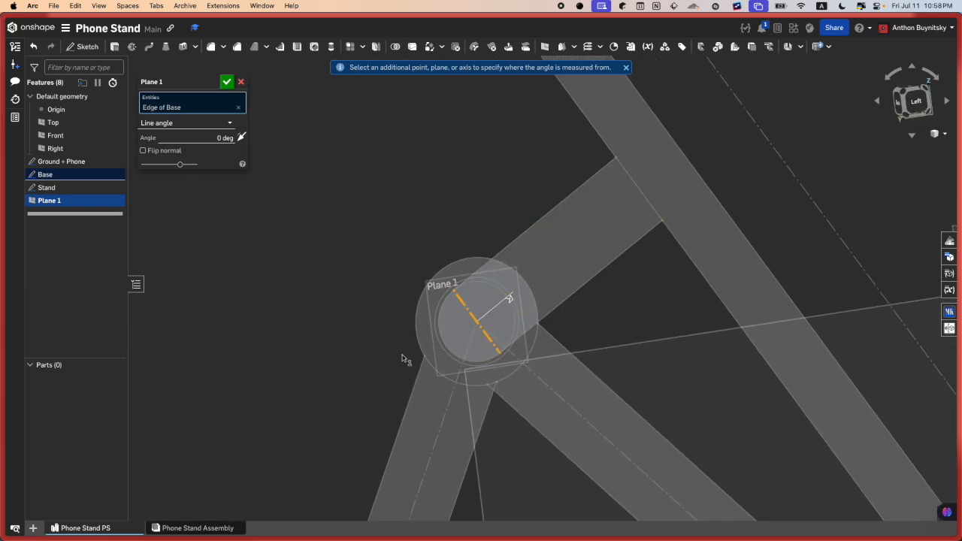
# Step: Set the plane's angle to 90 deg and accept it
pyautogui.click(194, 132)
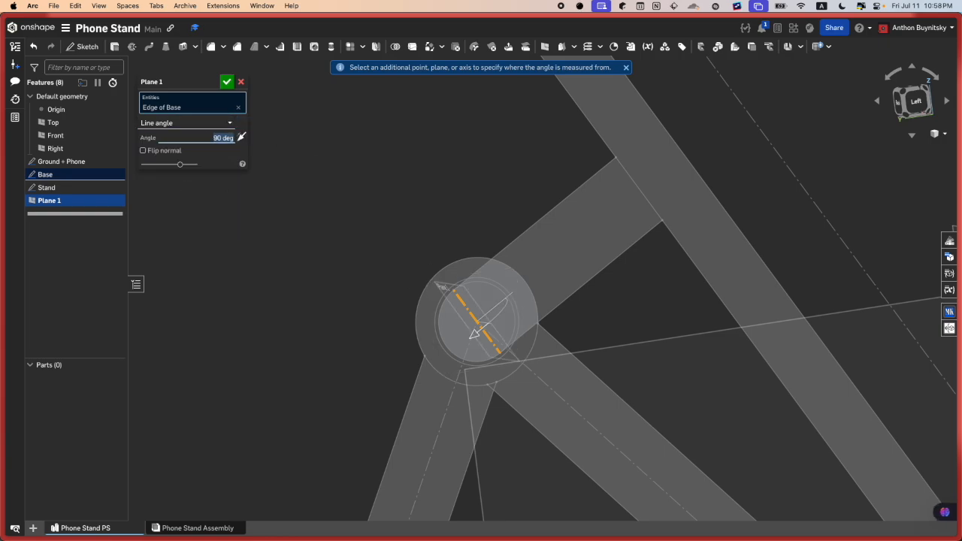
pyautogui.moveTo(336, 302); pyautogui.dragTo(403, 318, button='right')
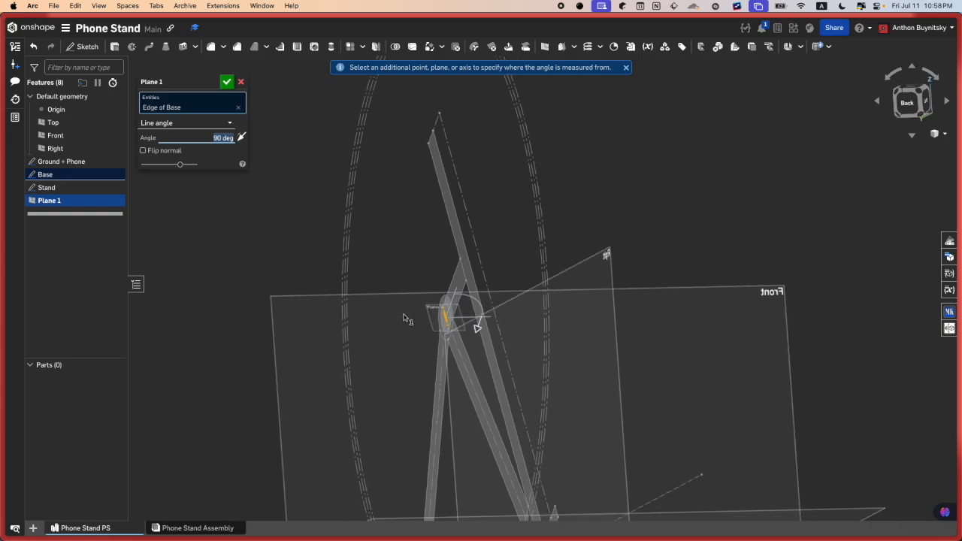
pyautogui.moveTo(629, 317); pyautogui.dragTo(445, 347, button='right')
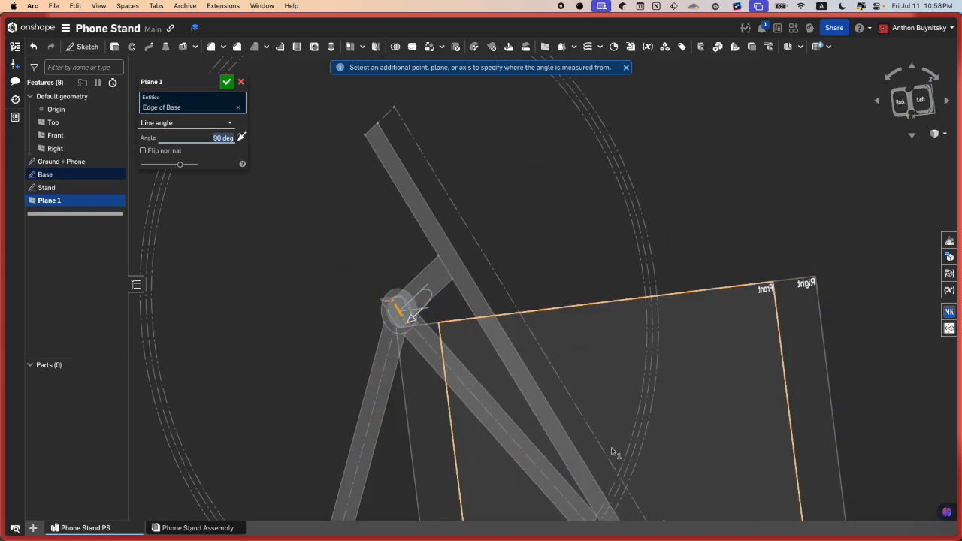
pyautogui.click(226, 82)
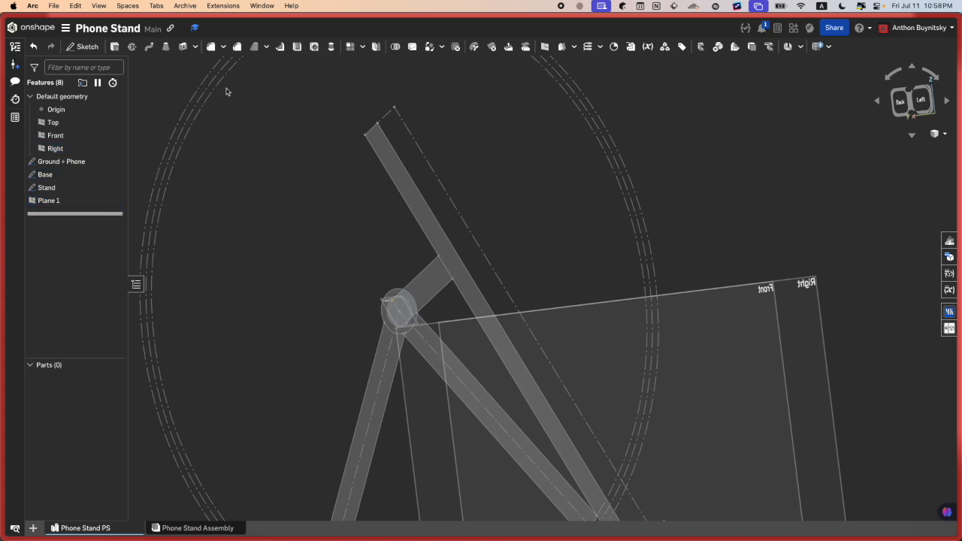
# Step: Start a new sketch on the plane running through the hinge
pyautogui.scroll(3, 346, 331)
pyautogui.moveTo(359, 316); pyautogui.dragTo(424, 301, button='right')
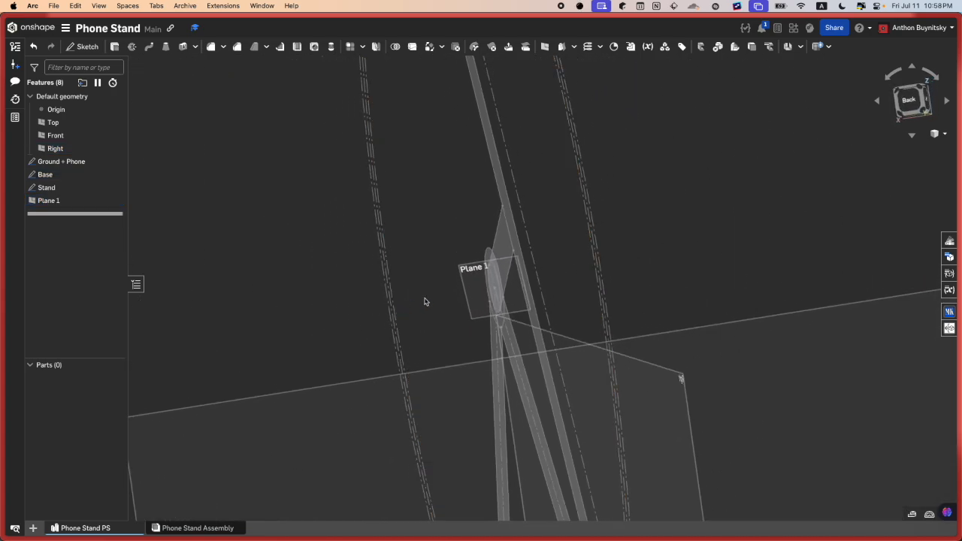
pyautogui.hotkey('shift', 's')
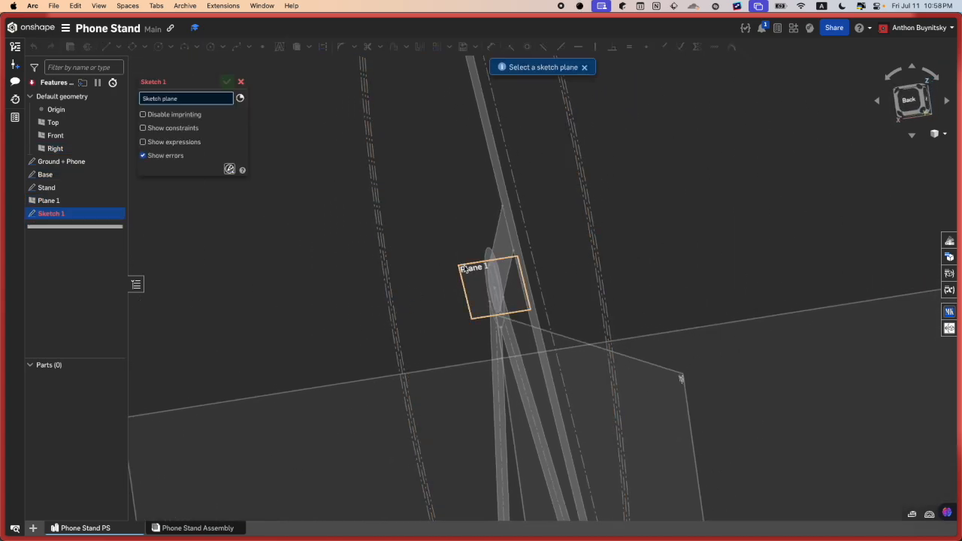
pyautogui.click(466, 269)
pyautogui.scroll(-5, 484, 483)
pyautogui.scroll(8, 533, 406)
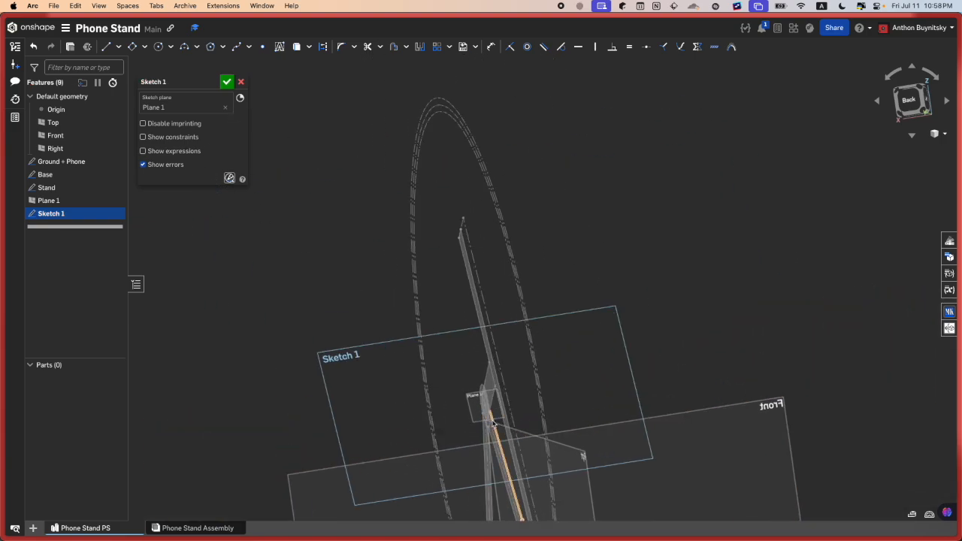
# Step: Examine how the new sketch plane lies relative to the hinge circles, both leg profiles and the base
pyautogui.moveTo(554, 348)
pyautogui.mouseDown(button='right')
pyautogui.moveTo(506, 350)
pyautogui.moveTo(541, 362)
pyautogui.moveTo(591, 334)
pyautogui.moveTo(588, 326)
pyautogui.mouseUp(button='right')
pyautogui.scroll(-3, 541, 362)
pyautogui.press('n')
pyautogui.scroll(4, 554, 368)
pyautogui.scroll(-3, 586, 321)
pyautogui.scroll(-2, 588, 326)
pyautogui.scroll(2, 588, 326)
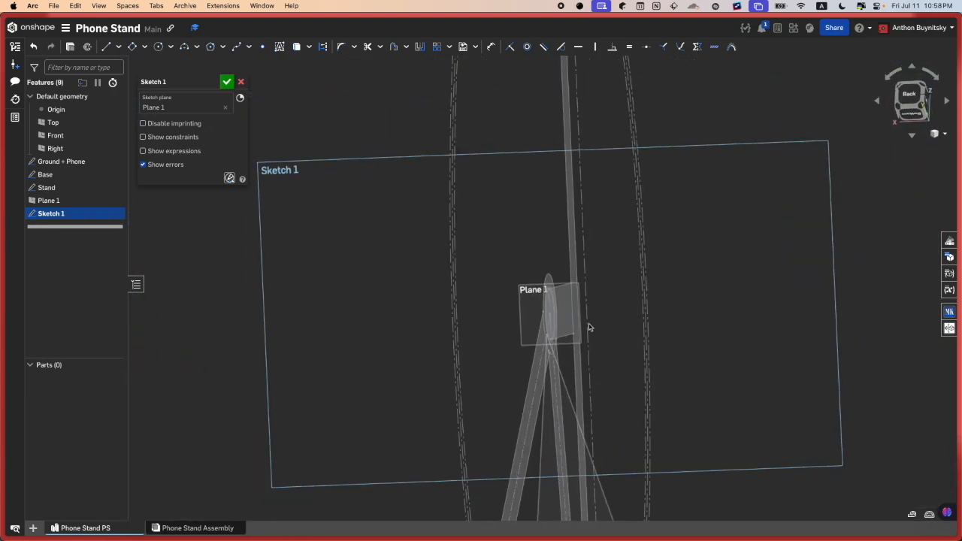
pyautogui.scroll(-5, 588, 326)
pyautogui.scroll(3, 580, 392)
pyautogui.scroll(4, 555, 412)
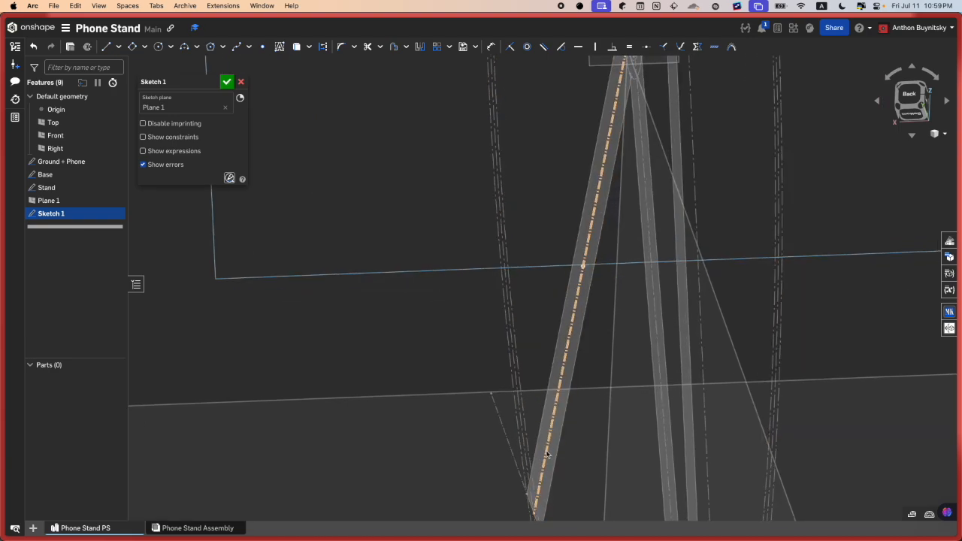
pyautogui.scroll(-2, 589, 184)
pyautogui.scroll(4, 589, 184)
pyautogui.moveTo(566, 228); pyautogui.dragTo(549, 227, button='right')
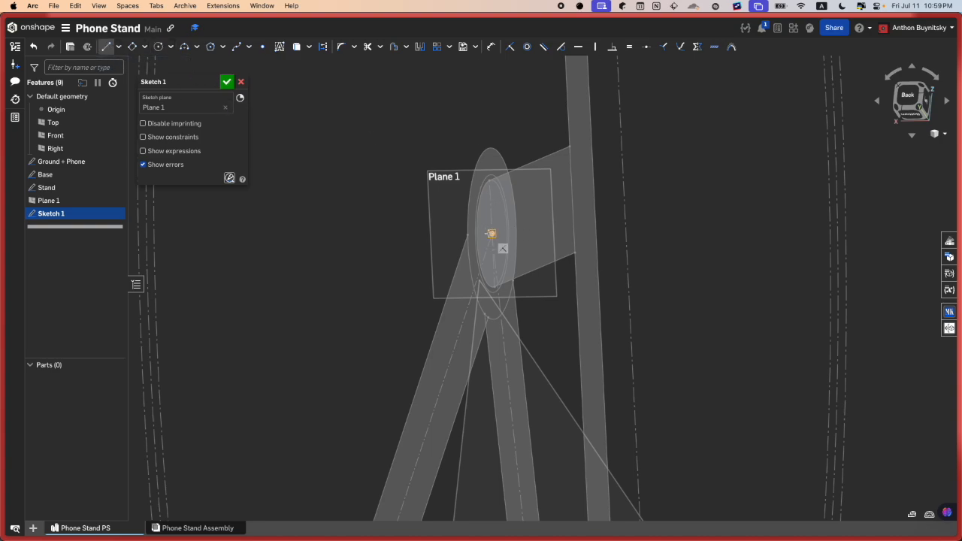
pyautogui.moveTo(489, 184)
pyautogui.mouseDown(button='right')
pyautogui.moveTo(496, 197)
pyautogui.moveTo(425, 180)
pyautogui.moveTo(497, 184)
pyautogui.mouseUp(button='right')
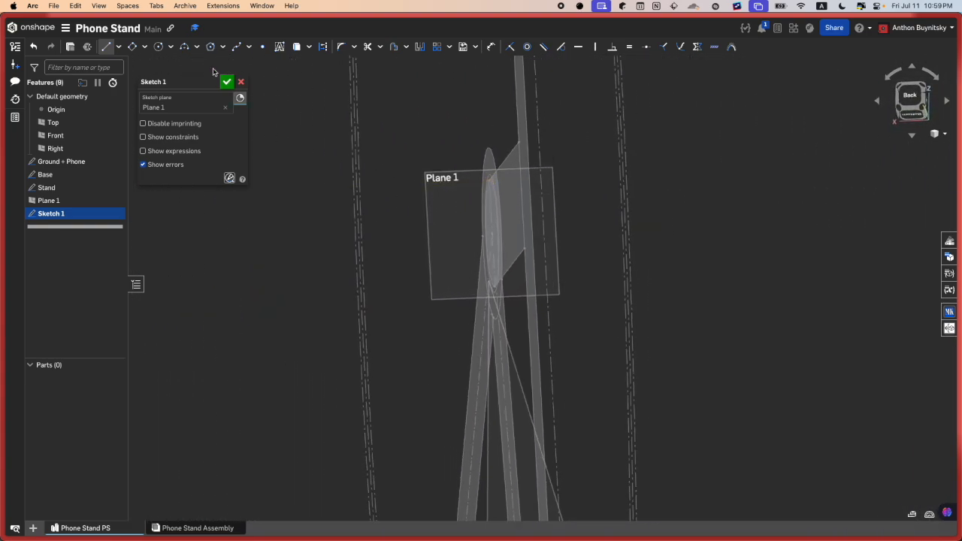
# Step: Draw a center point rectangle about 0.73 in wide and 0.30 in high, centered on the hinge's center point
pyautogui.click(144, 47)
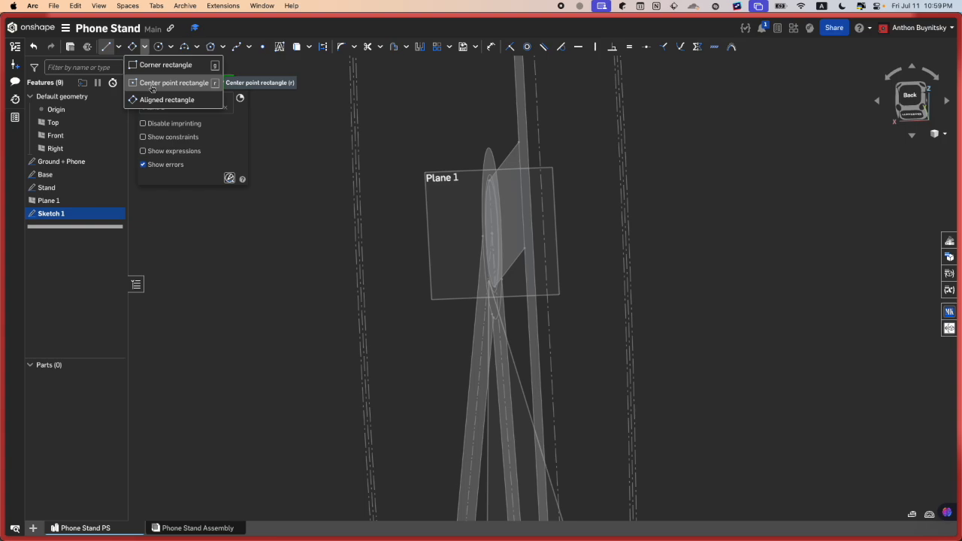
pyautogui.click(158, 83)
pyautogui.scroll(3, 492, 233)
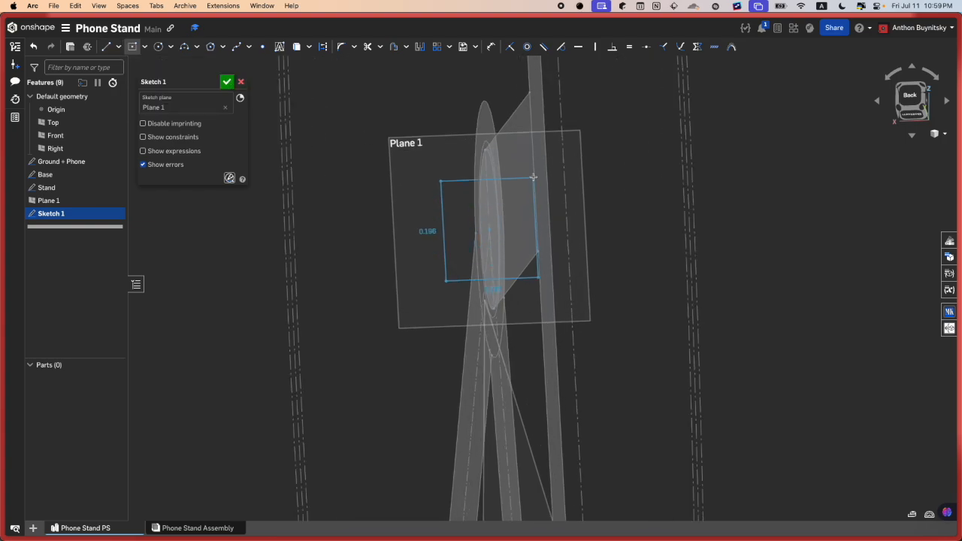
pyautogui.scroll(-5, 564, 171)
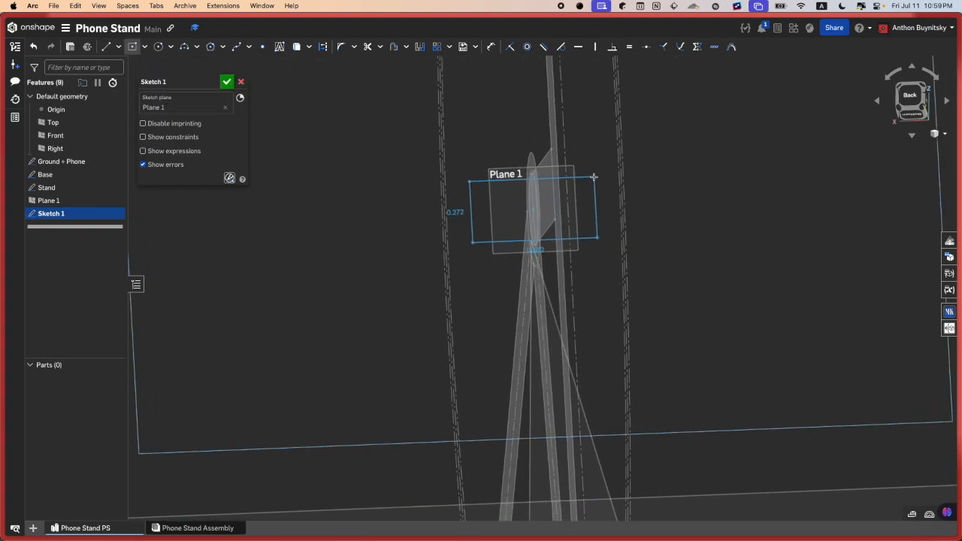
pyautogui.scroll(-5, 592, 180)
pyautogui.scroll(5, 588, 197)
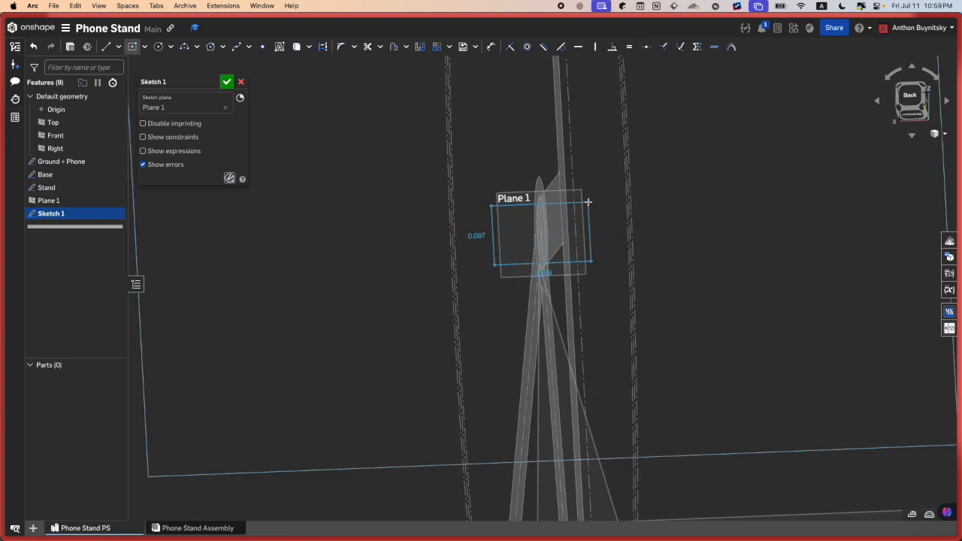
pyautogui.scroll(3, 587, 201)
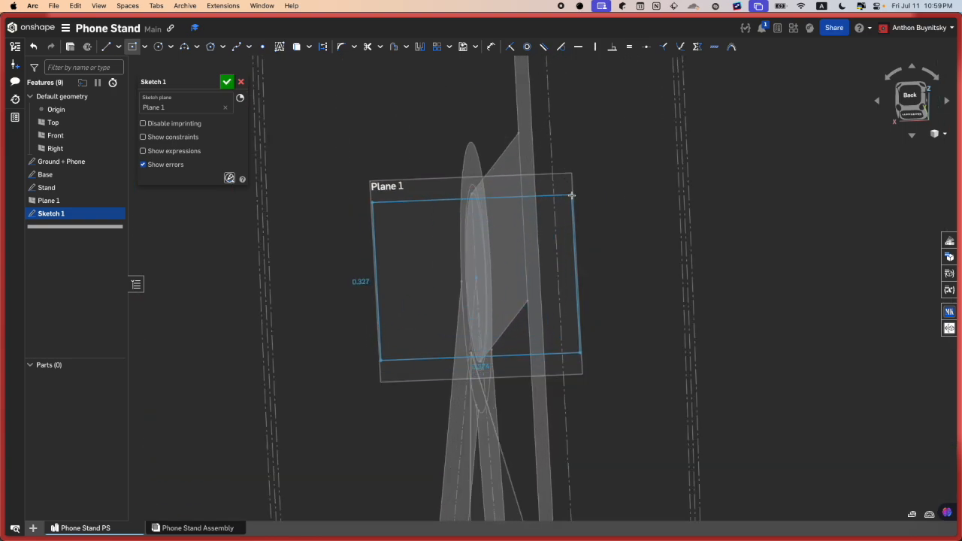
pyautogui.click(665, 190)
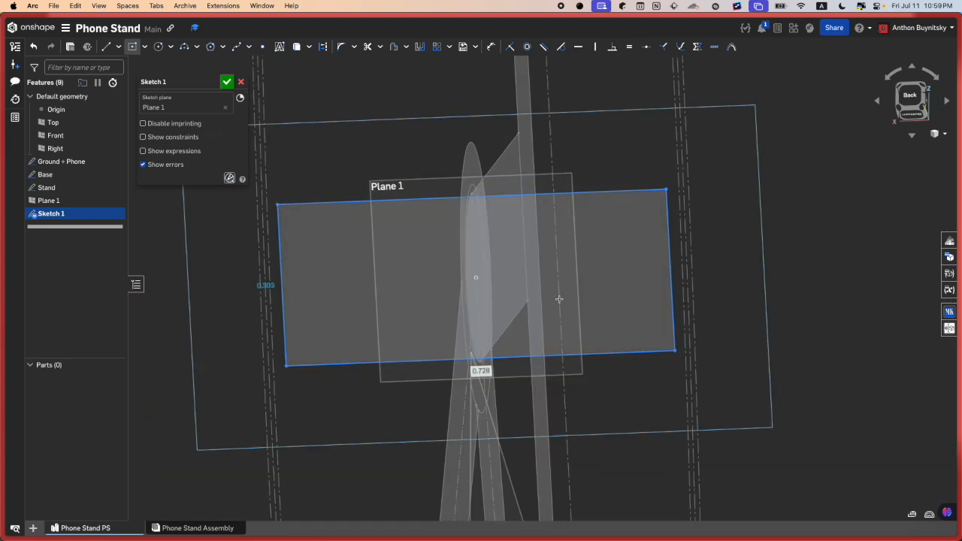
pyautogui.click(136, 52)
# Step: Make the rectangle's upper edge coincident with the upper endpoint of the Base sketch's construction line in the hinge
pyautogui.moveTo(509, 260); pyautogui.dragTo(462, 271, button='right')
pyautogui.scroll(5, 459, 237)
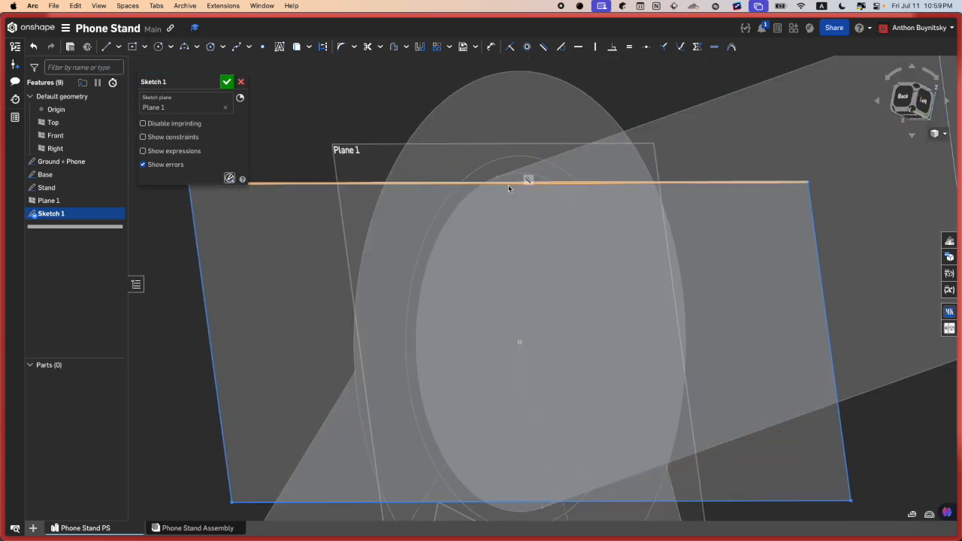
pyautogui.click(508, 183)
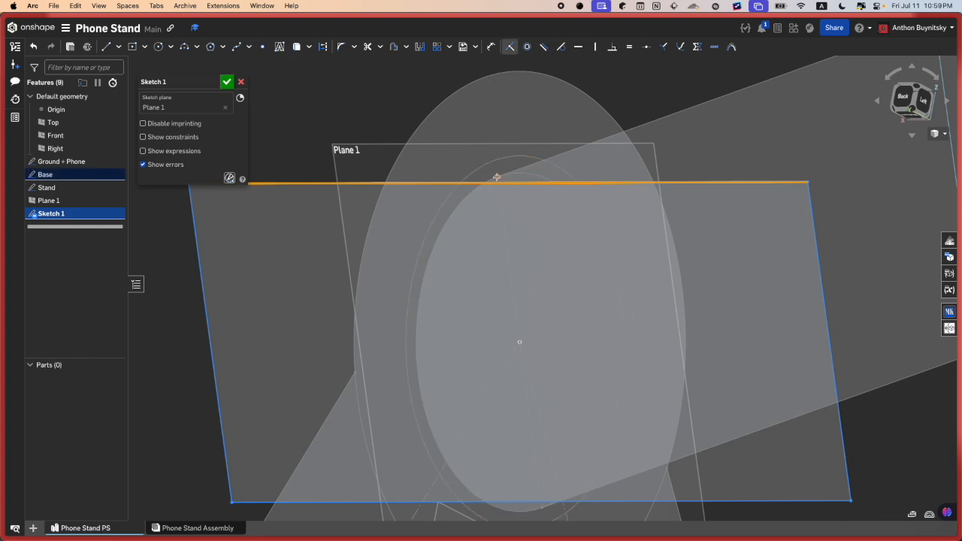
pyautogui.click(496, 178)
pyautogui.scroll(-5, 497, 180)
pyautogui.moveTo(619, 254); pyautogui.dragTo(582, 253, button='right')
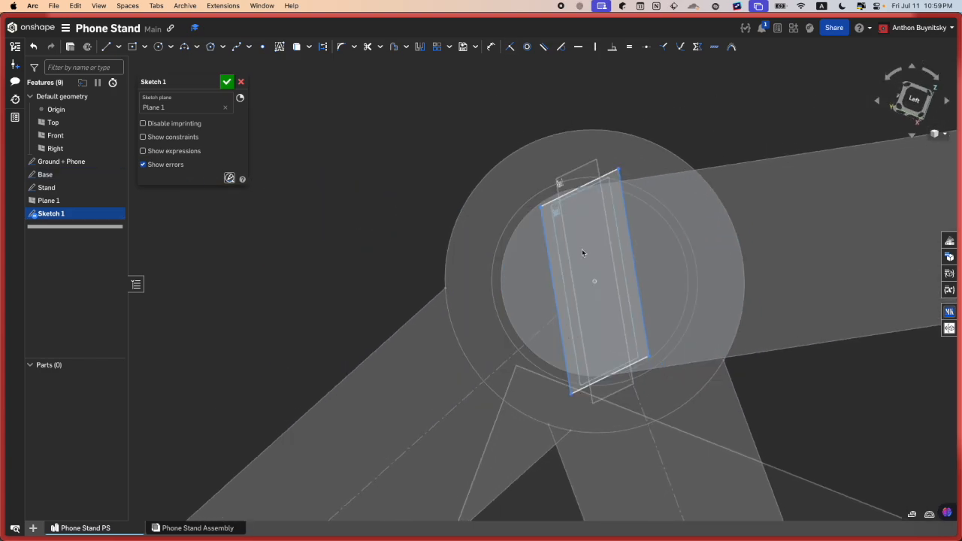
# Step: Dimension the rectangle's upper edge to make it 0.75 in wide
pyautogui.press('n')
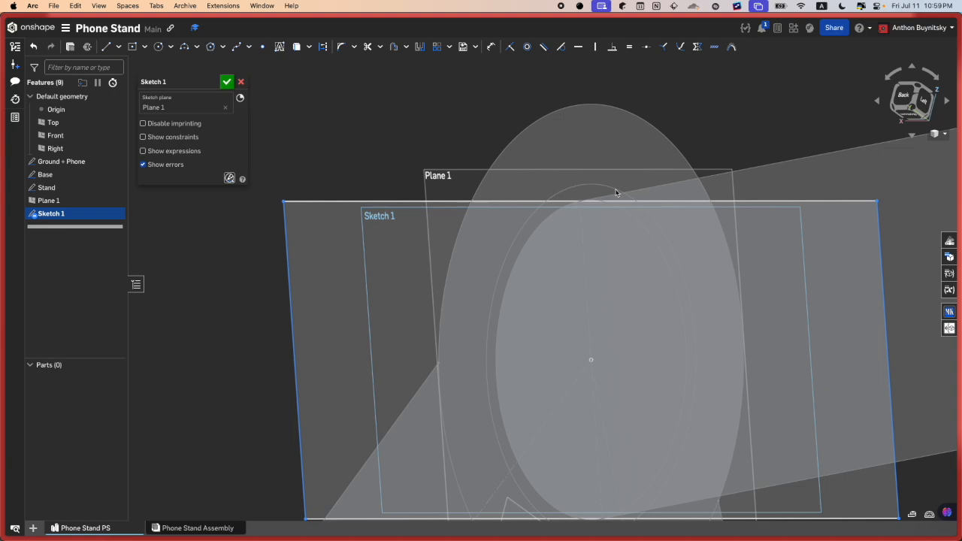
pyautogui.moveTo(616, 192); pyautogui.dragTo(638, 193, button='right')
pyautogui.scroll(-3, 646, 187)
pyautogui.scroll(-2, 632, 187)
pyautogui.scroll(-4, 631, 188)
pyautogui.press('d')
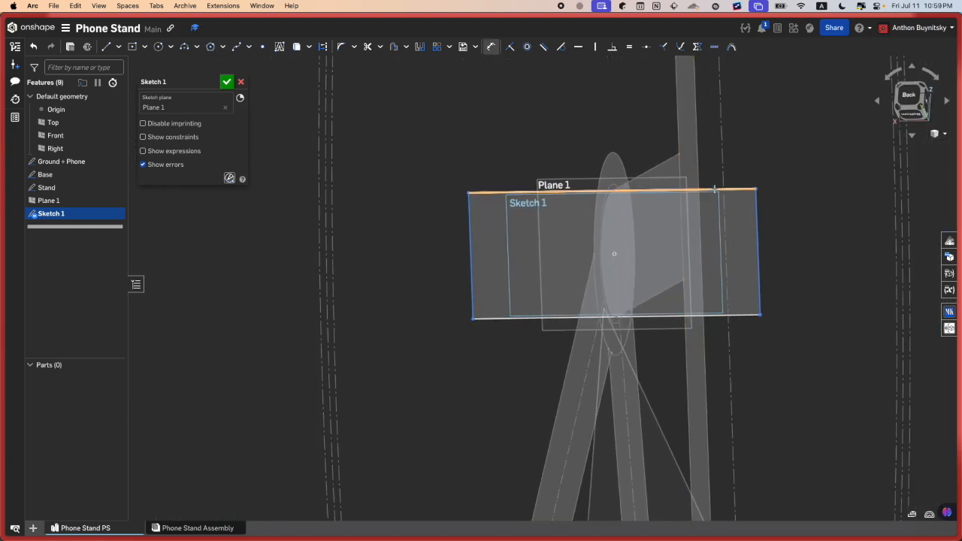
pyautogui.click(714, 189)
pyautogui.click(740, 160)
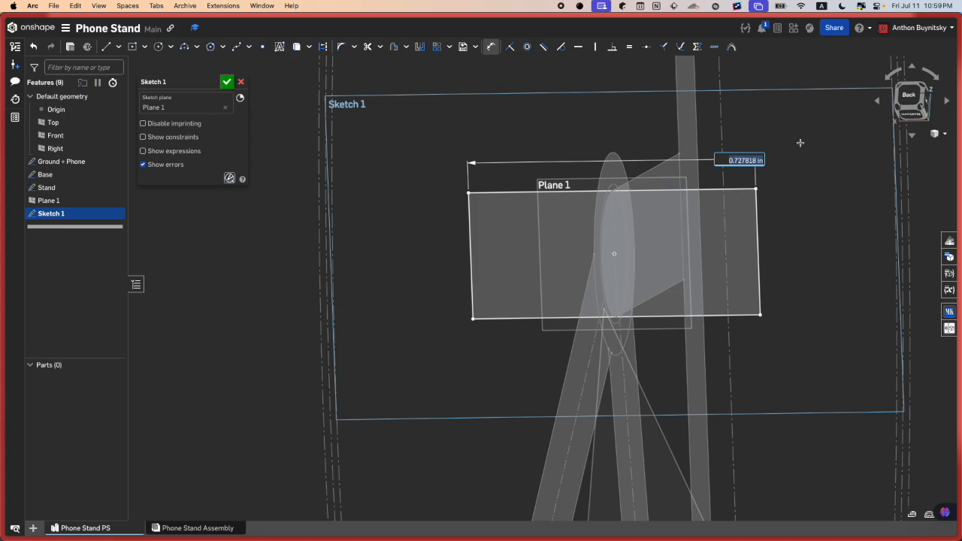
pyautogui.press('Return')
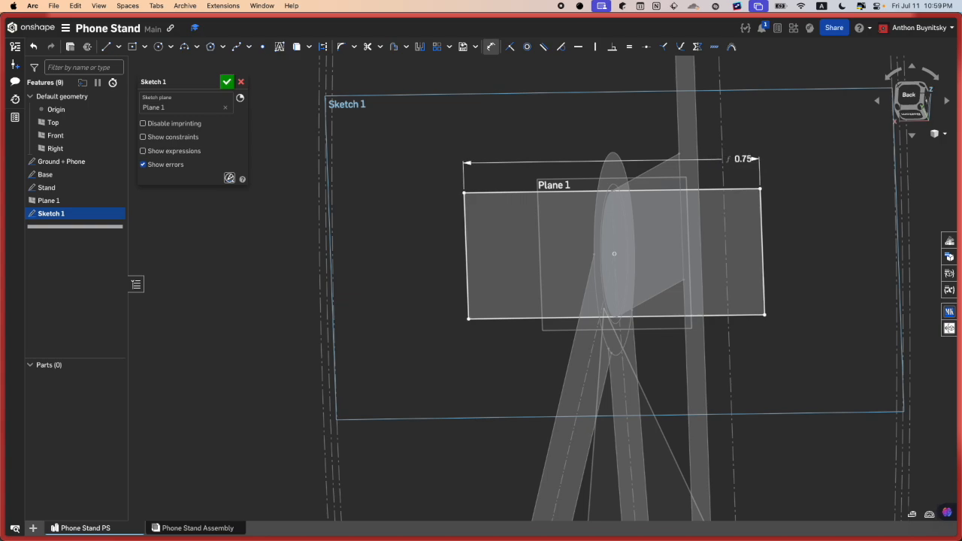
pyautogui.press('Escape')
pyautogui.scroll(-4, 631, 249)
pyautogui.scroll(6, 689, 216)
pyautogui.moveTo(674, 236); pyautogui.dragTo(616, 266, button='right')
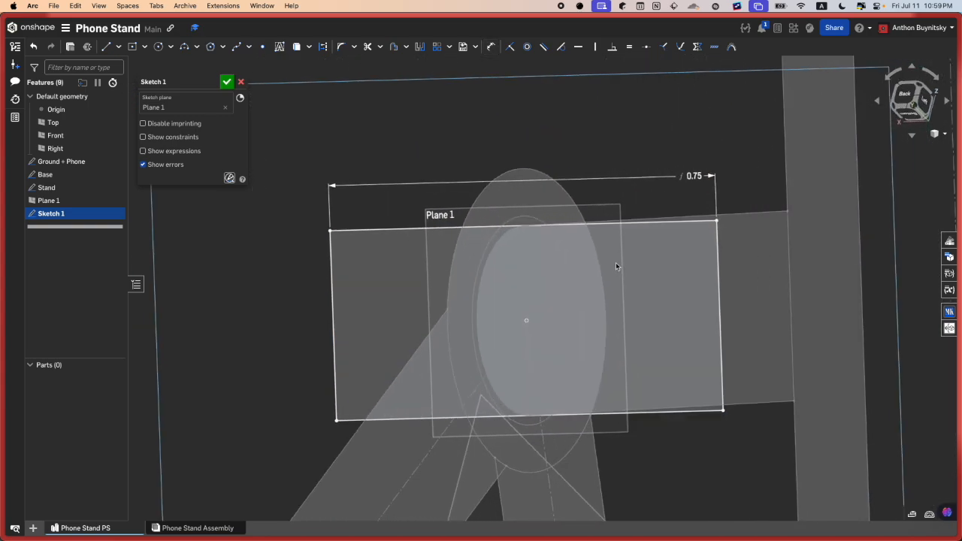
# Step: Draw a second center point rectangle about 0.69 in wide, centered on the hinge's center point and slightly taller than the first rectangle
pyautogui.click(526, 321)
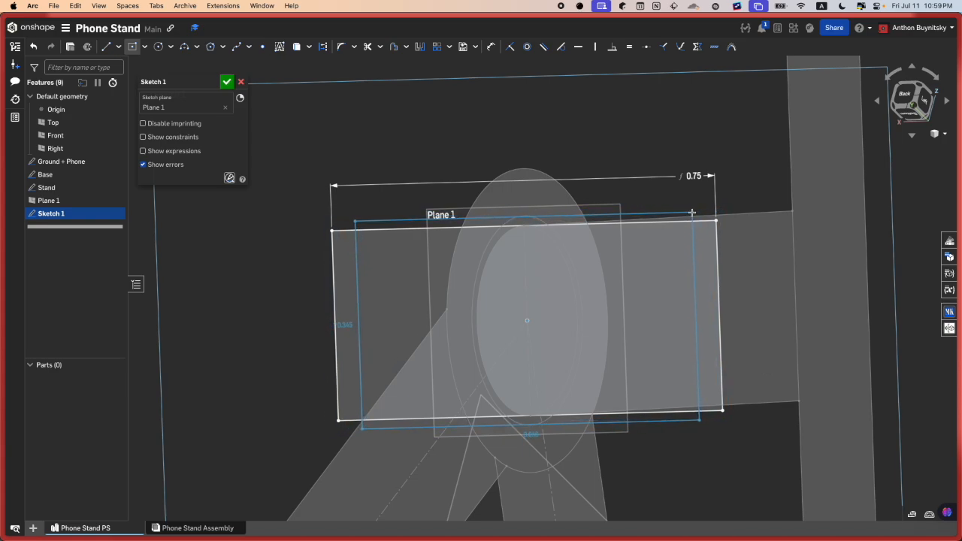
pyautogui.click(696, 214)
# Step: Try to constrain the new rectangle's upper edge to the Stand sketch's inner hinge circle, and undo the attempt
pyautogui.scroll(3, 552, 214)
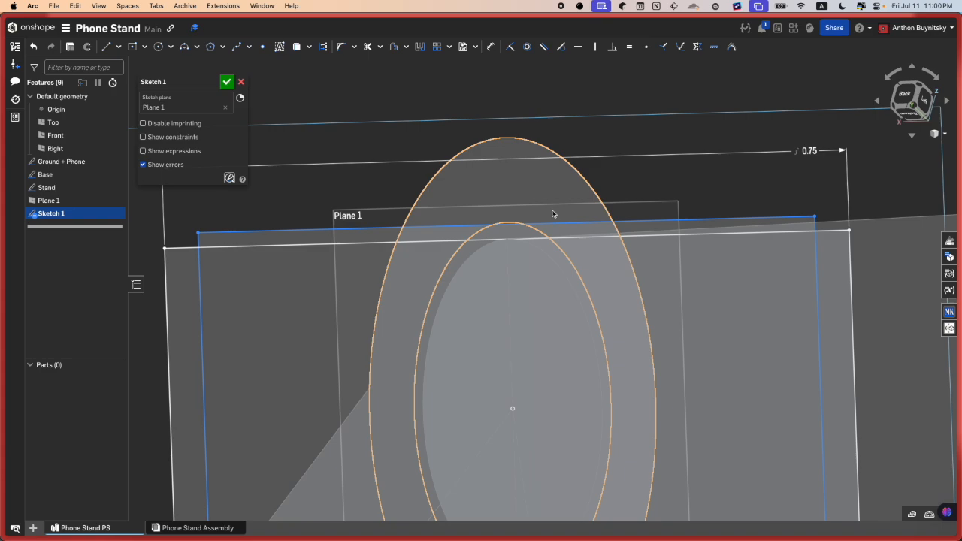
pyautogui.click(580, 223)
pyautogui.click(512, 225)
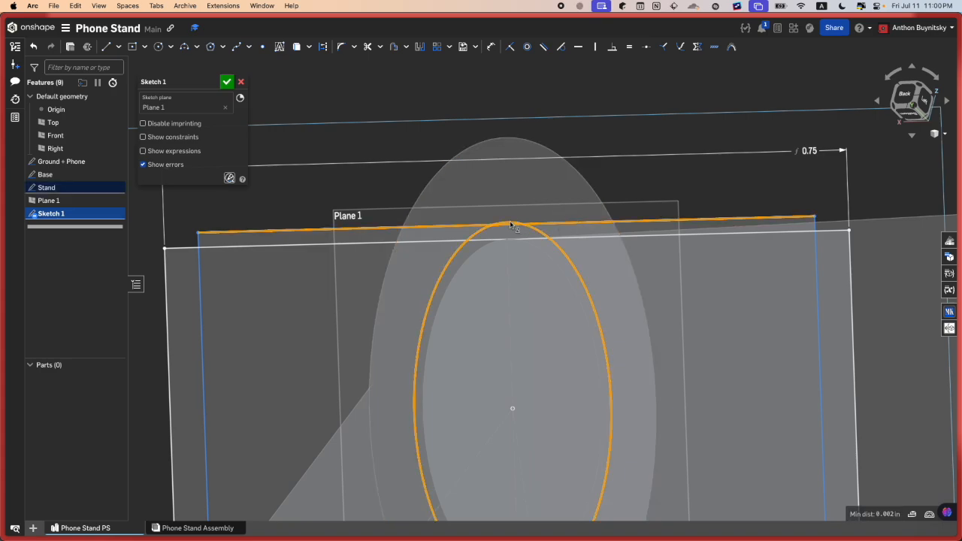
pyautogui.press('super+z')
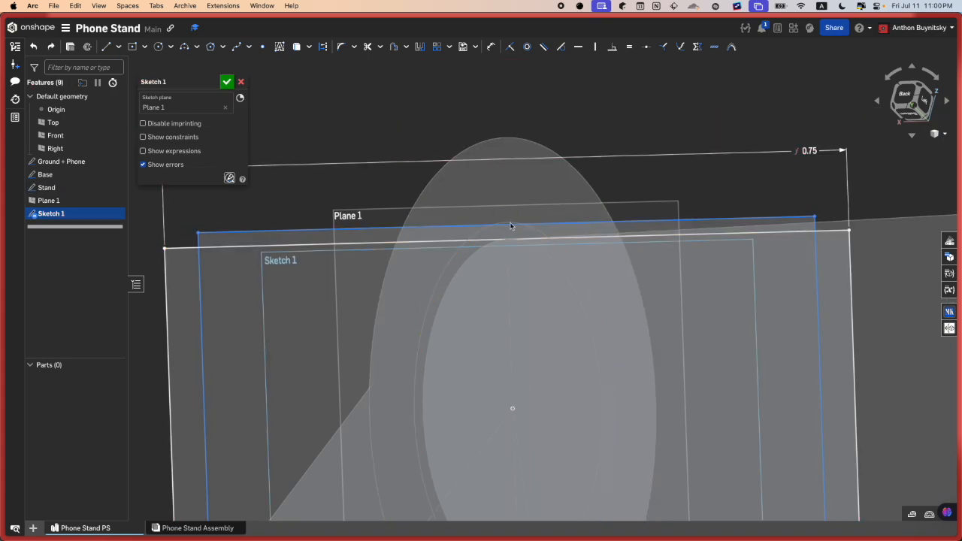
pyautogui.scroll(-3, 508, 225)
pyautogui.press('super+z')
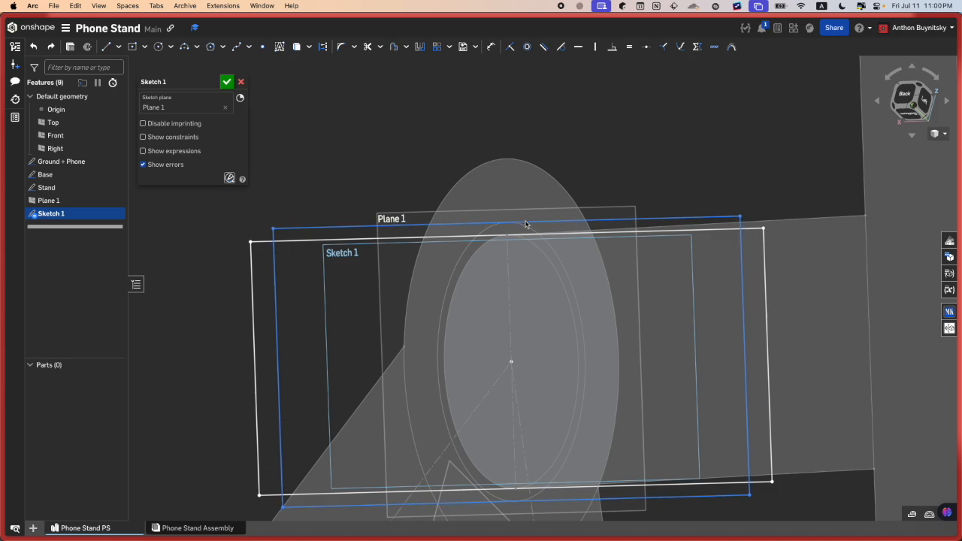
# Step: Place a sketch point at the top of the Stand sketch's inner hinge circle and try to make it coincident
pyautogui.hotkey('shift', 'p')
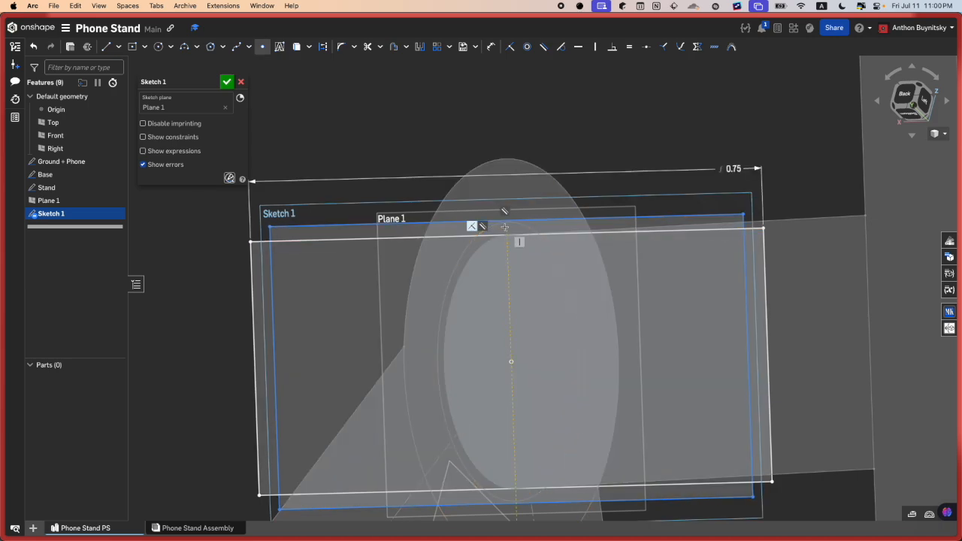
pyautogui.scroll(5, 508, 224)
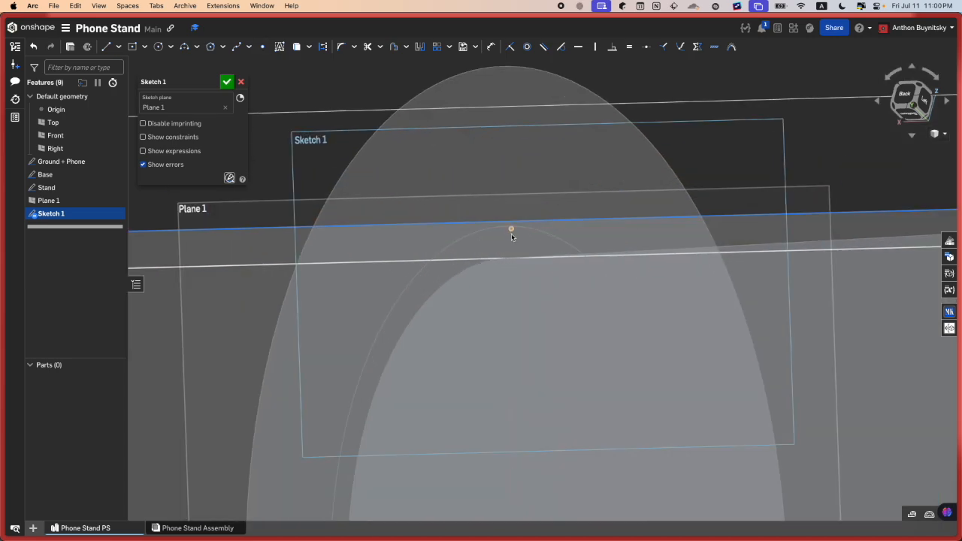
pyautogui.click(508, 229)
pyautogui.click(507, 228)
pyautogui.press('i')
pyautogui.click(511, 223)
pyautogui.scroll(-5, 511, 224)
# Step: Try to dimension the second rectangle's upper edge to the sketch point at the top of the inner hinge circle
pyautogui.press('d')
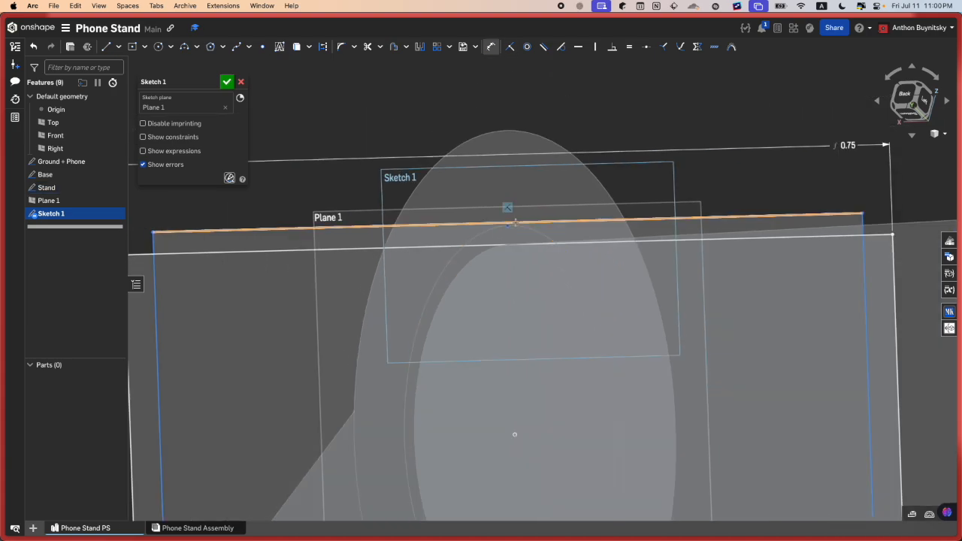
pyautogui.press('Escape')
pyautogui.click(508, 223)
pyautogui.click(508, 229)
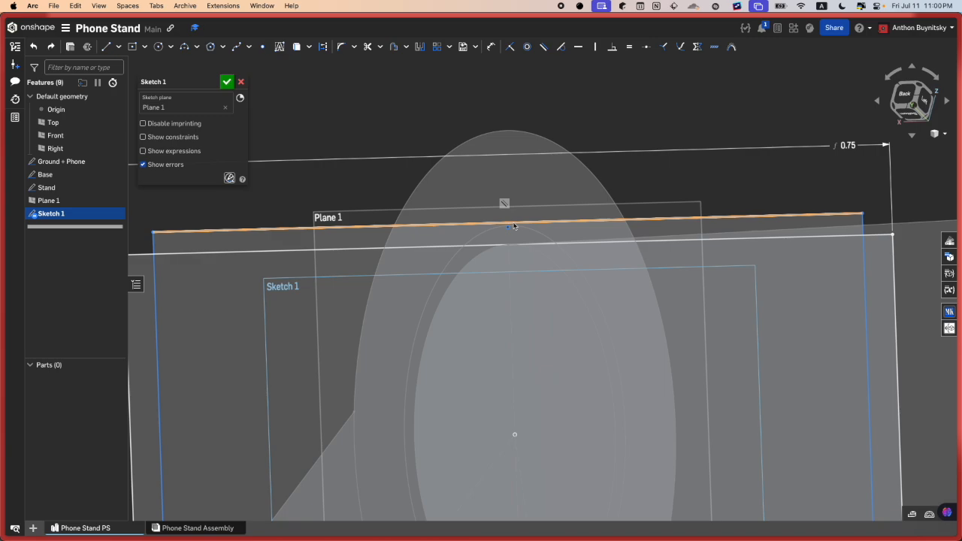
pyautogui.press('q')
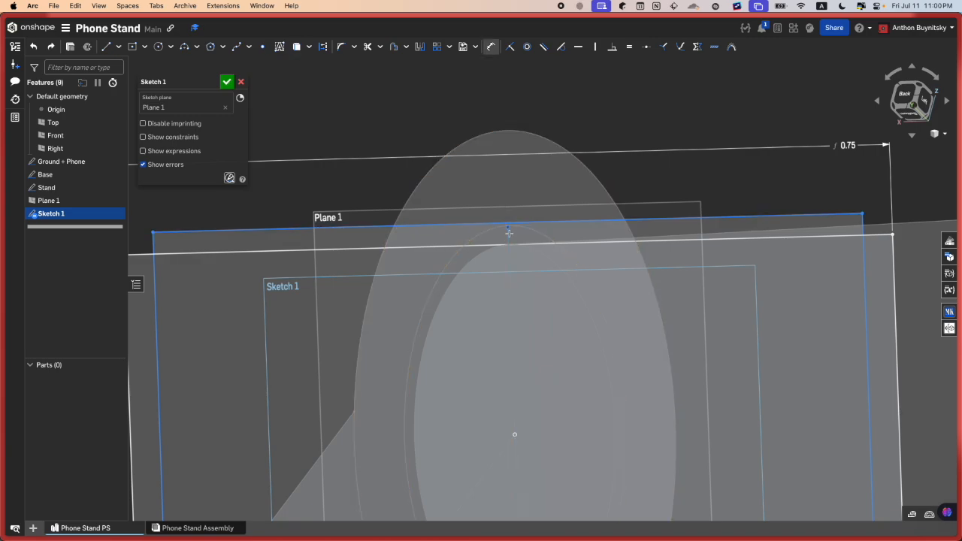
pyautogui.scroll(-5, 510, 237)
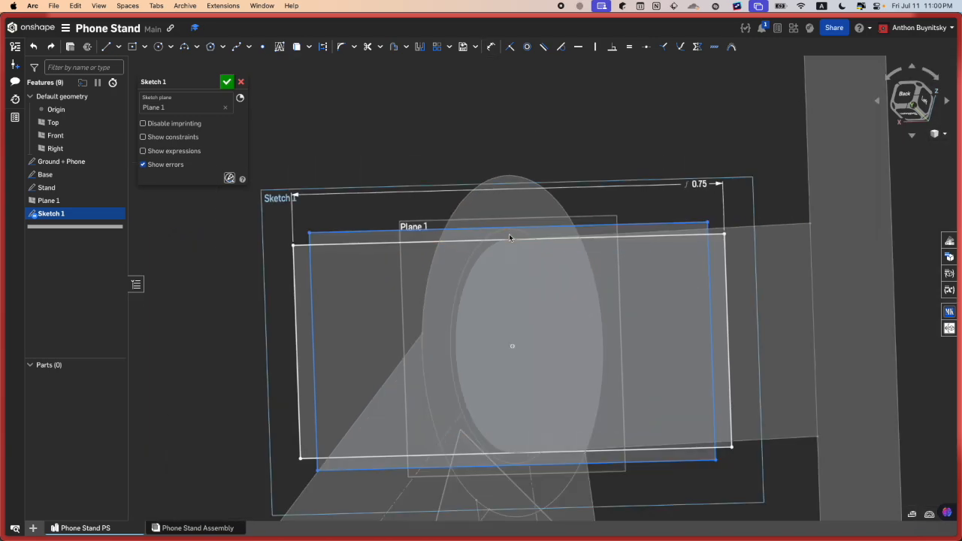
# Step: Project the Stand sketch's inner and outer hinge circles onto the current sketch plane with the Use tool
pyautogui.scroll(5, 511, 239)
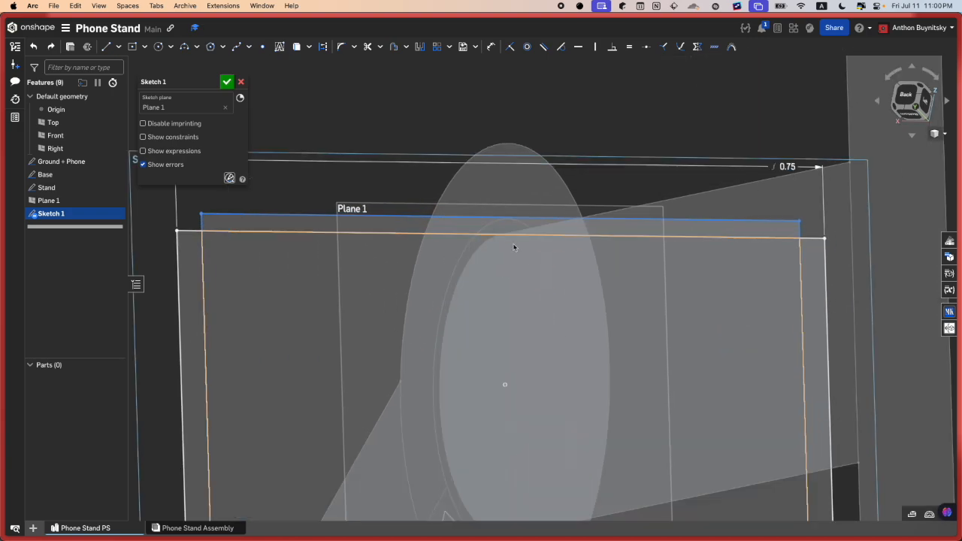
pyautogui.scroll(2, 511, 246)
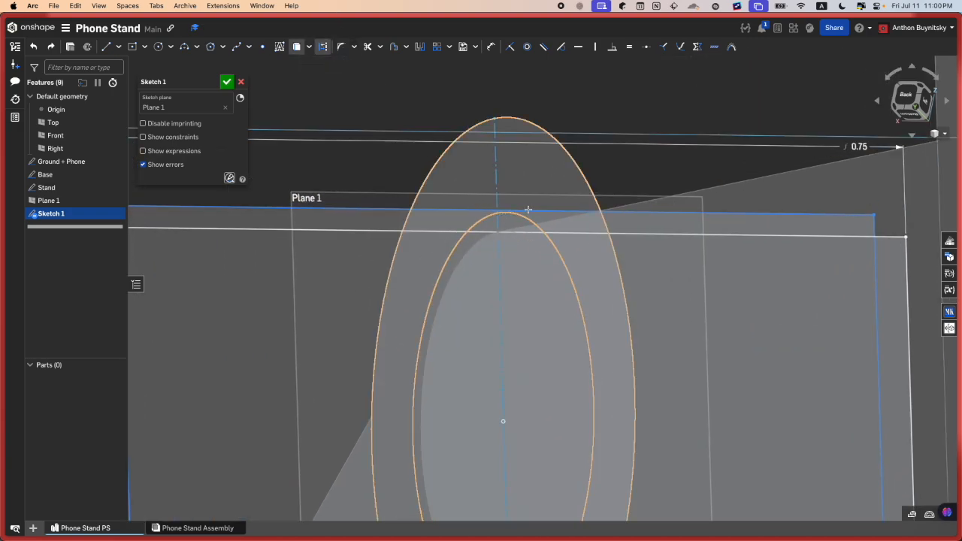
pyautogui.scroll(-3, 528, 212)
pyautogui.scroll(-8, 528, 214)
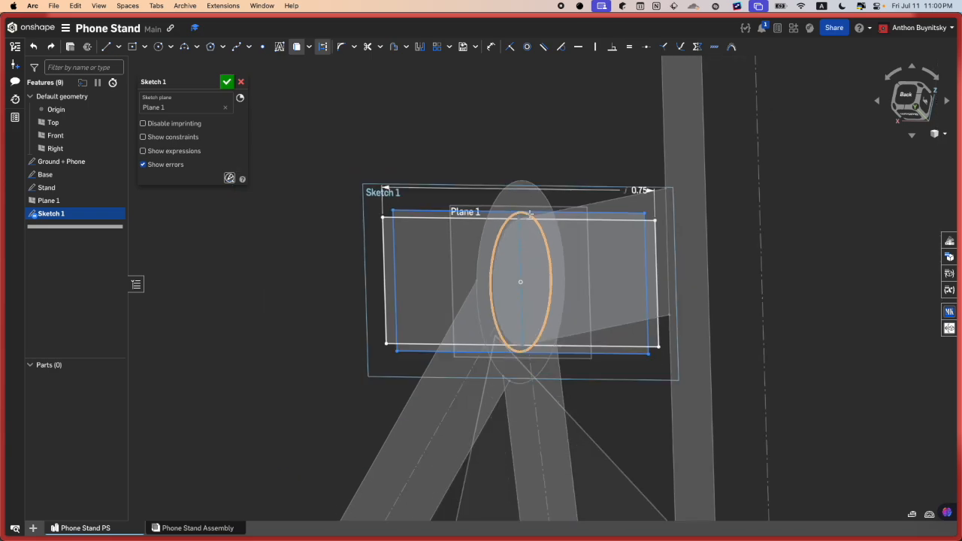
pyautogui.moveTo(529, 214)
pyautogui.mouseDown(button='right')
pyautogui.moveTo(485, 214)
pyautogui.moveTo(524, 215)
pyautogui.mouseUp(button='right')
pyautogui.scroll(8, 524, 215)
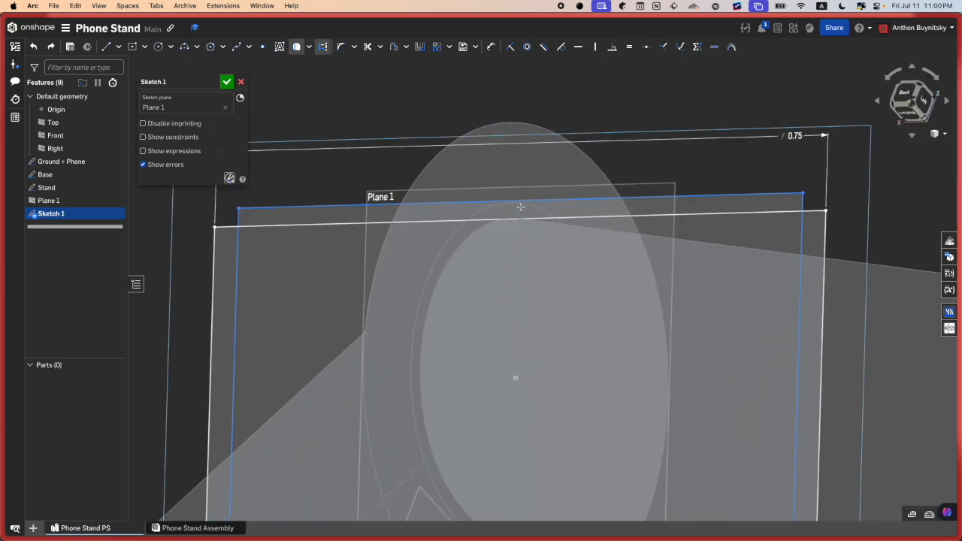
pyautogui.scroll(-5, 520, 206)
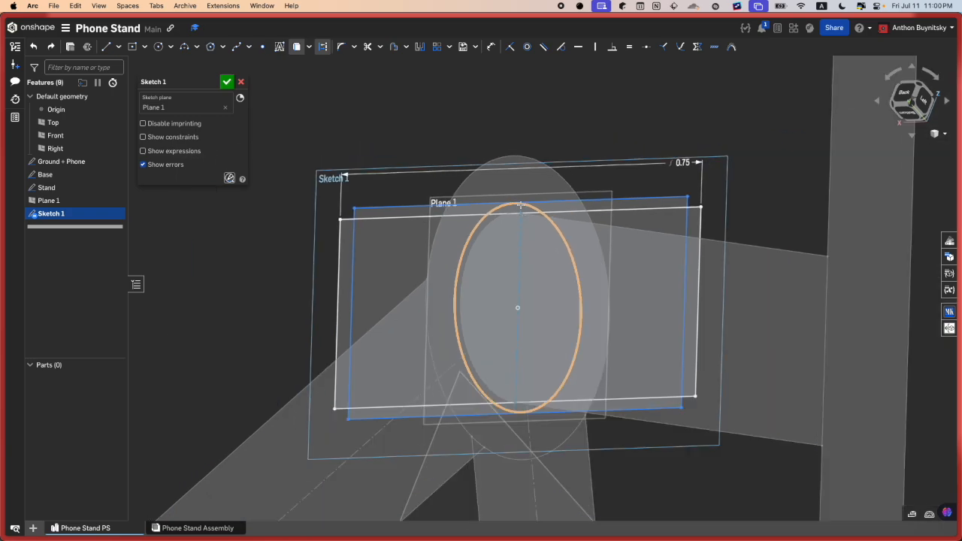
pyautogui.scroll(5, 519, 204)
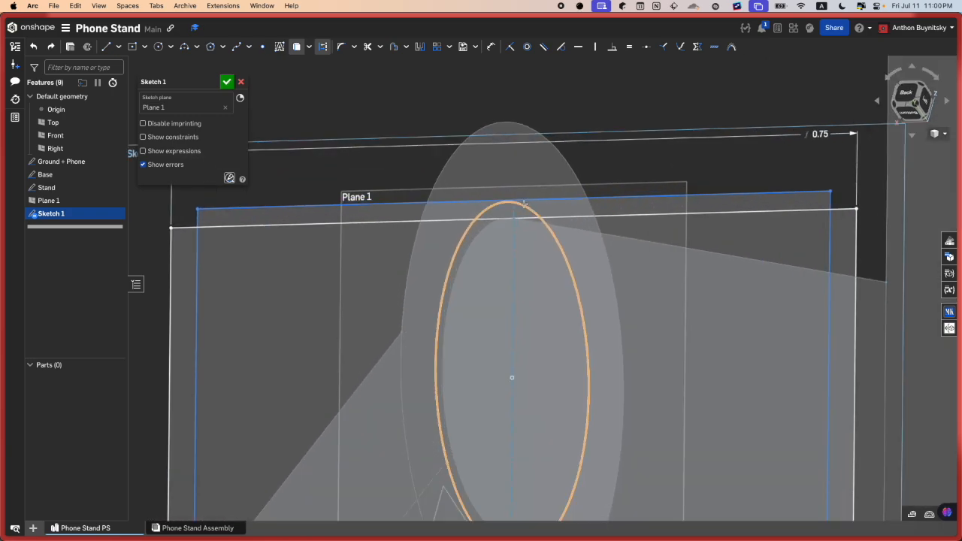
pyautogui.press('n')
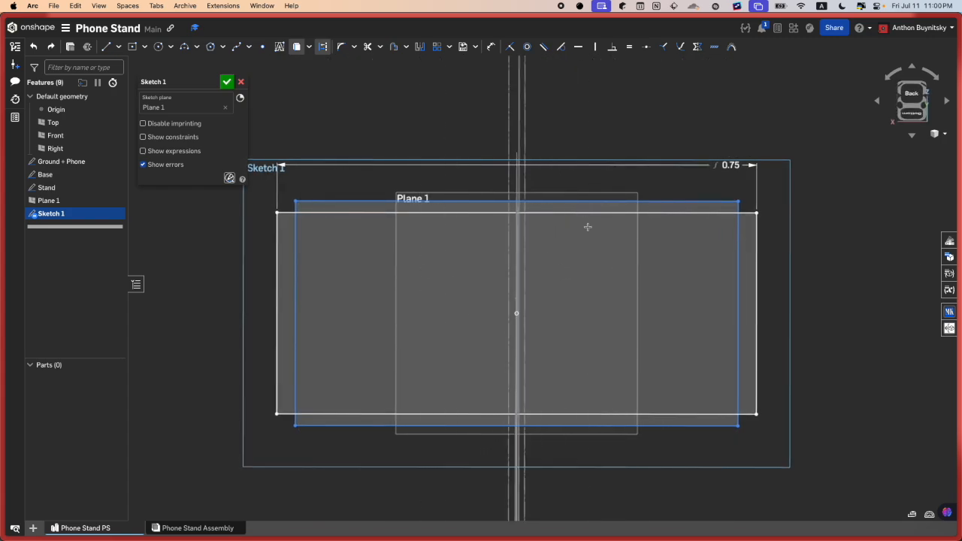
pyautogui.moveTo(587, 227)
pyautogui.mouseDown(button='right')
pyautogui.moveTo(505, 209)
pyautogui.moveTo(526, 205)
pyautogui.mouseUp(button='right')
pyautogui.scroll(3, 506, 208)
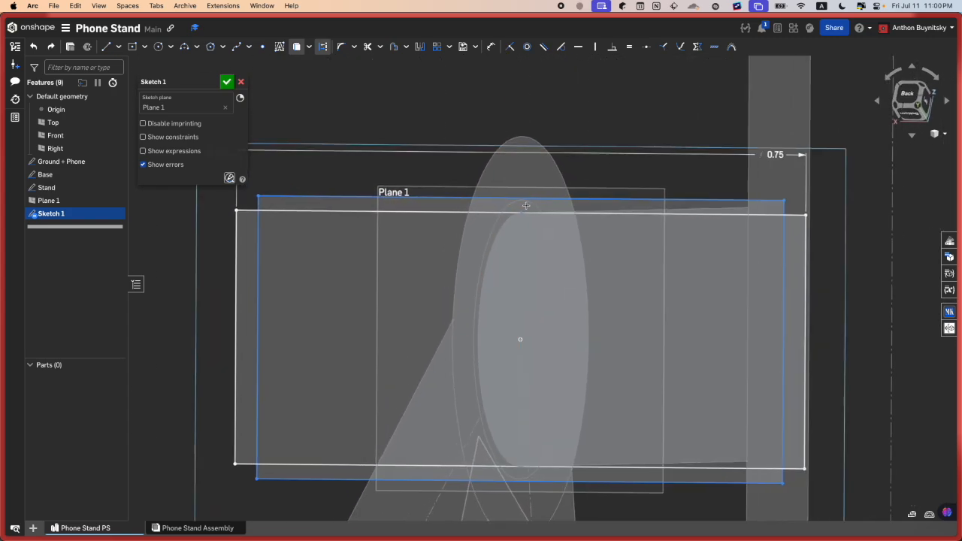
pyautogui.press('n')
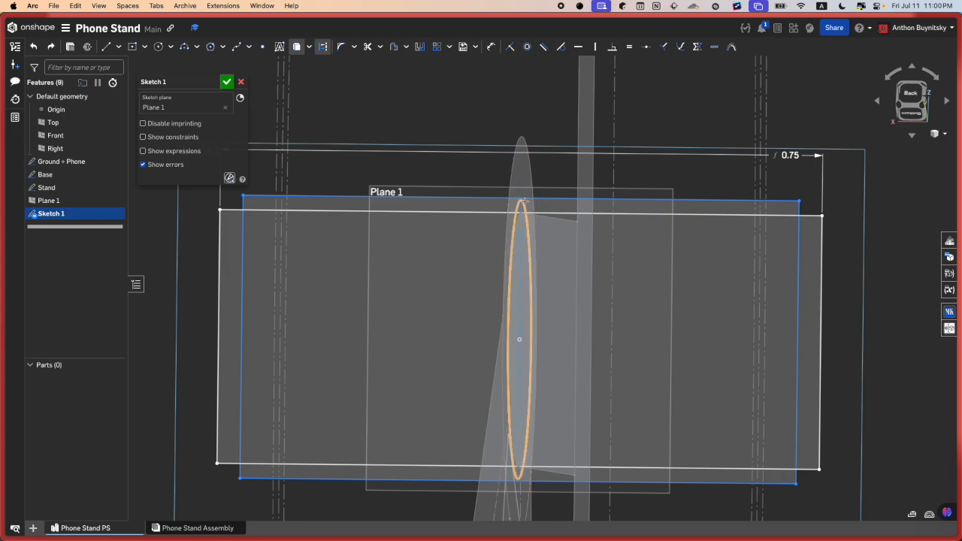
pyautogui.moveTo(532, 213)
pyautogui.mouseDown(button='right')
pyautogui.moveTo(583, 275)
pyautogui.moveTo(563, 278)
pyautogui.moveTo(536, 168)
pyautogui.mouseUp(button='right')
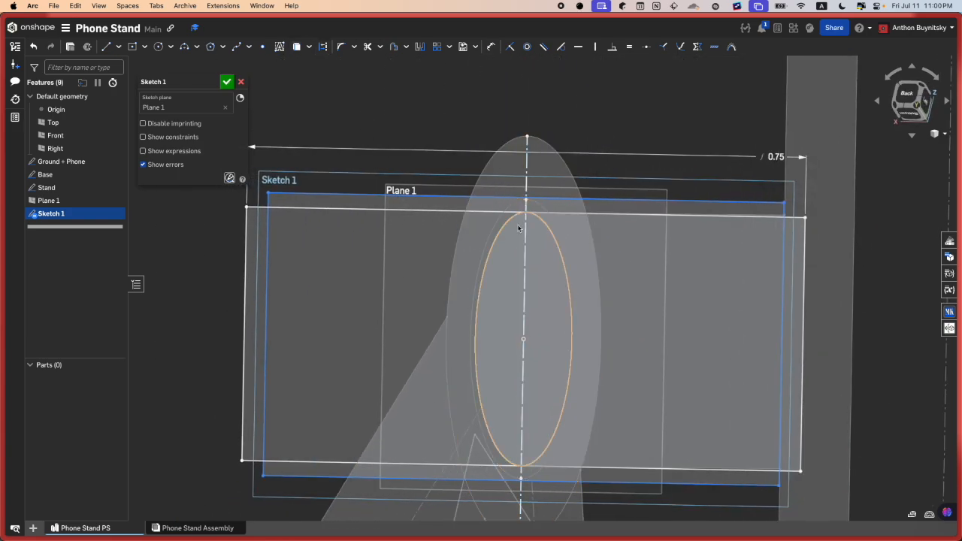
# Step: Make the second rectangle's upper edge coincident with the upper endpoint of the projected inner hinge circle
pyautogui.scroll(2, 520, 225)
pyautogui.scroll(-4, 530, 210)
pyautogui.click(545, 196)
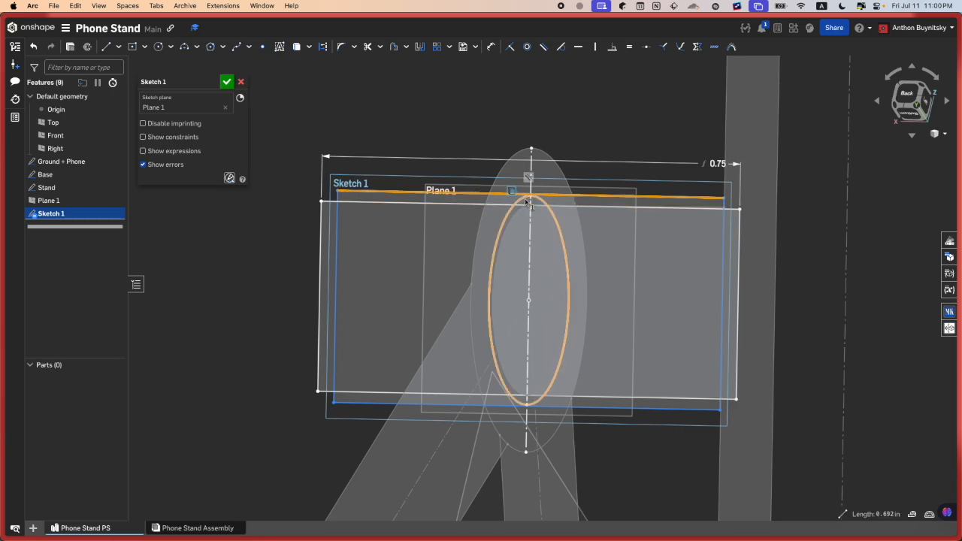
pyautogui.click(530, 197)
pyautogui.press('Escape')
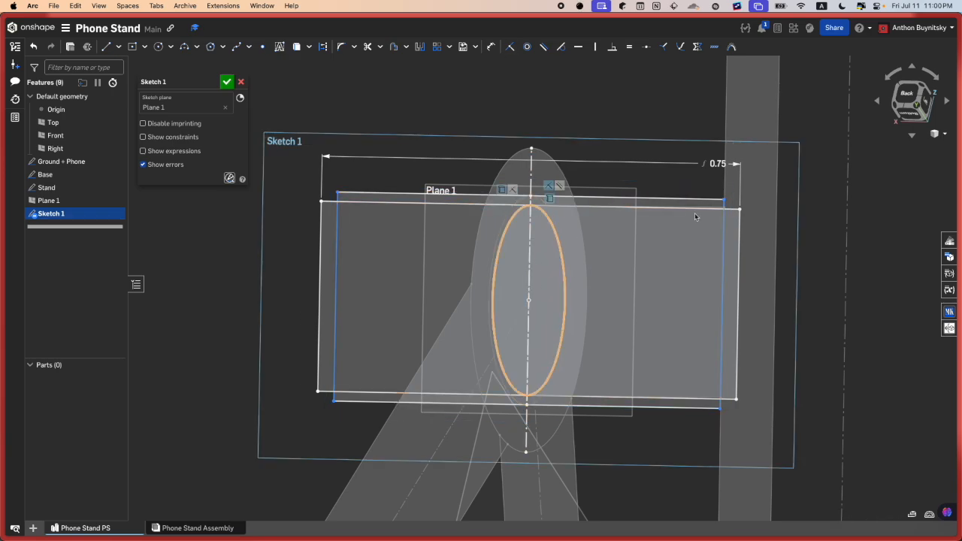
# Step: Draw a third center point rectangle about 0.57 in wide on the hinge center, its upper edge coincident with the projected outer circle's upper endpoint
pyautogui.scroll(2, 528, 198)
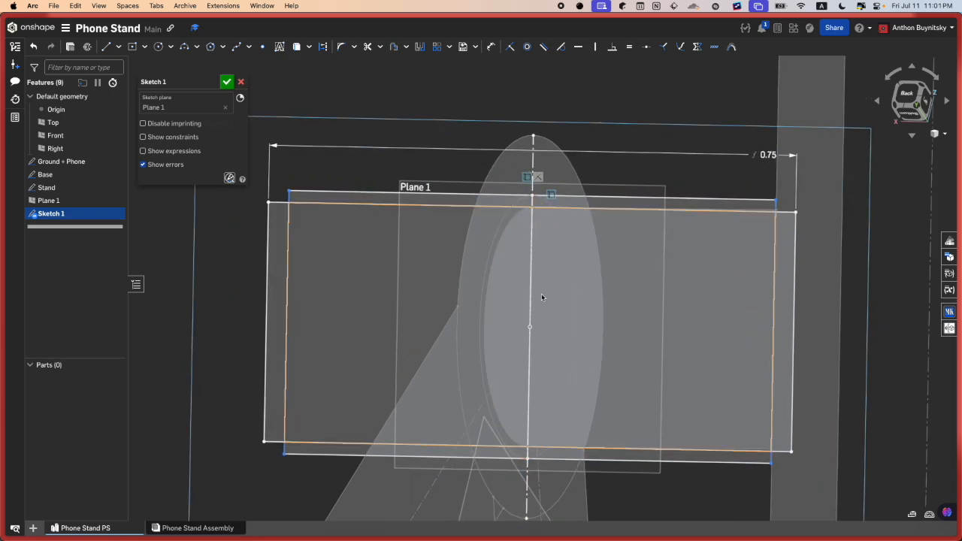
pyautogui.click(132, 46)
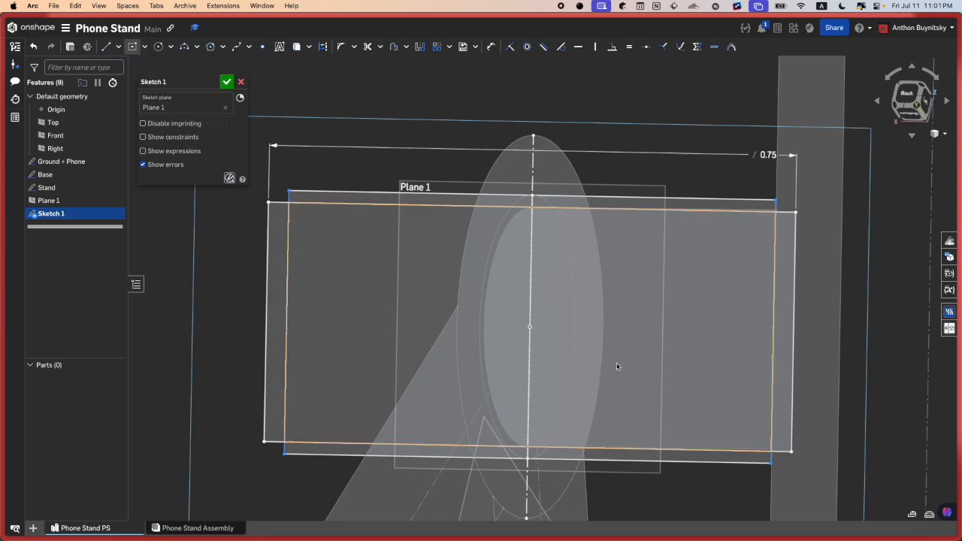
pyautogui.click(529, 327)
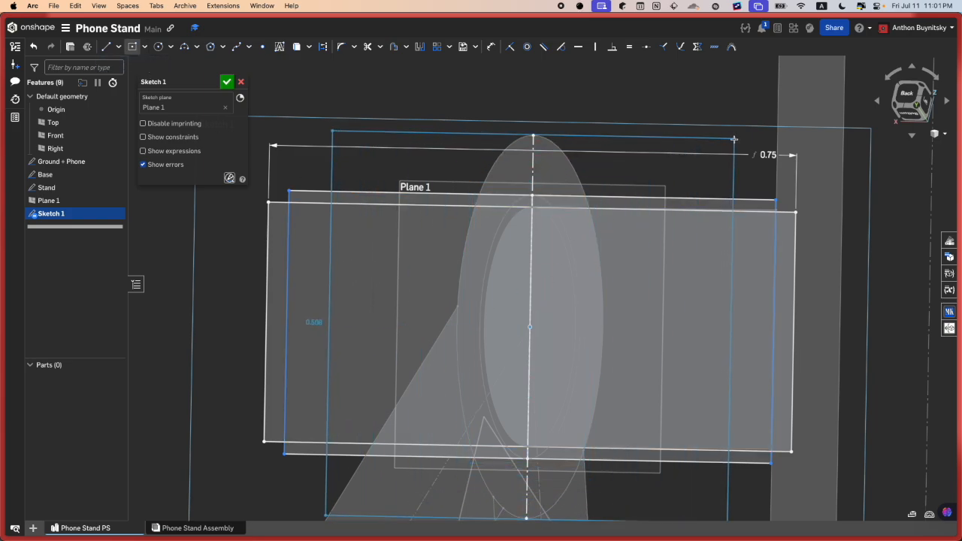
pyautogui.click(735, 142)
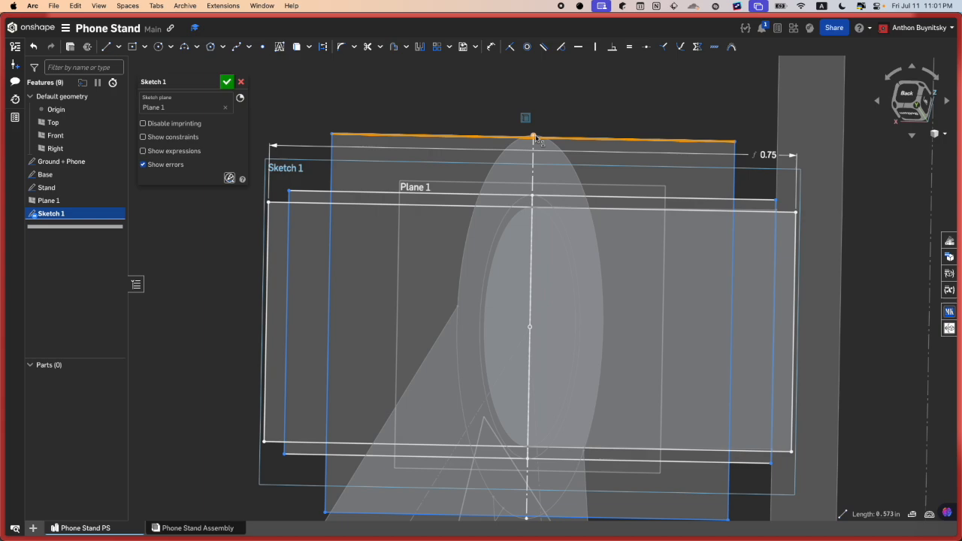
pyautogui.scroll(-3, 751, 143)
pyautogui.scroll(3, 669, 145)
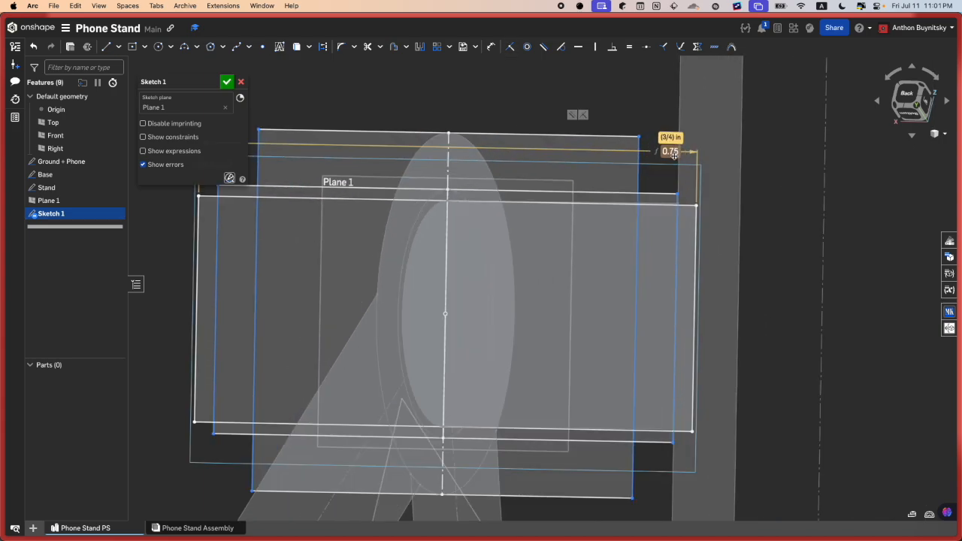
# Step: Switch to the Parts V3 Part Studio of the Cookbook Holder document
pyautogui.scroll(-3, 705, 235)
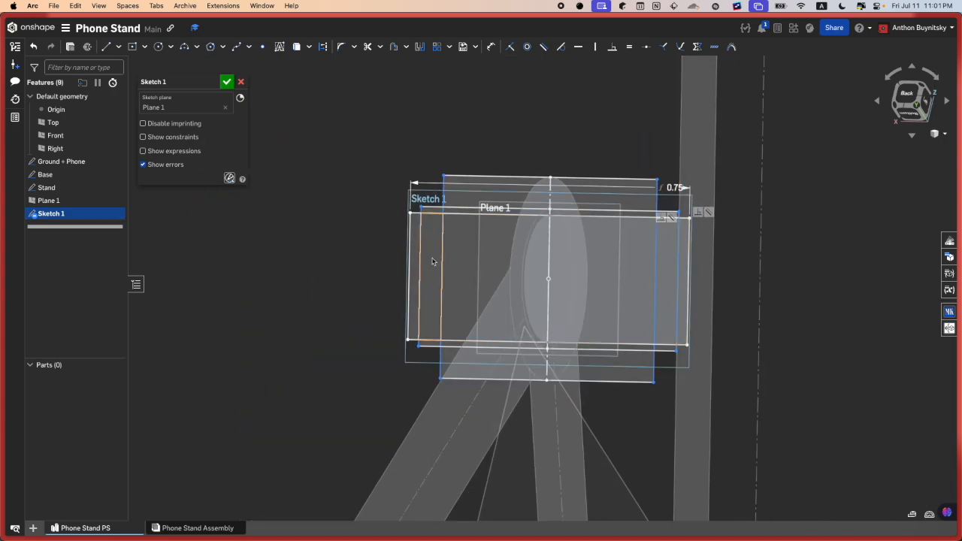
pyautogui.scroll(1, 432, 261)
pyautogui.scroll(3, 718, 228)
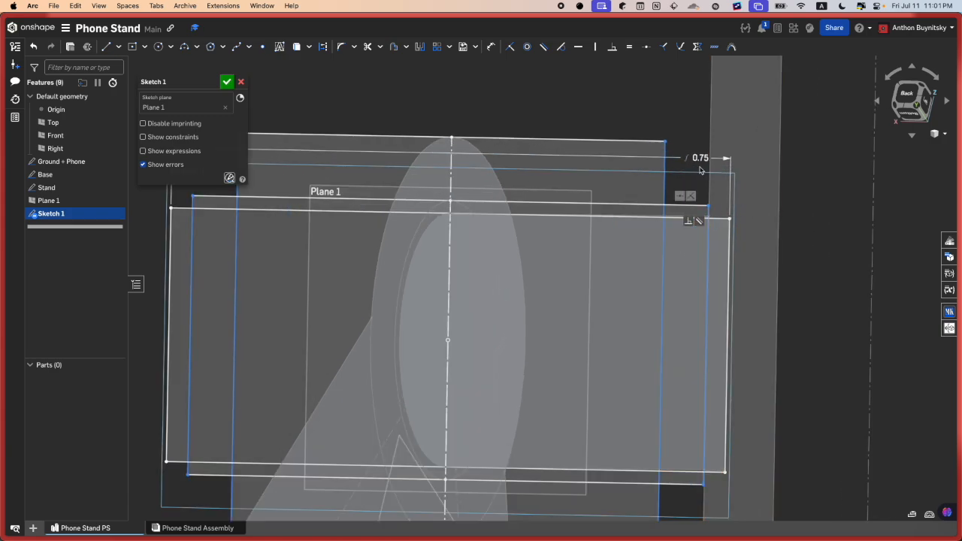
pyautogui.scroll(-4, 699, 170)
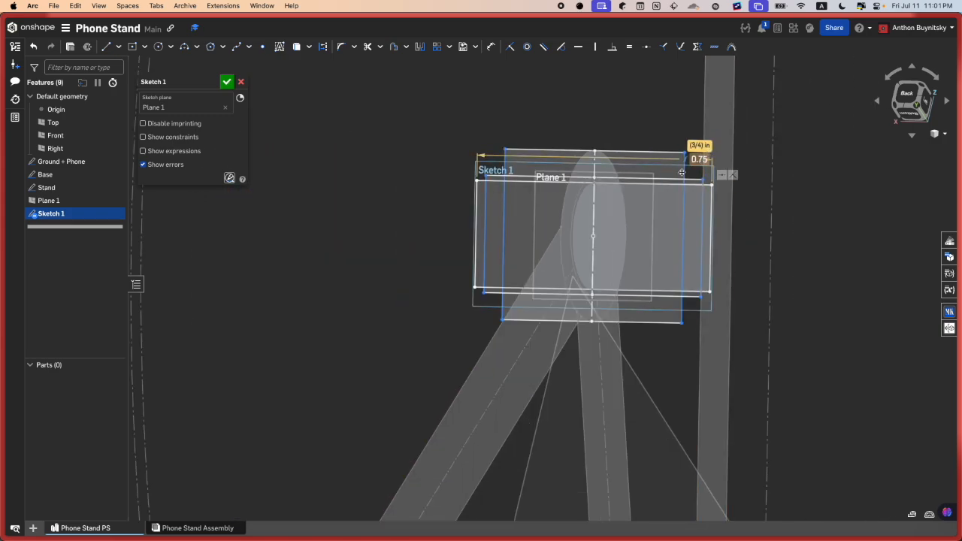
pyautogui.moveTo(3, 300)
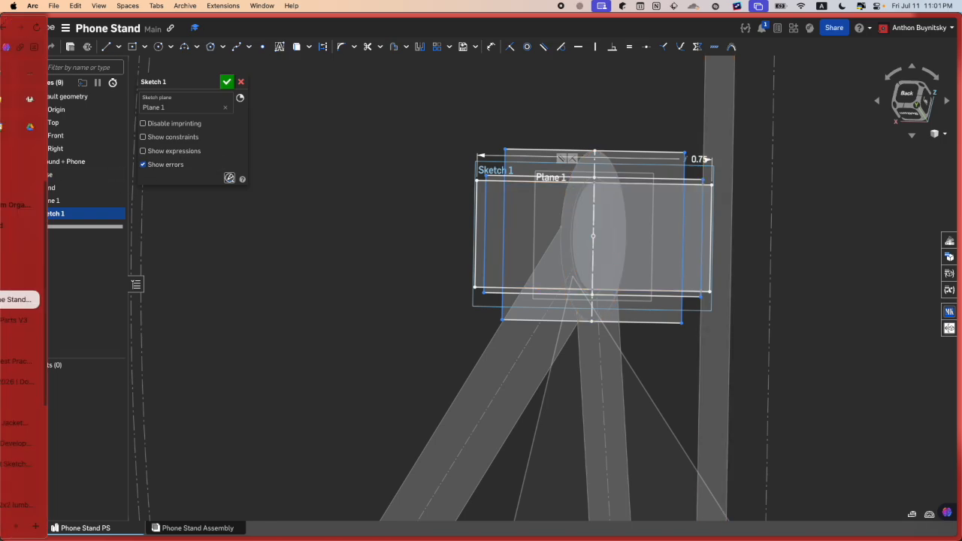
pyautogui.click(60, 320)
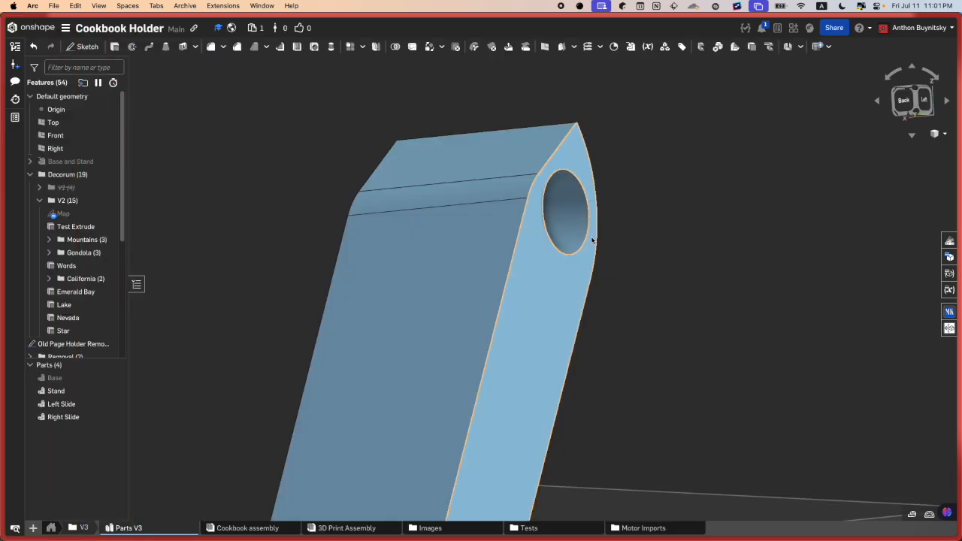
# Step: Hide the Stand part and measure the diameter of the middle cylinder in the Base's hinge
pyautogui.scroll(5, 591, 237)
pyautogui.click(476, 291)
pyautogui.press('y')
pyautogui.moveTo(511, 286); pyautogui.dragTo(560, 266, button='right')
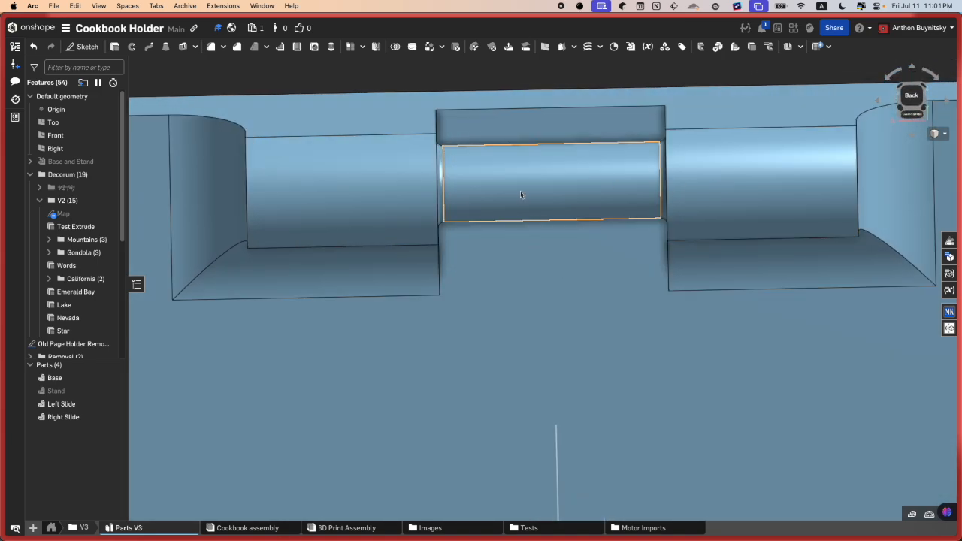
pyautogui.click(496, 181)
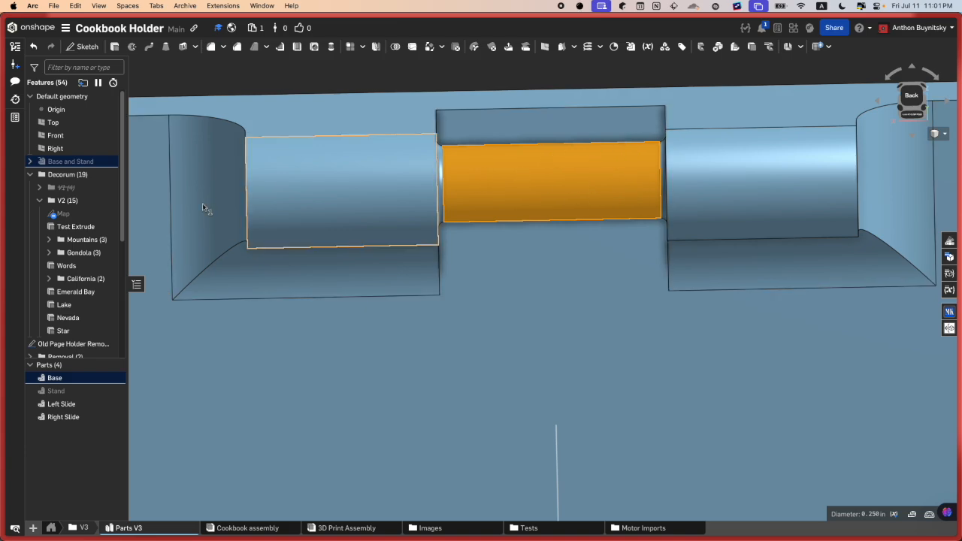
# Step: Switch back to the Phone Stand sketch and widen the tallest hinge rectangle to just inside the 0.75 in wide rectangle
pyautogui.moveTo(2, 286)
pyautogui.click(70, 300)
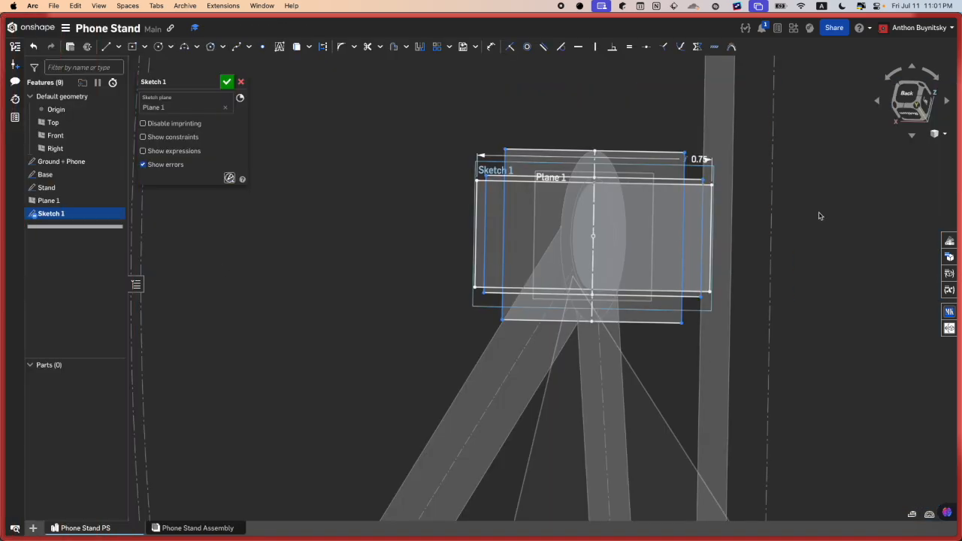
pyautogui.scroll(5, 651, 144)
pyautogui.moveTo(754, 238); pyautogui.dragTo(732, 156, button='middle')
pyautogui.moveTo(711, 77)
pyautogui.mouseDown()
pyautogui.moveTo(775, 96)
pyautogui.moveTo(766, 118)
pyautogui.mouseUp()
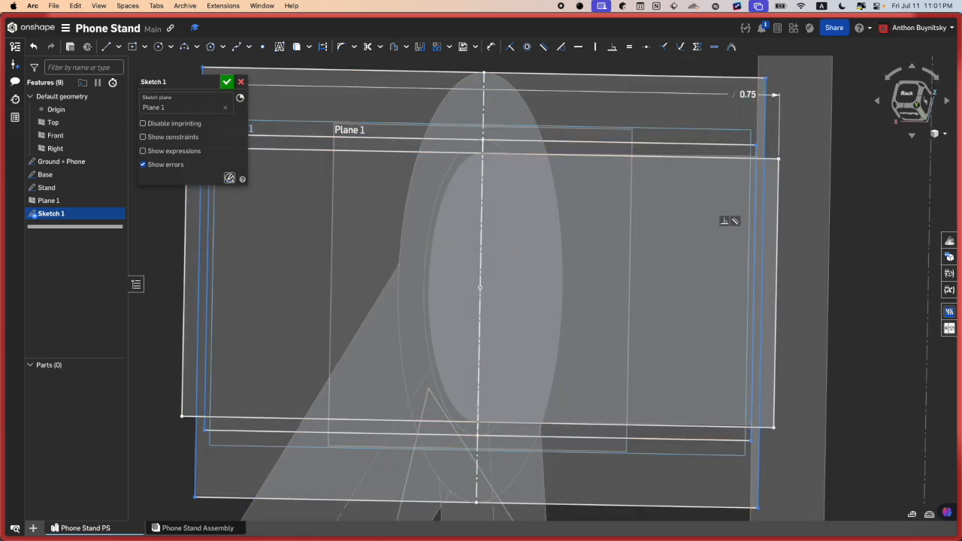
pyautogui.moveTo(6, 239)
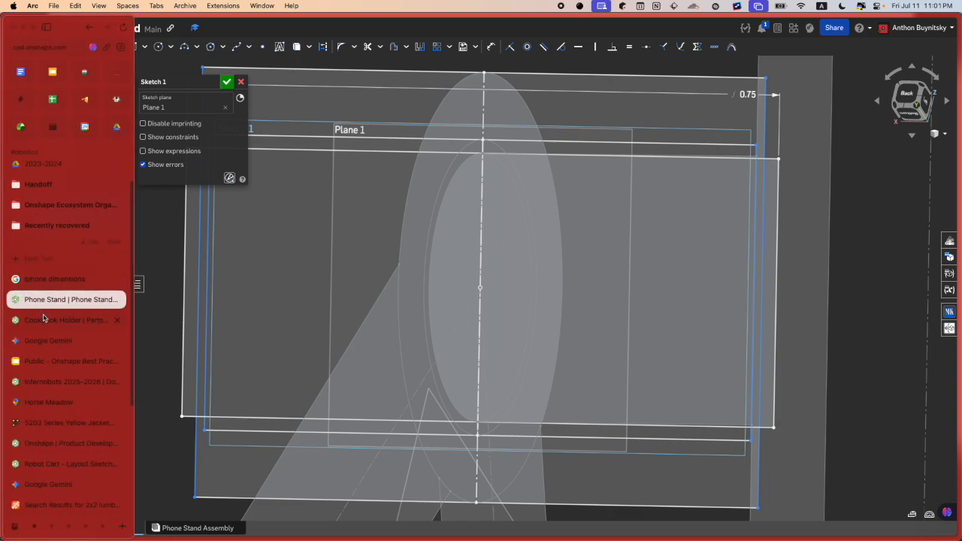
# Step: In the Cookbook Holder Part Studio, show all parts, then hide the Base and section the Stand through its hinge
pyautogui.click(31, 284)
pyautogui.hotkey('shift', 'y')
pyautogui.click(567, 185)
pyautogui.press('space')
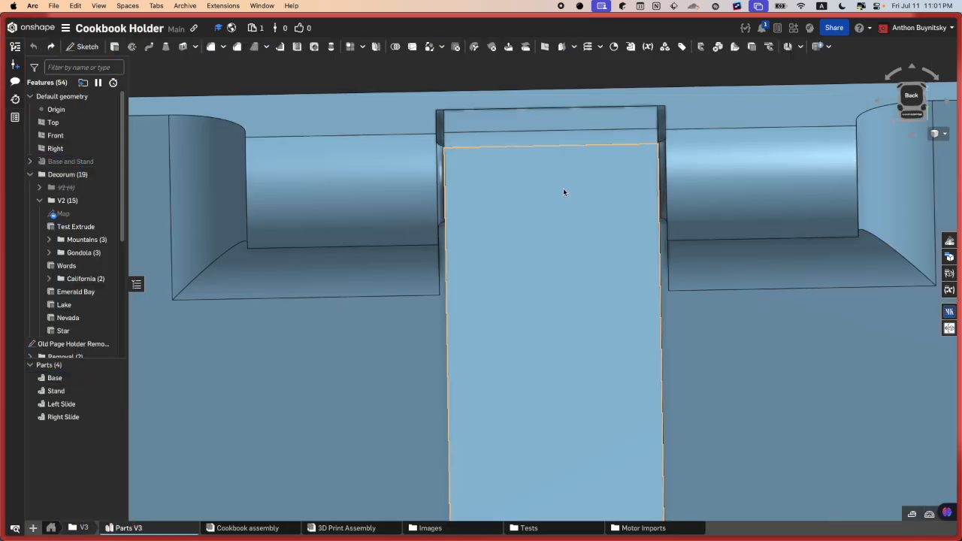
pyautogui.hotkey('shift', 'x')
pyautogui.click(564, 192)
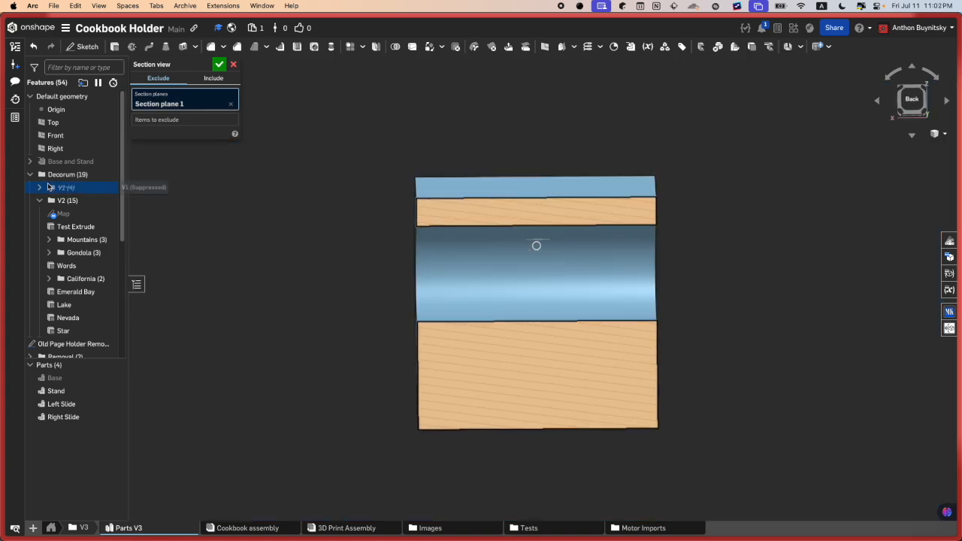
# Step: Compare the sectioned Cookbook Holder hinge with the Phone Stand hinge sketch, ending in the Phone Stand document
pyautogui.moveTo(2, 225)
pyautogui.click(59, 300)
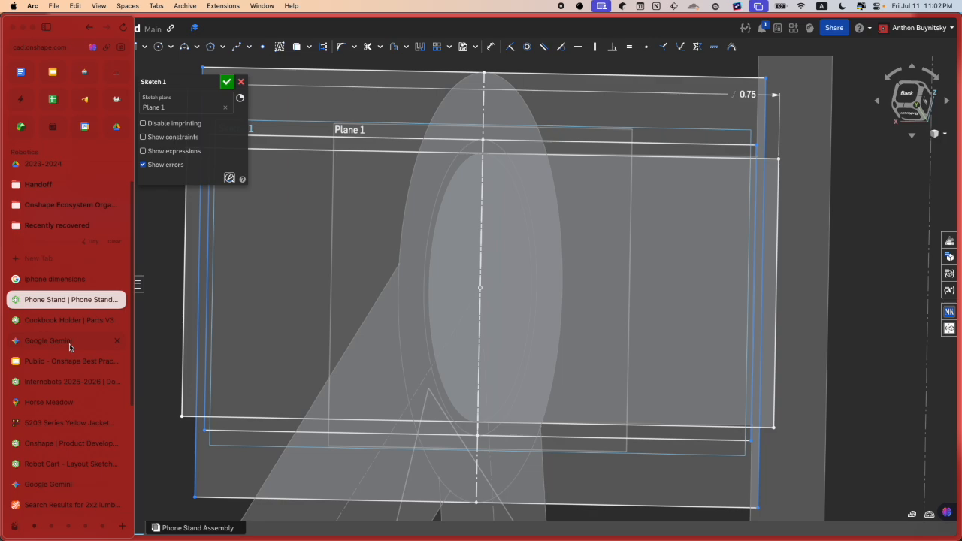
pyautogui.click(67, 320)
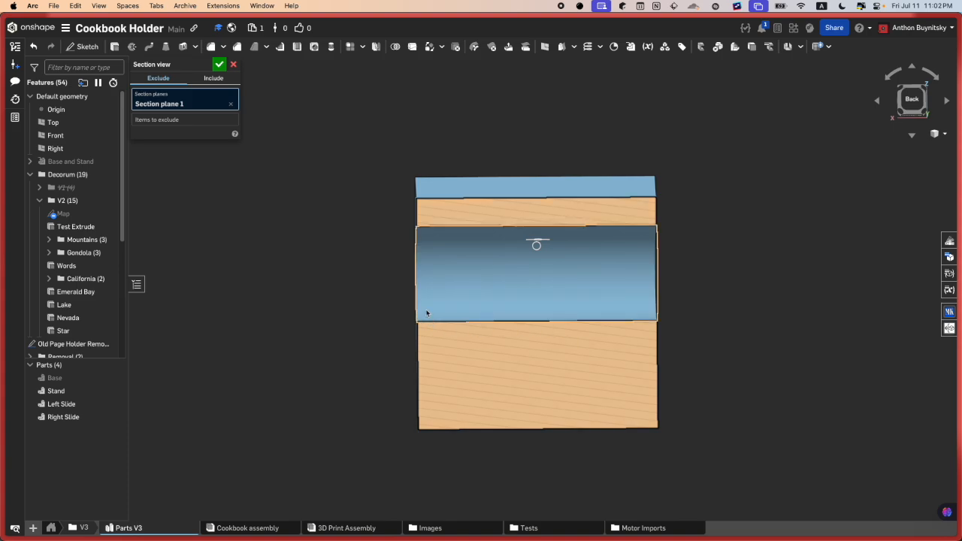
pyautogui.moveTo(3, 297)
pyautogui.click(106, 304)
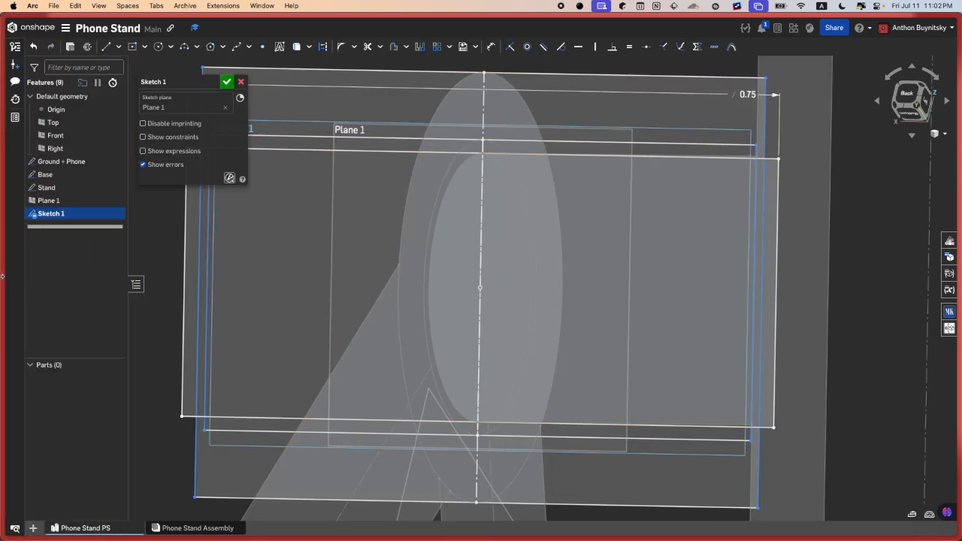
pyautogui.moveTo(4, 284)
pyautogui.click(21, 319)
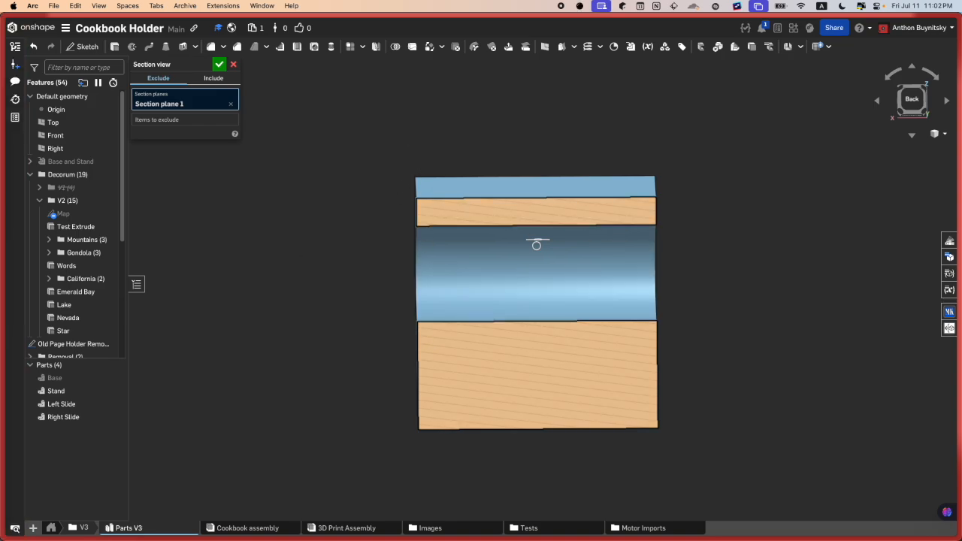
pyautogui.moveTo(21, 308)
pyautogui.click(50, 299)
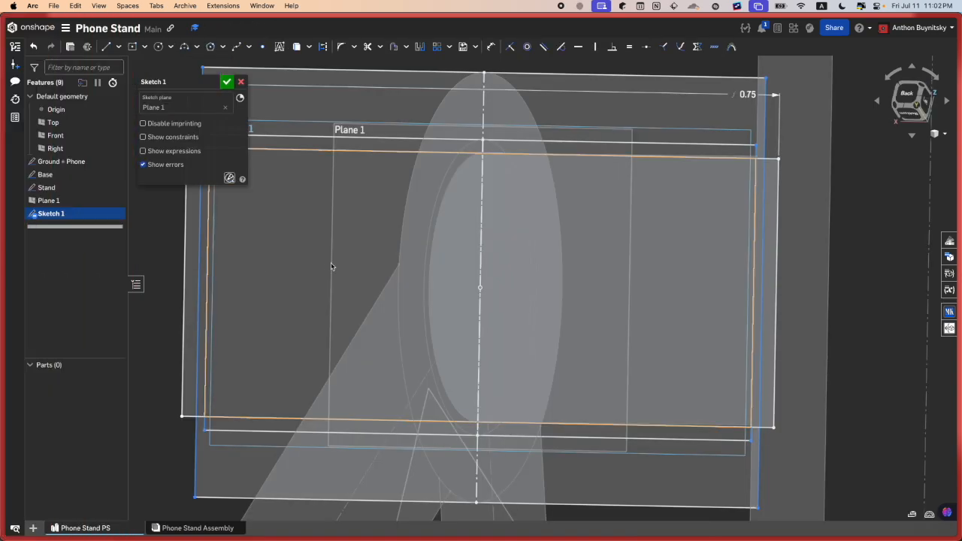
# Step: Dimension the gap between the side edges of the tallest rectangle and the 0.75 in wide rectangle at 0.1 in
pyautogui.press('d')
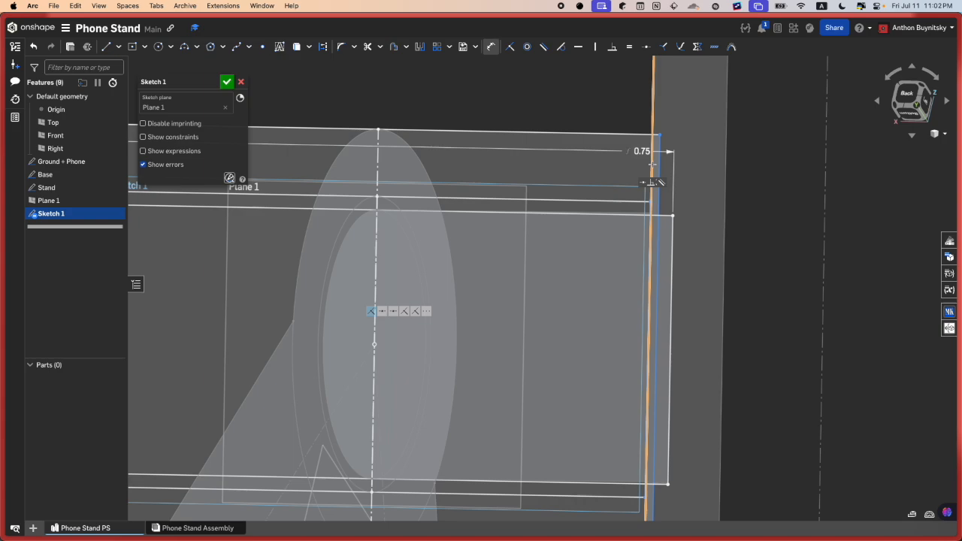
pyautogui.click(659, 184)
pyautogui.click(672, 226)
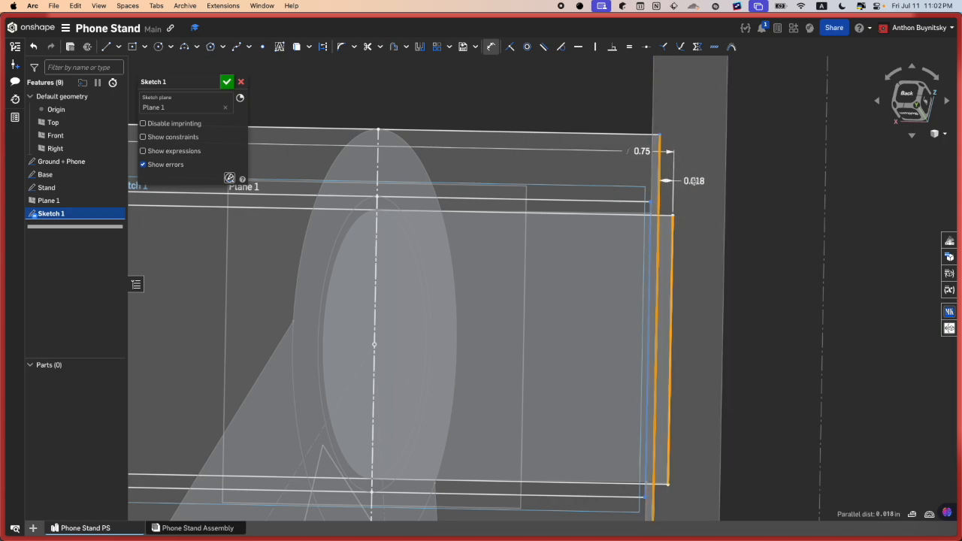
pyautogui.click(698, 182)
pyautogui.write('.1')
pyautogui.press('Return')
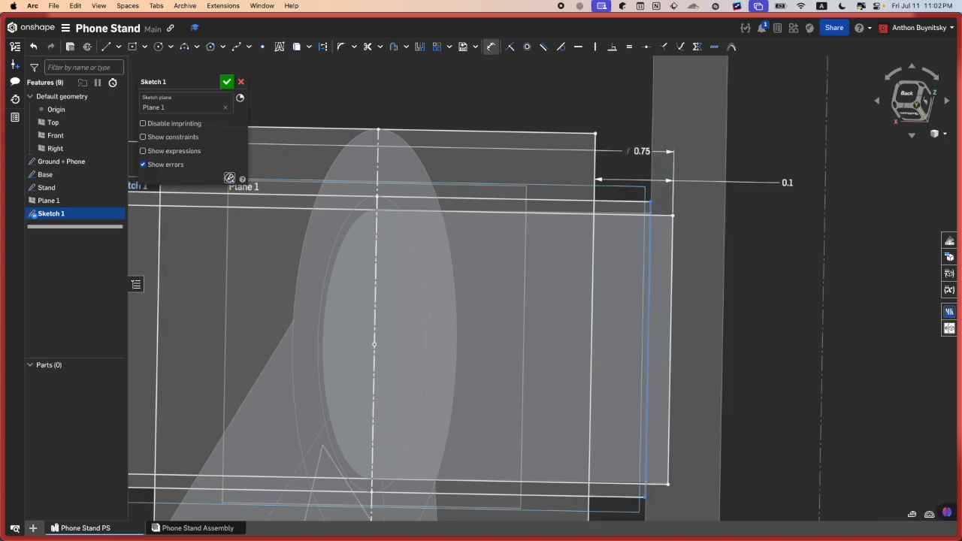
pyautogui.press('Escape')
# Step: Set the gap between the tallest and widest rectangles' side edges to 0.05 in
pyautogui.doubleClick(782, 181)
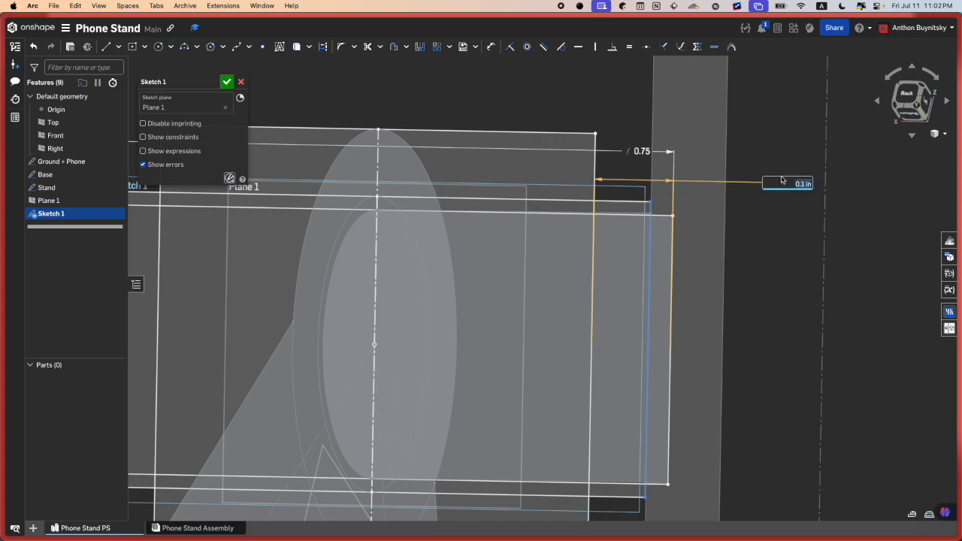
pyautogui.press('Return')
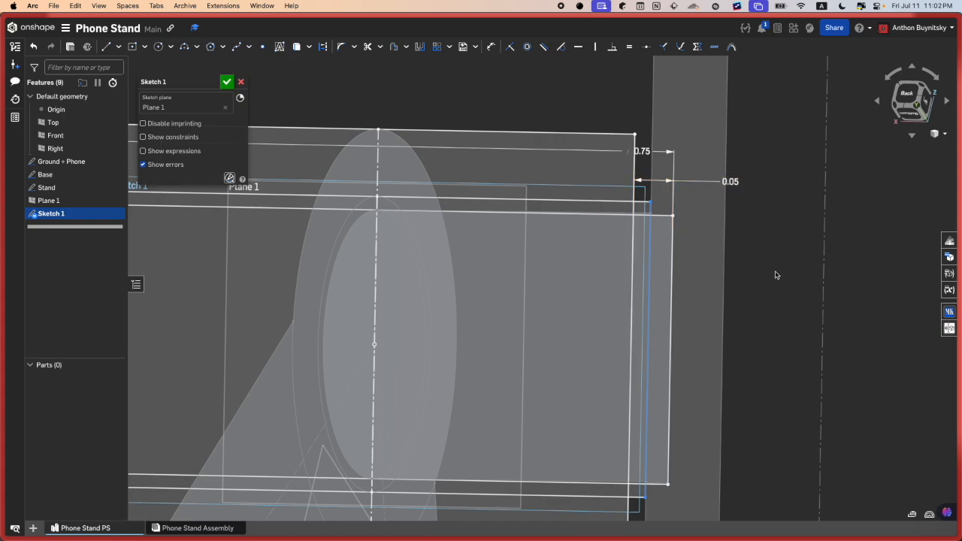
pyautogui.press('u')
pyautogui.press('Escape')
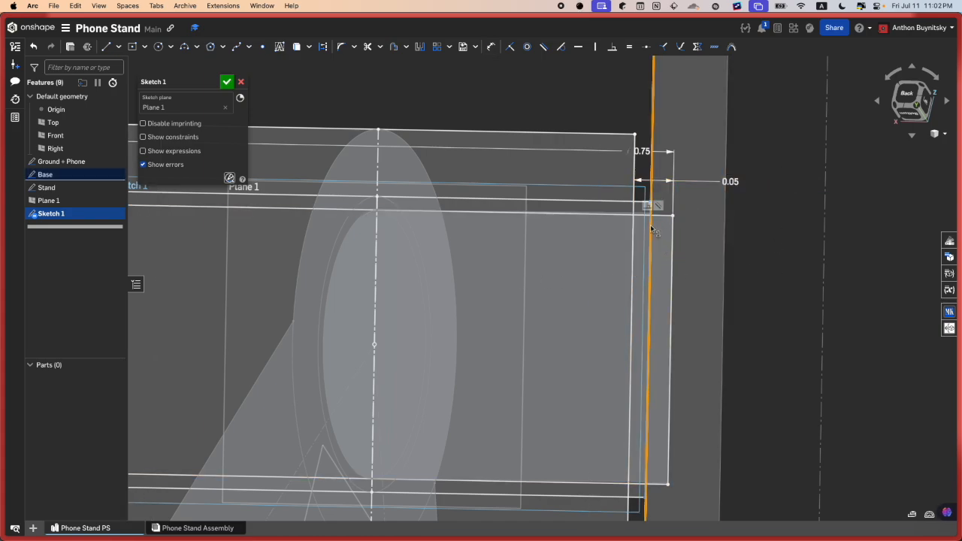
# Step: Make the middle rectangle's side edge coincident with the tallest rectangle's side edge
pyautogui.scroll(5, 649, 224)
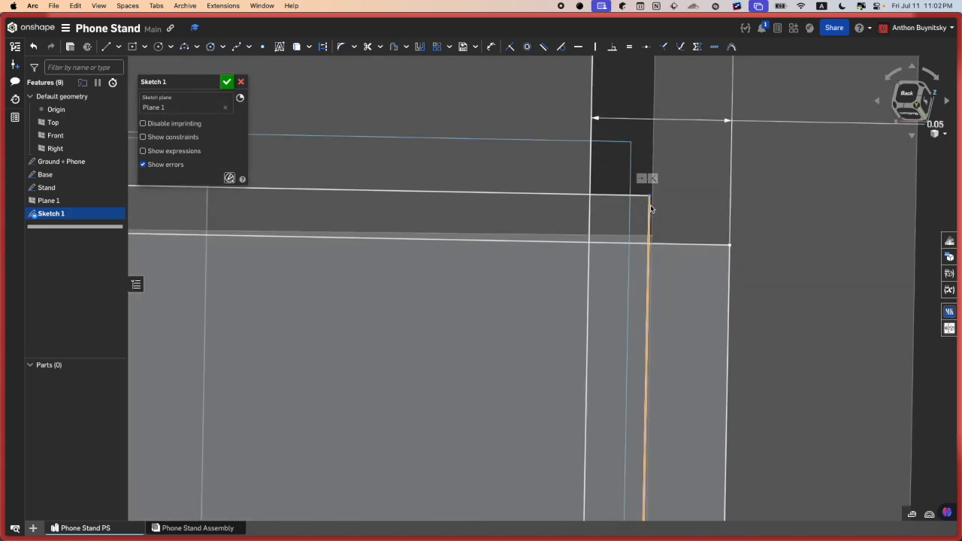
pyautogui.click(648, 222)
pyautogui.click(591, 216)
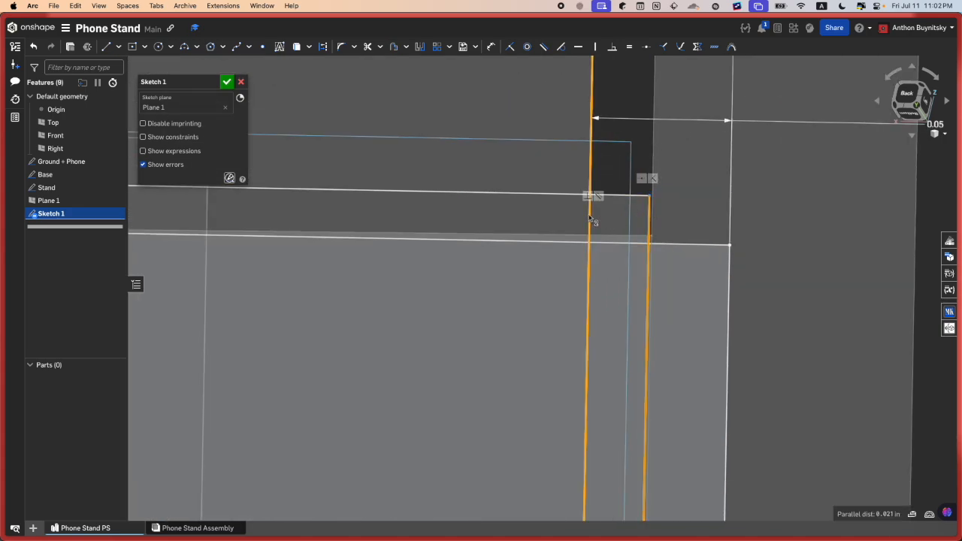
pyautogui.press('i')
pyautogui.scroll(-10, 596, 214)
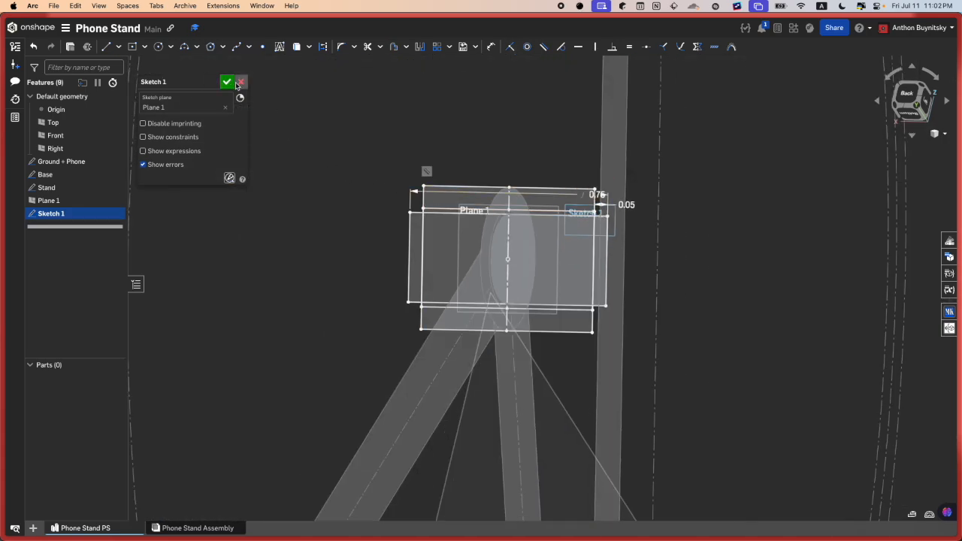
# Step: Name the sketch "Pivot Point - Back View", accept it, and rename its plane "Piv Back View"
pyautogui.click(210, 81)
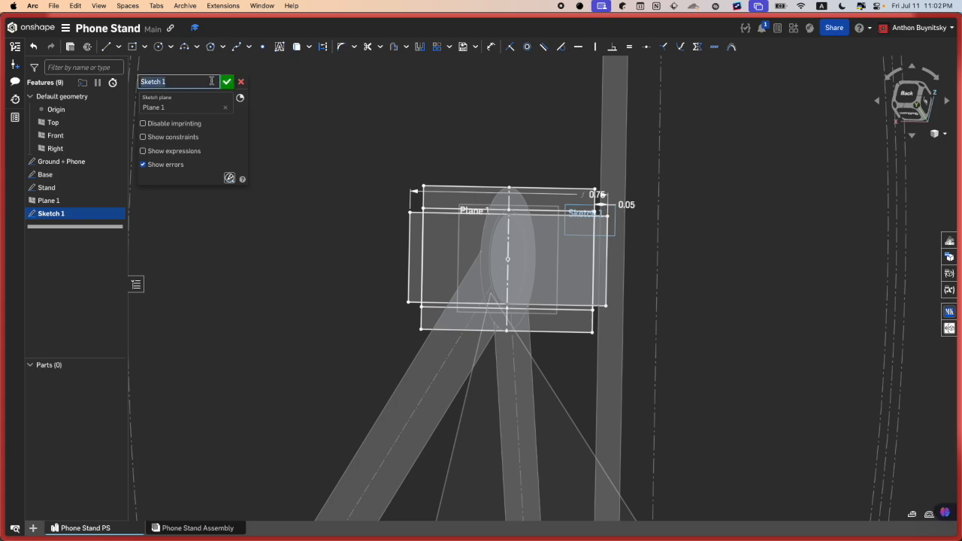
pyautogui.write('Pl')
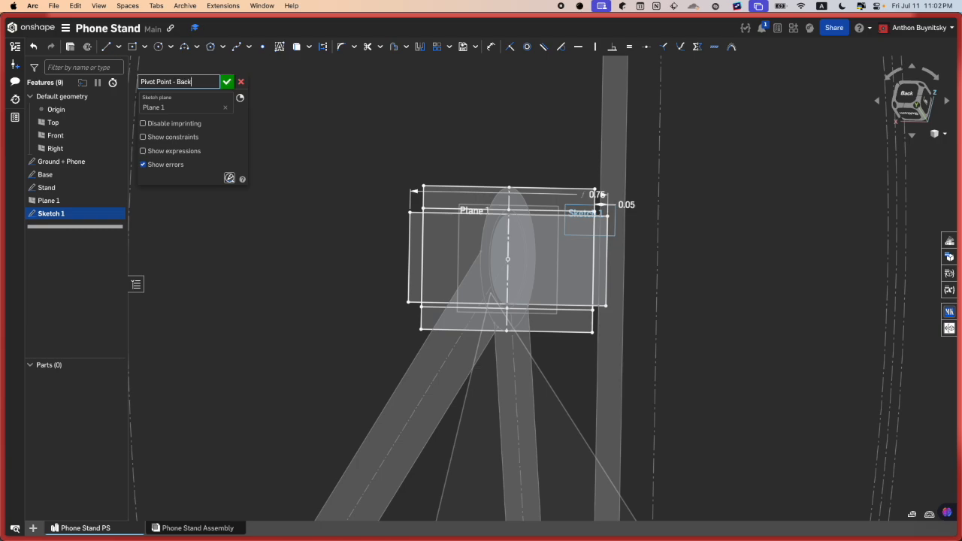
pyautogui.write('ivot Point - Back View')
pyautogui.press('Return')
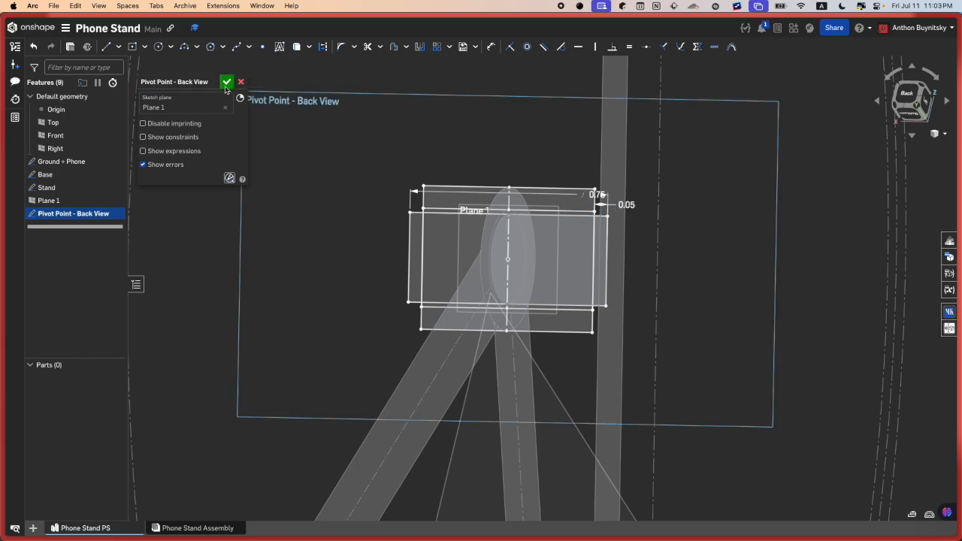
pyautogui.click(225, 81)
pyautogui.rightClick(141, 200)
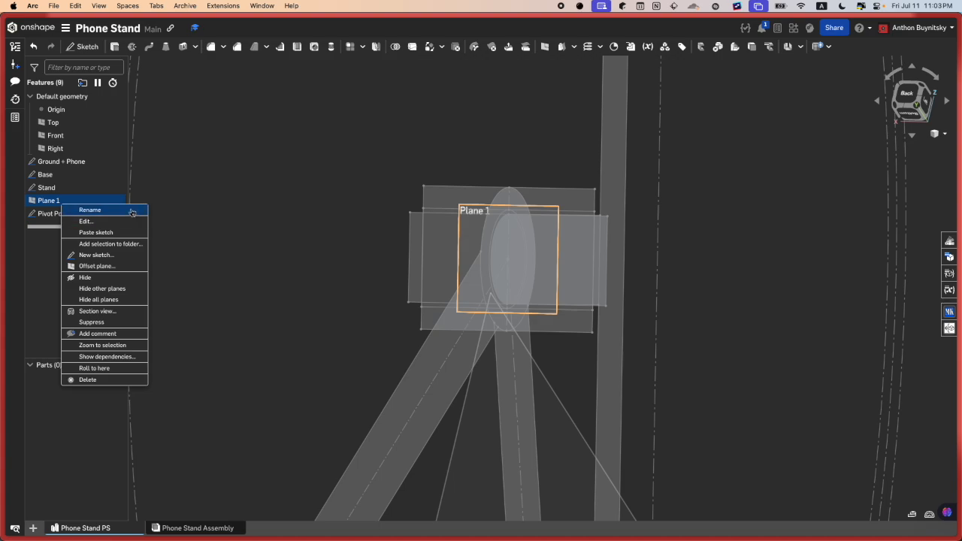
pyautogui.click(130, 211)
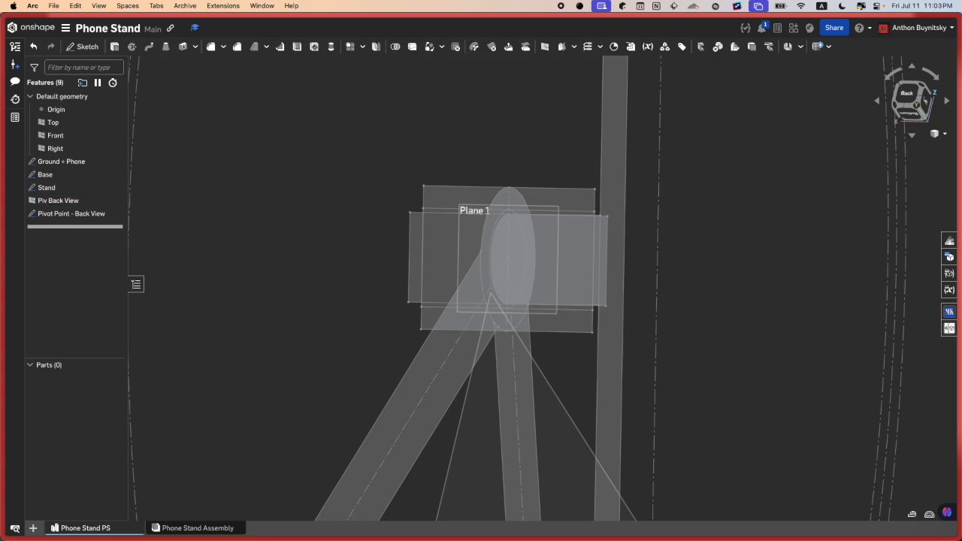
# Step: Examine the pivot sketch and the whole stand layout from the side and at different distances
pyautogui.scroll(-5, 553, 265)
pyautogui.moveTo(552, 267); pyautogui.dragTo(507, 268, button='right')
pyautogui.scroll(5, 573, 216)
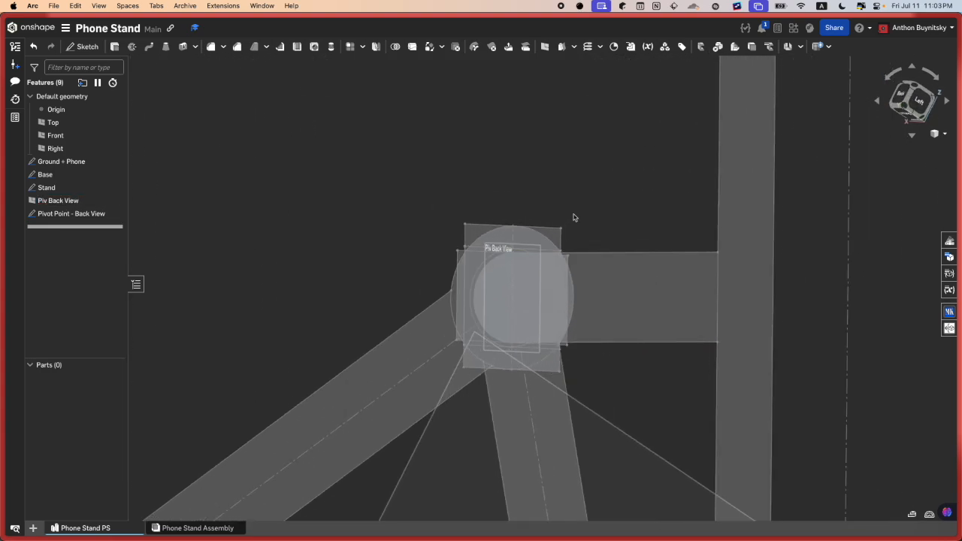
pyautogui.moveTo(574, 218)
pyautogui.mouseDown(button='right')
pyautogui.moveTo(543, 219)
pyautogui.moveTo(546, 203)
pyautogui.moveTo(556, 214)
pyautogui.moveTo(521, 222)
pyautogui.moveTo(599, 227)
pyautogui.moveTo(519, 225)
pyautogui.mouseUp(button='right')
pyautogui.scroll(-3, 547, 204)
pyautogui.scroll(-2, 557, 214)
pyautogui.scroll(4, 522, 225)
pyautogui.scroll(-4, 560, 225)
pyautogui.scroll(-4, 519, 225)
pyautogui.scroll(4, 575, 224)
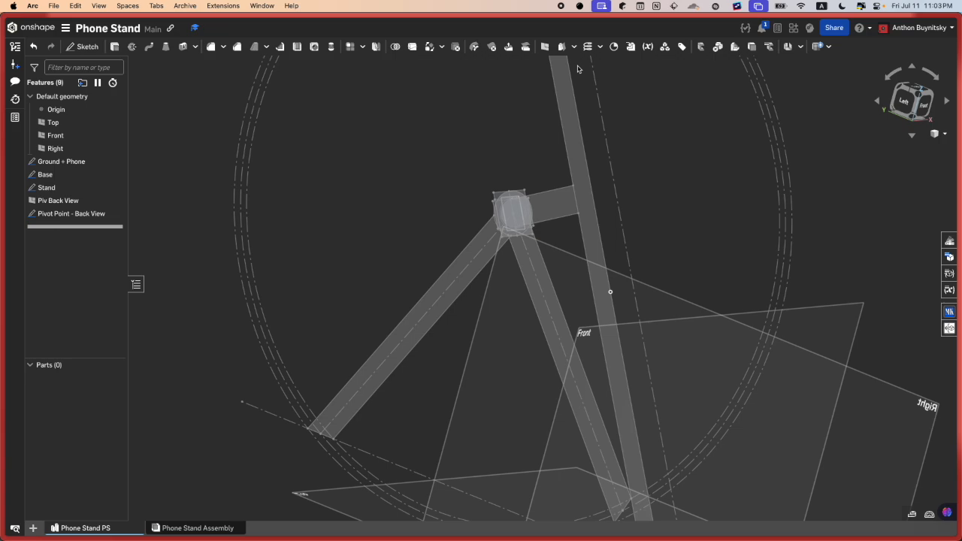
pyautogui.click(544, 46)
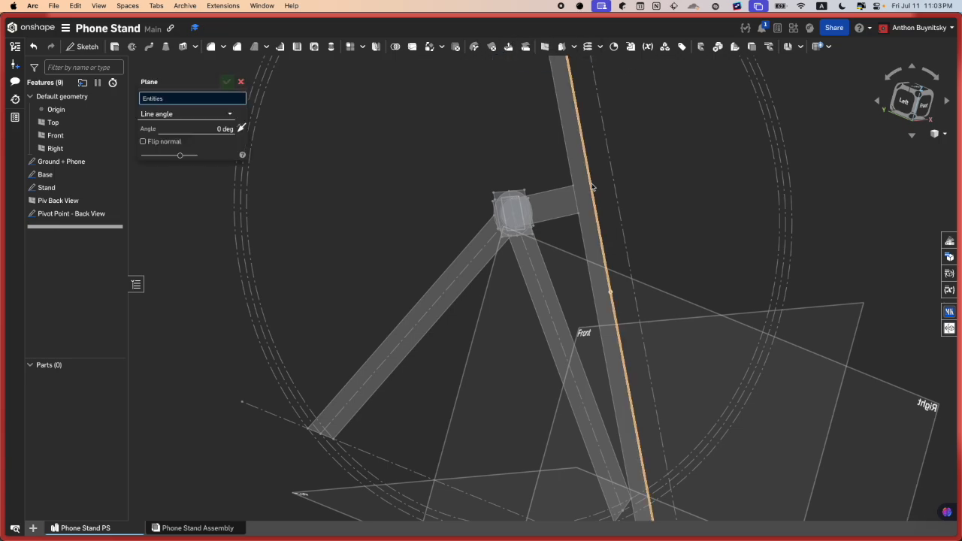
pyautogui.click(592, 186)
pyautogui.scroll(-4, 605, 262)
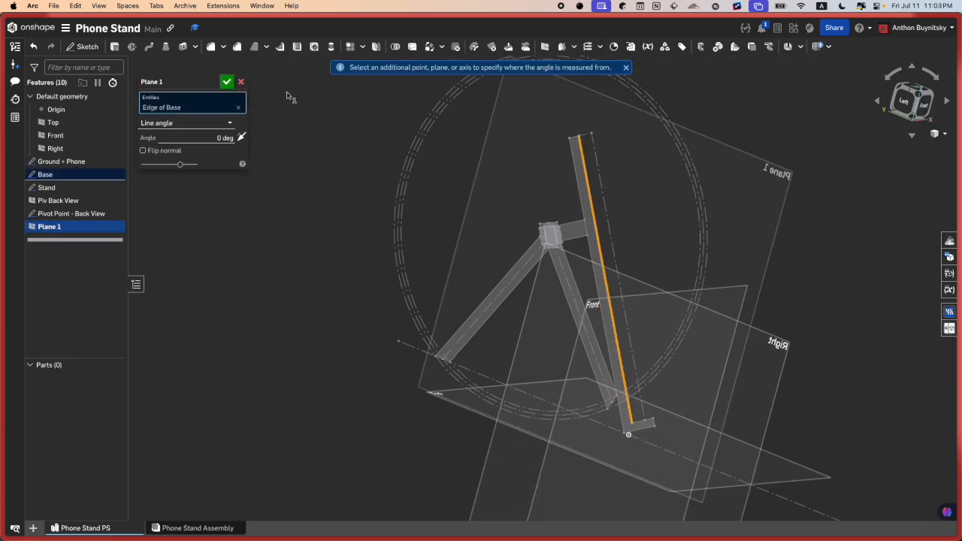
pyautogui.click(239, 82)
# Step: Roll the feature history back to directly after the Ground + Phone sketch
pyautogui.scroll(4, 643, 214)
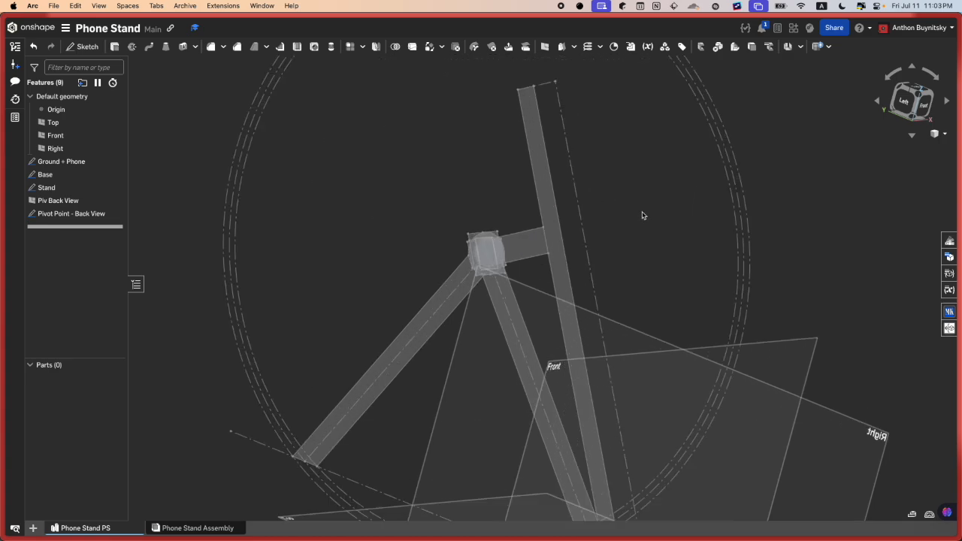
pyautogui.moveTo(574, 302)
pyautogui.mouseDown(button='right')
pyautogui.moveTo(533, 301)
pyautogui.moveTo(568, 301)
pyautogui.moveTo(579, 314)
pyautogui.moveTo(545, 311)
pyautogui.mouseUp(button='right')
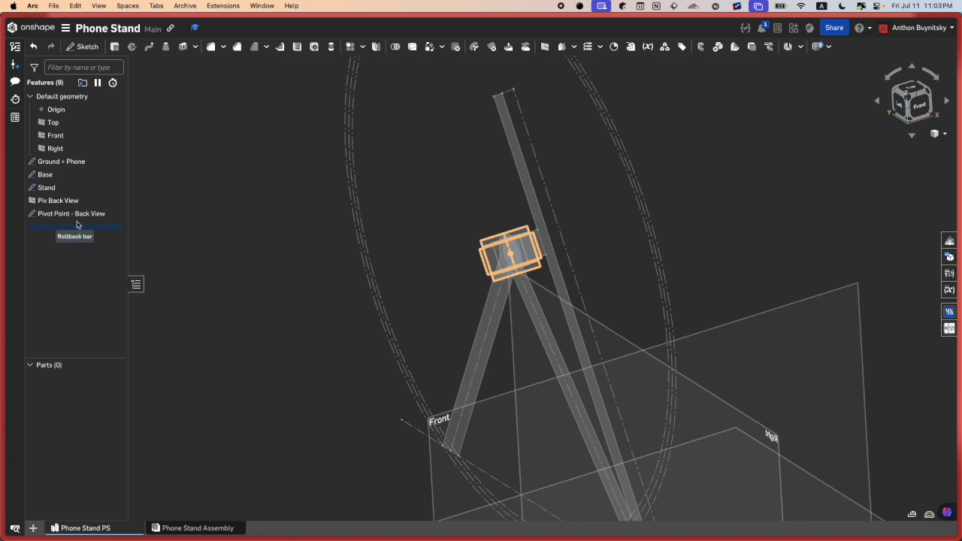
pyautogui.moveTo(76, 223); pyautogui.dragTo(78, 174)
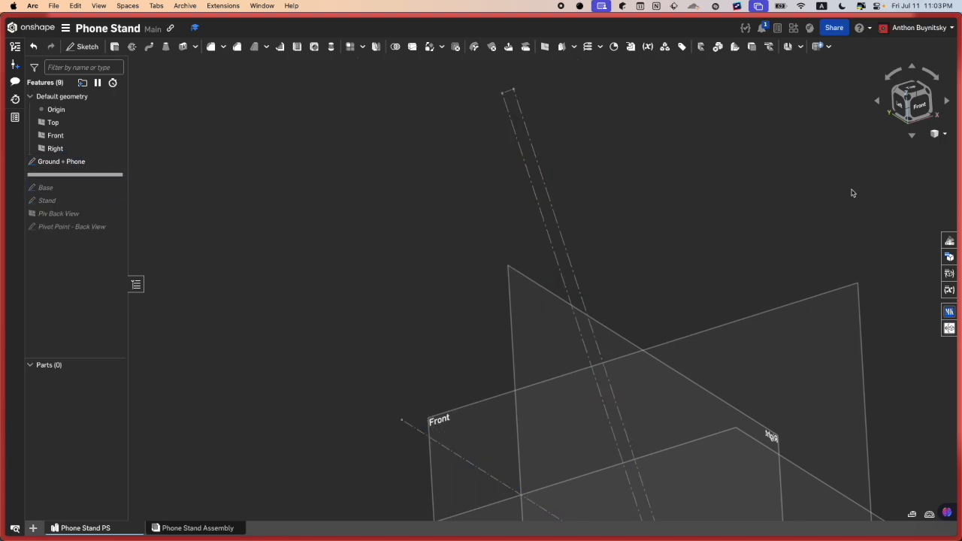
# Step: Create a line-angle reference plane through the phone outline's long back edge in the Ground + Phone sketch, with the angle at 90 degrees
pyautogui.moveTo(620, 200); pyautogui.dragTo(617, 188, button='right')
pyautogui.scroll(-2, 623, 189)
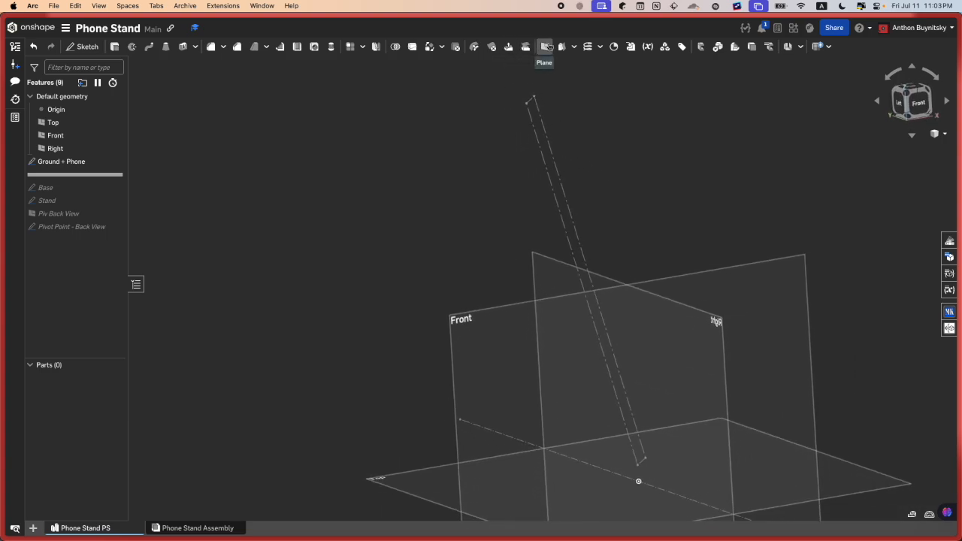
pyautogui.click(546, 47)
pyautogui.click(549, 183)
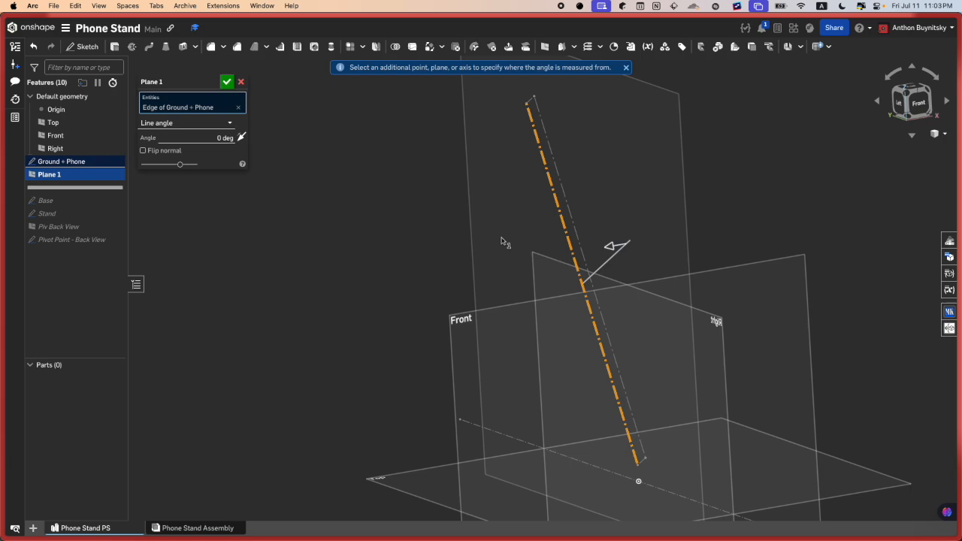
pyautogui.click(206, 138)
pyautogui.write('90')
pyautogui.press('Return')
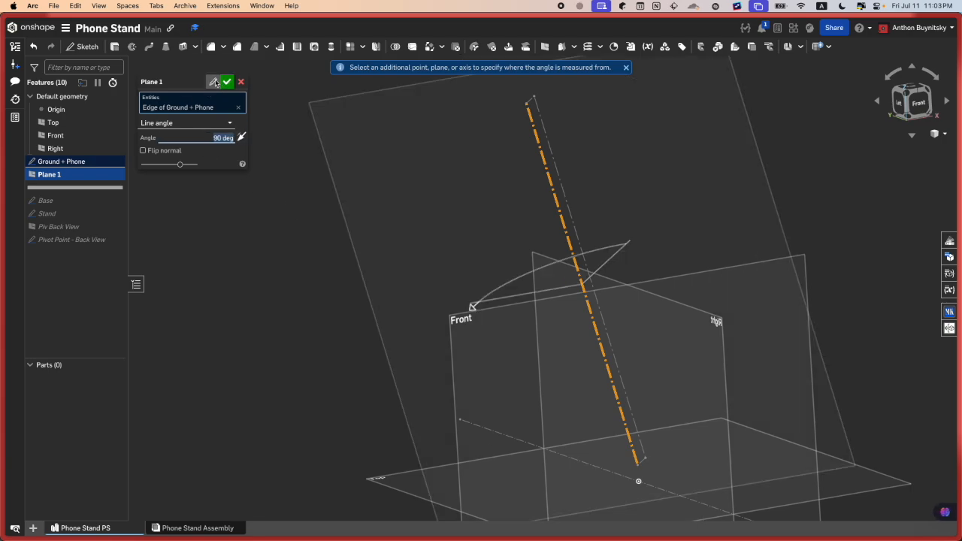
# Step: Name the new reference plane "Front Phone" and accept it
pyautogui.moveTo(542, 230); pyautogui.dragTo(598, 216, button='right')
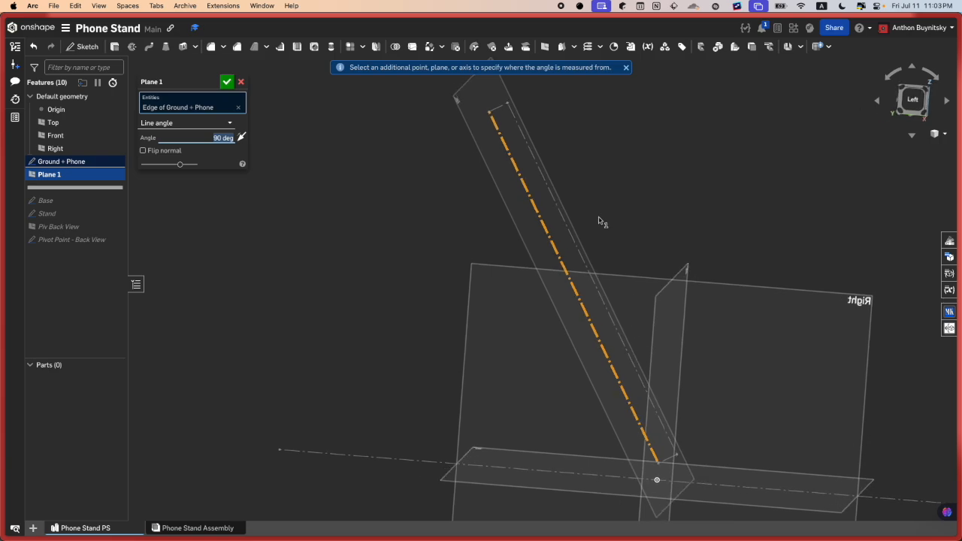
pyautogui.scroll(4, 568, 235)
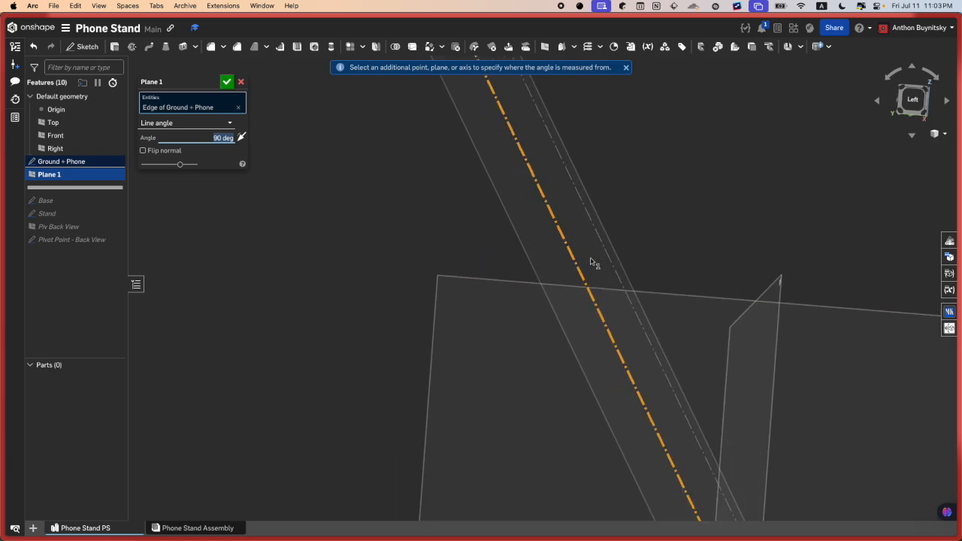
pyautogui.scroll(-5, 578, 300)
pyautogui.moveTo(522, 239); pyautogui.dragTo(422, 211, button='right')
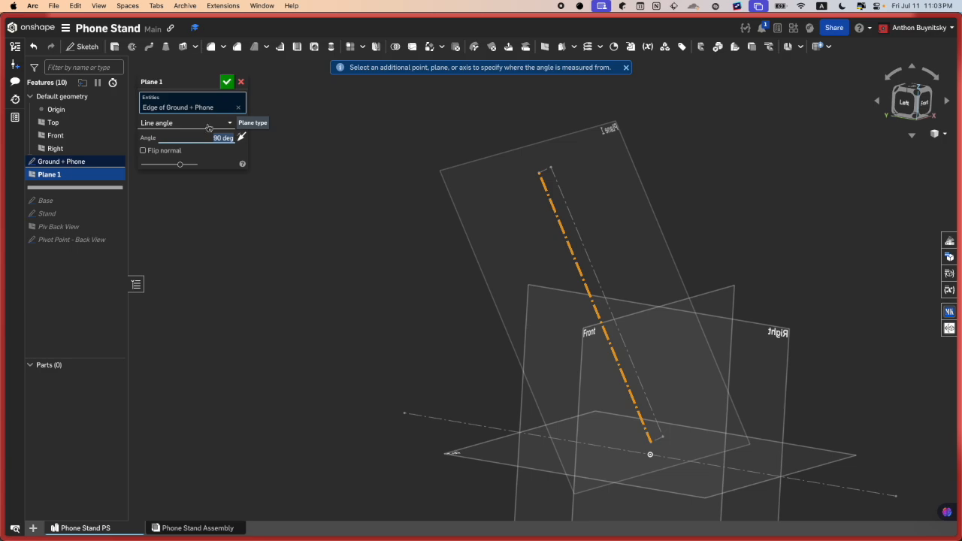
pyautogui.click(210, 80)
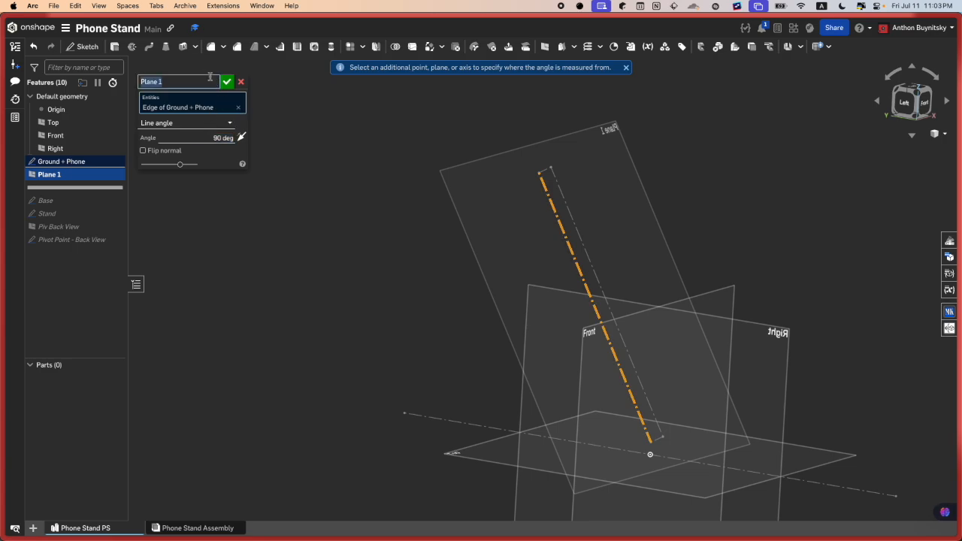
pyautogui.write('Front Phone')
pyautogui.press('Return')
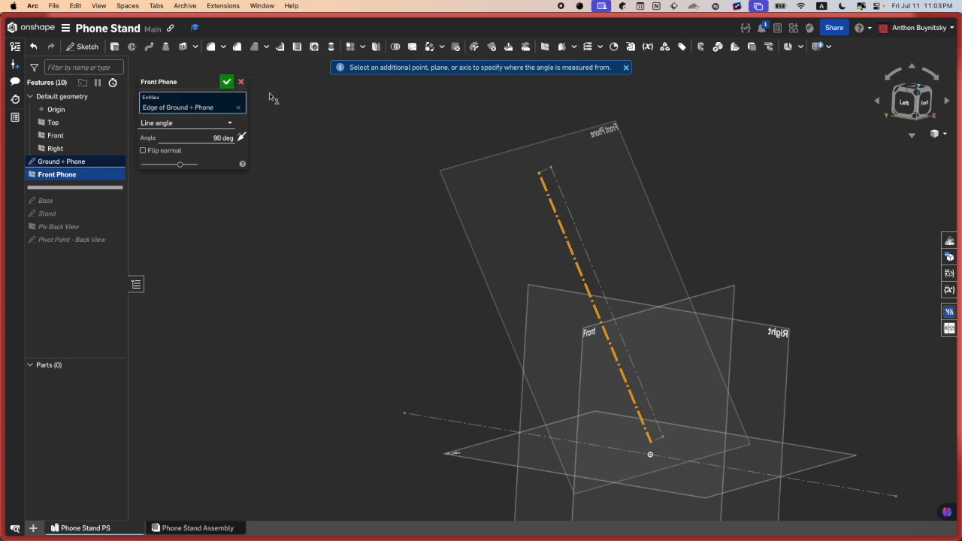
pyautogui.click(227, 81)
# Step: Sketch a construction center-point rectangle about 2.9 in wide and 5.8 in tall on the Front Phone plane, centred on the phone edge's midpoint
pyautogui.hotkey('shift', 's')
pyautogui.moveTo(646, 173)
pyautogui.mouseDown(button='right')
pyautogui.moveTo(625, 196)
pyautogui.moveTo(627, 221)
pyautogui.moveTo(583, 289)
pyautogui.moveTo(592, 311)
pyautogui.mouseUp(button='right')
pyautogui.press('r')
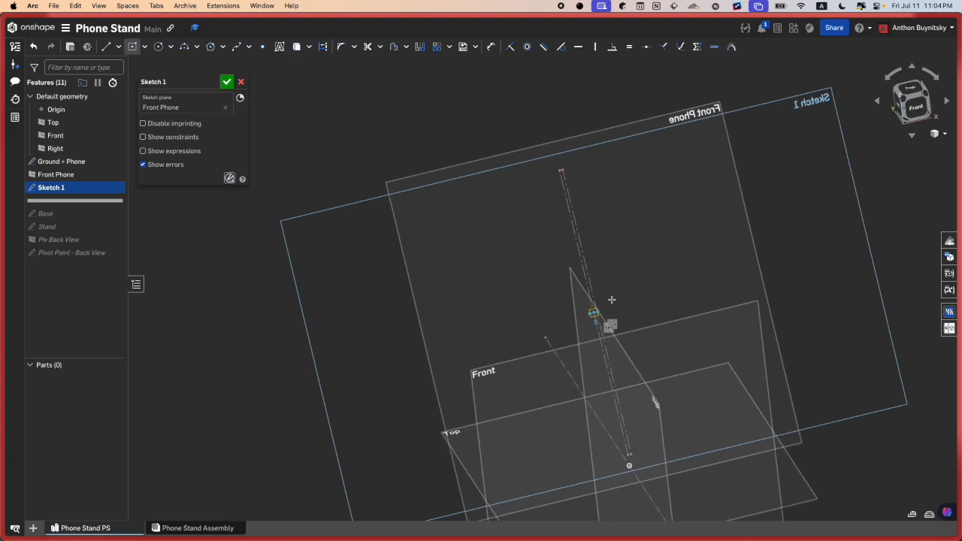
pyautogui.click(594, 311)
pyautogui.press('q')
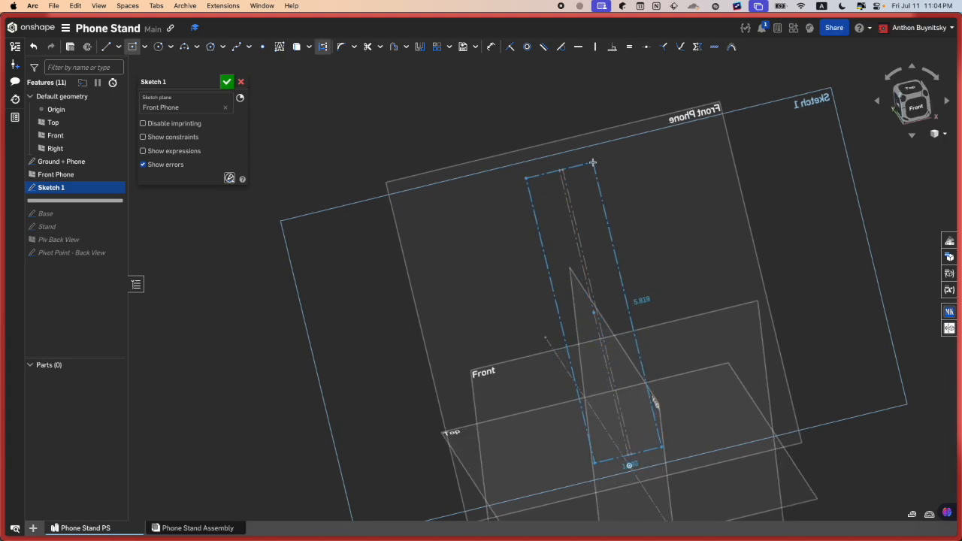
pyautogui.click(624, 156)
# Step: Make the rectangle's top edge coincident with the upper endpoint of the phone's long edge
pyautogui.press('d')
pyautogui.scroll(5, 607, 161)
pyautogui.click(516, 189)
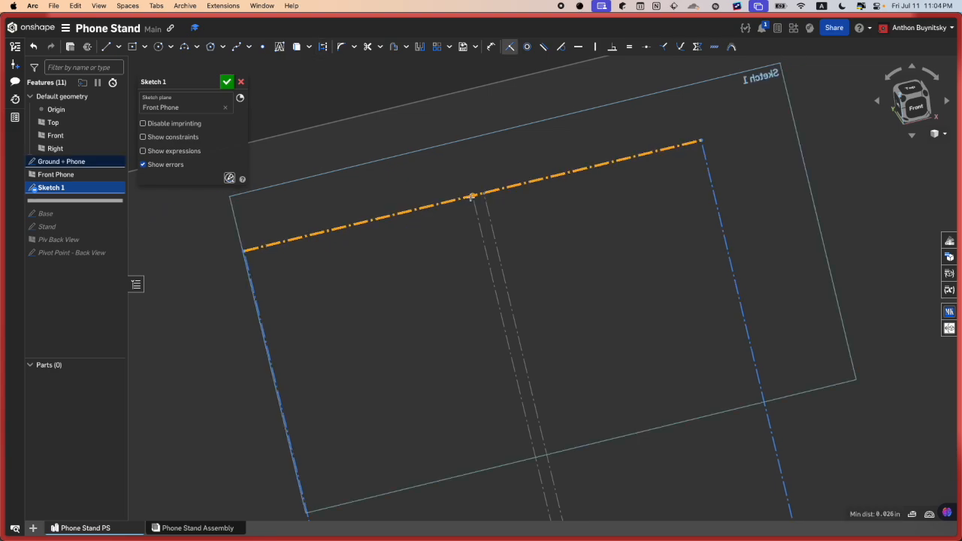
# Step: Examine how the rectangle's top and bottom edges line up with the ends of the phone outline
pyautogui.scroll(4, 467, 203)
pyautogui.scroll(-6, 462, 206)
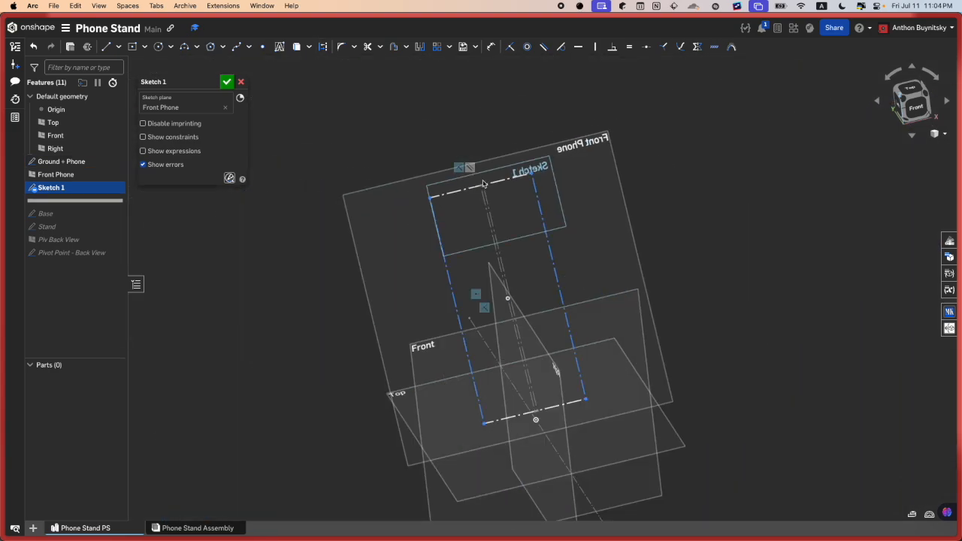
pyautogui.scroll(-4, 562, 227)
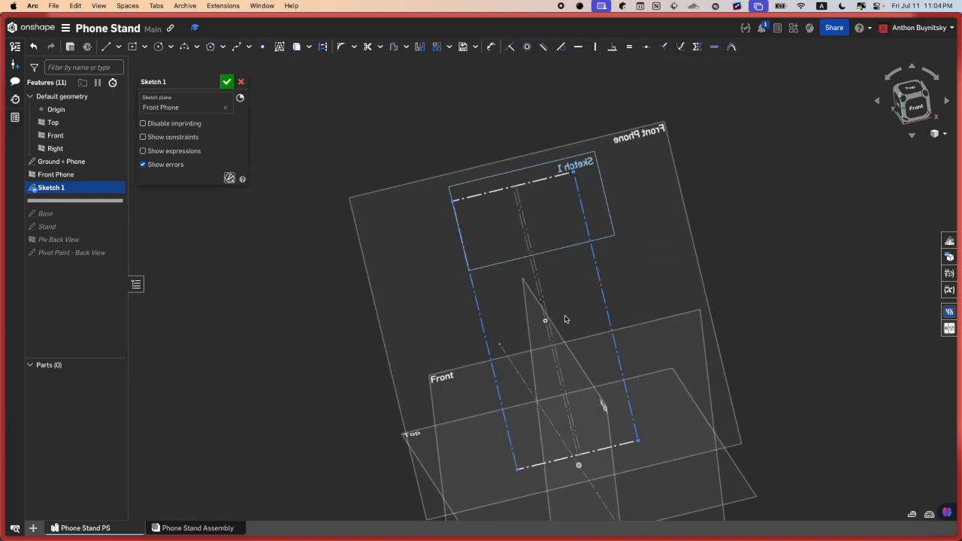
pyautogui.scroll(3, 565, 318)
pyautogui.press('d')
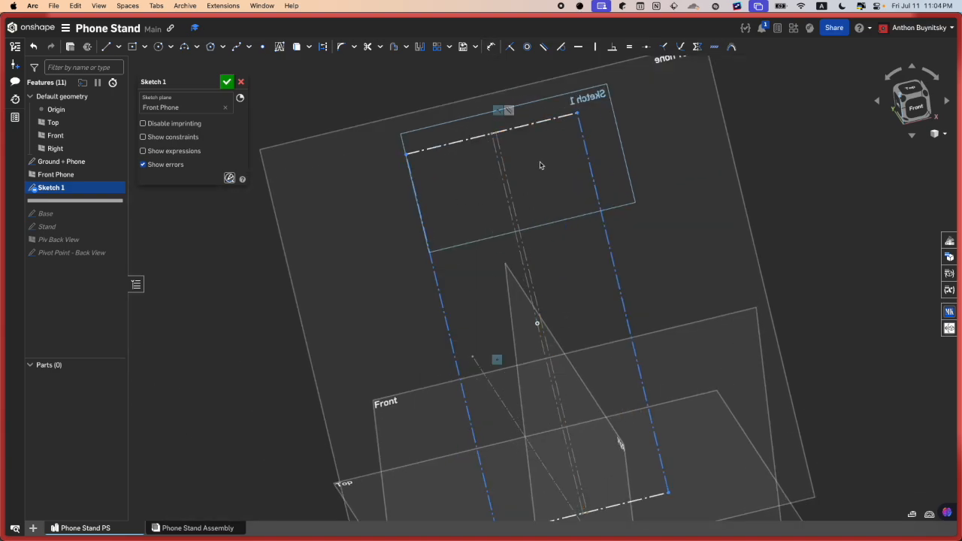
pyautogui.scroll(5, 556, 247)
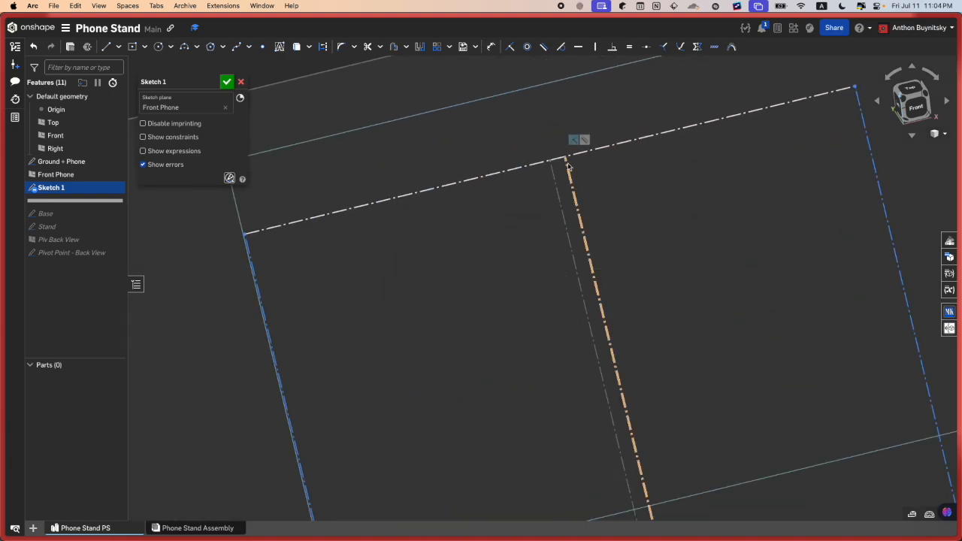
pyautogui.scroll(-5, 571, 150)
pyautogui.scroll(3, 605, 323)
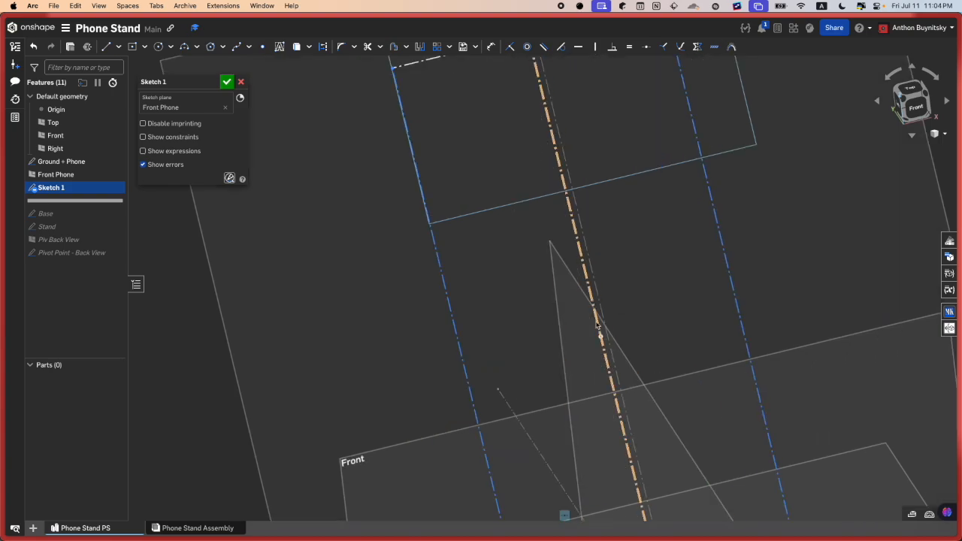
pyautogui.scroll(-2, 588, 308)
pyautogui.scroll(4, 540, 92)
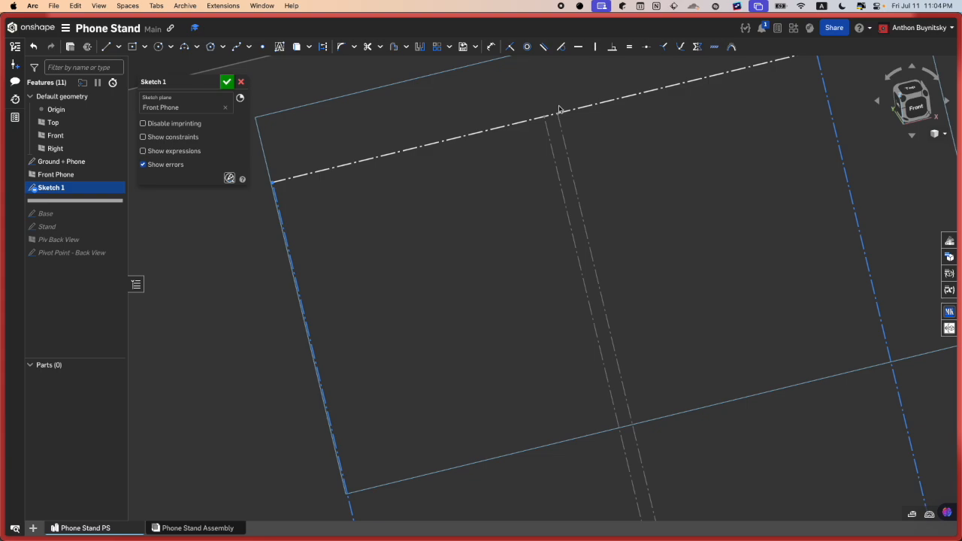
pyautogui.click(629, 96)
pyautogui.click(813, 173)
pyautogui.scroll(2, 549, 115)
pyautogui.scroll(-5, 537, 130)
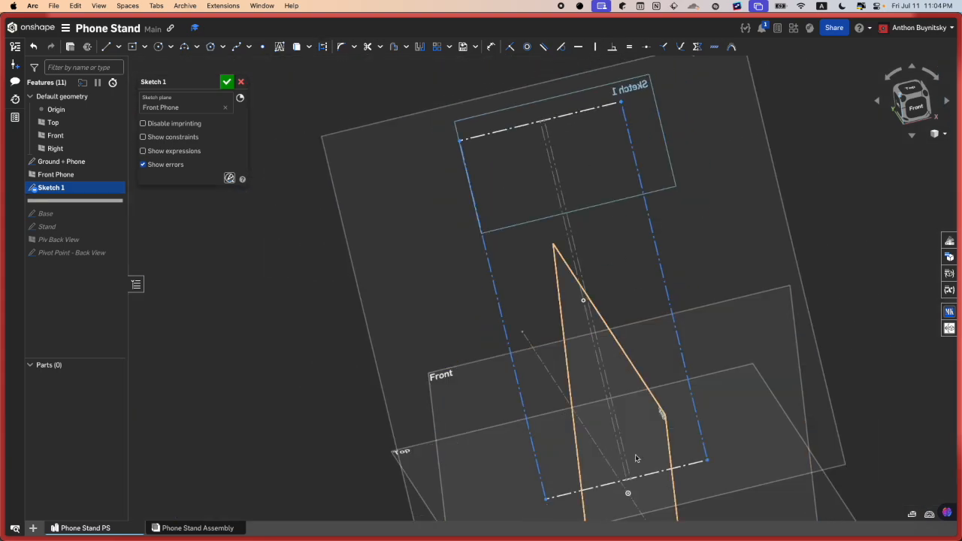
pyautogui.scroll(6, 635, 453)
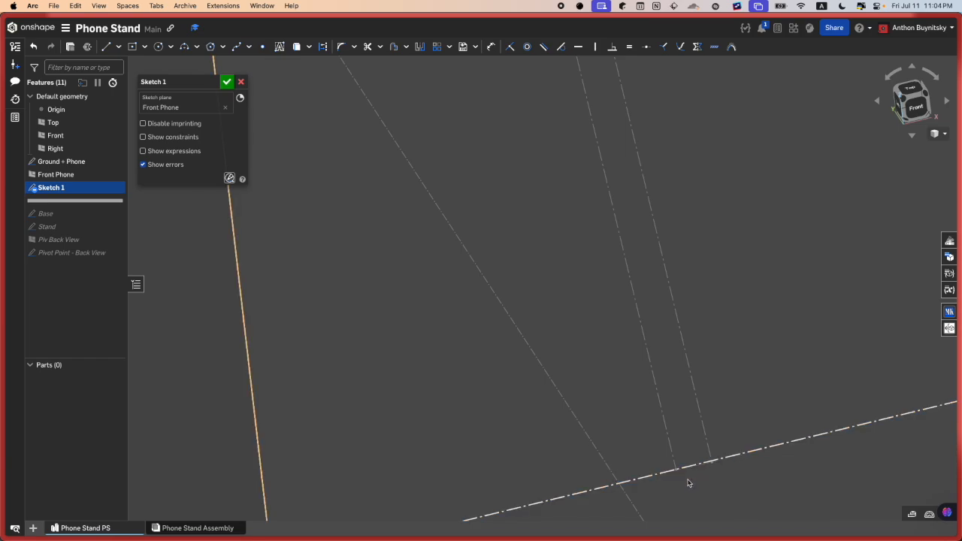
pyautogui.scroll(-2, 686, 485)
pyautogui.scroll(-5, 698, 412)
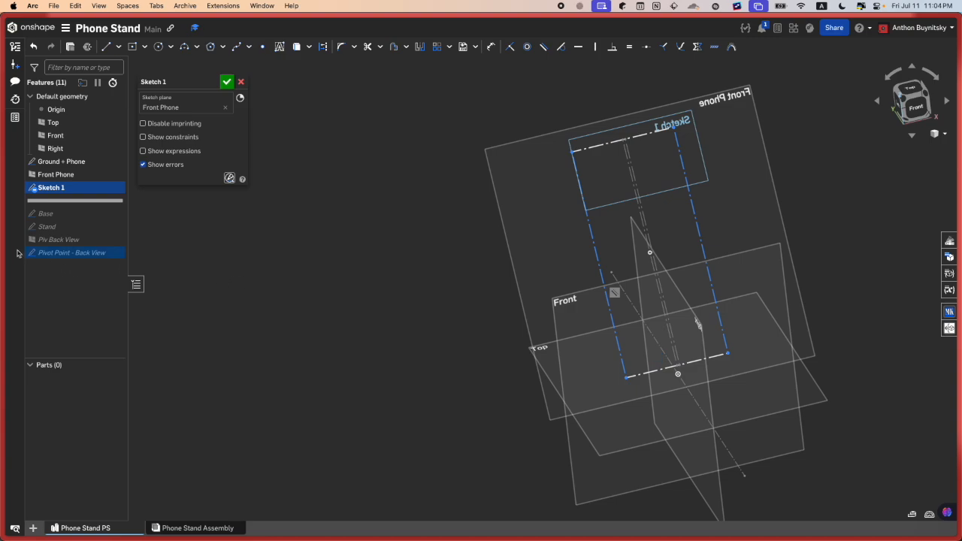
# Step: Look up the iPhone's width in the open "iphone dimensions" web search, and return to the Phone Stand document
pyautogui.moveTo(18, 237)
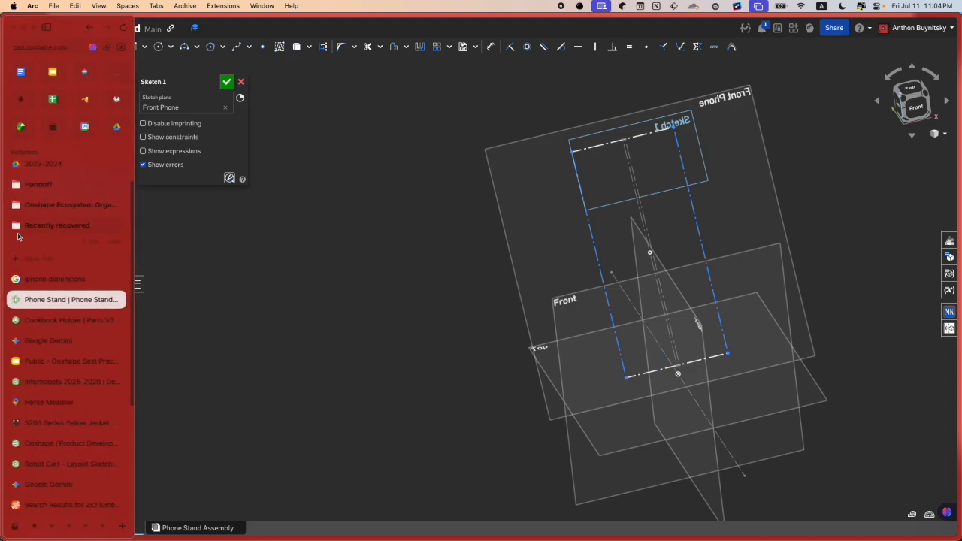
pyautogui.click(59, 285)
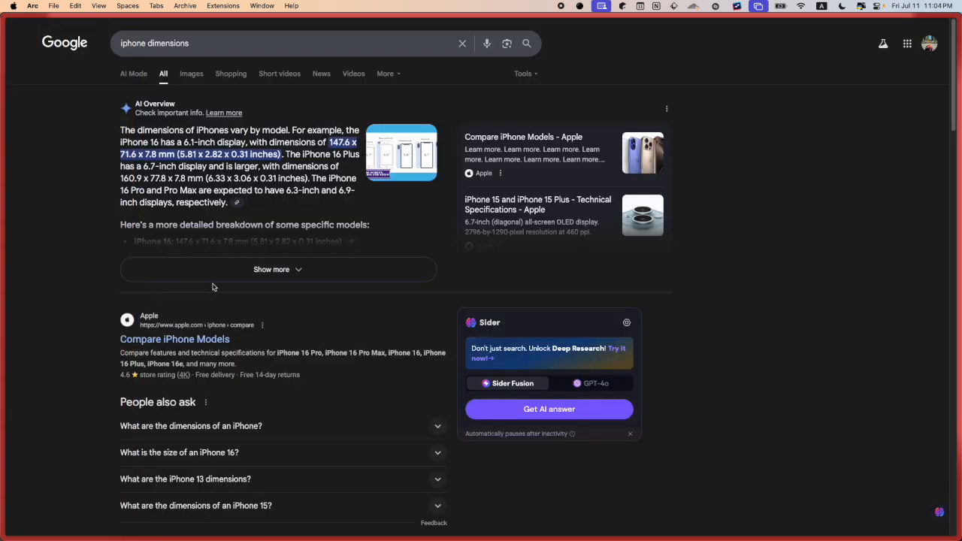
pyautogui.moveTo(4, 301)
pyautogui.click(34, 304)
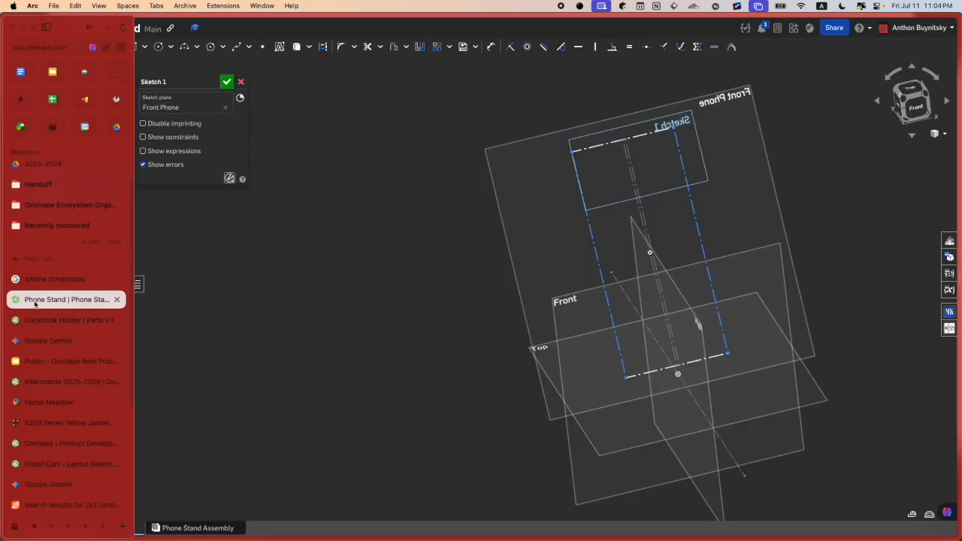
# Step: Dimension the rectangle's top edge and set its width to 71.6 mm
pyautogui.click(650, 134)
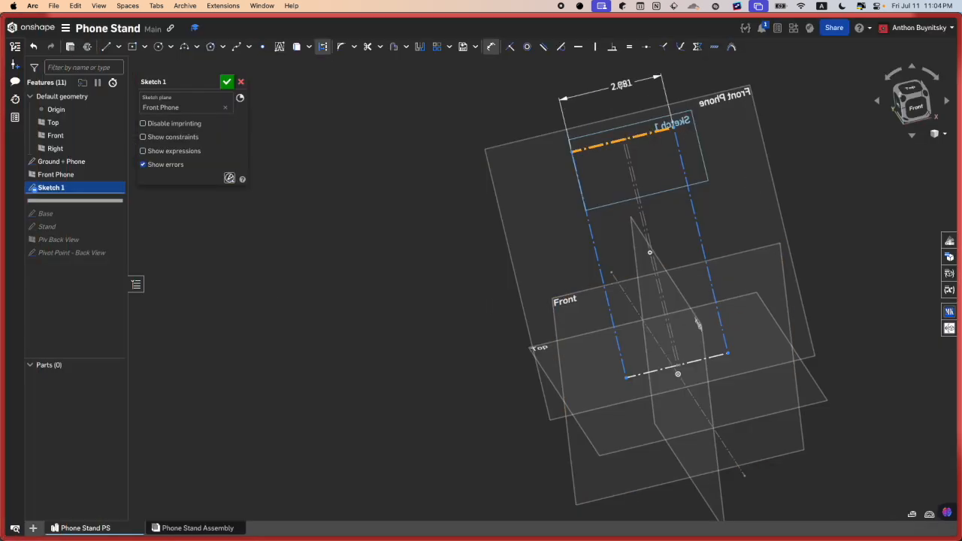
pyautogui.click(618, 85)
pyautogui.write('71.6')
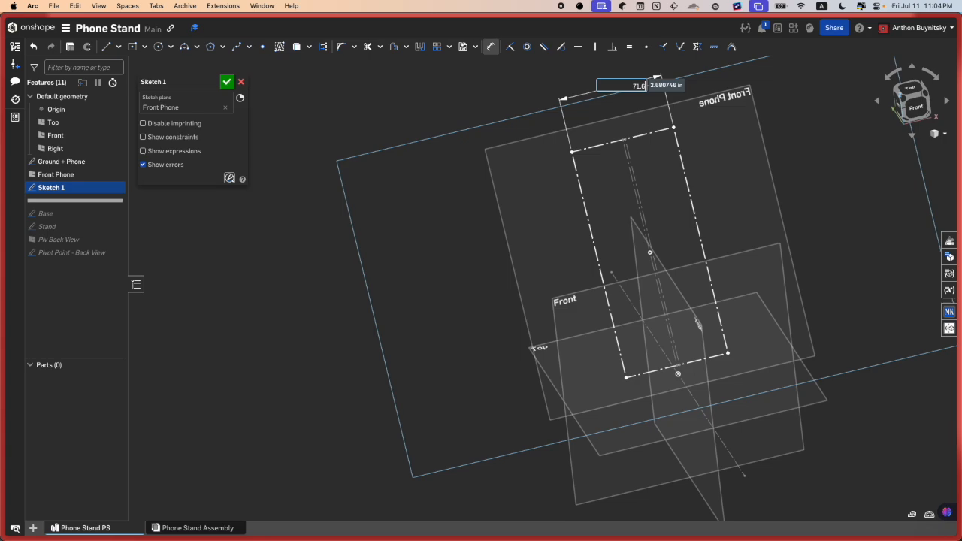
pyautogui.write('mm')
pyautogui.press('Return')
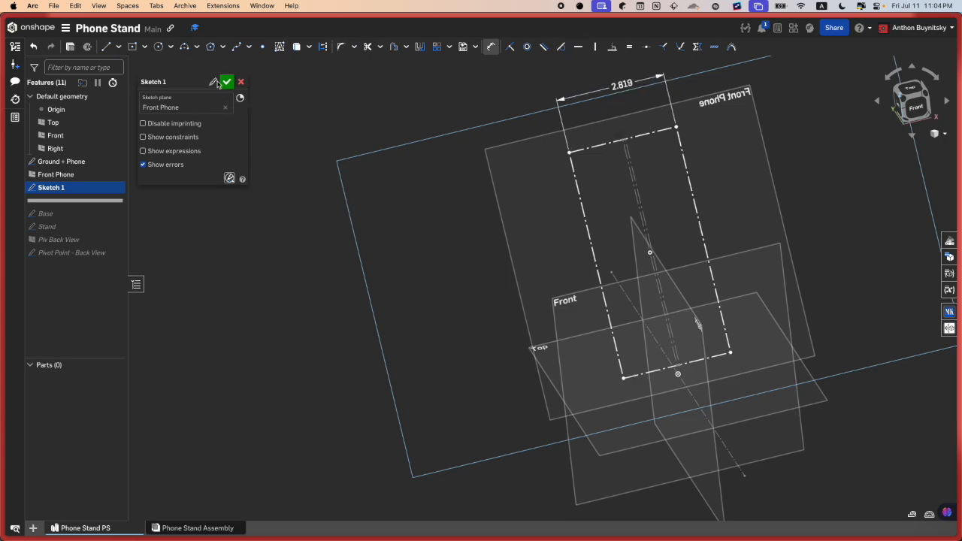
# Step: Name the sketch "Front Phone", accept it, and roll the feature history forward to the end
pyautogui.click(215, 82)
pyautogui.write('Front Phone')
pyautogui.press('Return')
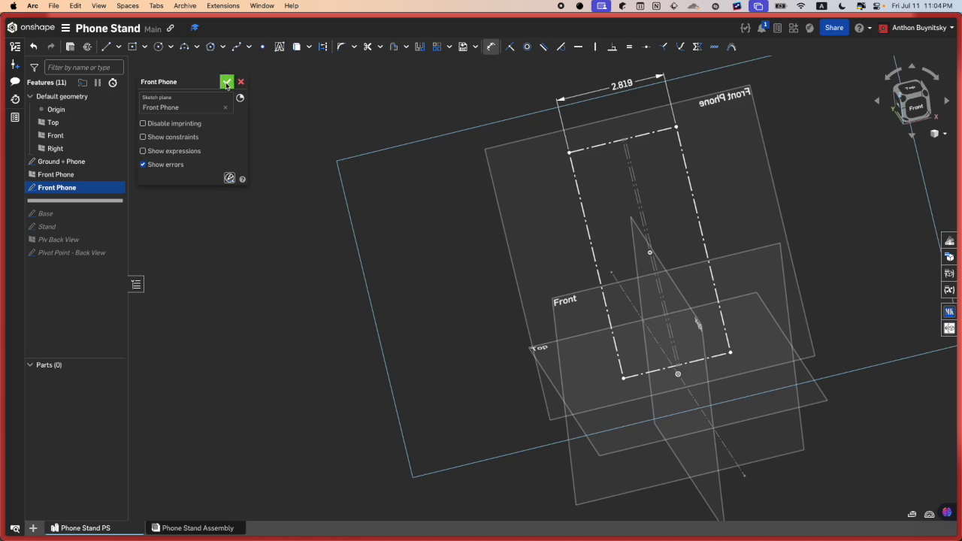
pyautogui.click(226, 82)
pyautogui.moveTo(64, 201); pyautogui.dragTo(79, 254)
# Step: Group the Ground + Phone sketch and the Front Phone plane and sketch in a folder named "Phone + Ground Layout"
pyautogui.click(80, 164)
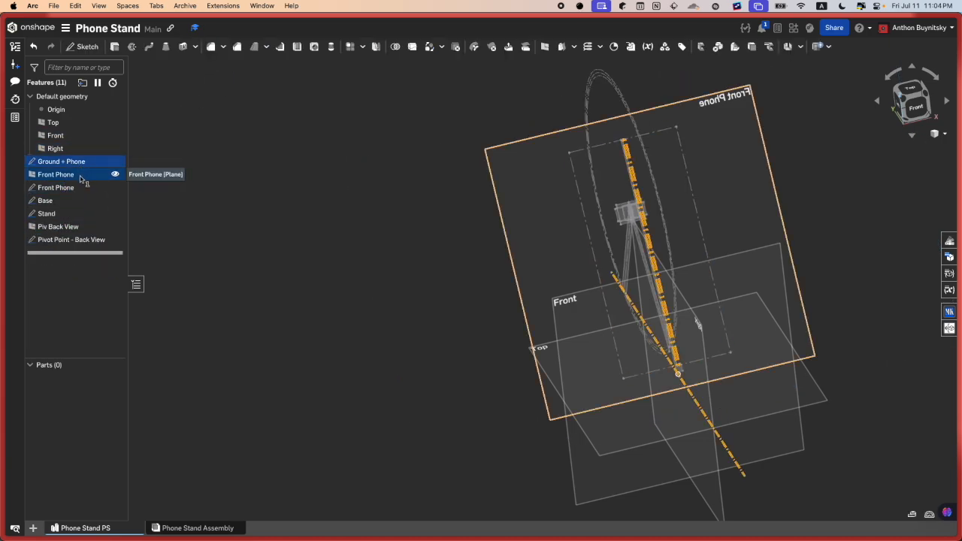
pyautogui.keyDown('shift'); pyautogui.click(80, 187); pyautogui.keyUp('shift')
pyautogui.rightClick(83, 184)
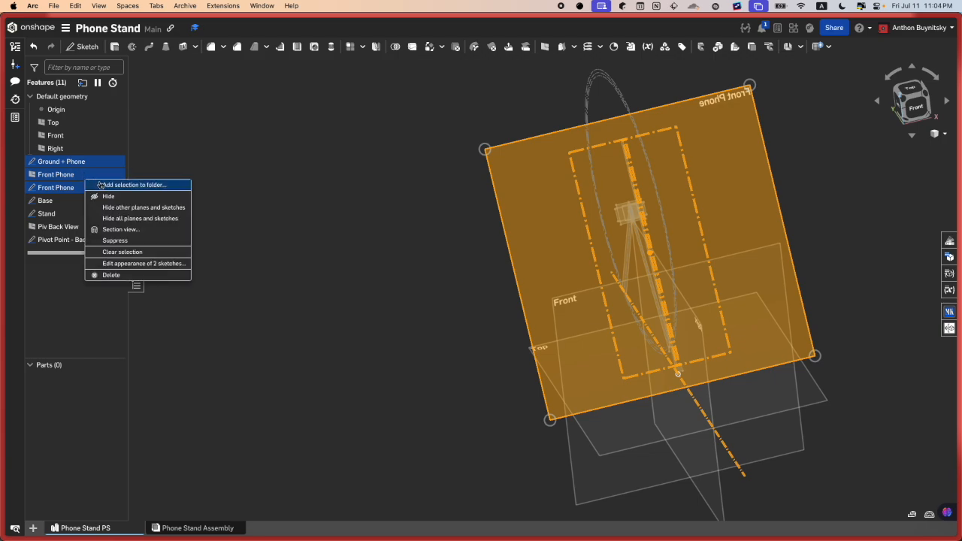
pyautogui.click(101, 185)
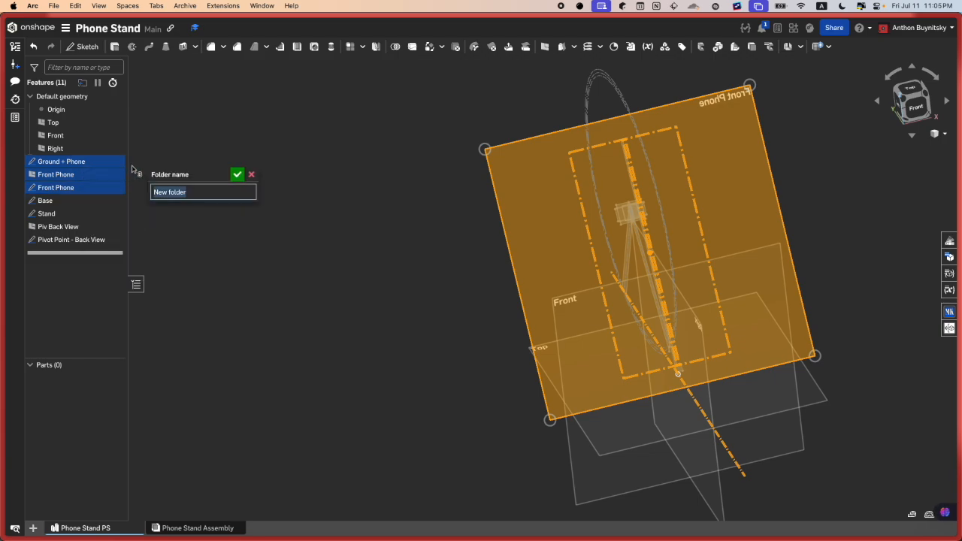
pyautogui.write('Phone + Ground La')
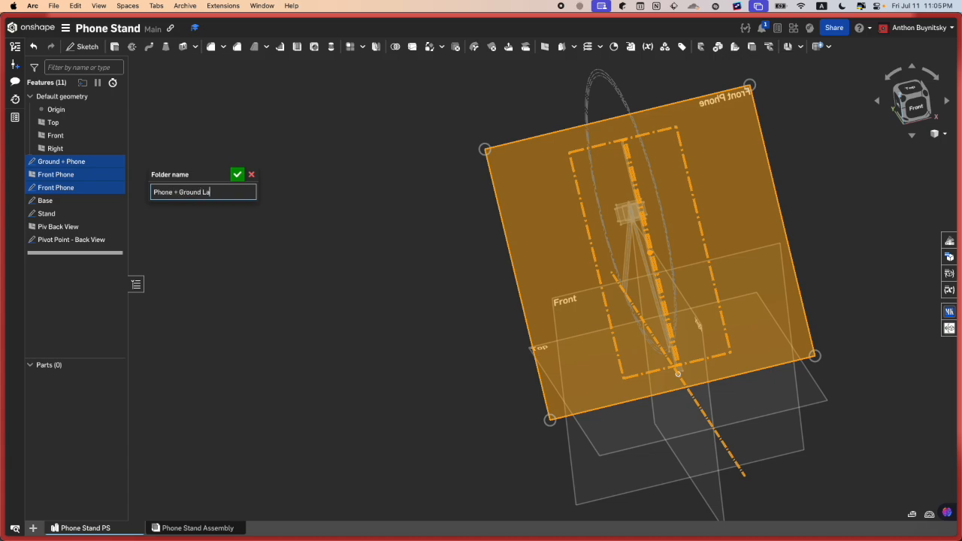
pyautogui.write('yout')
pyautogui.press('Return')
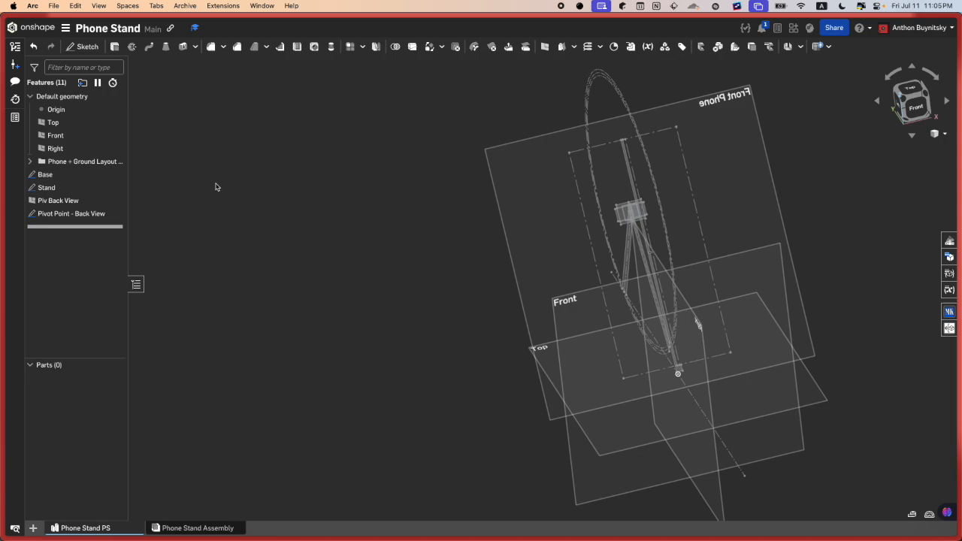
pyautogui.scroll(3, 666, 230)
pyautogui.moveTo(661, 234); pyautogui.dragTo(752, 188, button='right')
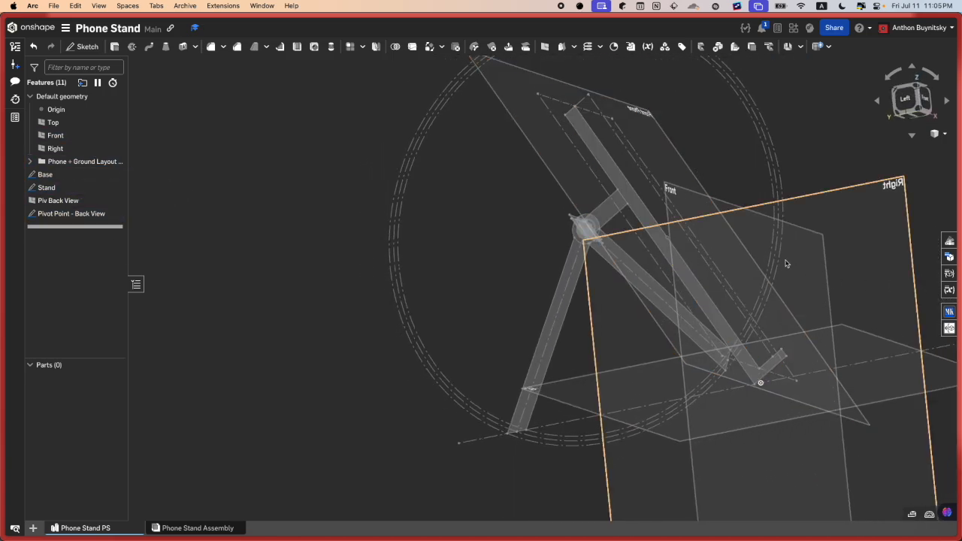
pyautogui.moveTo(785, 263); pyautogui.dragTo(749, 279, button='right')
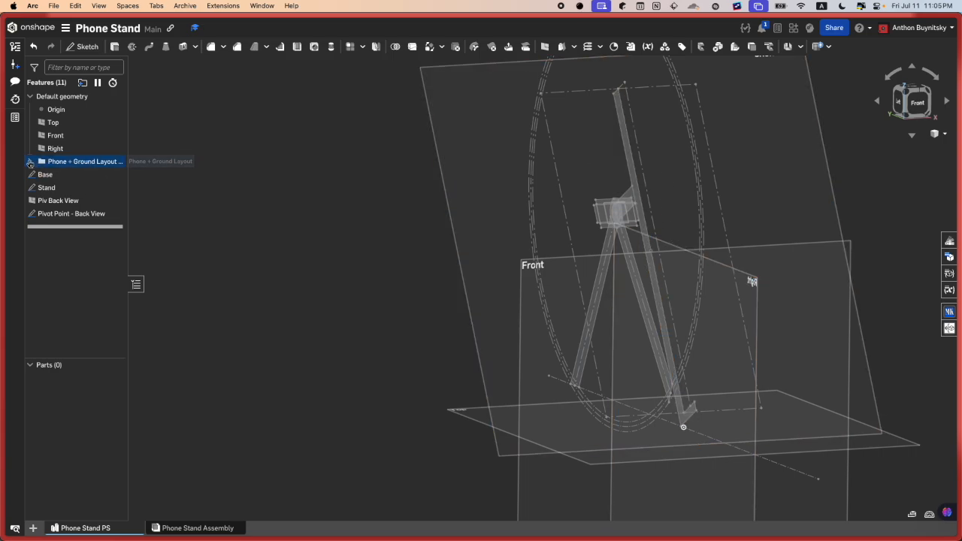
pyautogui.scroll(4, 732, 172)
pyautogui.scroll(-7, 557, 253)
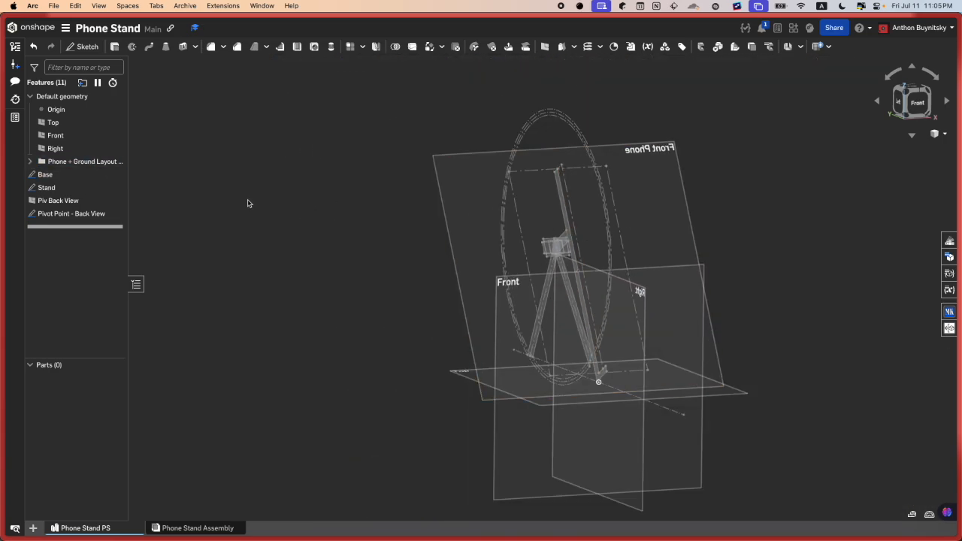
# Step: Start a sketch on the Front Phone plane and name it "Front Stand"
pyautogui.click(30, 162)
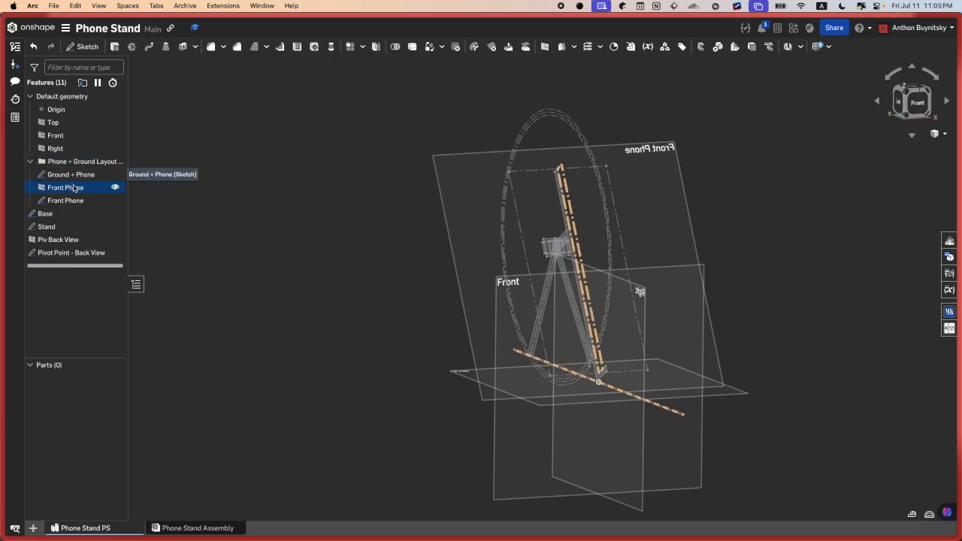
pyautogui.hotkey('shift', 's')
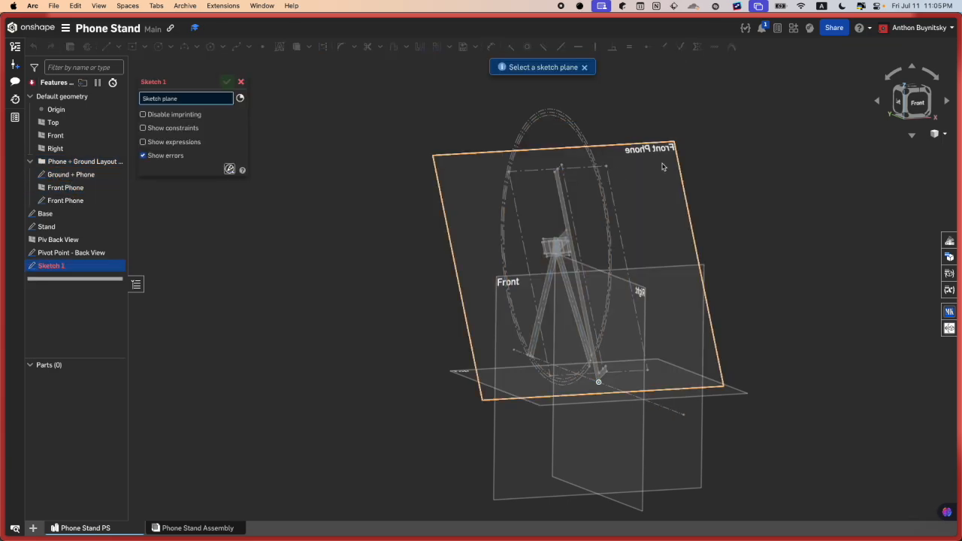
pyautogui.click(662, 165)
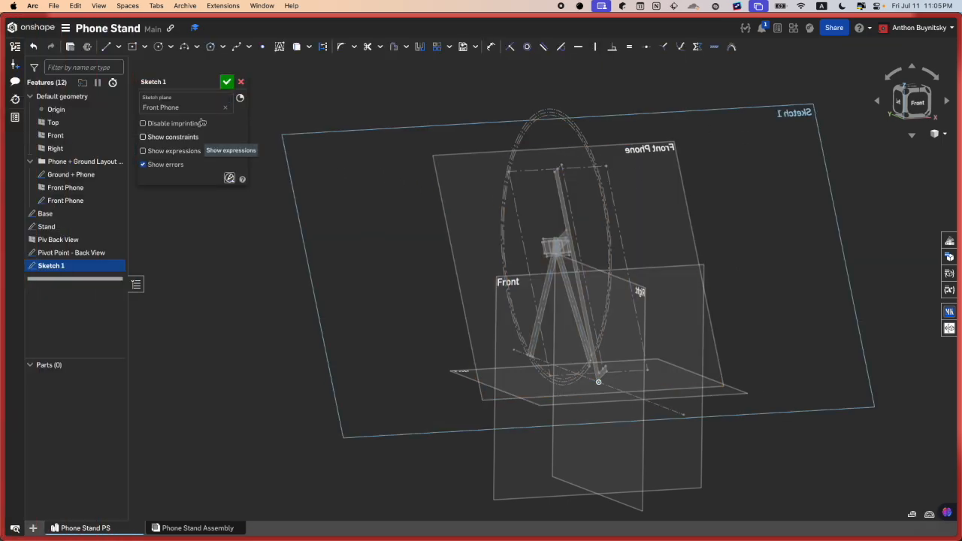
pyautogui.scroll(3, 545, 161)
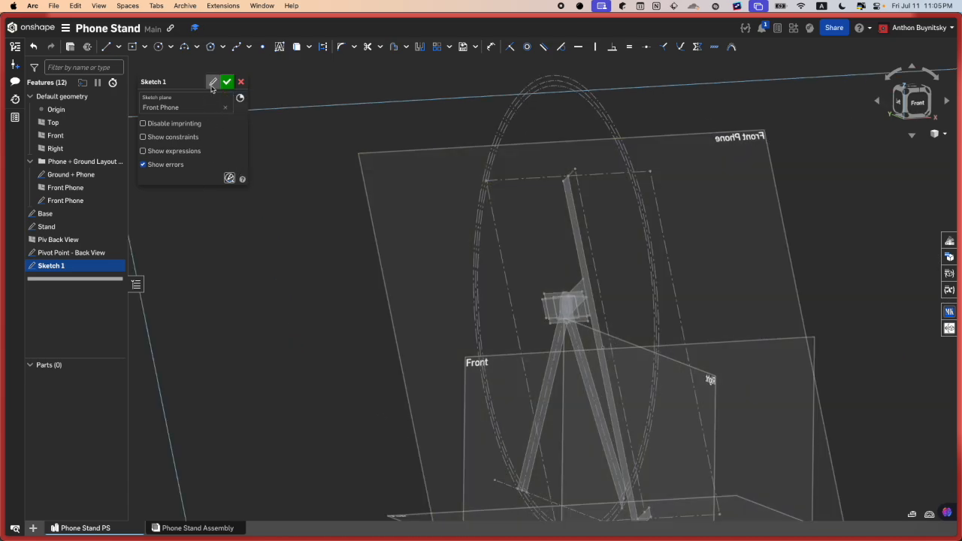
pyautogui.click(213, 82)
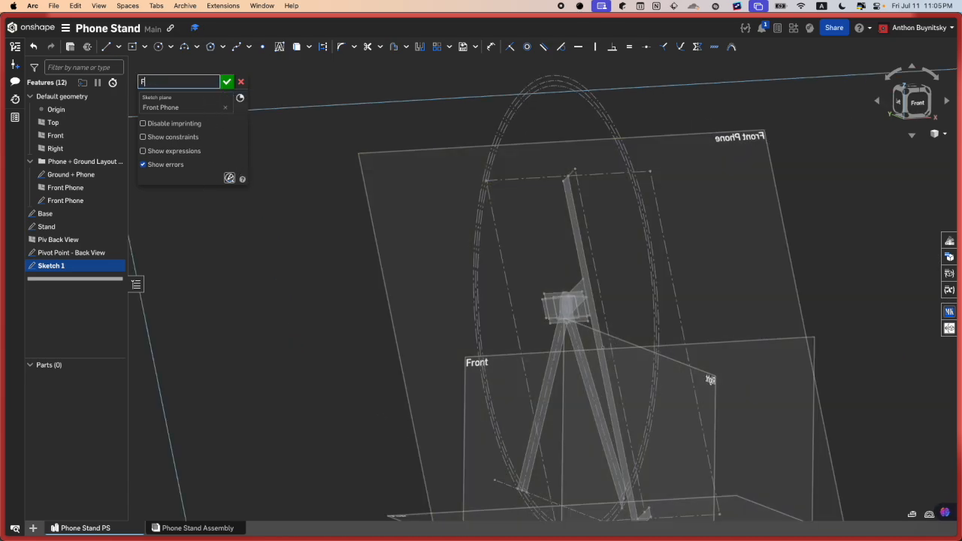
pyautogui.write('Front Stand')
pyautogui.press('Return')
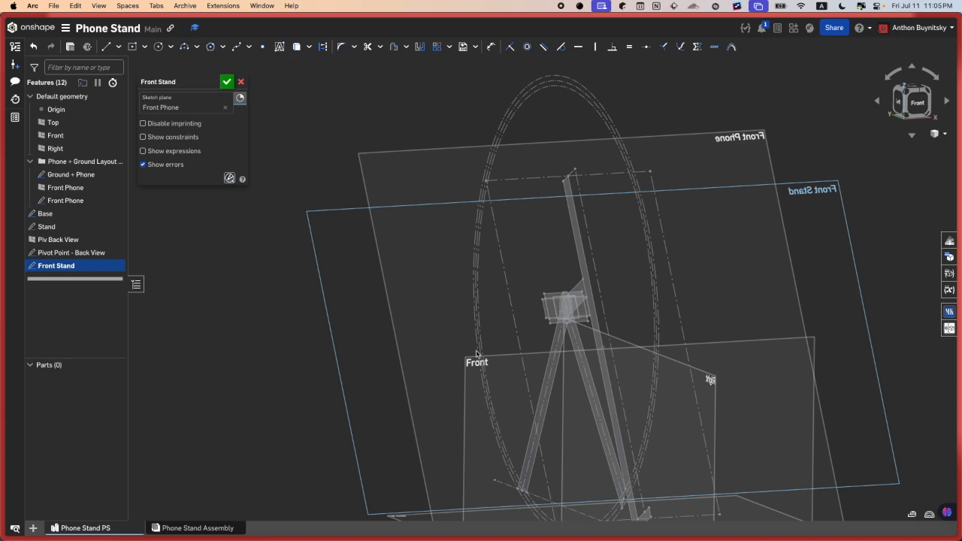
# Step: Sketch a center-point rectangle around the phone's front outline, level with its top and bottom edges and slightly wider at the sides
pyautogui.scroll(-3, 434, 333)
pyautogui.scroll(2, 517, 376)
pyautogui.moveTo(516, 376)
pyautogui.mouseDown(button='right')
pyautogui.moveTo(507, 386)
pyautogui.moveTo(514, 393)
pyautogui.mouseUp(button='right')
pyautogui.press('r')
pyautogui.press('Escape')
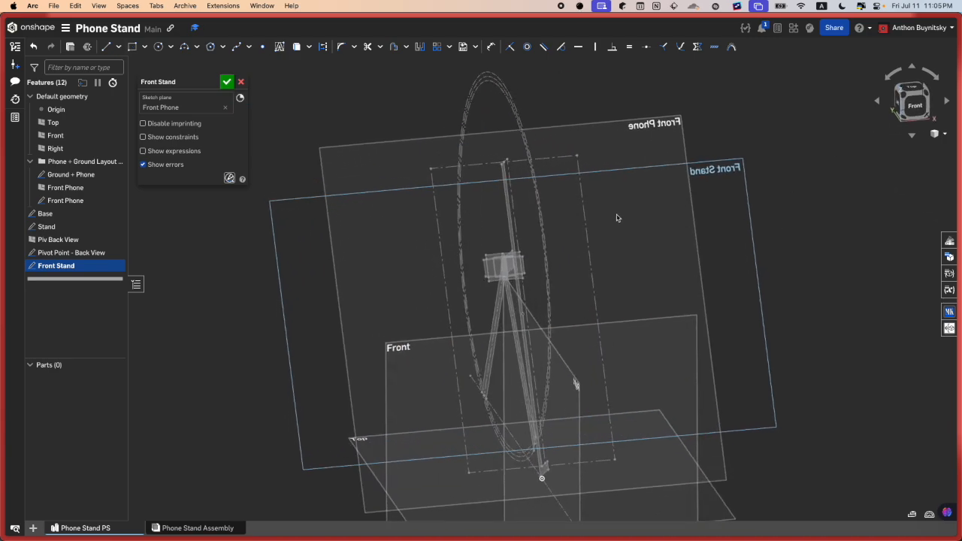
pyautogui.moveTo(616, 218); pyautogui.dragTo(605, 224, button='right')
pyautogui.moveTo(609, 226); pyautogui.dragTo(522, 414, button='right')
pyautogui.scroll(5, 522, 414)
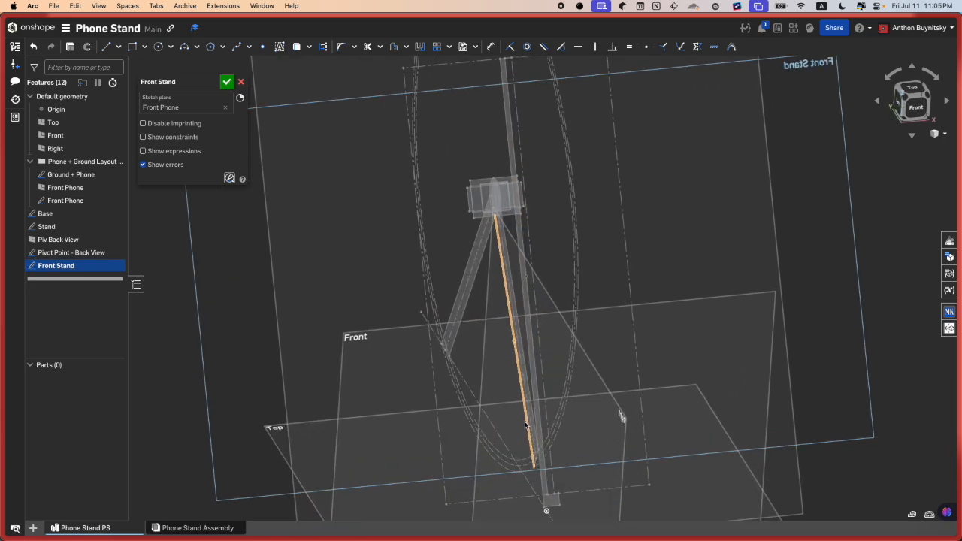
pyautogui.press('r')
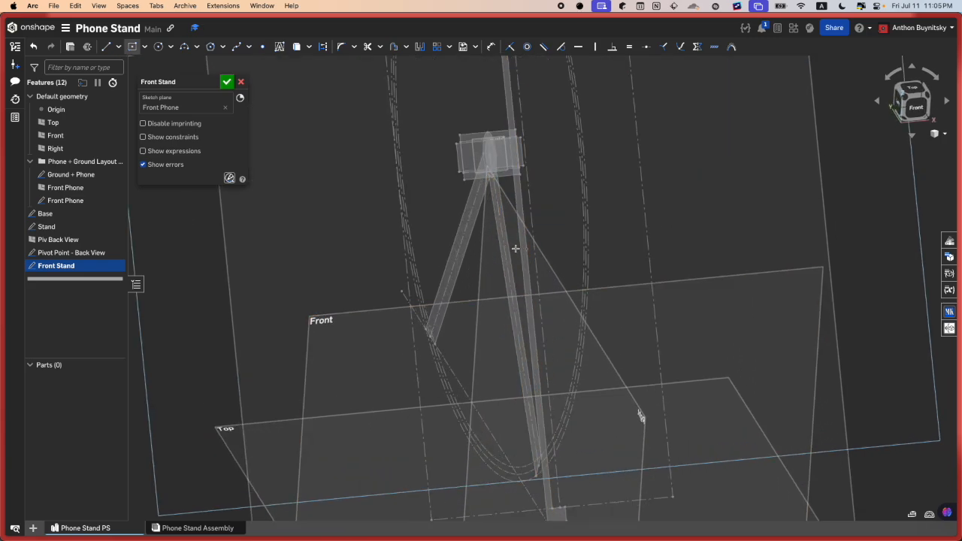
pyautogui.scroll(-5, 667, 161)
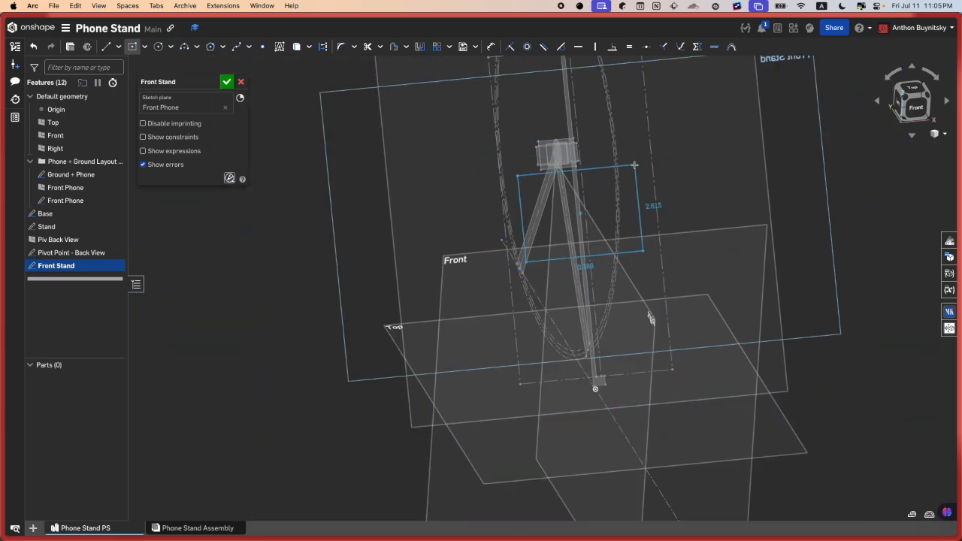
pyautogui.scroll(-1, 636, 165)
pyautogui.moveTo(635, 165); pyautogui.dragTo(605, 232, button='middle')
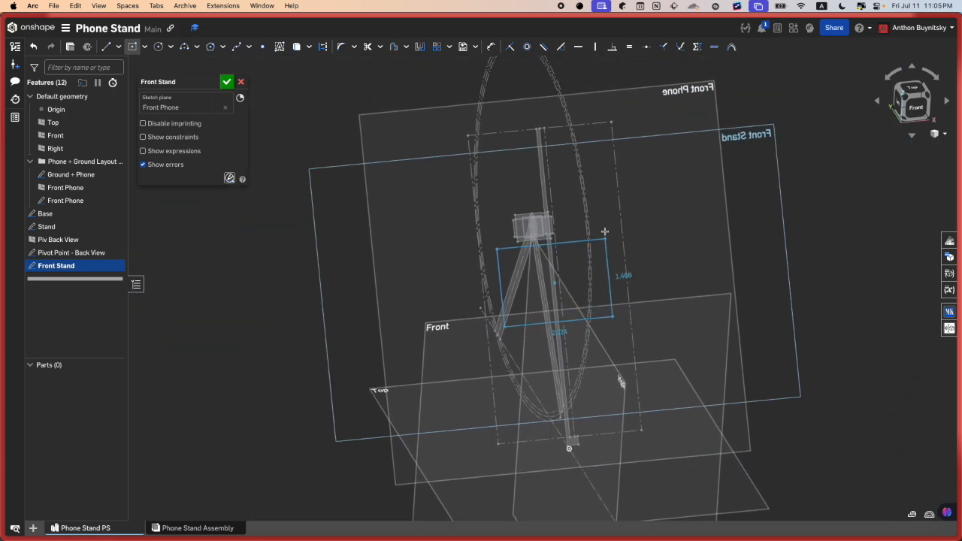
pyautogui.click(639, 121)
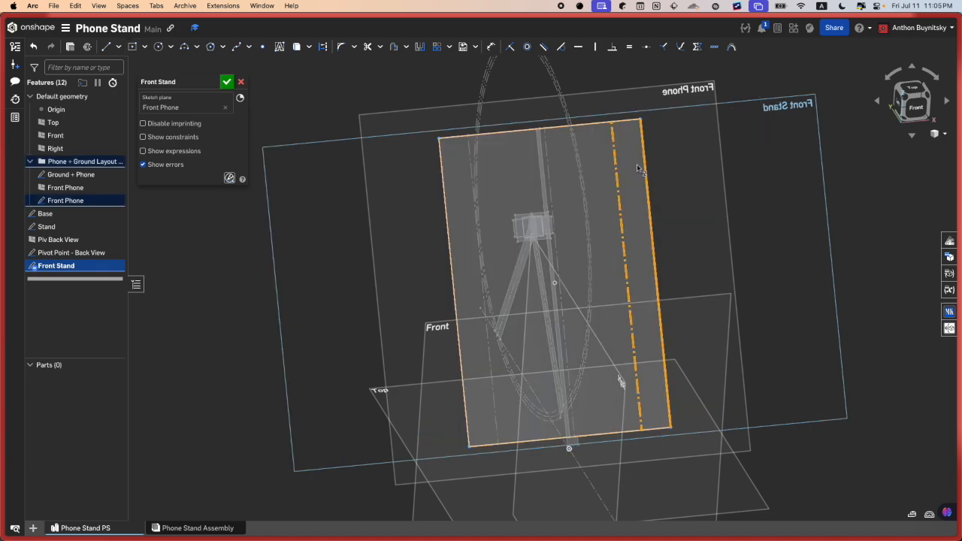
# Step: Dimension the gap between the rectangle's long edge and the phone outline's side line as 0.25 in
pyautogui.press('d')
pyautogui.click(644, 171)
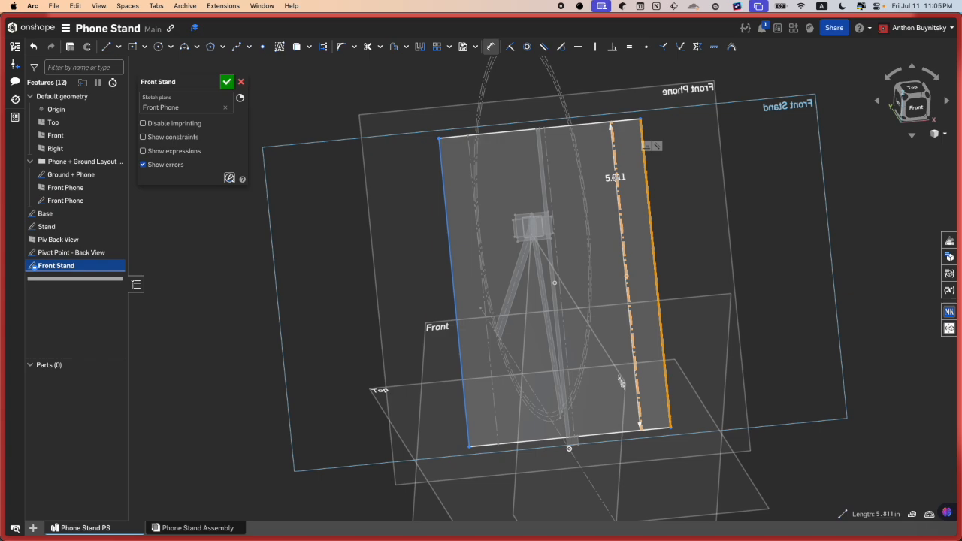
pyautogui.click(617, 175)
pyautogui.click(633, 165)
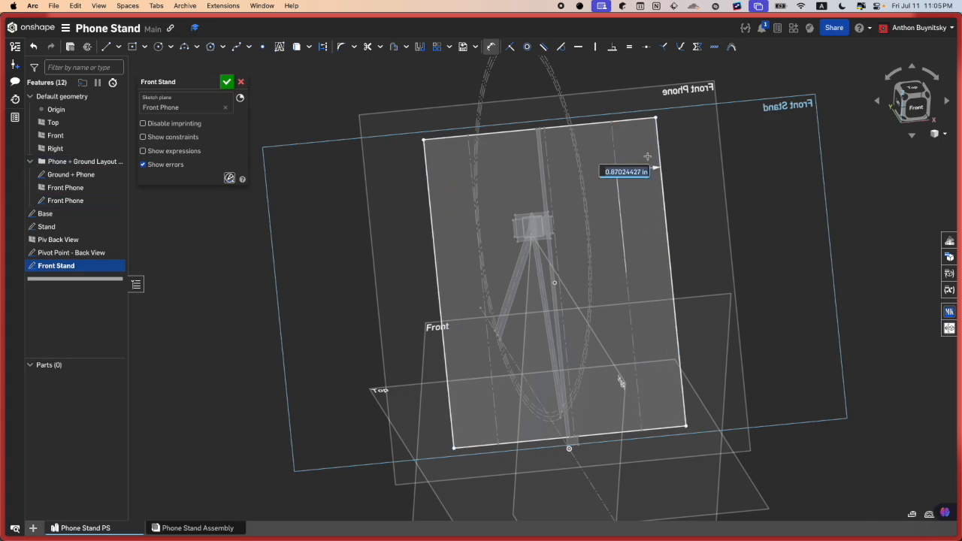
pyautogui.write('0.25')
pyautogui.press('Return')
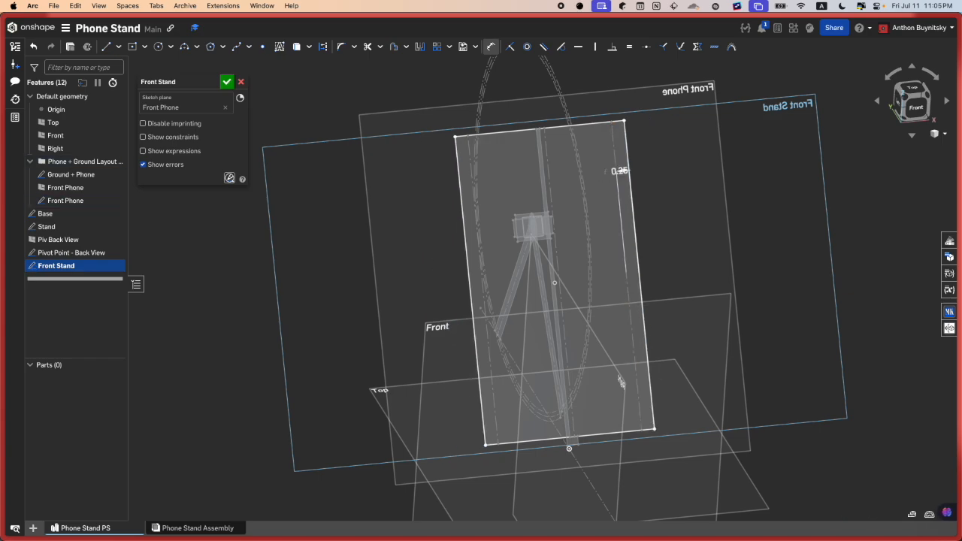
# Step: Draw a short vertical construction line from the rectangle's bottom edge down to the underside of the stand's lip profile
pyautogui.scroll(2, 616, 194)
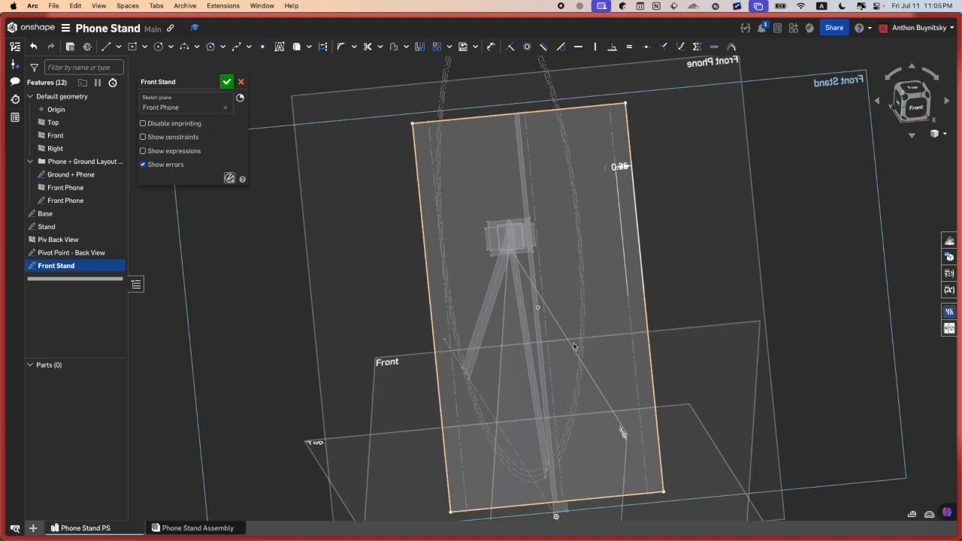
pyautogui.moveTo(573, 344); pyautogui.dragTo(563, 205, button='middle')
pyautogui.scroll(5, 534, 377)
pyautogui.moveTo(533, 377)
pyautogui.mouseDown(button='right')
pyautogui.moveTo(593, 363)
pyautogui.moveTo(596, 382)
pyautogui.mouseUp(button='right')
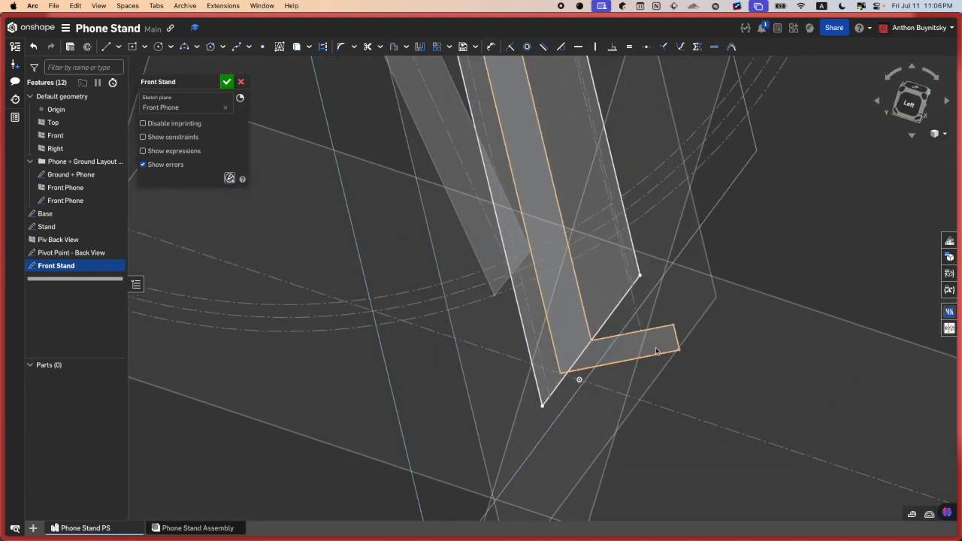
pyautogui.moveTo(636, 332)
pyautogui.mouseDown(button='right')
pyautogui.moveTo(656, 341)
pyautogui.moveTo(584, 343)
pyautogui.moveTo(608, 350)
pyautogui.moveTo(635, 334)
pyautogui.moveTo(626, 335)
pyautogui.mouseUp(button='right')
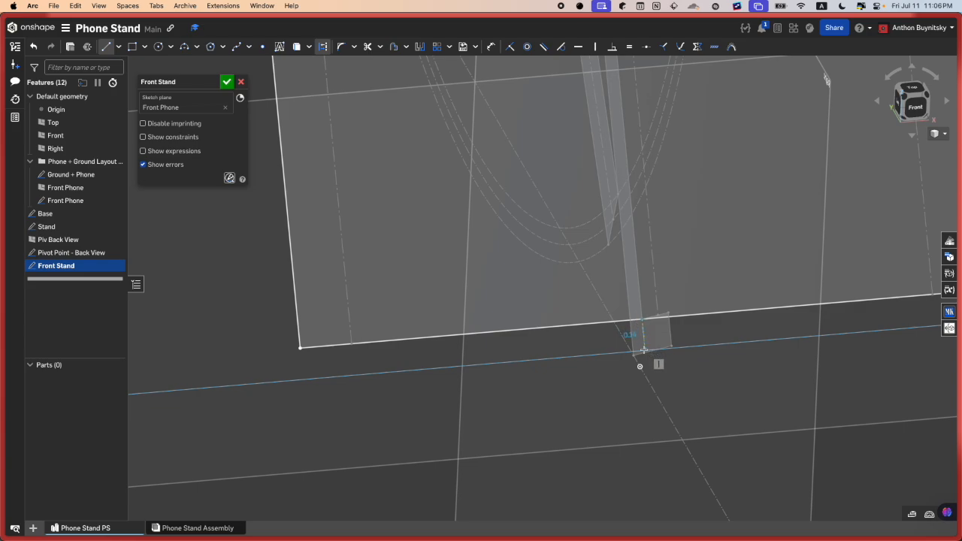
pyautogui.click(646, 347)
pyautogui.press('Escape')
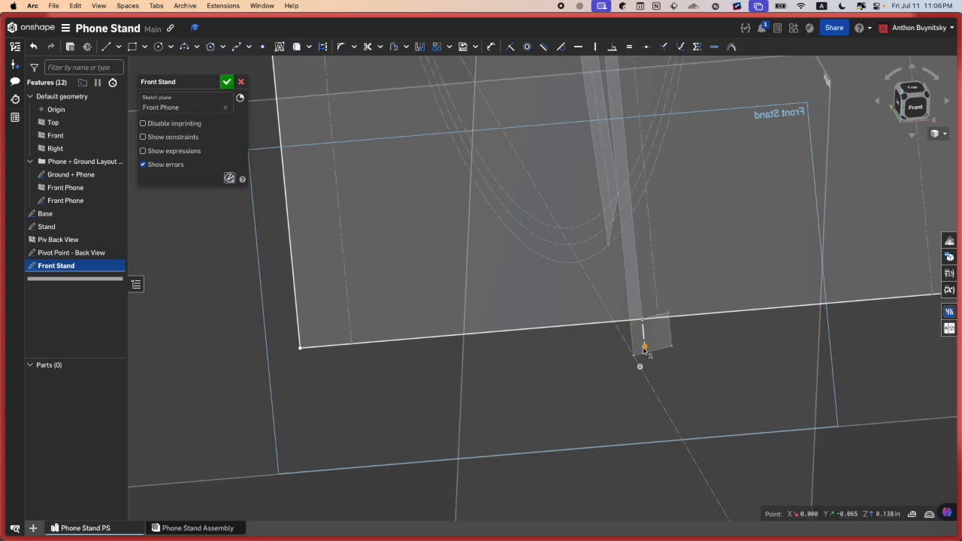
pyautogui.scroll(5, 643, 353)
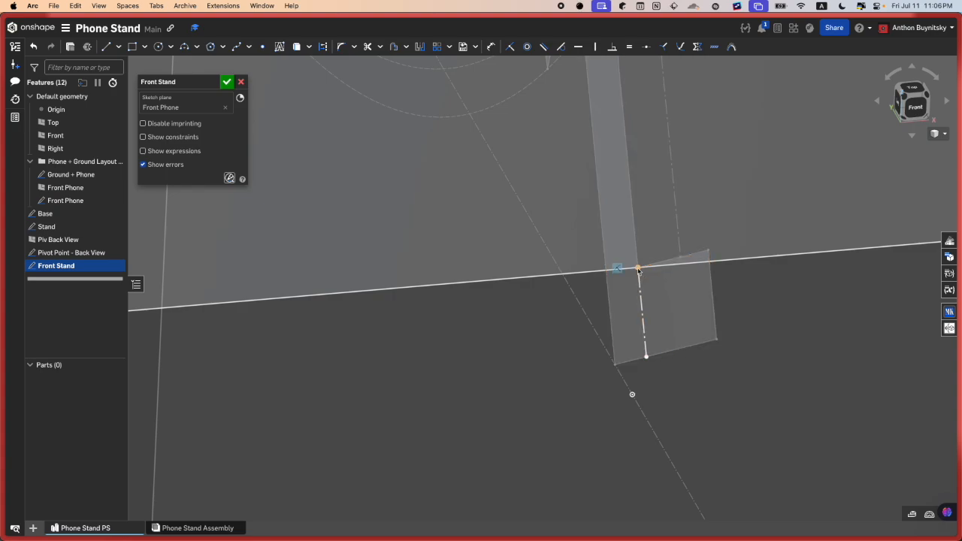
pyautogui.scroll(-3, 640, 368)
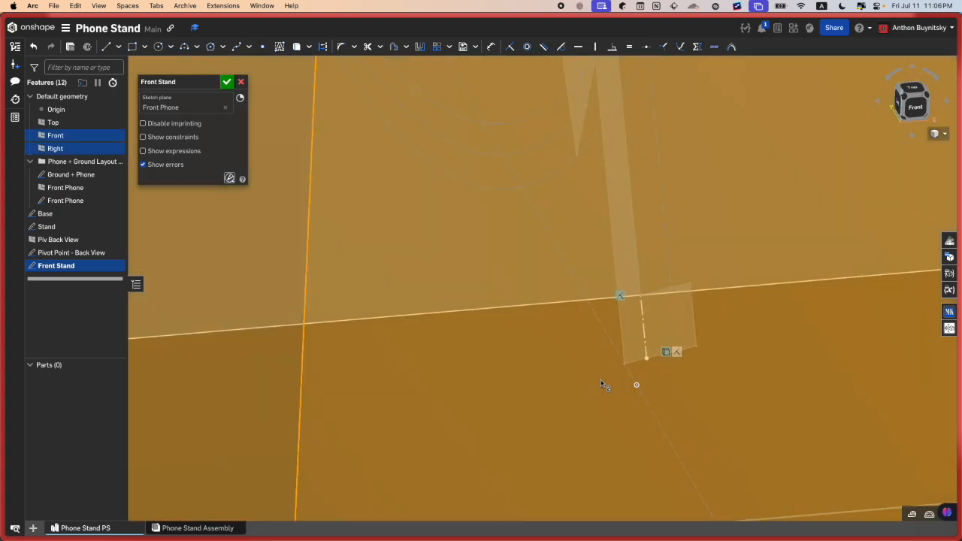
pyautogui.scroll(-3, 603, 382)
# Step: Sketch a thin full-width rectangle below the large one, reaching down to the construction line's end, and accept the sketch
pyautogui.press('g')
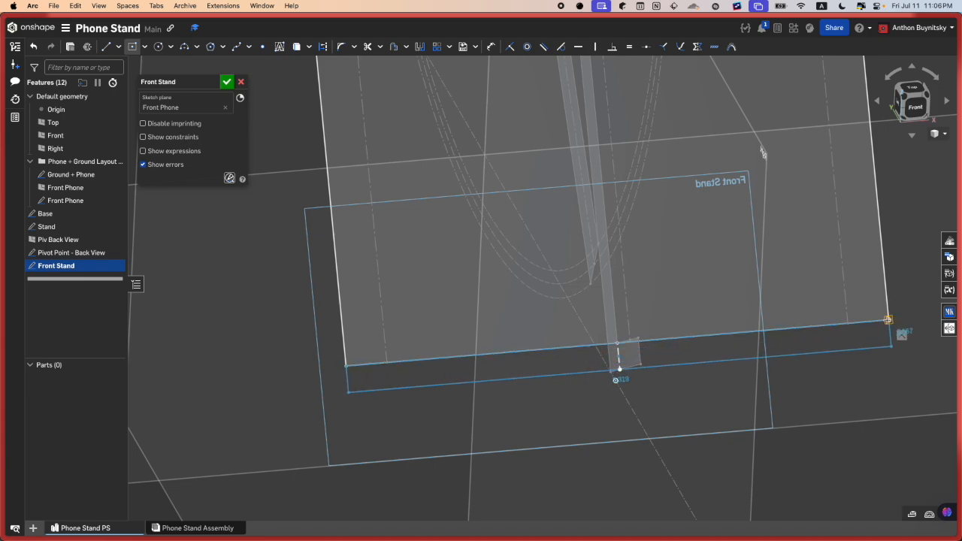
pyautogui.click(888, 320)
pyautogui.scroll(-5, 516, 409)
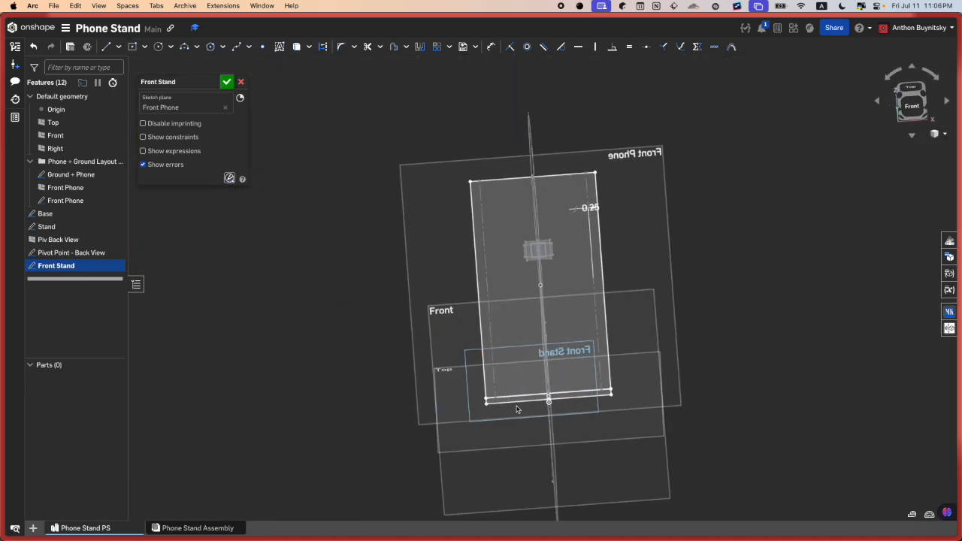
pyautogui.moveTo(517, 410)
pyautogui.mouseDown(button='right')
pyautogui.moveTo(504, 304)
pyautogui.moveTo(638, 208)
pyautogui.mouseUp(button='right')
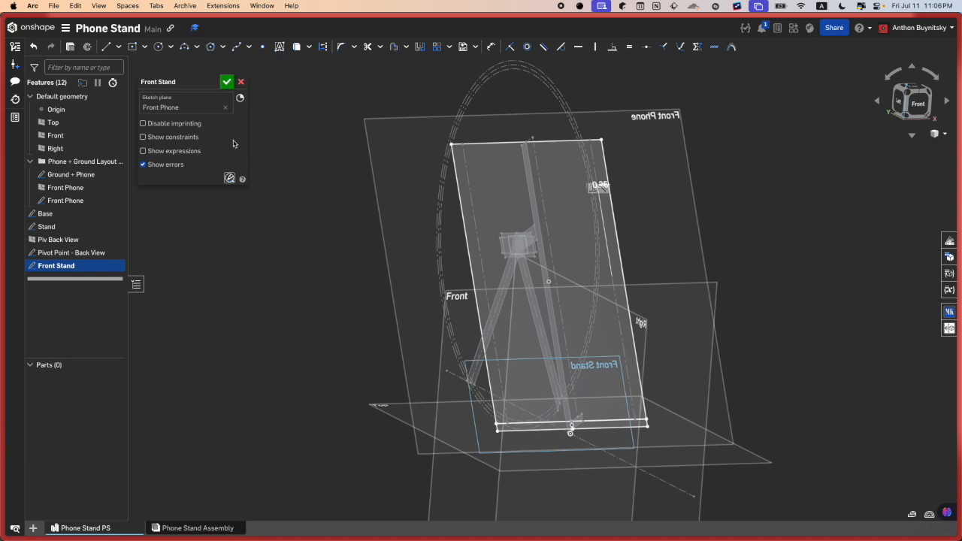
pyautogui.click(227, 81)
# Step: Create a line-angle plane through the centerline of the Stand sketch's rear leg, with the angle set to 90 deg
pyautogui.scroll(4, 588, 184)
pyautogui.moveTo(588, 184)
pyautogui.mouseDown(button='right')
pyautogui.moveTo(635, 173)
pyautogui.moveTo(687, 179)
pyautogui.moveTo(614, 179)
pyautogui.moveTo(575, 198)
pyautogui.moveTo(646, 185)
pyautogui.moveTo(636, 197)
pyautogui.mouseUp(button='right')
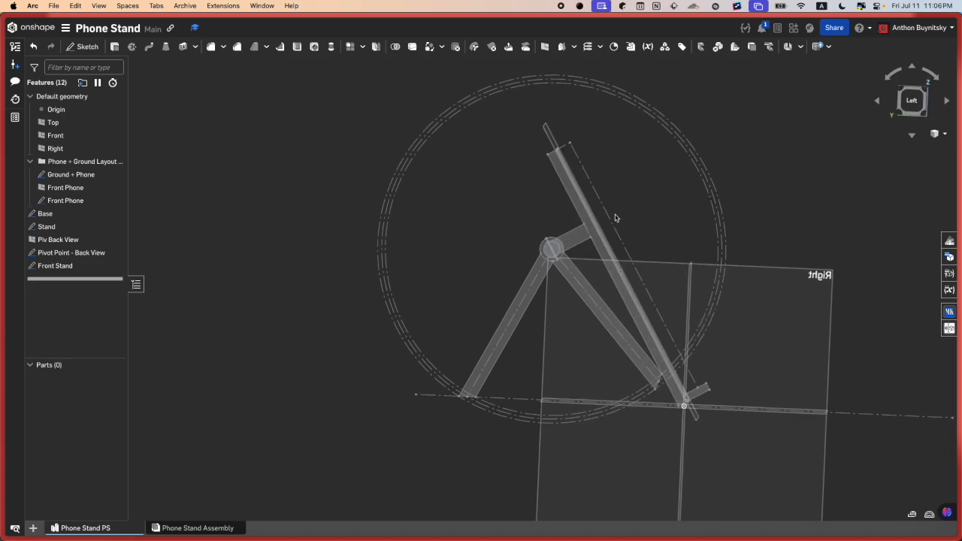
pyautogui.scroll(4, 509, 296)
pyautogui.moveTo(535, 359); pyautogui.dragTo(535, 303, button='right')
pyautogui.scroll(3, 497, 306)
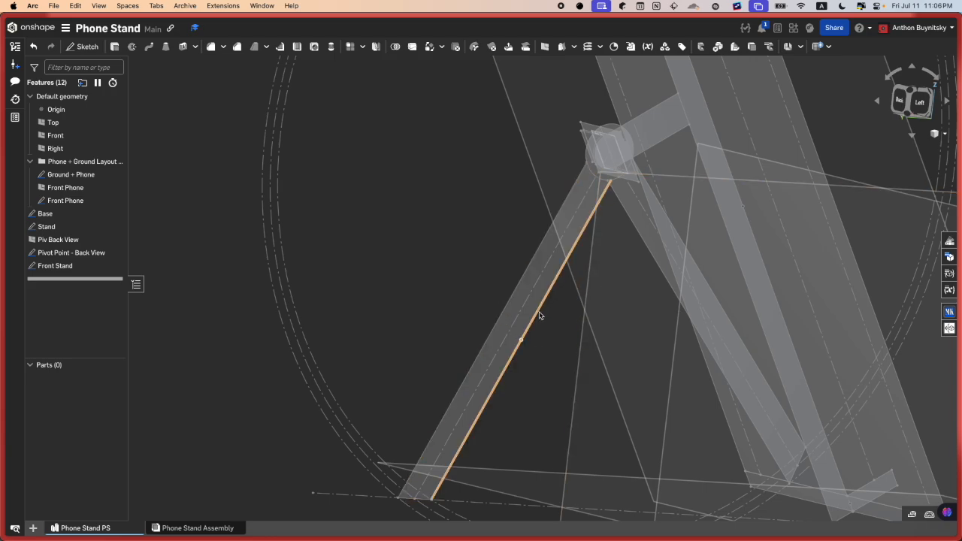
pyautogui.click(529, 288)
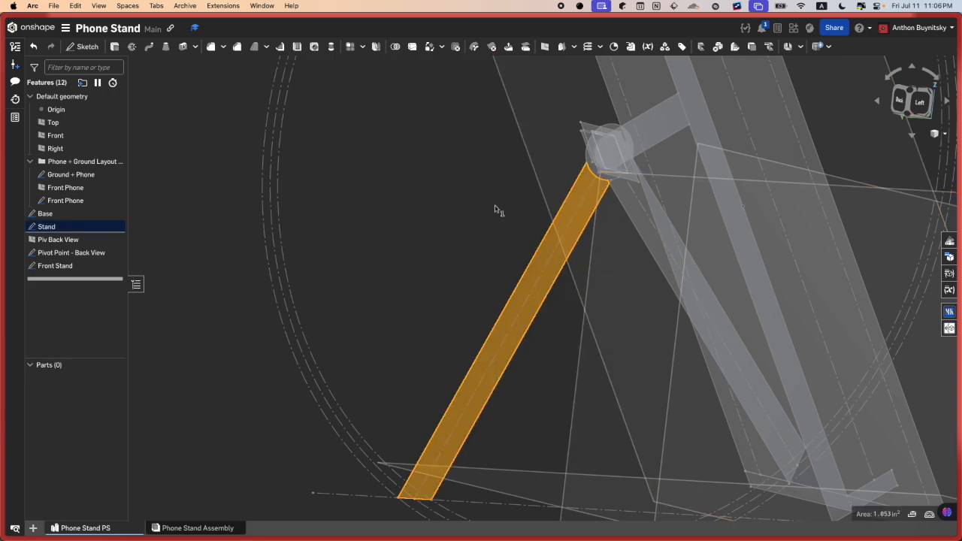
pyautogui.press('space')
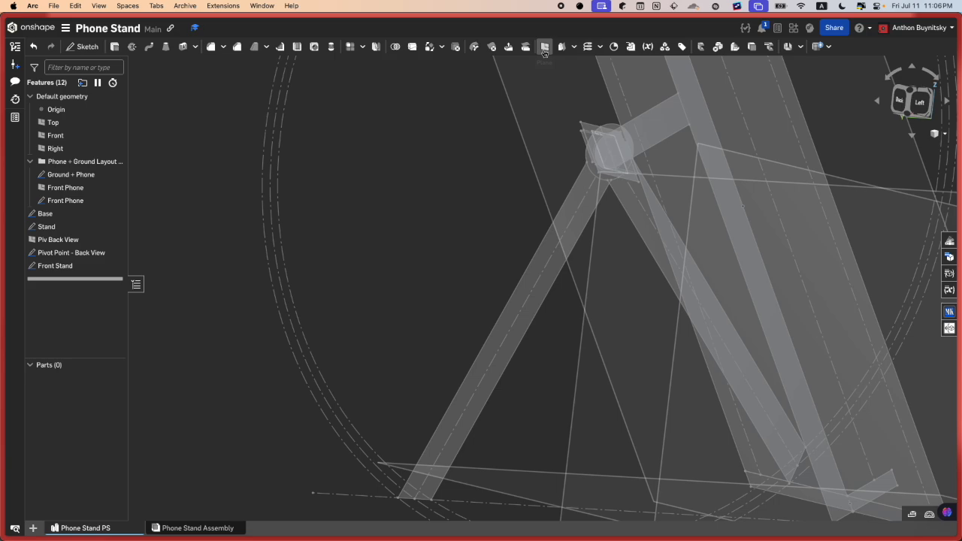
pyautogui.click(544, 48)
pyautogui.click(519, 307)
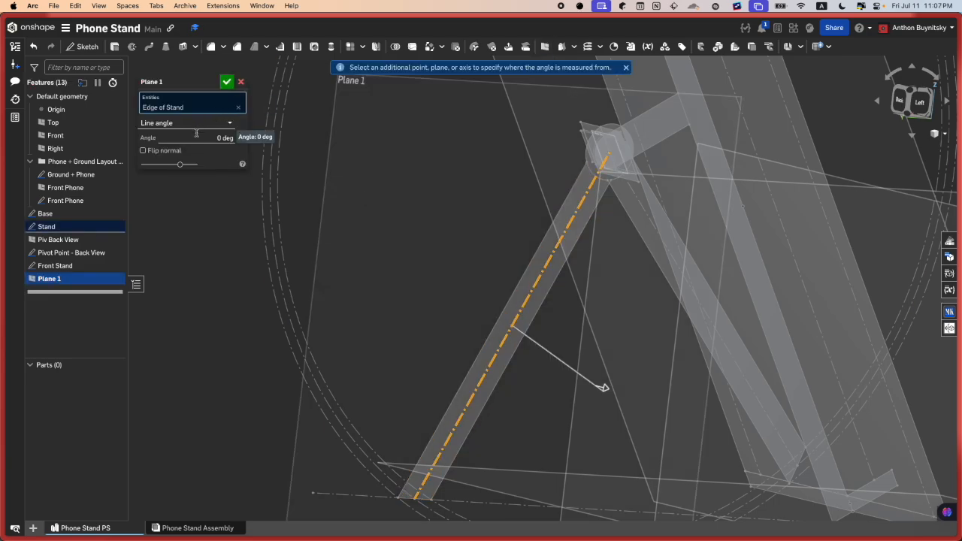
pyautogui.write('90')
pyautogui.press('Return')
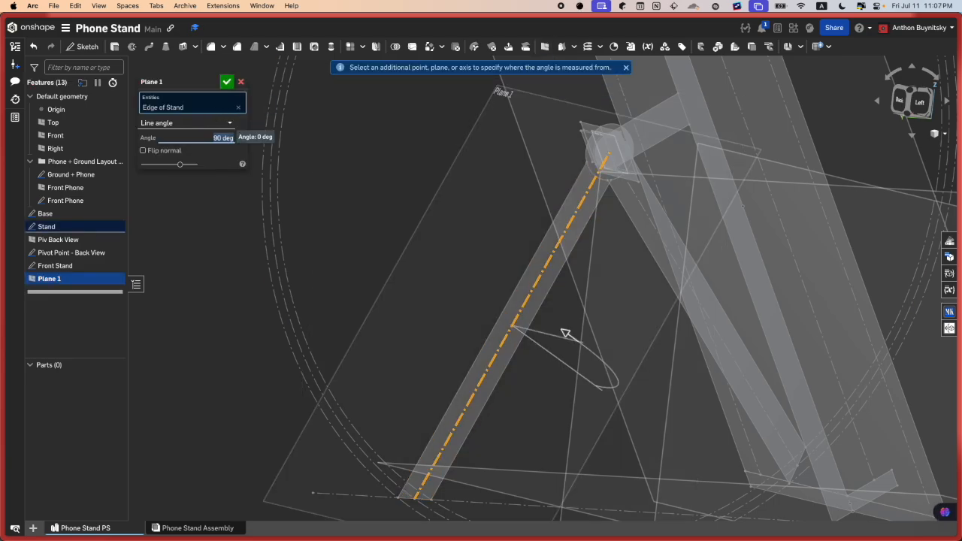
pyautogui.click(226, 81)
pyautogui.press('n')
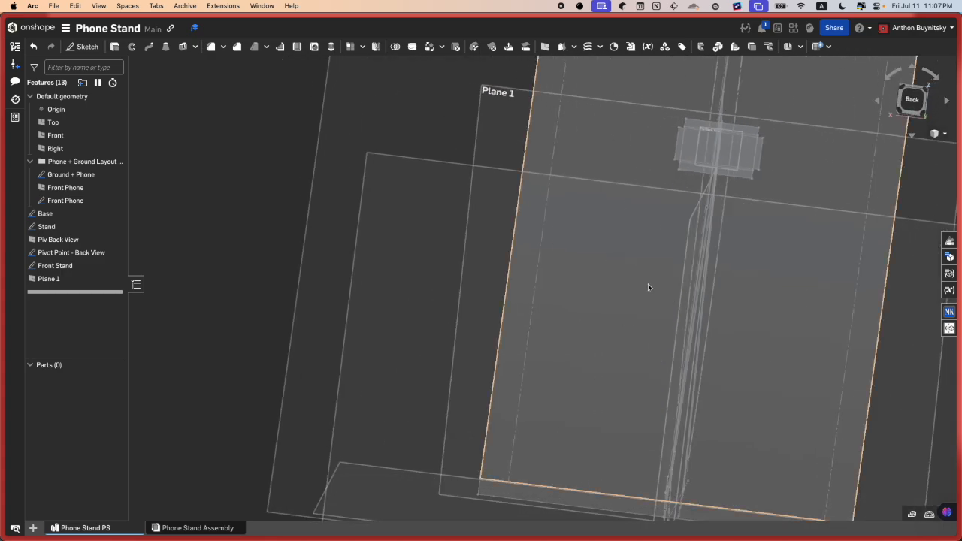
# Step: Delete the line-angle plane along the rear leg
pyautogui.moveTo(699, 323); pyautogui.dragTo(631, 306, button='right')
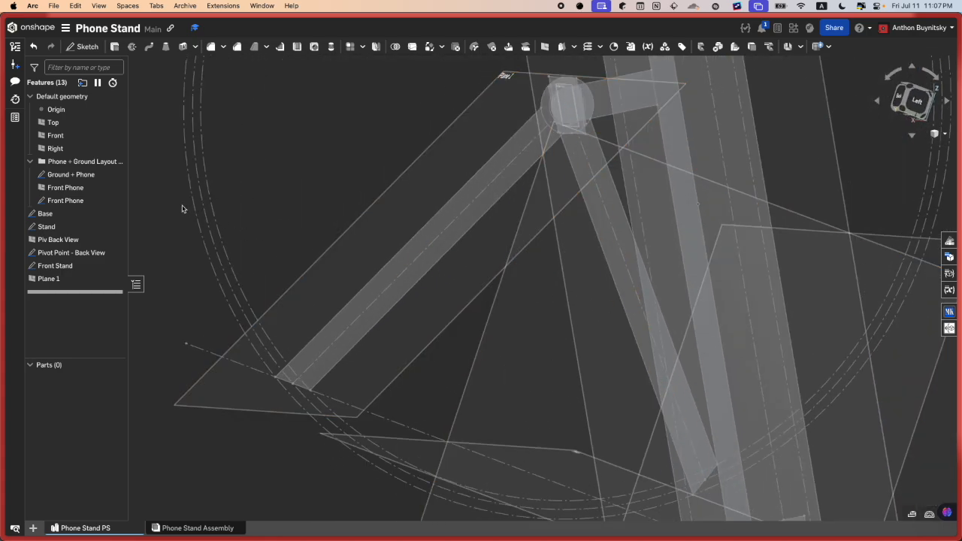
pyautogui.click(83, 279)
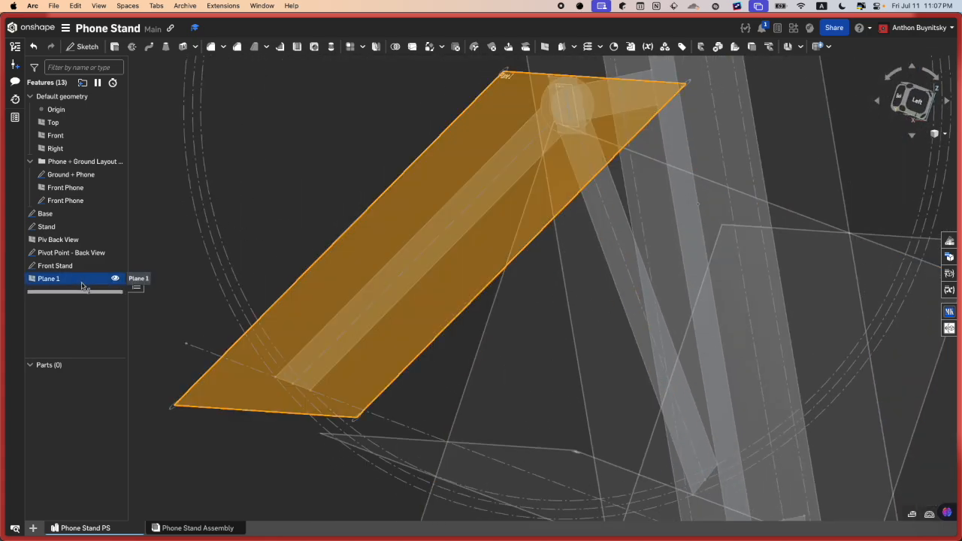
pyautogui.press('Delete')
pyautogui.moveTo(462, 278); pyautogui.dragTo(462, 325, button='right')
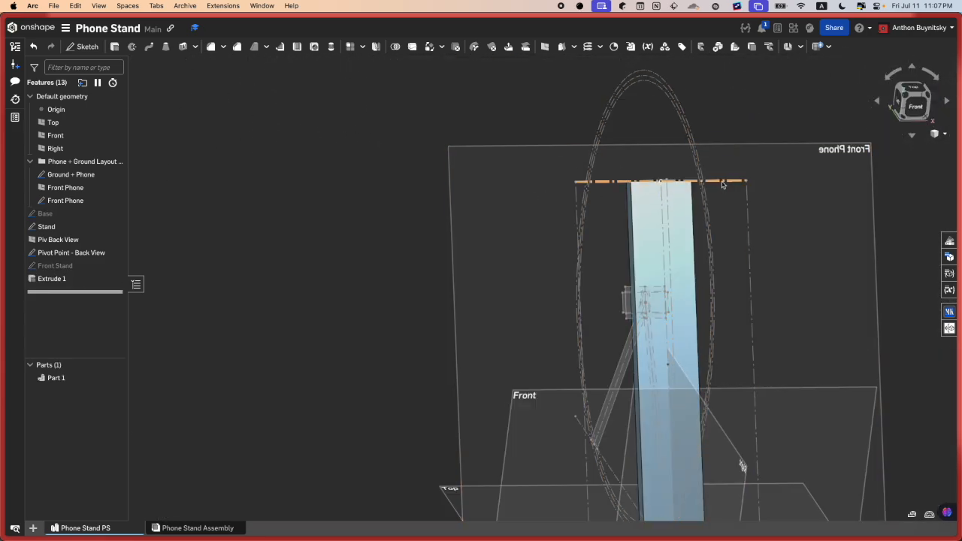
pyautogui.click(722, 181)
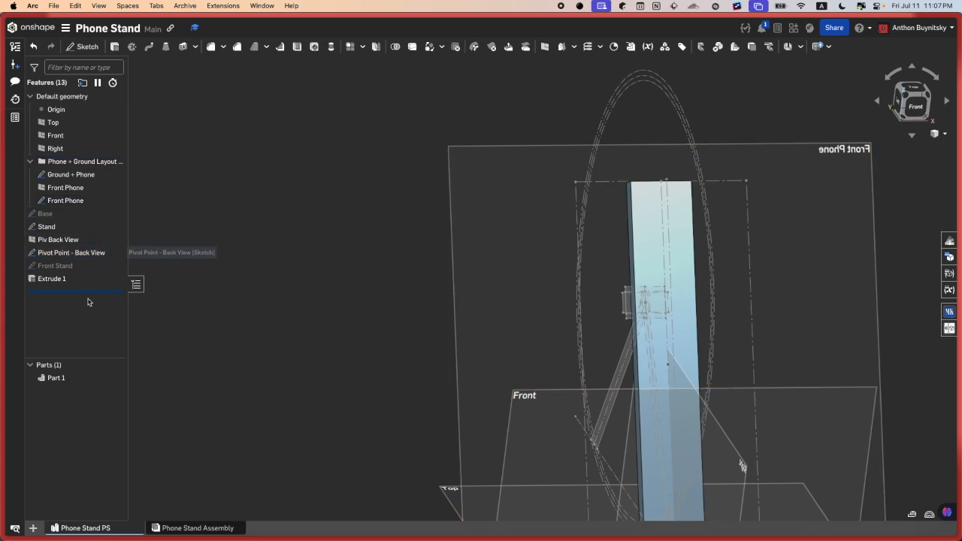
# Step: Measure the distance between the two outer vertical edges of the Front Stand sketch
pyautogui.doubleClick(75, 279)
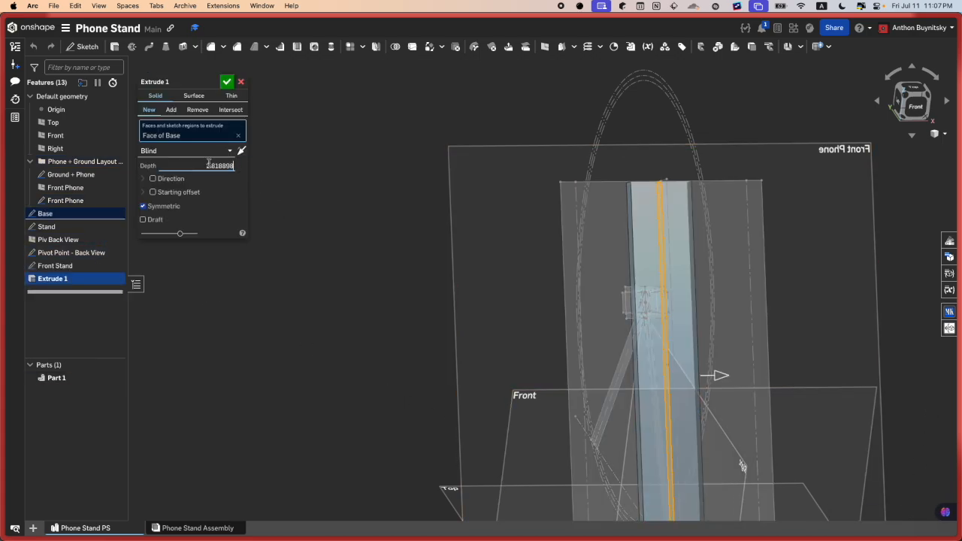
pyautogui.scroll(3, 683, 243)
pyautogui.moveTo(683, 242); pyautogui.dragTo(666, 240, button='right')
pyautogui.click(227, 84)
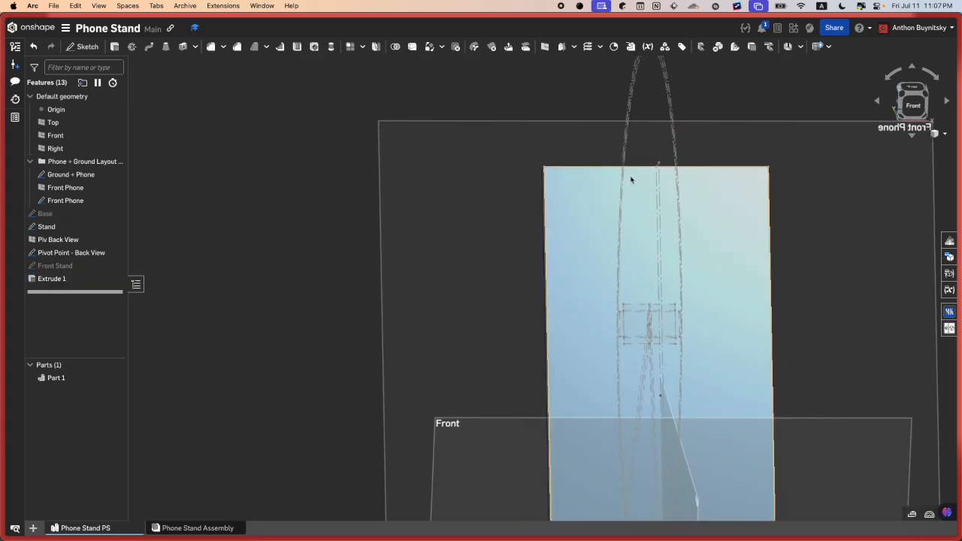
pyautogui.doubleClick(94, 266)
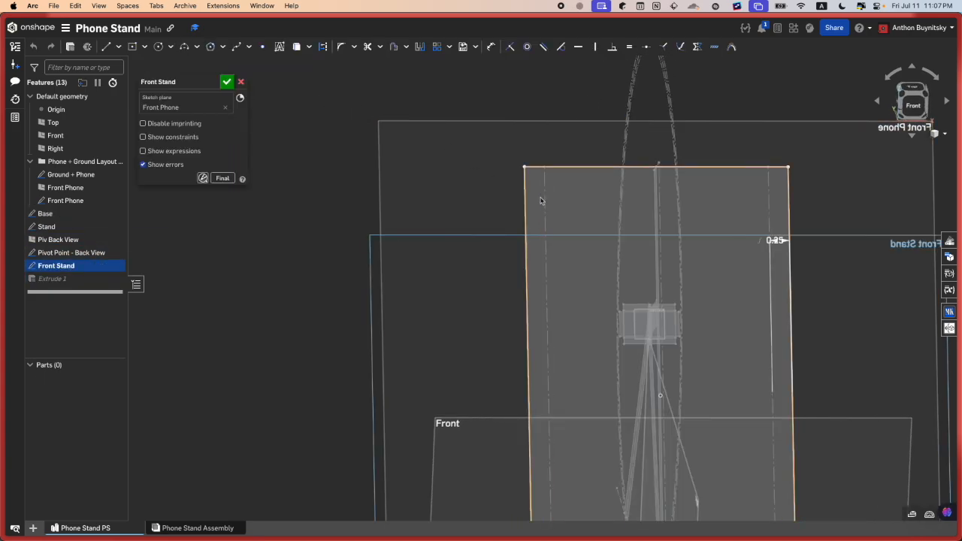
pyautogui.click(524, 179)
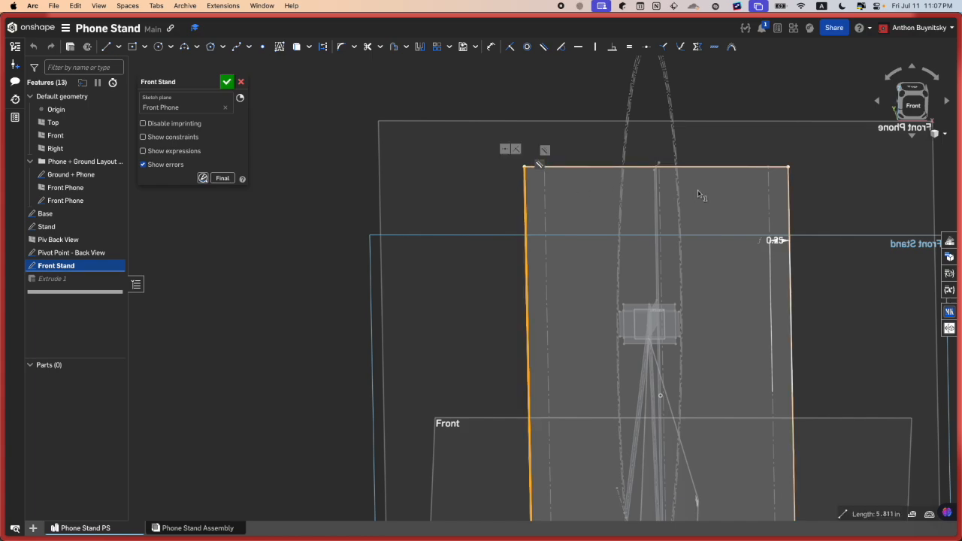
pyautogui.click(788, 200)
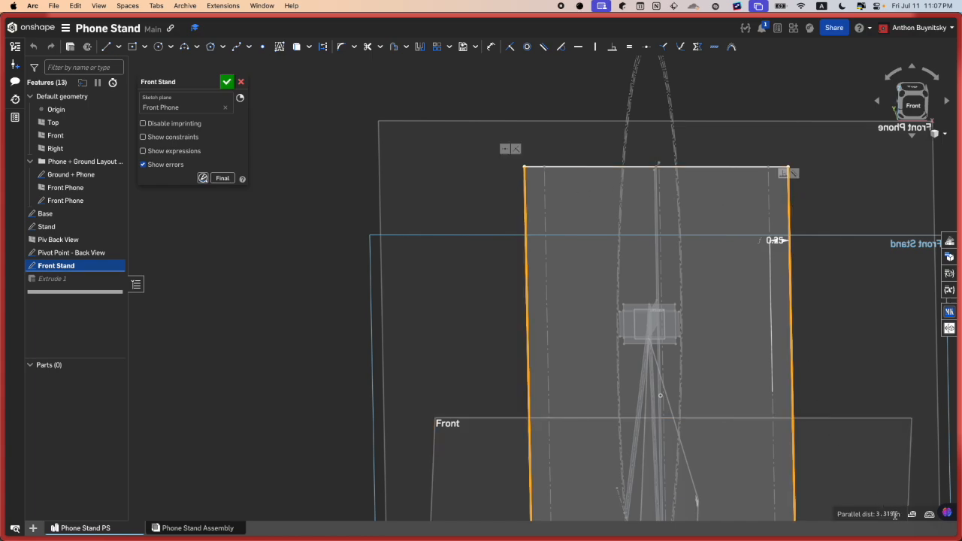
pyautogui.click(855, 304)
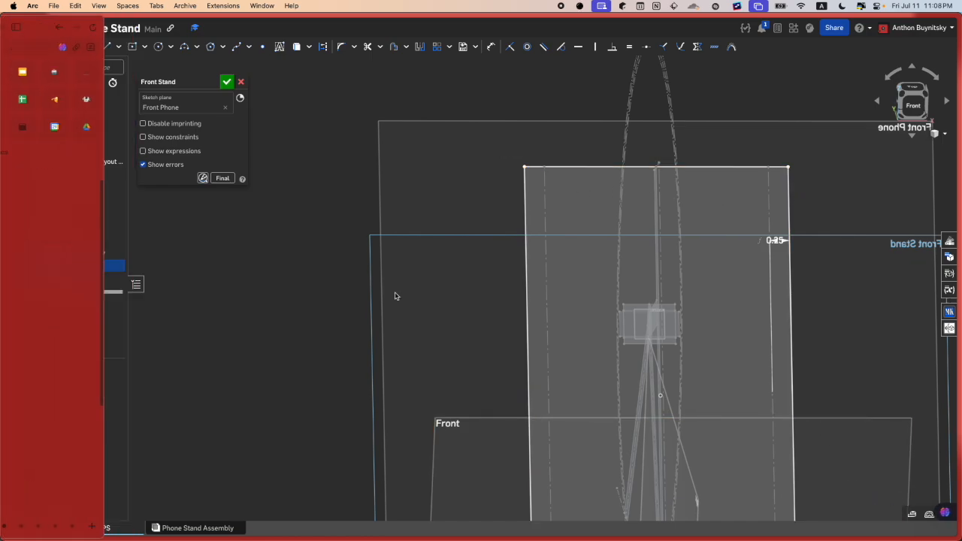
# Step: Set the depth of the plate extrusion, Extrude 1, to 3.318898 in and accept it
pyautogui.doubleClick(75, 279)
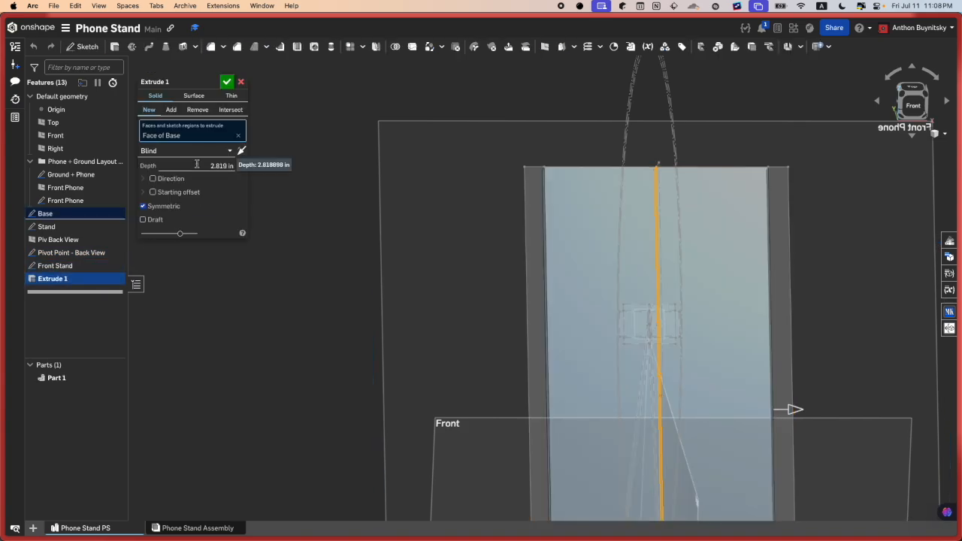
pyautogui.press('Return')
pyautogui.scroll(-2, 389, 176)
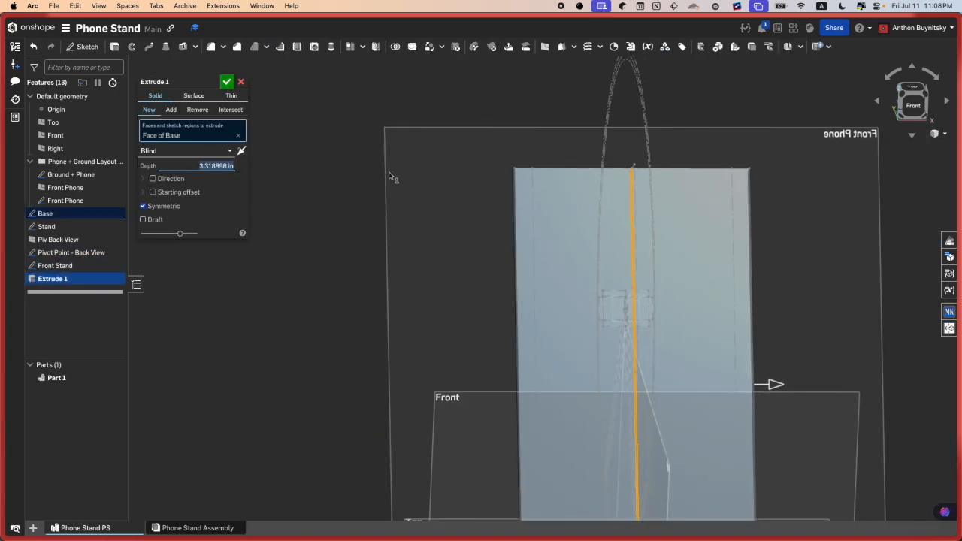
pyautogui.click(227, 82)
# Step: Show the hidden Base sketch so its pivot arm profile is available
pyautogui.scroll(-5, 543, 211)
pyautogui.moveTo(543, 213); pyautogui.dragTo(607, 301, button='right')
pyautogui.scroll(3, 588, 283)
pyautogui.scroll(3, 560, 275)
pyautogui.moveTo(560, 275)
pyautogui.mouseDown(button='right')
pyautogui.moveTo(582, 274)
pyautogui.moveTo(568, 277)
pyautogui.mouseUp(button='right')
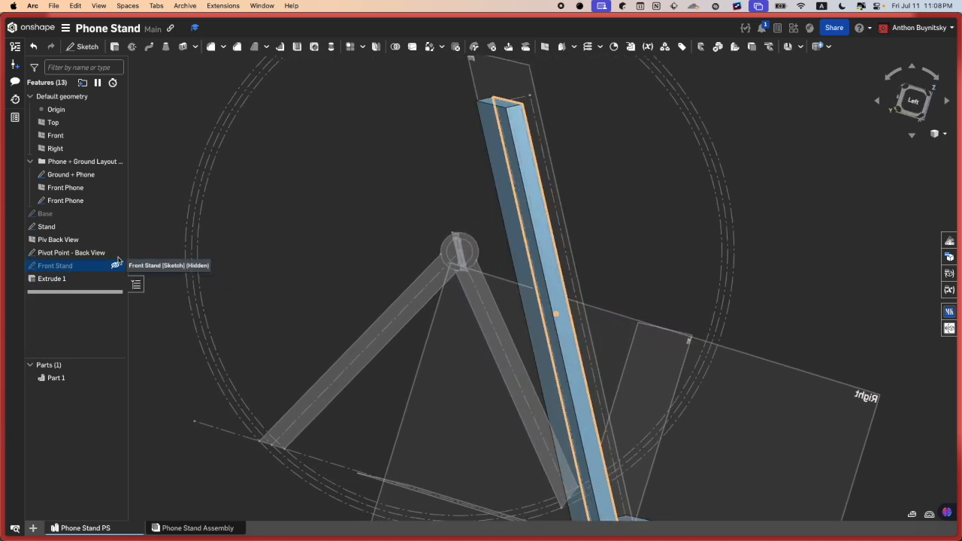
pyautogui.click(117, 238)
pyautogui.click(116, 214)
pyautogui.scroll(4, 490, 239)
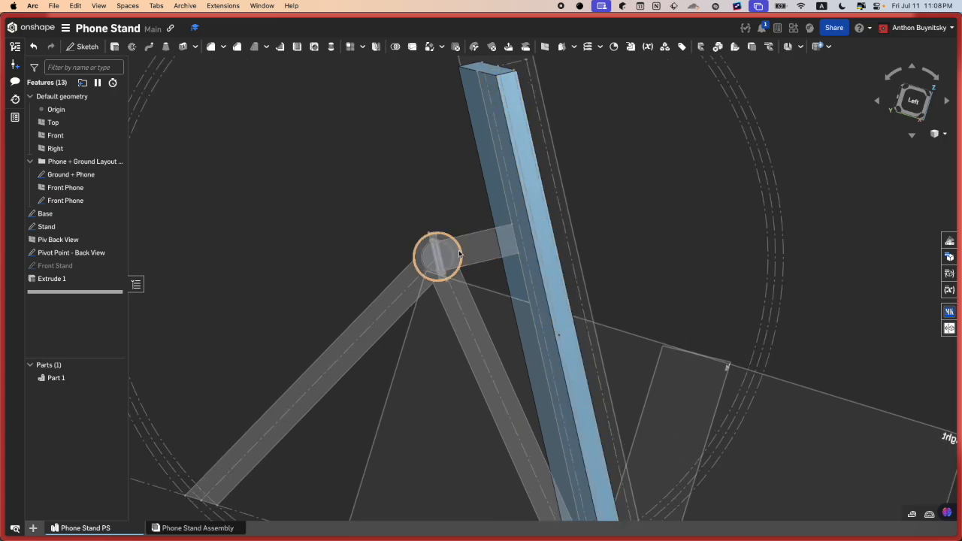
pyautogui.scroll(2, 484, 243)
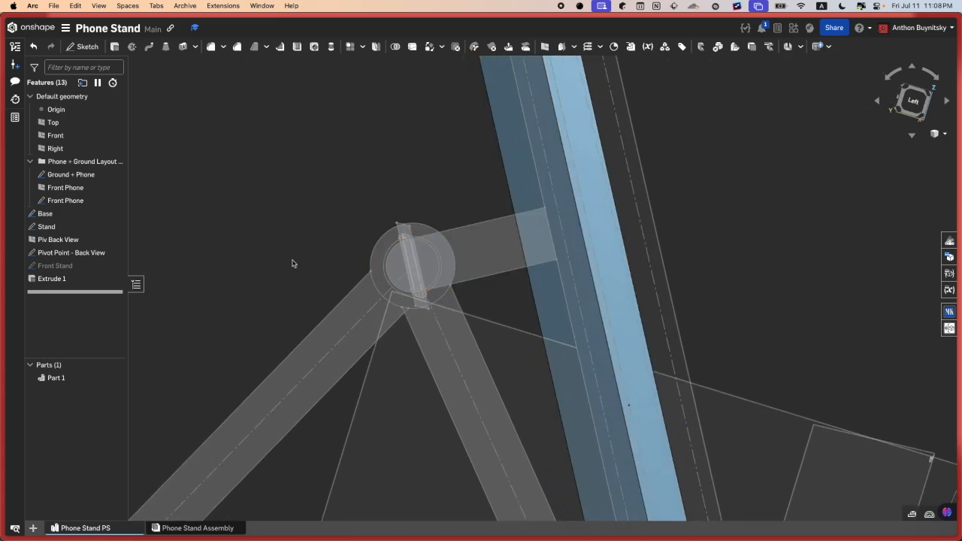
pyautogui.moveTo(420, 283)
pyautogui.mouseDown(button='right')
pyautogui.moveTo(492, 272)
pyautogui.moveTo(424, 287)
pyautogui.mouseUp(button='right')
pyautogui.doubleClick(79, 285)
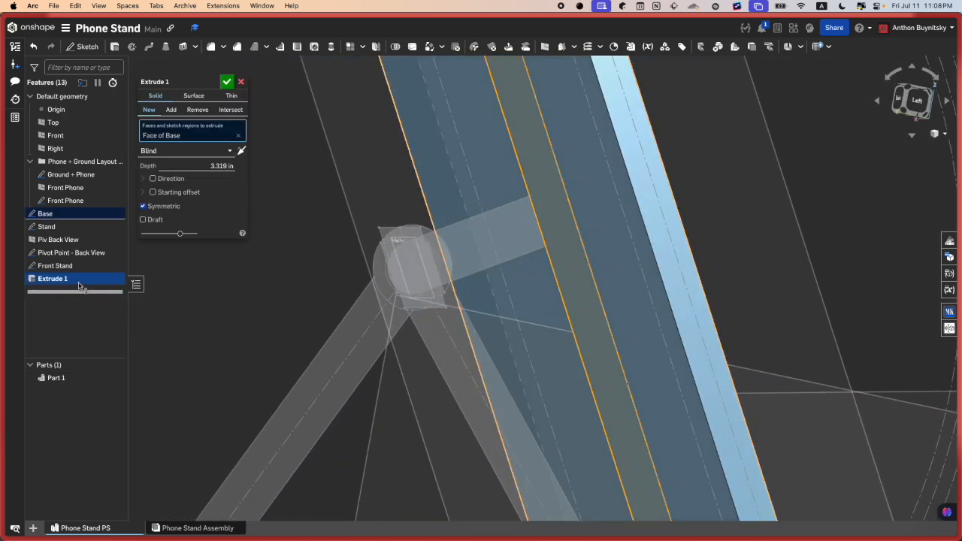
pyautogui.click(225, 82)
# Step: Extrude the Base sketch's pivot arm and its rounded end region symmetrically by 0.75 in, adding them to the plate
pyautogui.hotkey('shift', 'e')
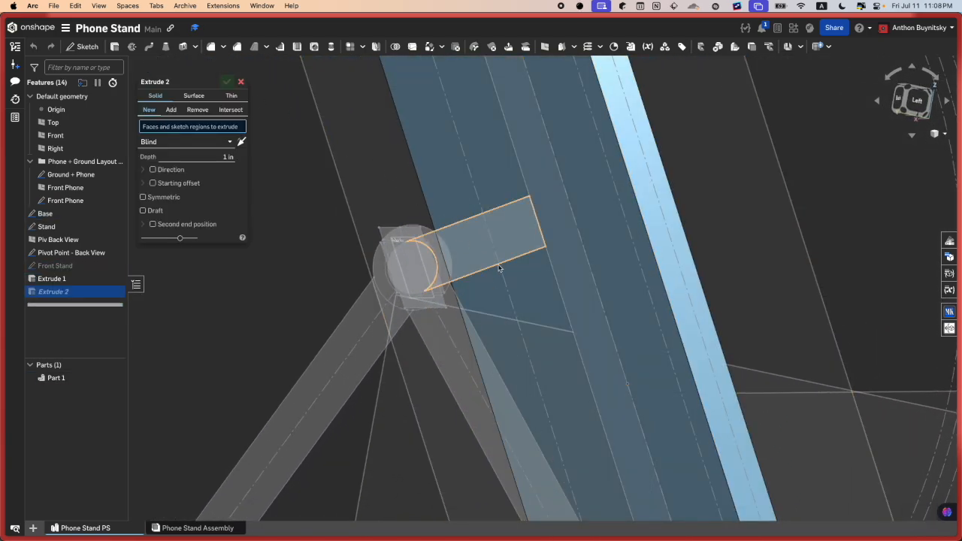
pyautogui.click(494, 260)
pyautogui.moveTo(494, 260); pyautogui.dragTo(213, 192, button='right')
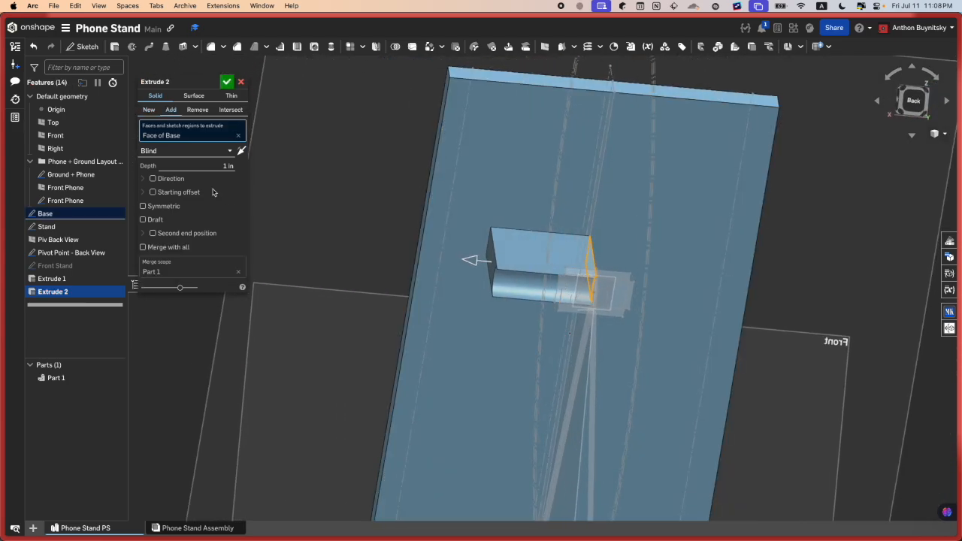
pyautogui.click(165, 206)
pyautogui.moveTo(480, 262); pyautogui.dragTo(530, 315, button='right')
pyautogui.click(516, 296)
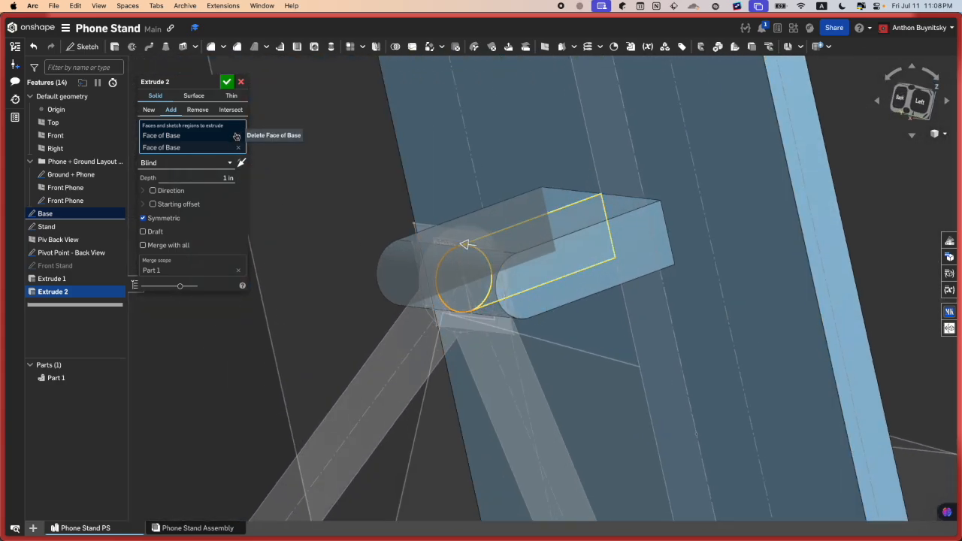
pyautogui.scroll(-3, 520, 303)
pyautogui.moveTo(520, 303); pyautogui.dragTo(564, 288, button='right')
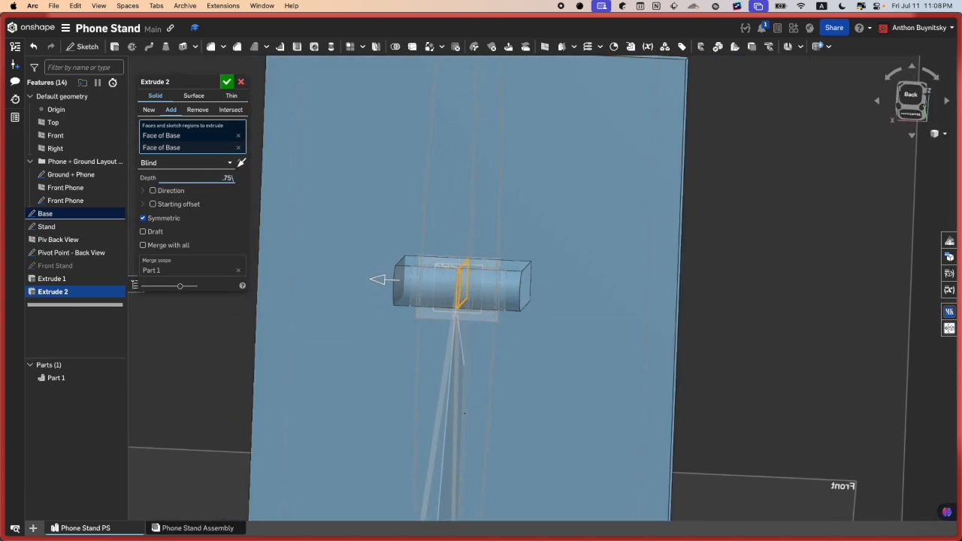
pyautogui.press('Return')
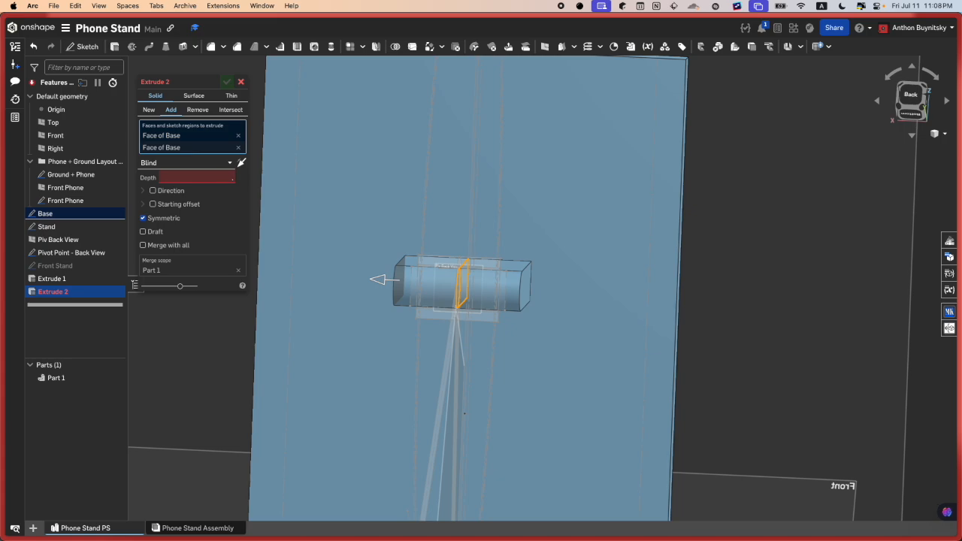
pyautogui.click(226, 82)
# Step: Set up a removing extrusion from the Stand sketch's inner pivot circle with a depth of 0.5 in
pyautogui.scroll(-5, 744, 405)
pyautogui.scroll(3, 644, 389)
pyautogui.moveTo(643, 389); pyautogui.dragTo(578, 392, button='right')
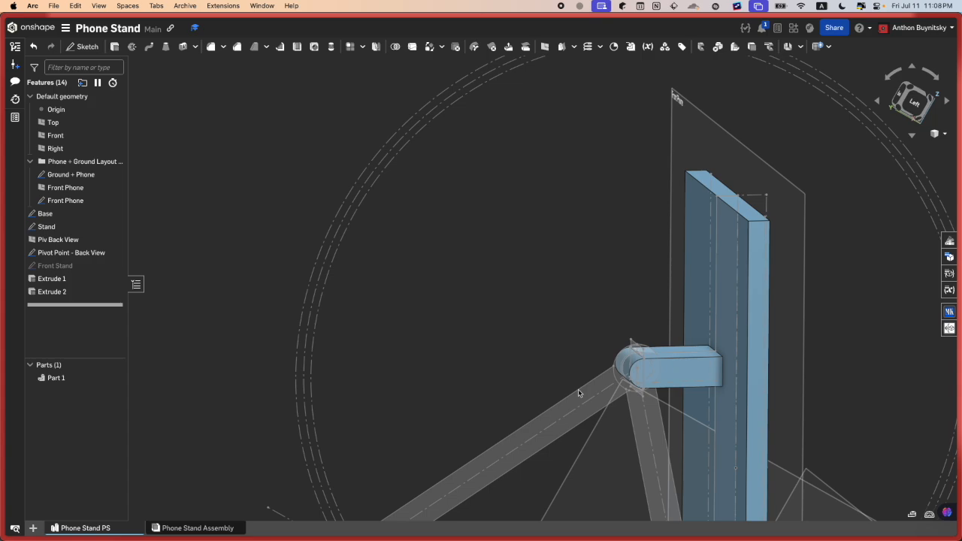
pyautogui.scroll(6, 647, 391)
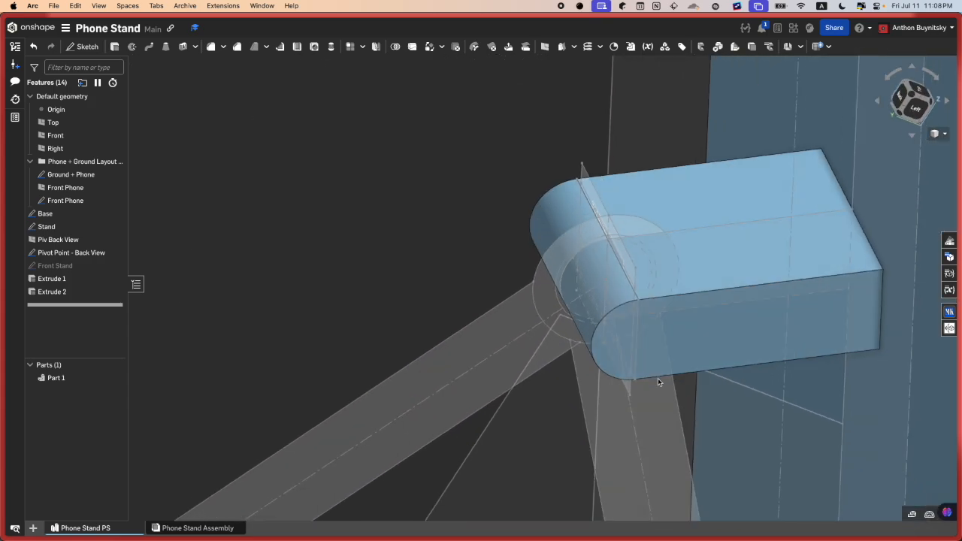
pyautogui.moveTo(657, 378); pyautogui.dragTo(638, 369, button='right')
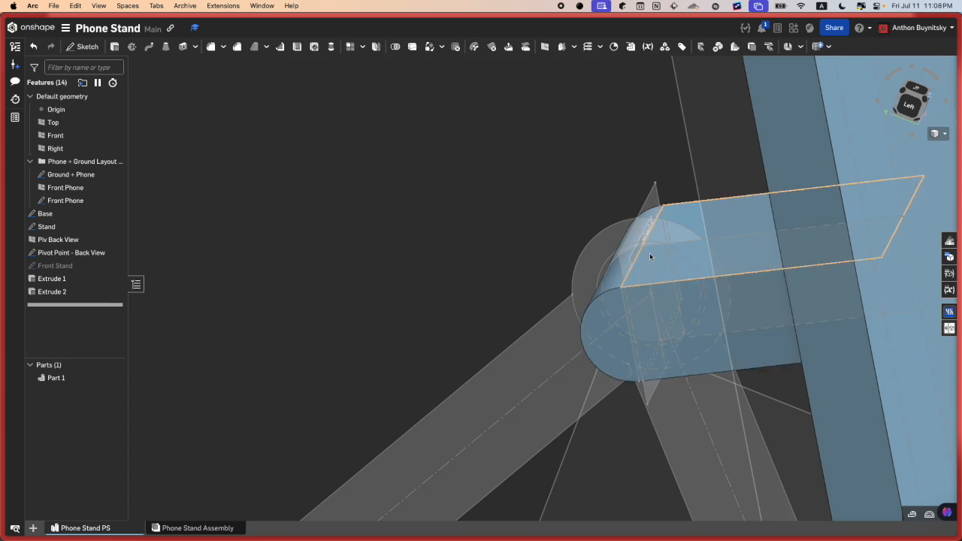
pyautogui.hotkey('shift', 'e')
pyautogui.moveTo(650, 255); pyautogui.dragTo(682, 240, button='right')
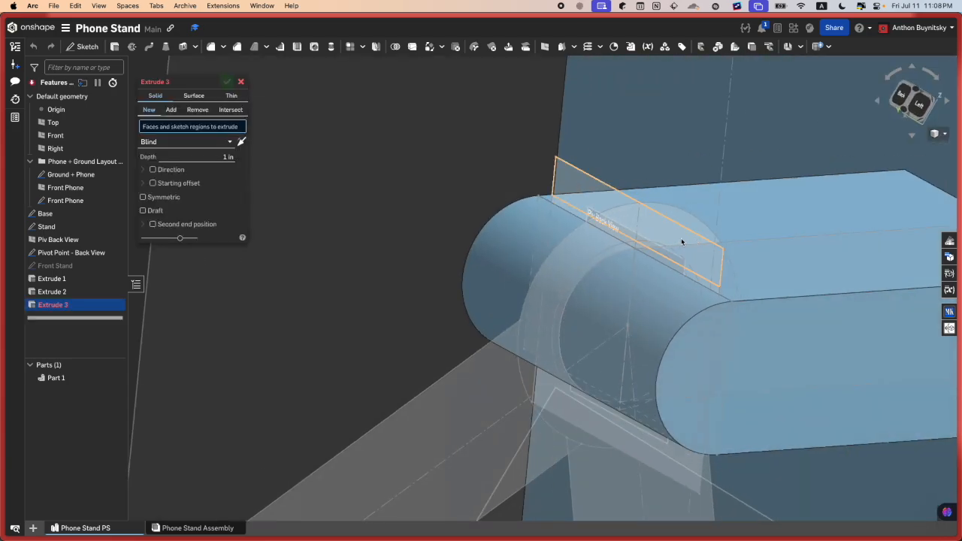
pyautogui.click(611, 255)
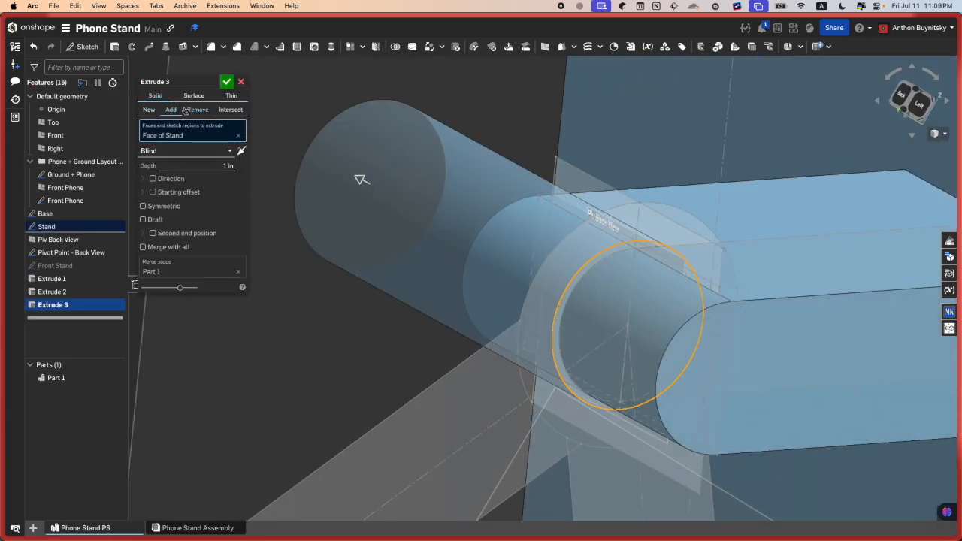
pyautogui.click(200, 160)
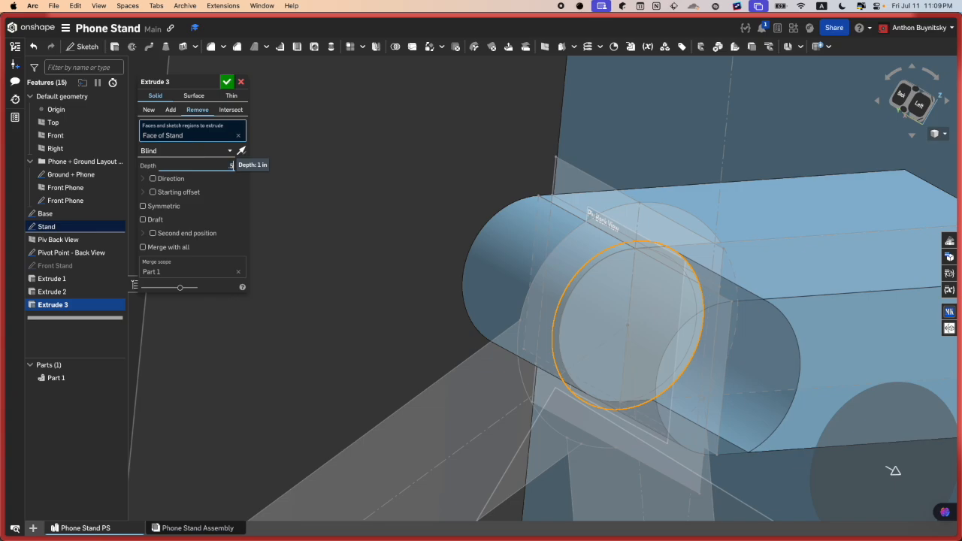
pyautogui.write('.5')
pyautogui.press('Return')
# Step: Replace the cut's inner circle region with the ring between the two pivot circles of the Stand sketch
pyautogui.moveTo(742, 341); pyautogui.dragTo(798, 365, button='right')
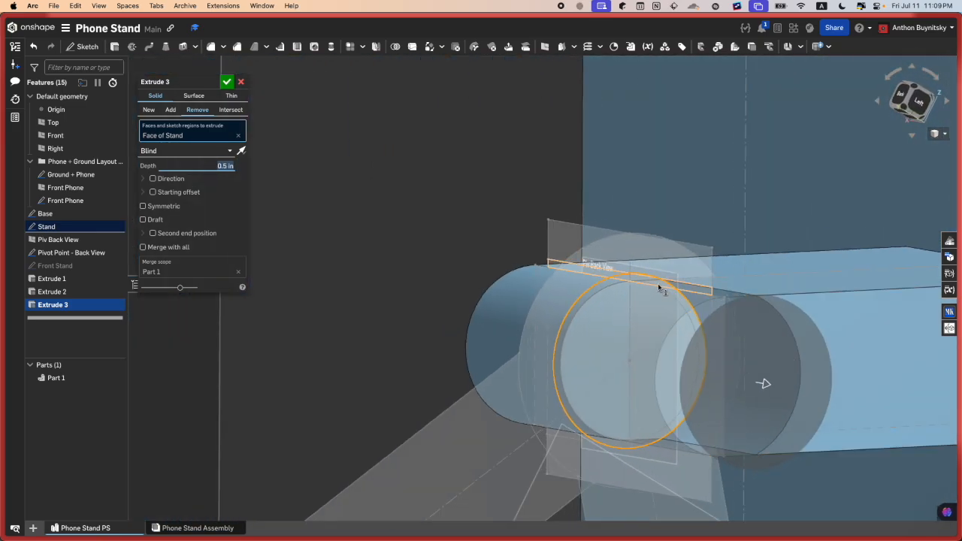
pyautogui.click(578, 306)
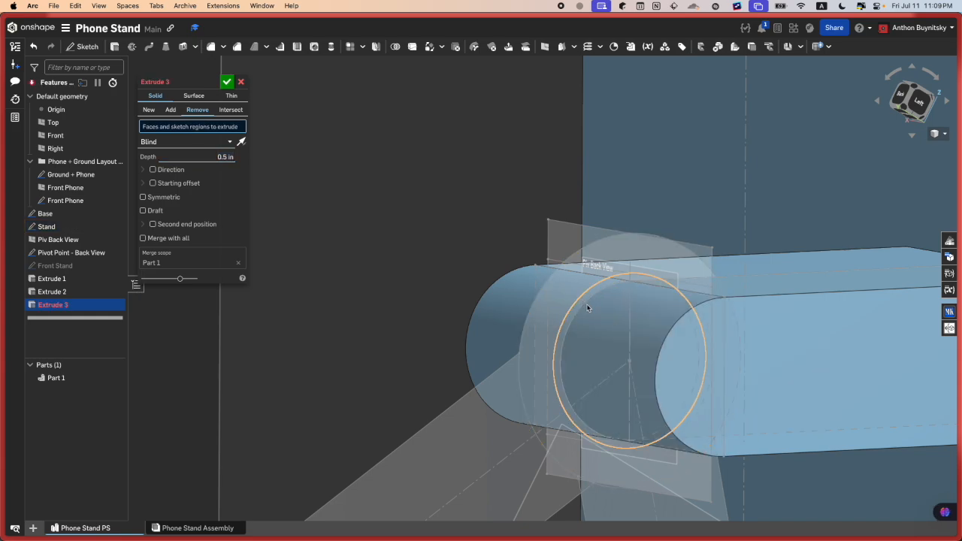
pyautogui.click(579, 296)
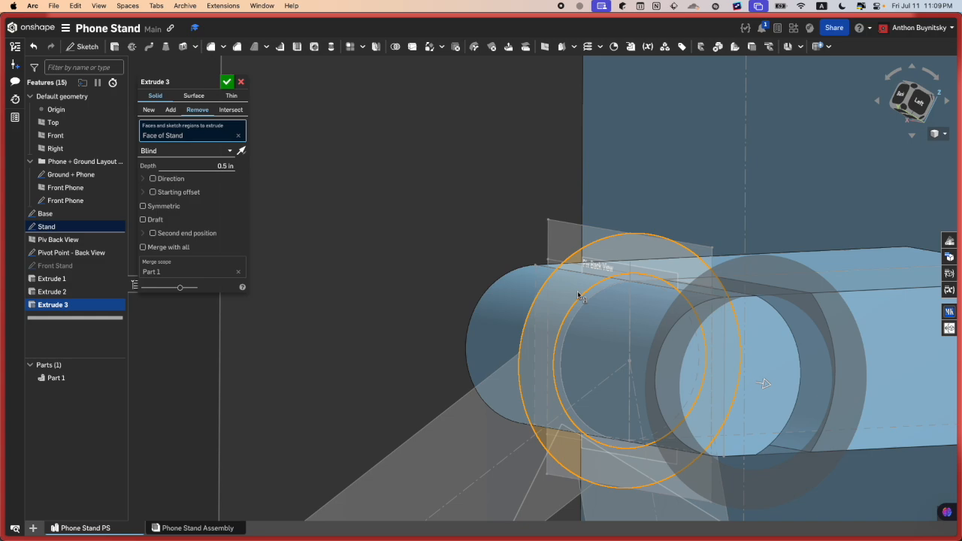
pyautogui.moveTo(578, 295)
pyautogui.mouseDown(button='right')
pyautogui.moveTo(591, 366)
pyautogui.moveTo(581, 281)
pyautogui.mouseUp(button='right')
pyautogui.click(584, 286)
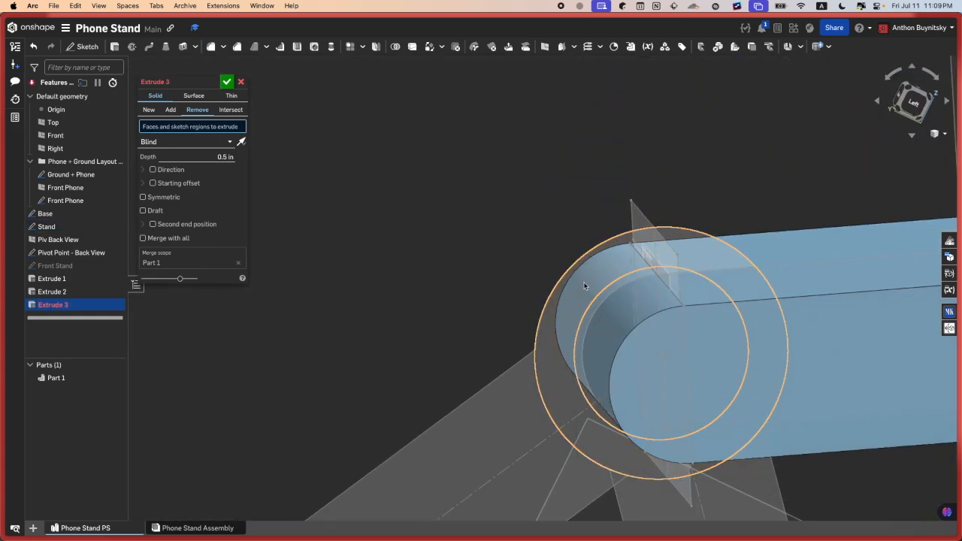
pyautogui.click(584, 286)
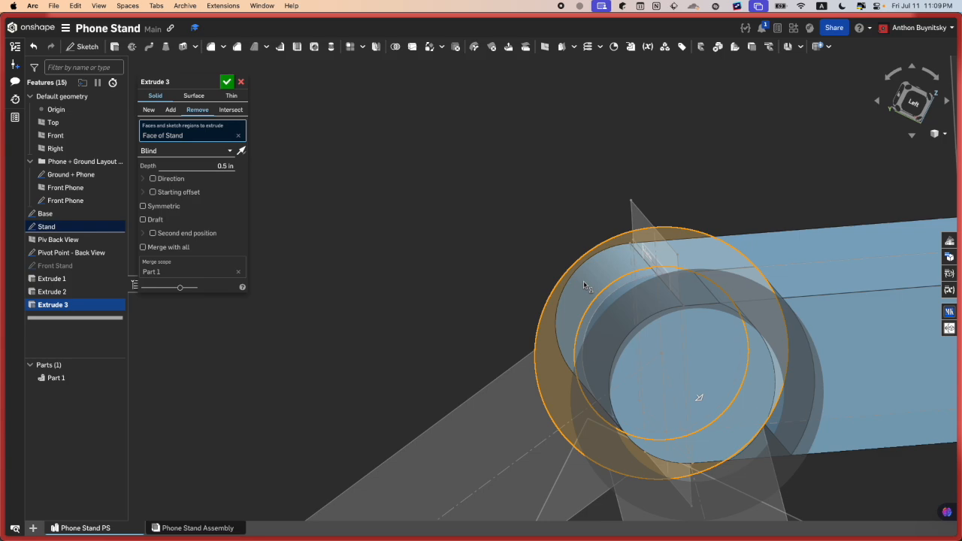
pyautogui.moveTo(619, 294); pyautogui.dragTo(625, 256, button='right')
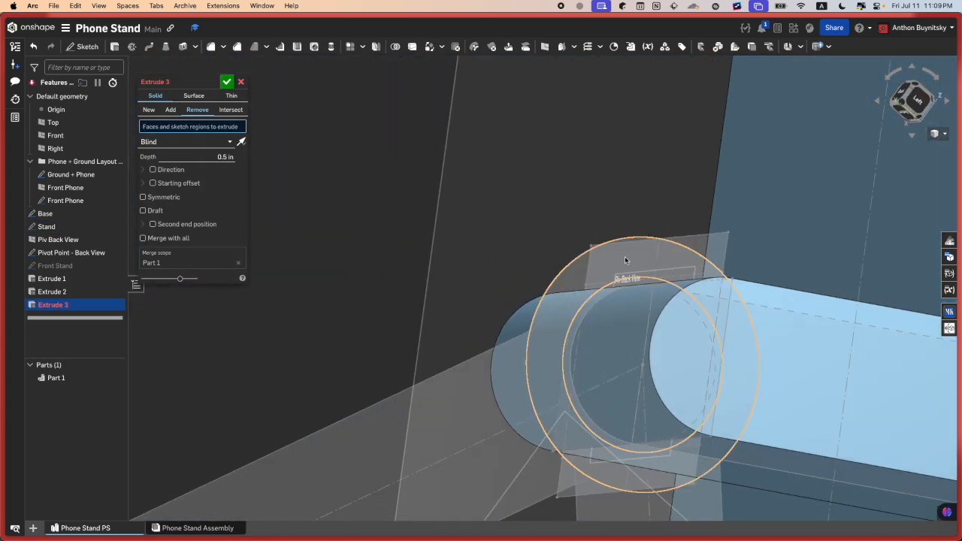
pyautogui.click(624, 258)
# Step: Make the ring cut through the pivot arm symmetric and set its total depth to 0.5 in
pyautogui.moveTo(751, 340); pyautogui.dragTo(805, 352, button='right')
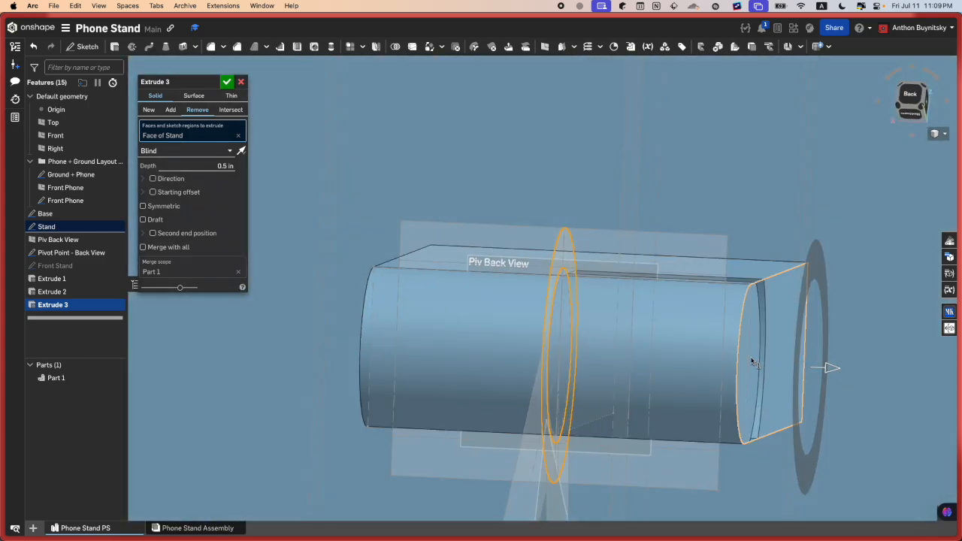
pyautogui.moveTo(826, 365); pyautogui.dragTo(717, 365)
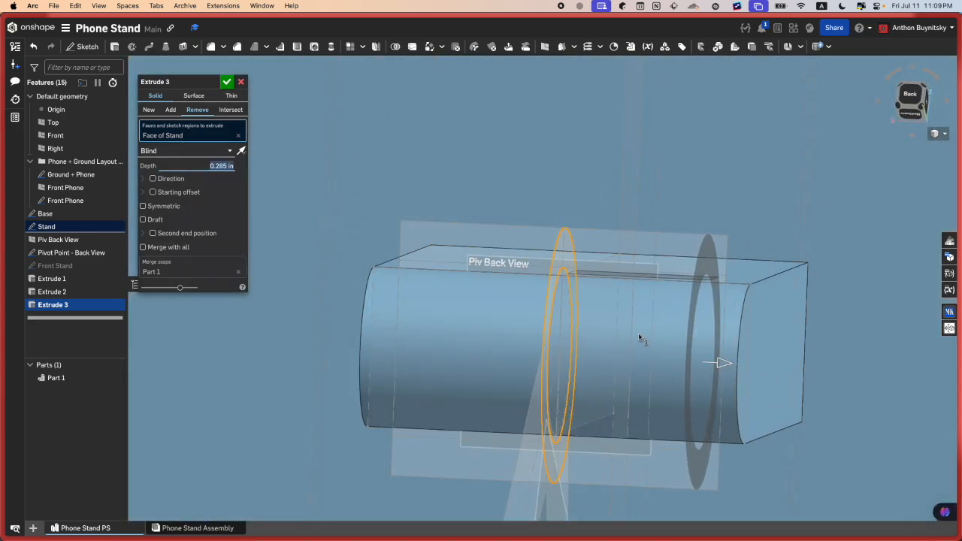
pyautogui.moveTo(639, 335); pyautogui.dragTo(627, 338, button='right')
pyautogui.click(154, 206)
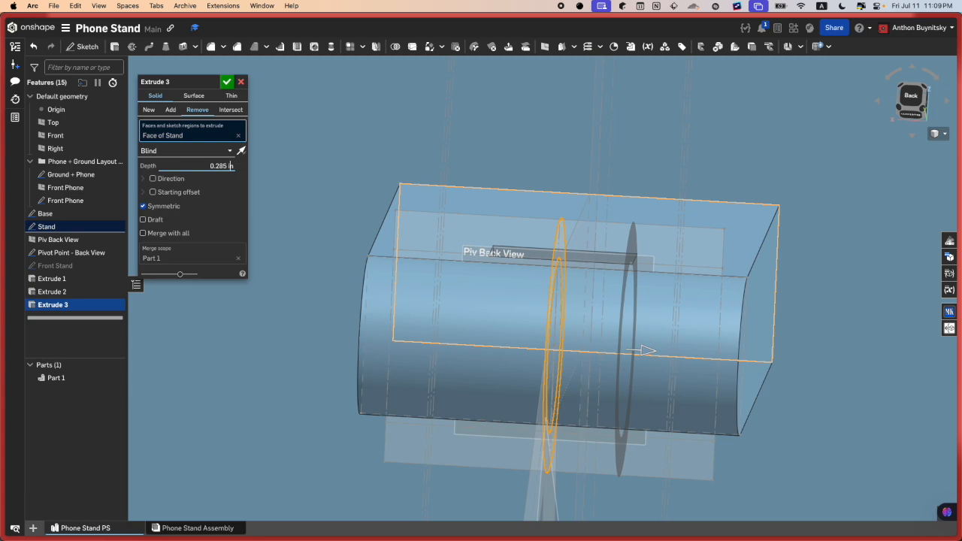
pyautogui.moveTo(507, 303); pyautogui.dragTo(462, 300, button='right')
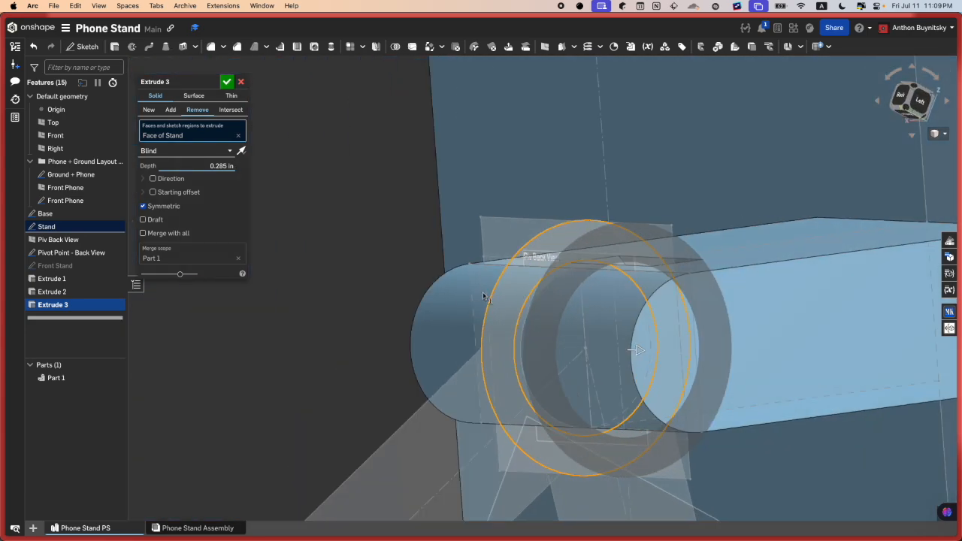
pyautogui.moveTo(587, 252); pyautogui.dragTo(612, 256, button='right')
pyautogui.scroll(-4, 566, 337)
pyautogui.moveTo(566, 336); pyautogui.dragTo(594, 332, button='right')
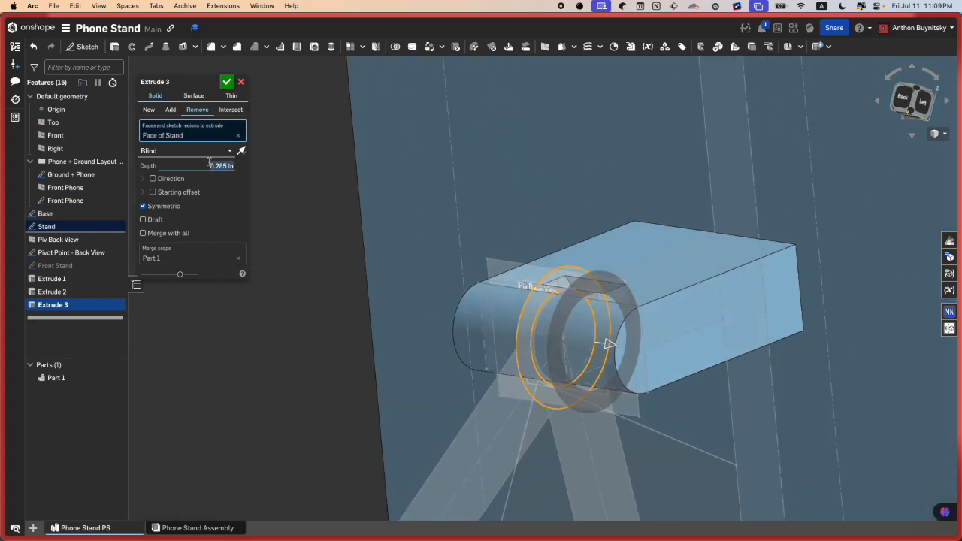
pyautogui.write('0.5')
pyautogui.press('Return')
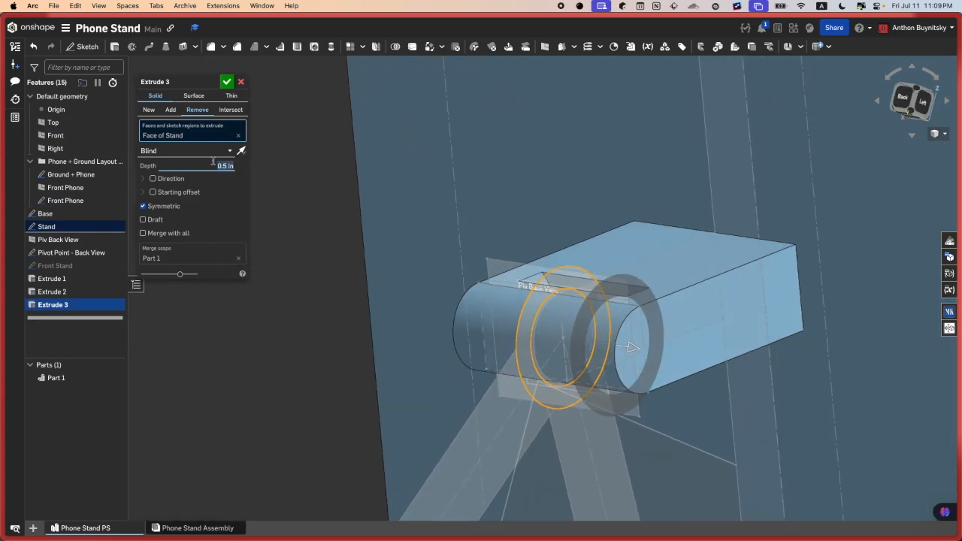
# Step: Increase the symmetric ring cut's total depth to 0.6 in and accept the feature
pyautogui.moveTo(397, 221); pyautogui.dragTo(571, 314, button='right')
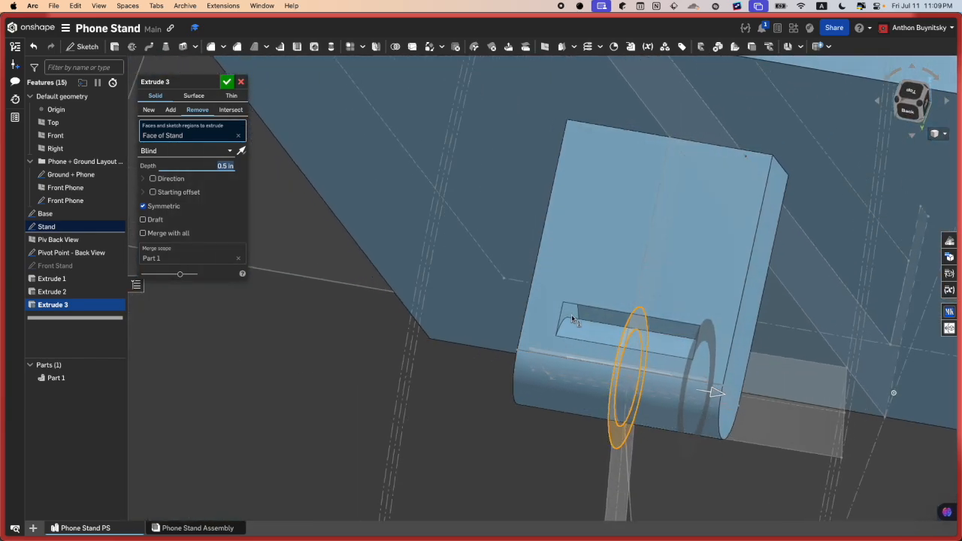
pyautogui.scroll(3, 629, 345)
pyautogui.moveTo(634, 344); pyautogui.dragTo(463, 285, button='right')
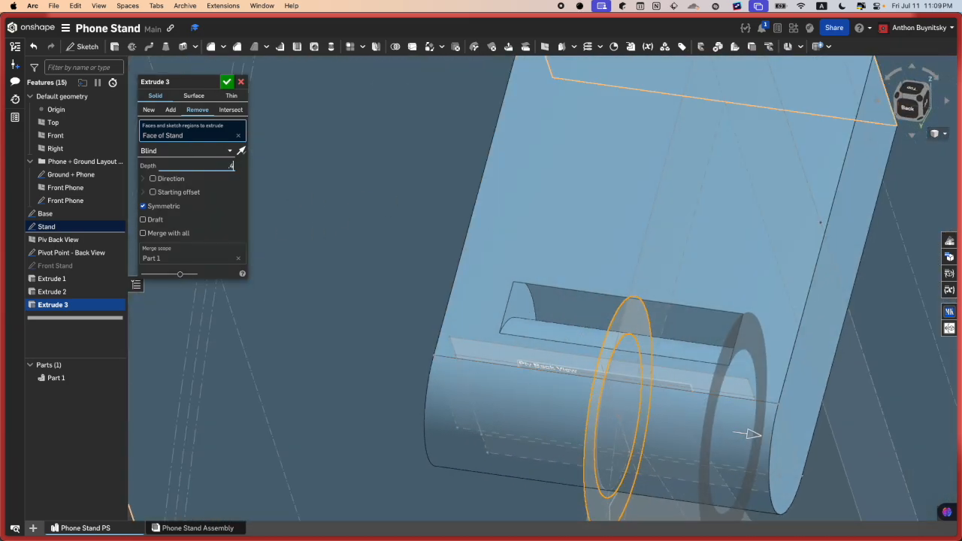
pyautogui.write('.6')
pyautogui.press('Return')
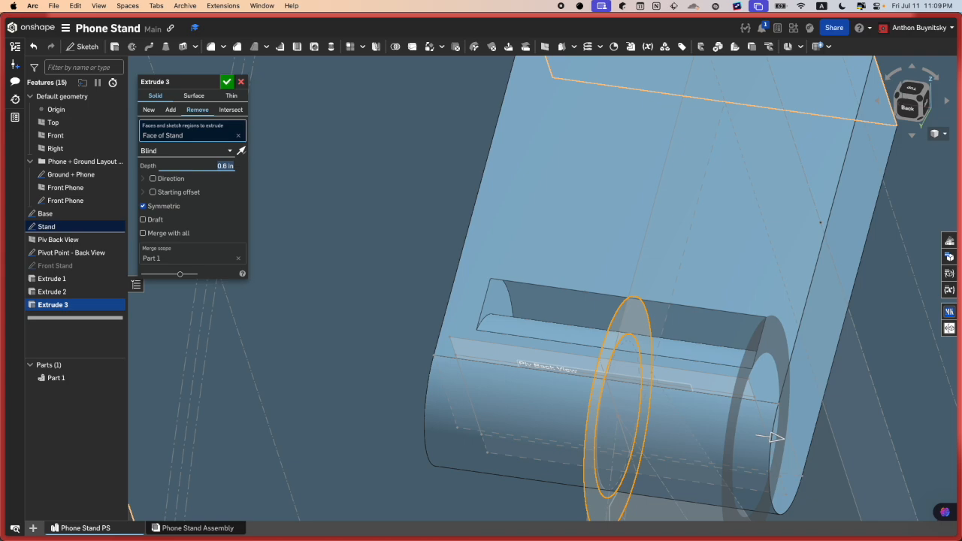
pyautogui.click(226, 82)
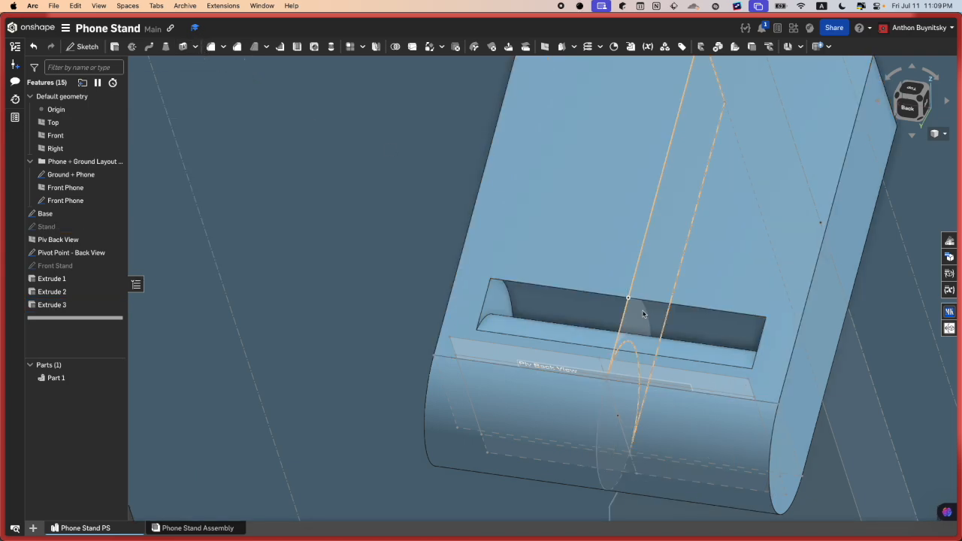
# Step: Set up a new extrusion from the Stand sketch's unfolded leg region and the ring around its pivot
pyautogui.scroll(-5, 641, 310)
pyautogui.moveTo(640, 309); pyautogui.dragTo(610, 294, button='right')
pyautogui.hotkey('shift', 'e')
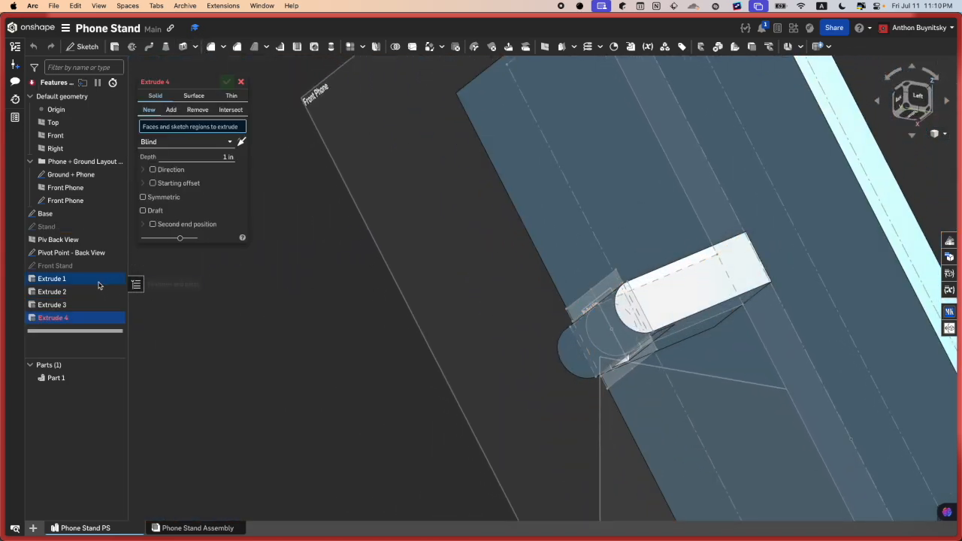
pyautogui.click(115, 227)
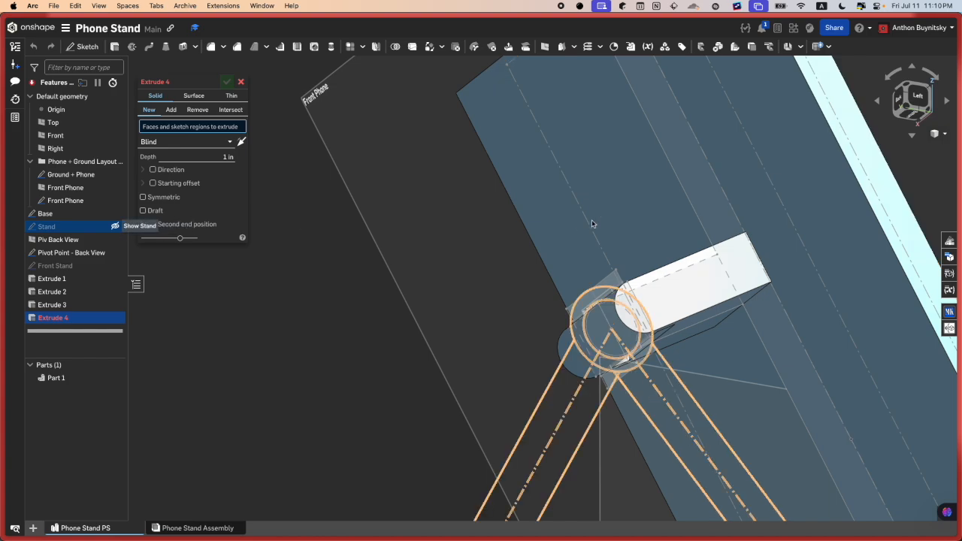
pyautogui.scroll(-5, 592, 224)
pyautogui.click(574, 359)
pyautogui.scroll(5, 589, 285)
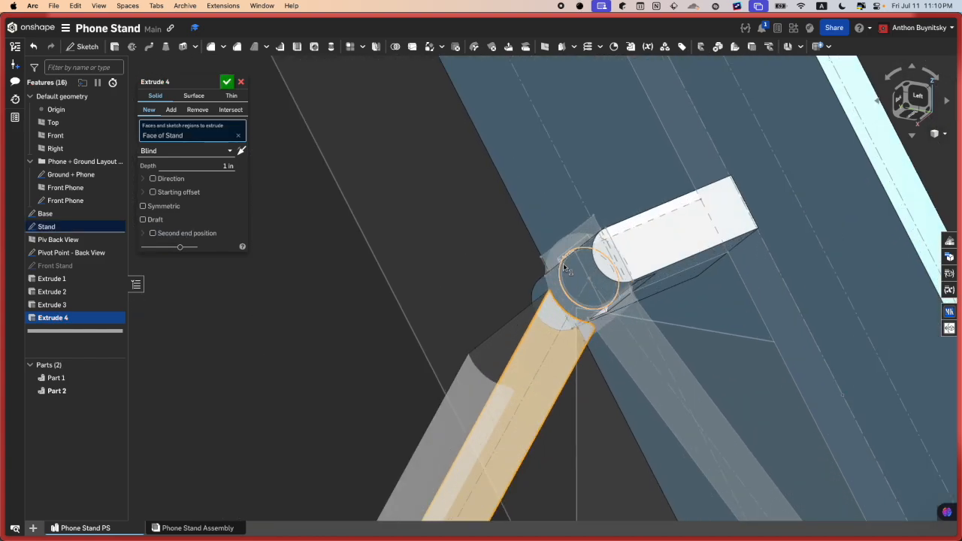
pyautogui.moveTo(590, 286); pyautogui.dragTo(556, 228, button='right')
pyautogui.click(556, 250)
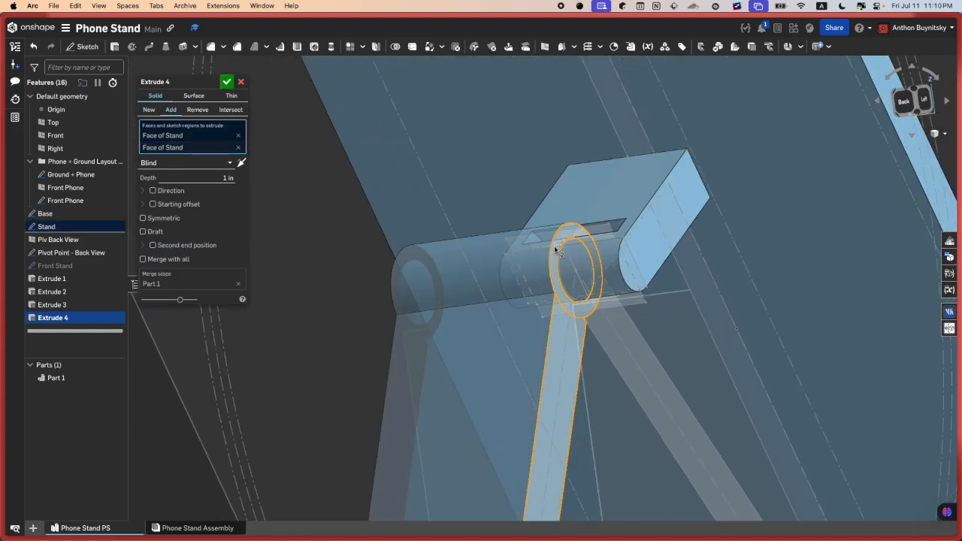
# Step: Extrude the leg and ring as a new part, symmetric with a total depth of 1/2 in
pyautogui.click(148, 110)
pyautogui.click(160, 217)
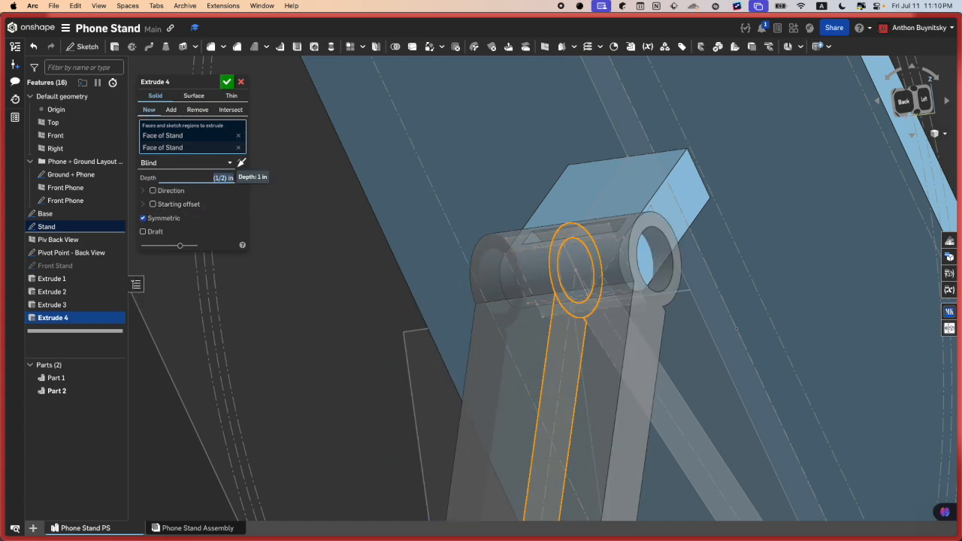
pyautogui.moveTo(475, 268); pyautogui.dragTo(512, 276, button='right')
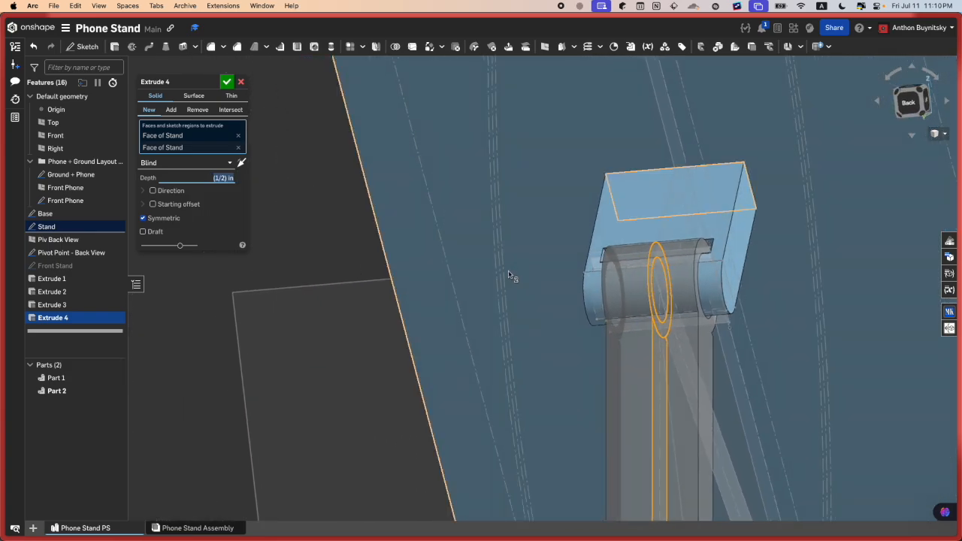
pyautogui.click(226, 82)
# Step: Examine up close how the leg's hinge ring fits inside the clearance slot of the pivot arm
pyautogui.moveTo(569, 307); pyautogui.dragTo(635, 346, button='right')
pyautogui.scroll(5, 596, 241)
pyautogui.scroll(5, 597, 241)
pyautogui.moveTo(597, 242); pyautogui.dragTo(618, 252, button='right')
pyautogui.scroll(4, 742, 375)
pyautogui.scroll(3, 751, 375)
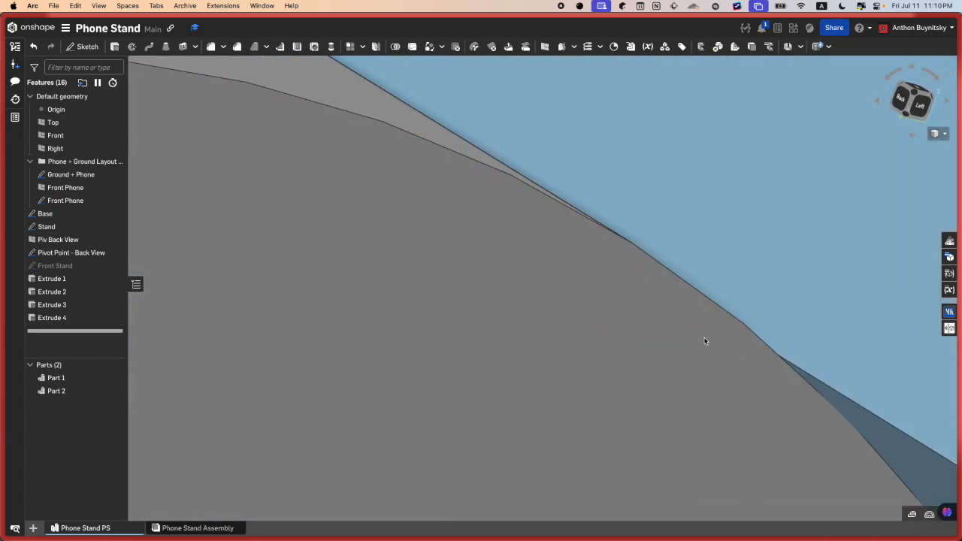
pyautogui.scroll(-10, 703, 337)
pyautogui.moveTo(659, 321); pyautogui.dragTo(533, 288, button='middle')
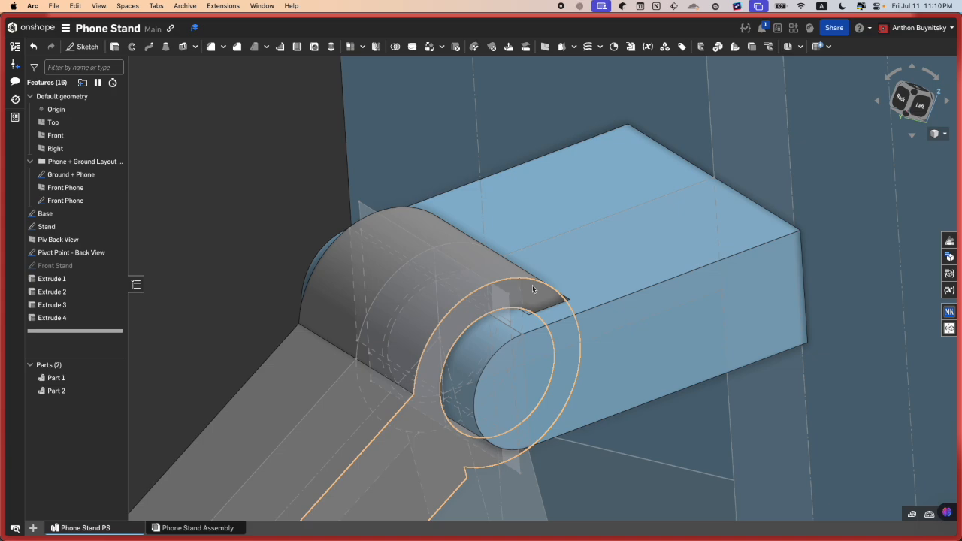
pyautogui.scroll(6, 533, 288)
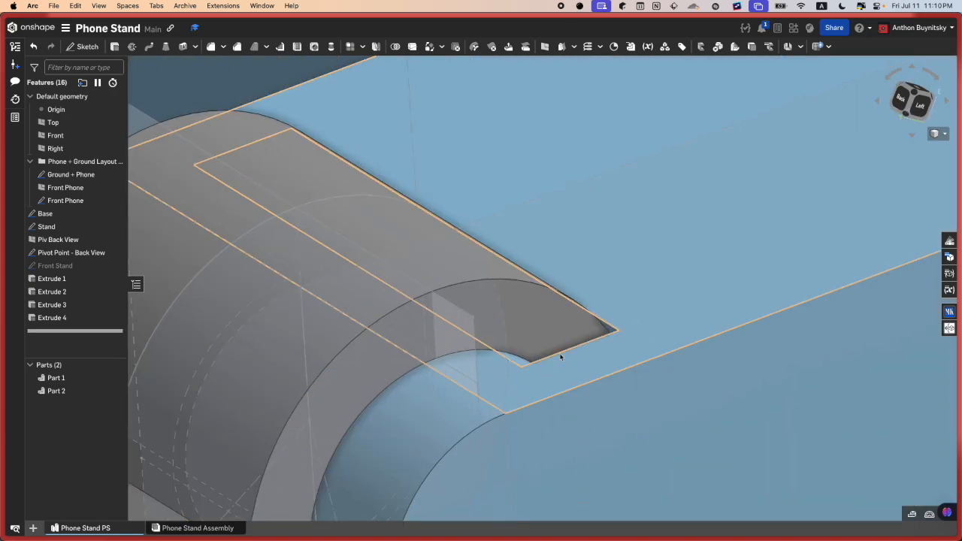
pyautogui.scroll(3, 560, 355)
pyautogui.scroll(-5, 617, 370)
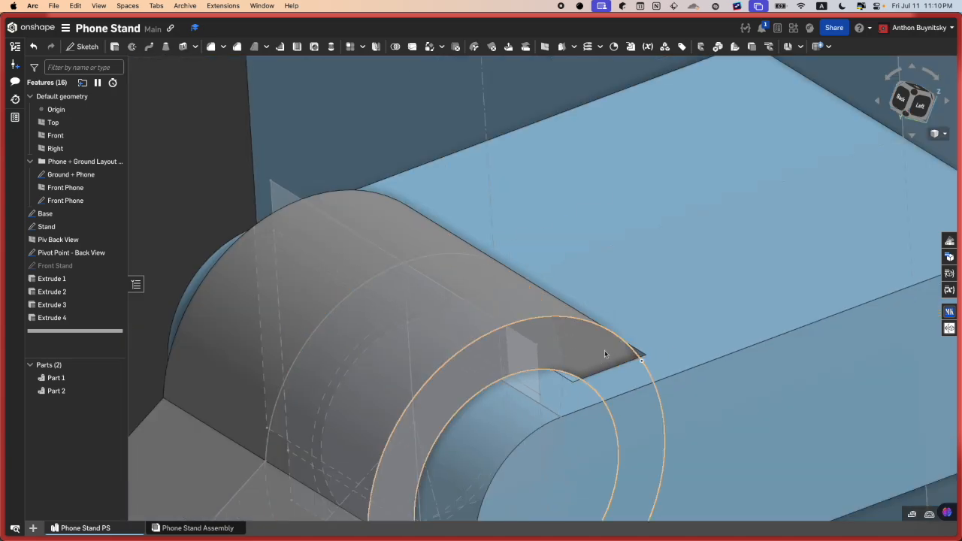
pyautogui.click(562, 346)
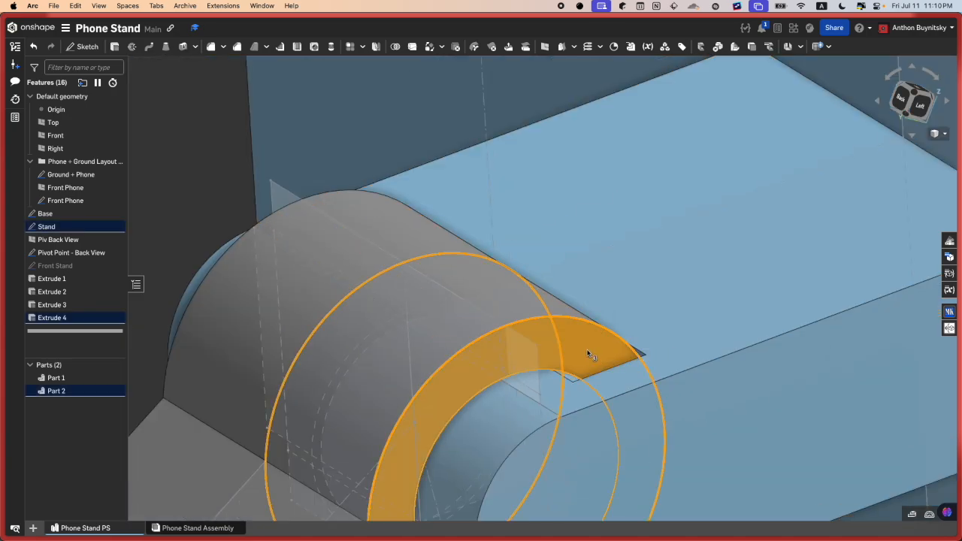
pyautogui.click(588, 353)
pyautogui.scroll(-10, 588, 353)
# Step: Inspect the stand's side profile from the left, from the hinge down to the plate's lower lip
pyautogui.click(927, 104)
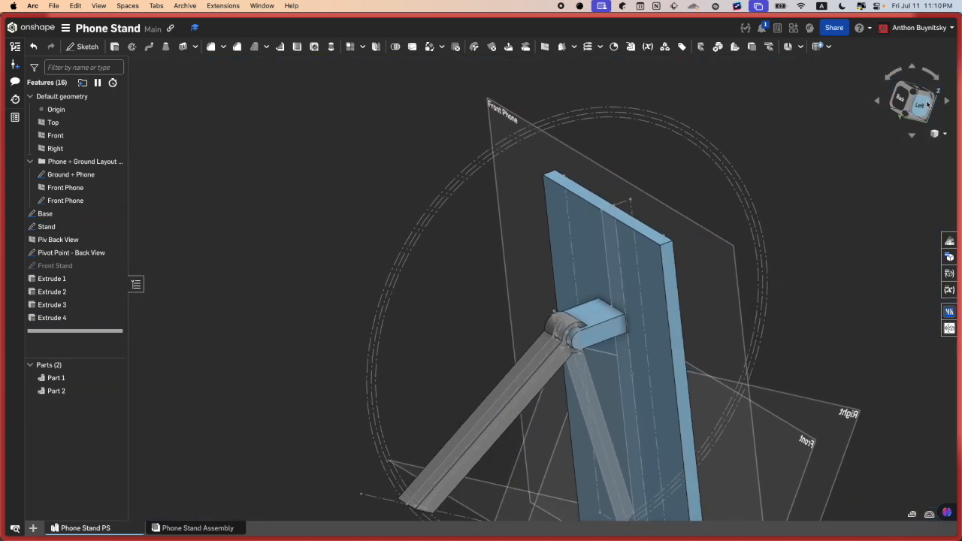
pyautogui.scroll(6, 571, 208)
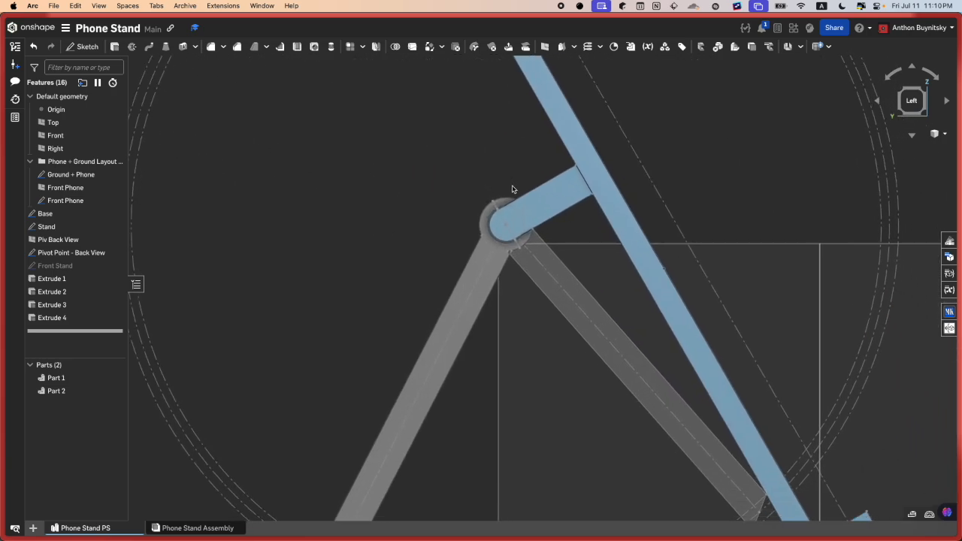
pyautogui.scroll(-5, 512, 188)
pyautogui.scroll(8, 683, 387)
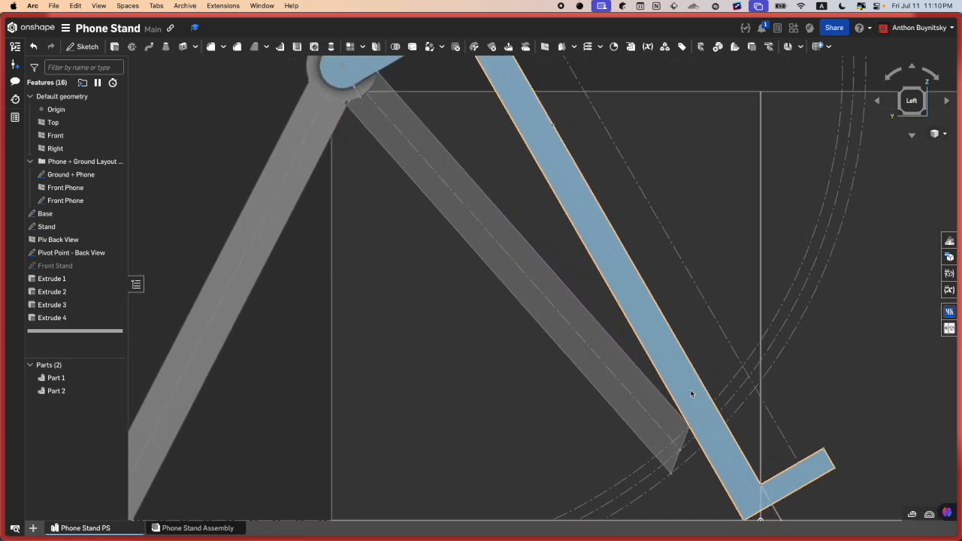
pyautogui.scroll(-8, 691, 393)
pyautogui.scroll(5, 608, 305)
pyautogui.scroll(-5, 583, 230)
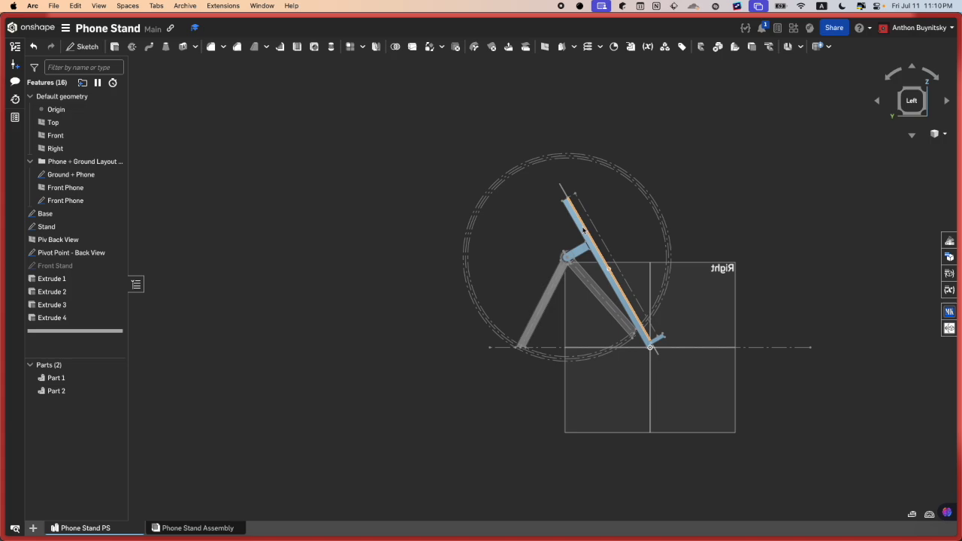
# Step: Examine the base plate's upper corner edge and the edges where the pivot arm meets the plate
pyautogui.moveTo(584, 230); pyautogui.dragTo(523, 234, button='right')
pyautogui.scroll(3, 553, 258)
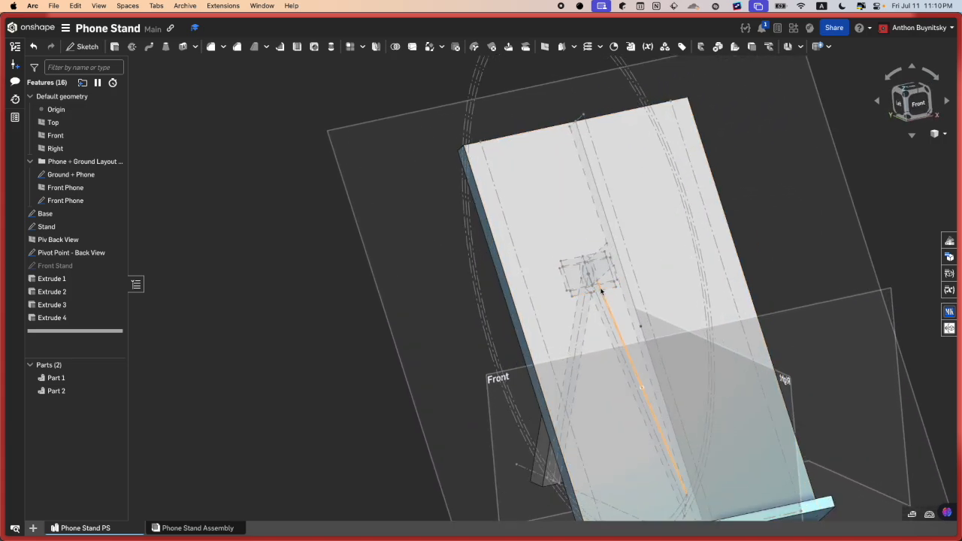
pyautogui.moveTo(601, 291); pyautogui.dragTo(530, 262, button='right')
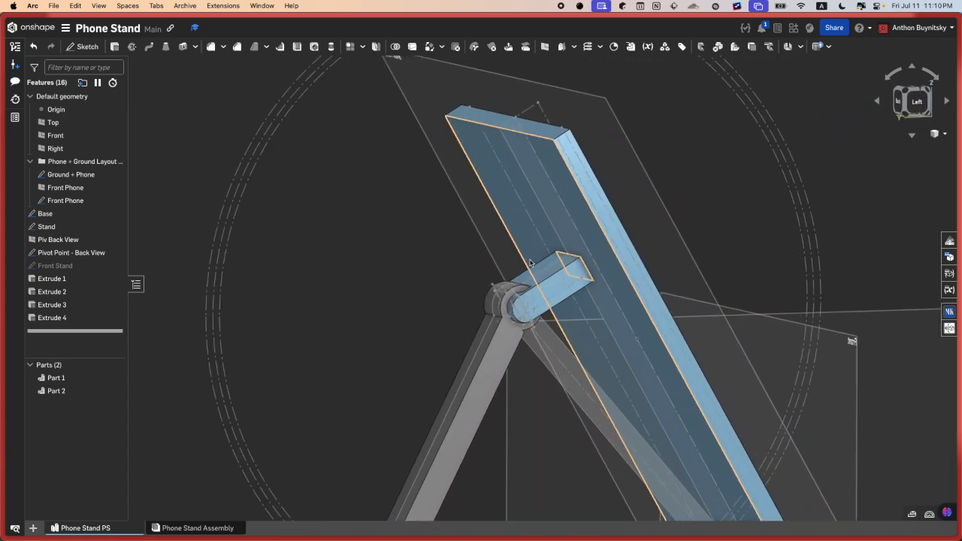
pyautogui.scroll(2, 530, 263)
pyautogui.scroll(2, 568, 109)
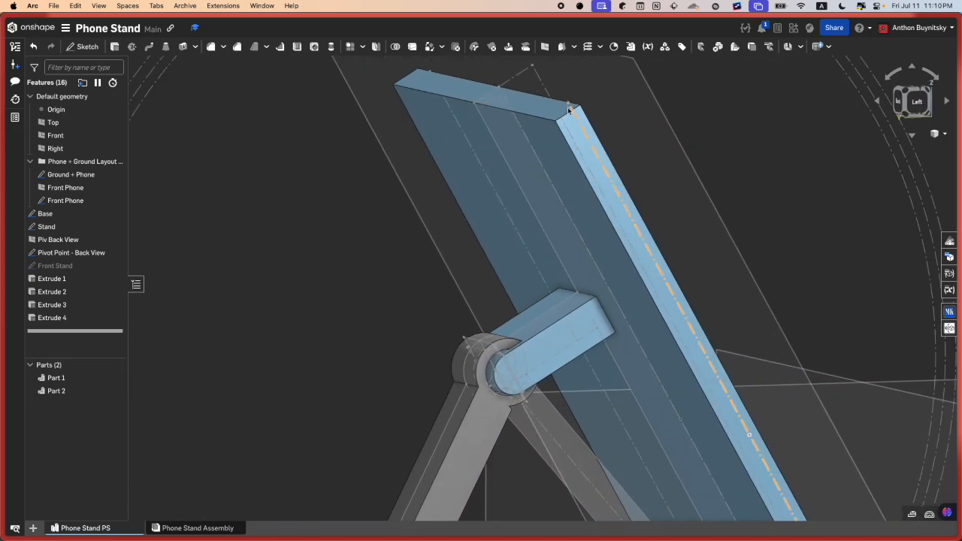
pyautogui.scroll(2, 569, 109)
pyautogui.click(553, 110)
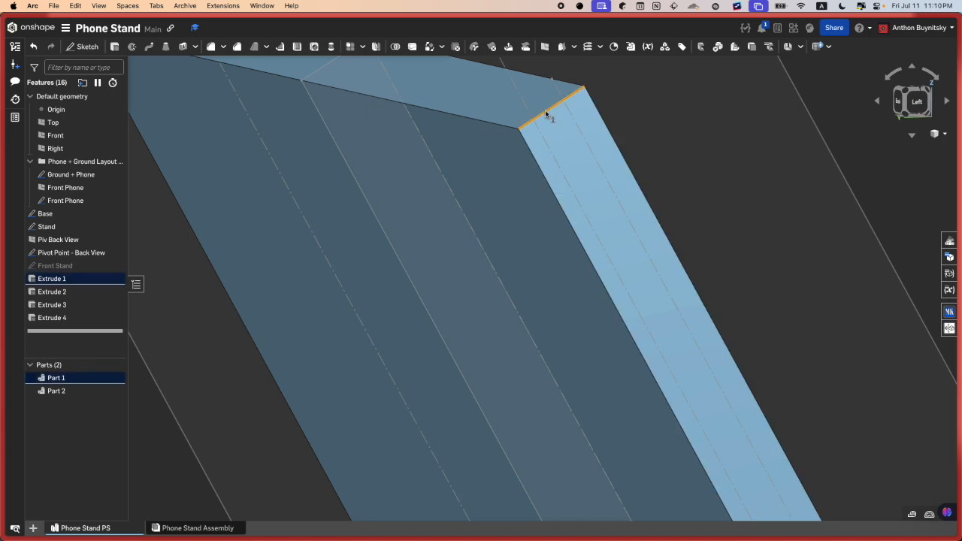
pyautogui.scroll(-2, 546, 114)
pyautogui.press('space')
pyautogui.click(569, 380)
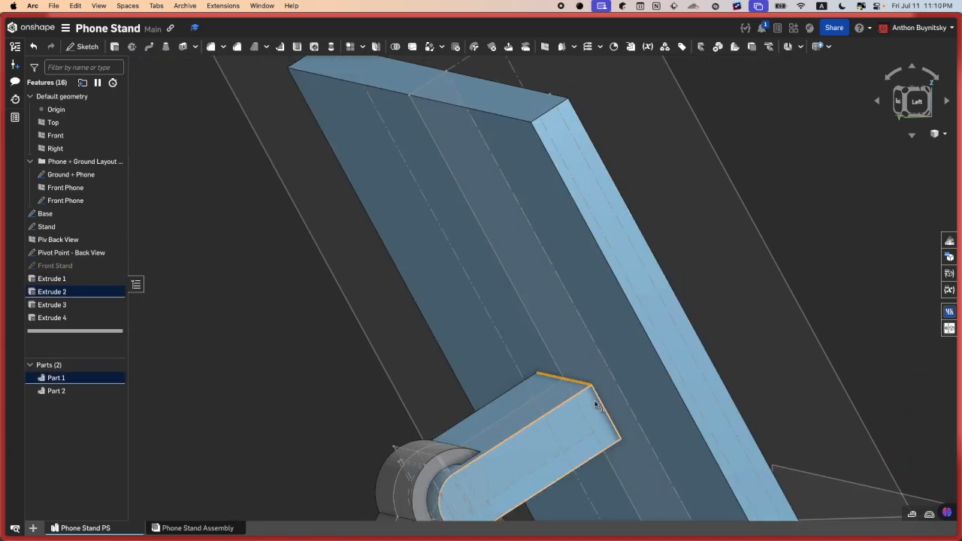
pyautogui.scroll(-5, 579, 346)
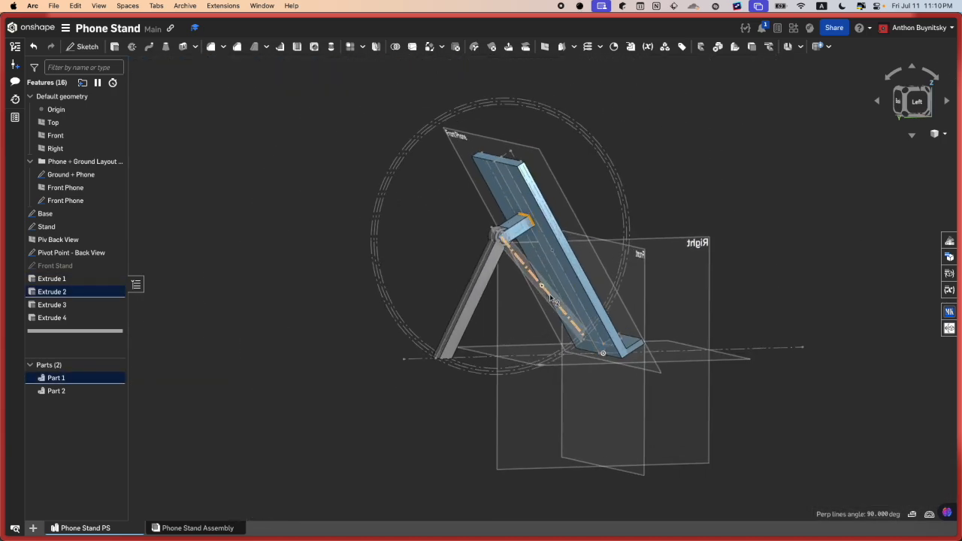
# Step: Review the whole stand from several angles, including the plate's upper corner and the left view of the leg's swing circles
pyautogui.scroll(5, 549, 297)
pyautogui.moveTo(550, 297); pyautogui.dragTo(740, 337, button='right')
pyautogui.scroll(-5, 614, 491)
pyautogui.scroll(-4, 563, 370)
pyautogui.moveTo(564, 370); pyautogui.dragTo(623, 404, button='right')
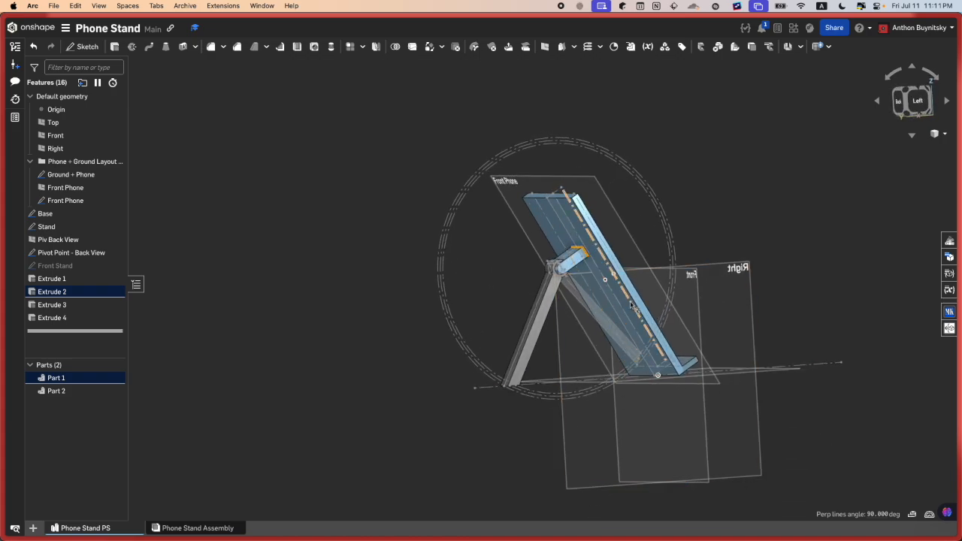
pyautogui.scroll(10, 574, 201)
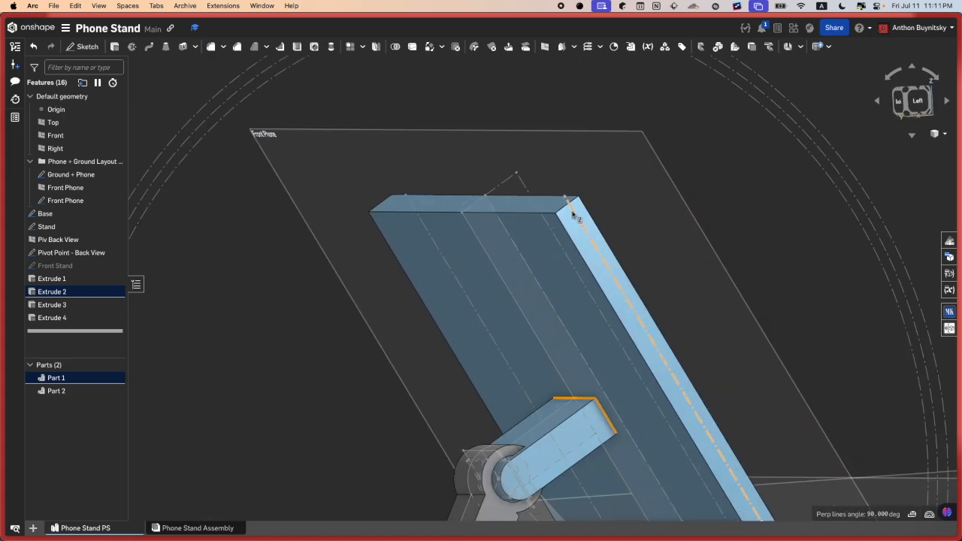
pyautogui.click(571, 218)
pyautogui.click(567, 219)
pyautogui.scroll(-4, 565, 226)
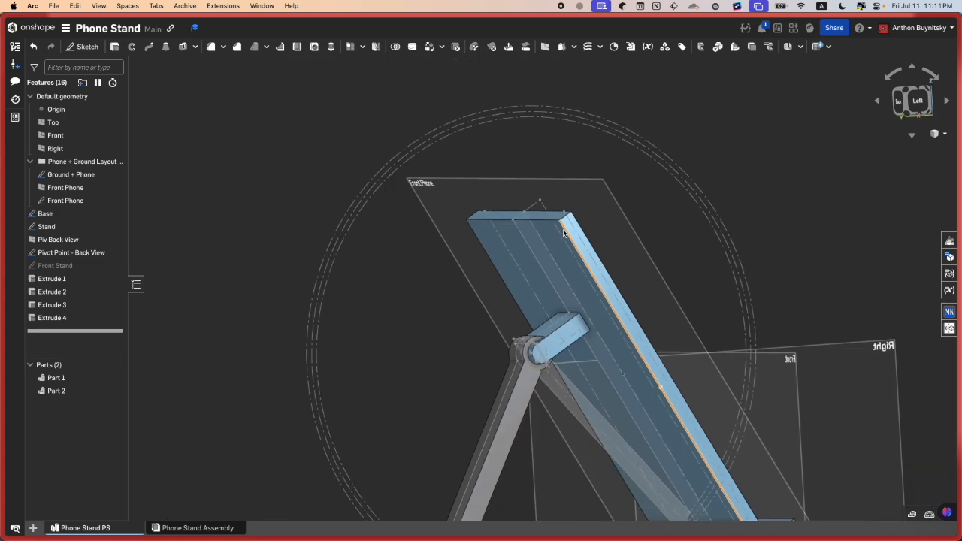
pyautogui.scroll(-3, 680, 271)
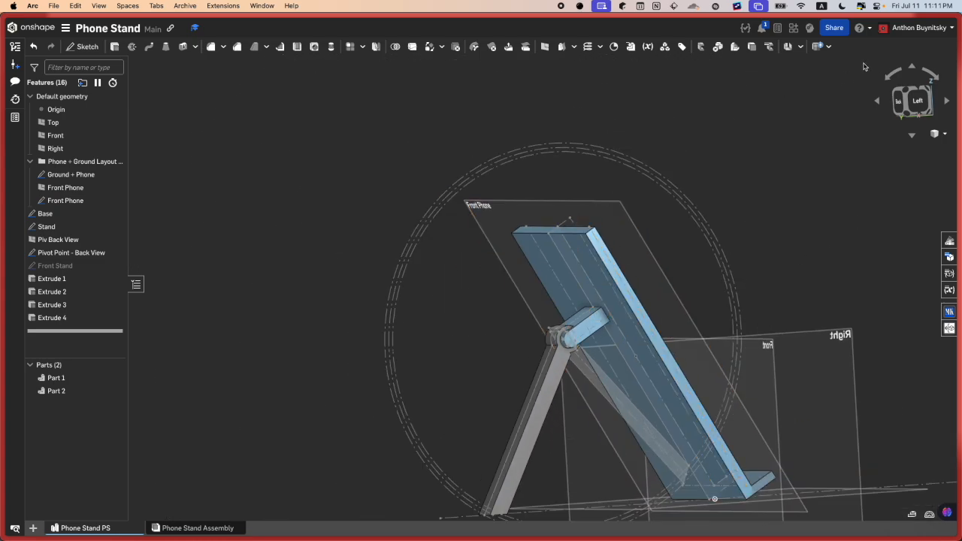
pyautogui.click(917, 99)
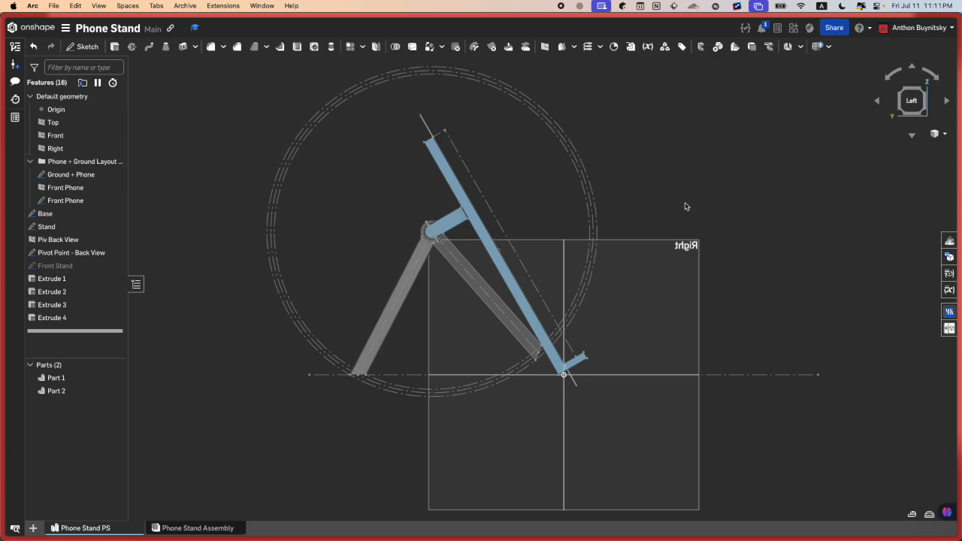
pyautogui.moveTo(662, 207); pyautogui.dragTo(530, 159)
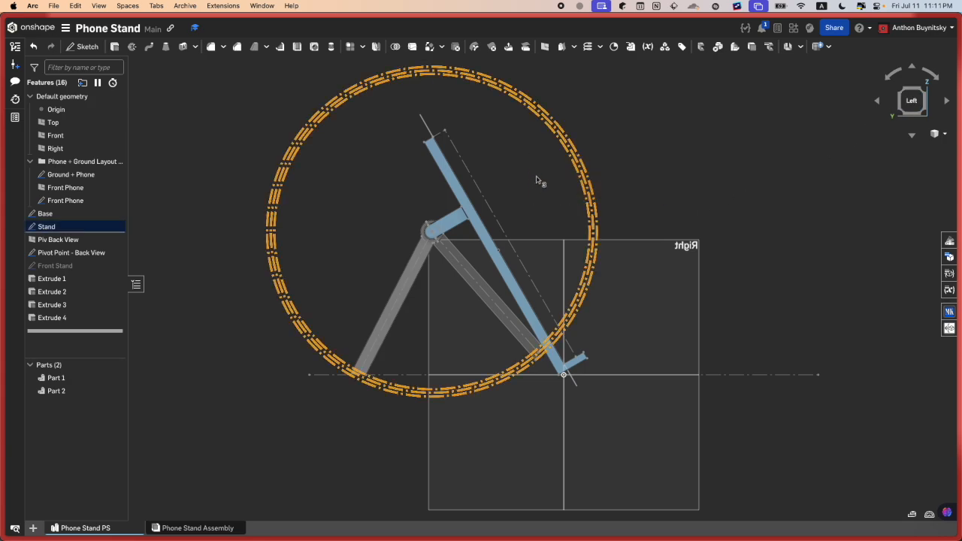
pyautogui.click(538, 174)
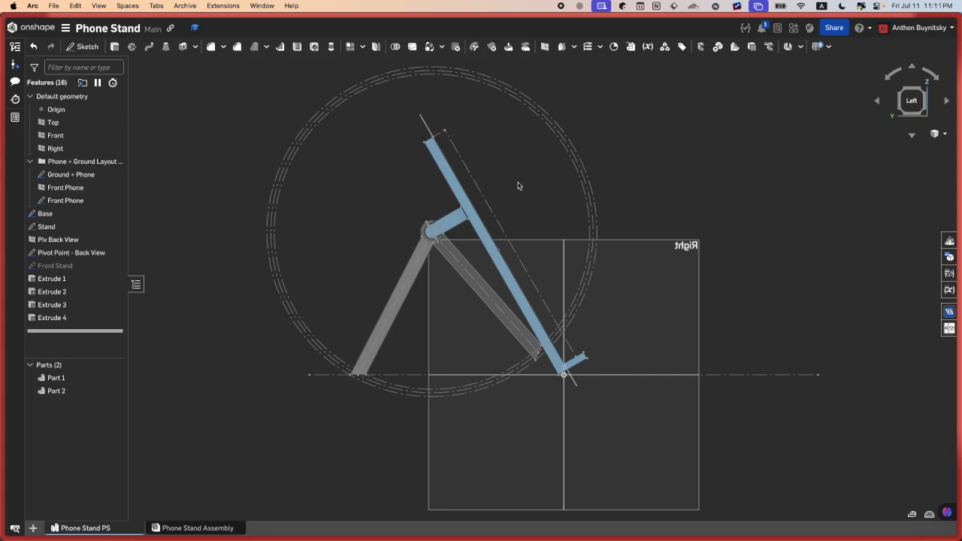
# Step: Open the Front Stand sketch for editing
pyautogui.moveTo(500, 214); pyautogui.dragTo(427, 232, button='right')
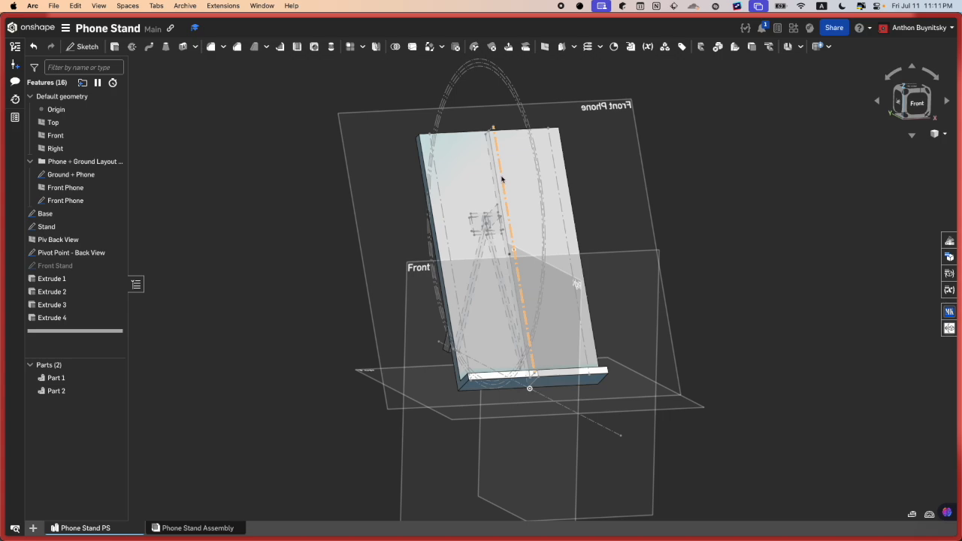
pyautogui.scroll(3, 435, 151)
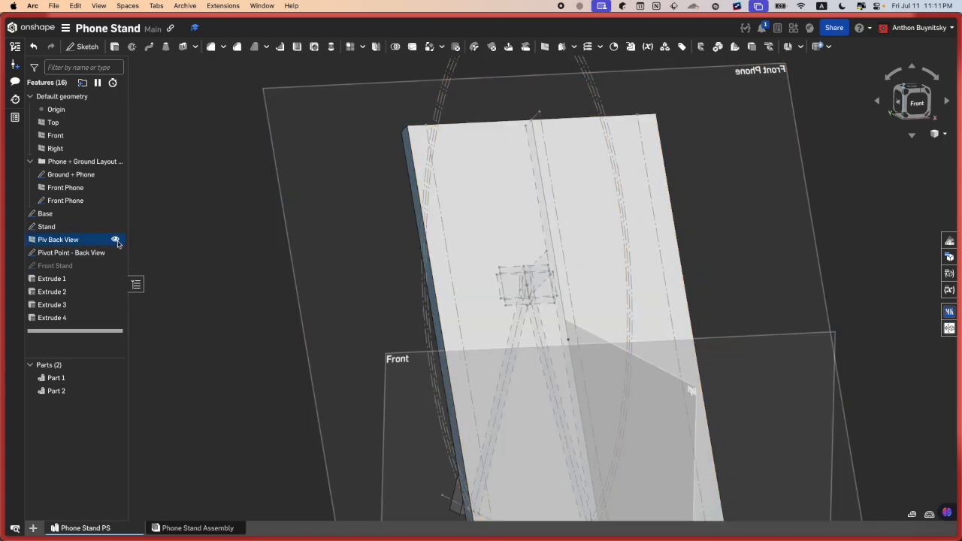
pyautogui.doubleClick(79, 266)
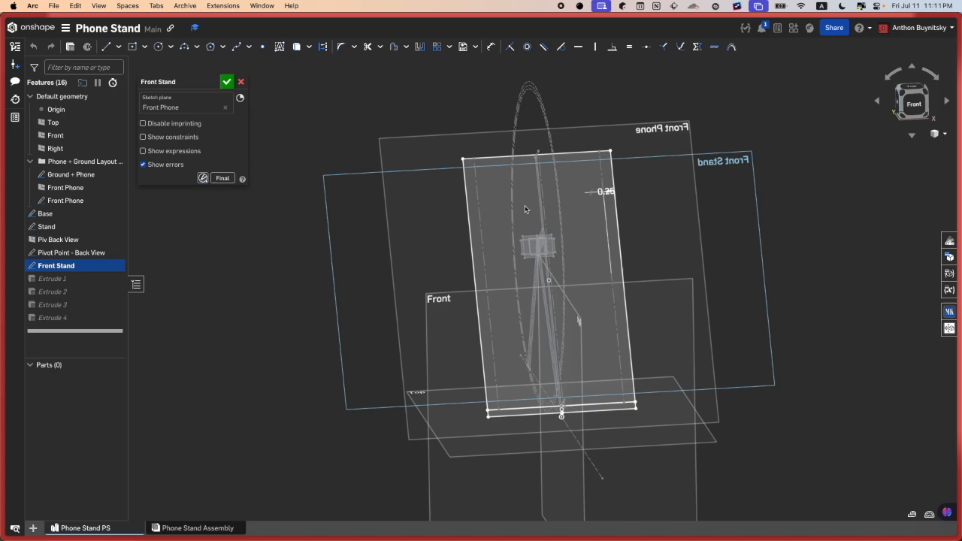
# Step: Check the inset line's offset from the plate's side edge in the Front Stand sketch and close the sketch
pyautogui.scroll(5, 524, 205)
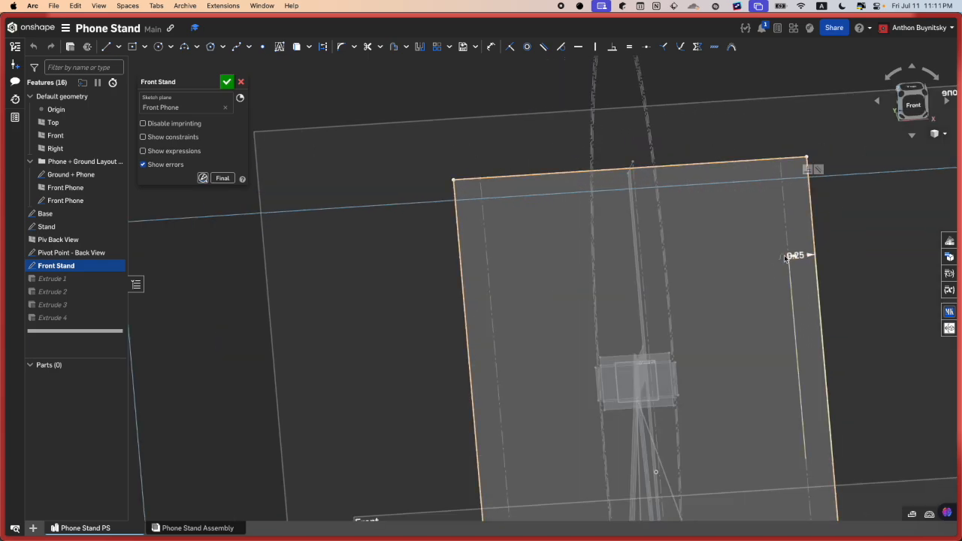
pyautogui.click(223, 82)
# Step: Inspect the hinged leg and its joint with the pivot arm from the back left, up close and as a whole
pyautogui.scroll(-5, 474, 170)
pyautogui.moveTo(349, 223); pyautogui.dragTo(471, 245, button='right')
pyautogui.scroll(2, 496, 312)
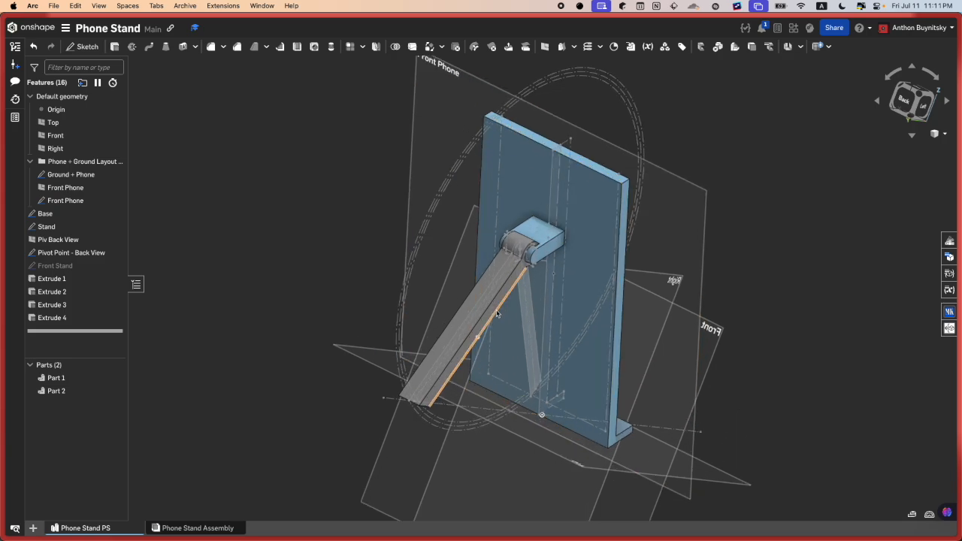
pyautogui.scroll(5, 496, 312)
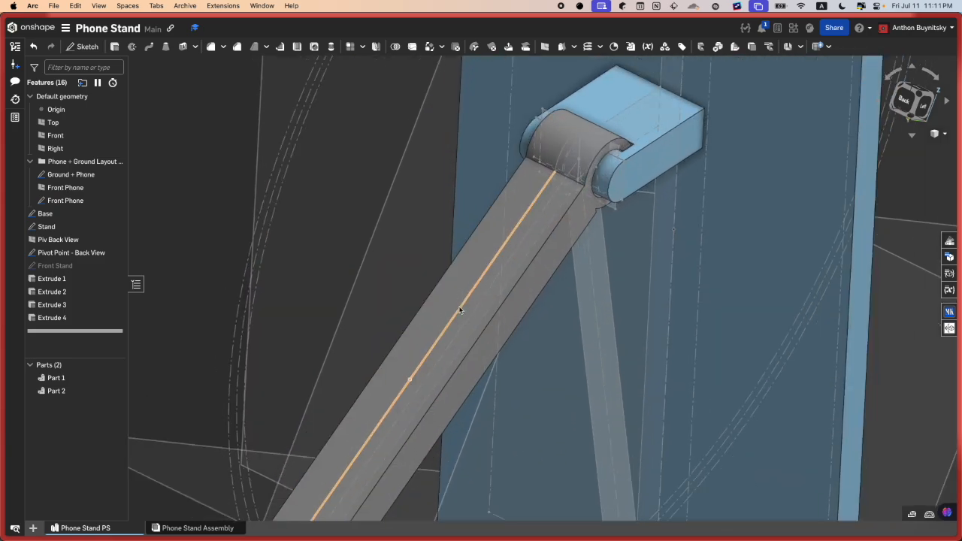
pyautogui.scroll(-5, 459, 310)
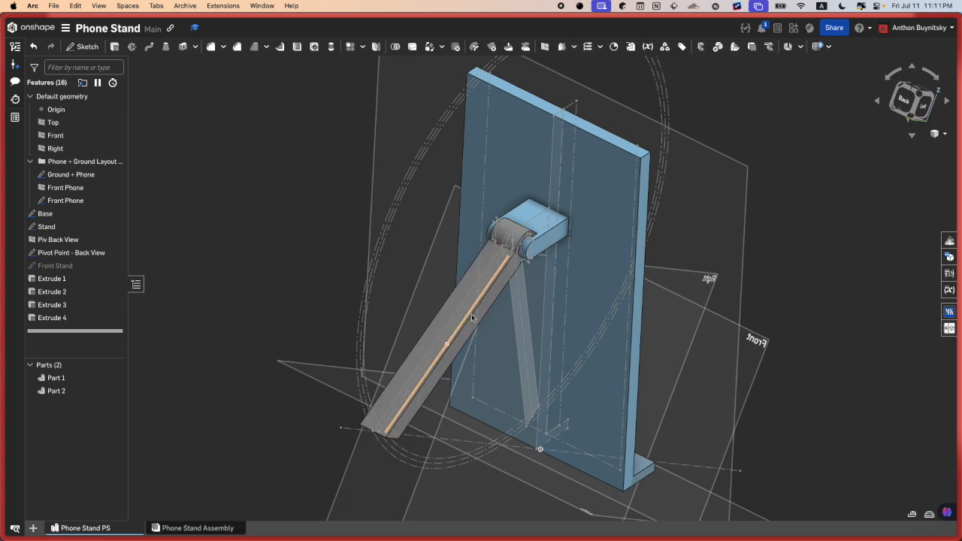
pyautogui.scroll(-3, 472, 317)
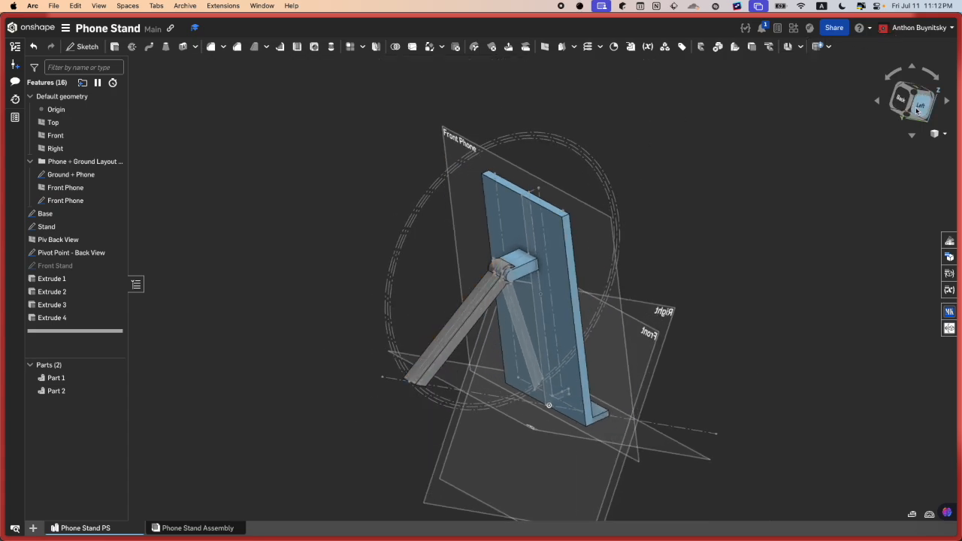
# Step: Examine the leg's swing circles in the left view, selecting them to identify their sketch and check the diameter
pyautogui.click(917, 108)
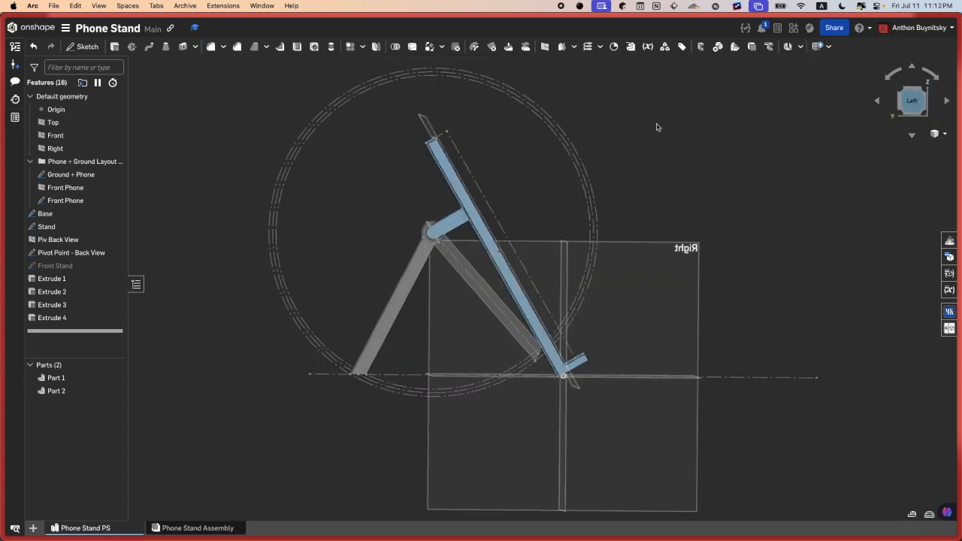
pyautogui.click(594, 214)
pyautogui.click(553, 189)
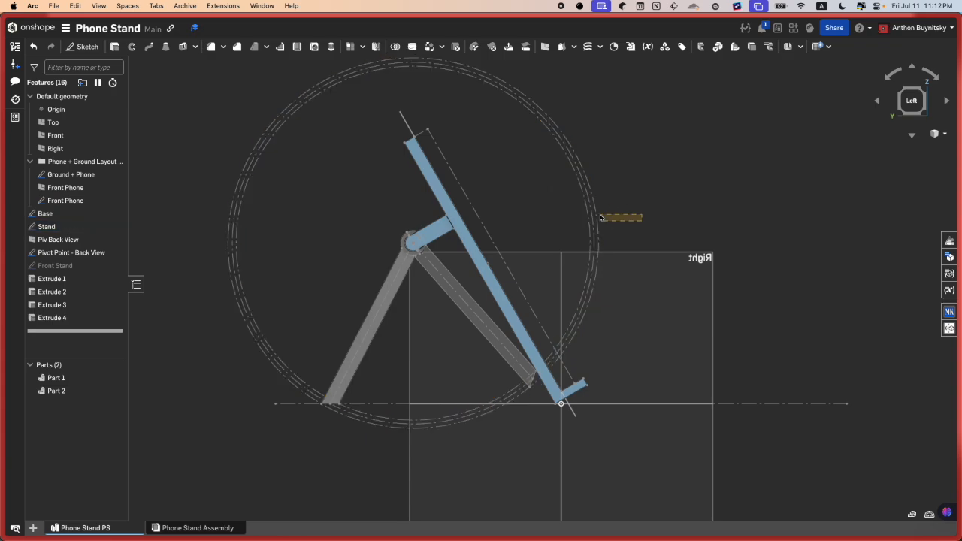
pyautogui.moveTo(600, 218); pyautogui.dragTo(569, 189)
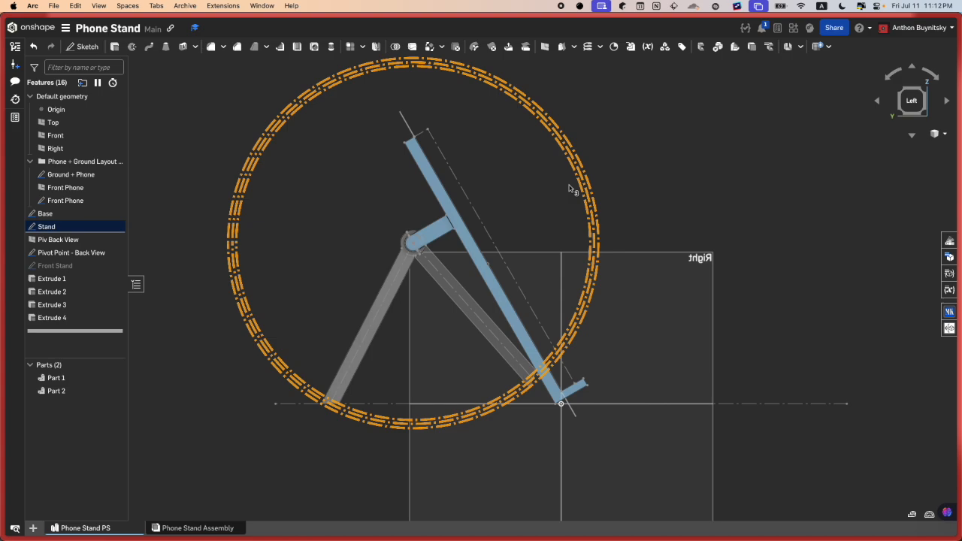
pyautogui.click(657, 219)
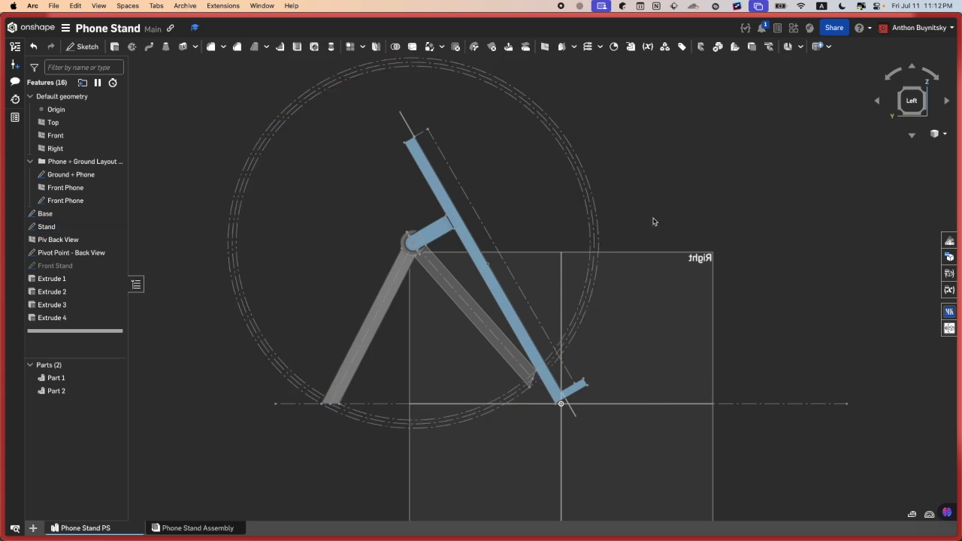
pyautogui.scroll(2, 653, 221)
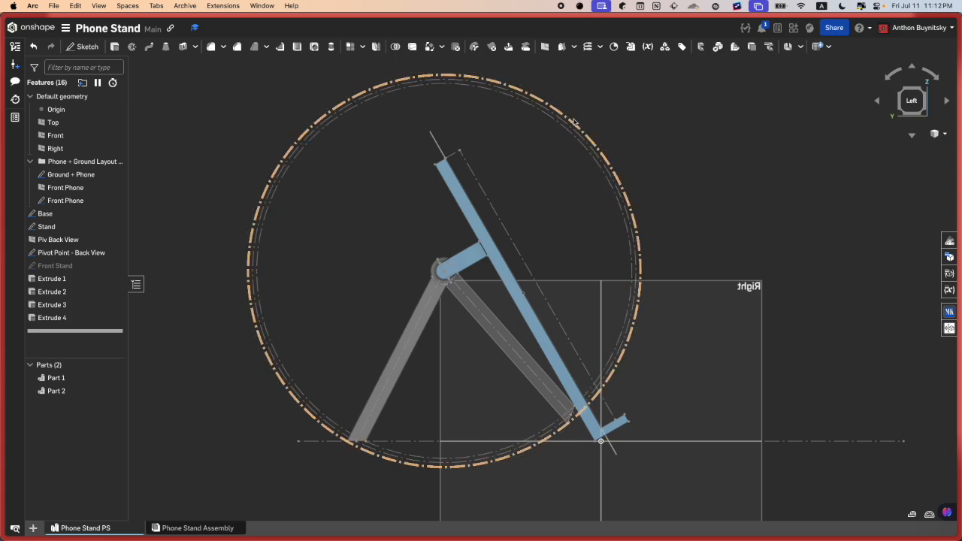
pyautogui.moveTo(665, 243); pyautogui.dragTo(637, 197)
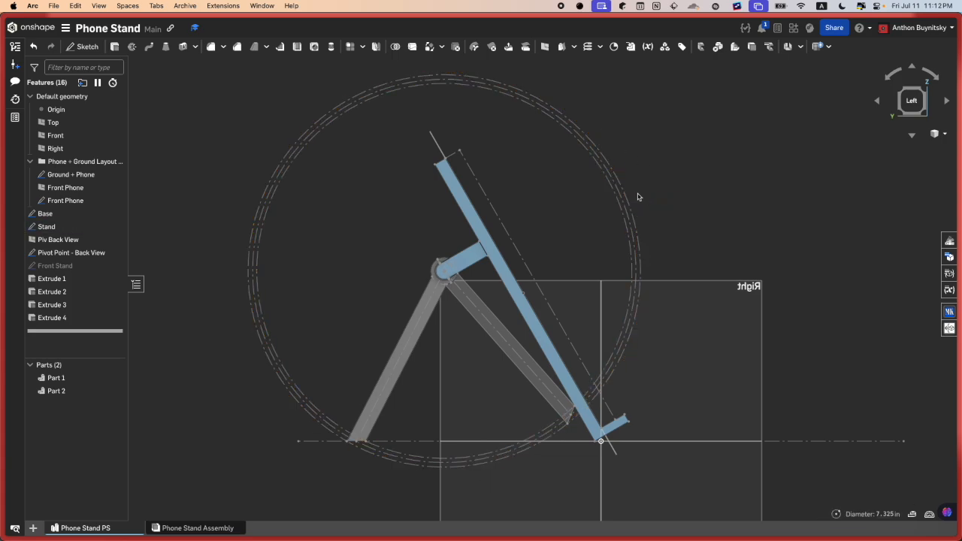
pyautogui.moveTo(670, 267); pyautogui.dragTo(634, 198)
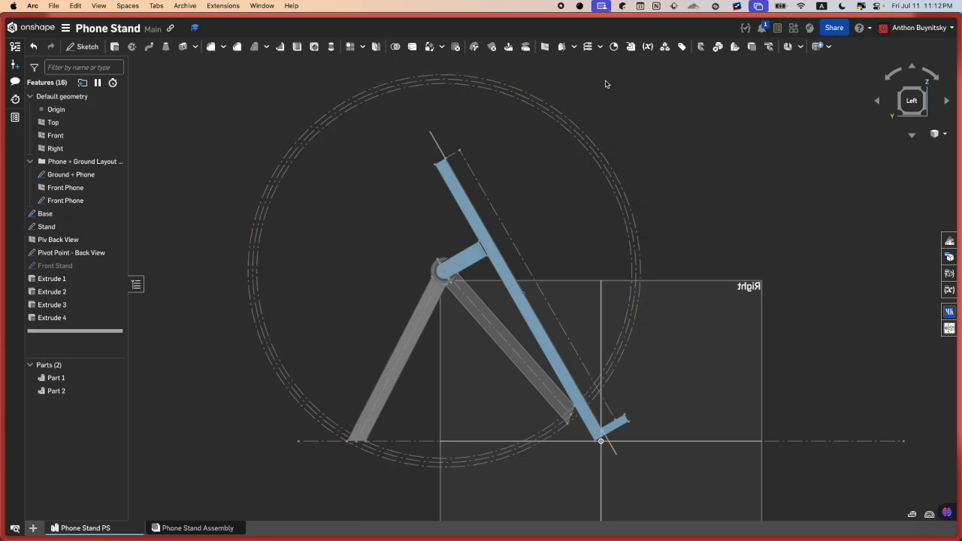